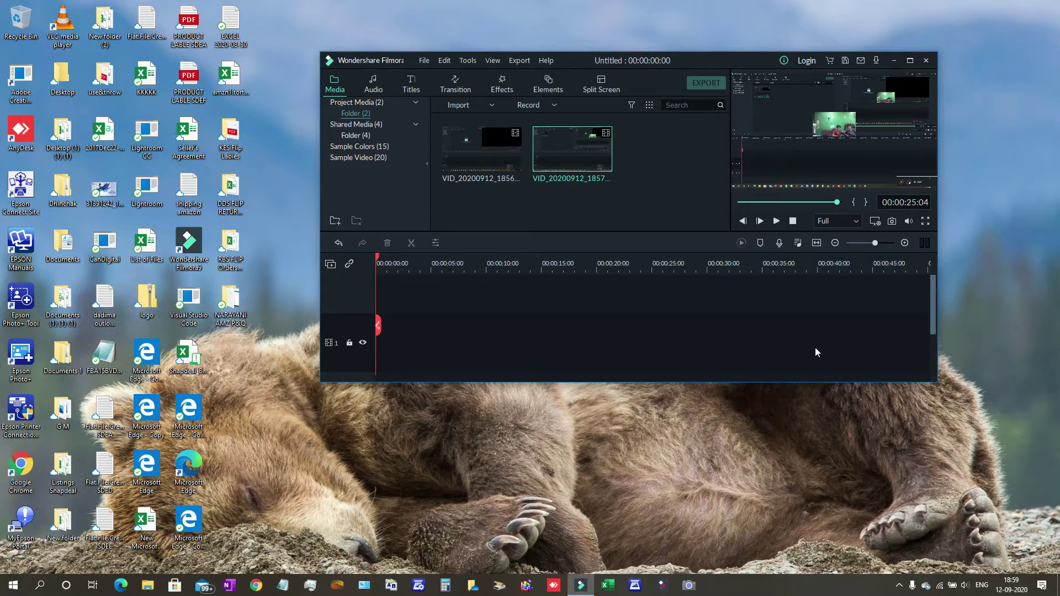
# Bring up the screen recorder's controls, then shrink the webcam preview and park it near a corner of the desktop.
pyautogui.click(835, 128)
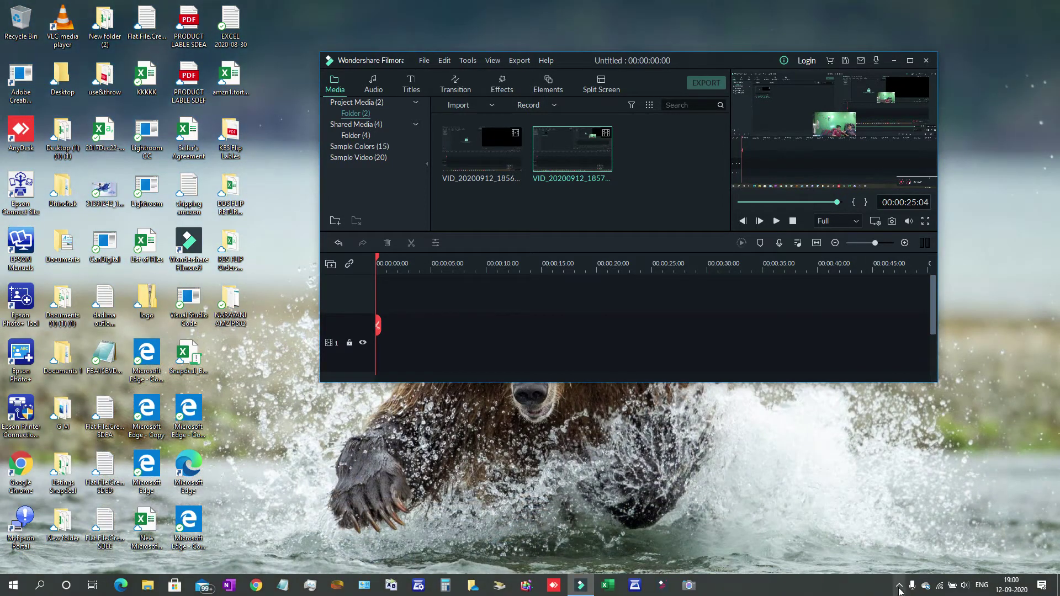
pyautogui.click(900, 587)
pyautogui.click(910, 565)
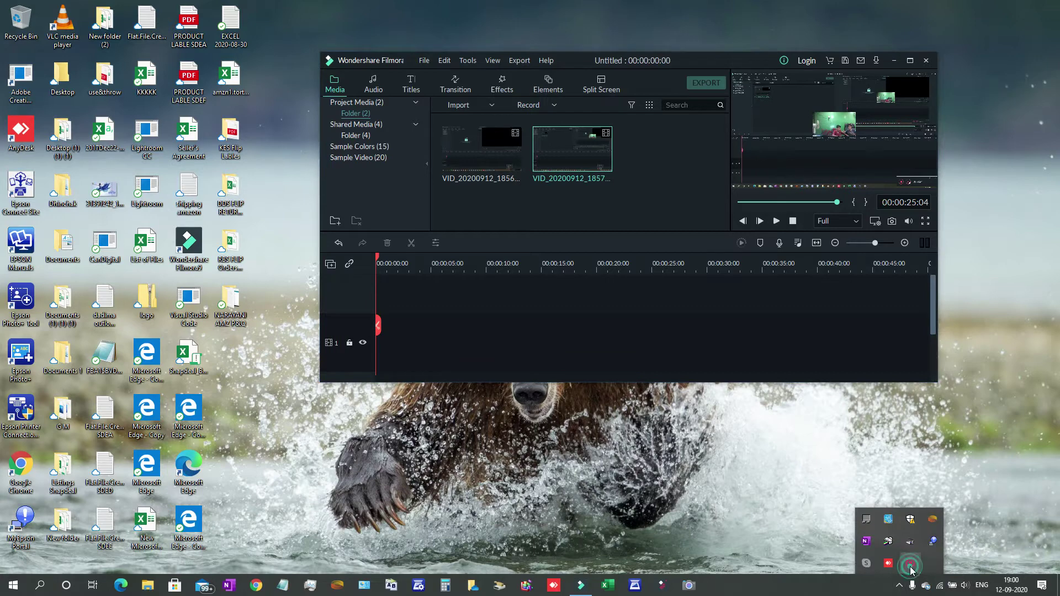
pyautogui.click(939, 577)
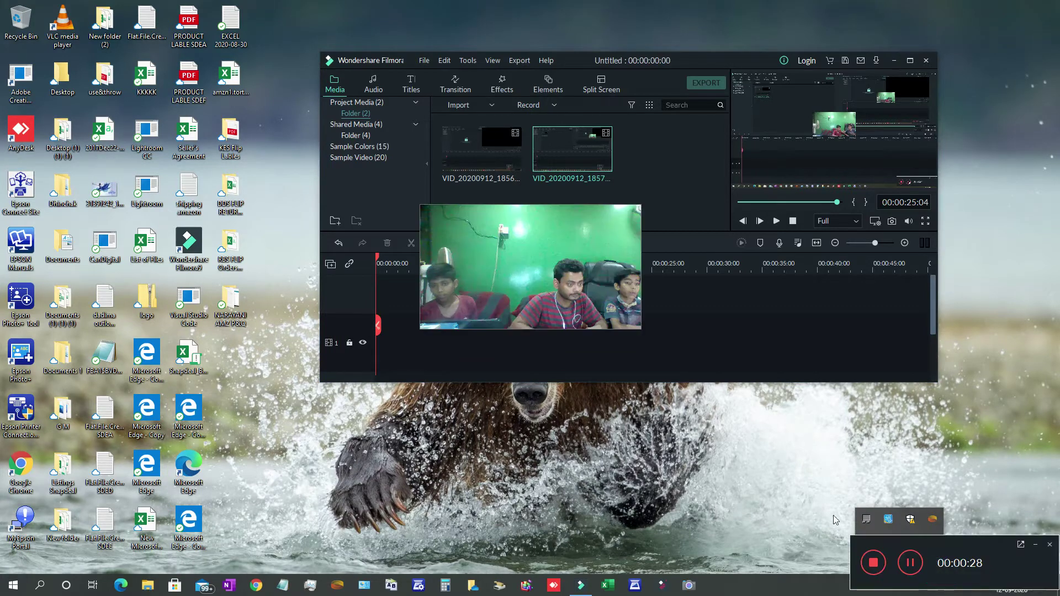
pyautogui.moveTo(534, 286); pyautogui.dragTo(888, 408)
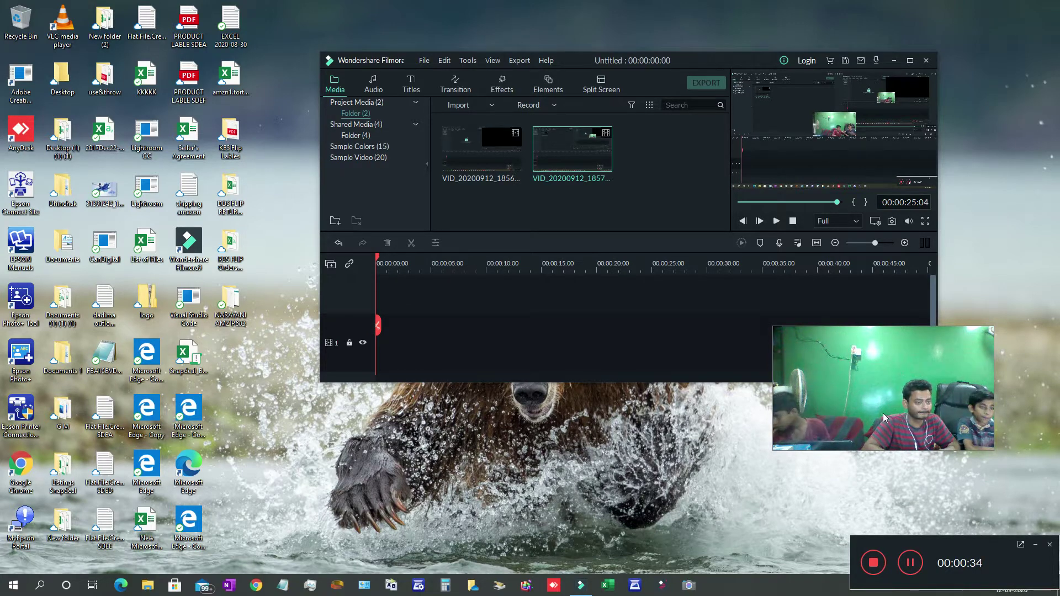
pyautogui.moveTo(993, 450); pyautogui.dragTo(1006, 504)
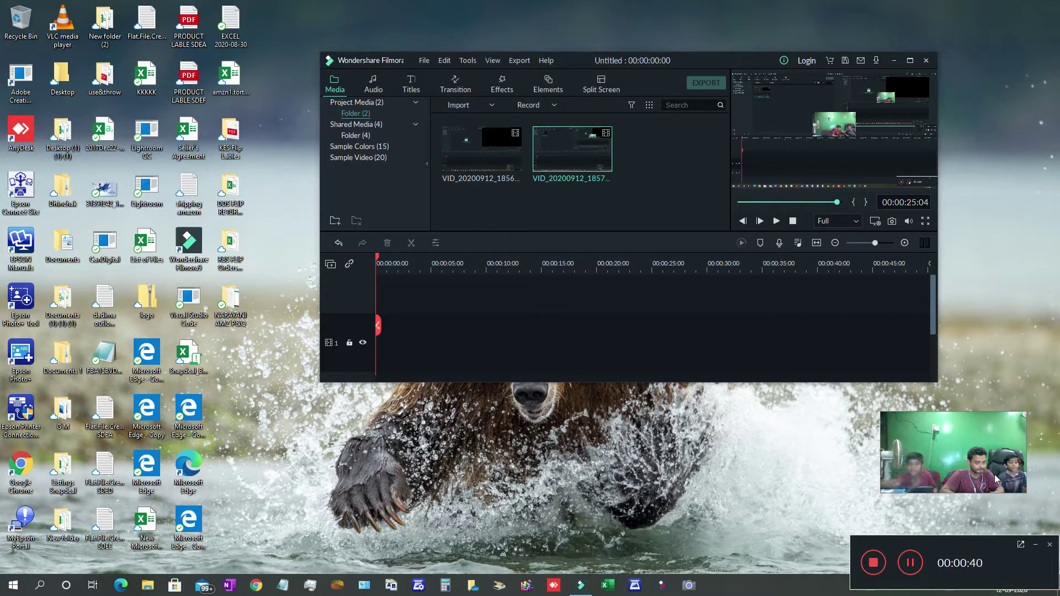
pyautogui.moveTo(997, 479); pyautogui.dragTo(988, 513)
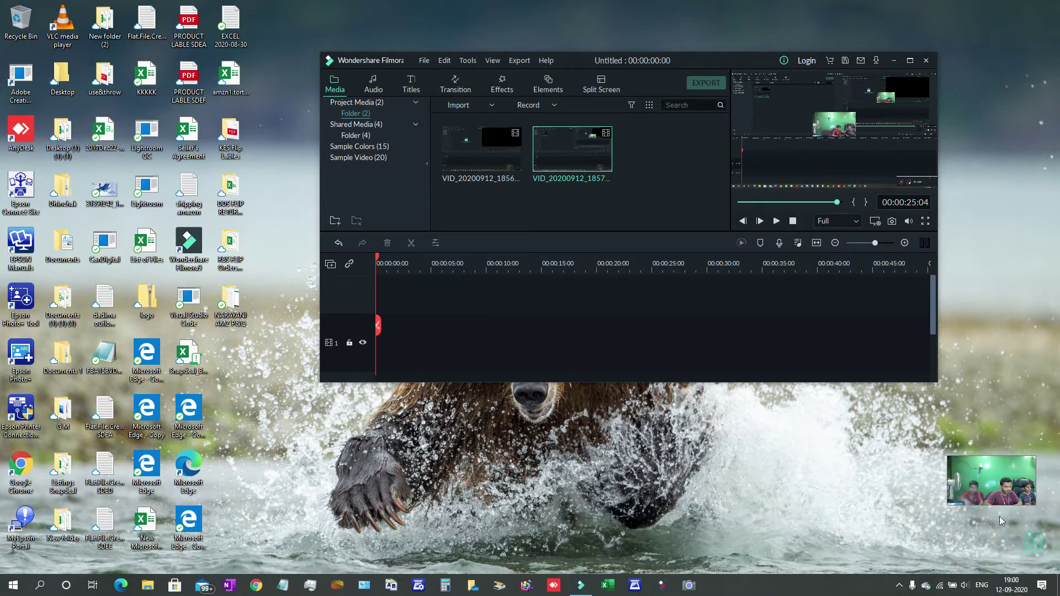
# Minimize the Filmora window and open File Explorer maximized with a wider navigation pane.
pyautogui.click(895, 62)
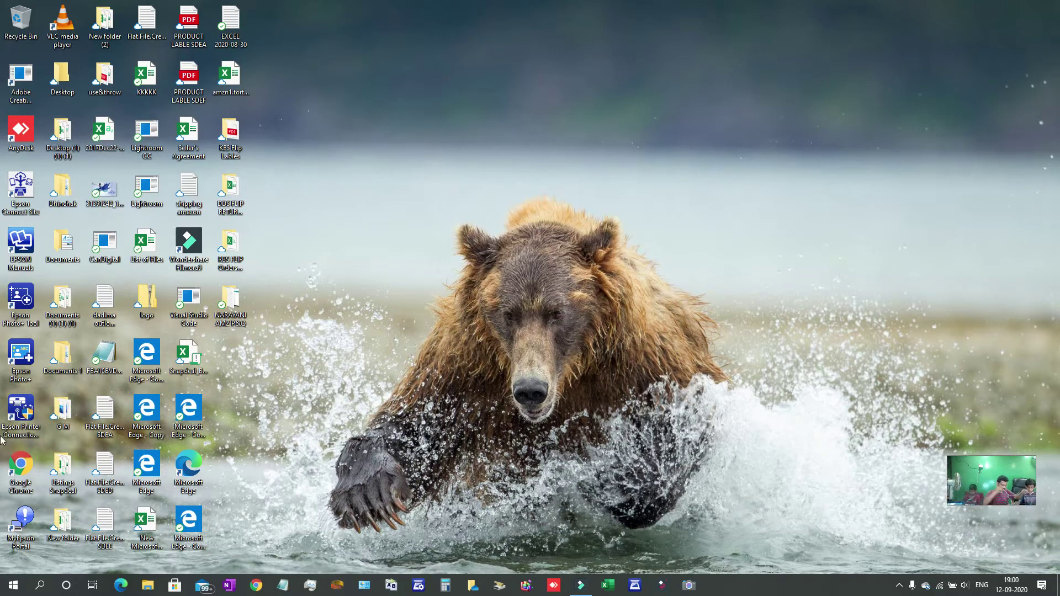
pyautogui.click(150, 587)
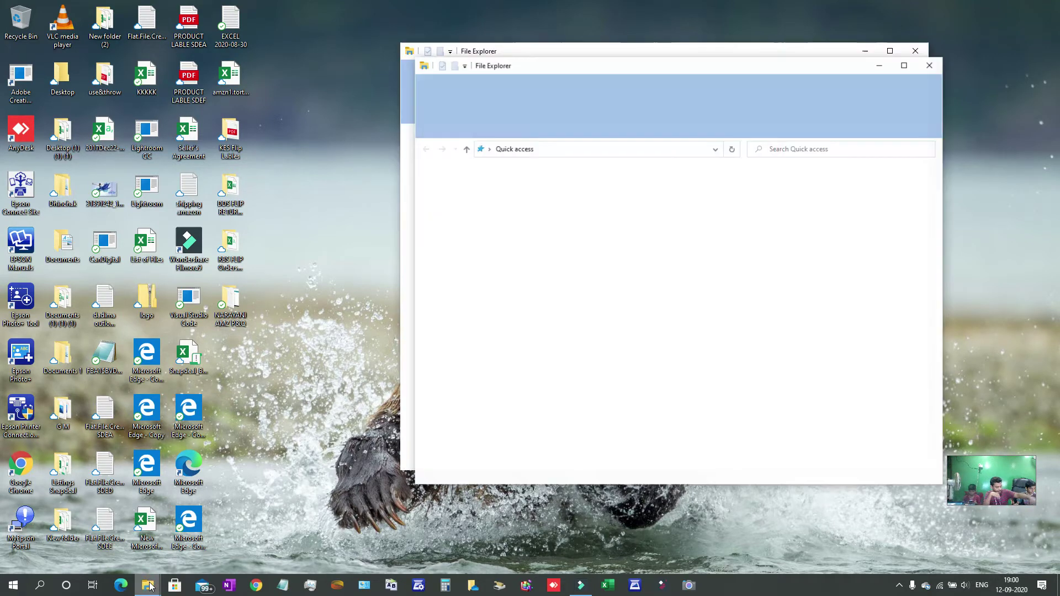
pyautogui.click(904, 66)
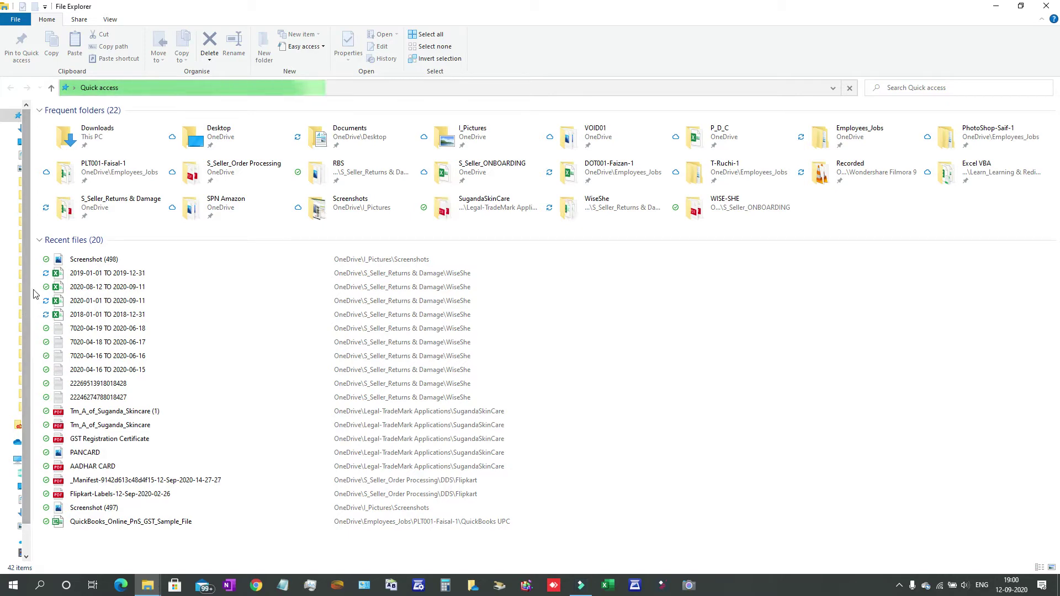
pyautogui.moveTo(32, 291); pyautogui.dragTo(185, 287)
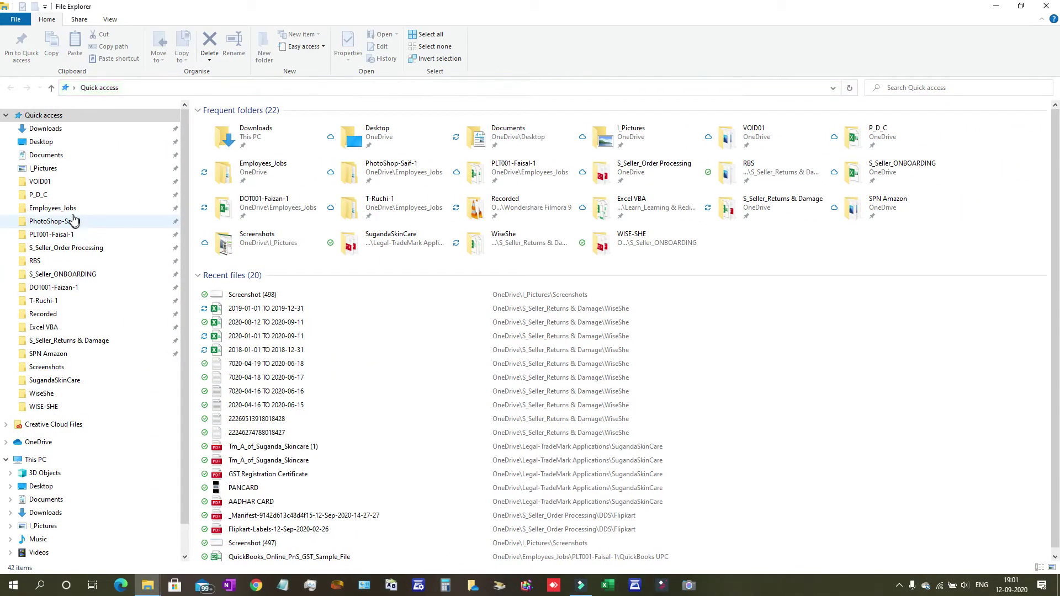
# Open the Inventory folder inside the pinned DOT001 employee folder.
pyautogui.click(53, 289)
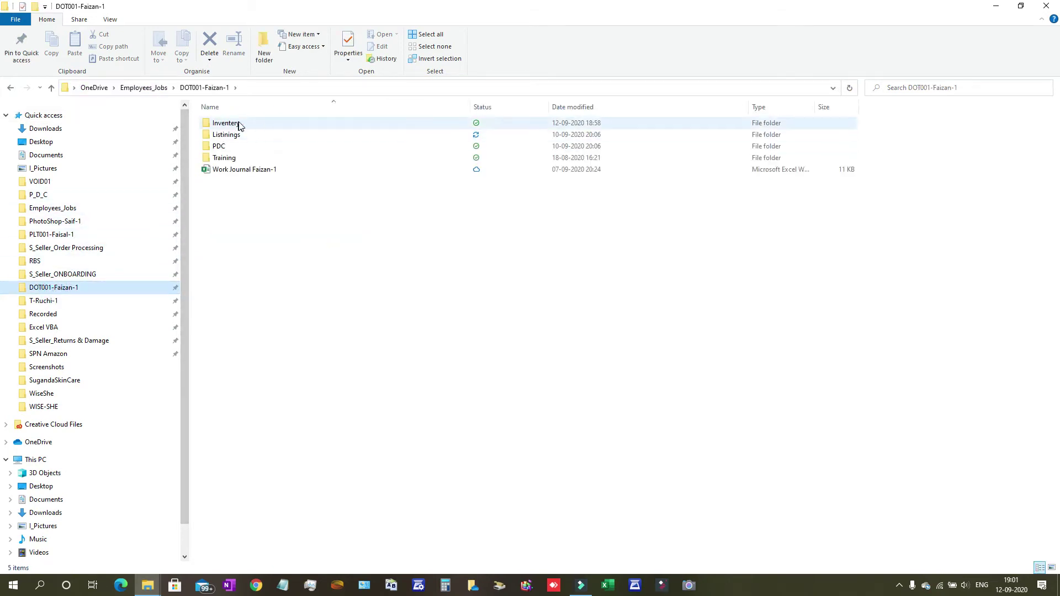
pyautogui.moveTo(252, 135)
pyautogui.doubleClick(244, 133)
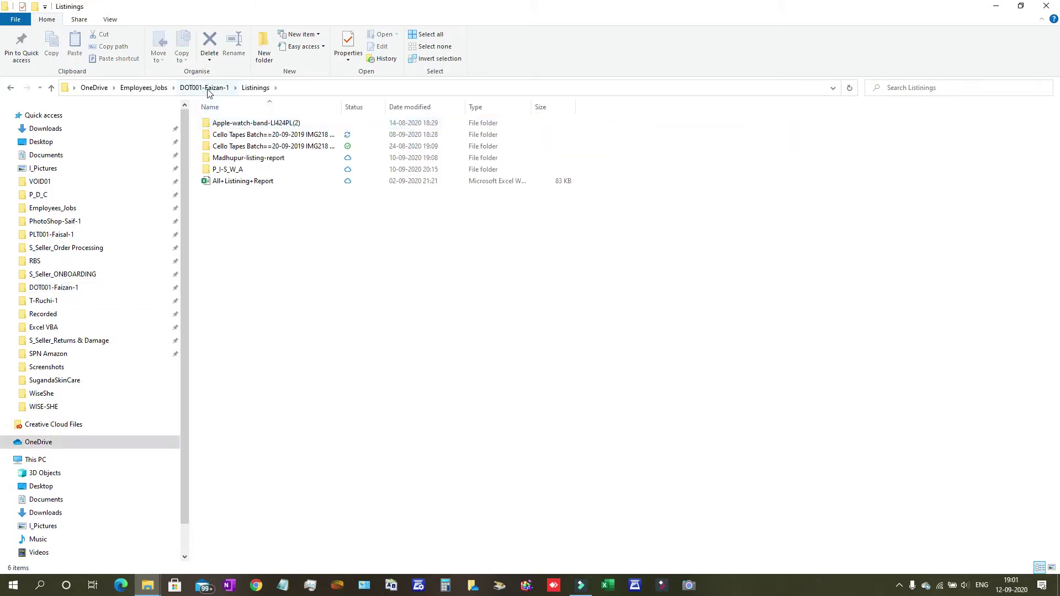
pyautogui.click(210, 87)
pyautogui.doubleClick(226, 123)
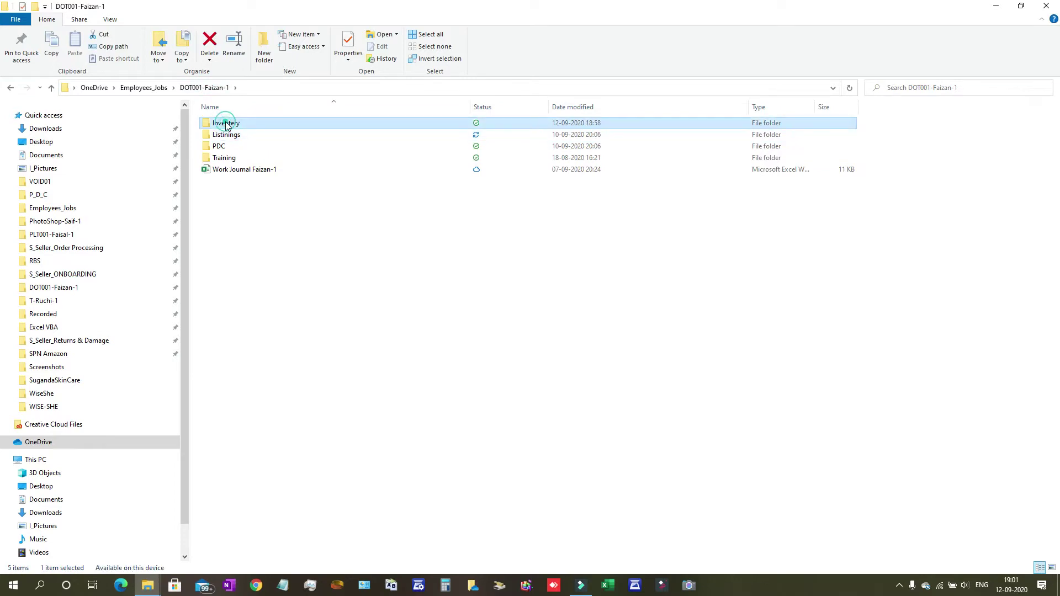
pyautogui.click(227, 124)
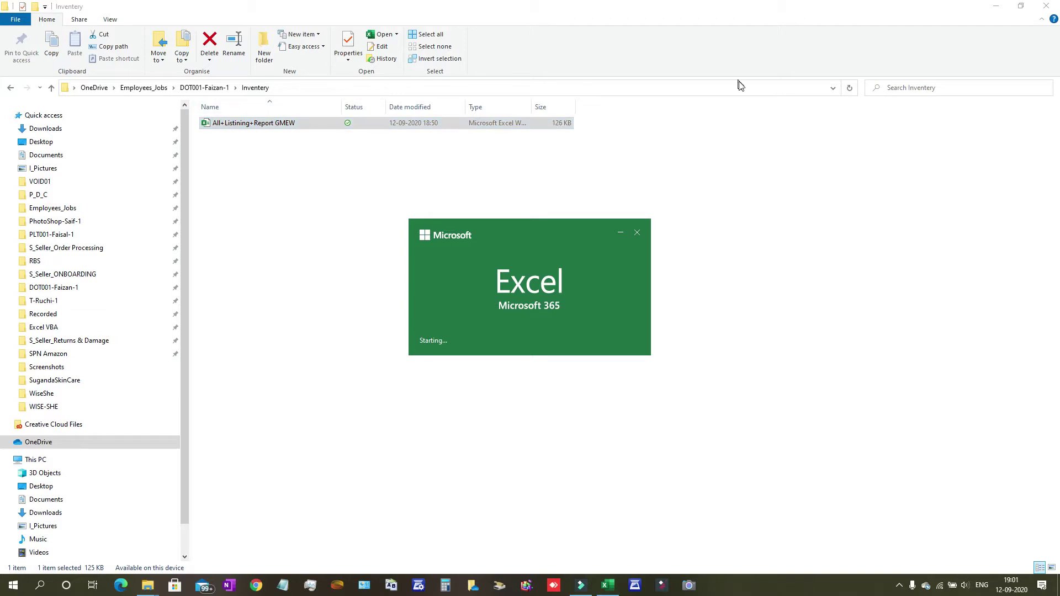
# Rename the report workbook in the Inventory folder to All+Listining+Report Amazon GMEW and open it in Excel.
pyautogui.click(638, 235)
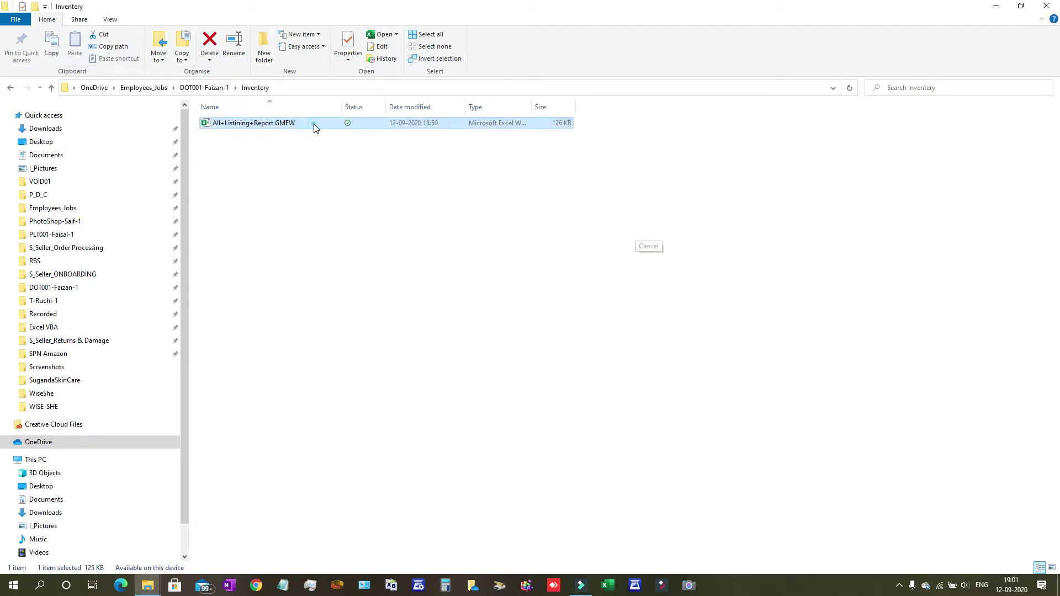
pyautogui.press('F2')
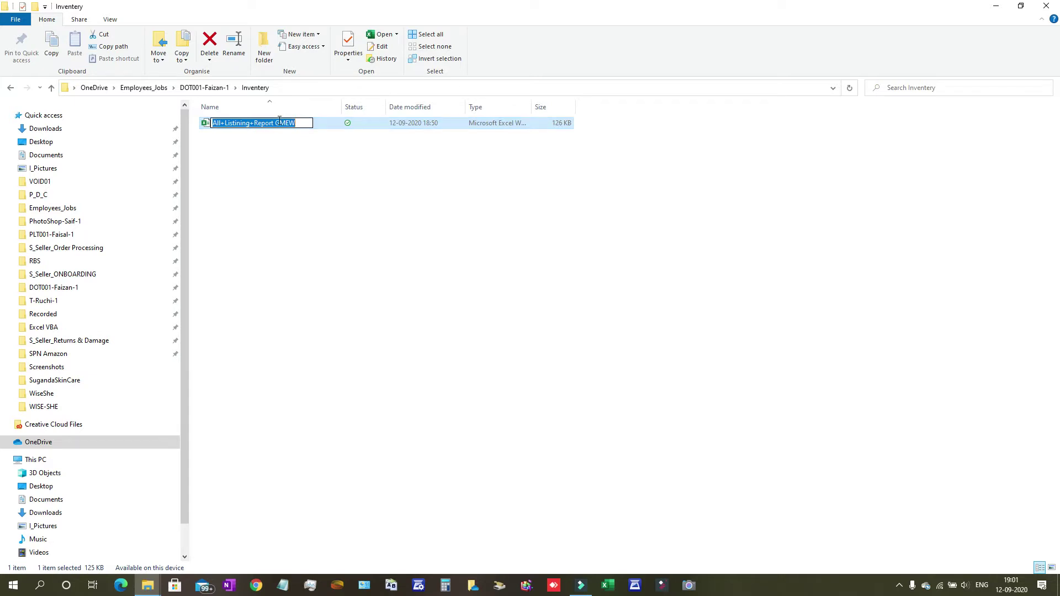
pyautogui.click(290, 119)
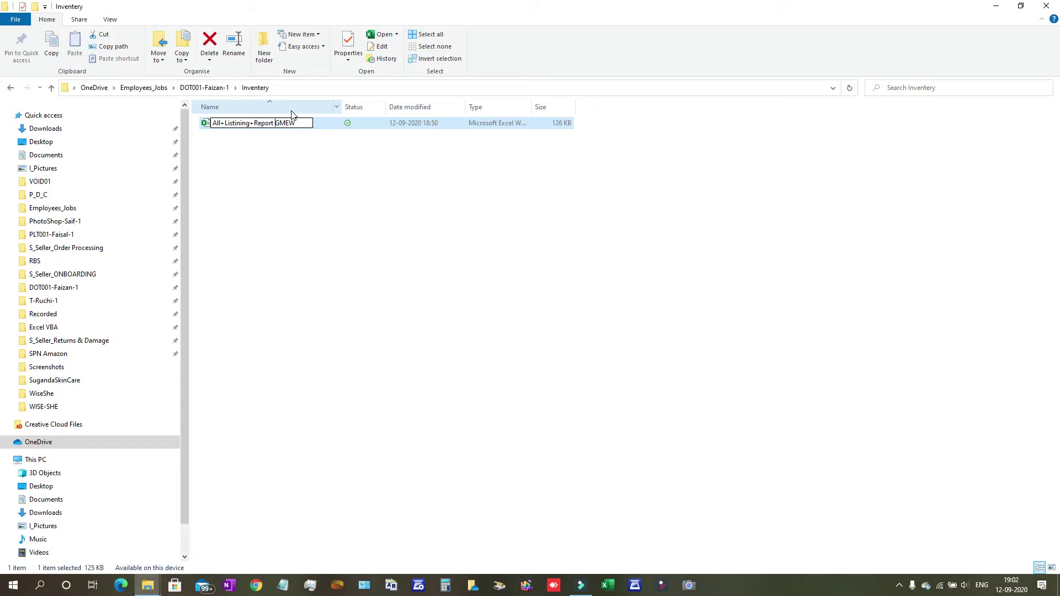
pyautogui.write('Amazon')
pyautogui.press('Return')
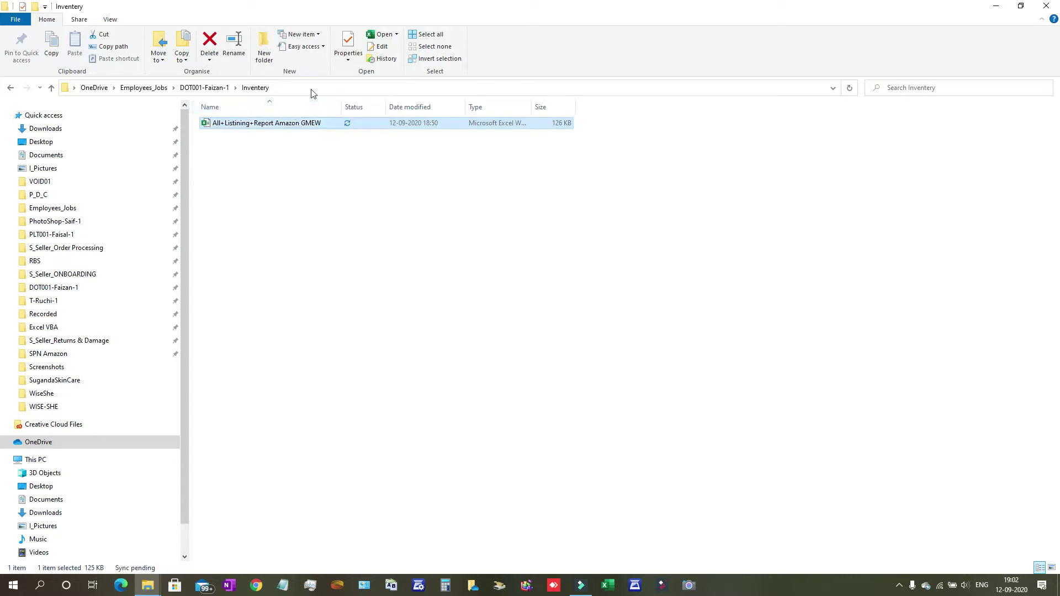
pyautogui.doubleClick(335, 118)
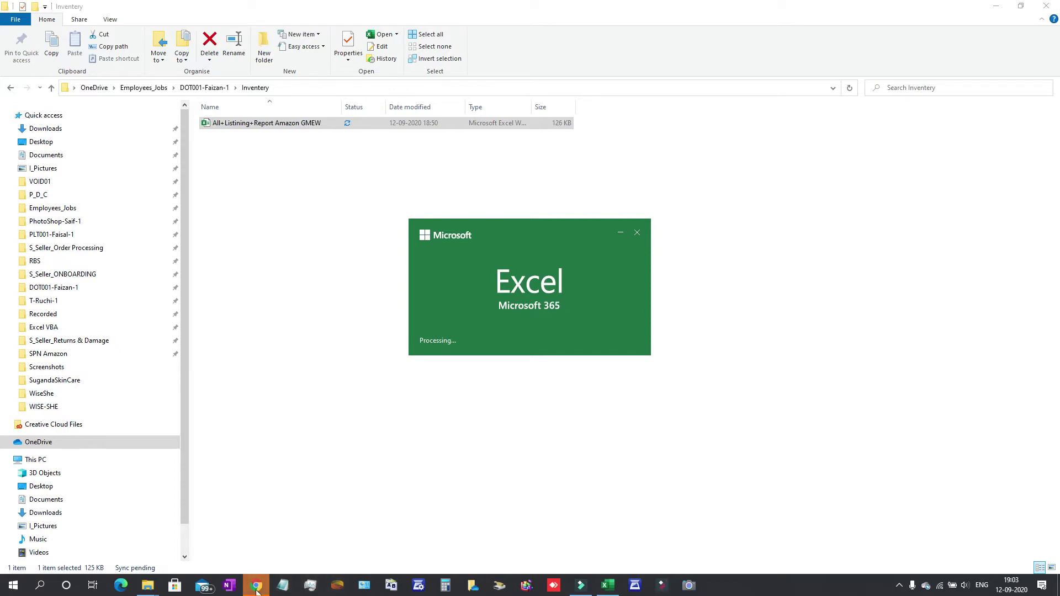
# Switch to Chrome, open Amazon India Seller Central and bring up its Merchant Picker.
pyautogui.moveTo(256, 585)
pyautogui.click(247, 553)
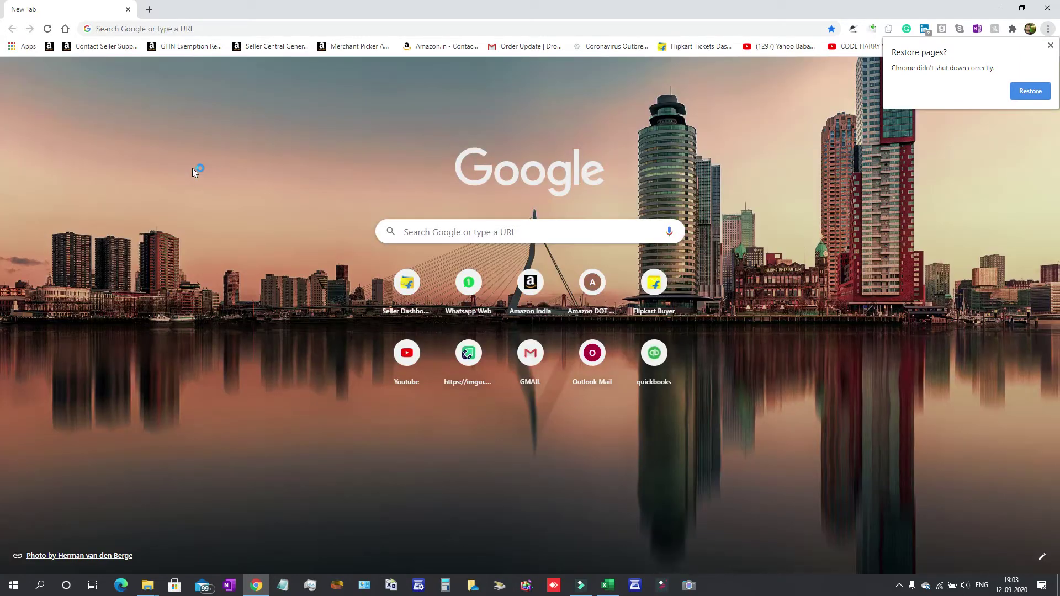
pyautogui.click(544, 289)
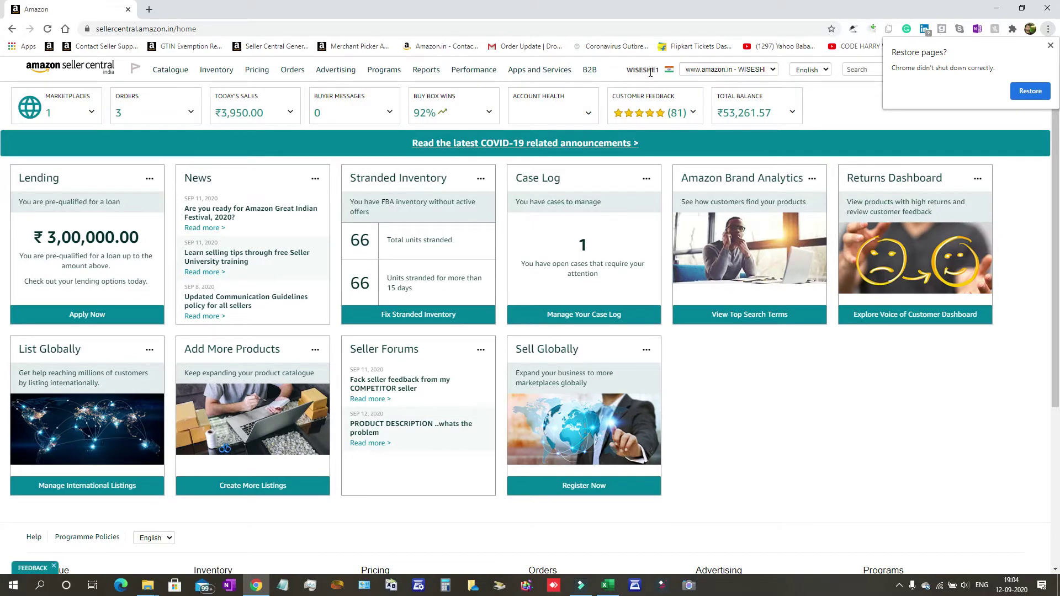
pyautogui.click(772, 72)
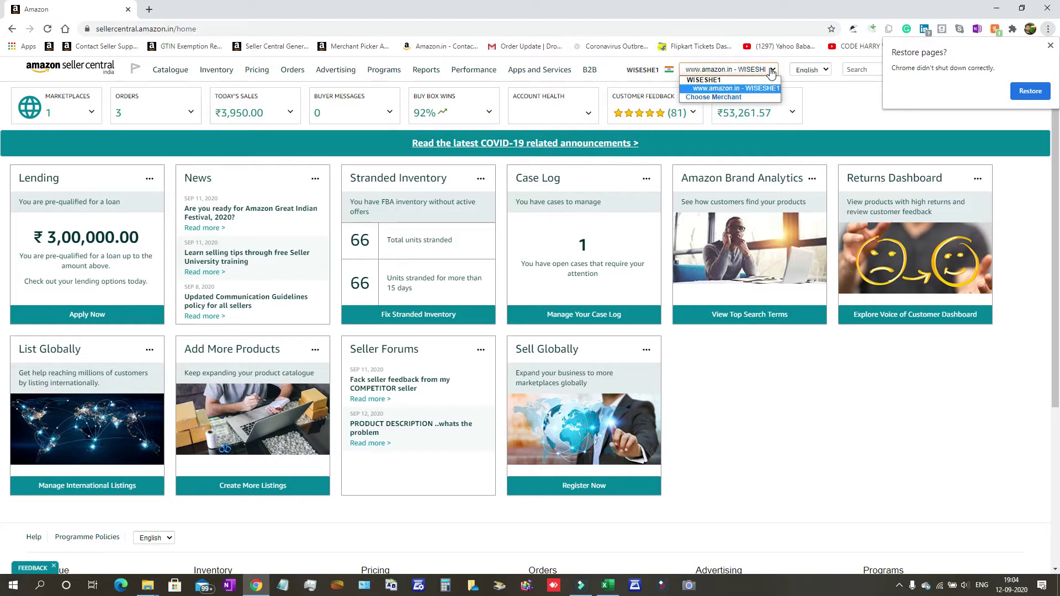
pyautogui.click(716, 98)
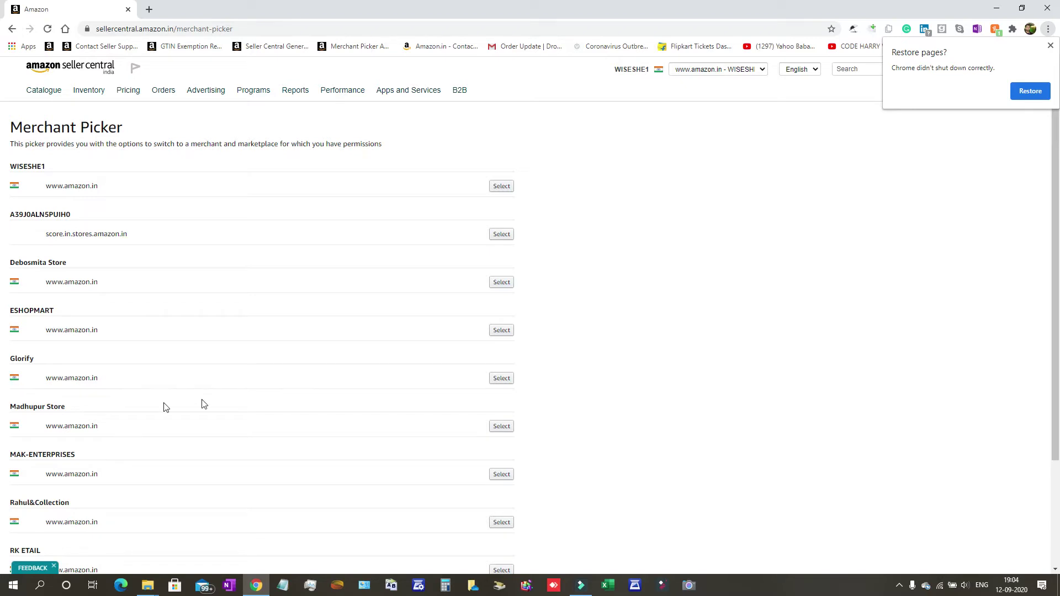
# Look through all three pages of merchant accounts in the Merchant Picker.
pyautogui.scroll(-3, 203, 404)
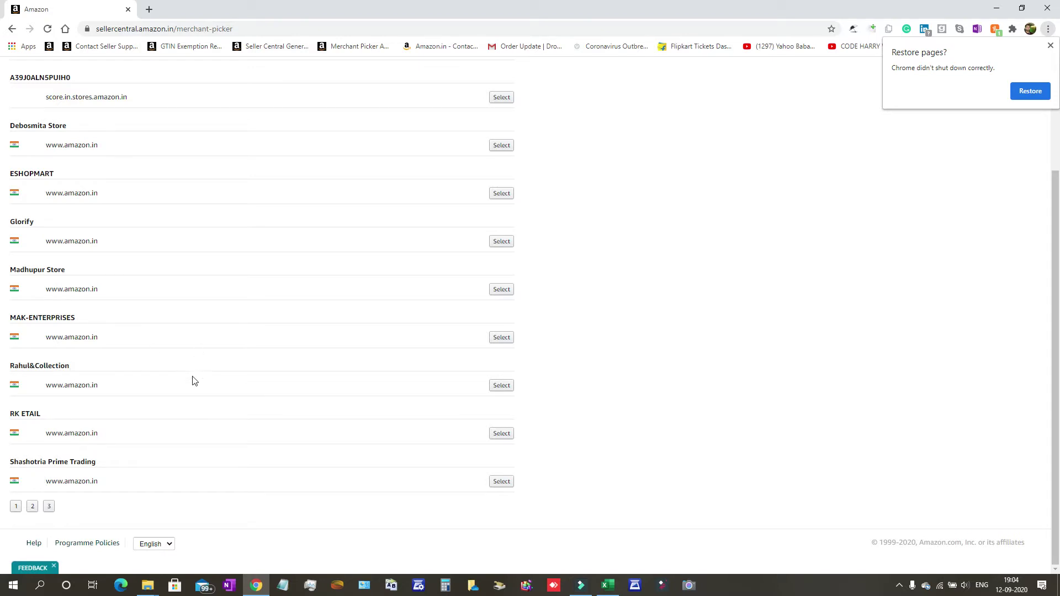
pyautogui.click(15, 507)
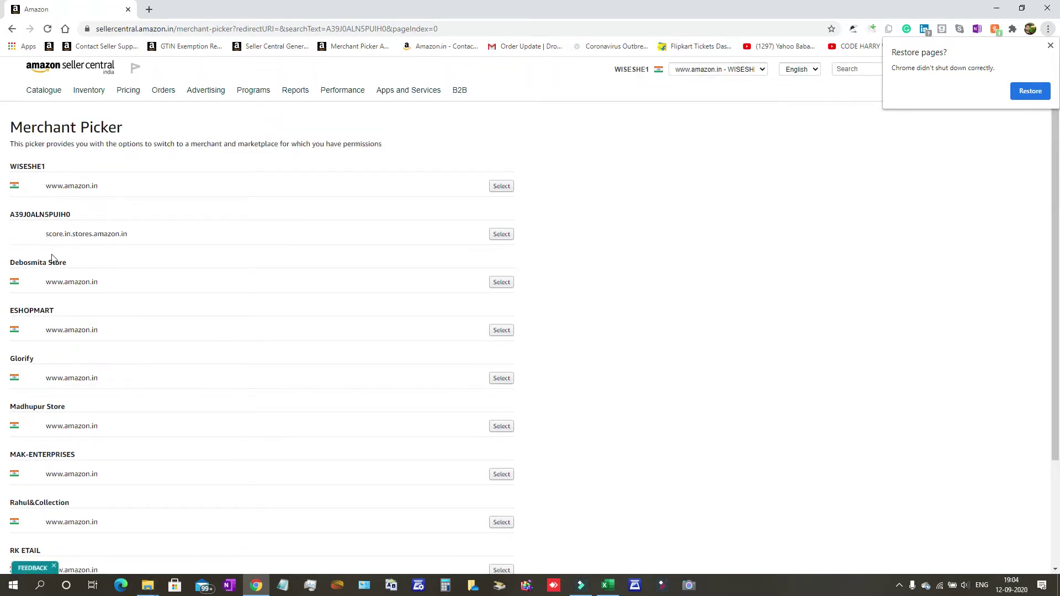
pyautogui.scroll(-3, 56, 262)
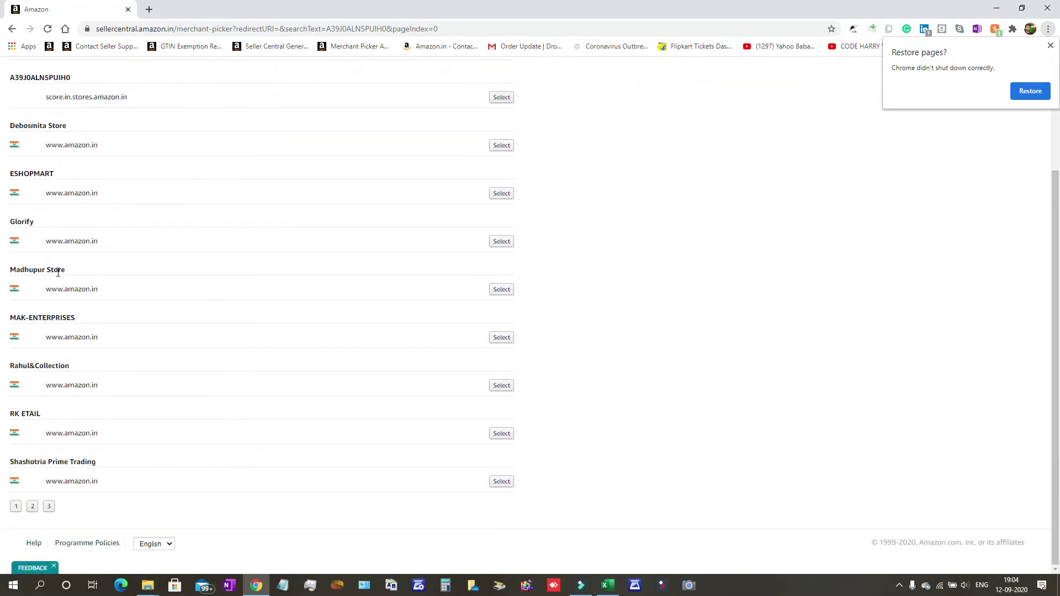
pyautogui.click(33, 506)
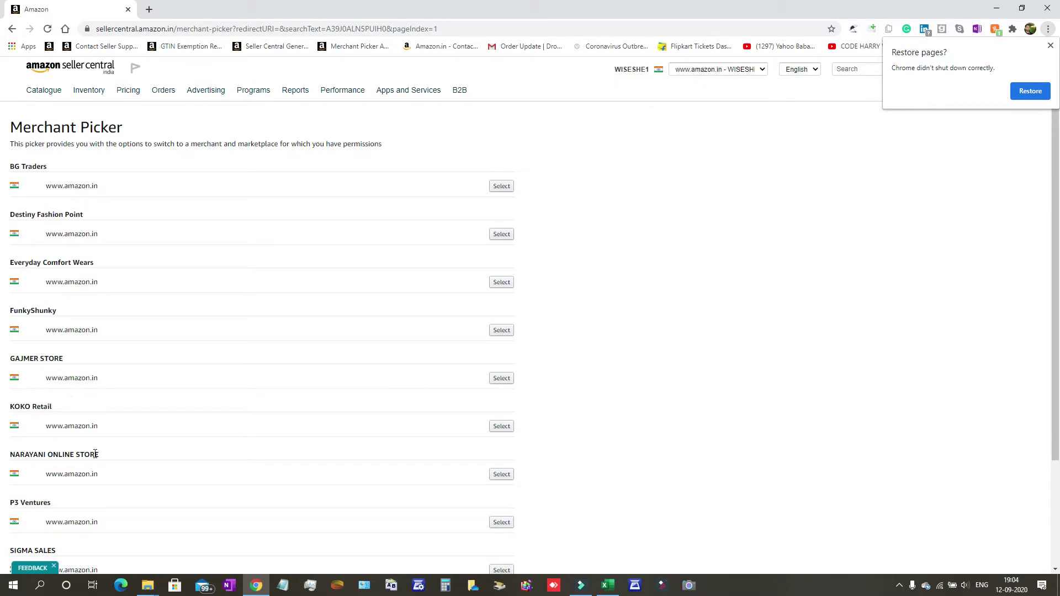
pyautogui.scroll(-2, 95, 454)
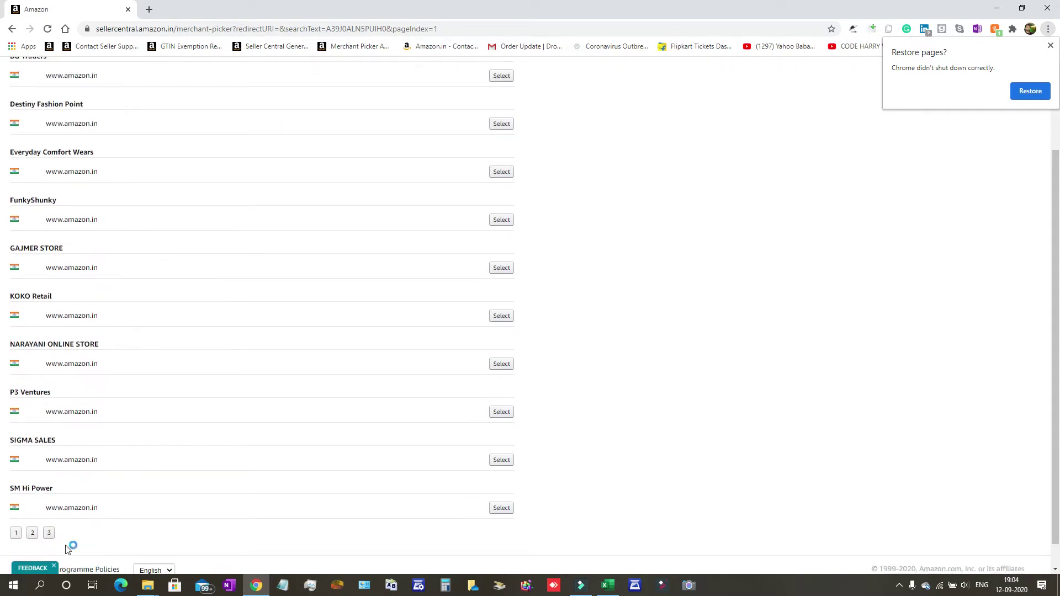
pyautogui.click(49, 533)
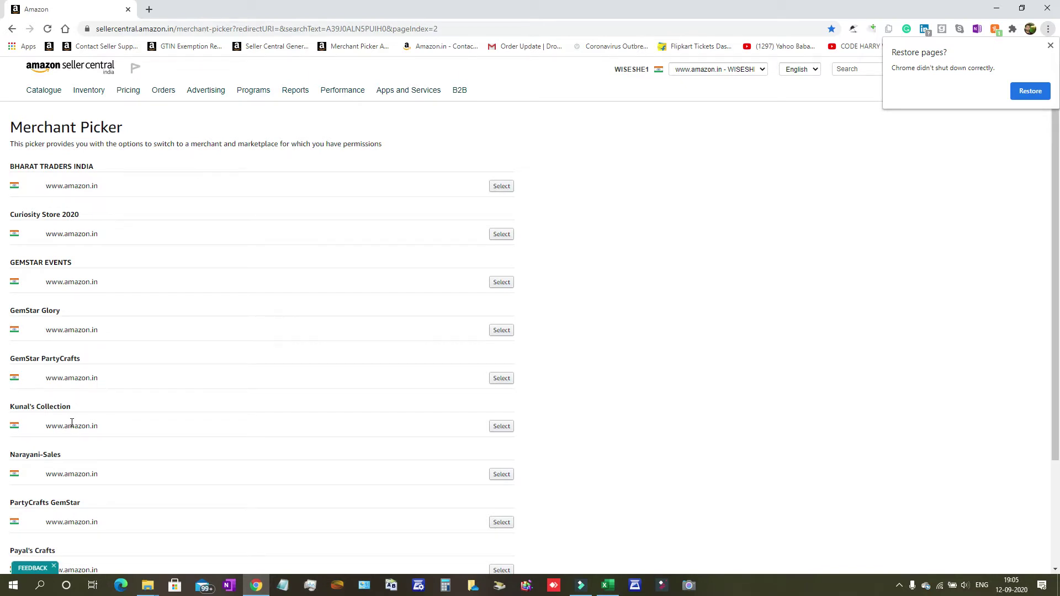
pyautogui.scroll(-3, 78, 440)
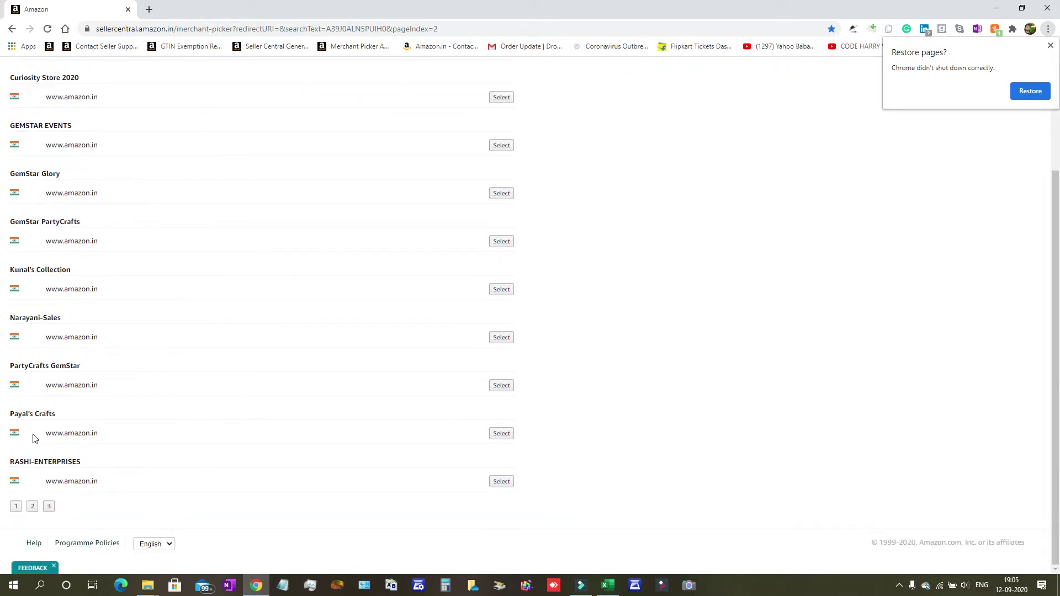
pyautogui.click(16, 506)
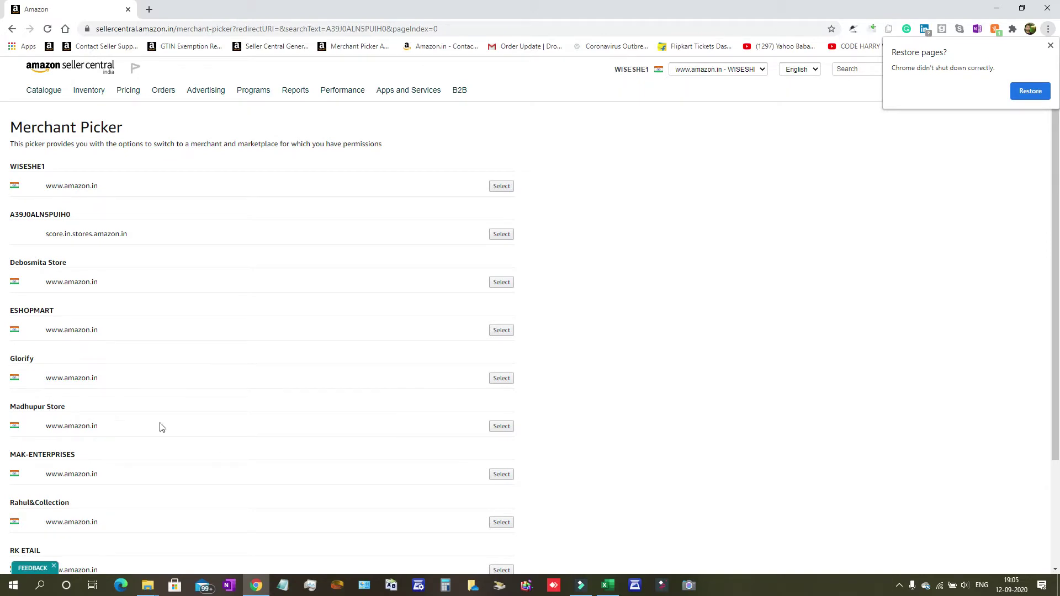
pyautogui.click(500, 427)
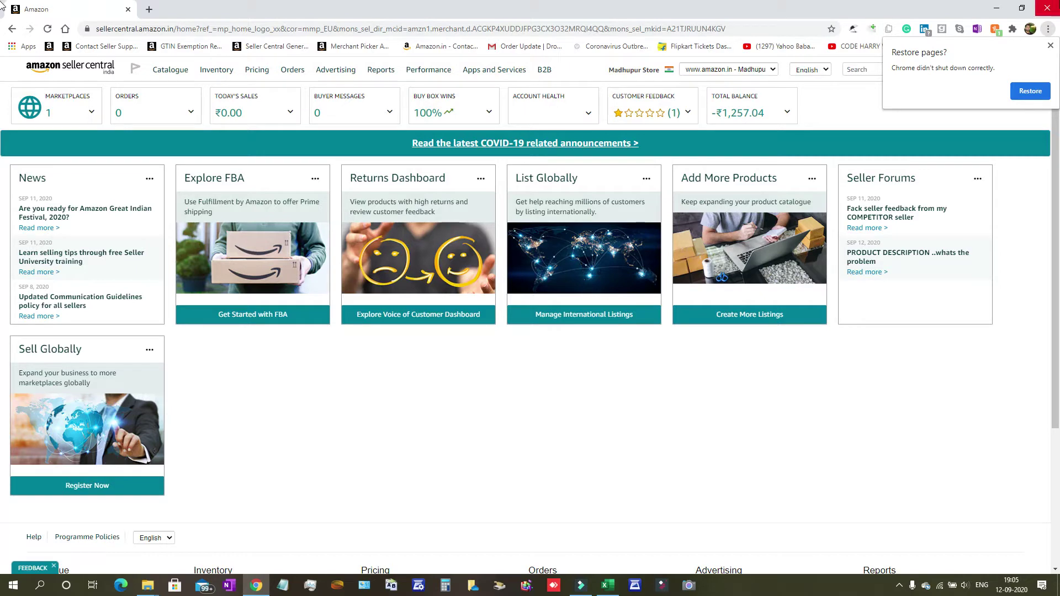
pyautogui.click(1051, 45)
pyautogui.click(622, 433)
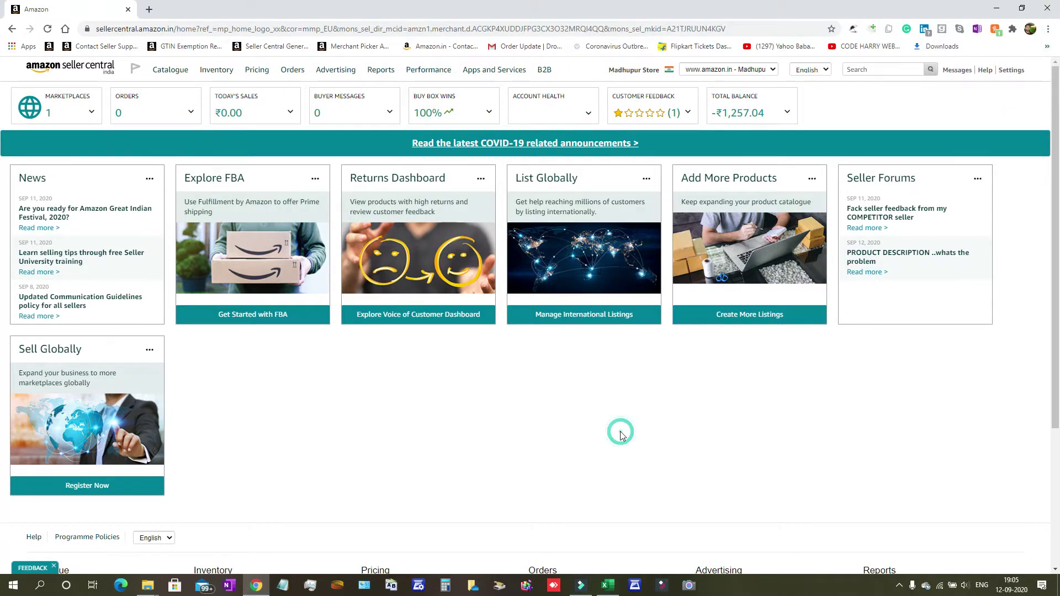
# Load the store's inventory page and switch to the All+Listining+Report Amazon GMEW workbook in Excel.
pyautogui.scroll(-5, 623, 437)
pyautogui.scroll(5, 622, 436)
pyautogui.moveTo(221, 72)
pyautogui.click(232, 92)
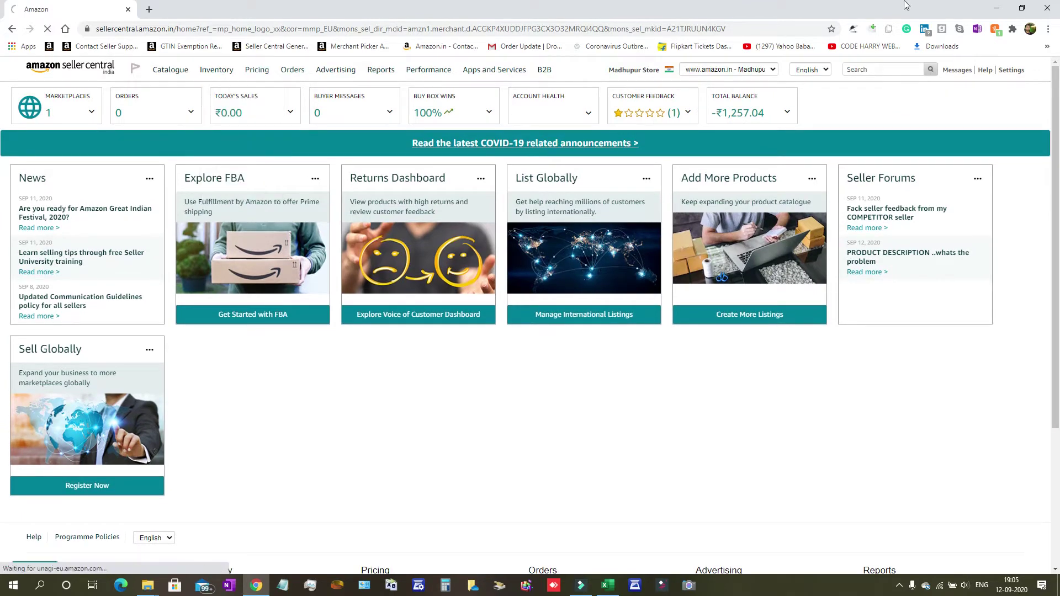
pyautogui.click(607, 586)
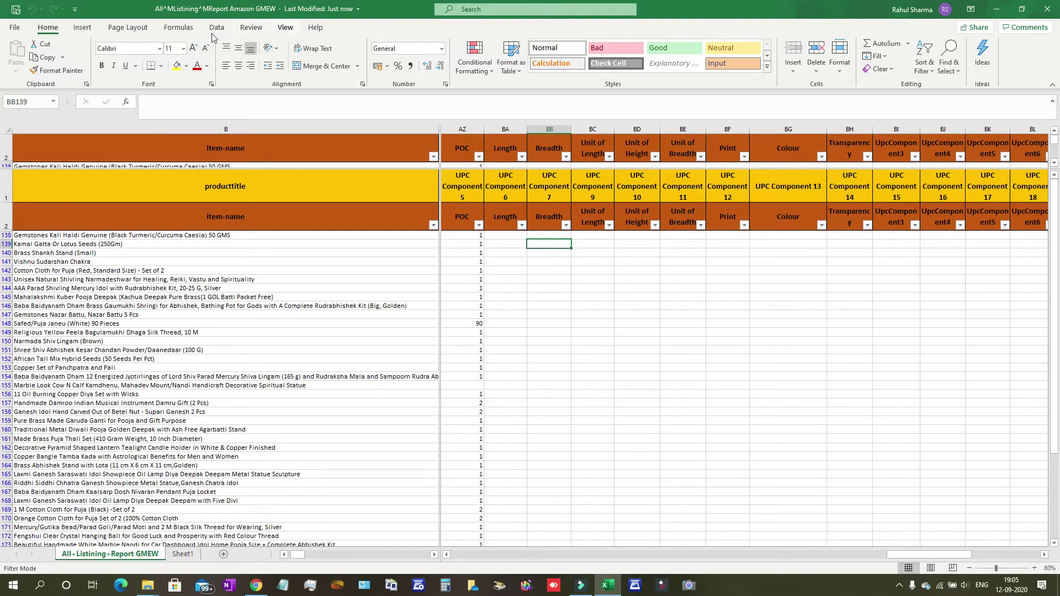
# Open a second window of the Amazon listing report workbook and set its zoom to 80%.
pyautogui.click(285, 28)
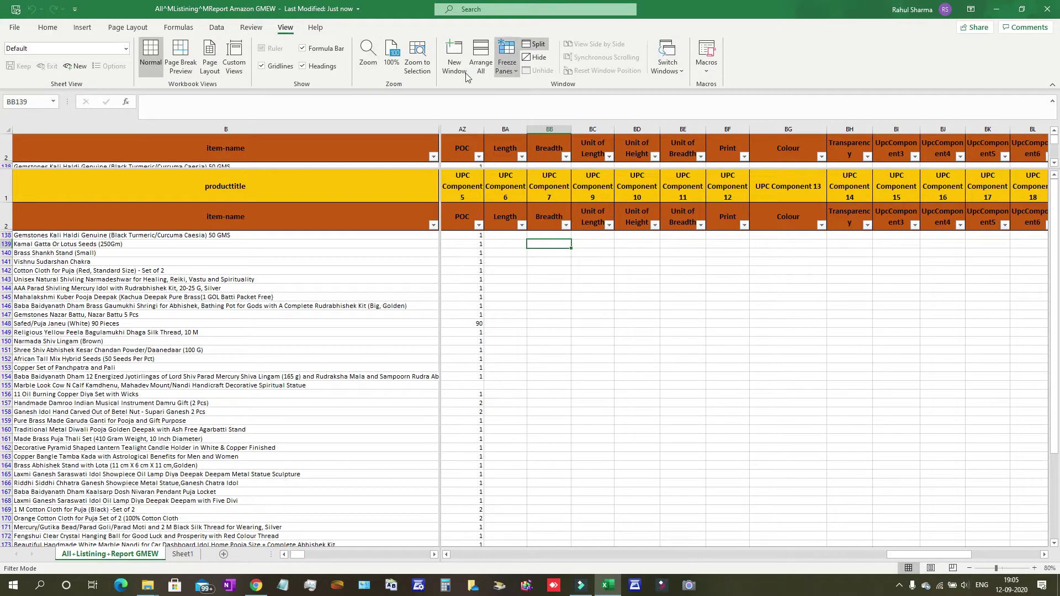
pyautogui.click(458, 76)
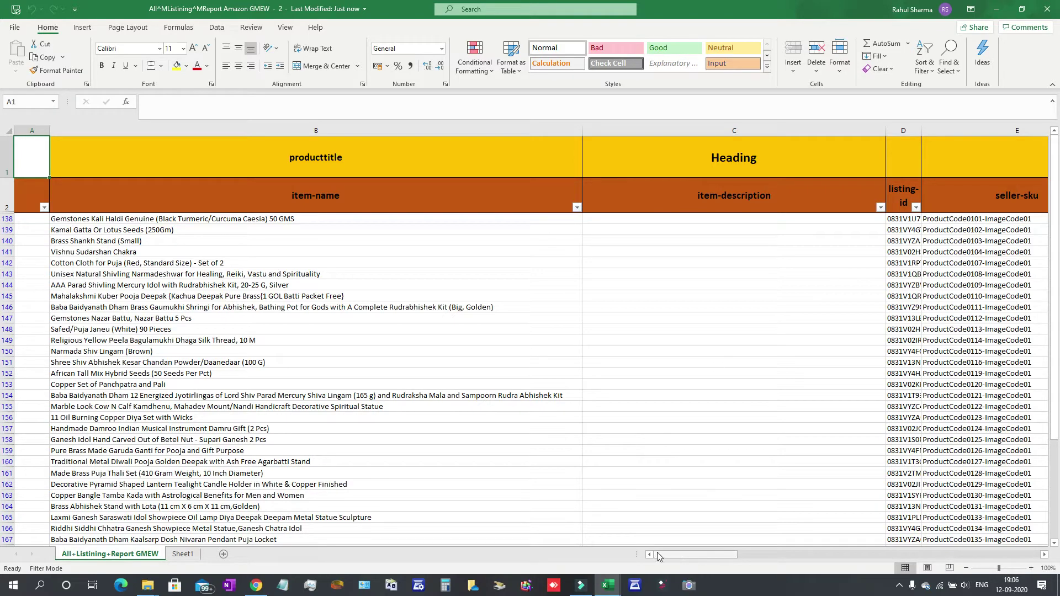
pyautogui.click(966, 568)
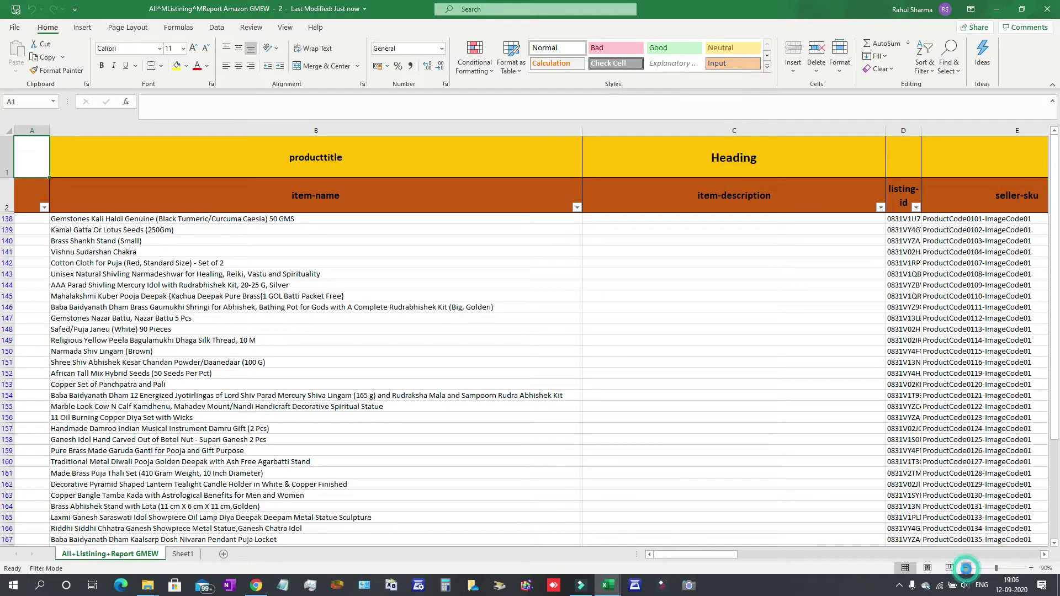
pyautogui.click(966, 569)
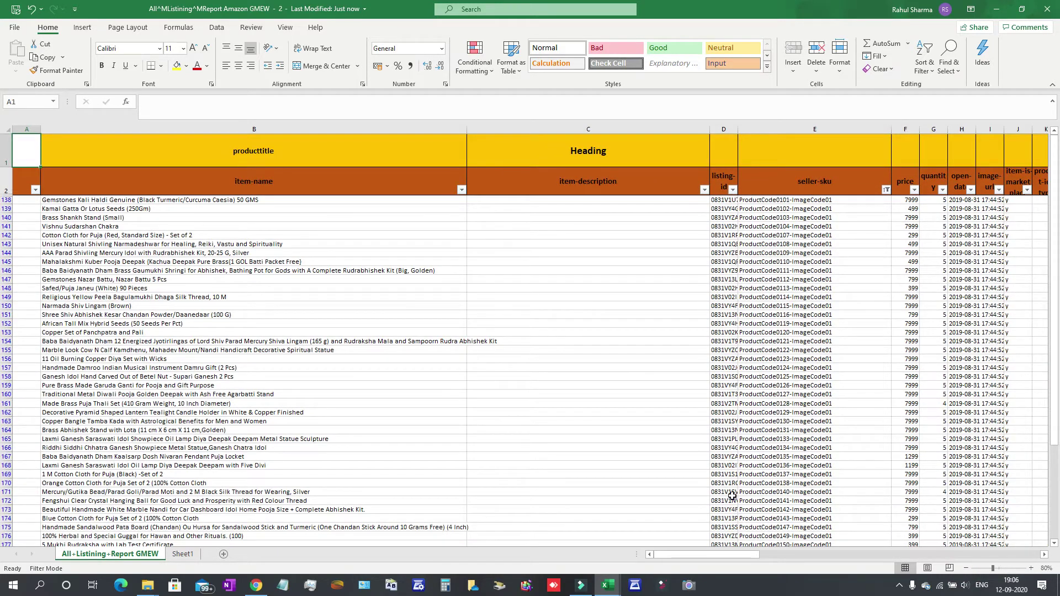
# Set the seller-sku column's filter to include all values.
pyautogui.scroll(-6, 380, 409)
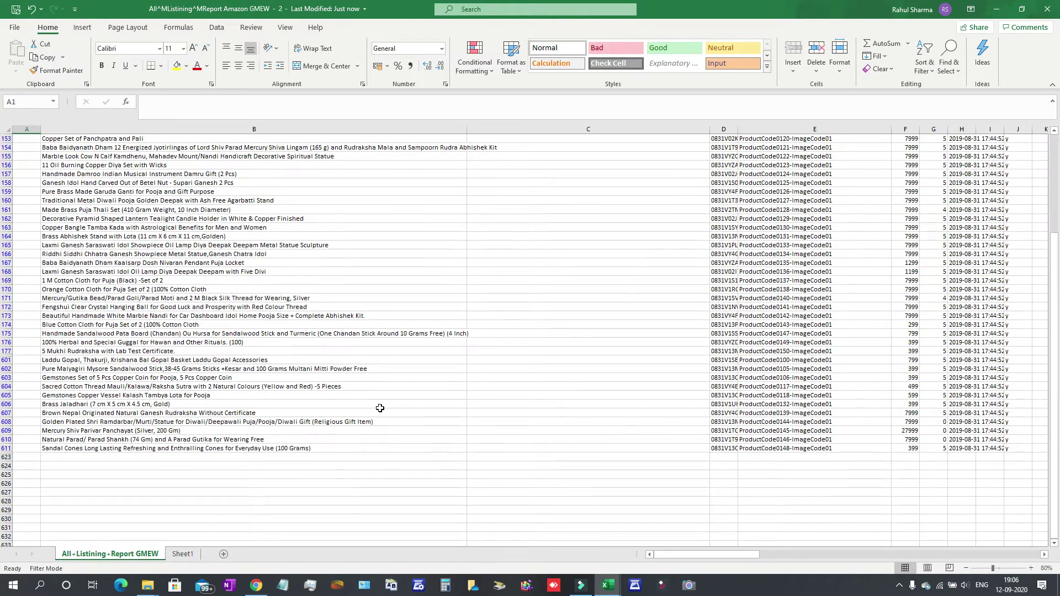
pyautogui.scroll(5, 380, 408)
pyautogui.scroll(1, 380, 408)
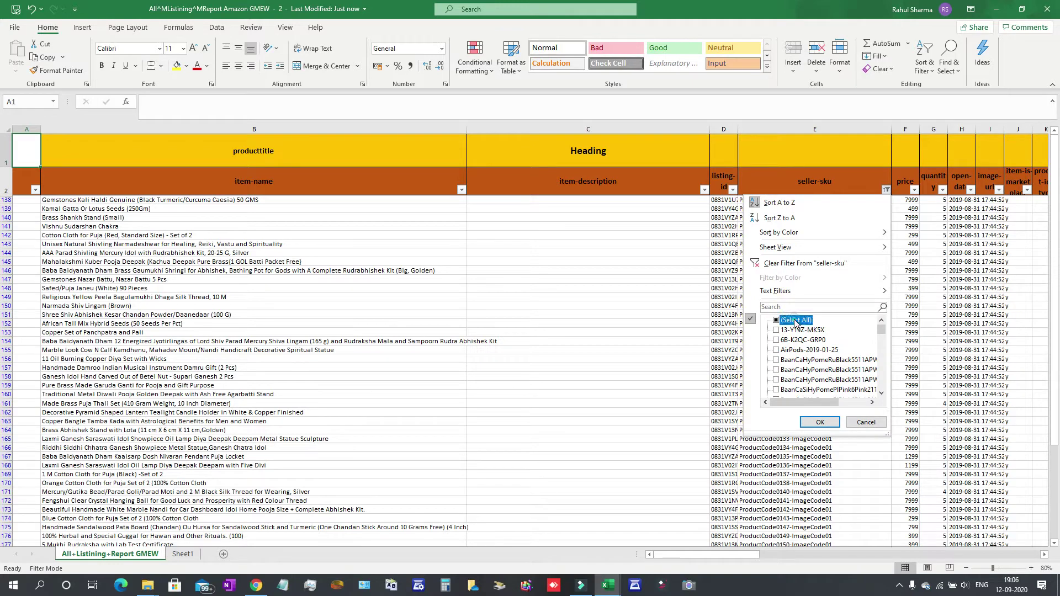
pyautogui.click(820, 423)
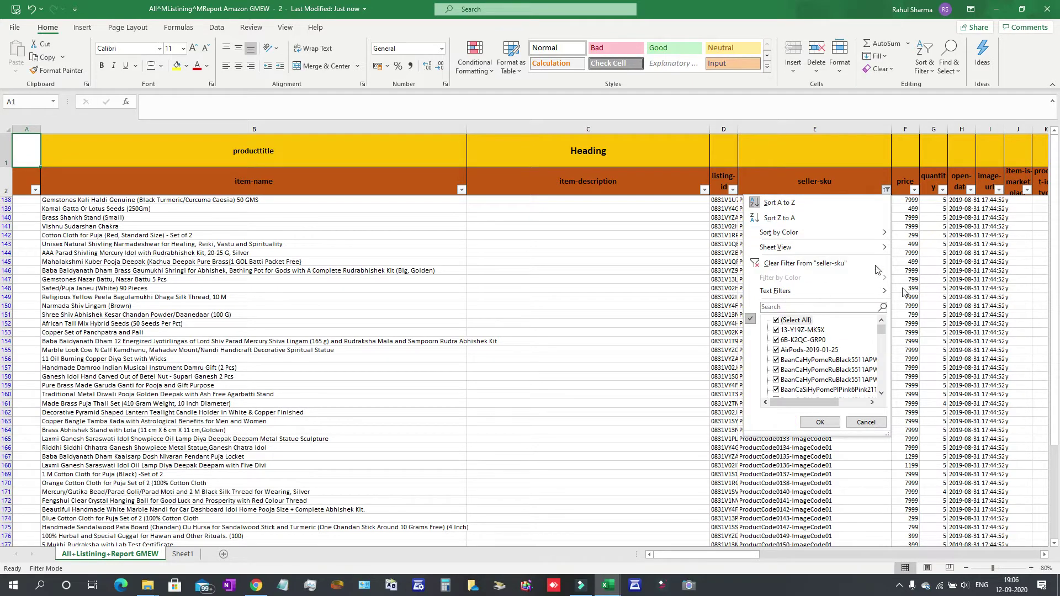
pyautogui.click(820, 423)
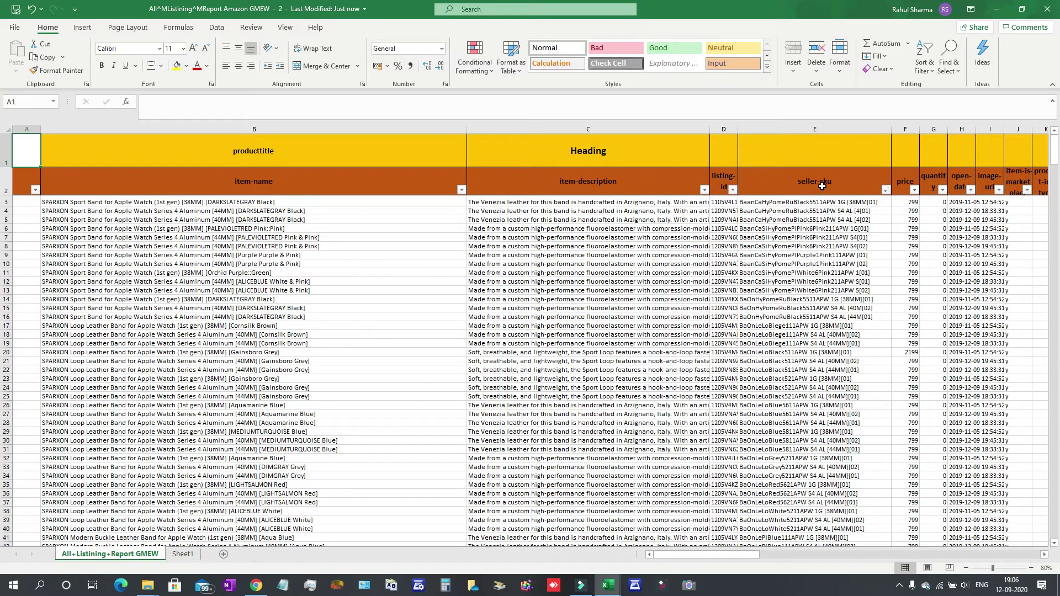
# Select all seller-sku entries from E3 down to the last filled row to count them.
pyautogui.click(823, 185)
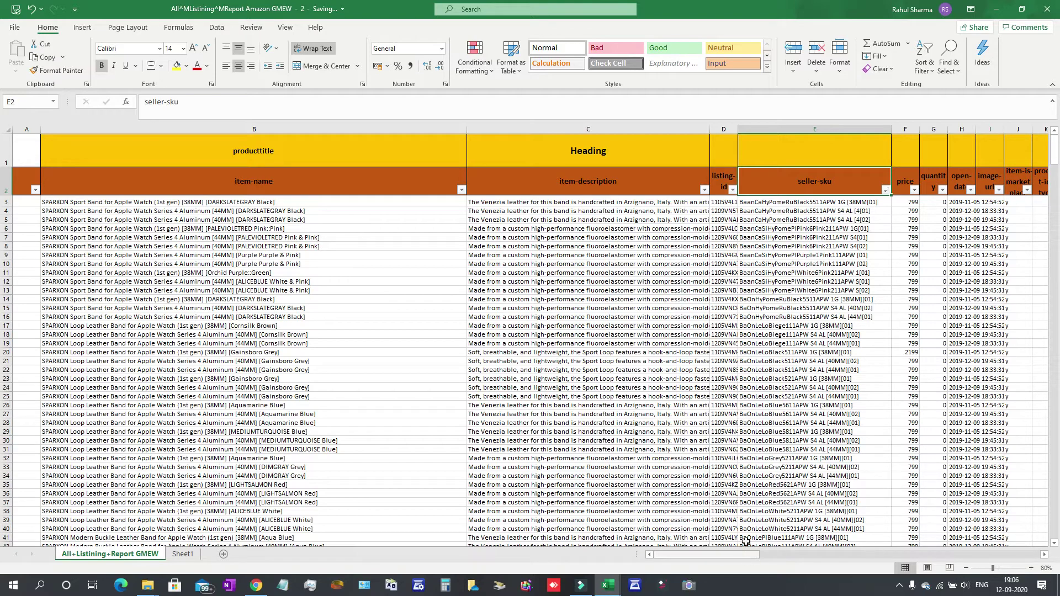
pyautogui.press('Down')
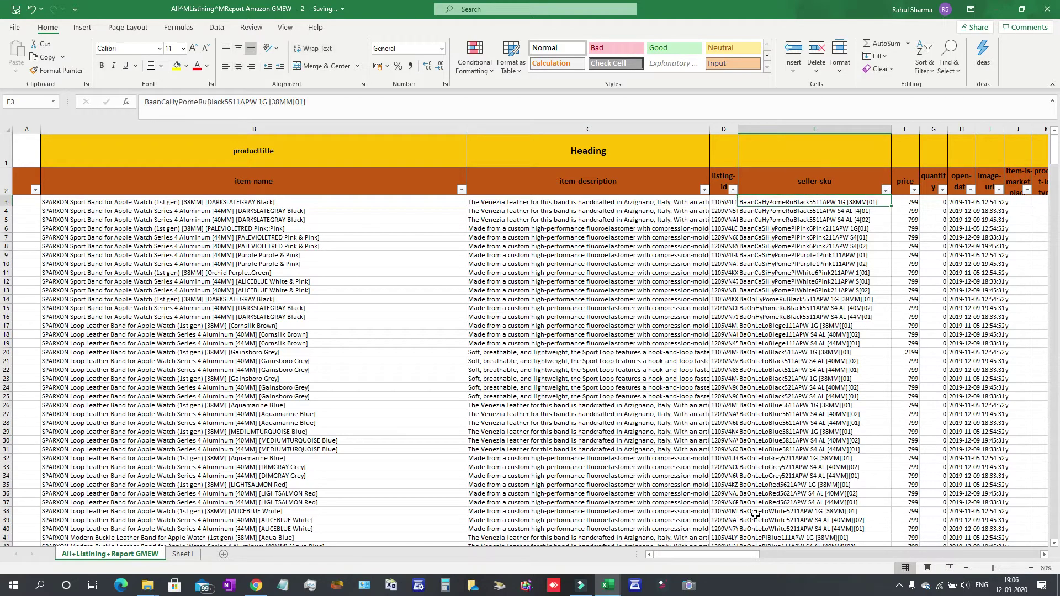
pyautogui.hotkey('ctrl', 'shift', 'Down')
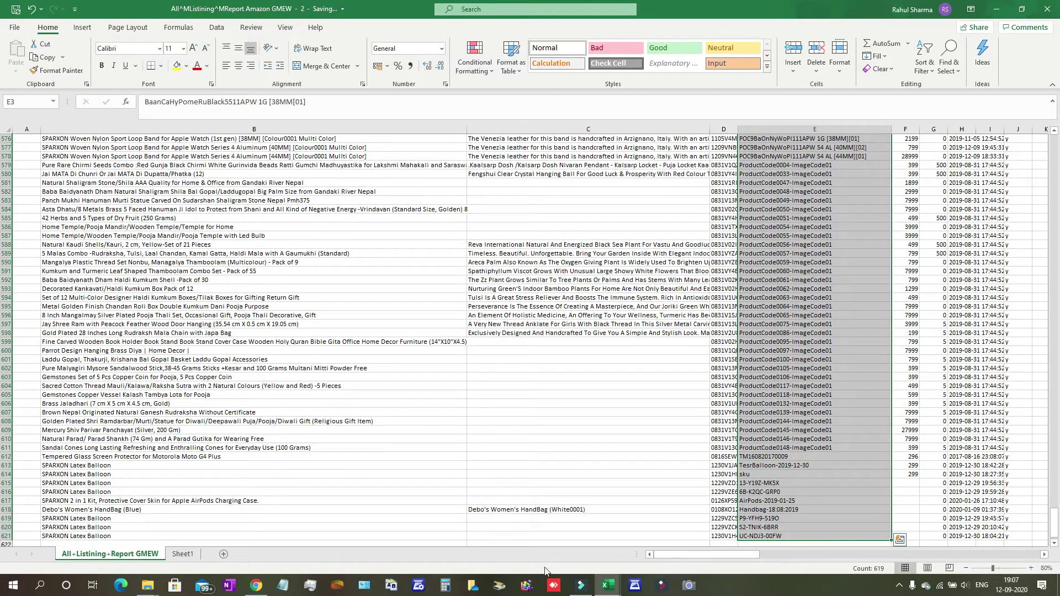
# Check the product total on the Manage Inventory page in Chrome and return to the second workbook window in Excel.
pyautogui.click(256, 585)
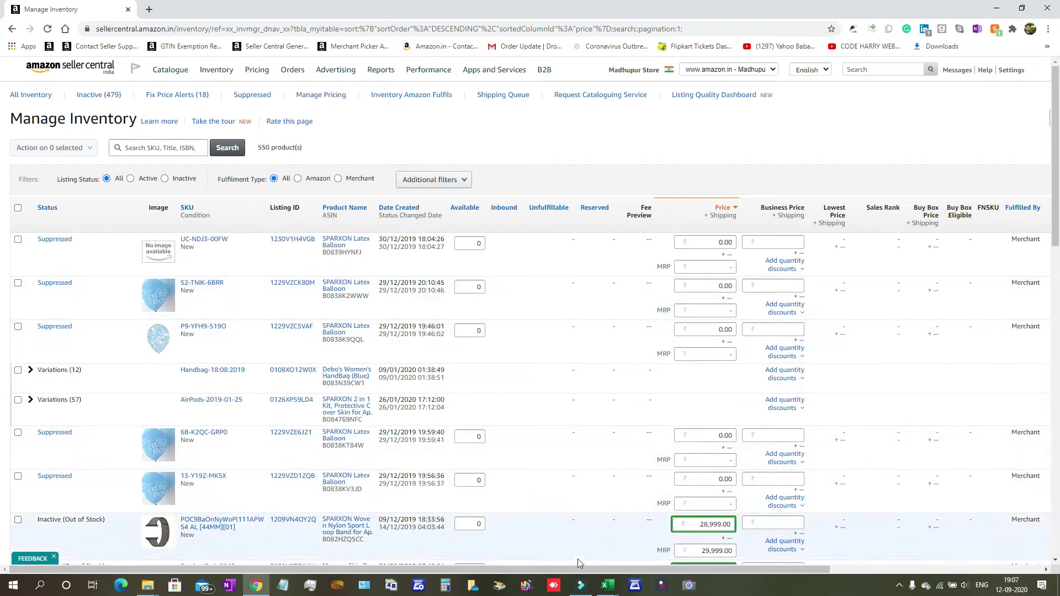
pyautogui.click(608, 585)
pyautogui.click(658, 527)
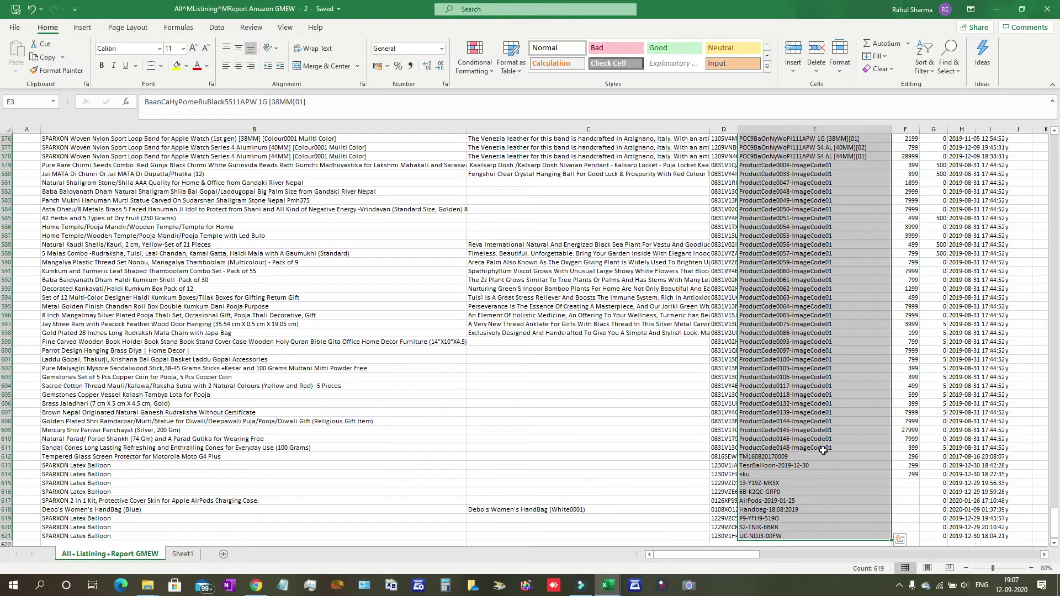
# Copy the seller-sku Handbag-18:08:2019 of the Debo's Women's HandBag (Blue) listing near the end of the sheet.
pyautogui.scroll(-1, 824, 451)
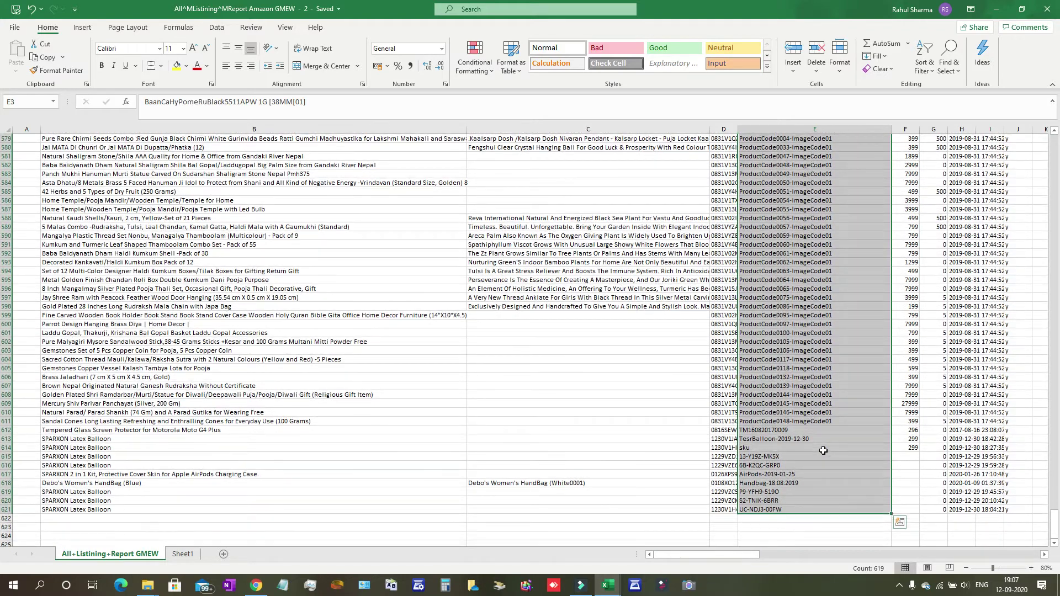
pyautogui.click(118, 484)
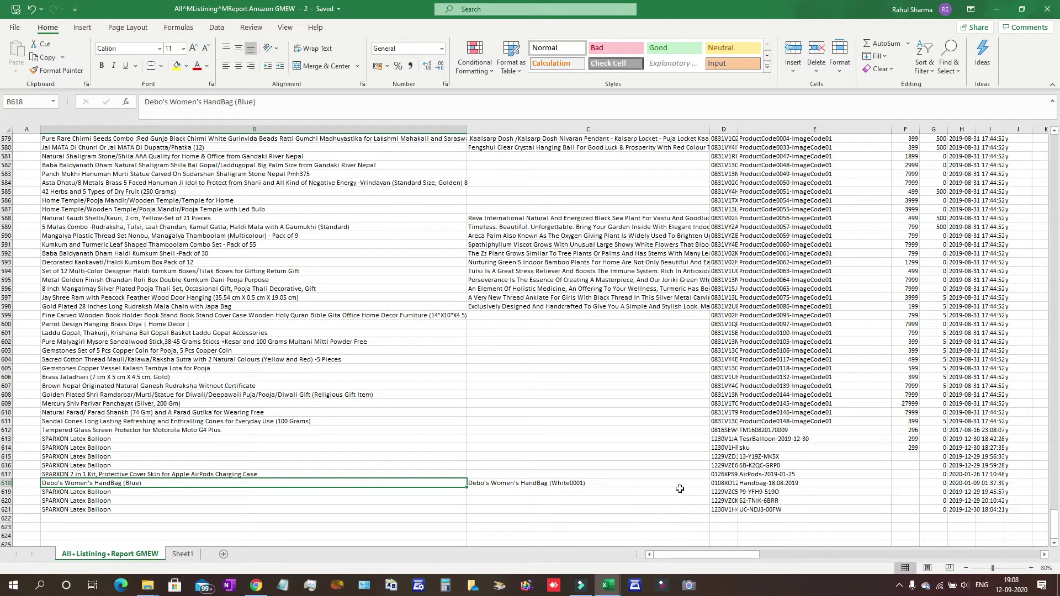
pyautogui.click(768, 484)
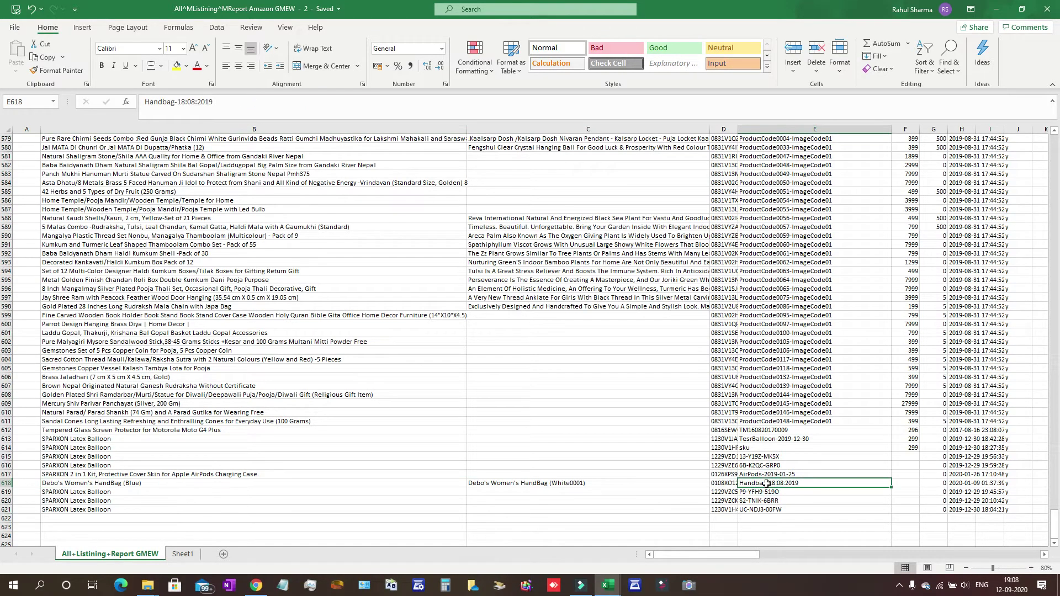
pyautogui.hotkey('ctrl', 'c')
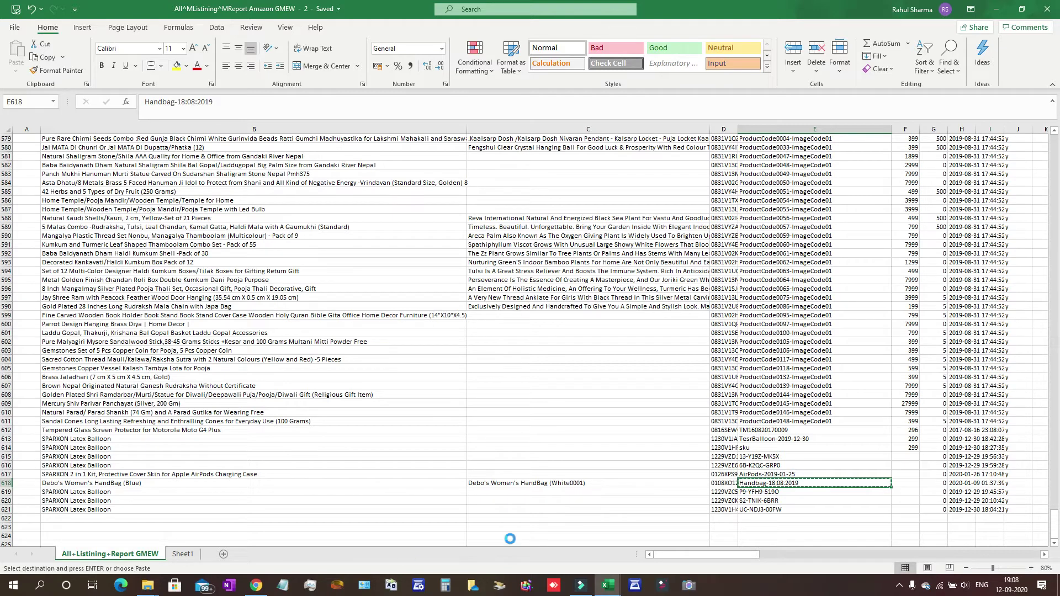
# Switch to Chrome and search the Seller Central inventory for the copied SKU Handbag-18:08:2019.
pyautogui.click(256, 586)
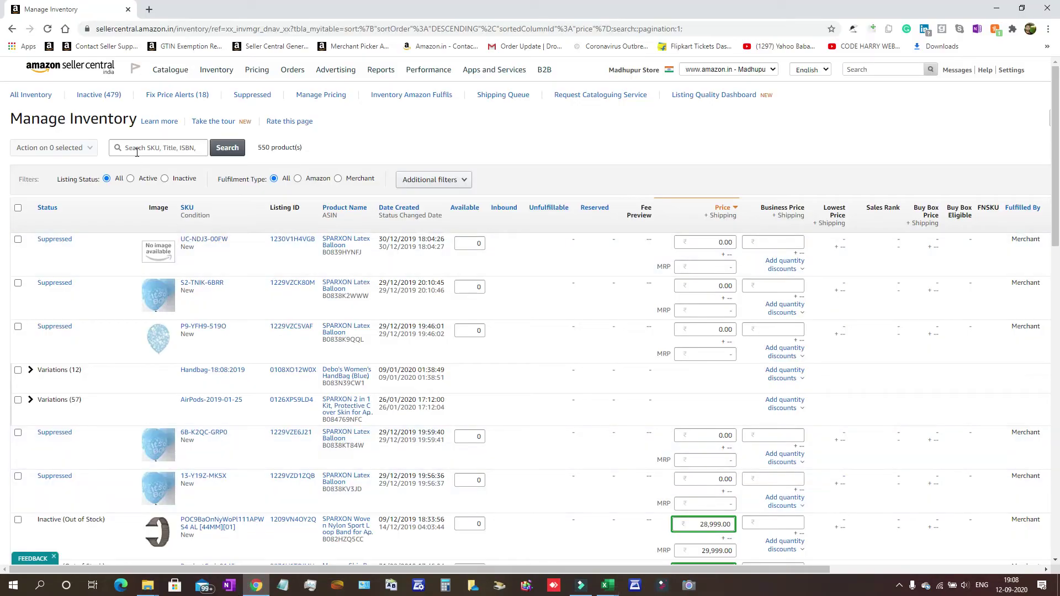
pyautogui.click(154, 148)
pyautogui.hotkey('ctrl', 'v')
pyautogui.click(219, 151)
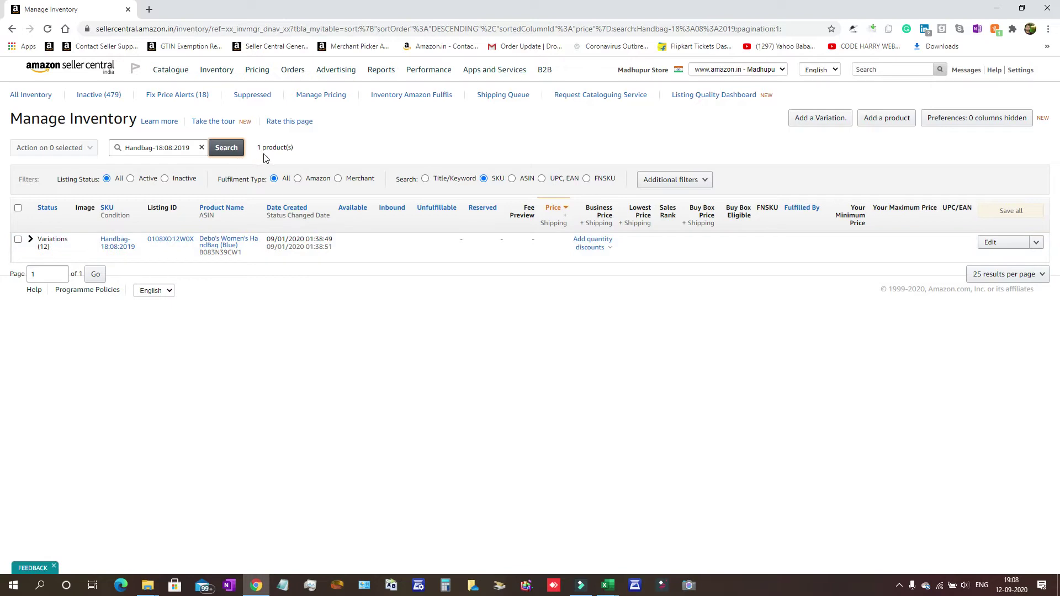
# Clear the SKU search and list only the active products, sorted by available quantity from highest to lowest.
pyautogui.click(202, 147)
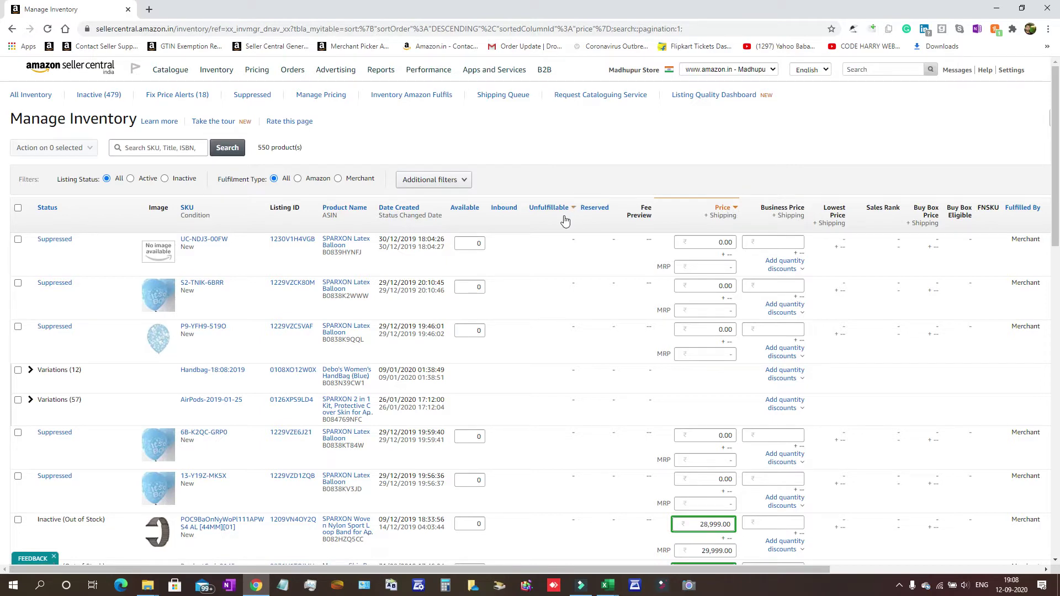
pyautogui.click(474, 214)
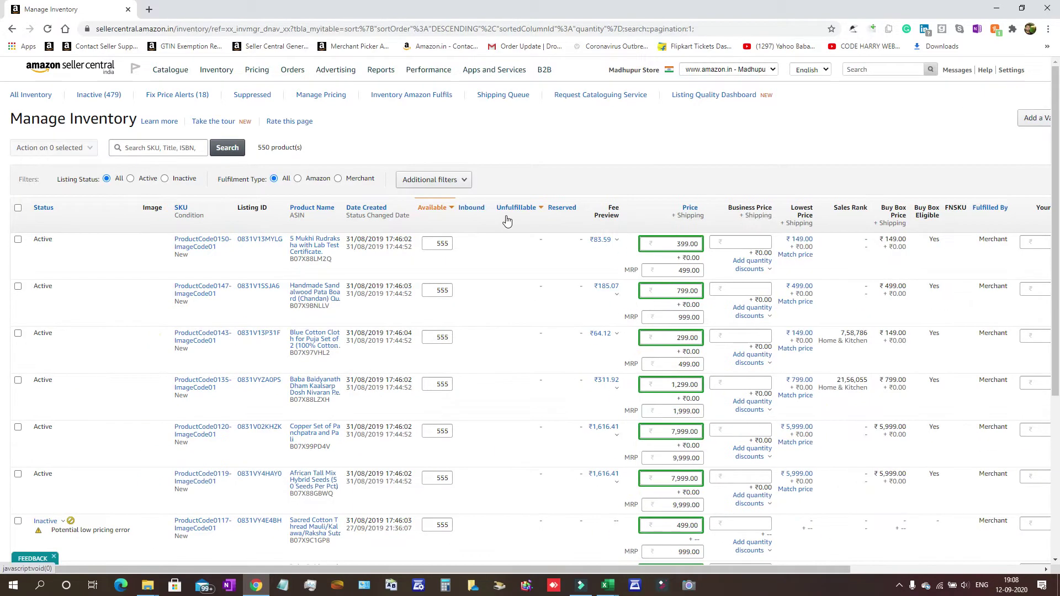
pyautogui.scroll(-10, 569, 304)
pyautogui.scroll(-5, 579, 312)
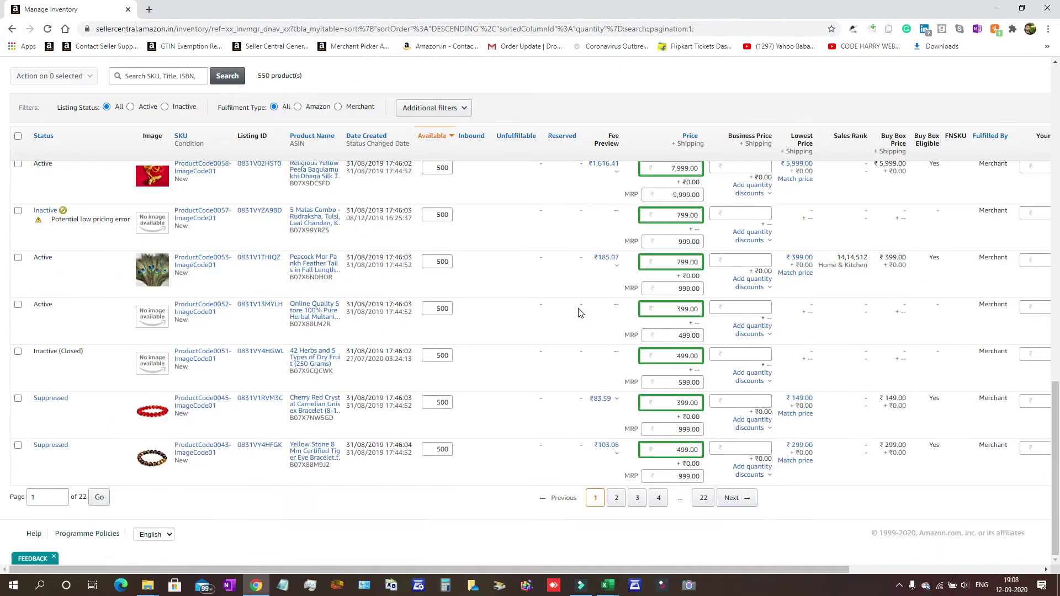
pyautogui.scroll(20, 579, 313)
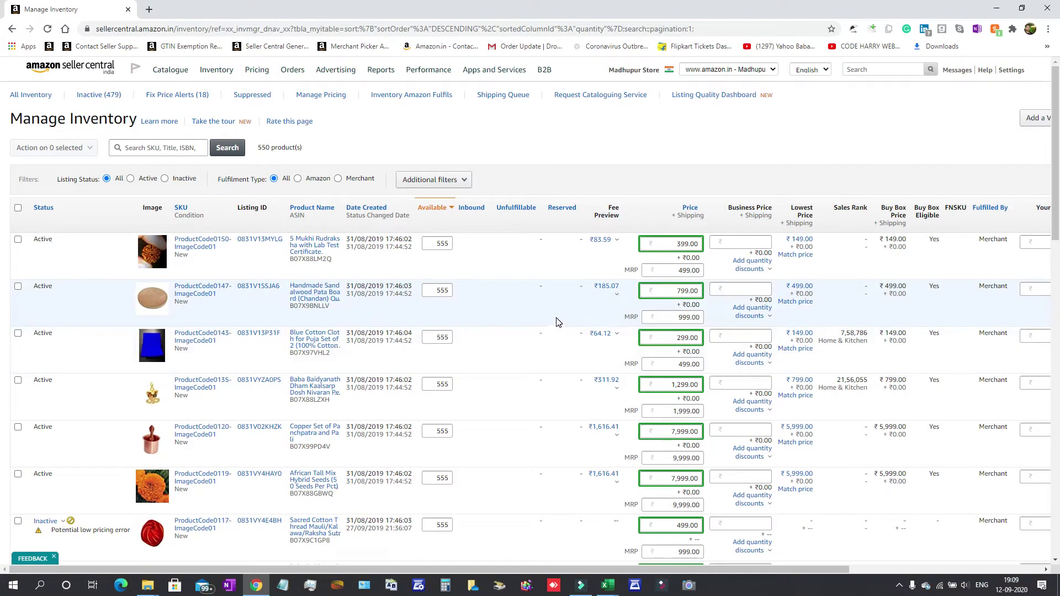
pyautogui.click(131, 179)
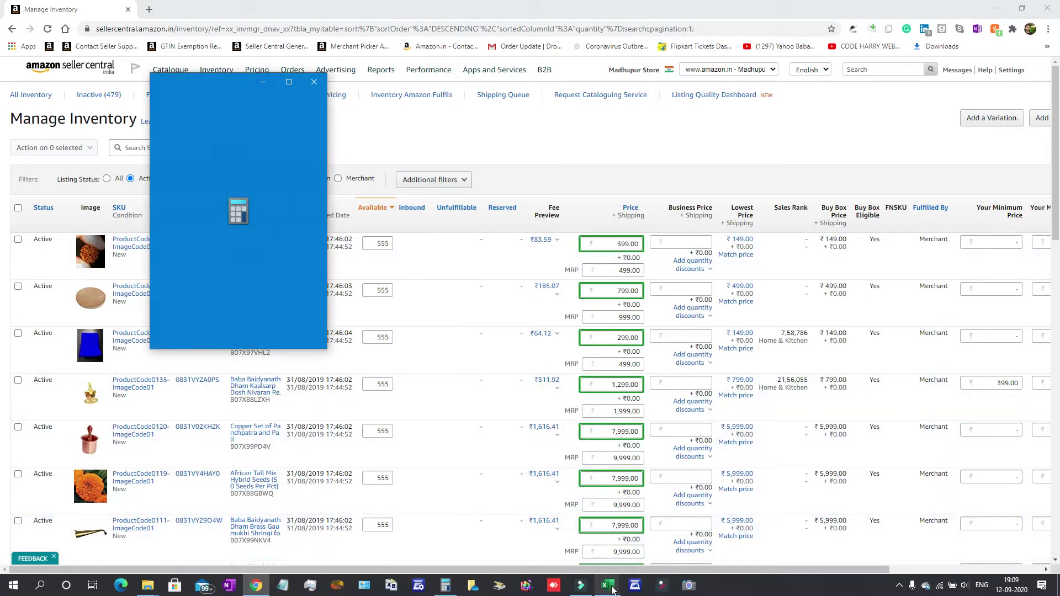
# Switch to the second workbook window and select the seller-sku entries from the last filled row up to row 3.
pyautogui.moveTo(612, 590)
pyautogui.click(666, 549)
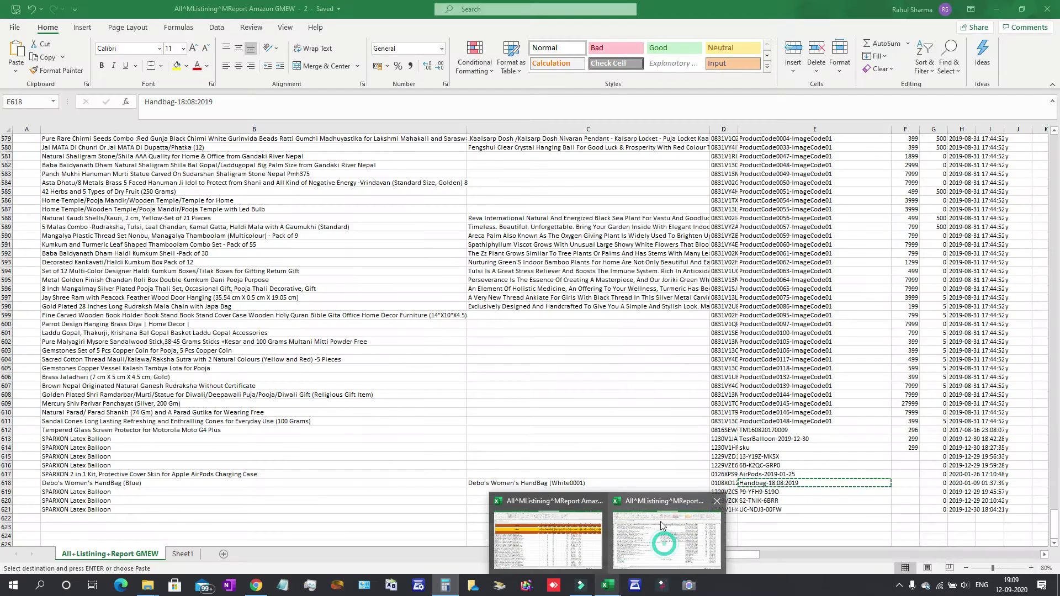
pyautogui.click(799, 368)
pyautogui.hotkey('ctrl', 'Down')
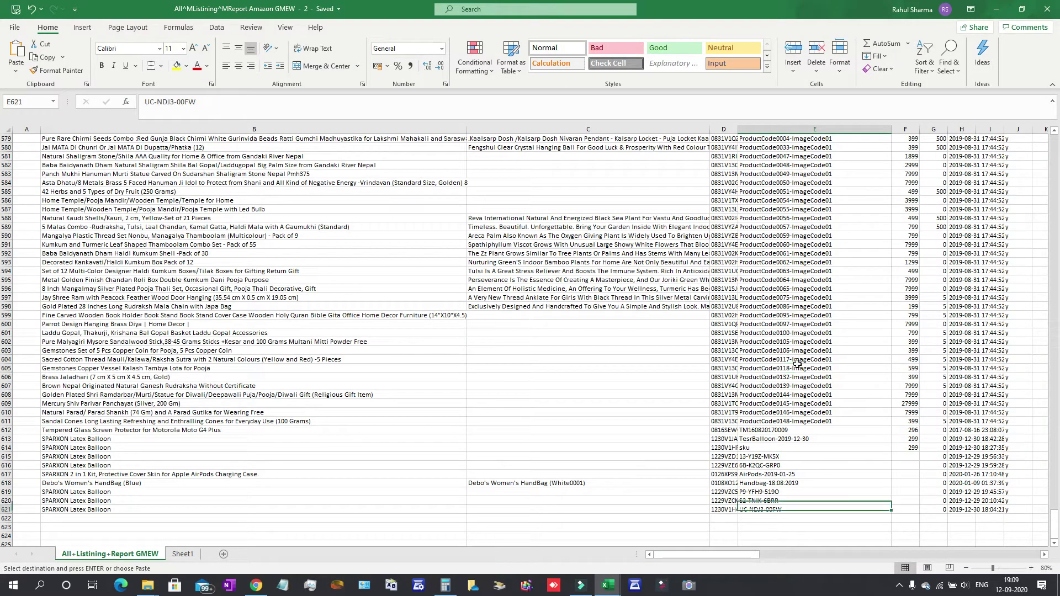
pyautogui.hotkey('ctrl', 'shift', 'Up')
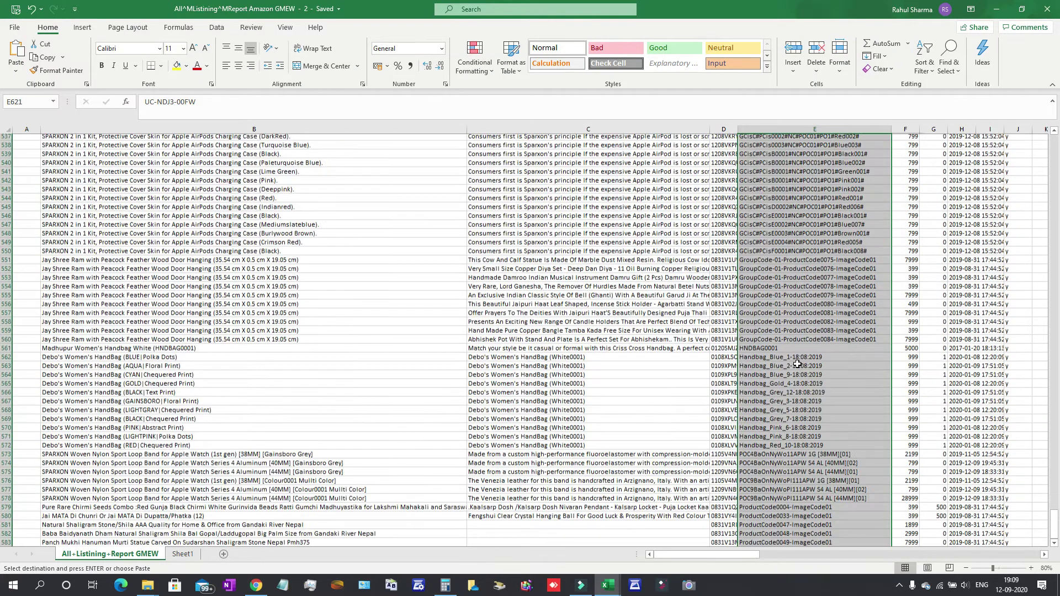
pyautogui.hotkey('shift', 'Down')
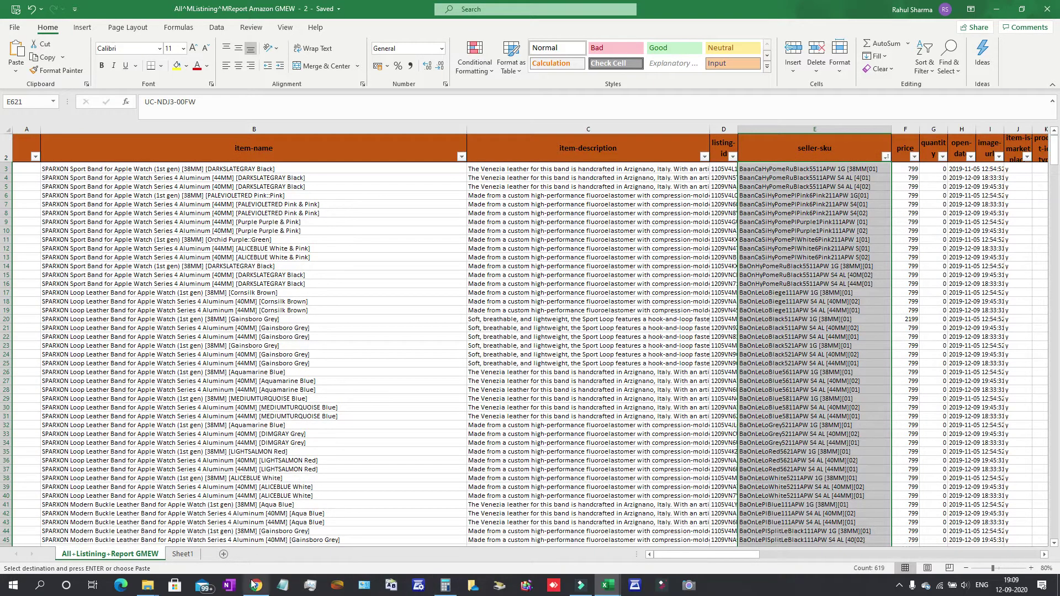
# Switch to Calculator and enter the active product count, 135, as the first number of an addition.
pyautogui.click(445, 586)
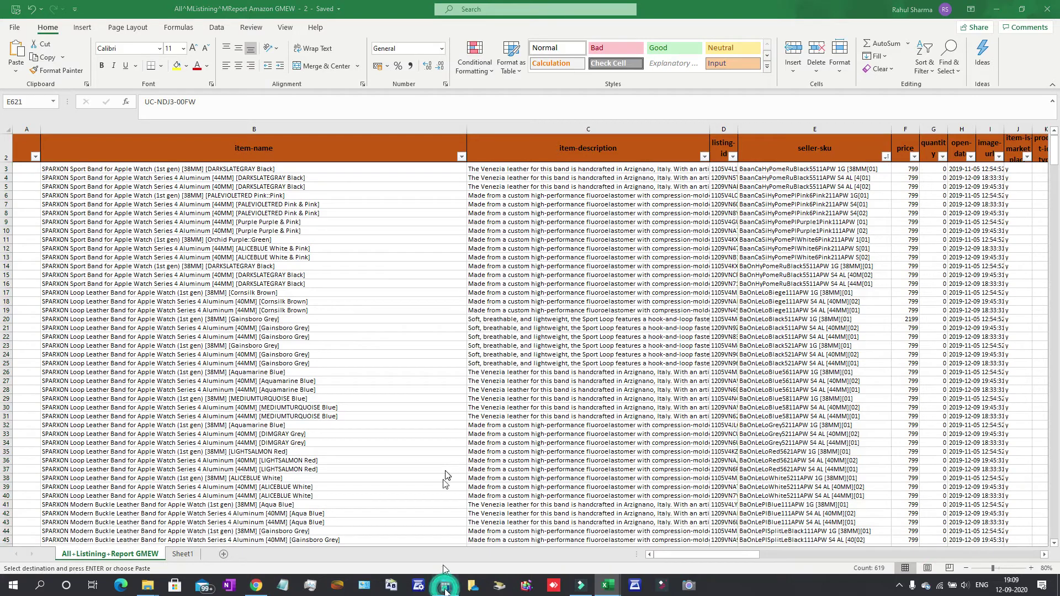
pyautogui.click(174, 306)
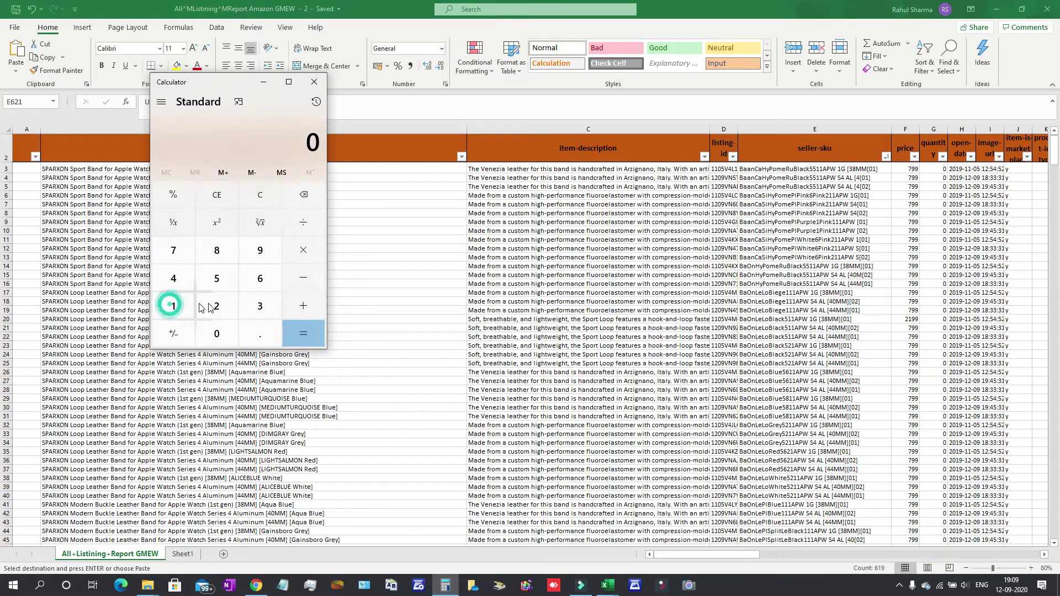
pyautogui.click(255, 310)
pyautogui.click(217, 279)
pyautogui.click(303, 306)
# Filter the Seller Central inventory to inactive listings and add their count, 479, to the sum in Calculator.
pyautogui.click(257, 587)
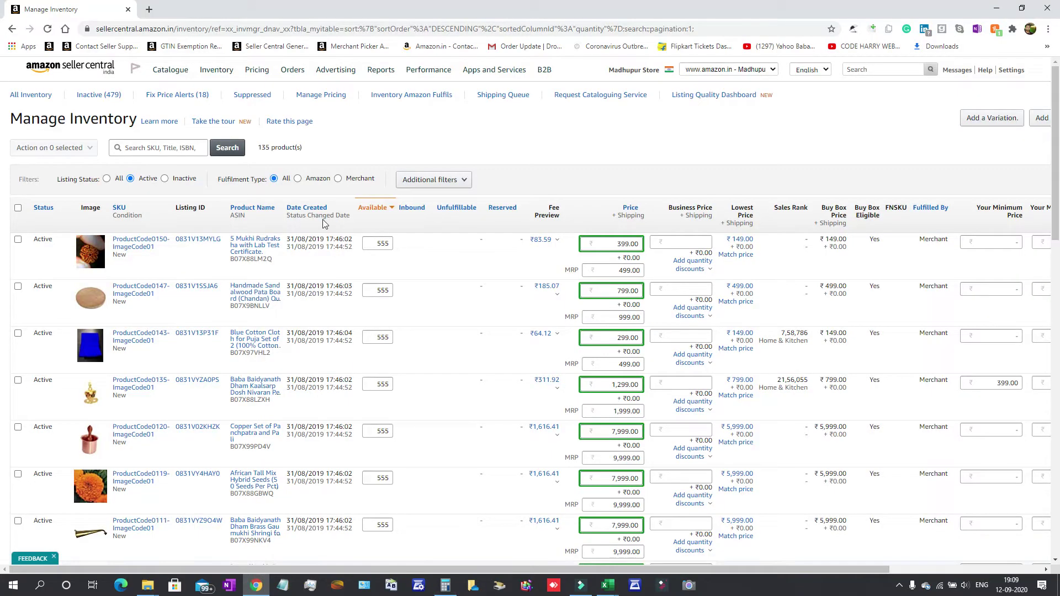
pyautogui.click(182, 179)
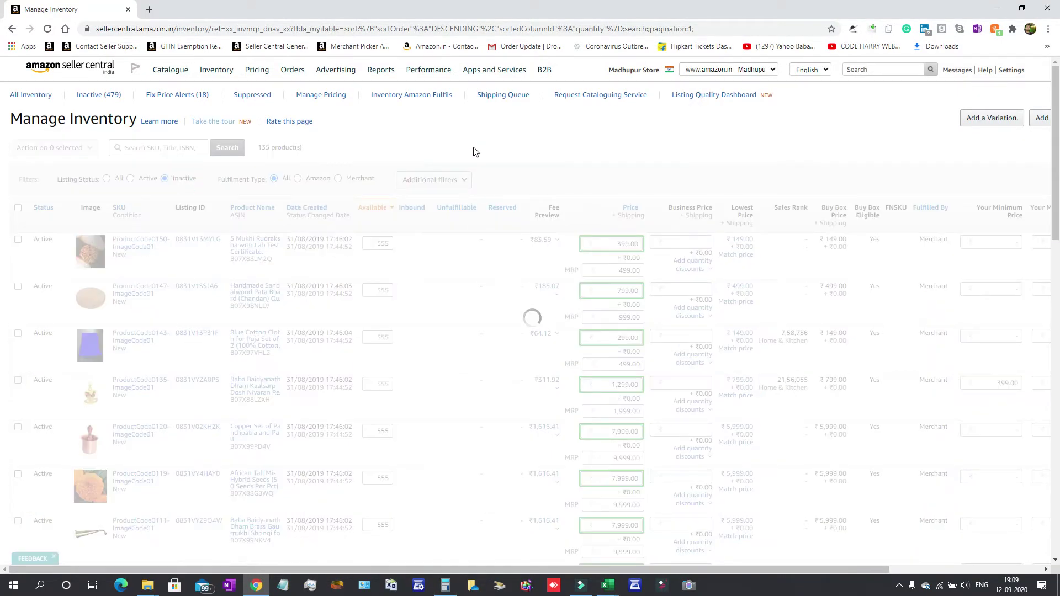
pyautogui.click(445, 586)
pyautogui.click(173, 280)
pyautogui.click(173, 250)
pyautogui.click(259, 250)
pyautogui.click(305, 334)
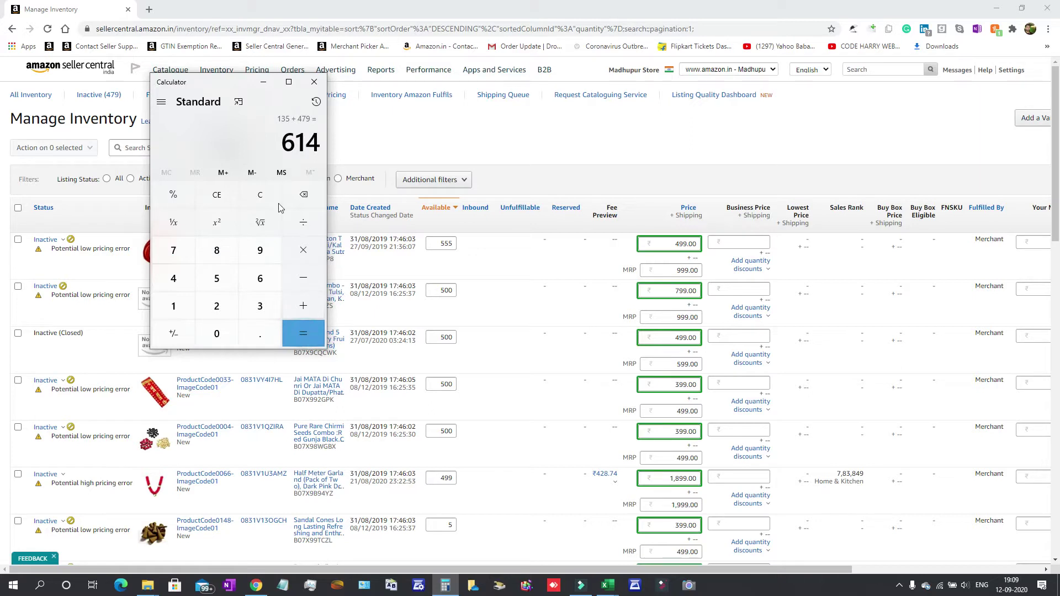
# Return to the second workbook window and compare the selected seller-sku count with the calculated sum.
pyautogui.click(608, 585)
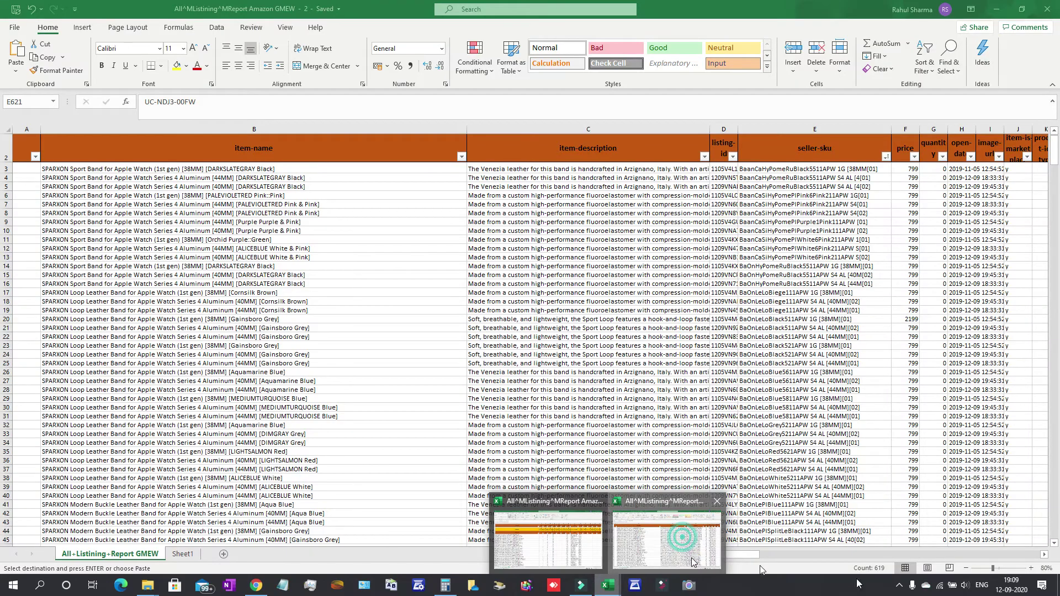
pyautogui.click(685, 540)
pyautogui.scroll(-11, 704, 440)
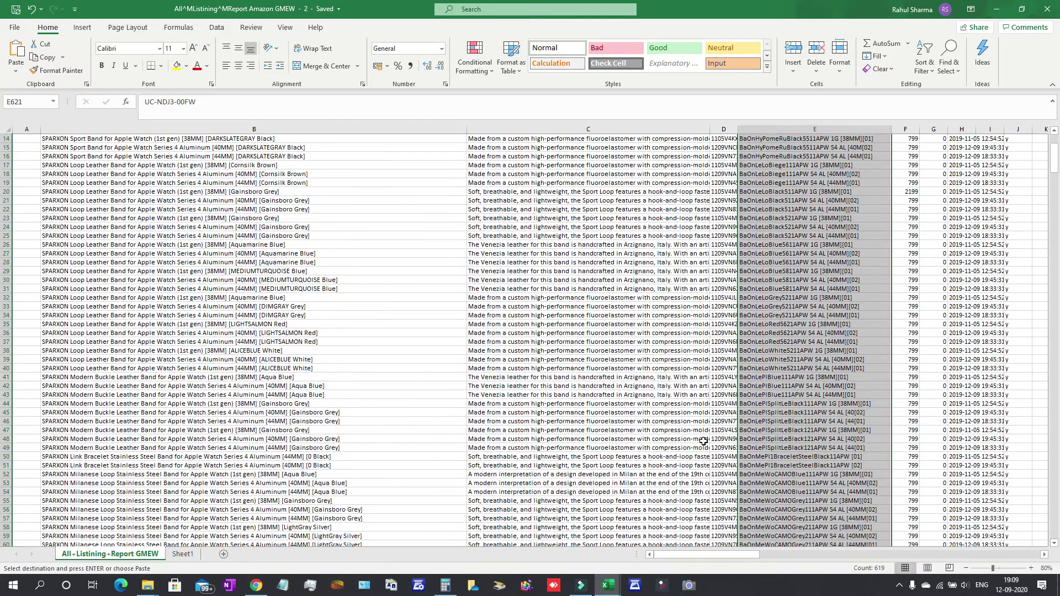
# Switch to Seller Central and open the blocked inactive listing Handbag_Grey_5-18:08:2019 for editing.
pyautogui.scroll(-2, 703, 440)
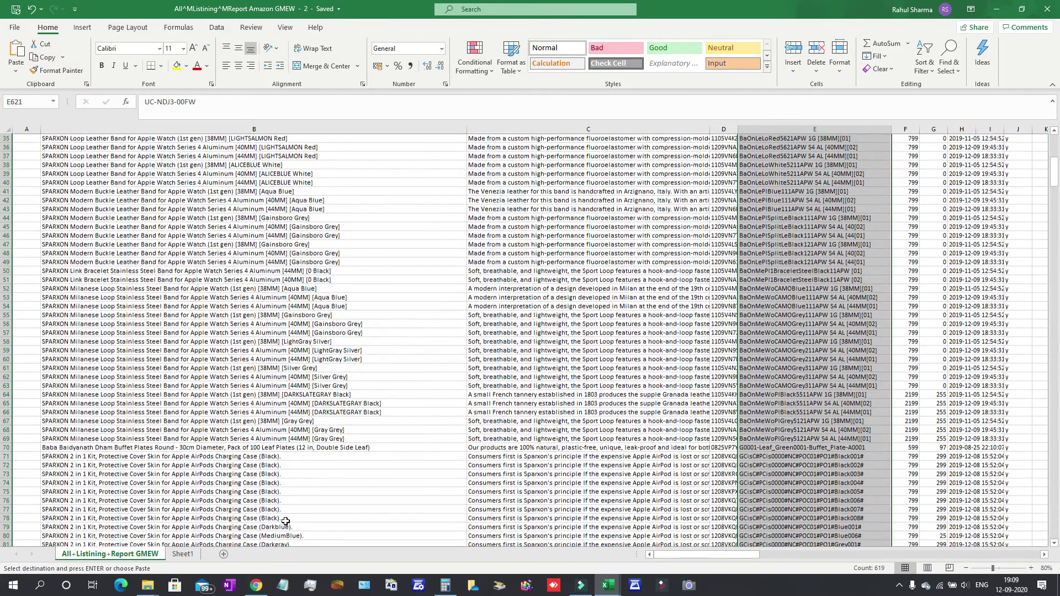
pyautogui.click(256, 586)
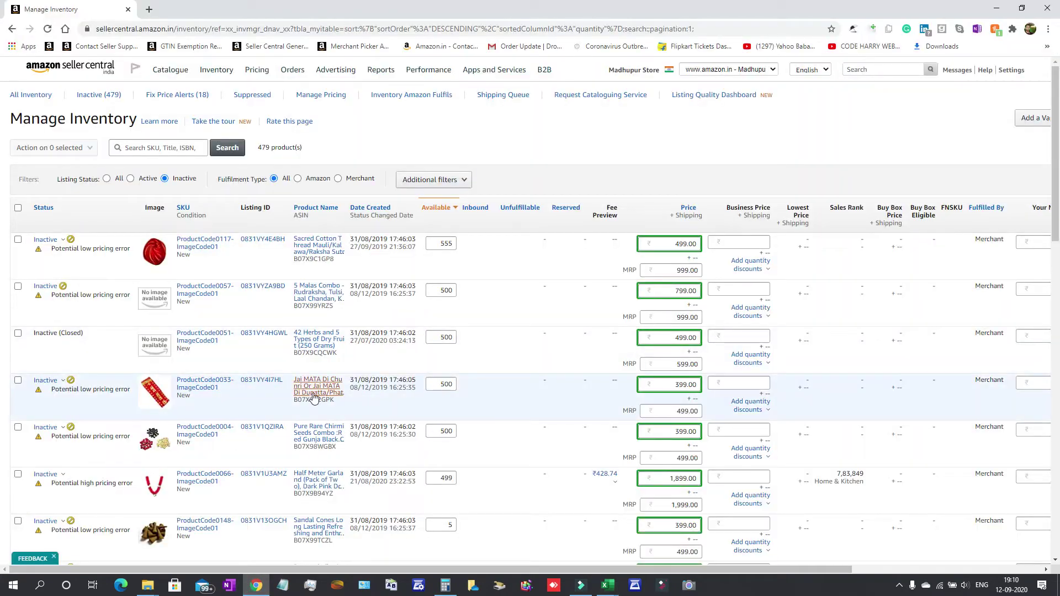
pyautogui.scroll(-15, 313, 396)
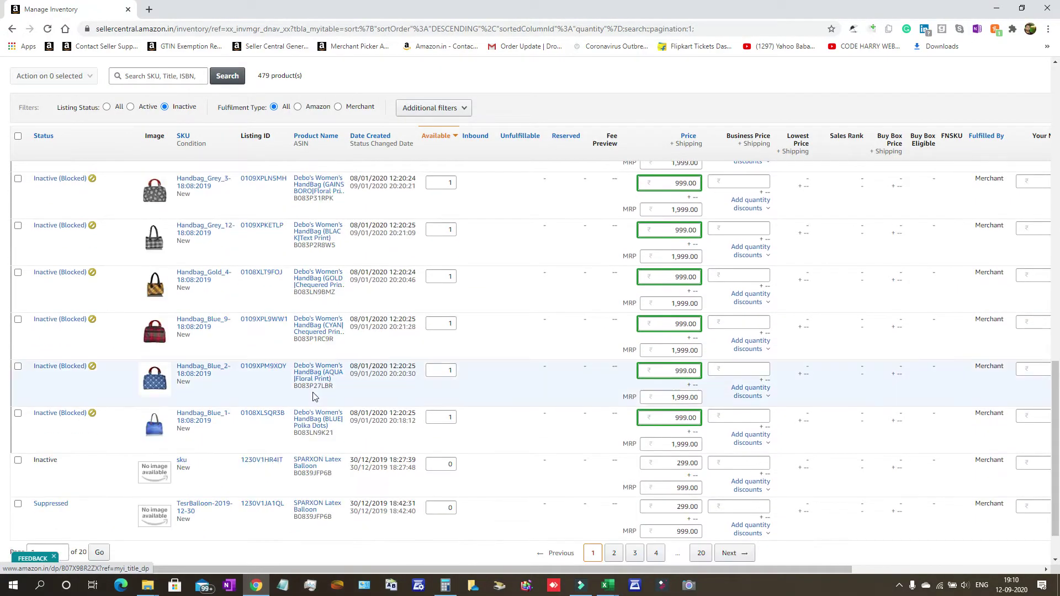
pyautogui.scroll(8, 313, 396)
pyautogui.scroll(3, 313, 396)
pyautogui.scroll(-11, 313, 396)
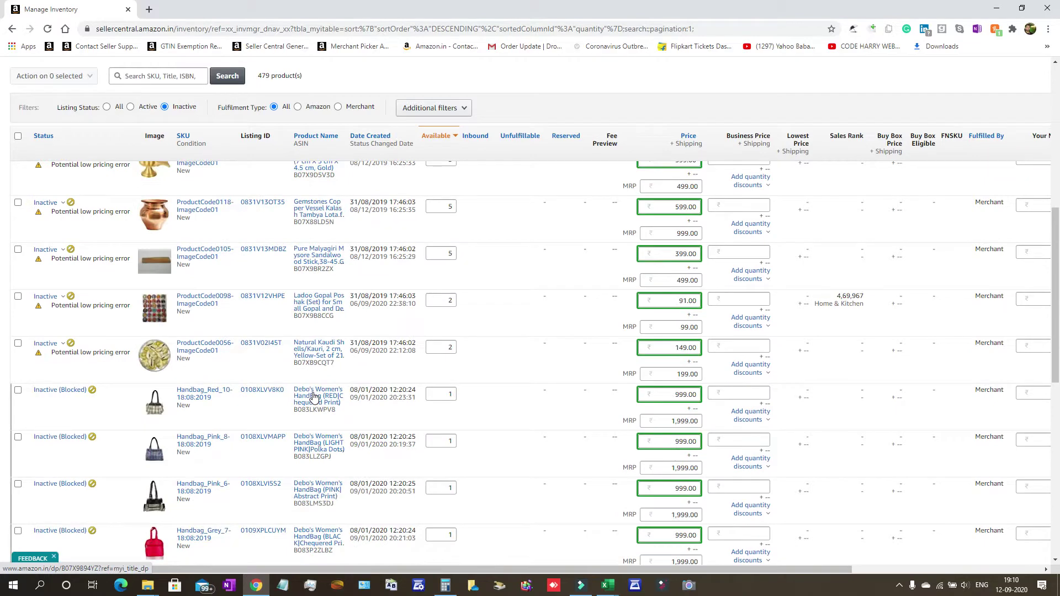
pyautogui.scroll(2, 313, 396)
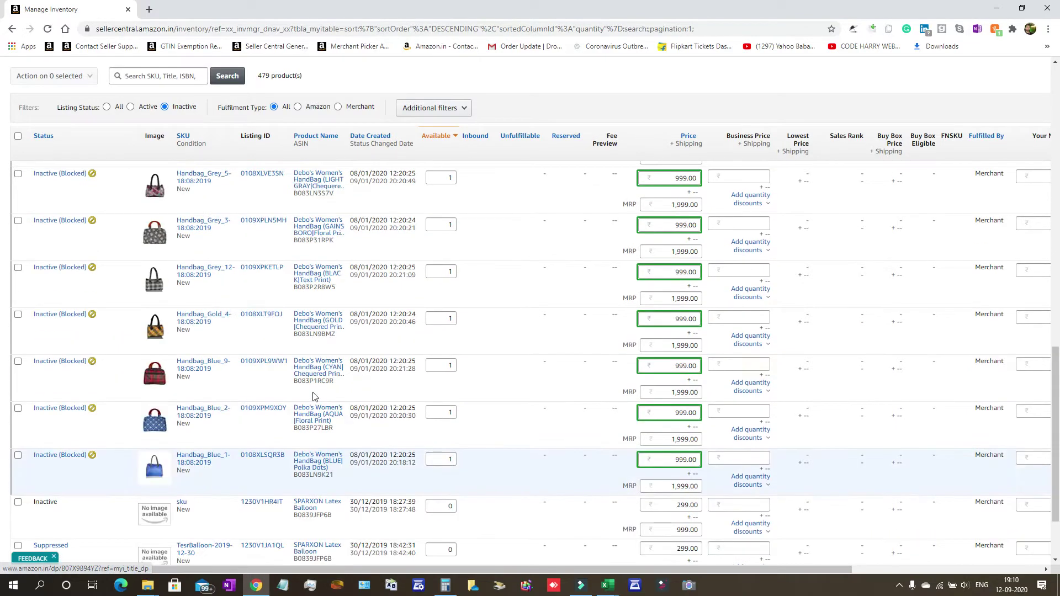
pyautogui.scroll(2, 69, 320)
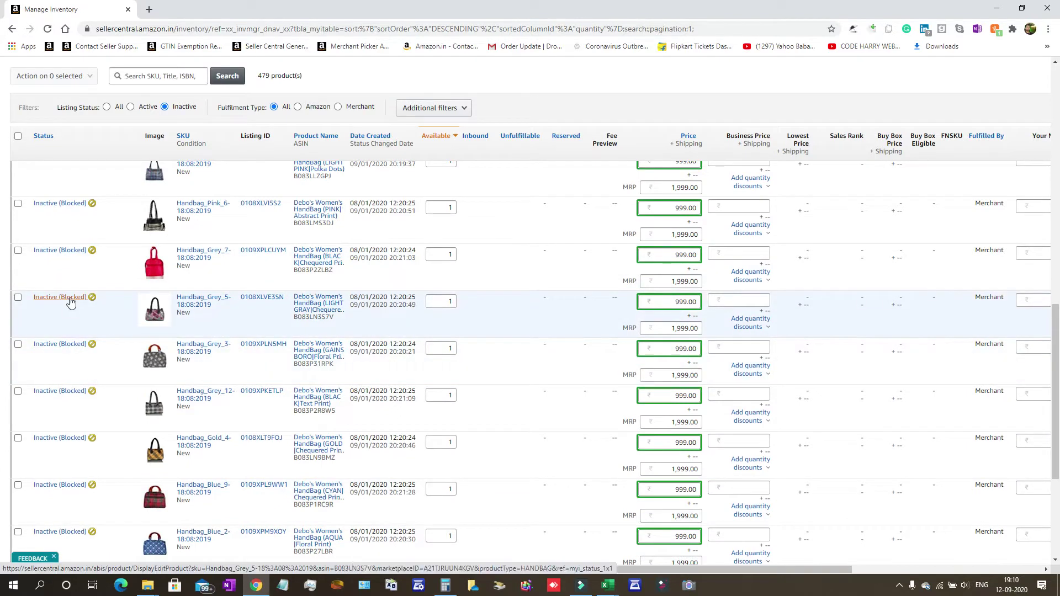
pyautogui.click(70, 299)
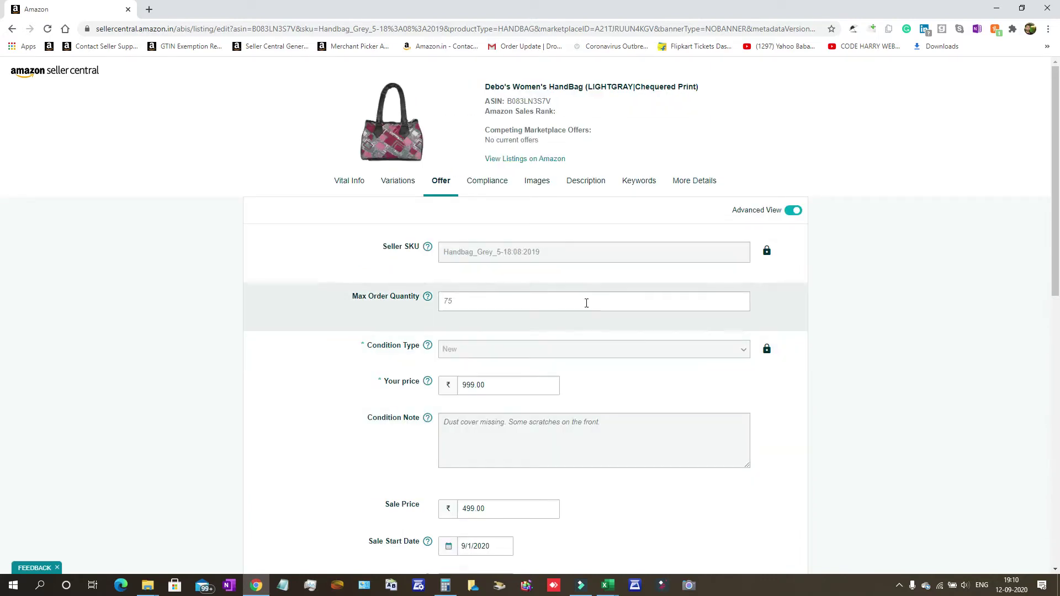
# Review the handbag listing's offer, variation, image and compliance details.
pyautogui.scroll(-9, 685, 372)
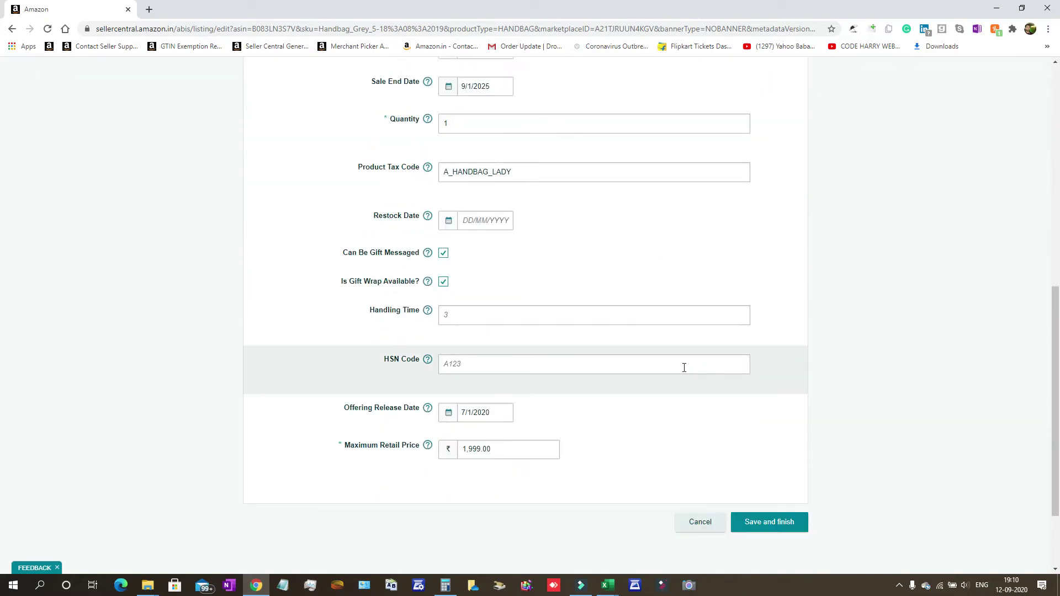
pyautogui.scroll(9, 684, 369)
pyautogui.scroll(1, 528, 388)
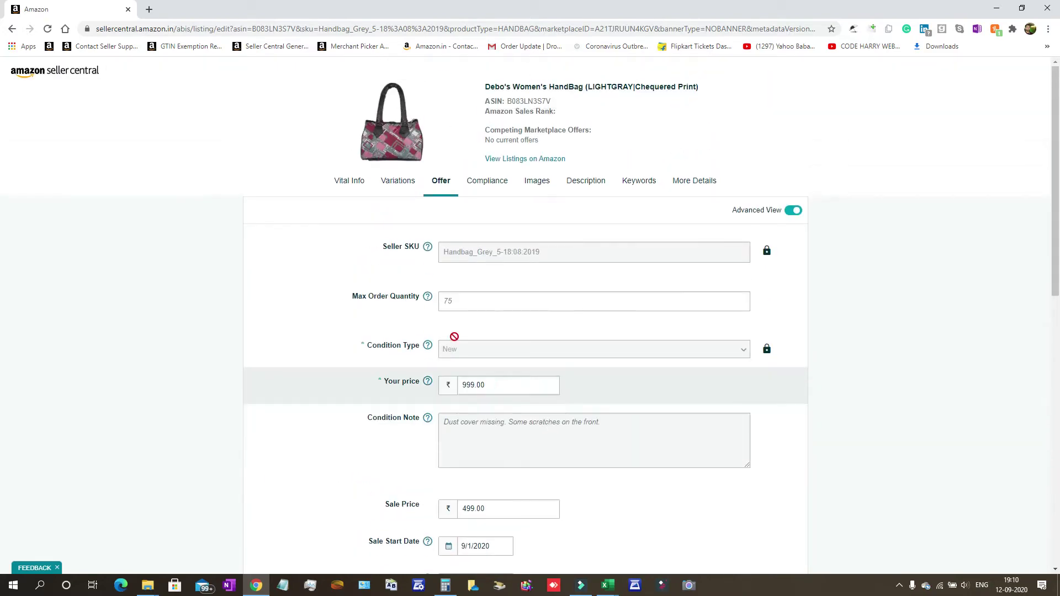
pyautogui.click(402, 184)
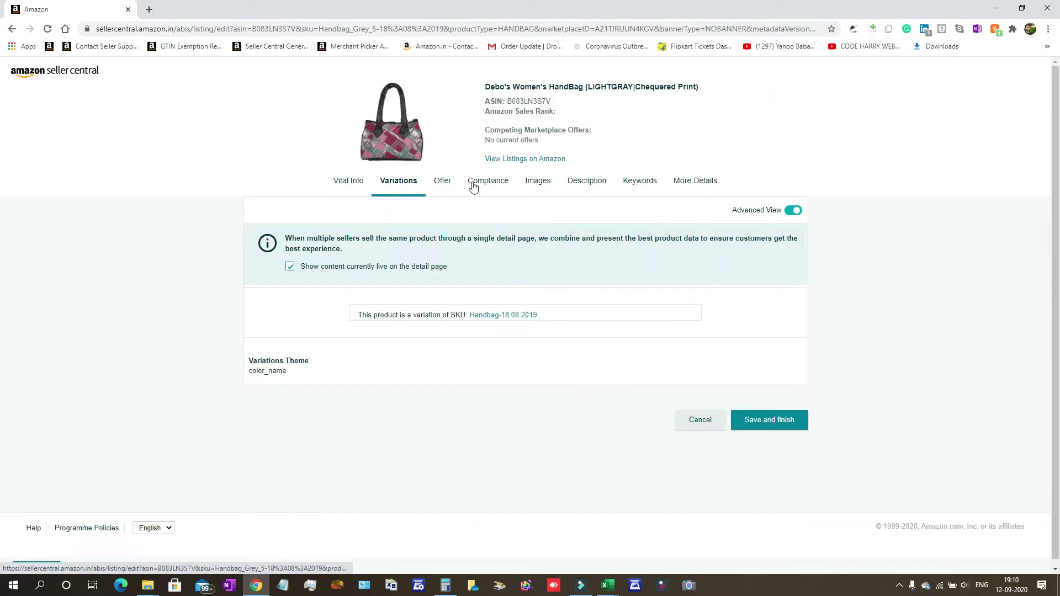
pyautogui.click(539, 184)
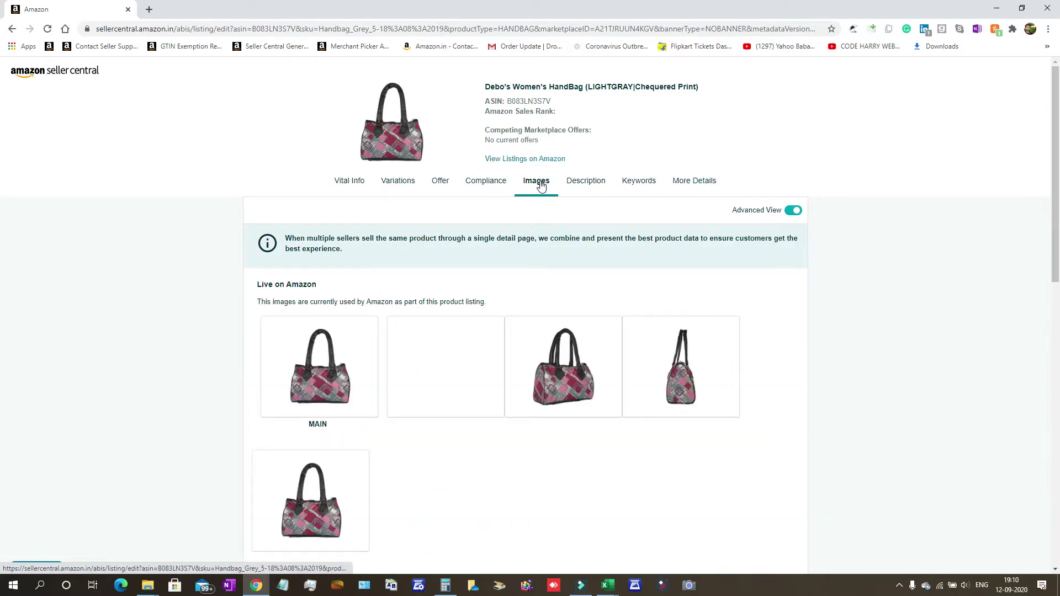
pyautogui.click(488, 185)
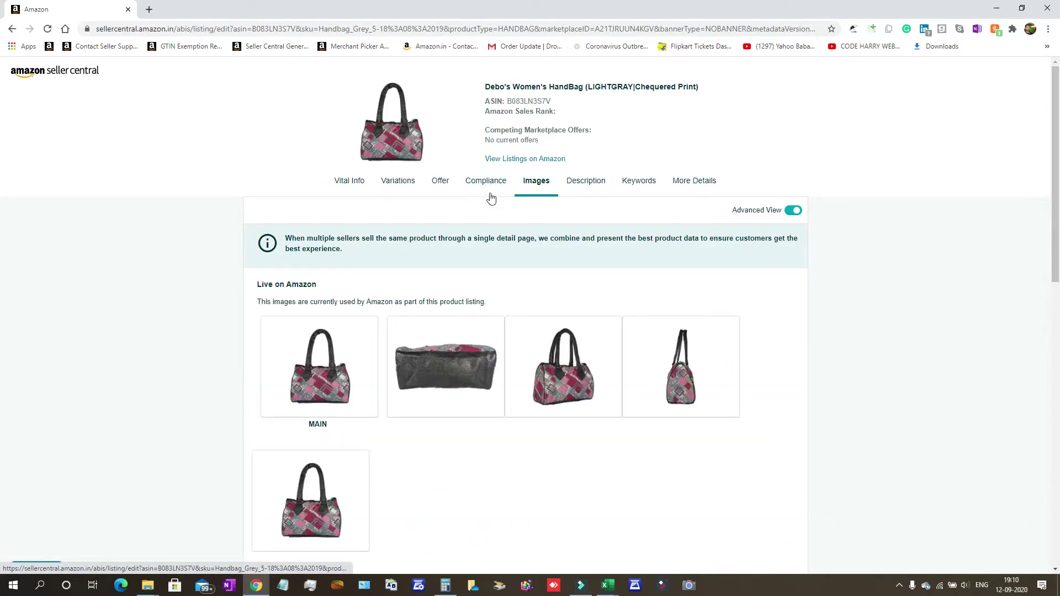
pyautogui.scroll(-5, 658, 391)
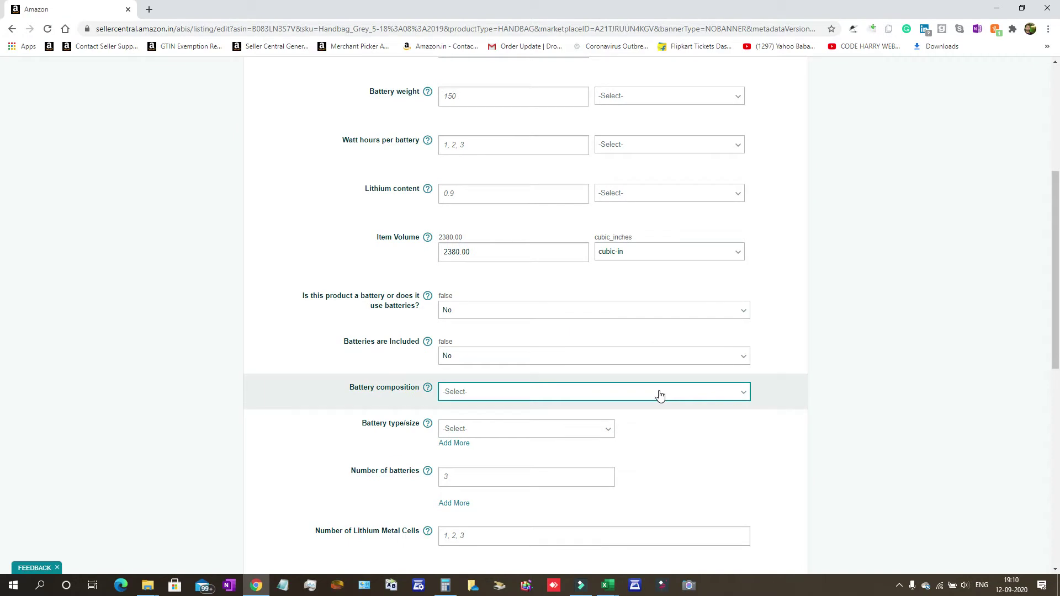
pyautogui.scroll(5, 661, 395)
# Set the handbag's search terms to "HandBag-Women's;NA;Zipper bag", save the listing and close the submission dialog.
pyautogui.click(639, 182)
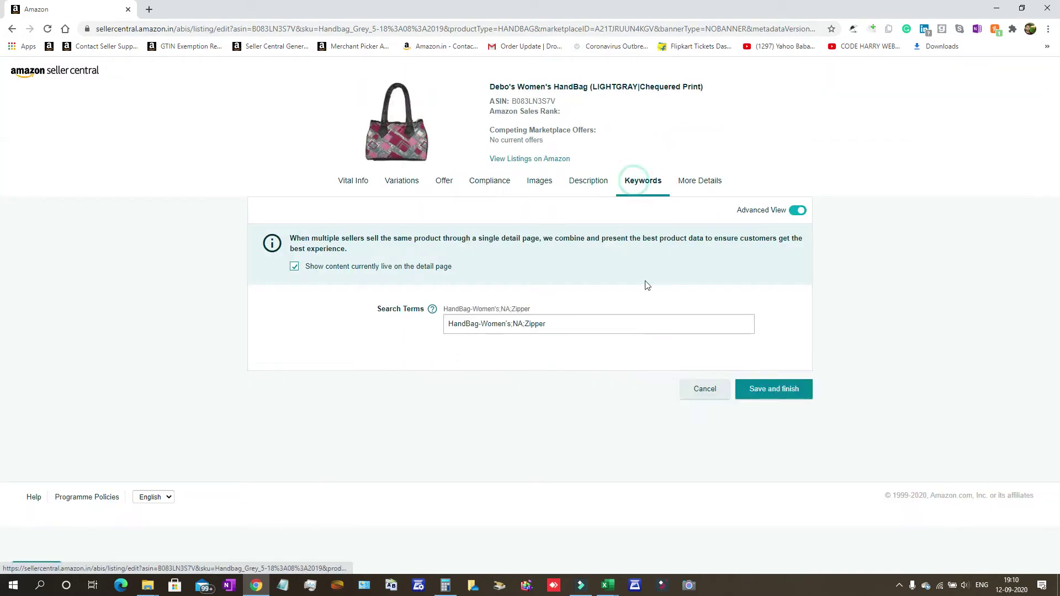
pyautogui.click(581, 325)
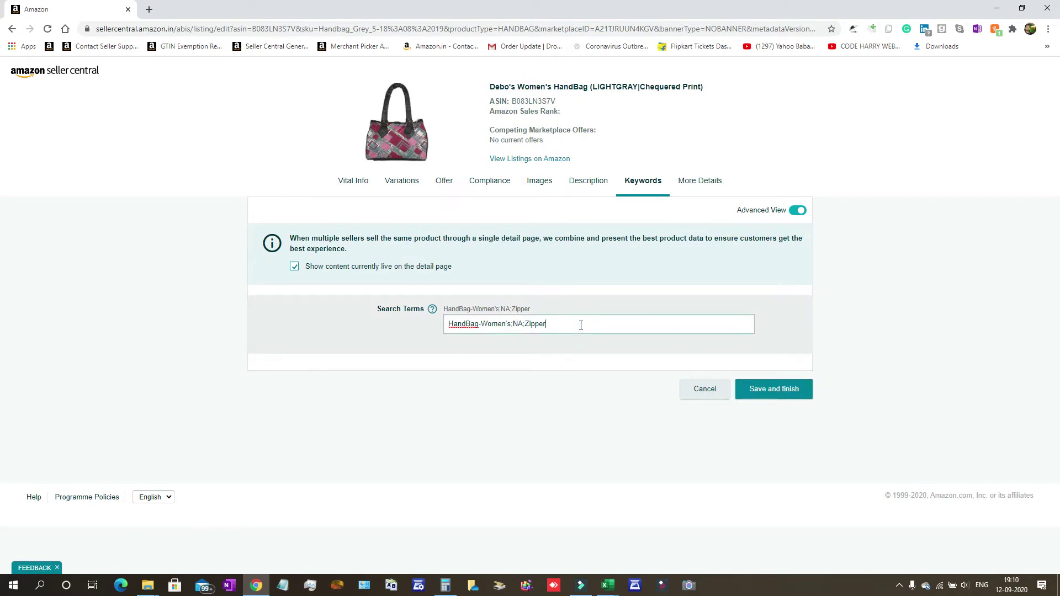
pyautogui.click(776, 390)
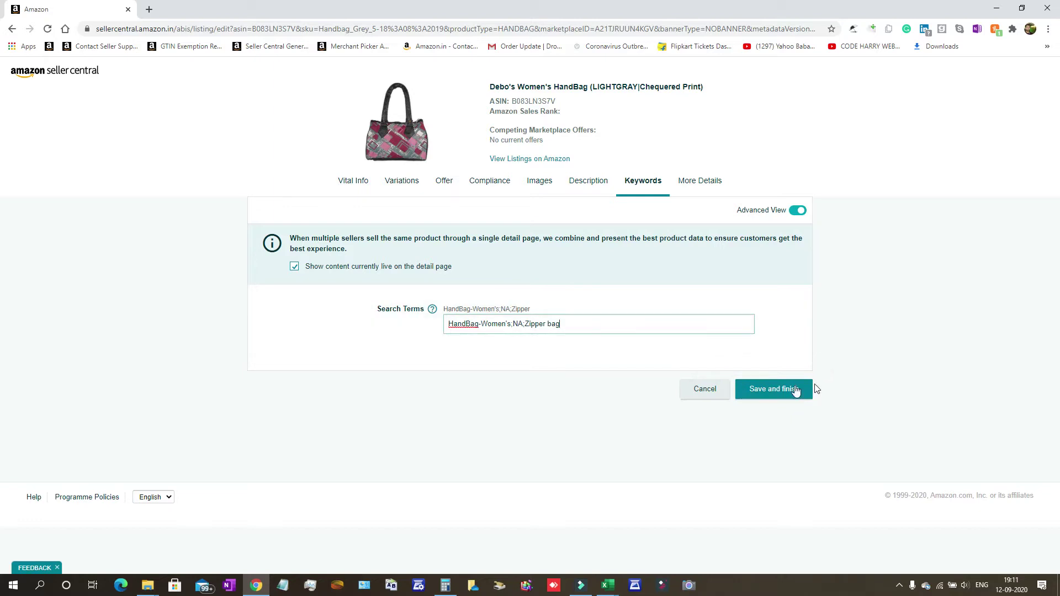
pyautogui.click(769, 394)
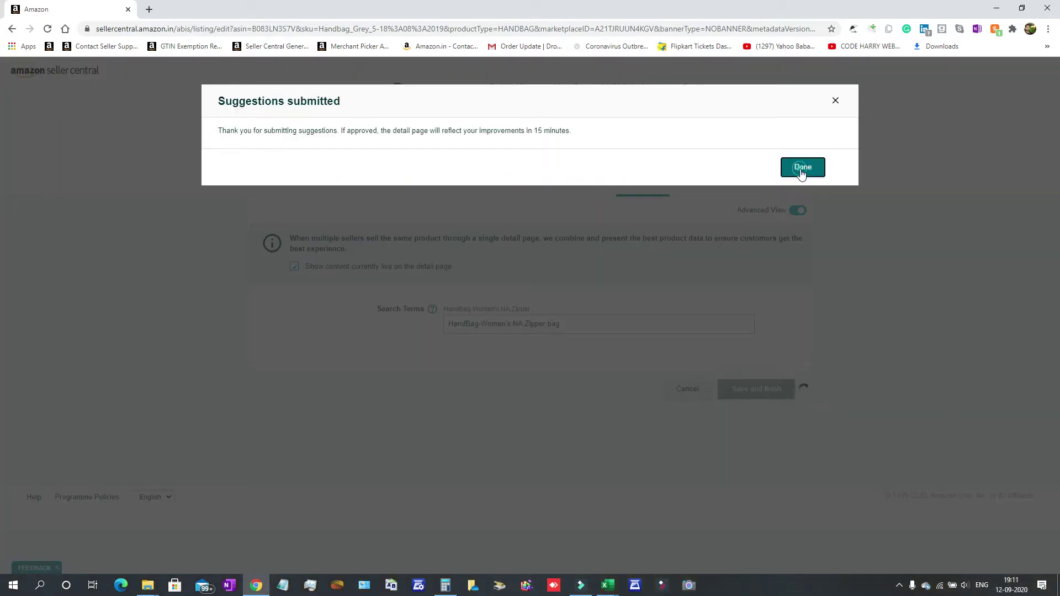
pyautogui.click(801, 169)
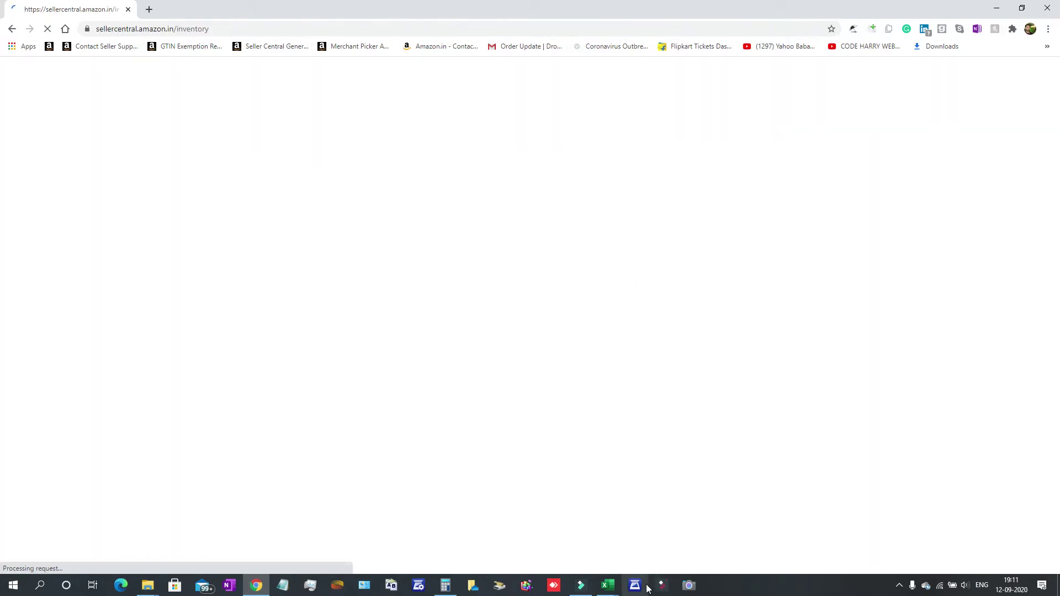
# Return to the second workbook window and replace the seller-sku selection with cell C17.
pyautogui.moveTo(610, 589)
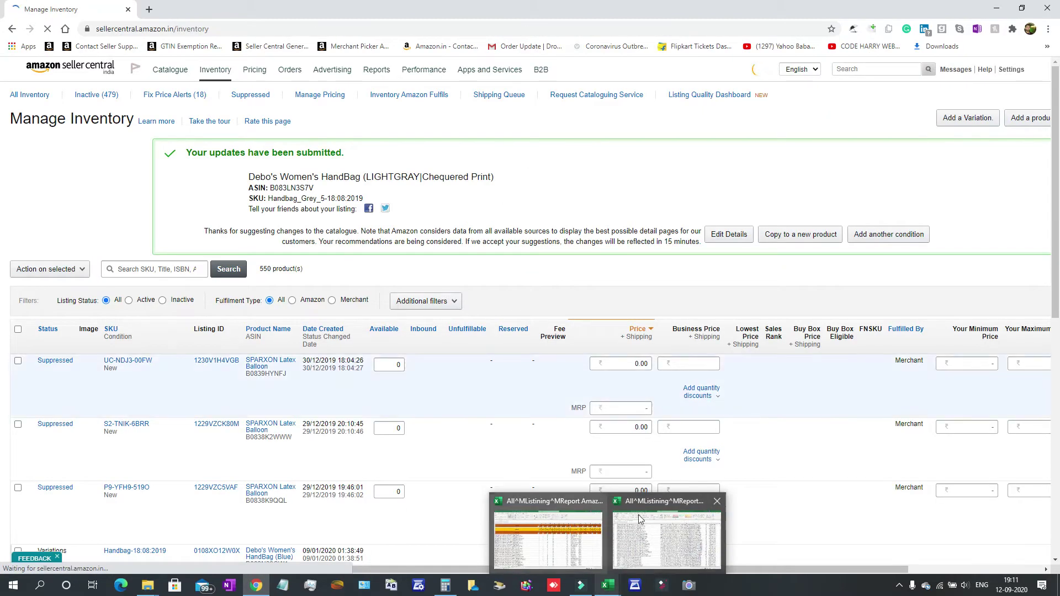
pyautogui.click(663, 538)
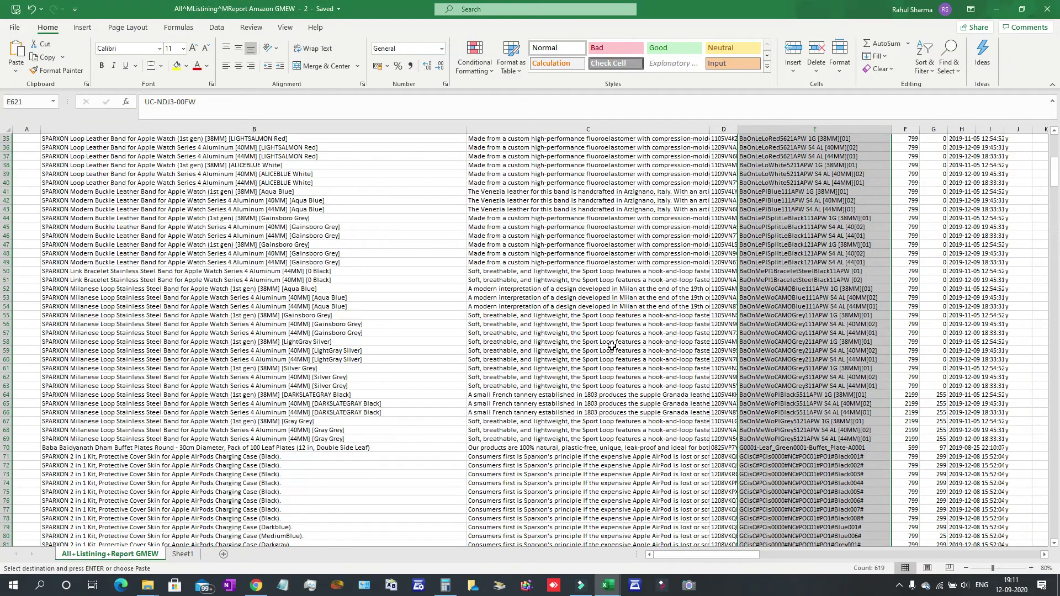
pyautogui.scroll(11, 612, 344)
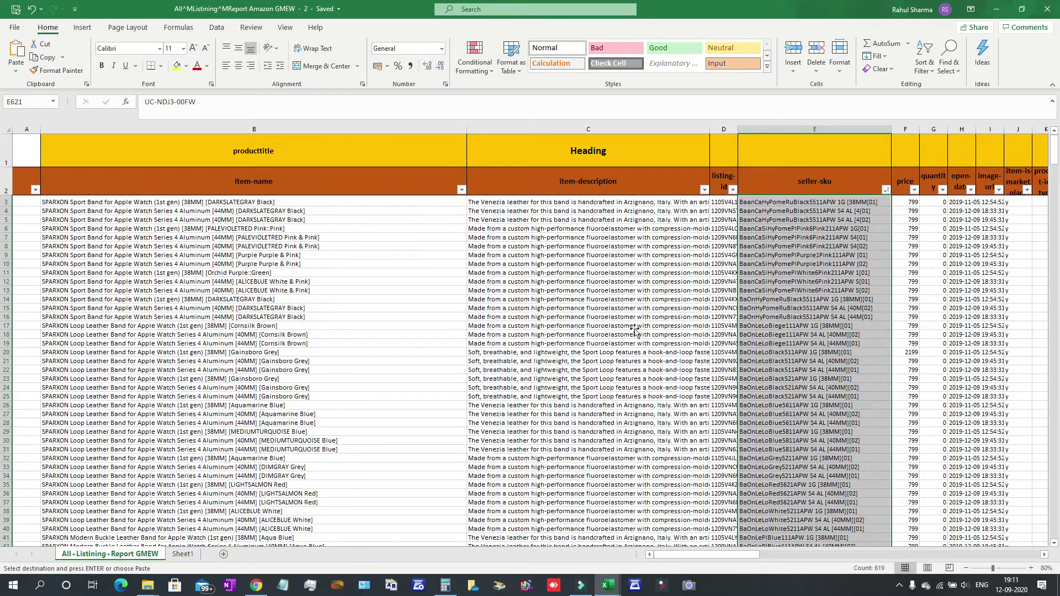
pyautogui.click(635, 326)
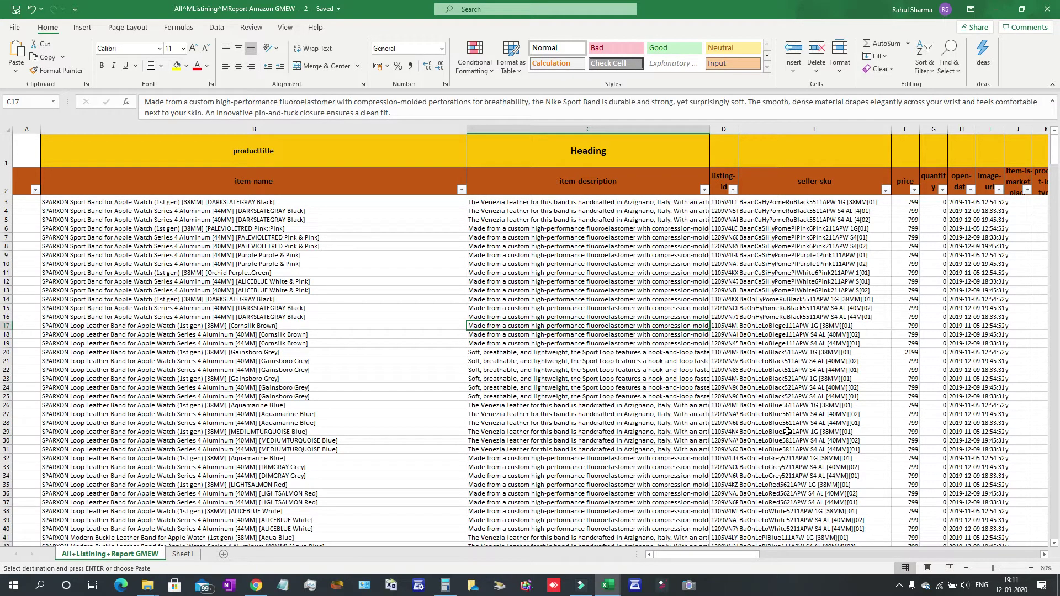
# Switch back to Seller Central and request an All Listings Report from the inventory reports page.
pyautogui.click(257, 586)
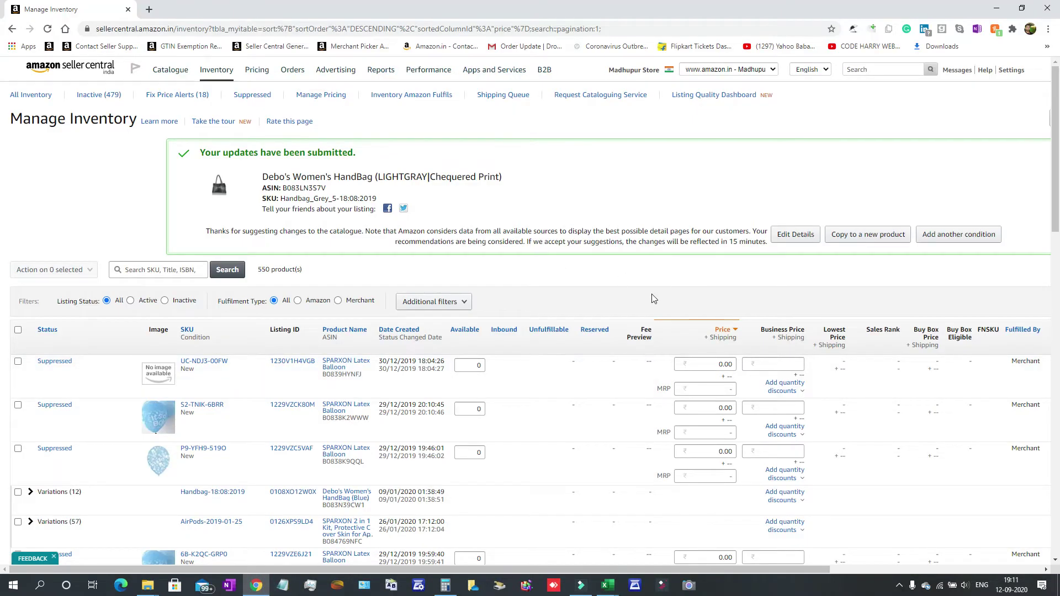
pyautogui.scroll(-2, 597, 317)
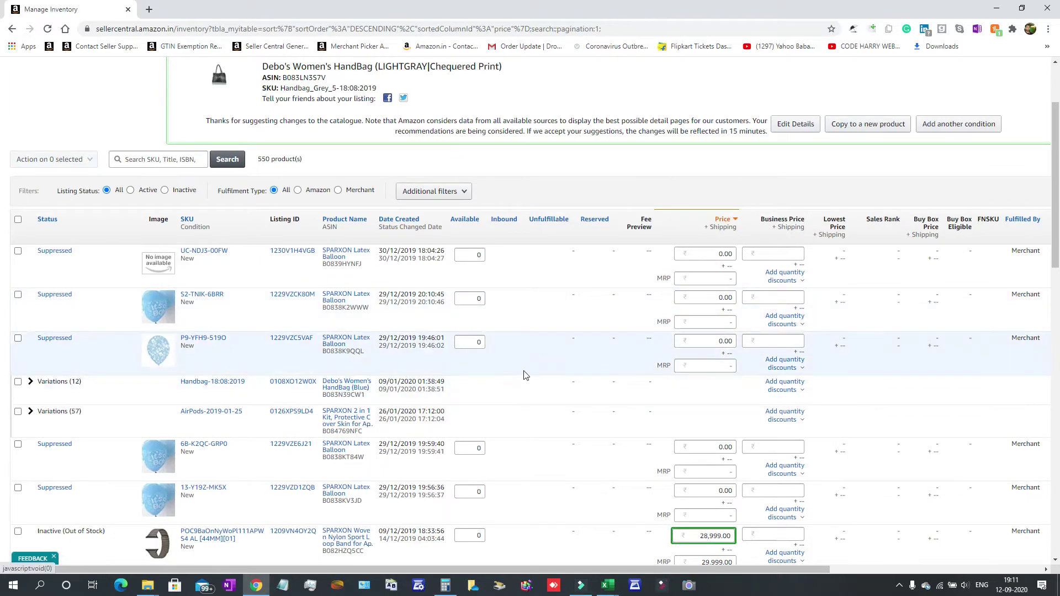
pyautogui.scroll(2, 500, 342)
pyautogui.moveTo(221, 70)
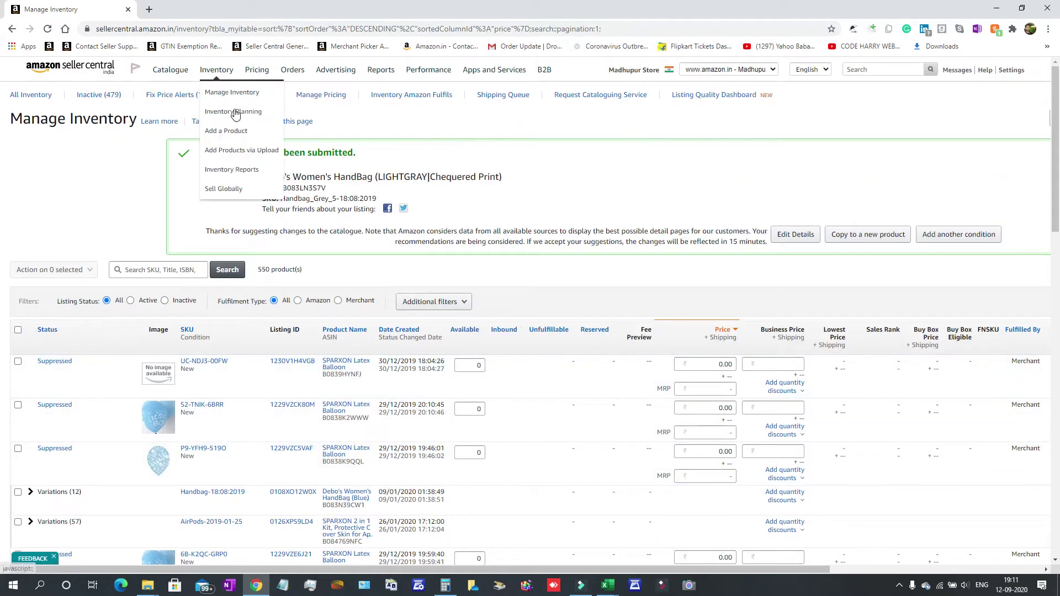
pyautogui.click(250, 171)
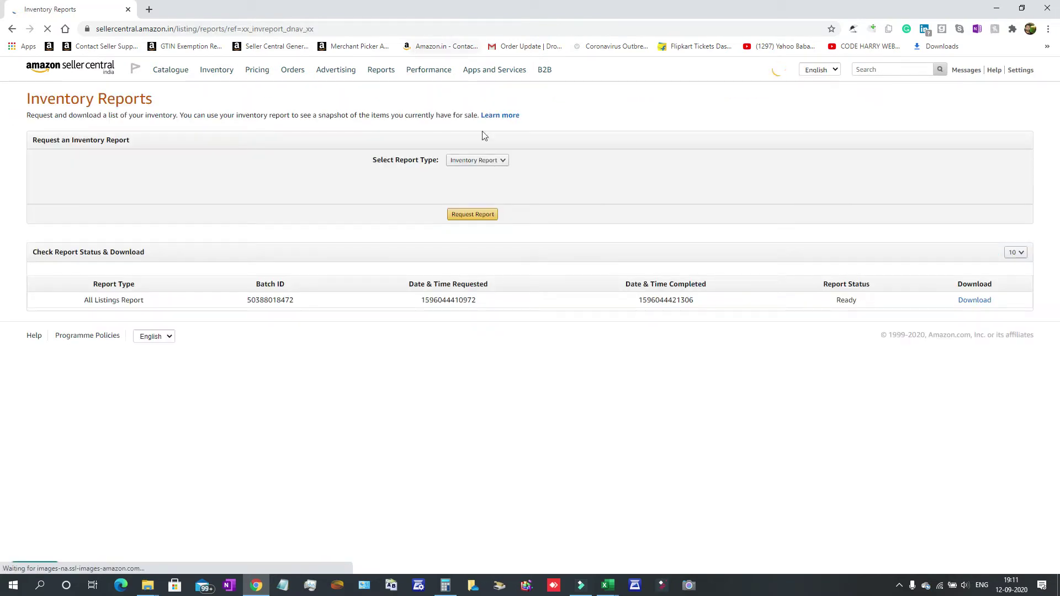
pyautogui.click(503, 164)
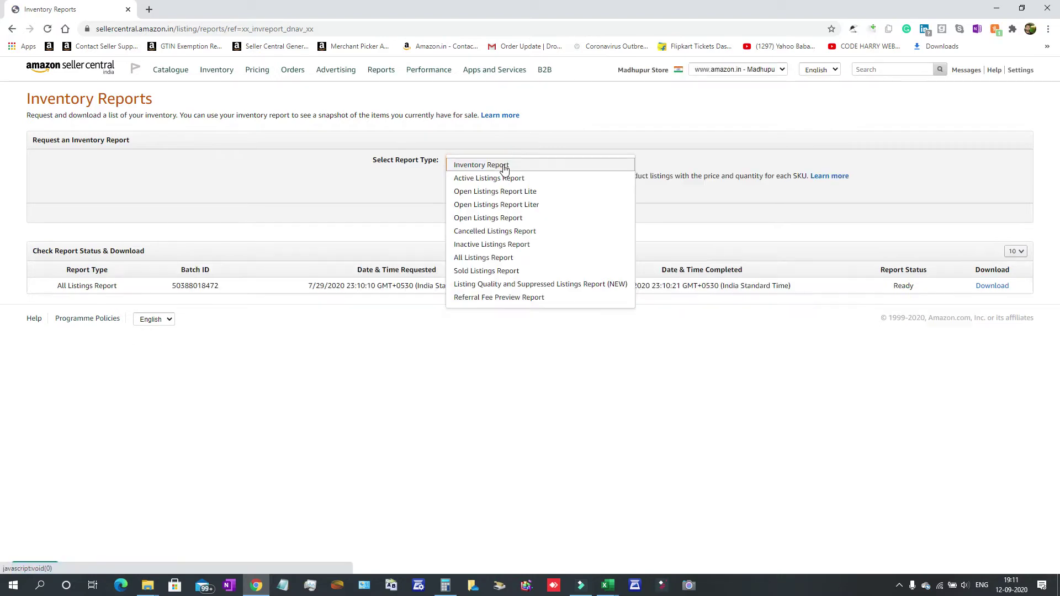
pyautogui.click(537, 257)
pyautogui.click(473, 216)
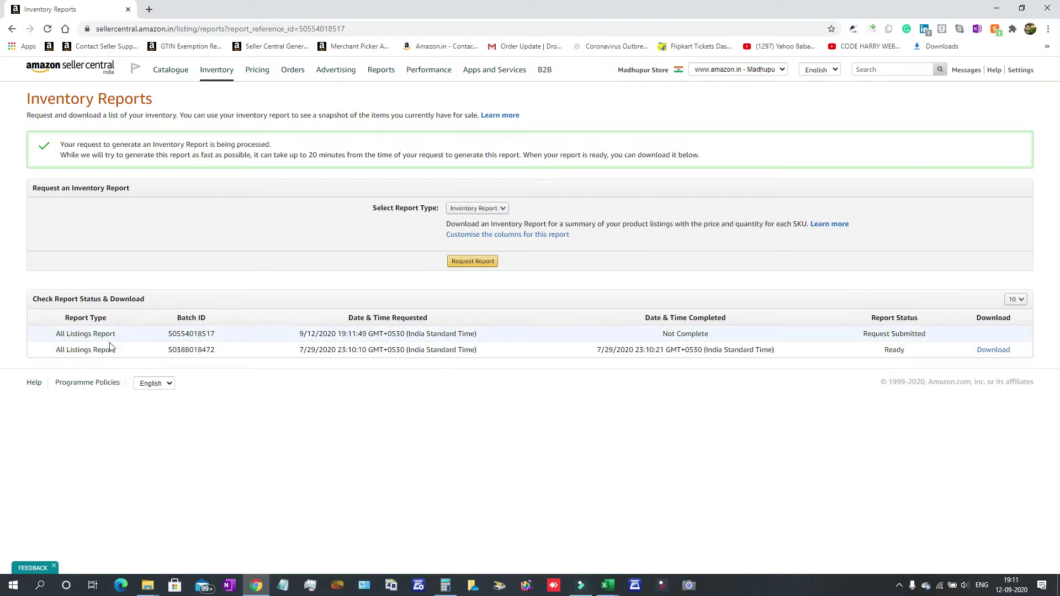
# Refresh the report list and try to download the newly requested All Listings Report.
pyautogui.click(847, 444)
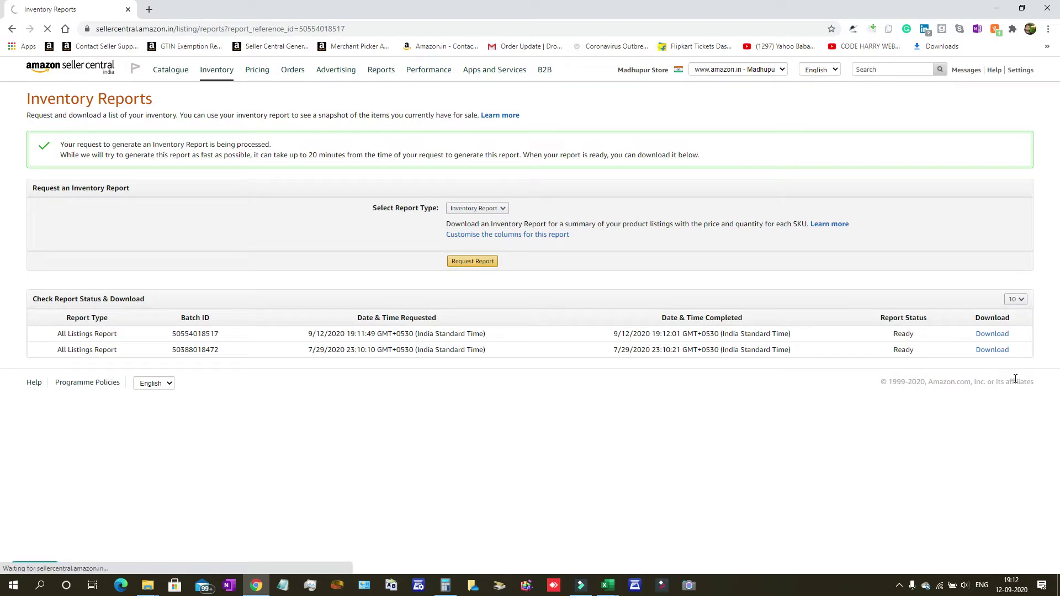
pyautogui.click(992, 335)
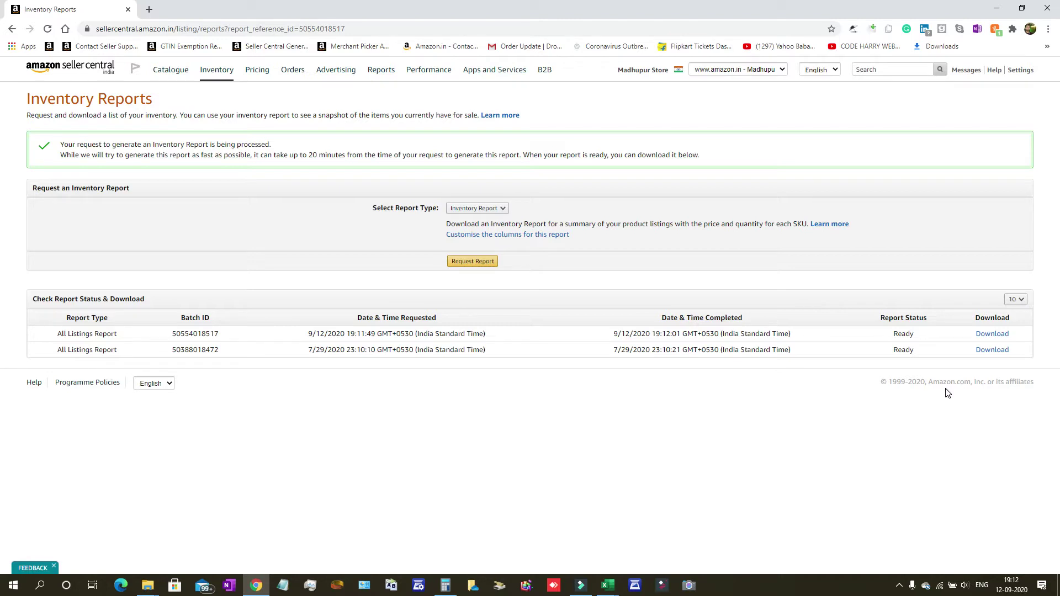
pyautogui.click(581, 586)
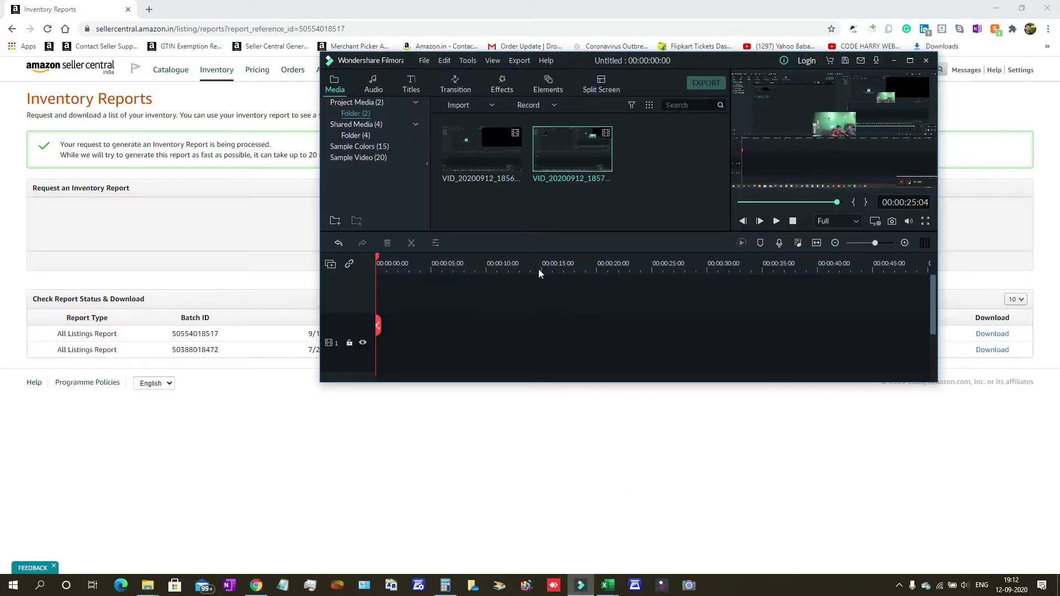
pyautogui.click(899, 585)
pyautogui.click(909, 567)
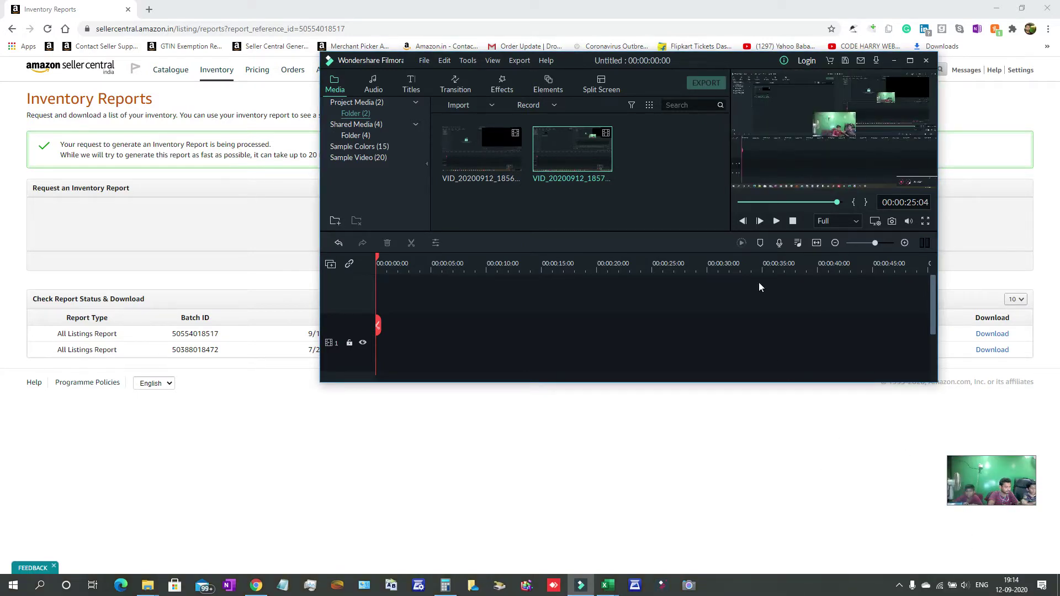
pyautogui.click(896, 61)
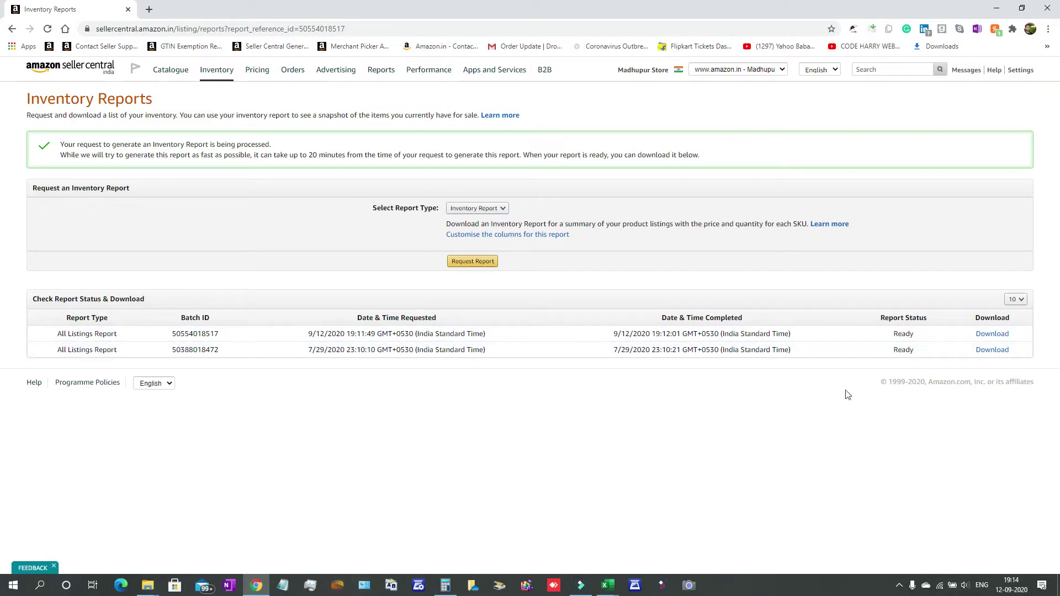
# Download the newest All Listings Report into the Inventory folder as "All+Listings+Report+09-12-2020 Amz GMEW".
pyautogui.click(992, 334)
pyautogui.moveTo(258, 584)
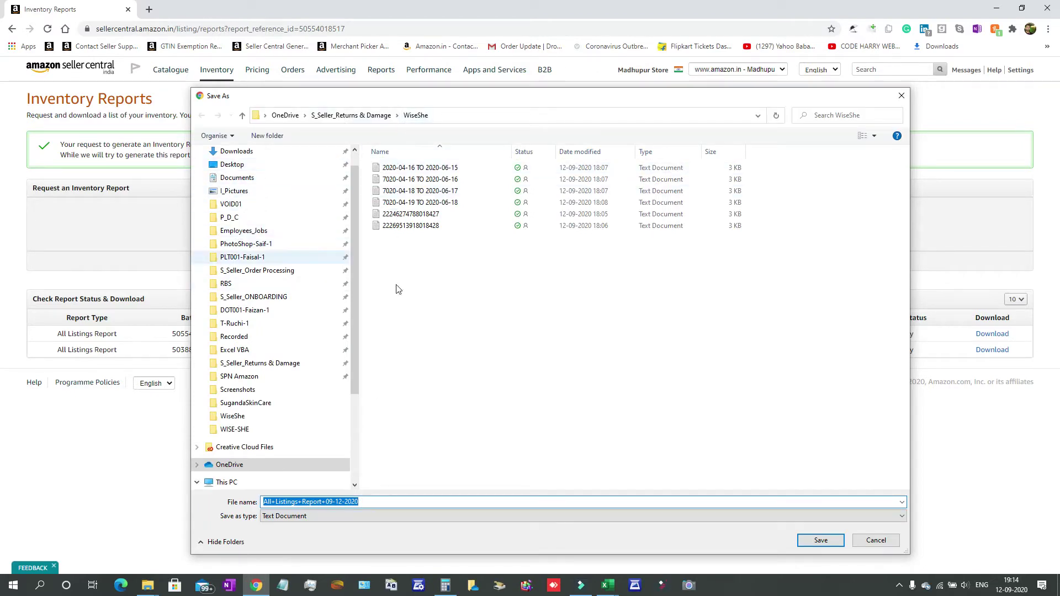
pyautogui.moveTo(361, 288); pyautogui.dragTo(499, 289)
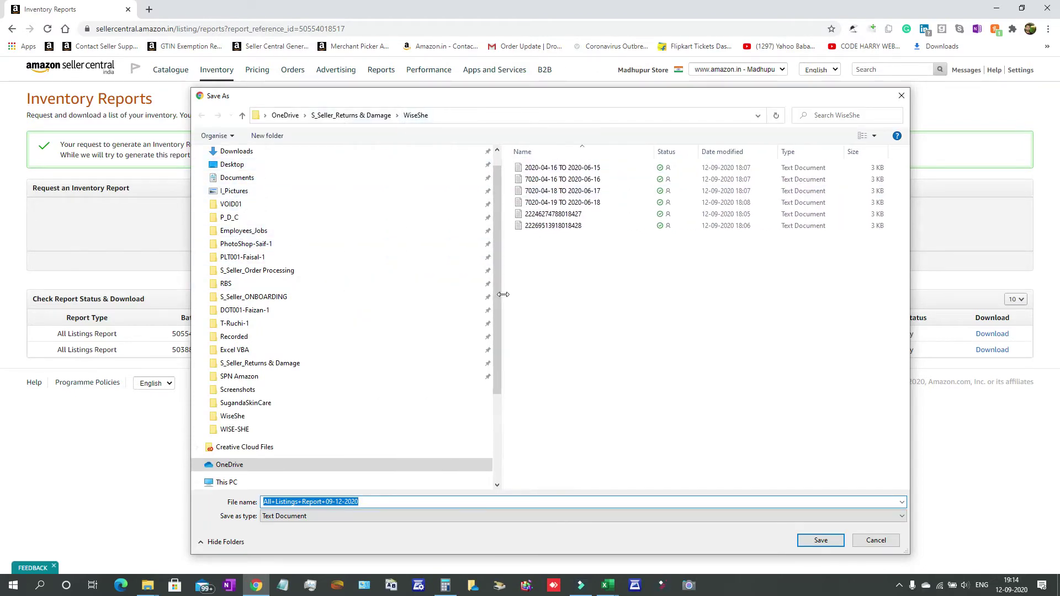
pyautogui.click(292, 310)
pyautogui.doubleClick(599, 171)
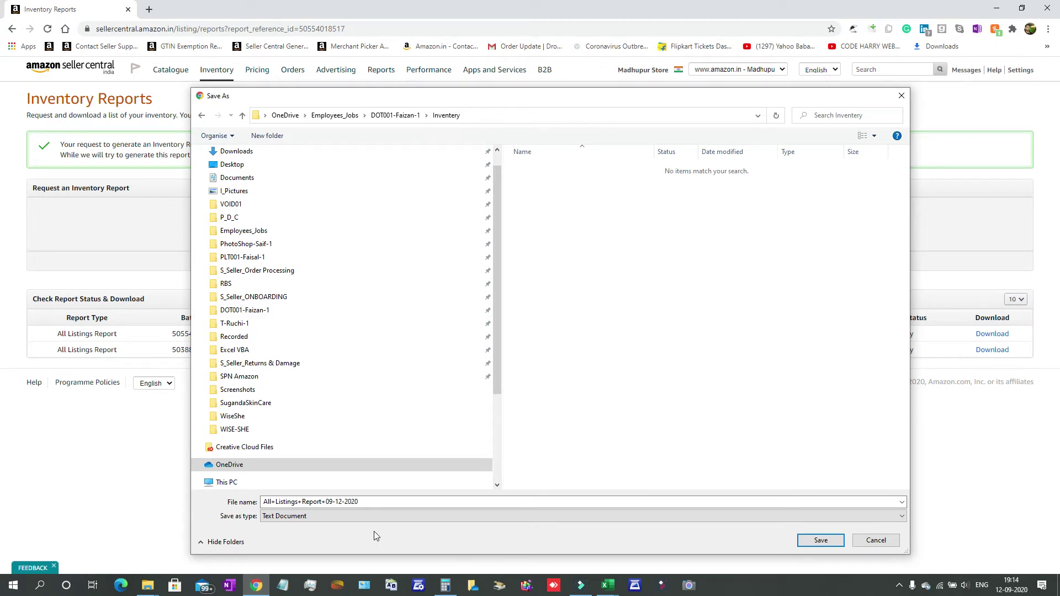
pyautogui.click(326, 502)
pyautogui.click(399, 502)
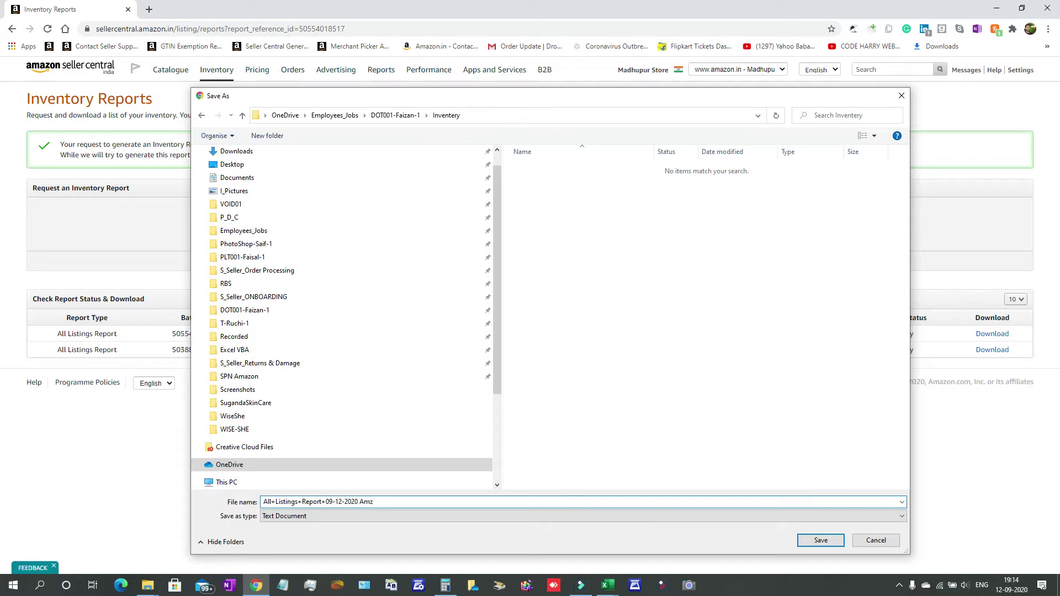
pyautogui.write('Amz')
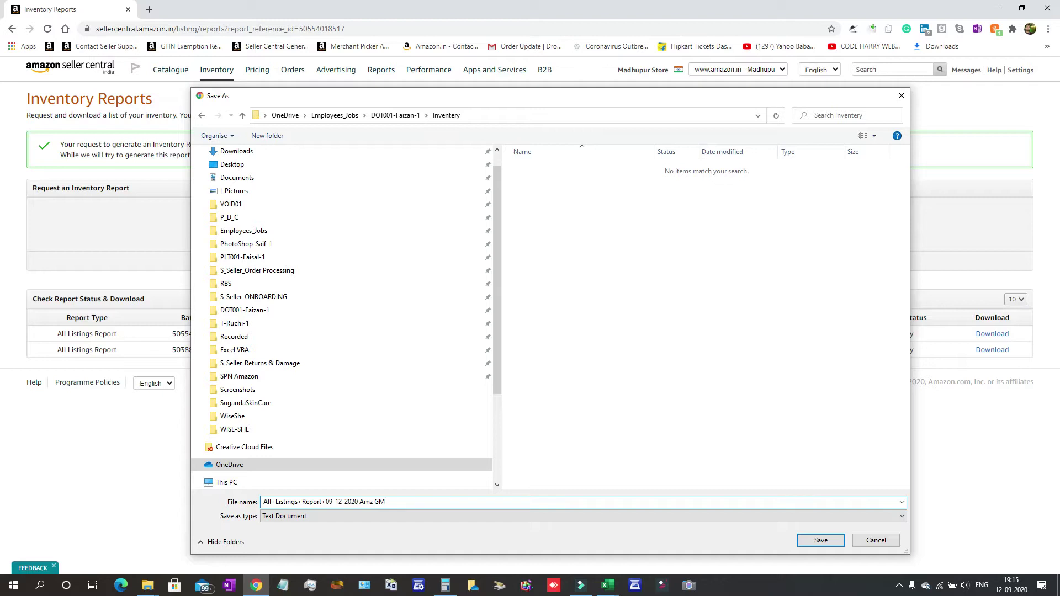
pyautogui.press('Return')
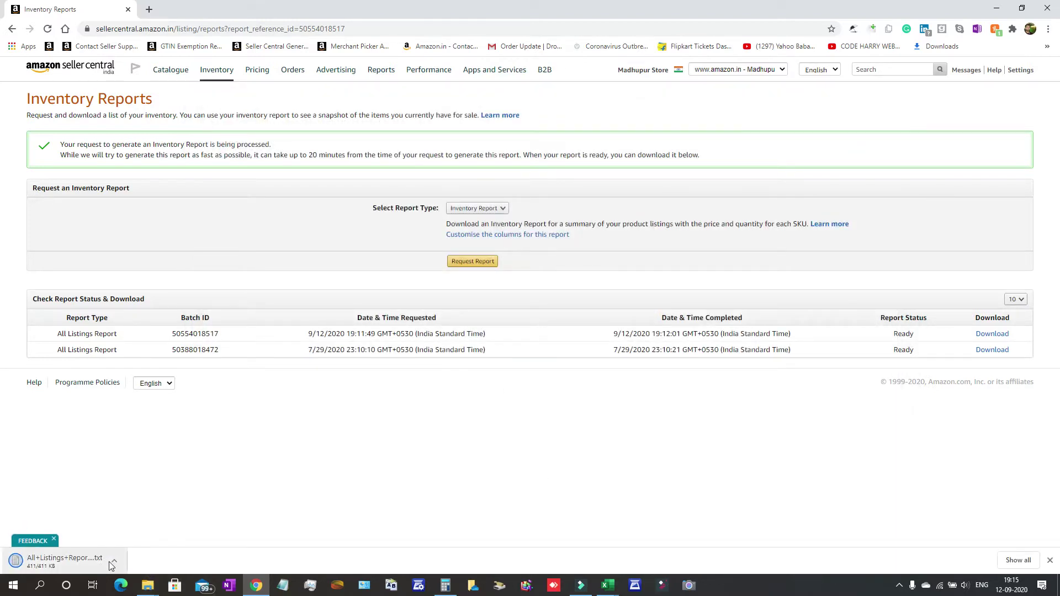
# Show the downloaded All Listings Report in its folder.
pyautogui.click(114, 561)
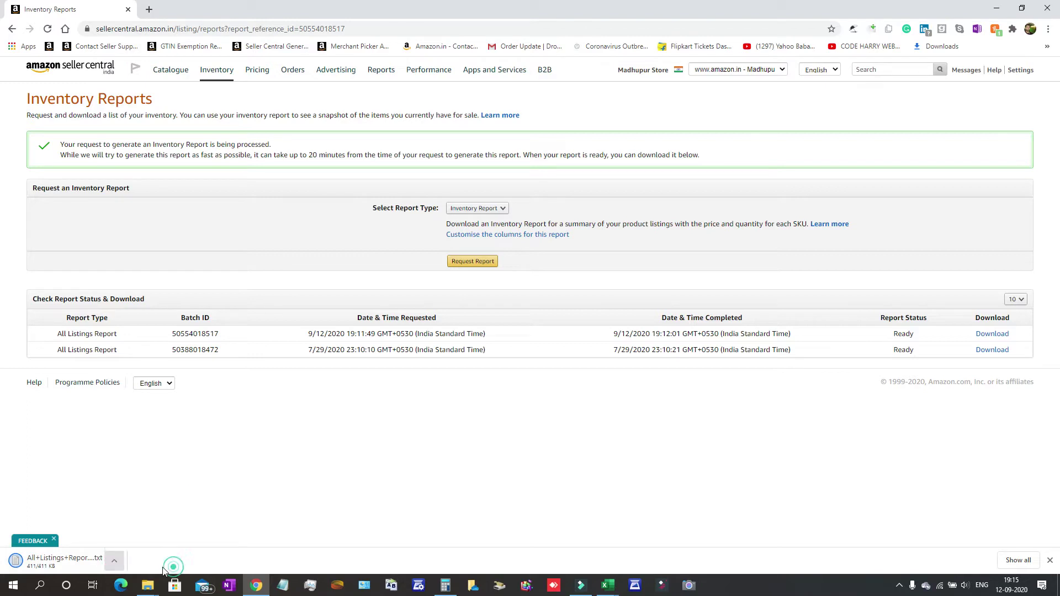
pyautogui.click(114, 562)
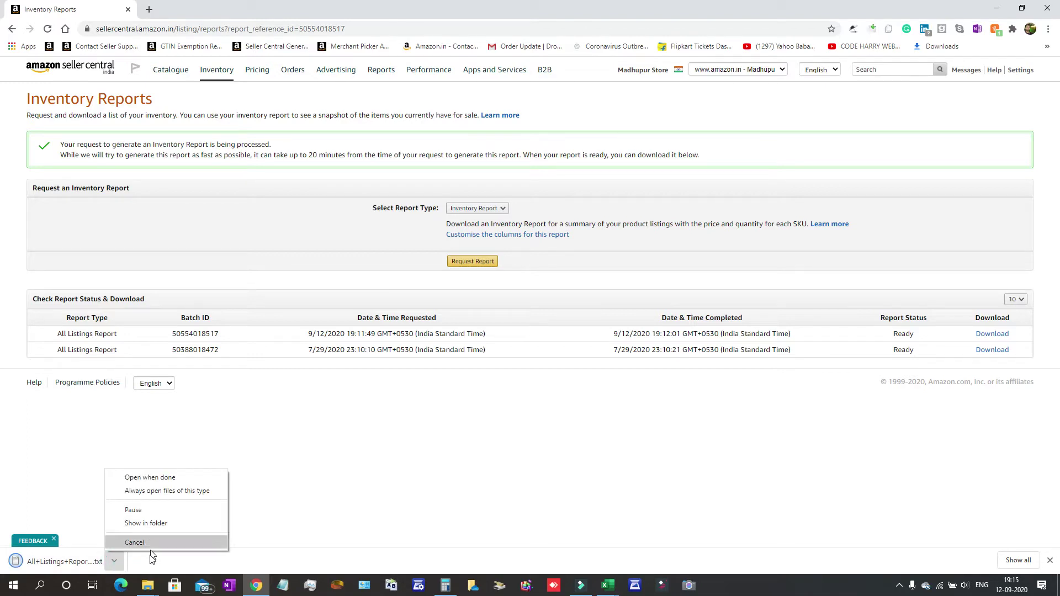
pyautogui.click(114, 561)
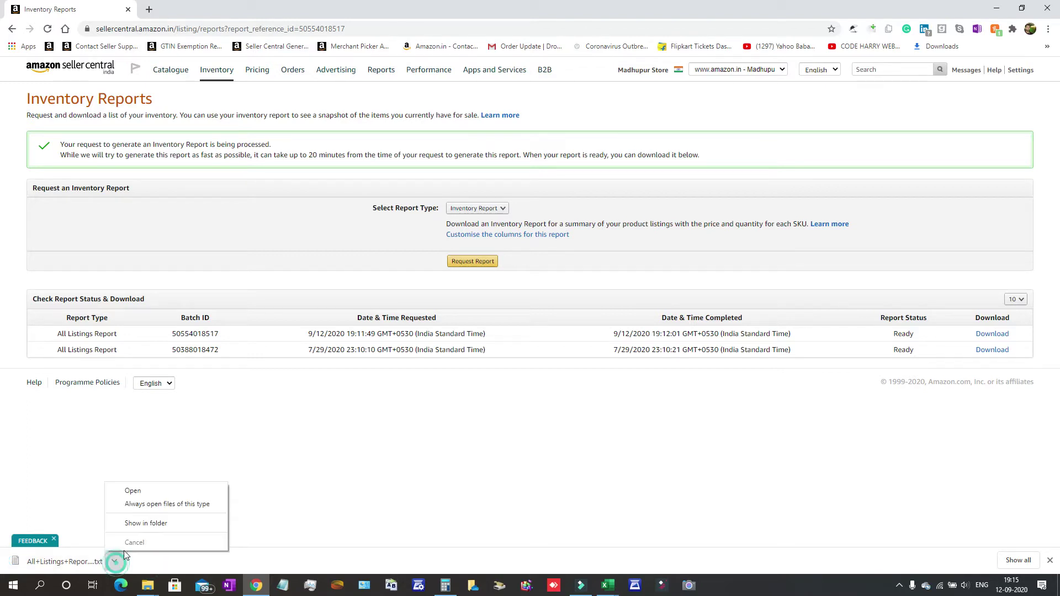
pyautogui.click(155, 528)
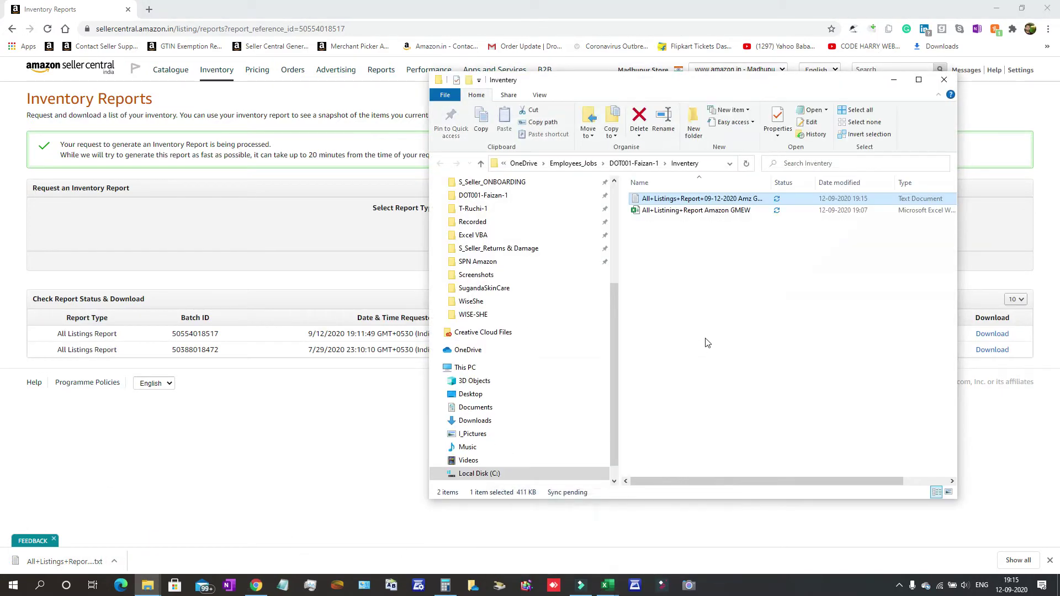
# Bring up the workbook window with the empty Sheet2, return to the Inventory folder and open the downloaded report's text file.
pyautogui.click(607, 592)
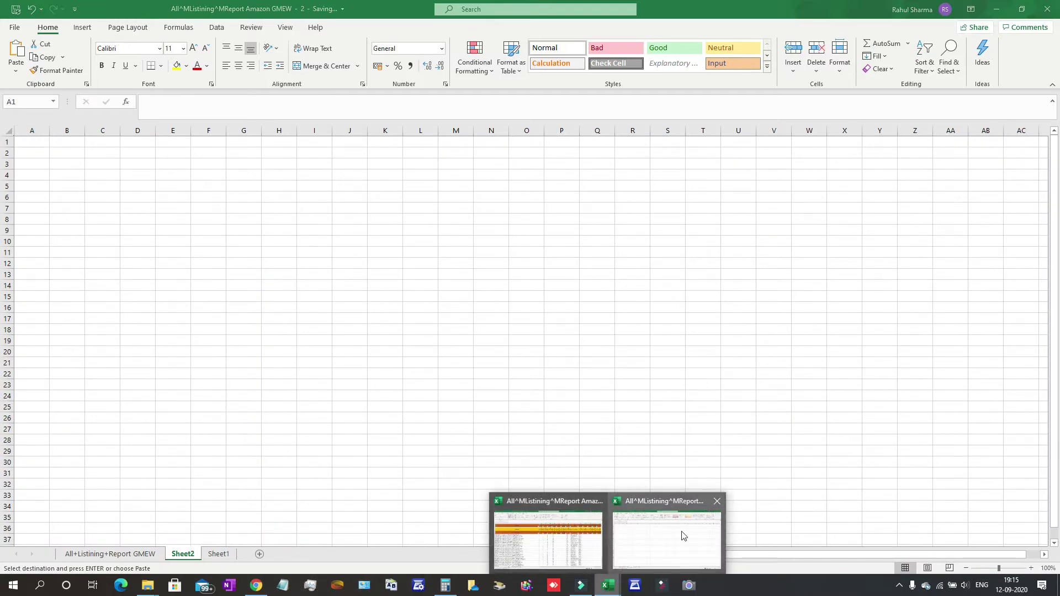
pyautogui.click(670, 540)
pyautogui.click(147, 587)
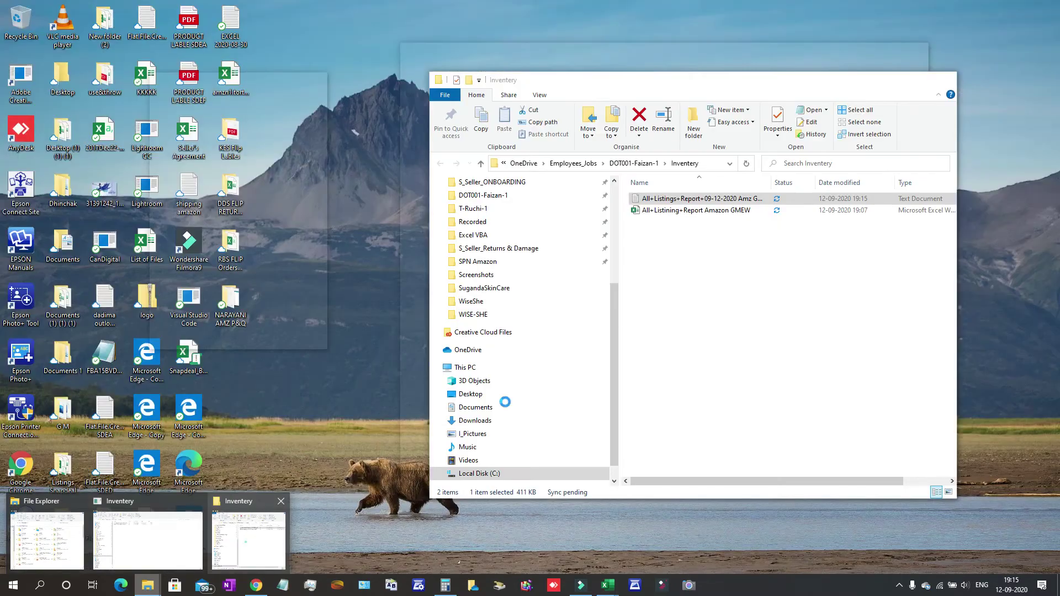
pyautogui.click(244, 547)
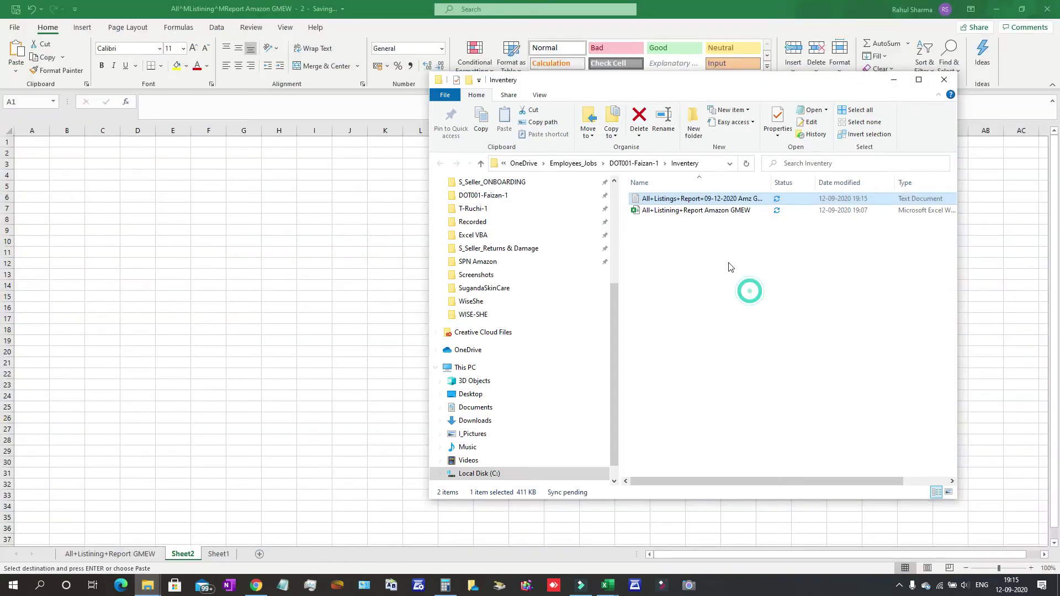
pyautogui.click(722, 198)
pyautogui.doubleClick(771, 200)
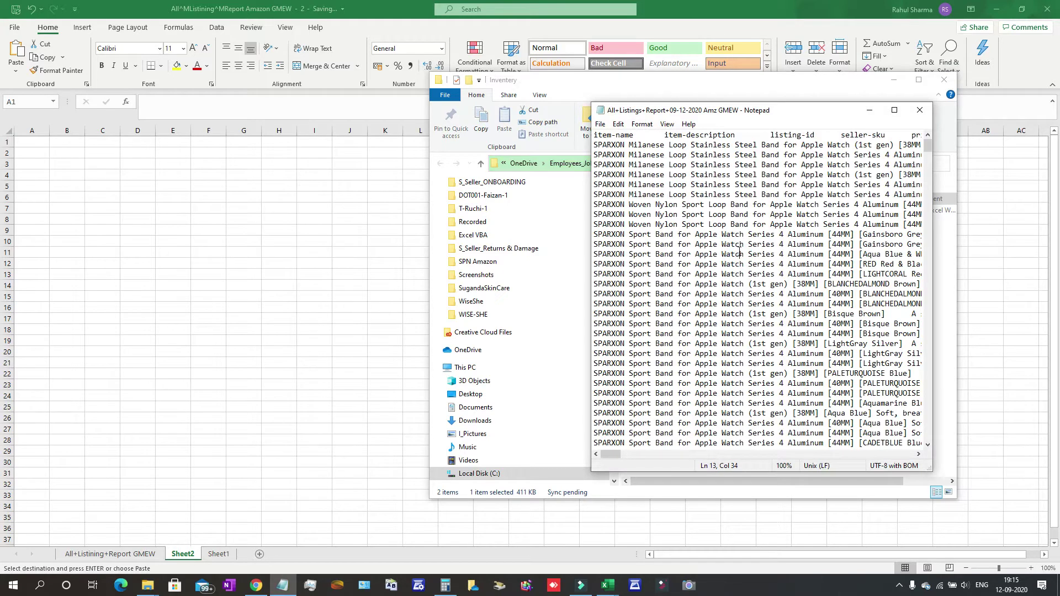
# Copy the entire report text and paste it into Sheet2 of the workbook starting at cell G1.
pyautogui.hotkey('ctrl', 'a')
pyautogui.hotkey('ctrl', 'c')
pyautogui.hotkey('alt', 'Tab')
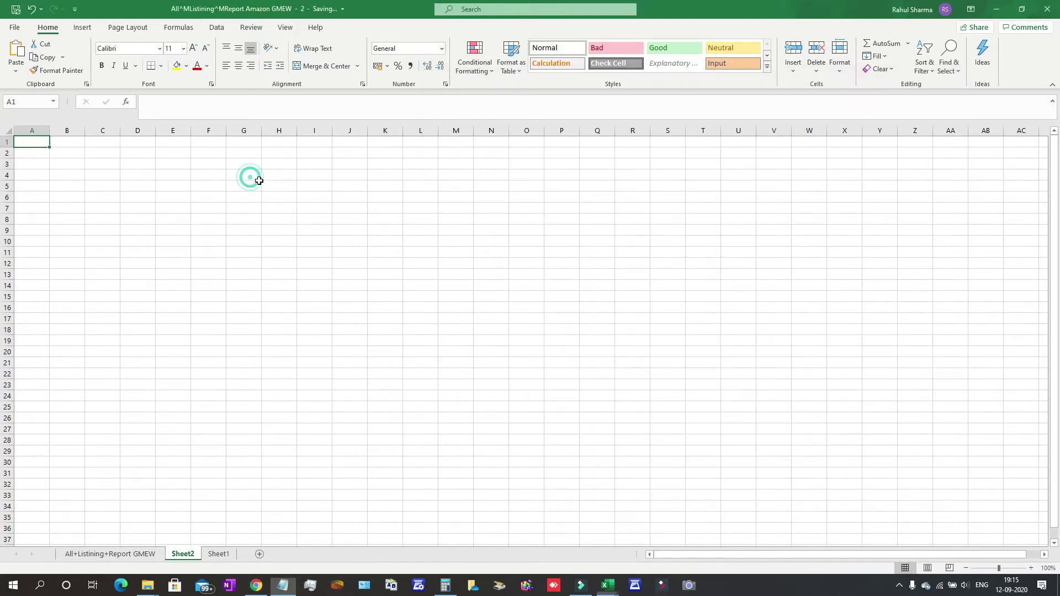
pyautogui.click(255, 145)
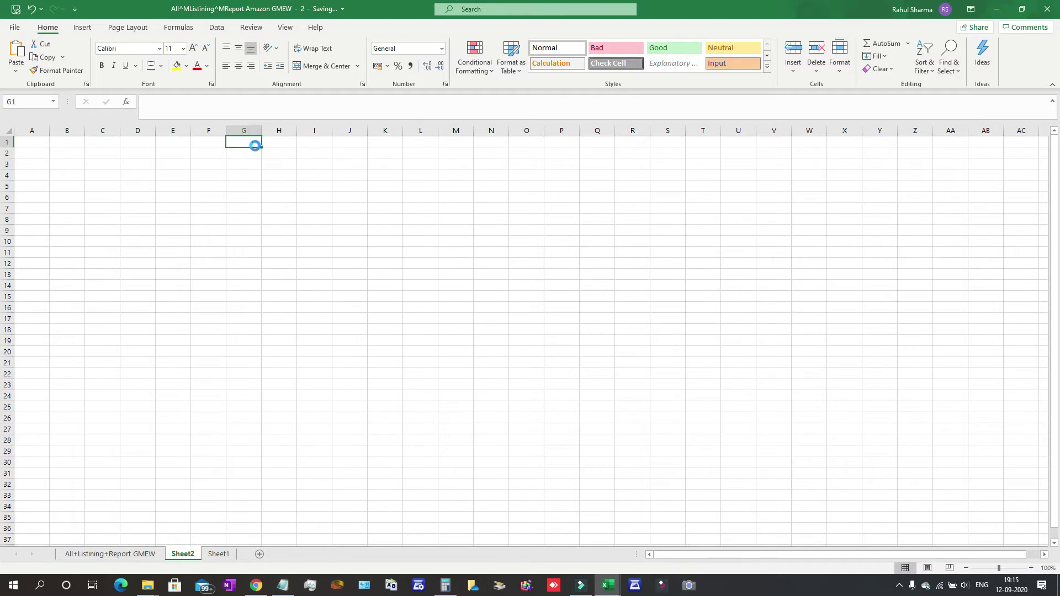
pyautogui.hotkey('ctrl', 'v')
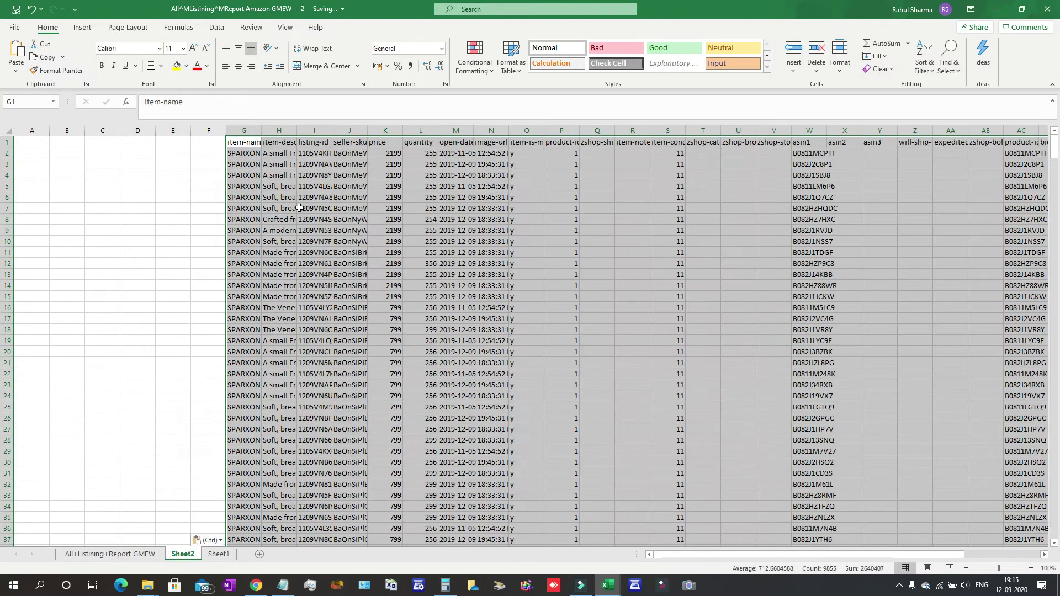
pyautogui.click(383, 239)
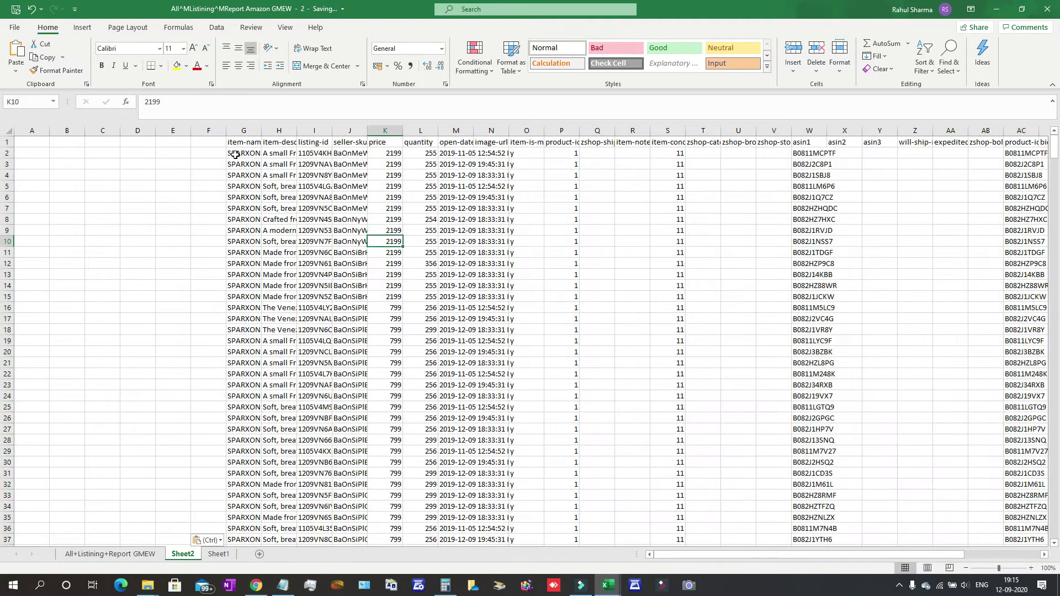
# Select all asin1 entries from W2 down to check their count, and return to the start of the sheet.
pyautogui.click(804, 155)
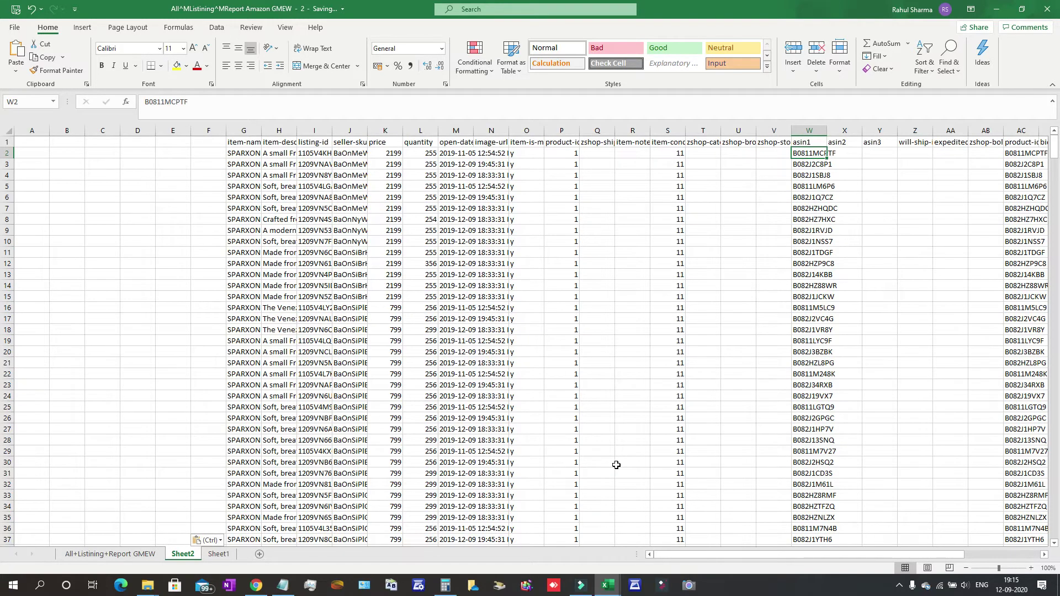
pyautogui.hotkey('ctrl', 'shift', 'Down')
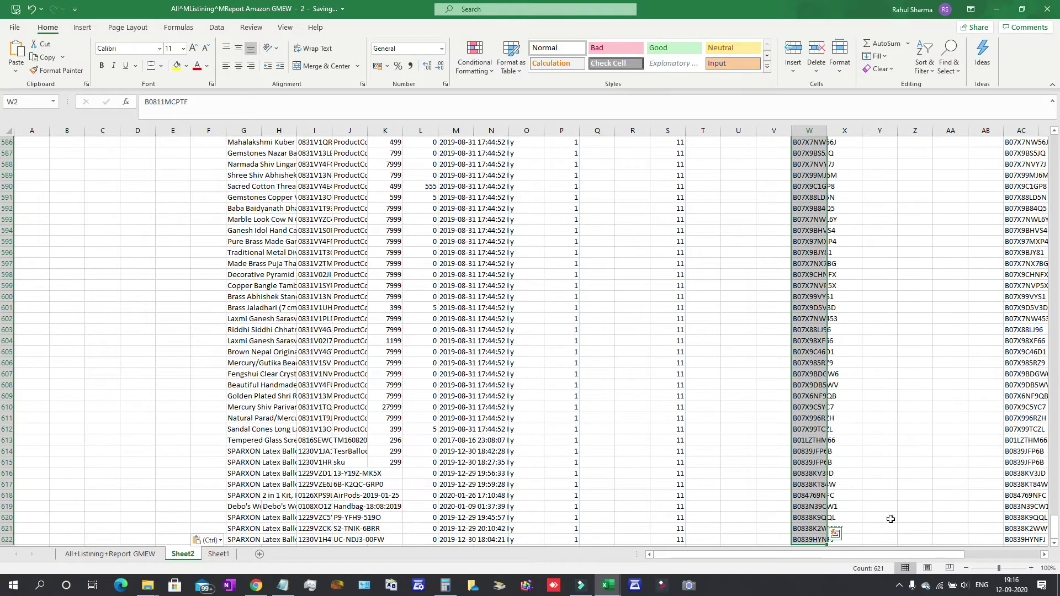
pyautogui.scroll(-2, 852, 431)
pyautogui.scroll(18, 917, 429)
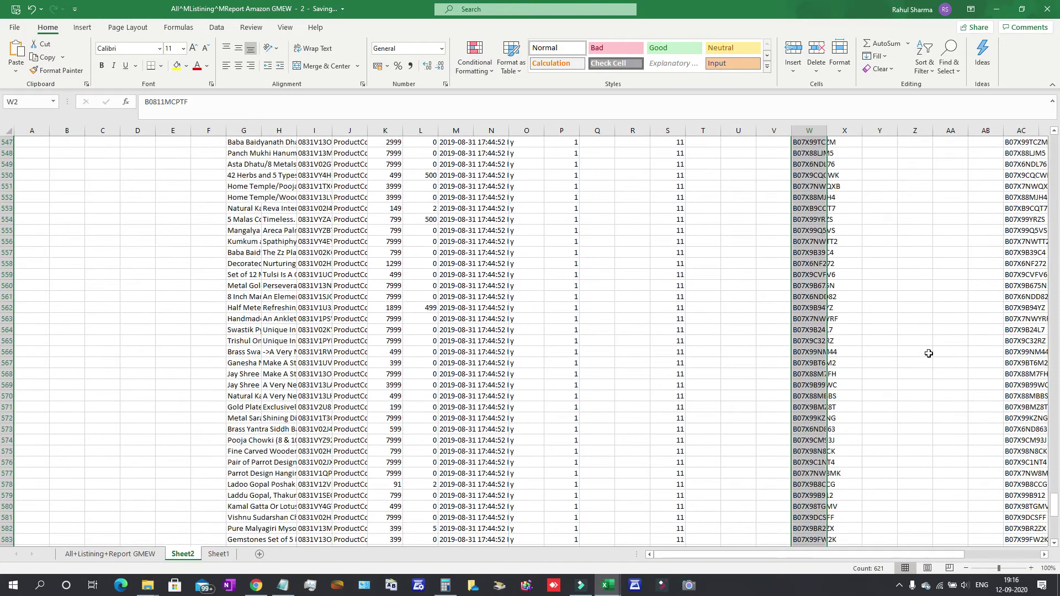
pyautogui.moveTo(1054, 492); pyautogui.dragTo(1053, 145)
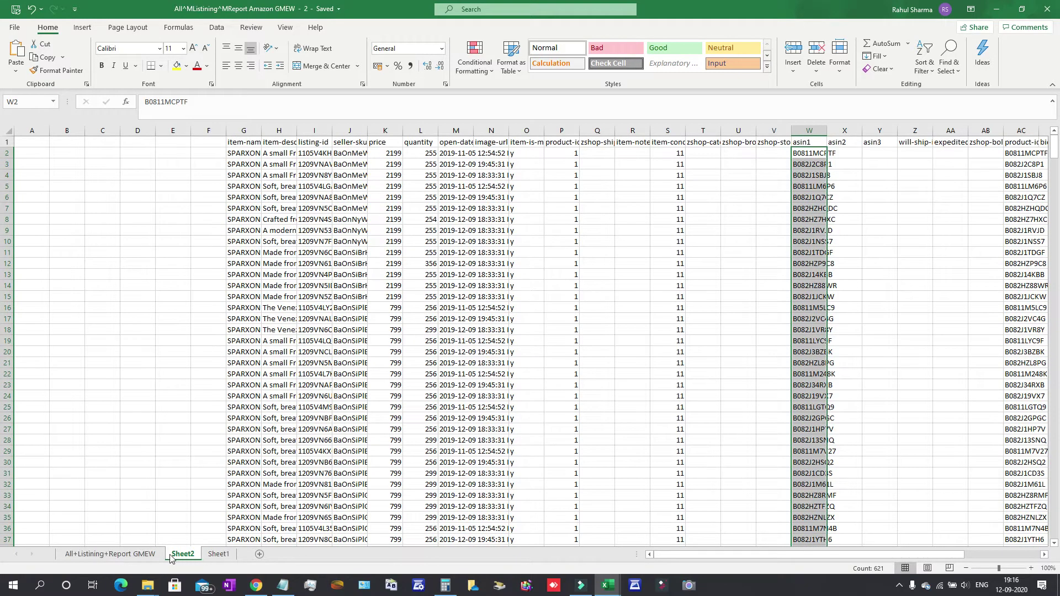
# Copy the name of the All+Listining+Report GMEW sheet and paste it as Sheet2's name.
pyautogui.click(139, 558)
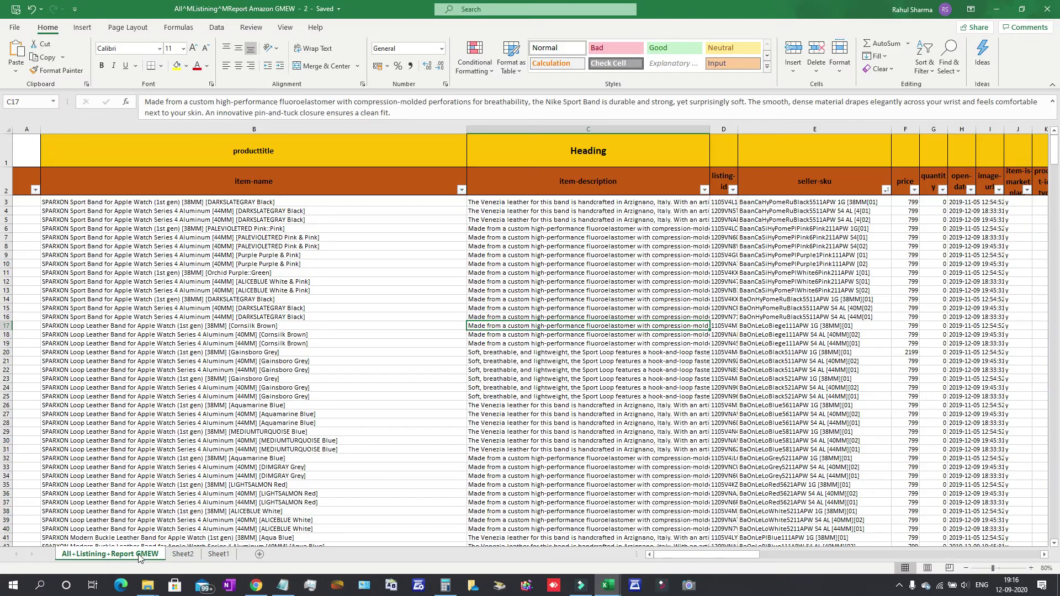
pyautogui.rightClick(139, 557)
pyautogui.click(183, 433)
pyautogui.hotkey('ctrl', 'c')
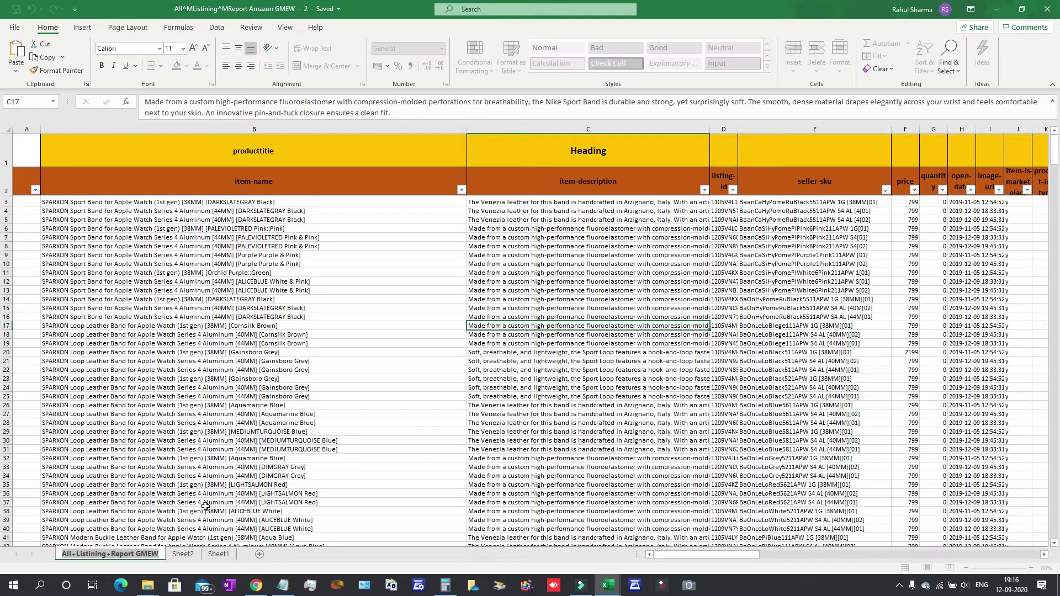
pyautogui.click(183, 556)
pyautogui.rightClick(183, 556)
pyautogui.click(228, 437)
pyautogui.hotkey('ctrl', 'v')
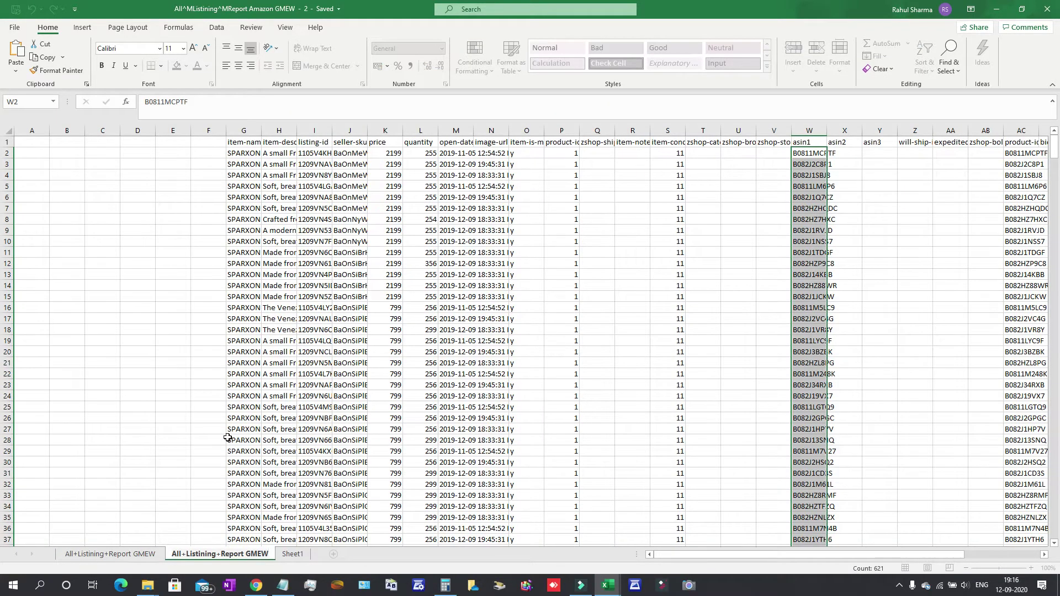
# Shorten the pasted sheet name to GMEW and add the date so it reads "GMEW 2020-09-12".
pyautogui.write('2020-')
pyautogui.press('BackSpace')
pyautogui.press('BackSpace')
pyautogui.press('BackSpace')
pyautogui.press('BackSpace')
pyautogui.press('BackSpace')
pyautogui.press('BackSpace')
pyautogui.press('BackSpace')
pyautogui.press('BackSpace')
pyautogui.press('BackSpace')
pyautogui.press('BackSpace')
pyautogui.press('BackSpace')
pyautogui.press('BackSpace')
pyautogui.press('BackSpace')
pyautogui.press('BackSpace')
pyautogui.press('BackSpace')
pyautogui.press('BackSpace')
pyautogui.press('BackSpace')
pyautogui.press('BackSpace')
pyautogui.press('BackSpace')
pyautogui.press('BackSpace')
pyautogui.press('BackSpace')
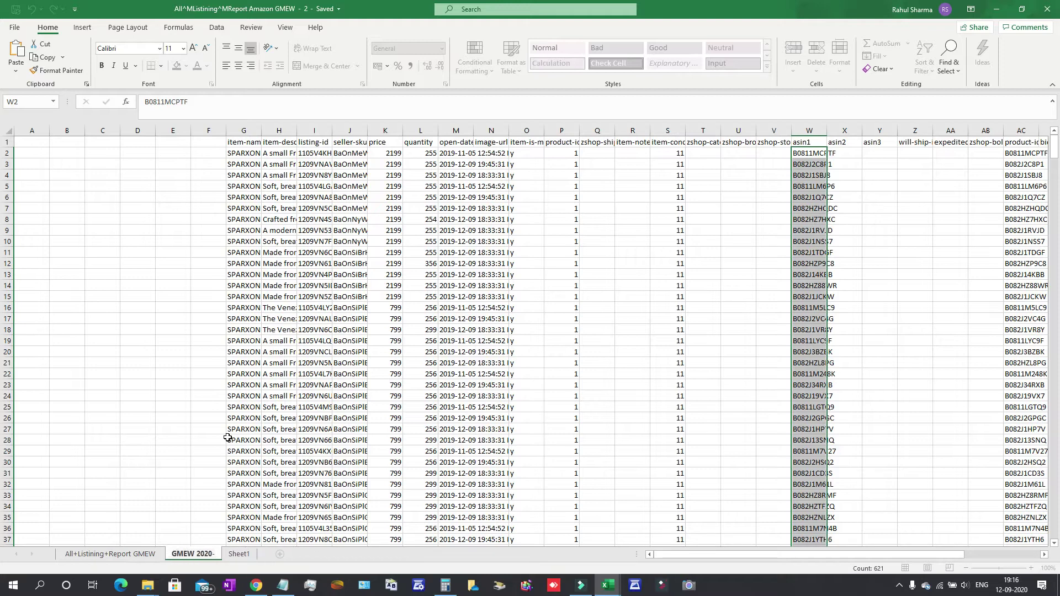
pyautogui.write('09-12')
pyautogui.press('Return')
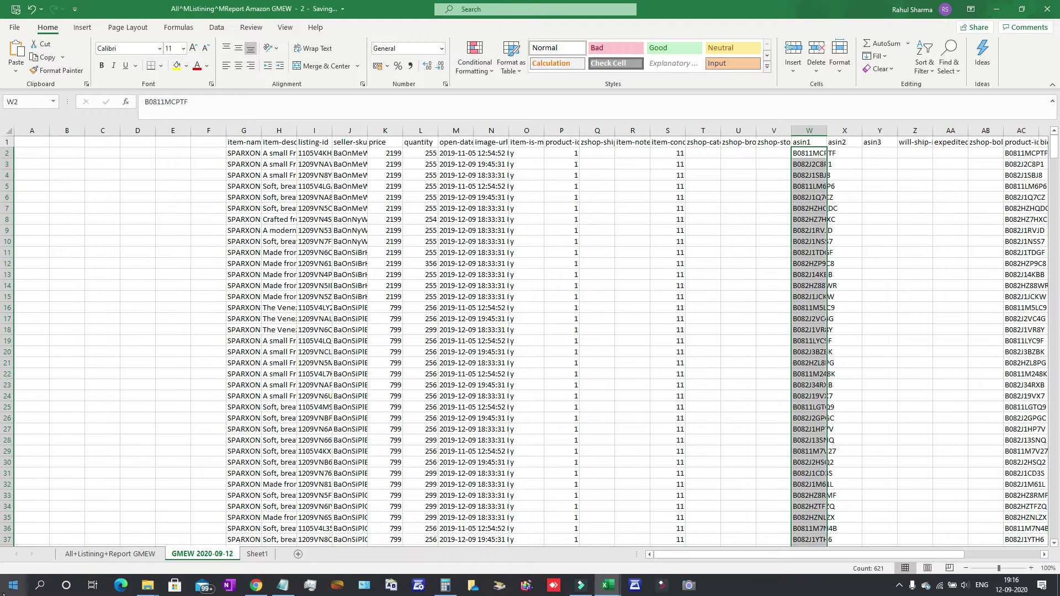
# Copy the new sheet name onto the original All+Listining+Report GMEW sheet and change it to "GMEW 2020-09-08".
pyautogui.rightClick(223, 559)
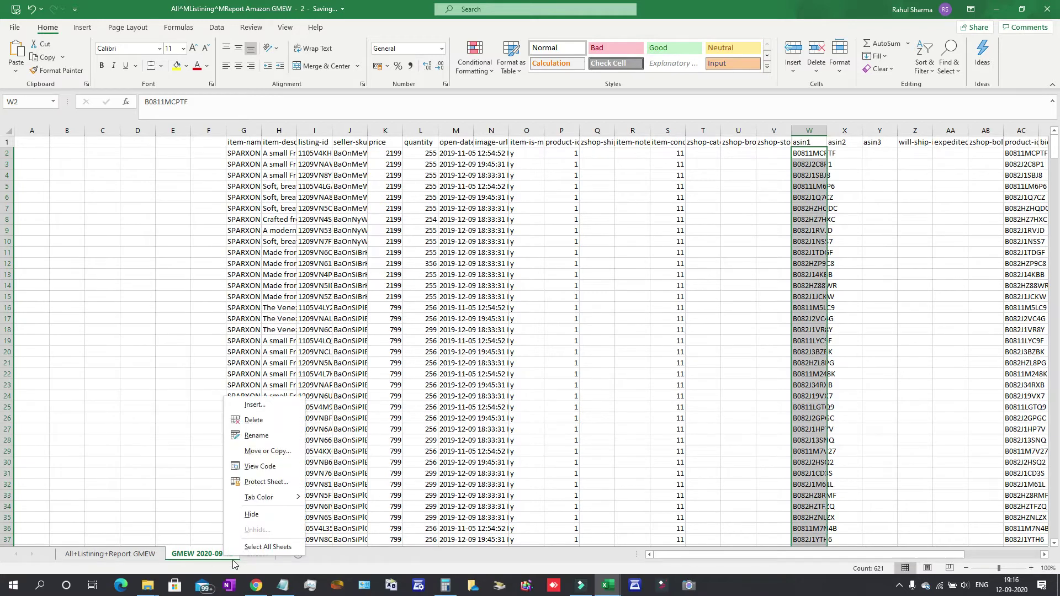
pyautogui.click(272, 431)
pyautogui.hotkey('ctrl', 'c')
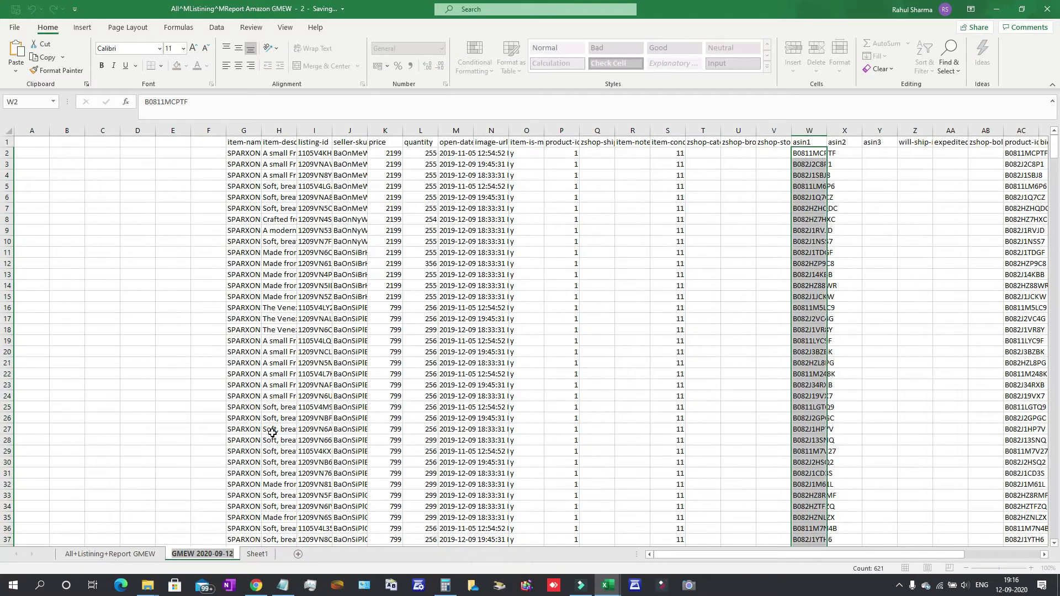
pyautogui.rightClick(102, 555)
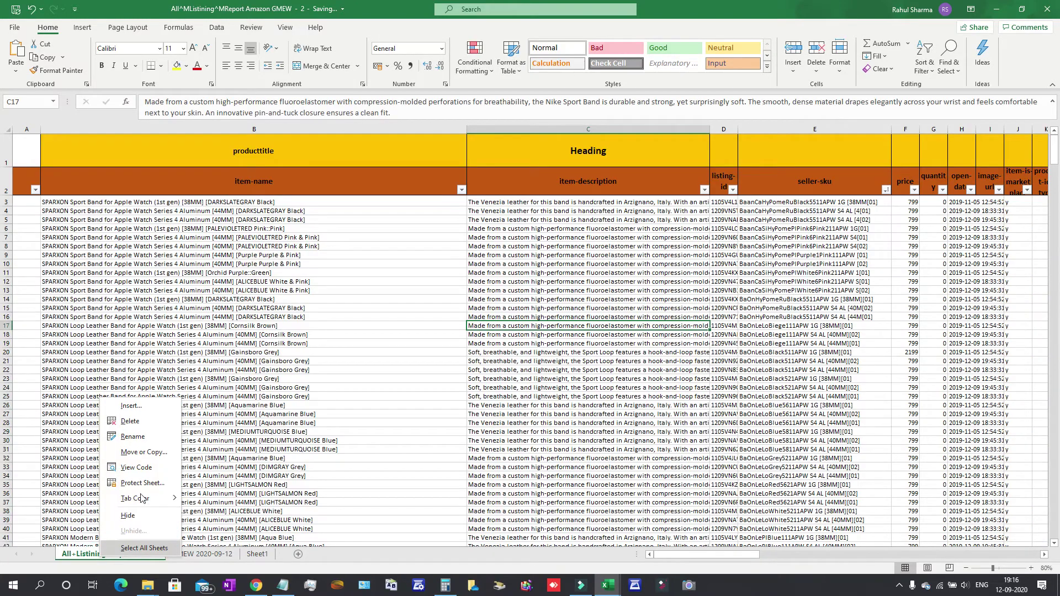
pyautogui.click(164, 436)
pyautogui.hotkey('ctrl', 'v')
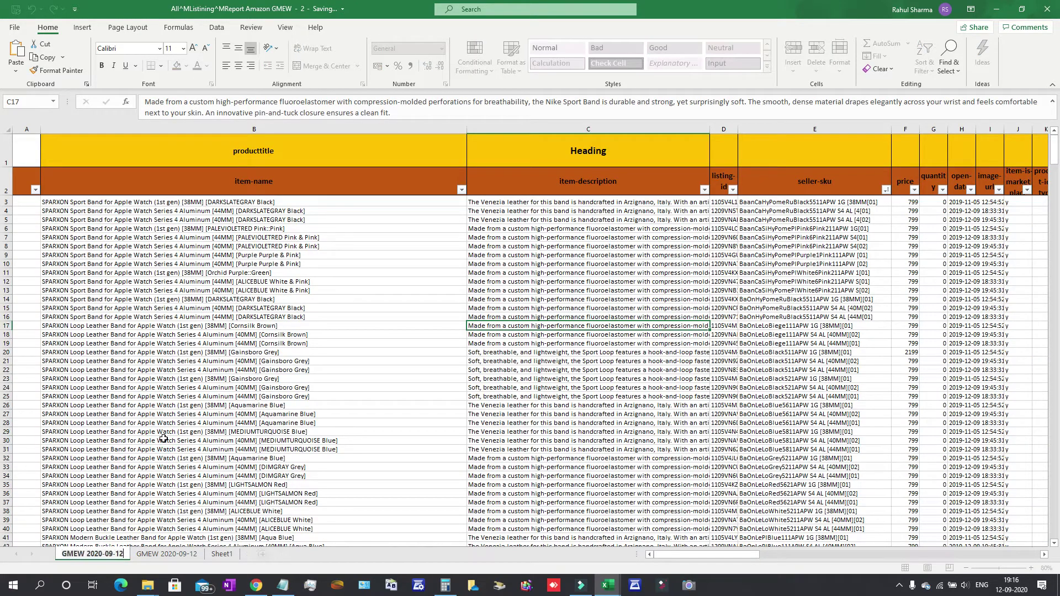
pyautogui.press('BackSpace')
pyautogui.press('BackSpace')
pyautogui.write('08')
pyautogui.press('Return')
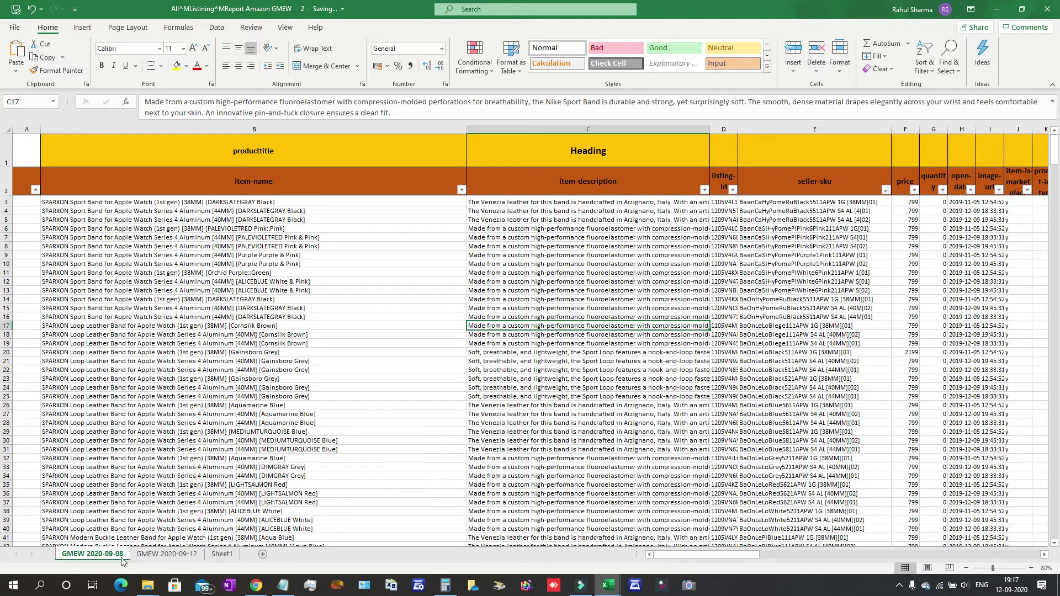
# Compare the GMEW 2020-09-08 and GMEW 2020-09-12 sheets, ending on the newer one.
pyautogui.click(163, 555)
pyautogui.click(93, 555)
pyautogui.click(163, 554)
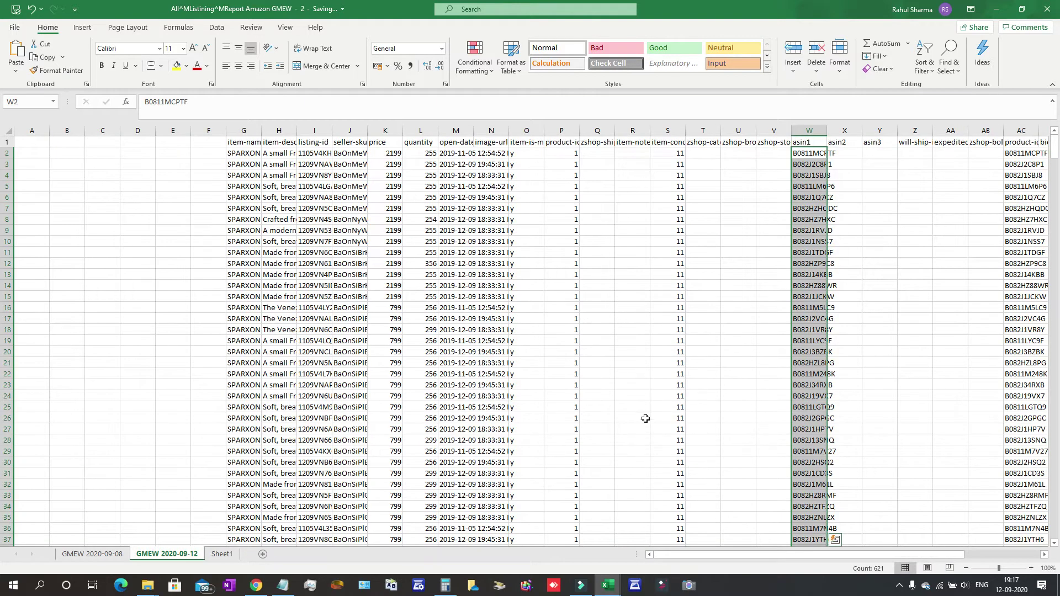
pyautogui.click(539, 287)
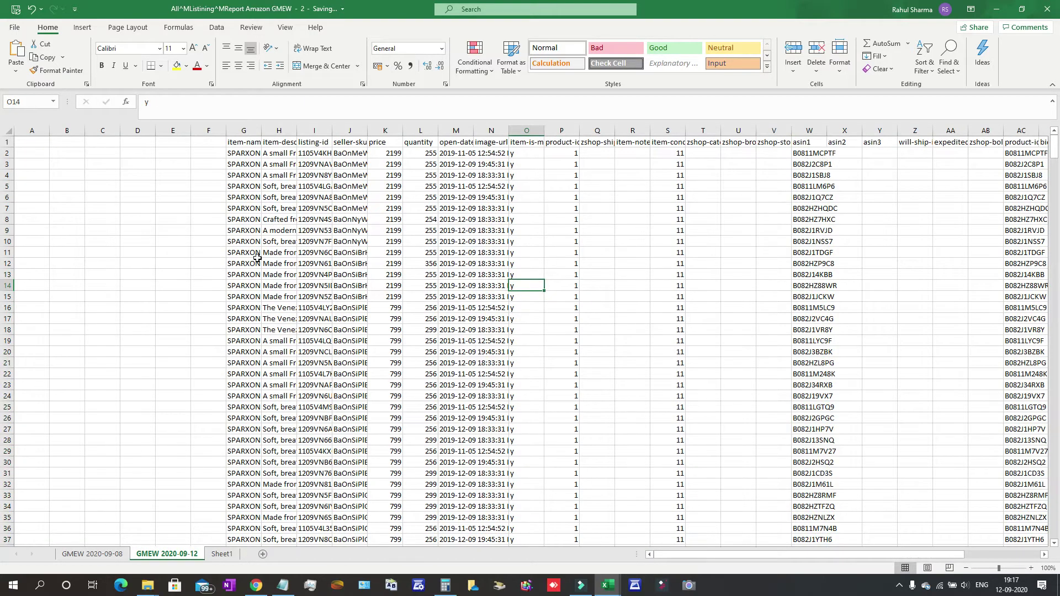
# Format header row 1 of the GMEW 2020-09-12 sheet with horizontal and vertical centring, wrapped text and bold.
pyautogui.click(8, 142)
pyautogui.click(238, 65)
pyautogui.click(238, 48)
pyautogui.click(308, 49)
pyautogui.click(101, 65)
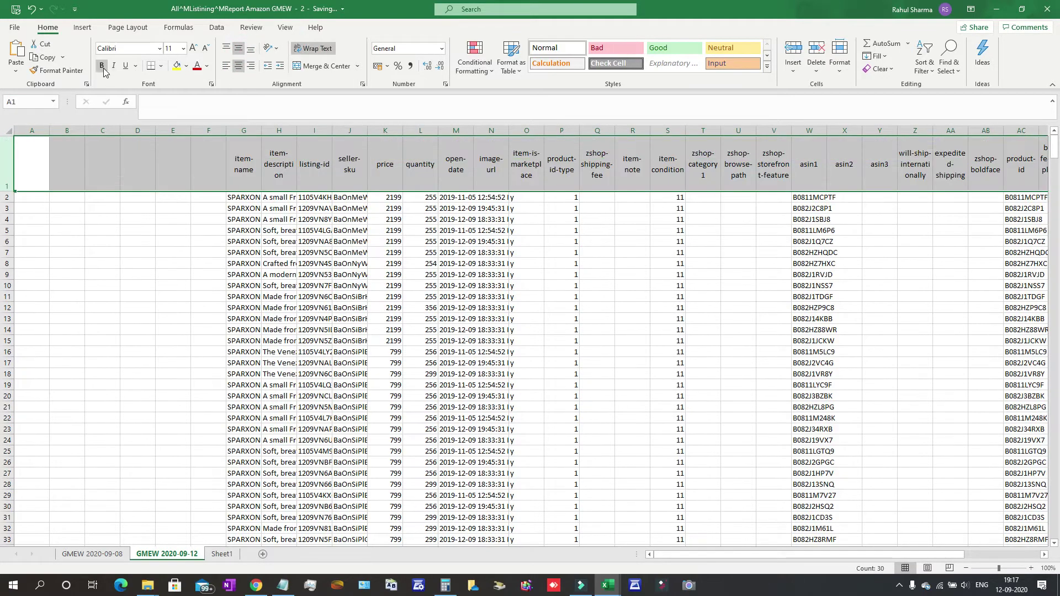
# Increase the font size of header row 1 by one increment on the GMEW 2020-09-12 sheet.
pyautogui.click(192, 49)
pyautogui.click(431, 333)
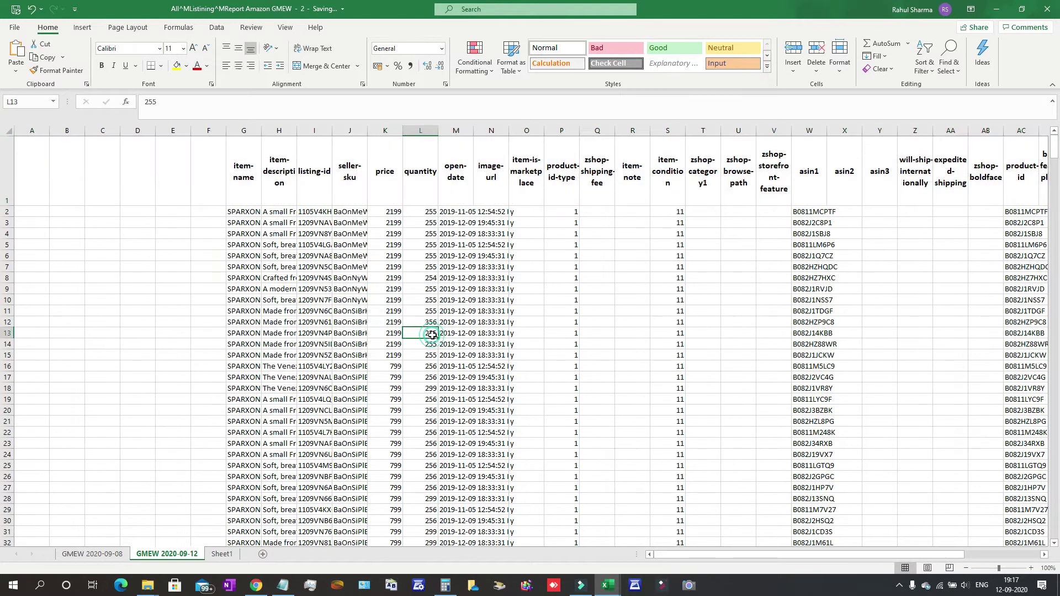
# Start an INDEX formula in cell B2 using the Final UPC range BQ3:BQ69 of the GMEW 2020-09-08 sheet as its array.
pyautogui.click(77, 213)
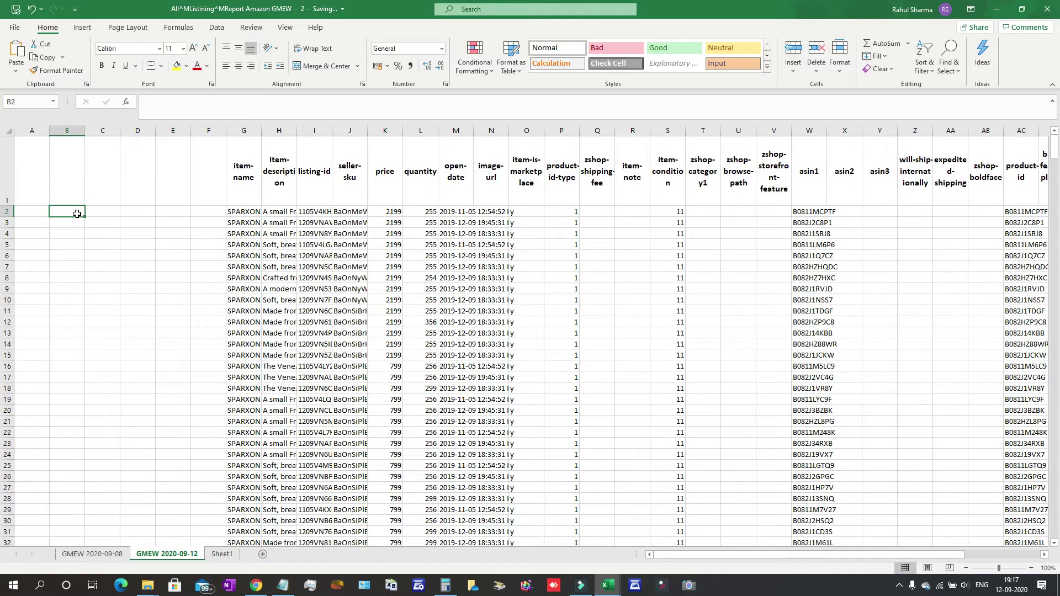
pyautogui.write('=')
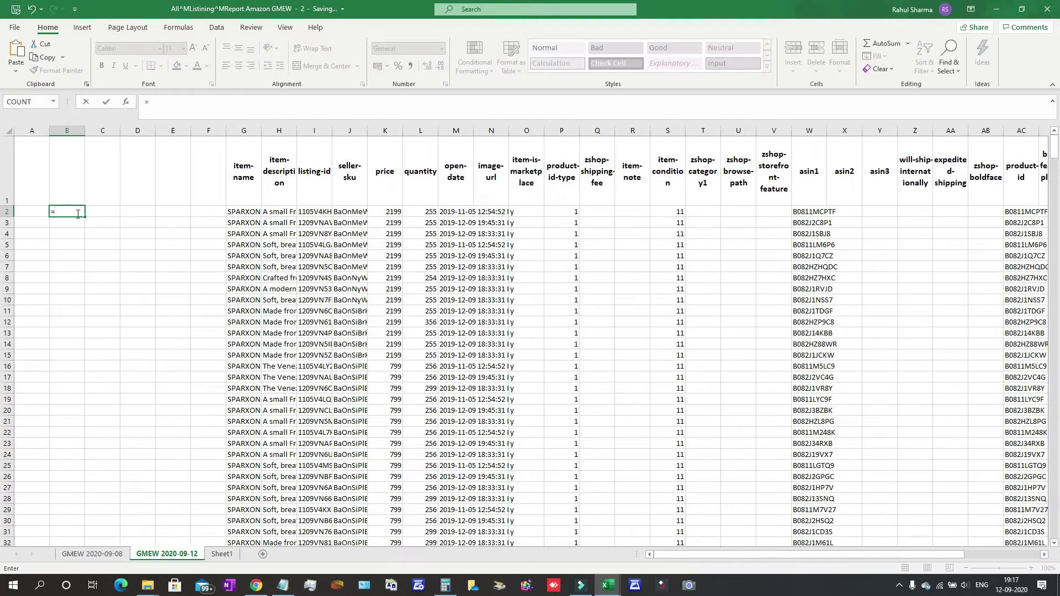
pyautogui.press('BackSpace')
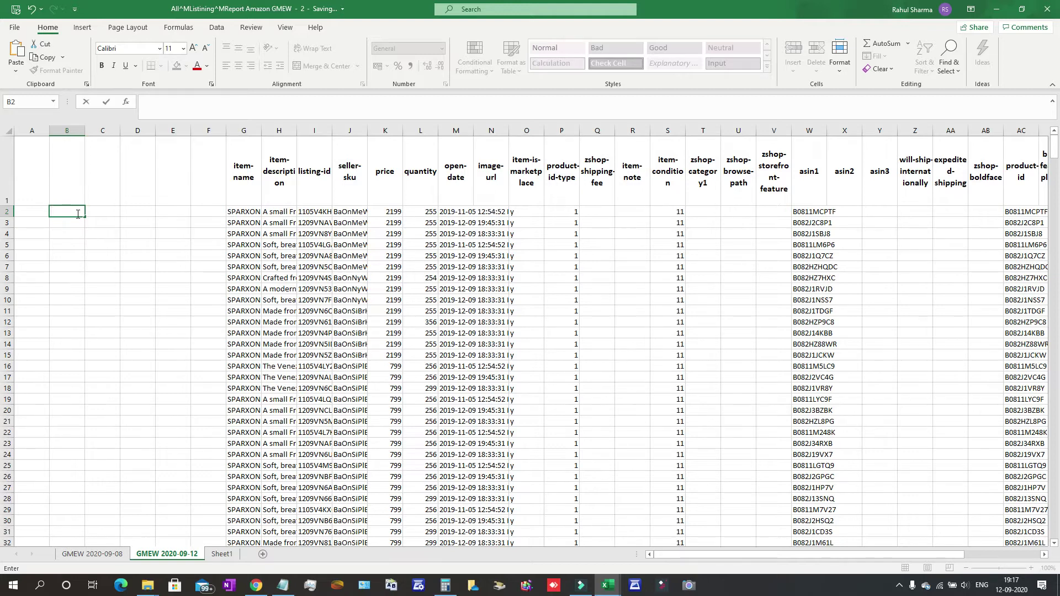
pyautogui.write('=index')
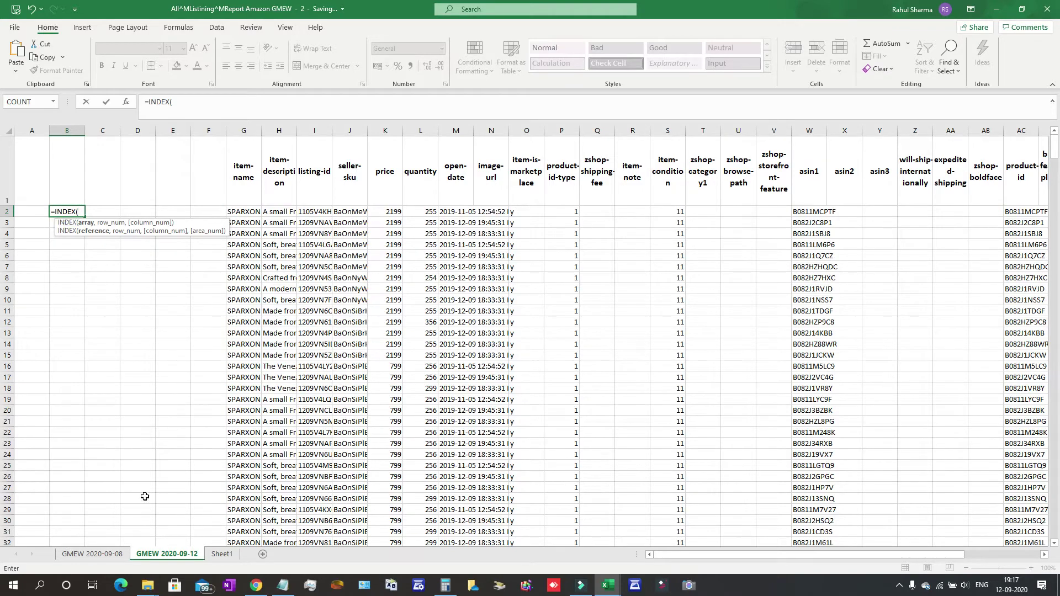
pyautogui.click(93, 554)
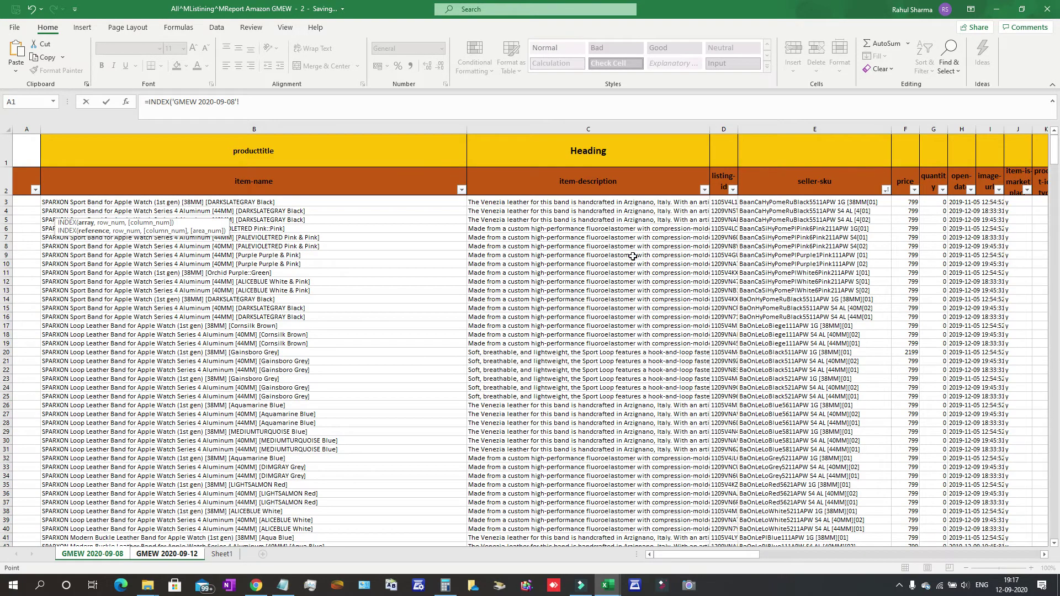
pyautogui.click(837, 189)
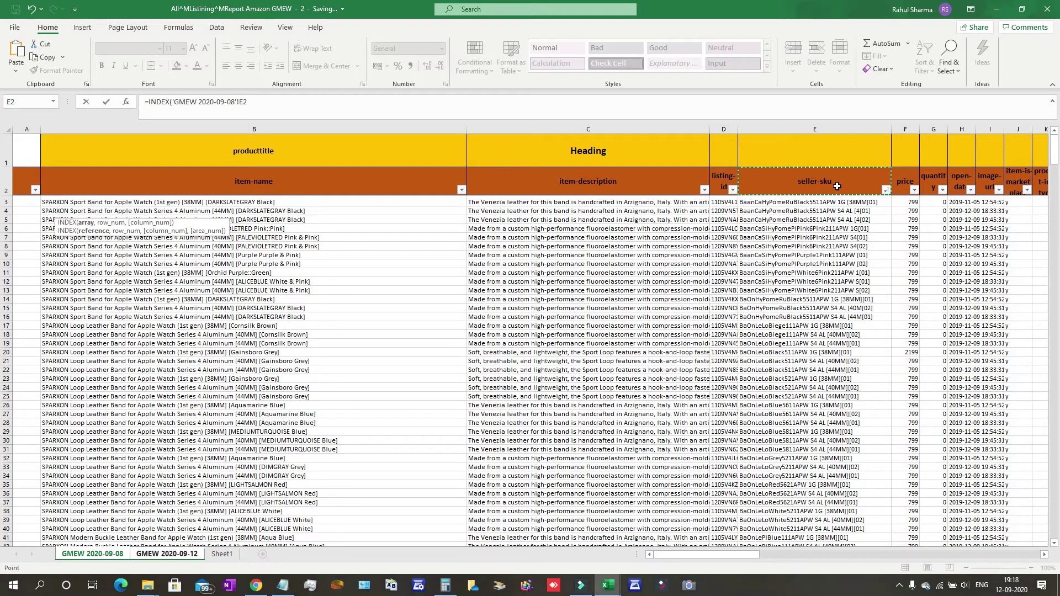
pyautogui.press('Right')
pyautogui.press('Right')
pyautogui.press('Right')
pyautogui.press('Right')
pyautogui.press('Right')
pyautogui.press('Right')
pyautogui.press('Right')
pyautogui.press('Right')
pyautogui.press('Right')
pyautogui.press('Right')
pyautogui.press('Right')
pyautogui.press('Right')
pyautogui.press('Right')
pyautogui.press('Right')
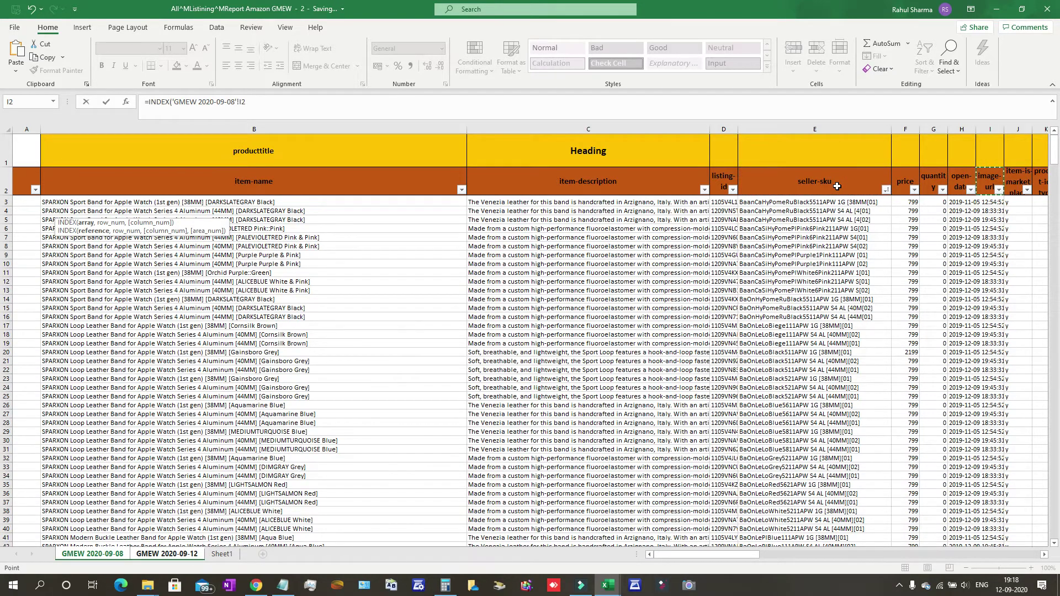
pyautogui.press('Right')
pyautogui.press('Right')
pyautogui.press('Right')
pyautogui.press('Right')
pyautogui.press('Right')
pyautogui.press('Right')
pyautogui.press('Right')
pyautogui.press('Right')
pyautogui.press('Right')
pyautogui.press('Right')
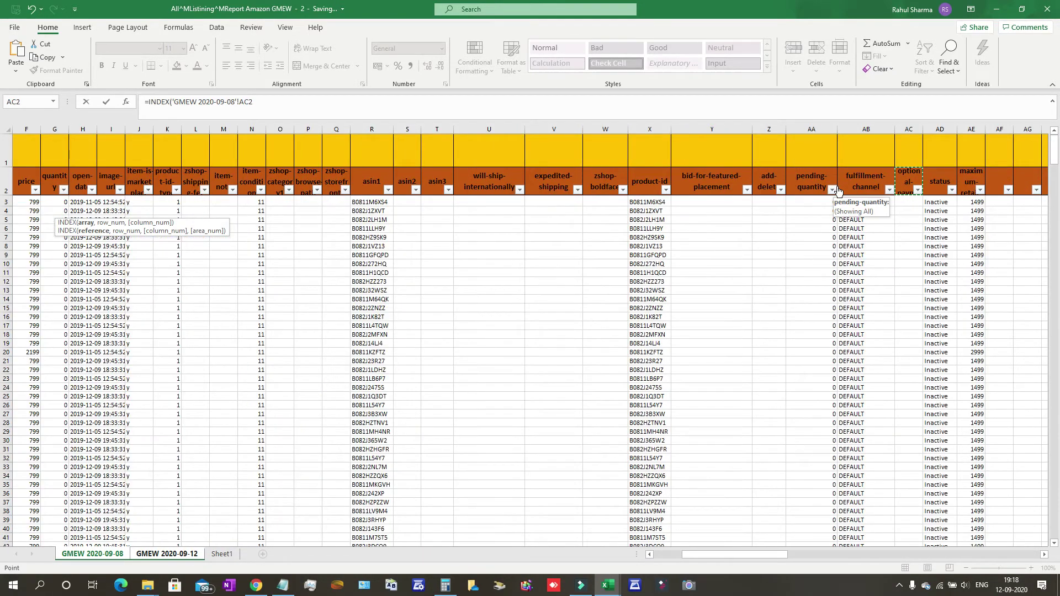
pyautogui.press('Right')
pyautogui.press('Right')
pyautogui.press('Right')
pyautogui.press('Right')
pyautogui.press('Right')
pyautogui.press('Right')
pyautogui.press('Right')
pyautogui.press('Right')
pyautogui.press('Right')
pyautogui.press('Right')
pyautogui.press('Right')
pyautogui.press('Right')
pyautogui.press('Right')
pyautogui.press('Right')
pyautogui.press('Right')
pyautogui.press('Right')
pyautogui.press('Right')
pyautogui.press('Right')
pyautogui.press('Right')
pyautogui.press('Right')
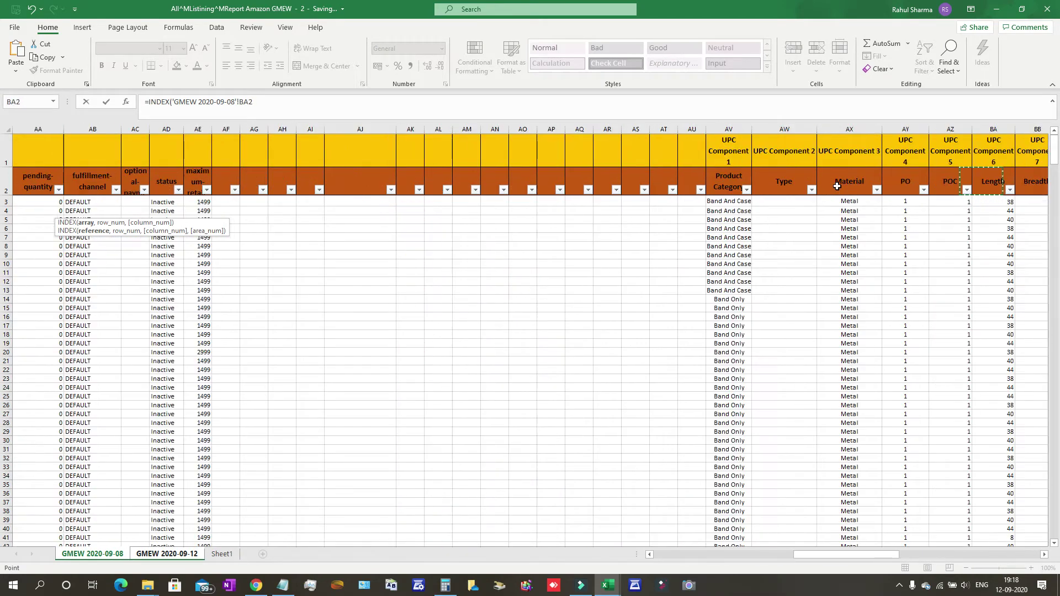
pyautogui.press('Right')
pyautogui.press('Right')
pyautogui.press('Right')
pyautogui.press('Right')
pyautogui.press('Right')
pyautogui.press('Right')
pyautogui.press('Right')
pyautogui.press('Right')
pyautogui.press('Right')
pyautogui.press('Right')
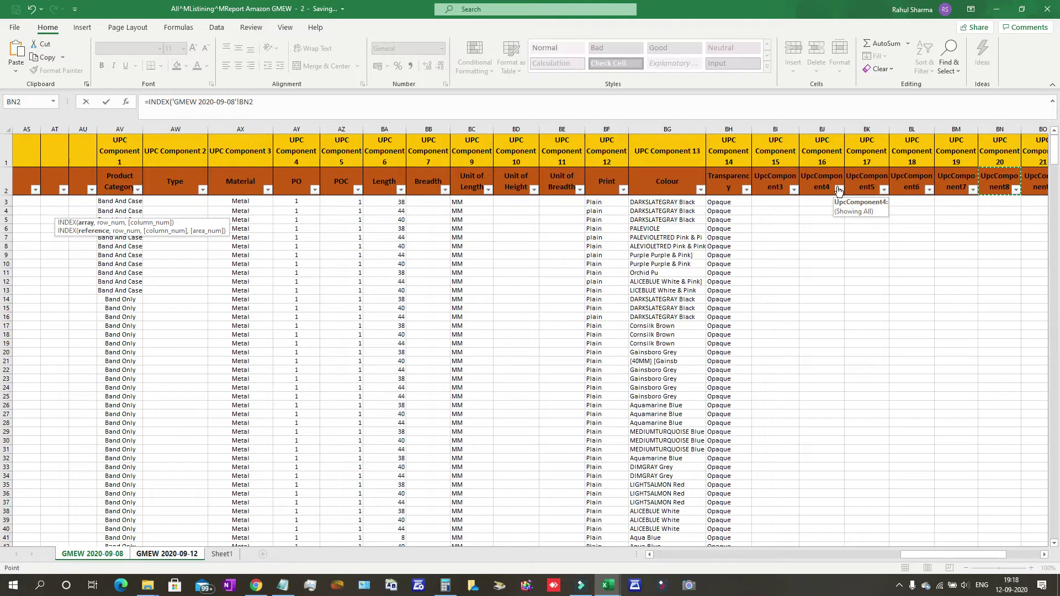
pyautogui.press('Left')
pyautogui.press('Left')
pyautogui.press('Left')
pyautogui.press('Left')
pyautogui.press('Left')
pyautogui.press('Left')
pyautogui.press('Left')
pyautogui.press('Left')
pyautogui.press('Right')
pyautogui.press('Right')
pyautogui.press('Right')
pyautogui.press('Right')
pyautogui.press('Right')
pyautogui.press('Right')
pyautogui.press('Right')
pyautogui.press('Right')
pyautogui.press('Right')
pyautogui.press('Right')
pyautogui.press('Right')
pyautogui.press('Right')
pyautogui.press('Right')
pyautogui.press('Right')
pyautogui.press('Right')
pyautogui.press('Right')
pyautogui.press('Right')
pyautogui.press('Right')
pyautogui.press('Right')
pyautogui.press('Right')
pyautogui.press('Left')
pyautogui.press('Left')
pyautogui.press('Left')
pyautogui.press('Left')
pyautogui.press('Left')
pyautogui.press('Left')
pyautogui.press('Left')
pyautogui.press('Left')
pyautogui.press('Left')
pyautogui.press('Left')
pyautogui.press('Left')
pyautogui.press('Left')
pyautogui.press('Left')
pyautogui.press('Left')
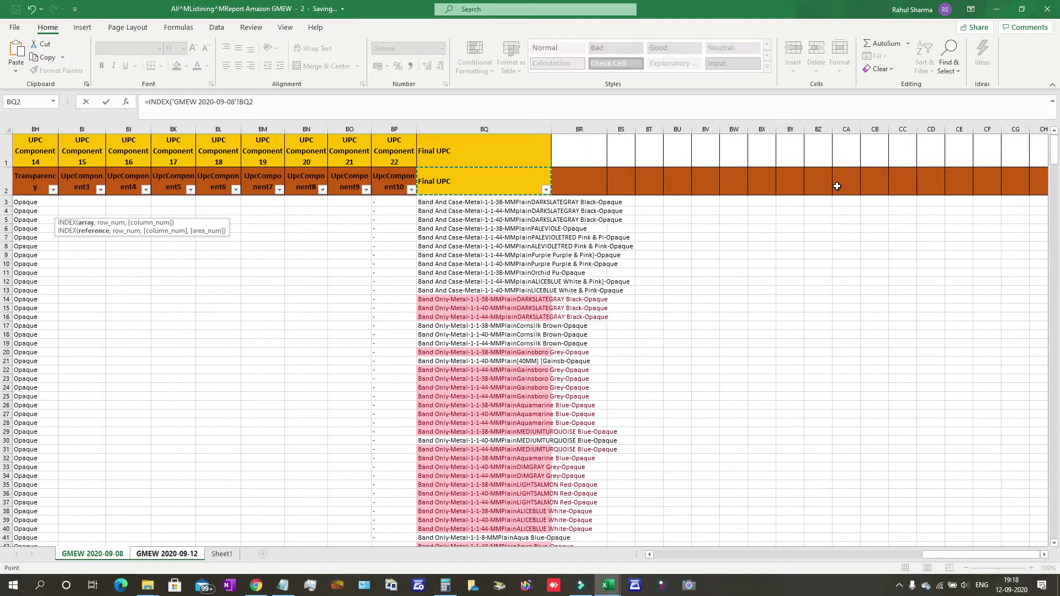
pyautogui.press('Down')
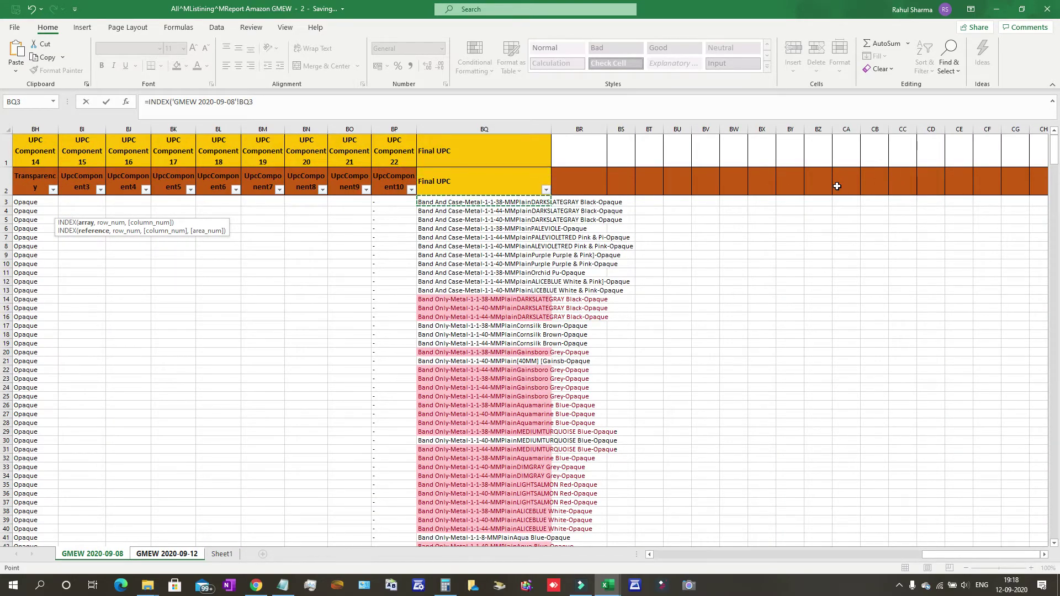
pyautogui.hotkey('ctrl', 'shift', 'Down')
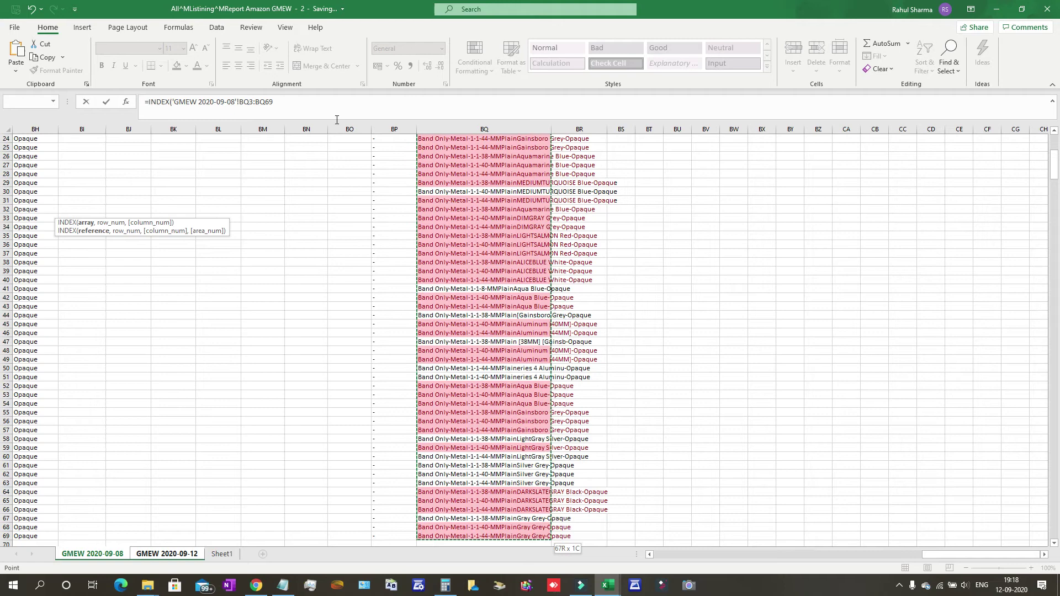
# Make the INDEX range absolute ($BQ$3:$BQ$69) and nest a MATCH function with seller-sku cell J2 of GMEW 2020-09-12 as the lookup value.
pyautogui.moveTo(240, 103); pyautogui.dragTo(327, 101)
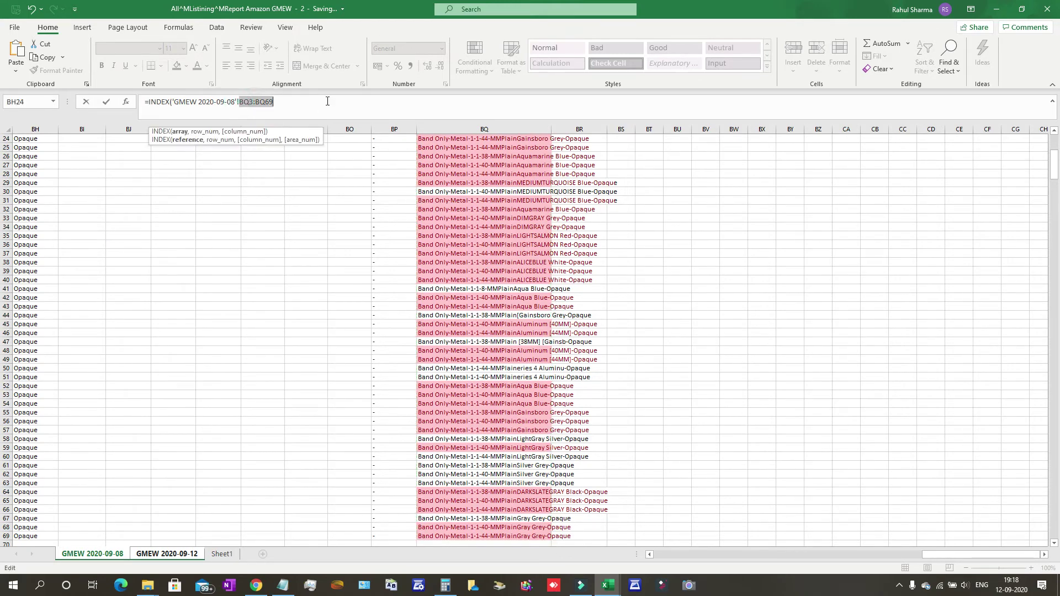
pyautogui.press('F4')
pyautogui.click(327, 101)
pyautogui.write(',')
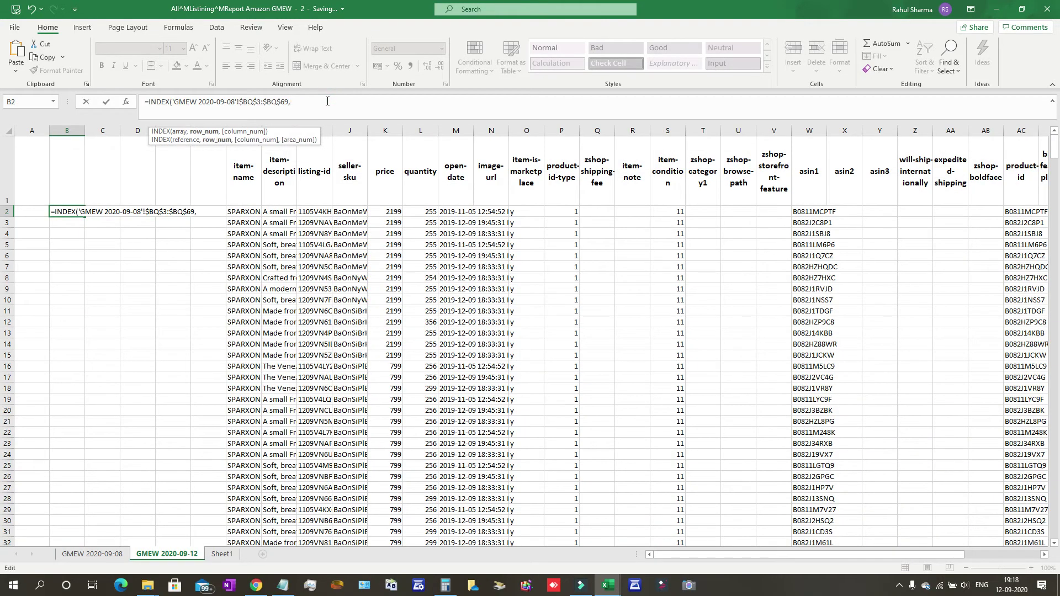
pyautogui.write('match')
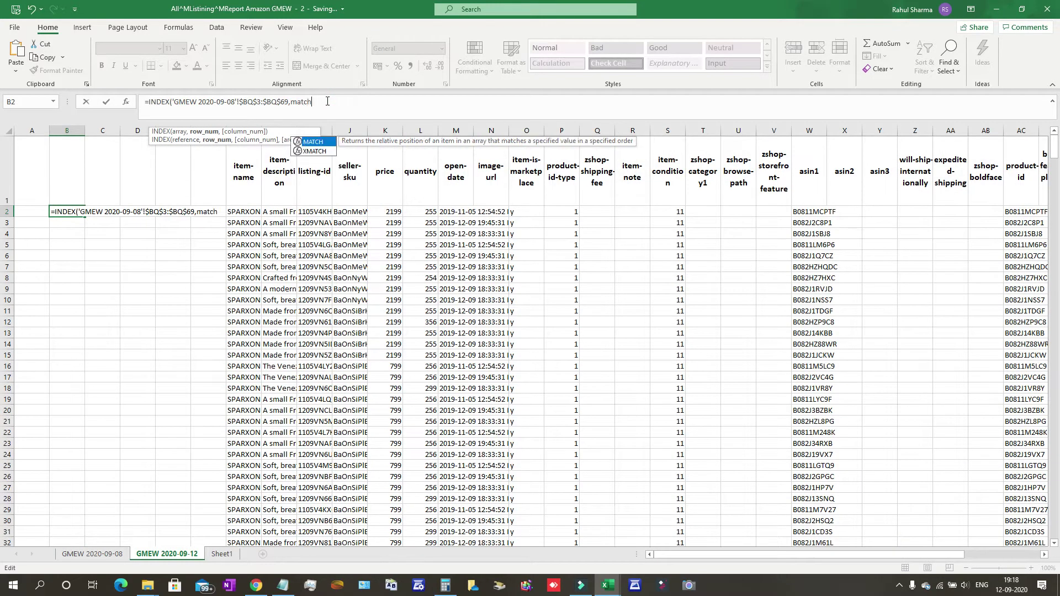
pyautogui.press('Tab')
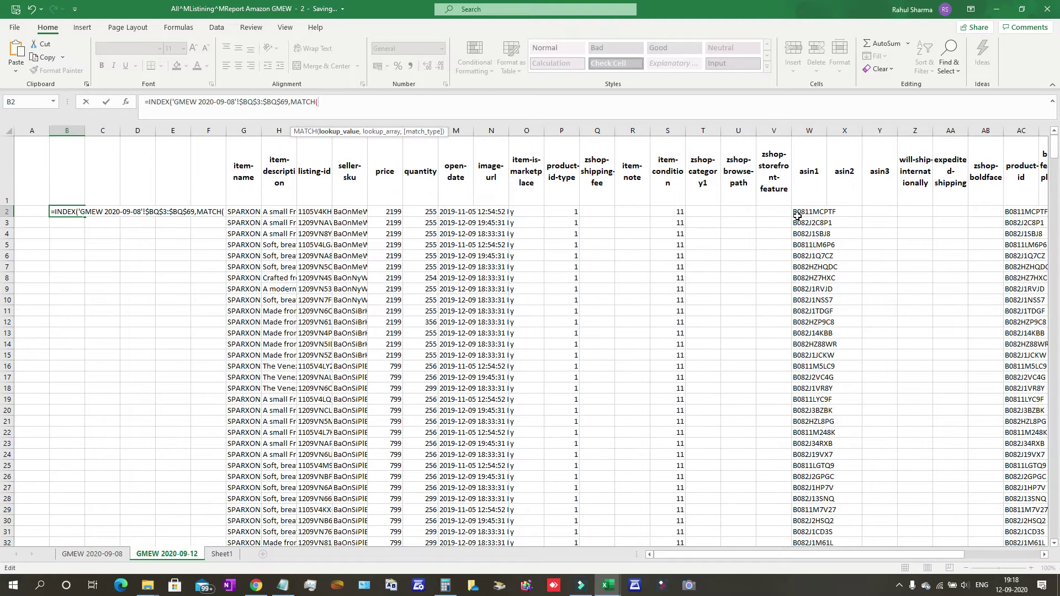
pyautogui.click(354, 213)
pyautogui.write(',')
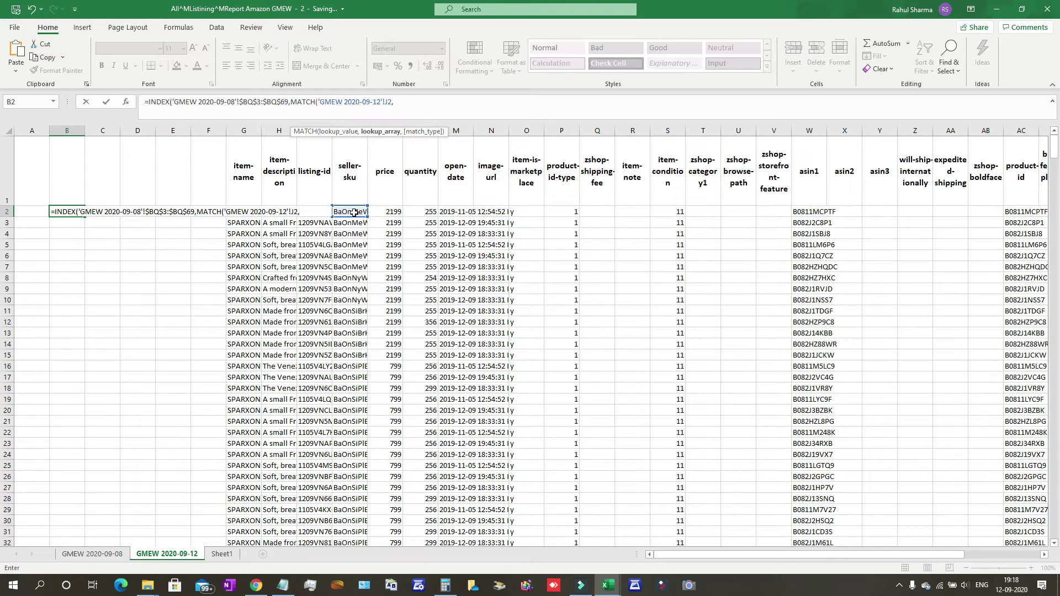
# Set the MATCH lookup array to the seller-sku range E3:E621 on the GMEW 2020-09-08 sheet.
pyautogui.click(85, 555)
pyautogui.click(449, 347)
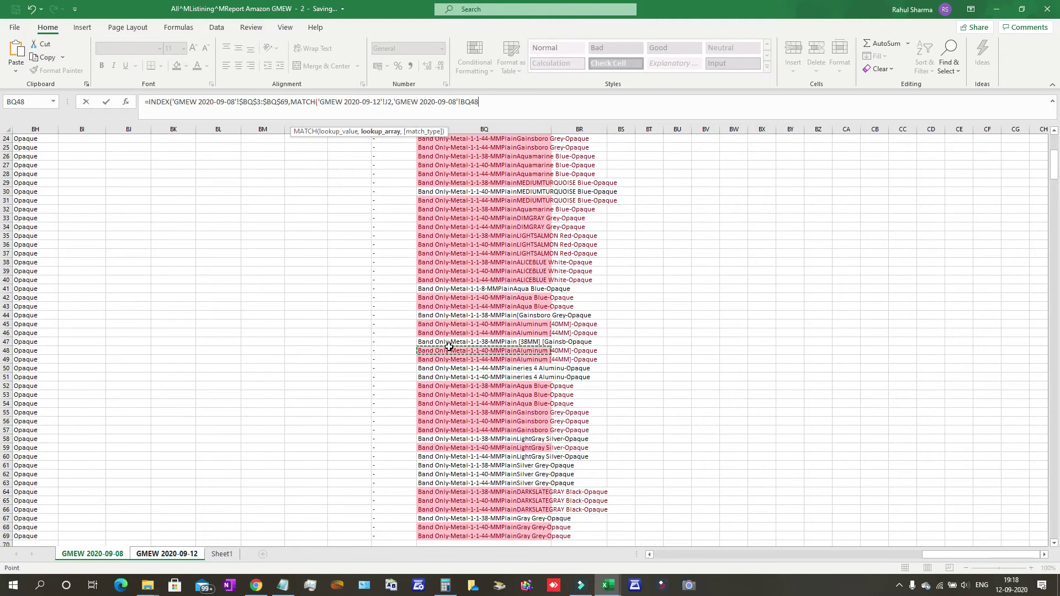
pyautogui.hotkey('ctrl', 'Up')
pyautogui.hotkey('ctrl', 'Left')
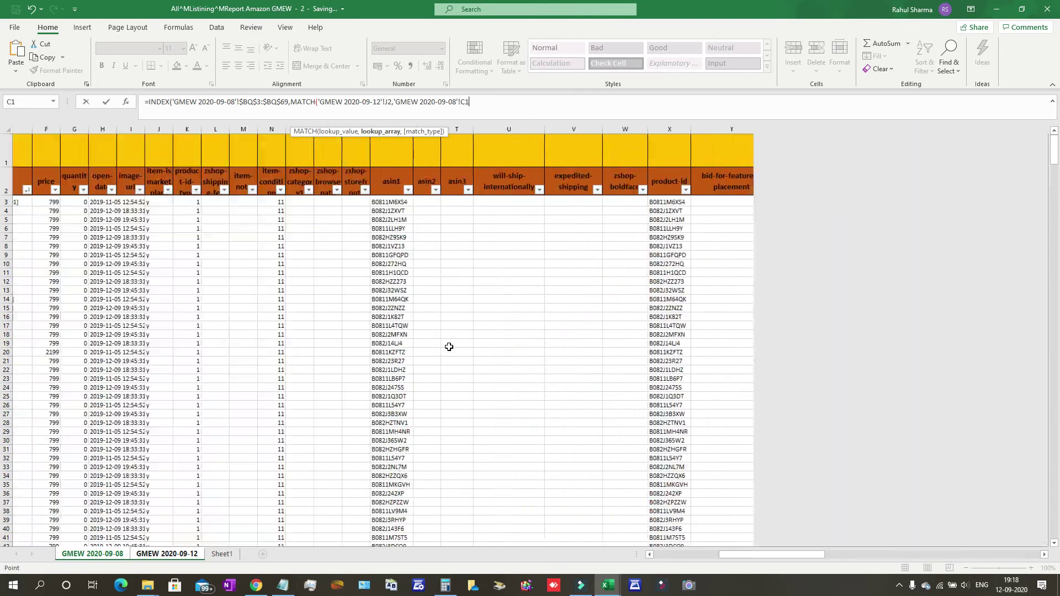
pyautogui.press('Right')
pyautogui.press('Right')
pyautogui.press('Right')
pyautogui.press('Right')
pyautogui.press('Right')
pyautogui.press('Right')
pyautogui.press('Right')
pyautogui.press('Right')
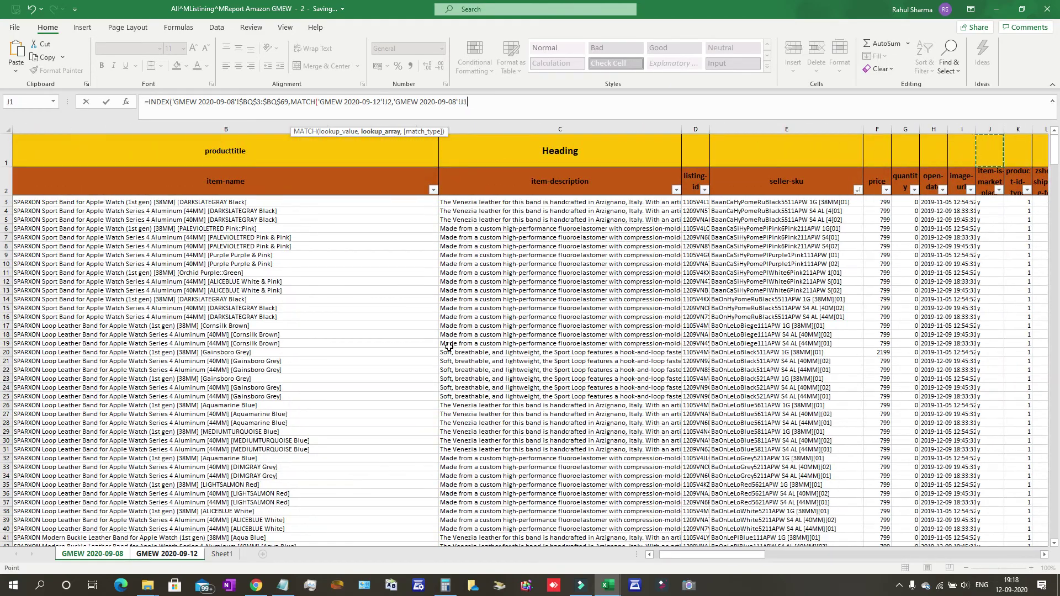
pyautogui.press('Down')
pyautogui.press('Left')
pyautogui.press('Left')
pyautogui.press('Left')
pyautogui.press('Left')
pyautogui.press('Left')
pyautogui.press('Left')
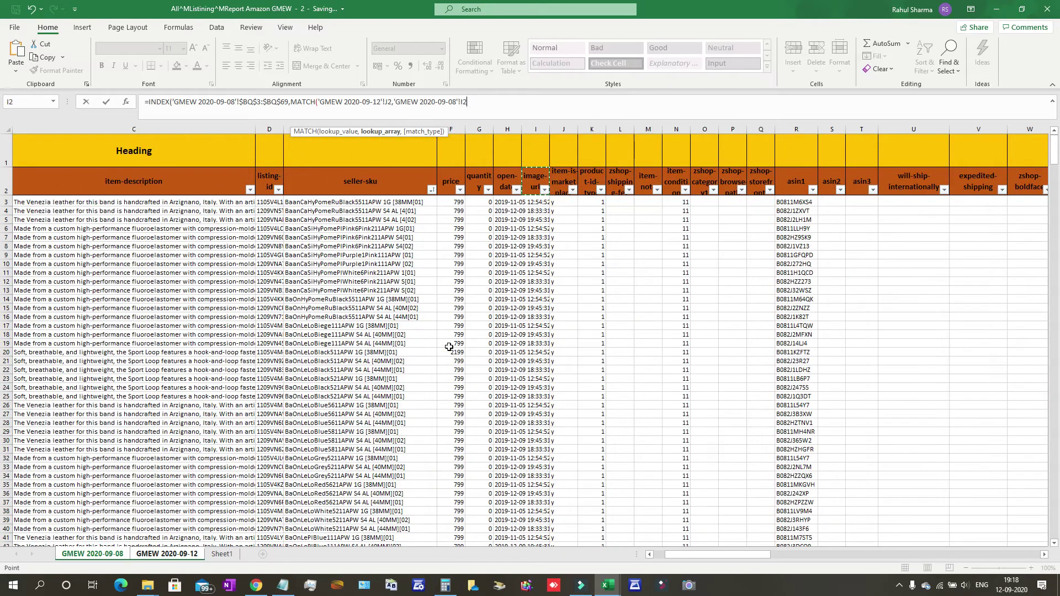
pyautogui.press('Down')
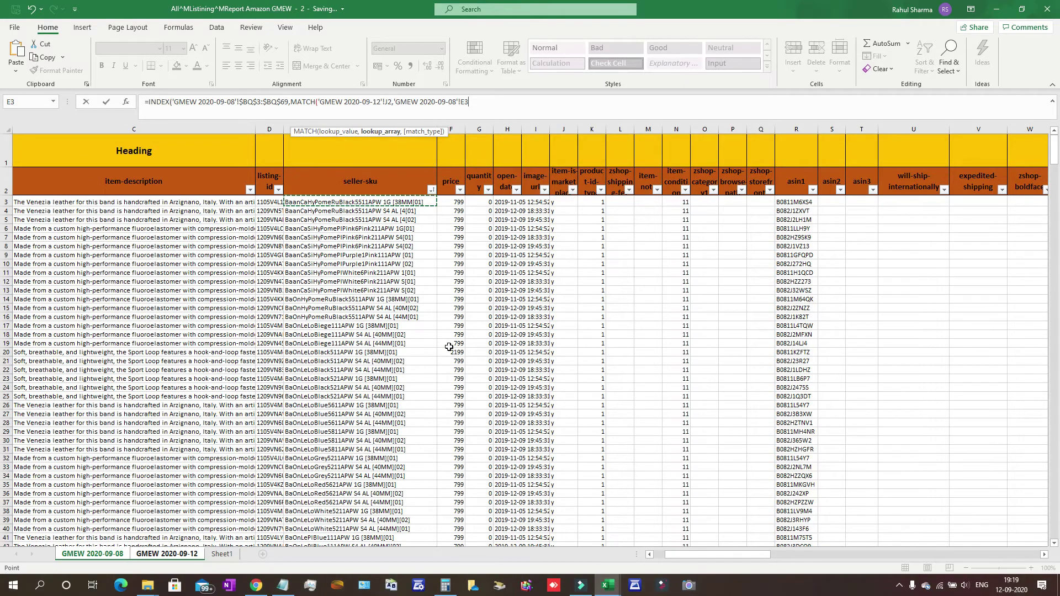
pyautogui.hotkey('ctrl', 'shift', 'Down')
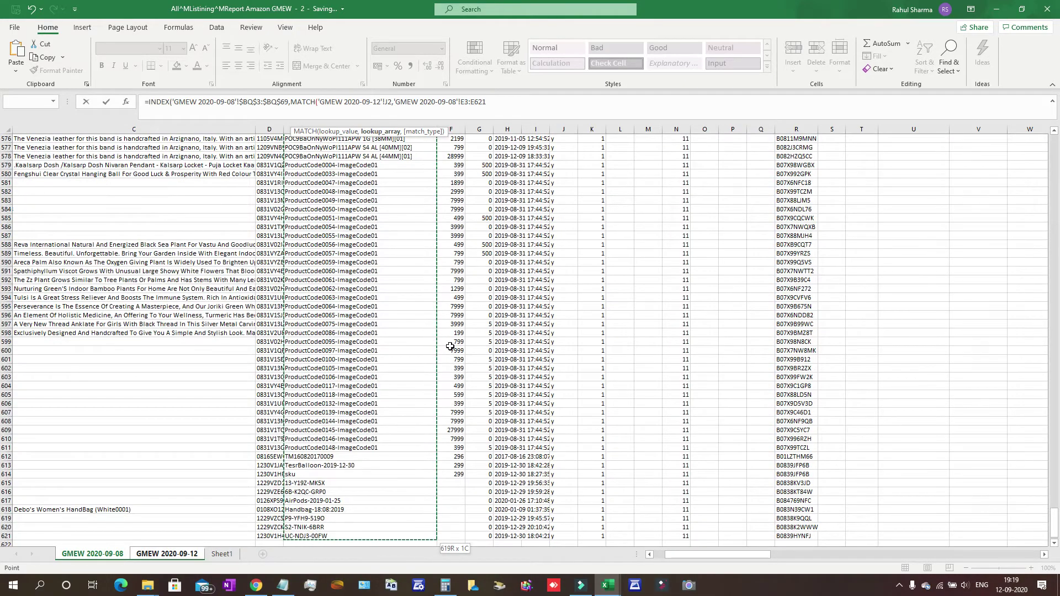
# Make the lookup array absolute ($E$3:$E$621), set the match type to 0 for an exact match, and complete the formula.
pyautogui.click(462, 100)
pyautogui.moveTo(462, 101); pyautogui.dragTo(502, 100)
pyautogui.press('F4')
pyautogui.click(520, 100)
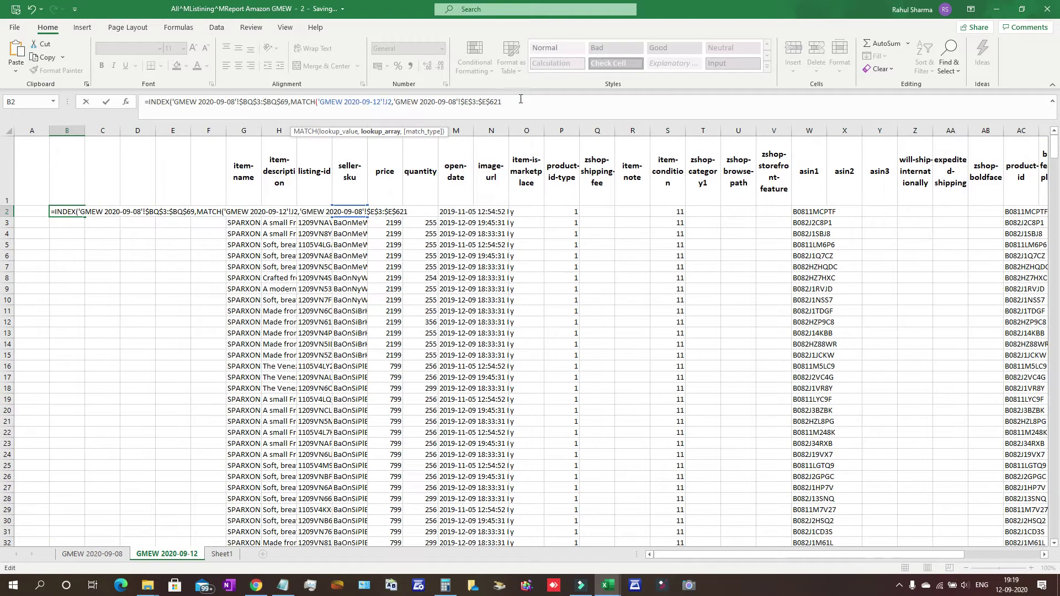
pyautogui.write(',')
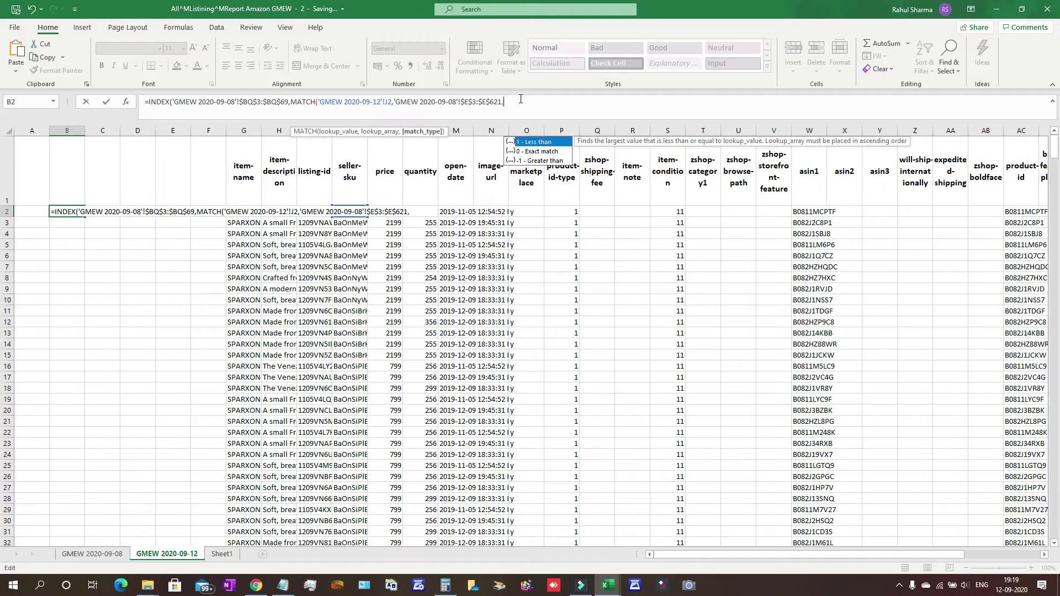
pyautogui.doubleClick(541, 152)
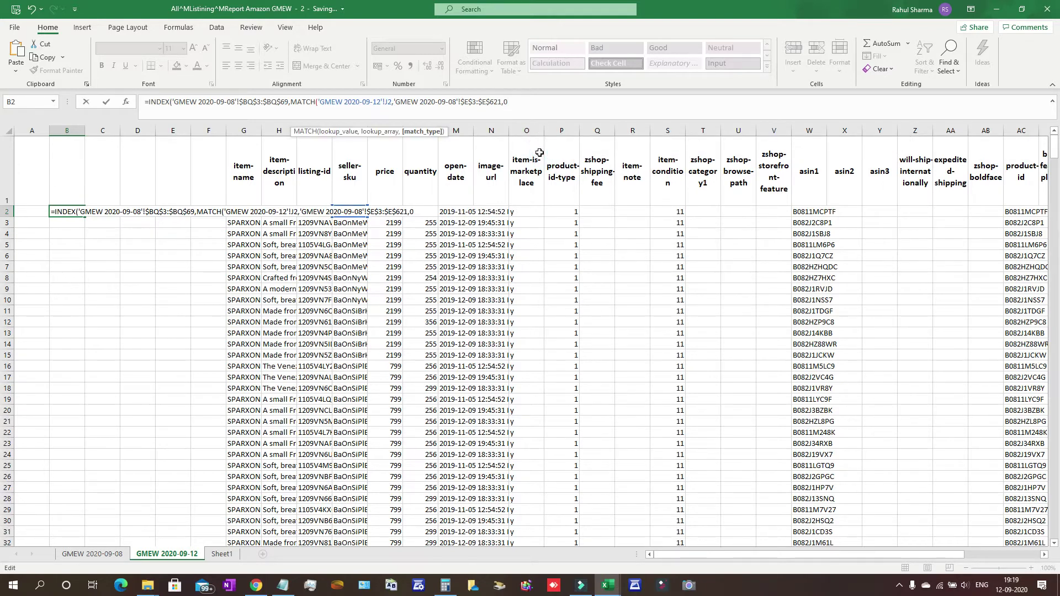
pyautogui.write('))')
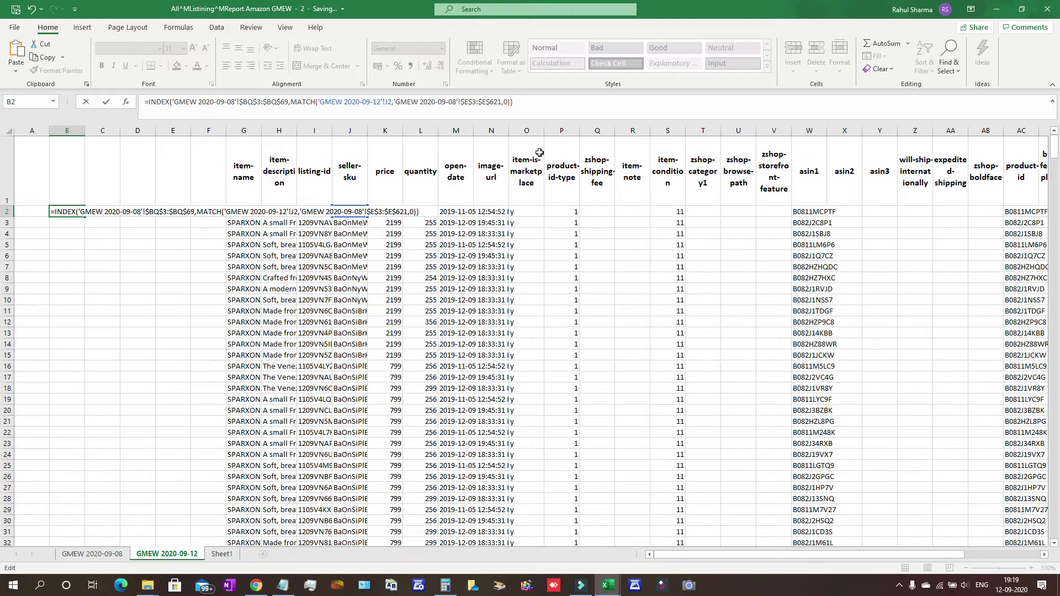
pyautogui.press('Return')
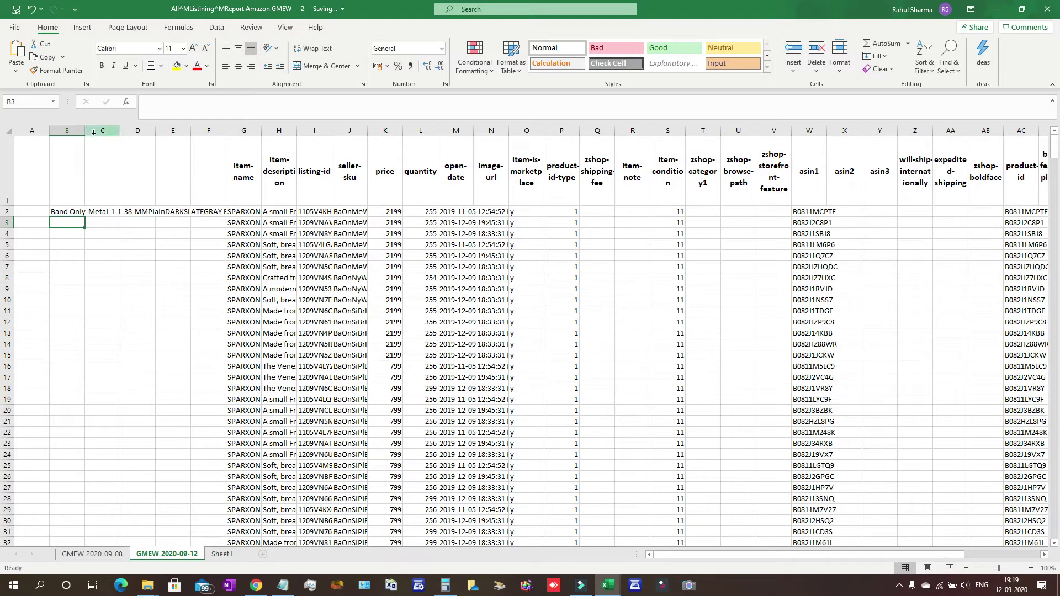
# Fit column B's width to its content, fill the B2 formula down to the last listing row, and review the filled cells.
pyautogui.moveTo(85, 133); pyautogui.dragTo(100, 136)
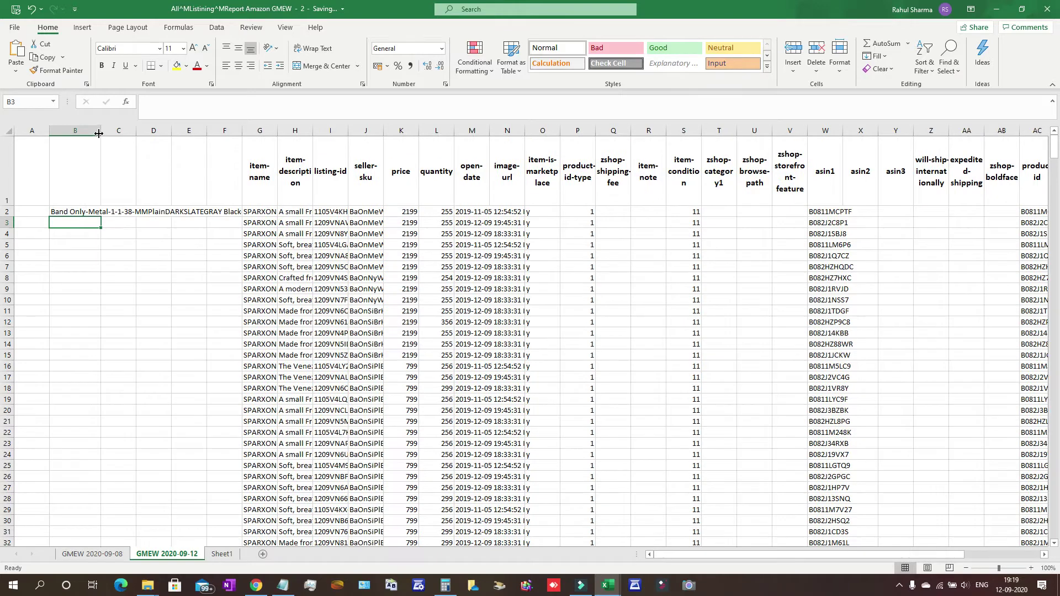
pyautogui.doubleClick(100, 136)
pyautogui.click(198, 212)
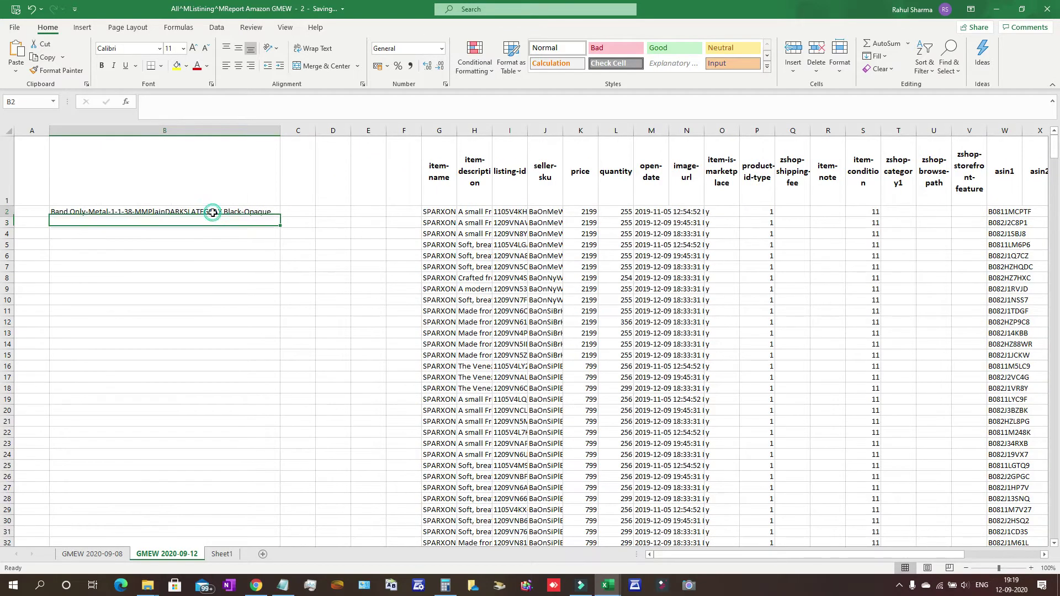
pyautogui.moveTo(279, 218); pyautogui.dragTo(265, 392)
pyautogui.moveTo(247, 595); pyautogui.dragTo(258, 521)
pyautogui.scroll(20, 296, 408)
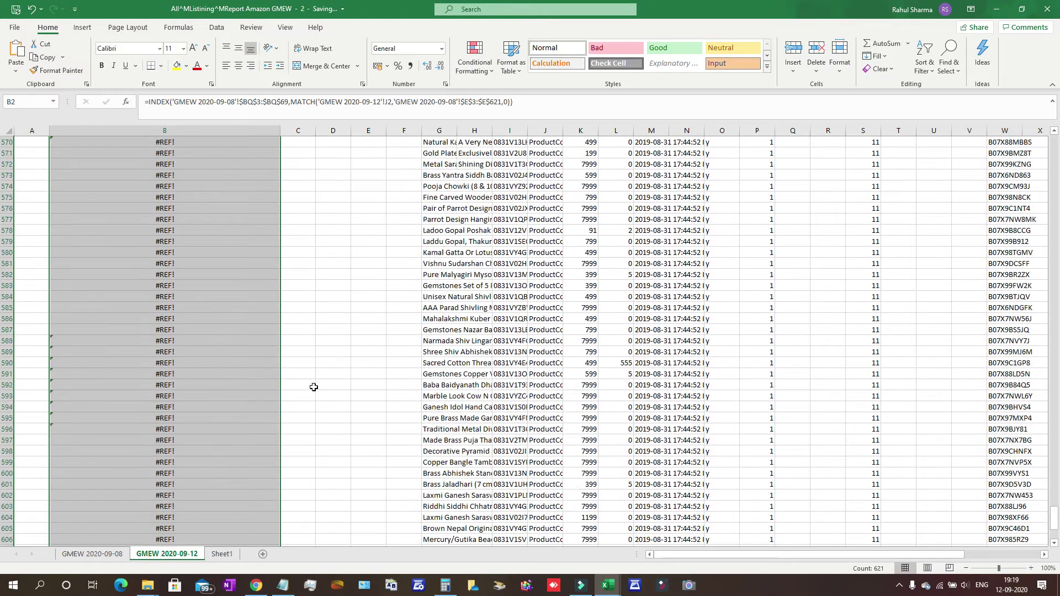
pyautogui.scroll(20, 318, 376)
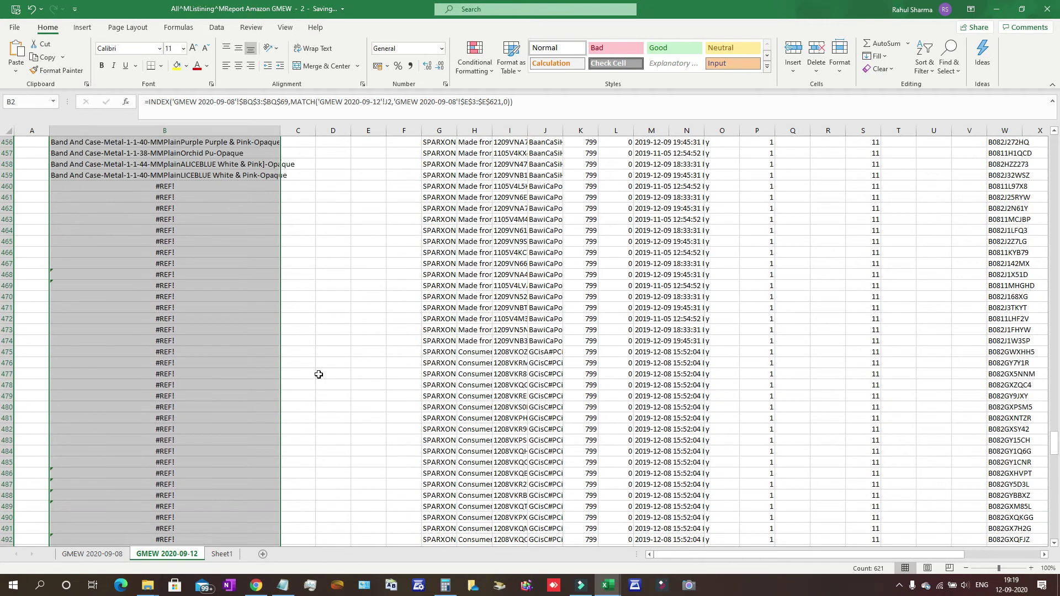
pyautogui.scroll(-6, 319, 375)
pyautogui.scroll(20, 319, 374)
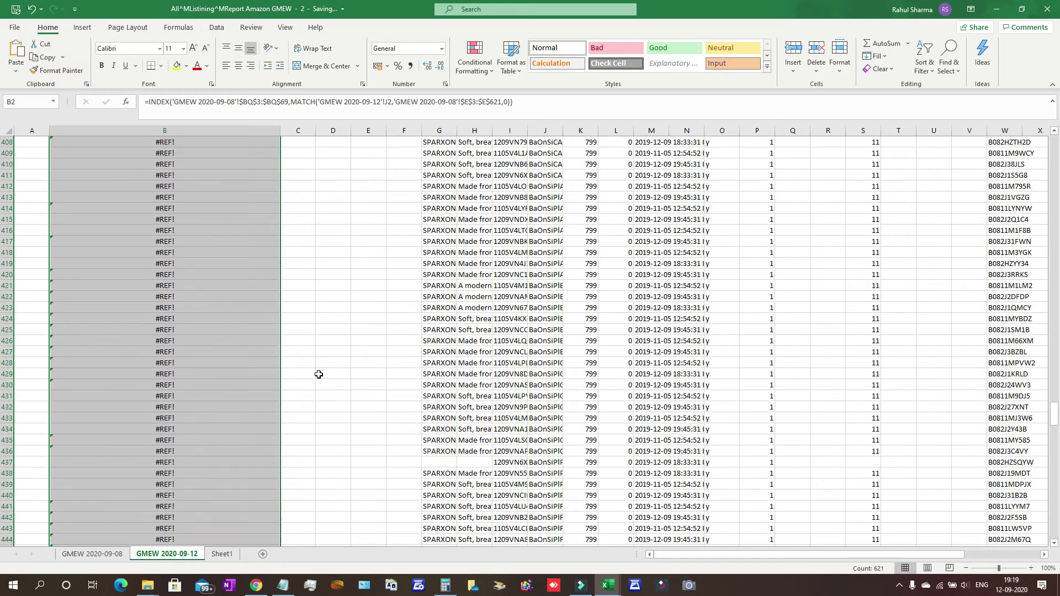
# Review the column B lookup results across the GMEW 2020-09-12 listing rows, checking which rows return a UPC and which return errors.
pyautogui.scroll(20, 323, 369)
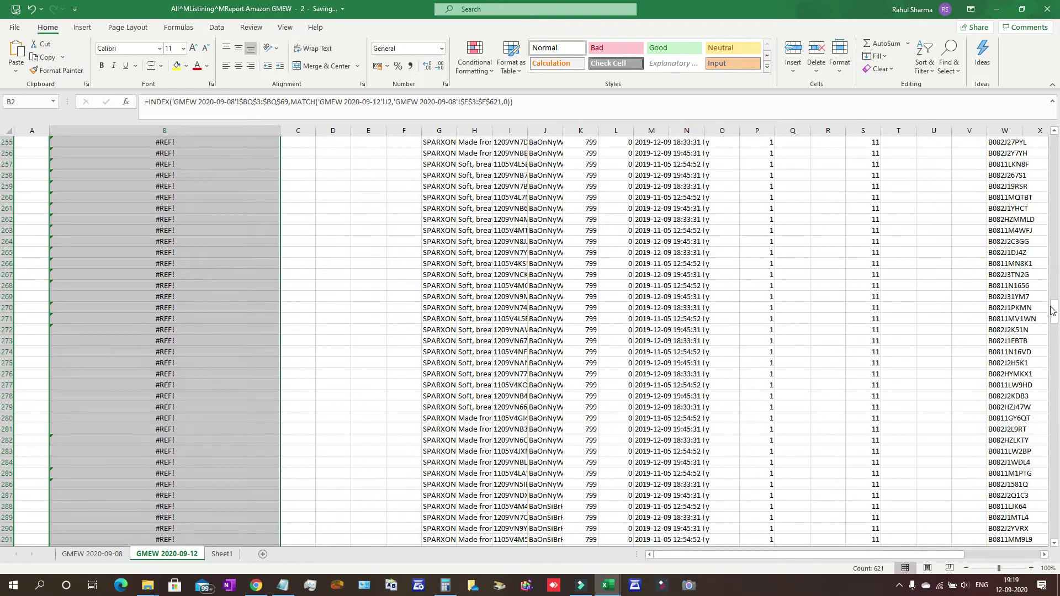
pyautogui.moveTo(1055, 314); pyautogui.dragTo(1013, 148)
pyautogui.click(348, 376)
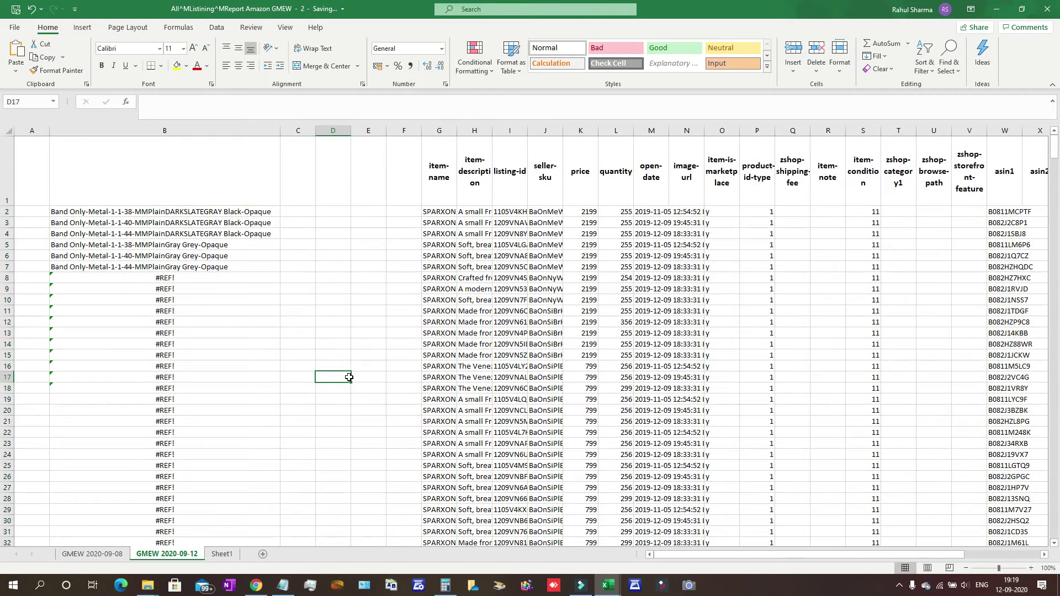
pyautogui.scroll(-5, 349, 376)
pyautogui.scroll(-20, 349, 376)
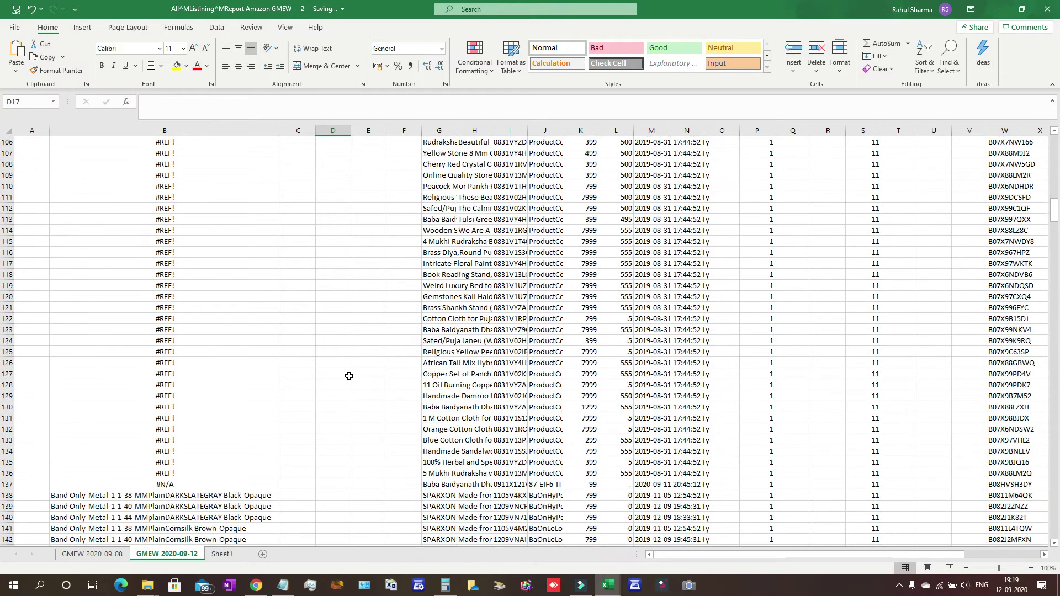
pyautogui.scroll(-11, 349, 377)
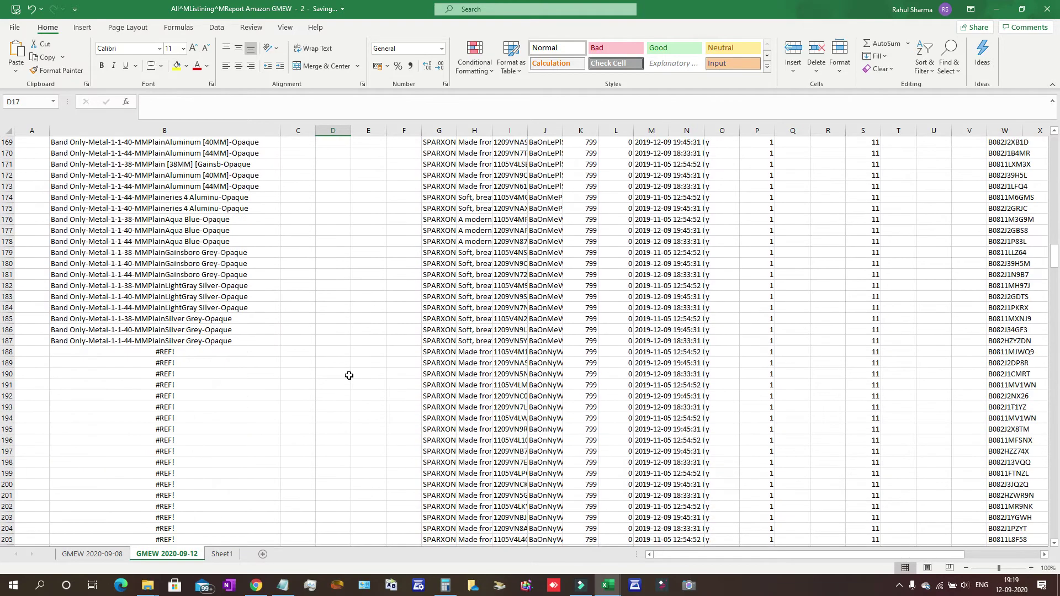
pyautogui.scroll(6, 349, 376)
pyautogui.click(177, 371)
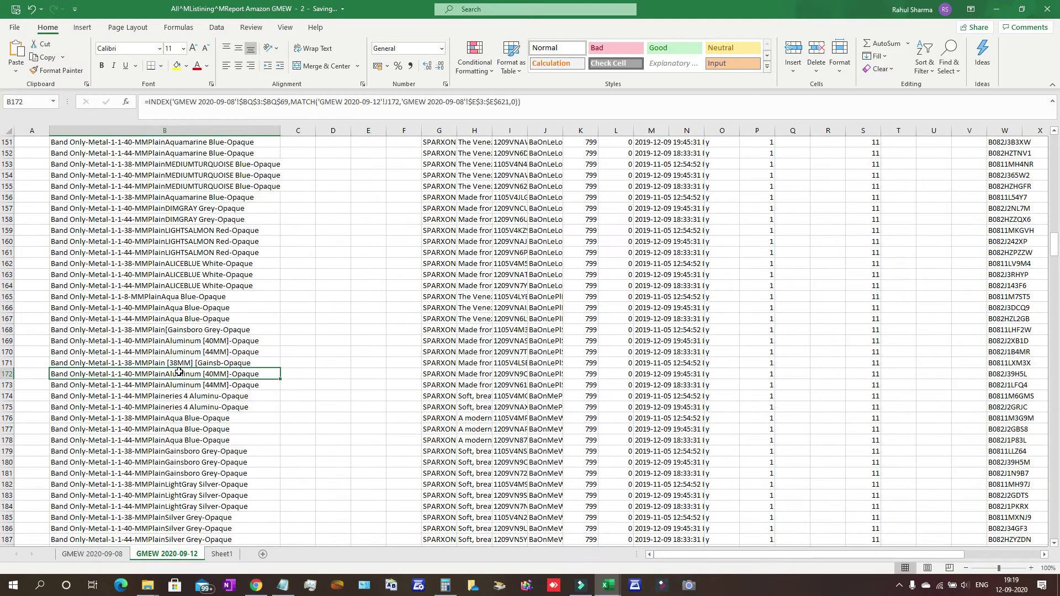
pyautogui.hotkey('ctrl', 'Up')
pyautogui.press('Up')
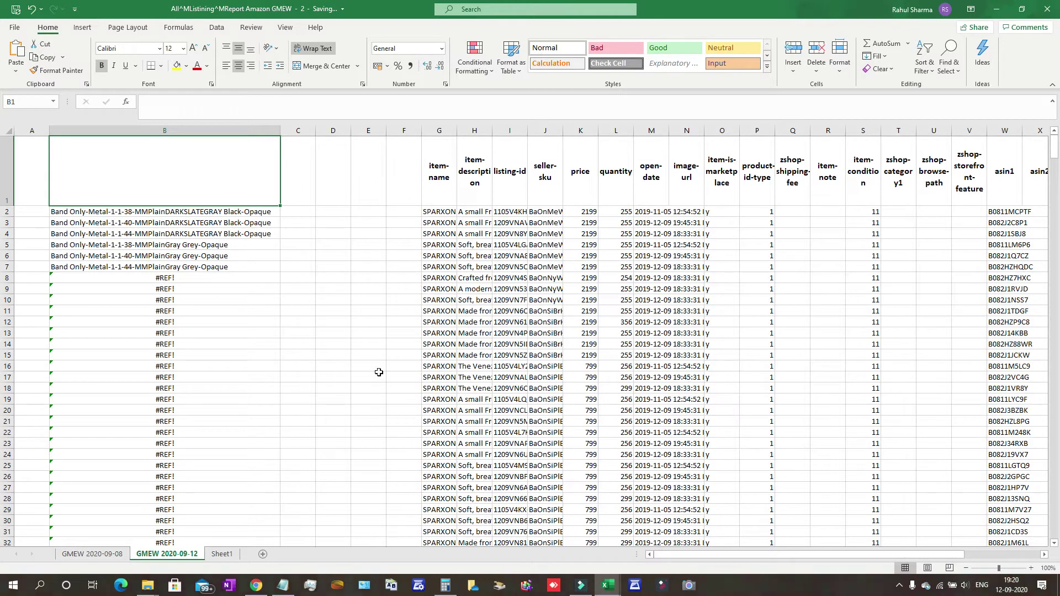
pyautogui.click(358, 368)
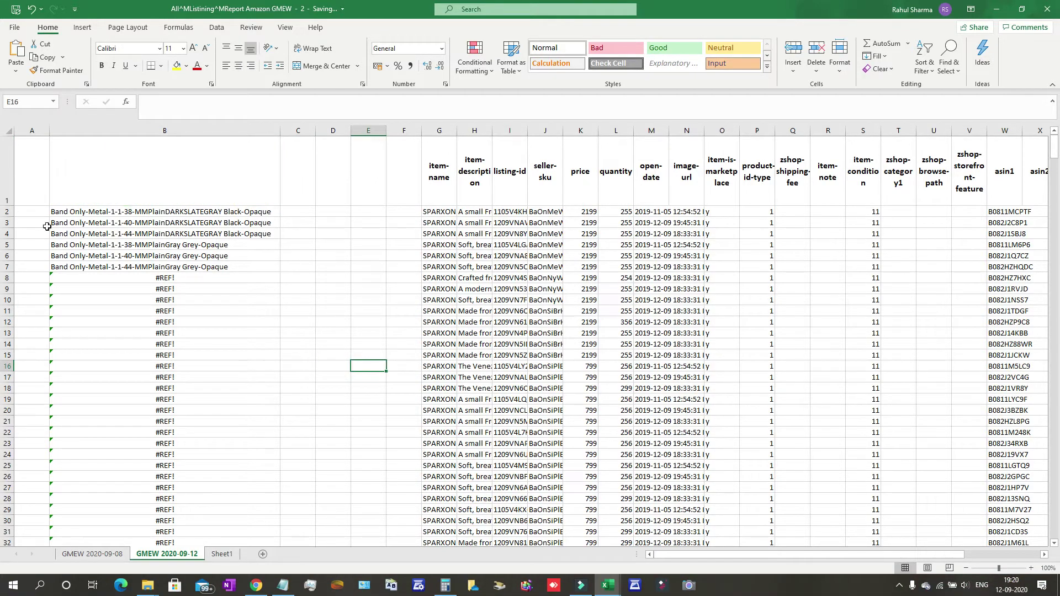
# Enter "UPC Final" as the header of the lookup column in cell B1.
pyautogui.click(24, 181)
pyautogui.click(109, 166)
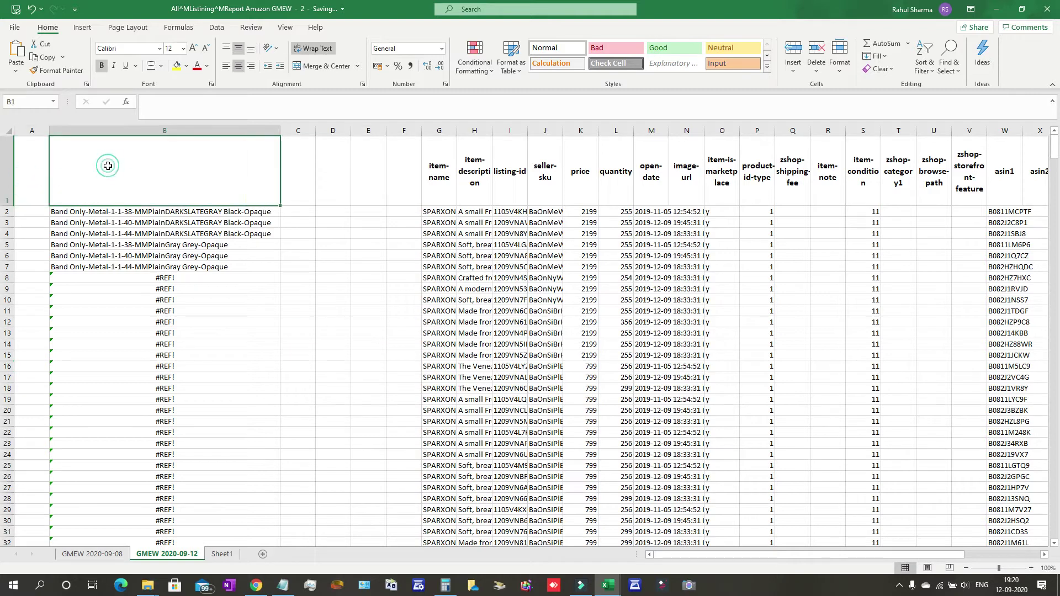
pyautogui.write('UP')
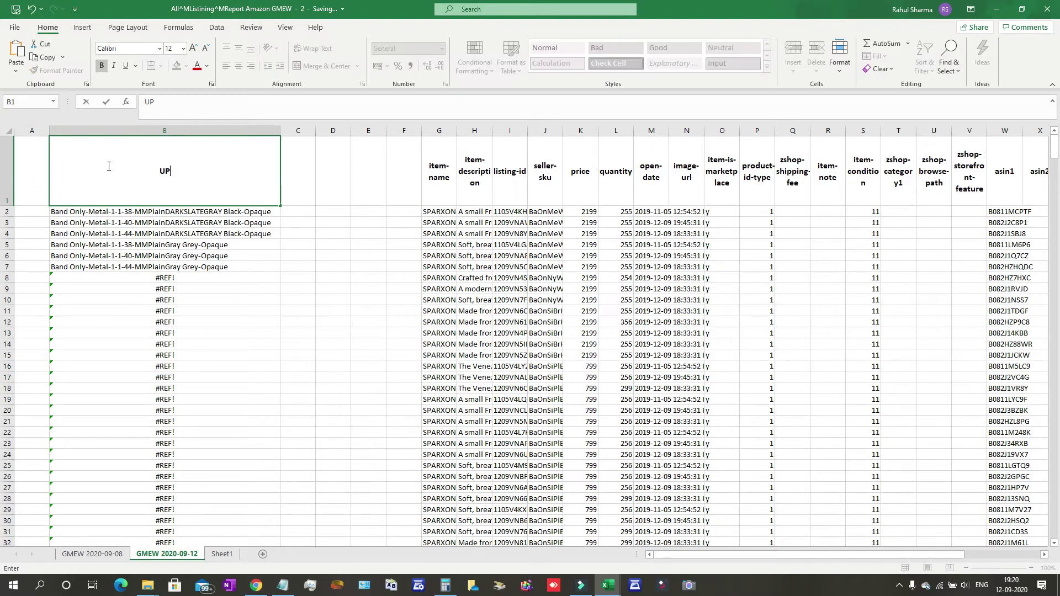
pyautogui.write('C Final')
pyautogui.press('Return')
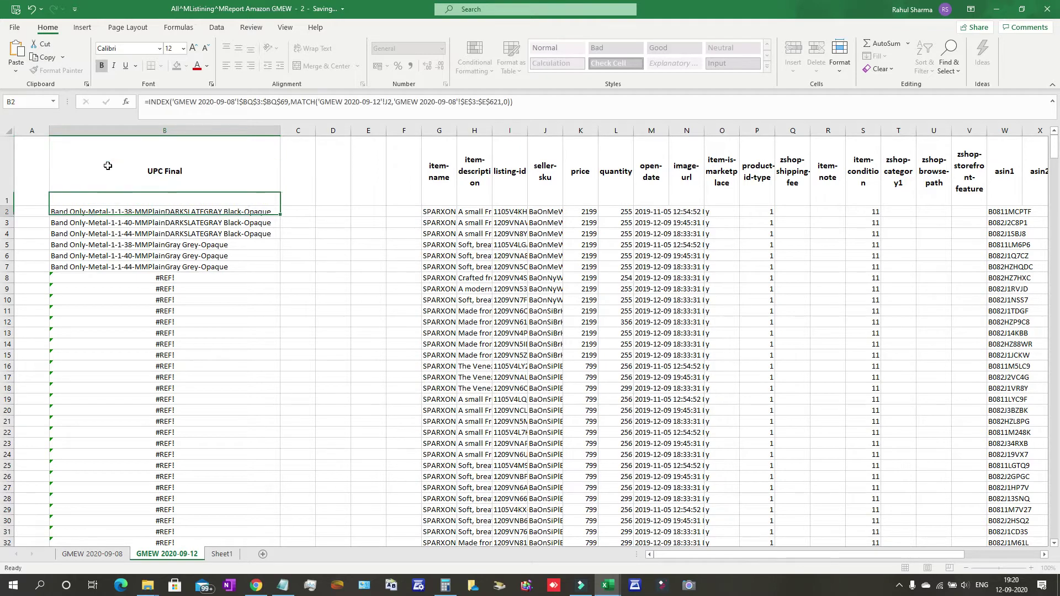
pyautogui.click(528, 336)
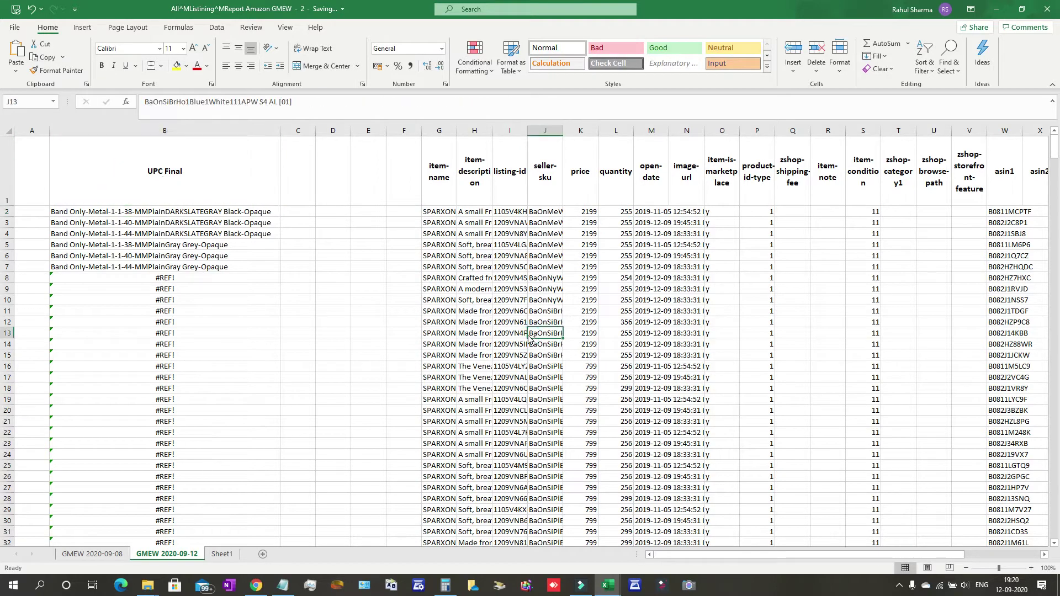
pyautogui.hotkey('ctrl', 'a')
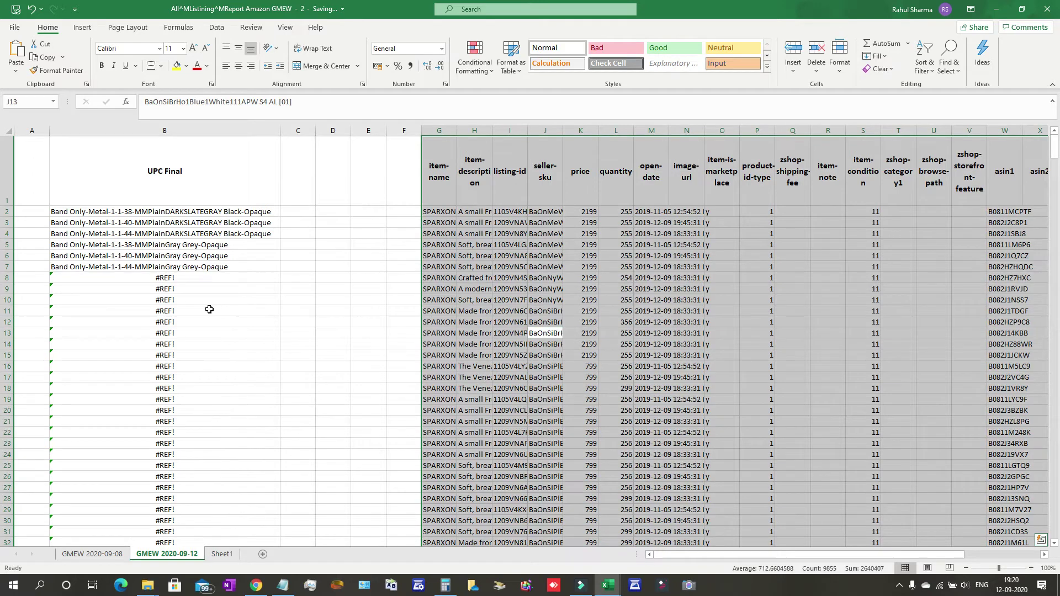
pyautogui.click(105, 231)
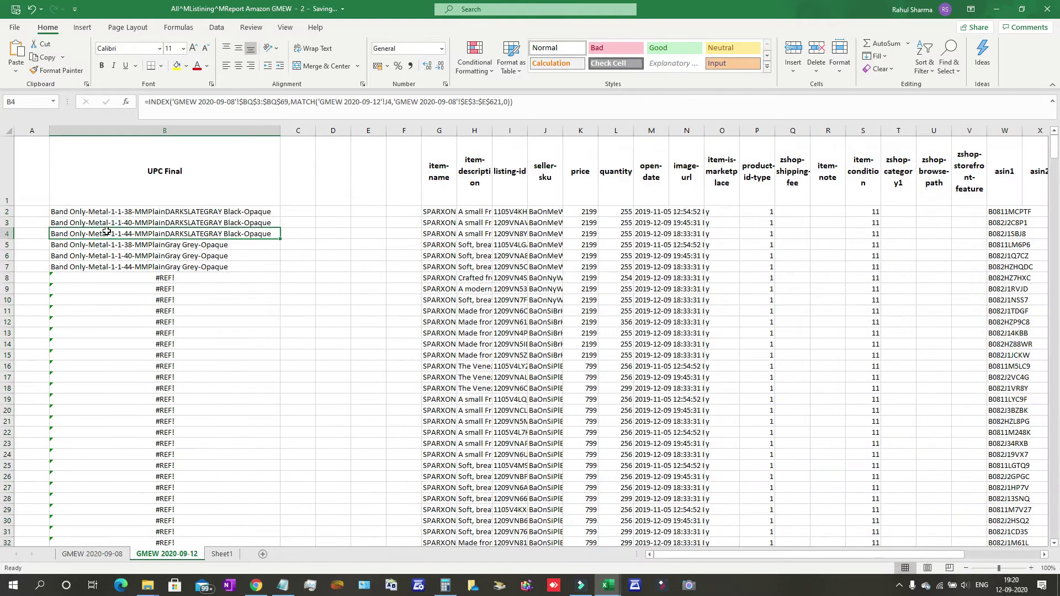
# Enter the placeholder header "A!" in A1 and C1, and fill it across from C1 through F1.
pyautogui.click(36, 171)
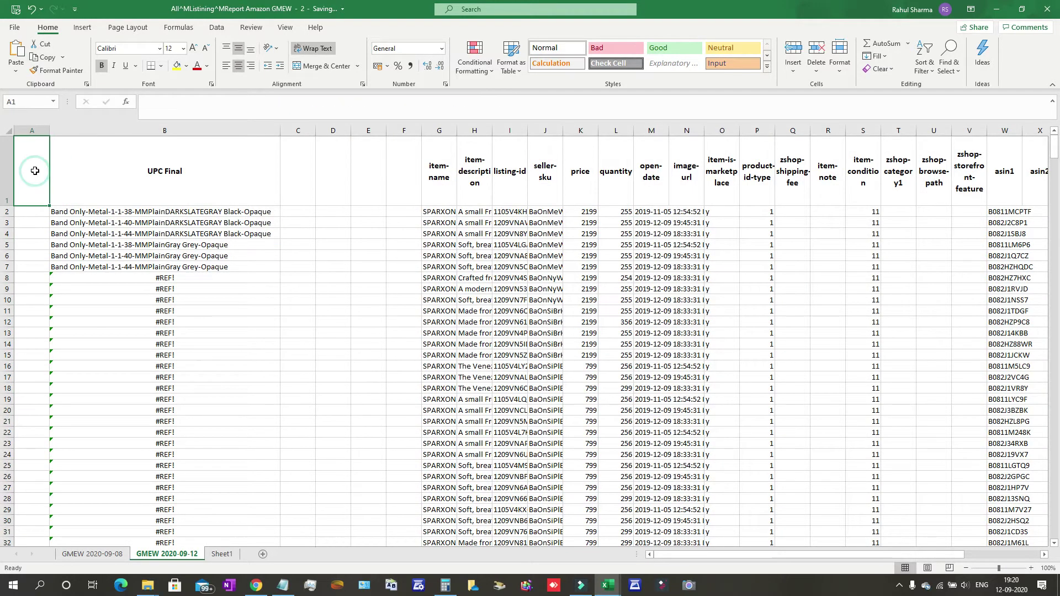
pyautogui.write('A!')
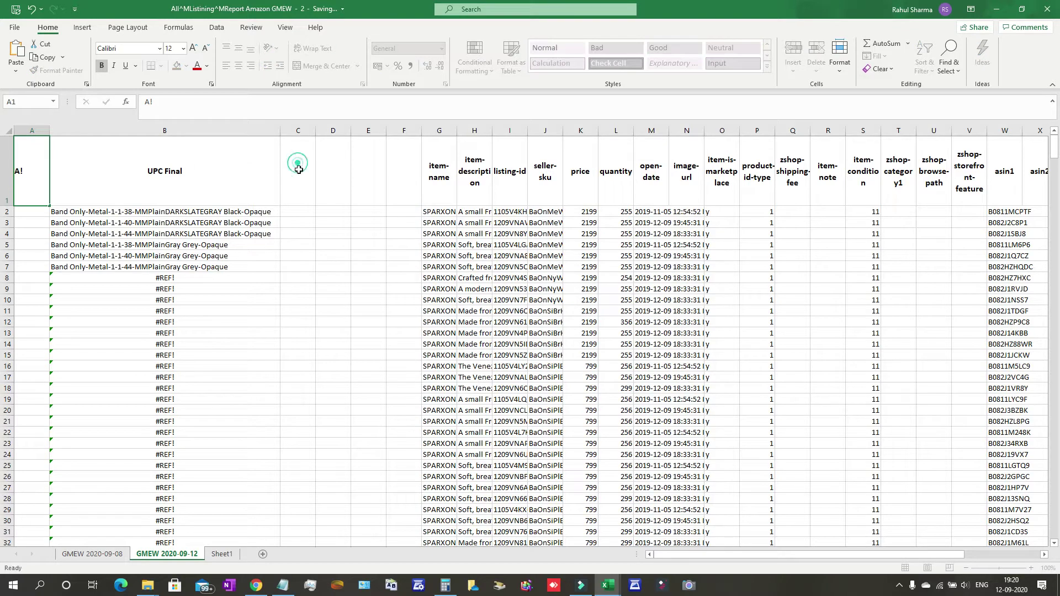
pyautogui.click(290, 165)
pyautogui.write('A!')
pyautogui.moveTo(315, 205); pyautogui.dragTo(406, 206)
# Select the whole data range, including the placeholder columns, and turn on filters for its header row.
pyautogui.click(369, 300)
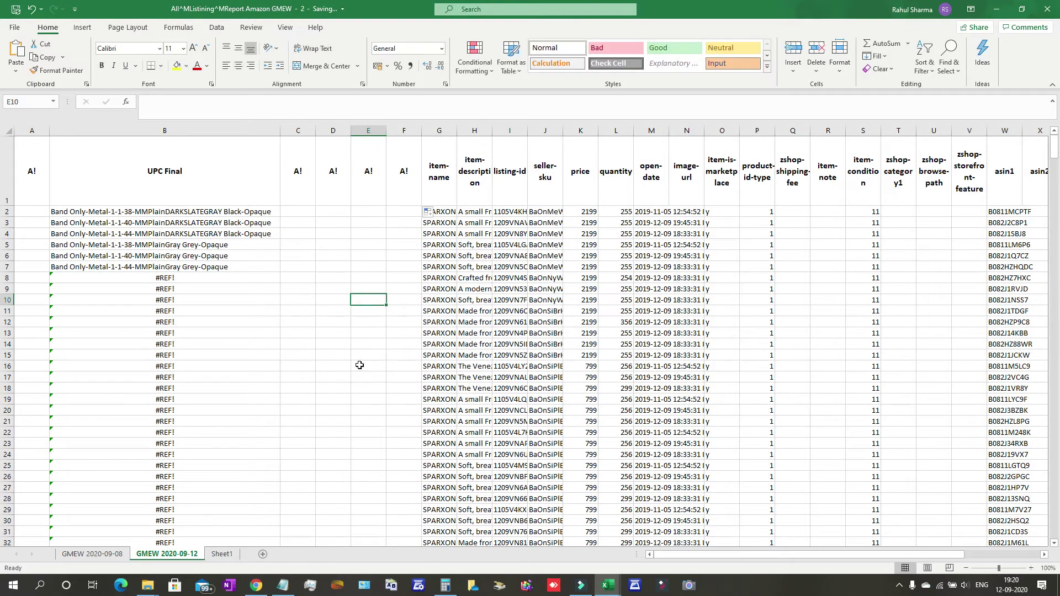
pyautogui.hotkey('ctrl', 'a')
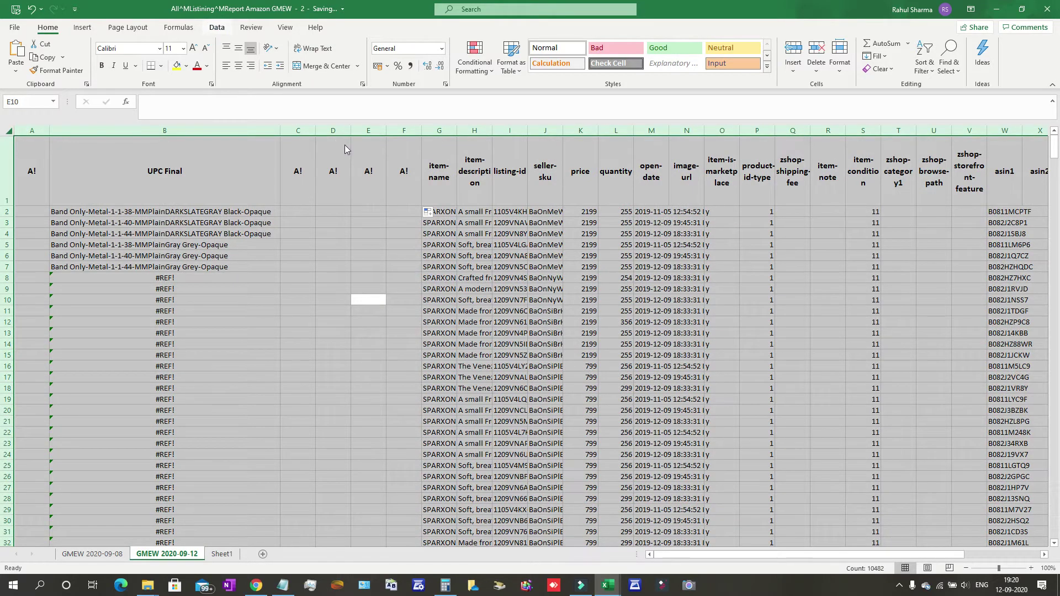
pyautogui.click(216, 27)
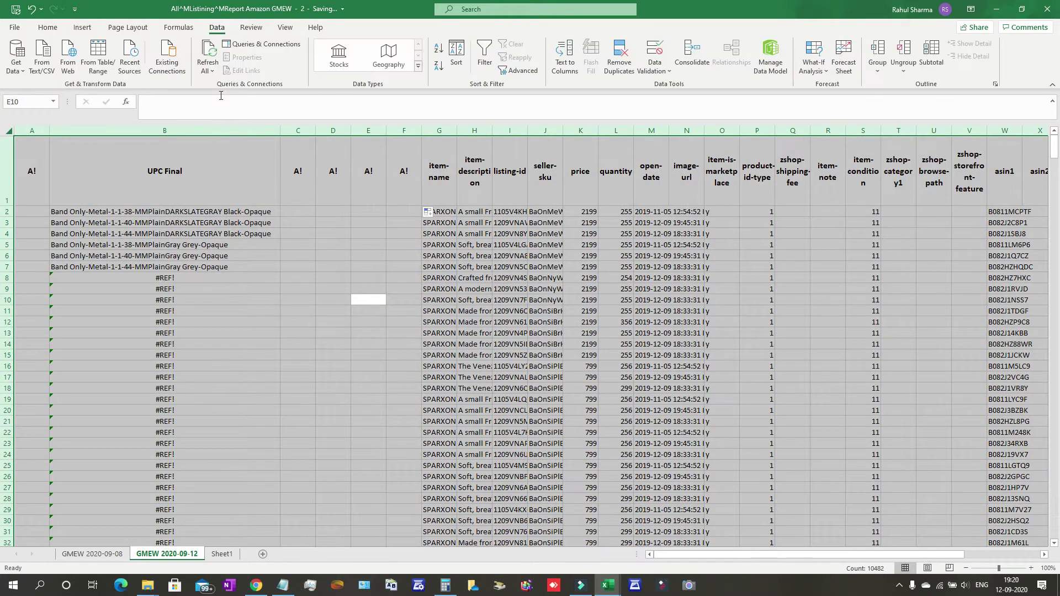
pyautogui.click(484, 55)
pyautogui.click(487, 262)
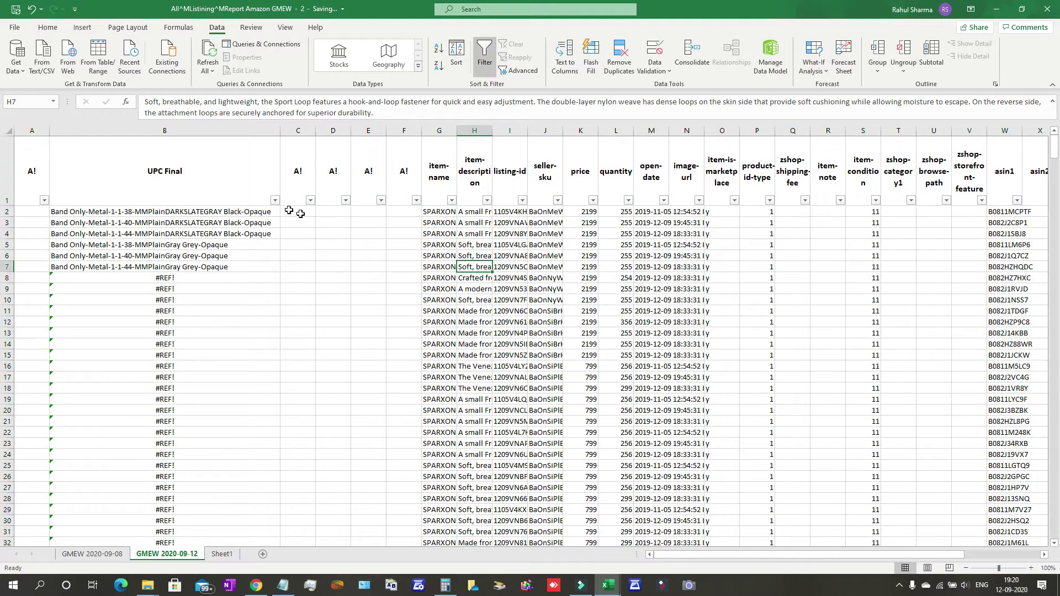
# Filter the UPC Final column to exclude the #REF! values.
pyautogui.click(275, 200)
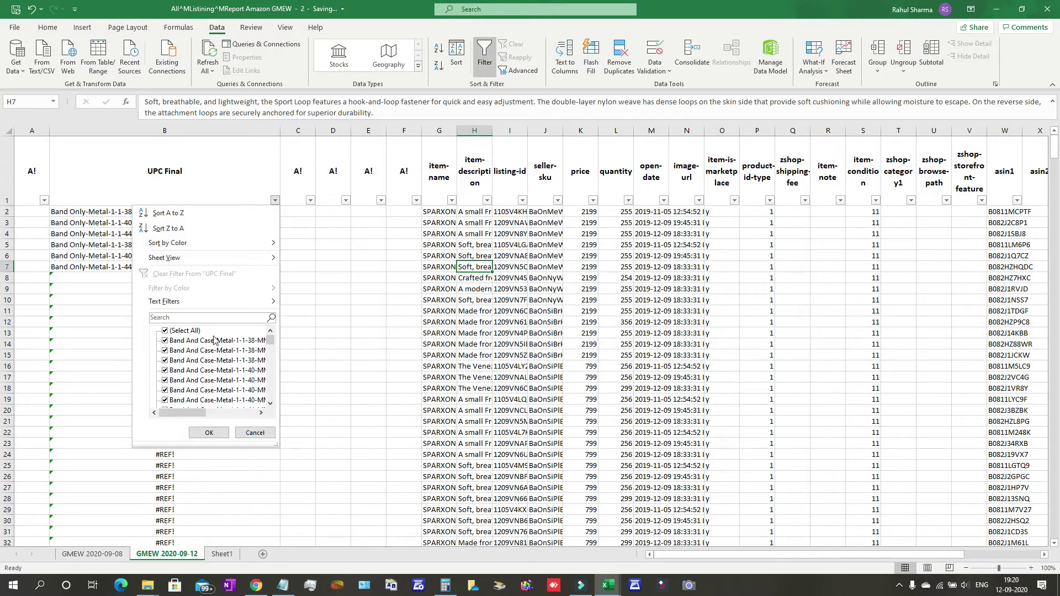
pyautogui.moveTo(270, 341); pyautogui.dragTo(271, 395)
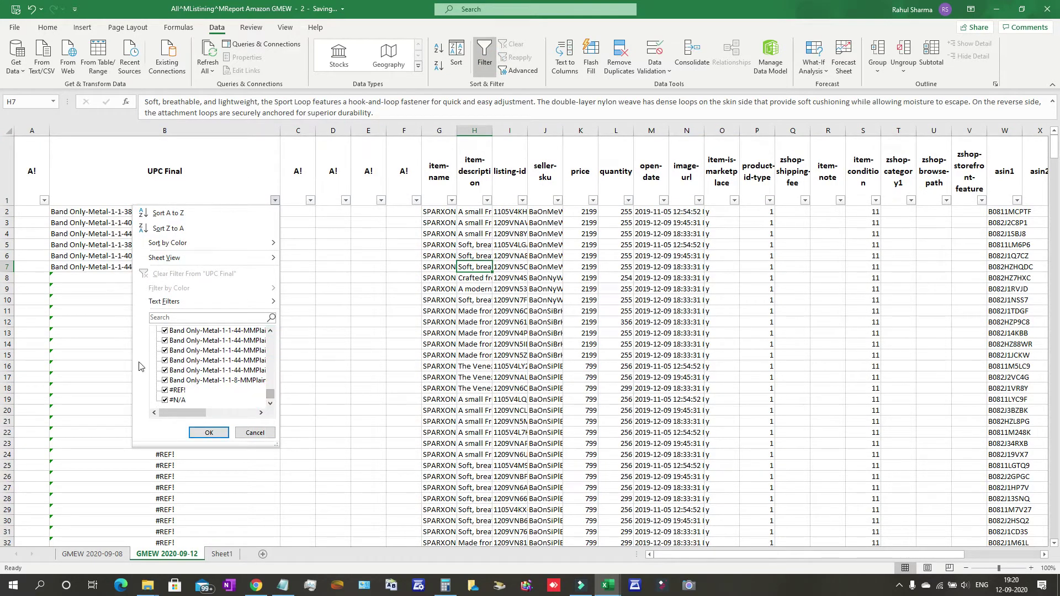
pyautogui.click(176, 391)
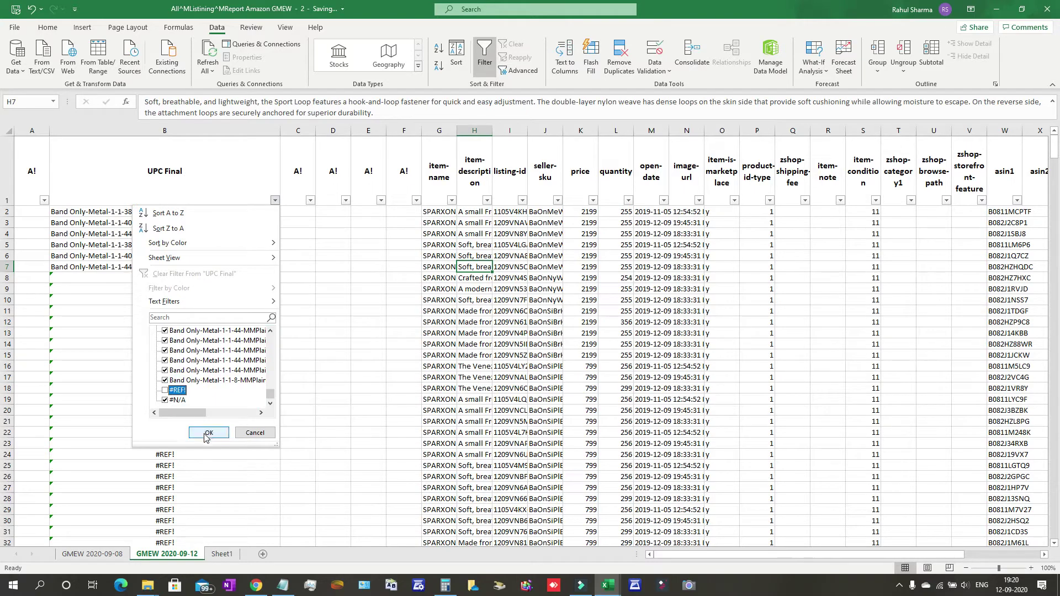
pyautogui.click(207, 433)
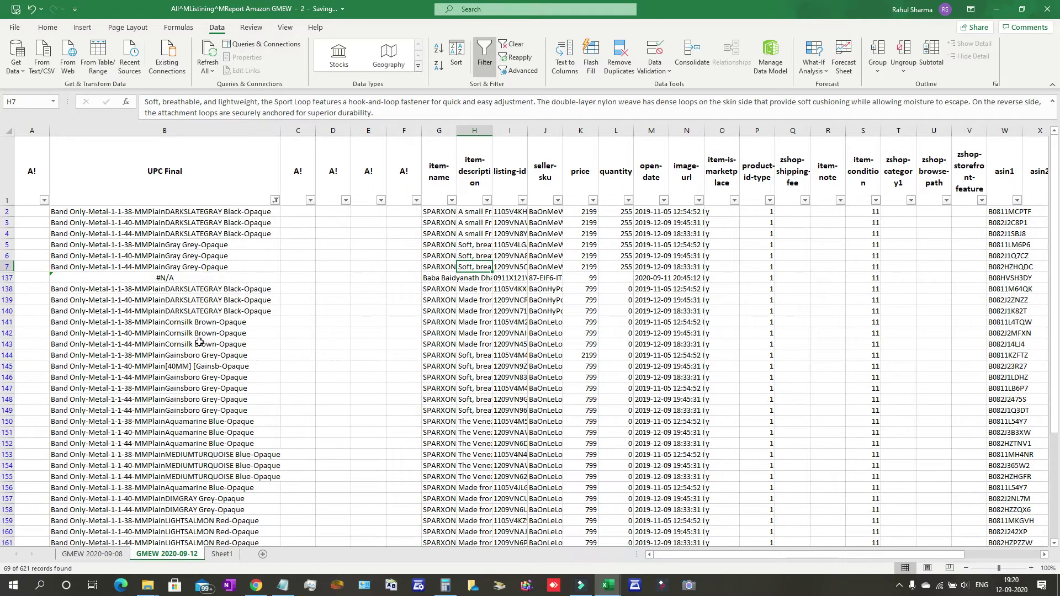
# Review the listings left after filtering, and include all values again in the UPC Final filter.
pyautogui.scroll(-3, 228, 376)
pyautogui.scroll(3, 229, 378)
pyautogui.scroll(-15, 254, 354)
pyautogui.scroll(5, 254, 353)
pyautogui.scroll(5, 254, 353)
pyautogui.scroll(-5, 254, 354)
pyautogui.scroll(10, 254, 354)
pyautogui.scroll(2, 253, 352)
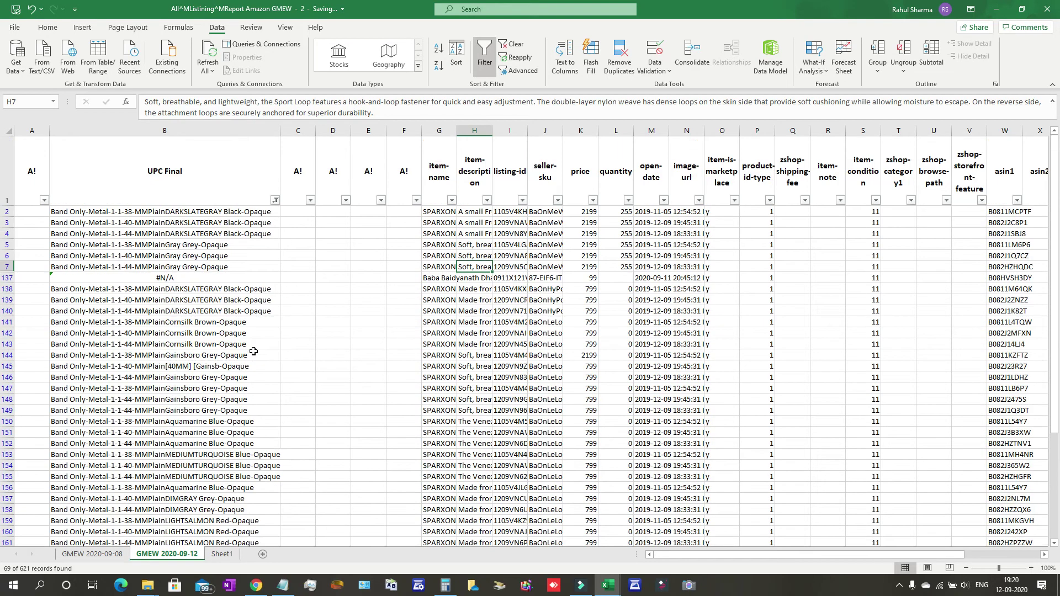
pyautogui.click(274, 200)
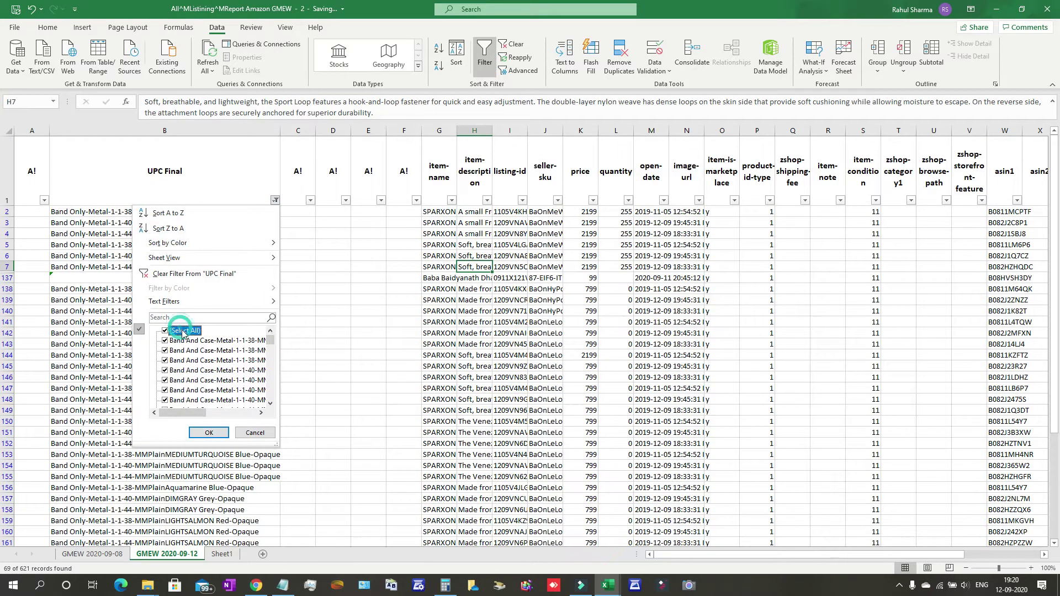
pyautogui.click(206, 432)
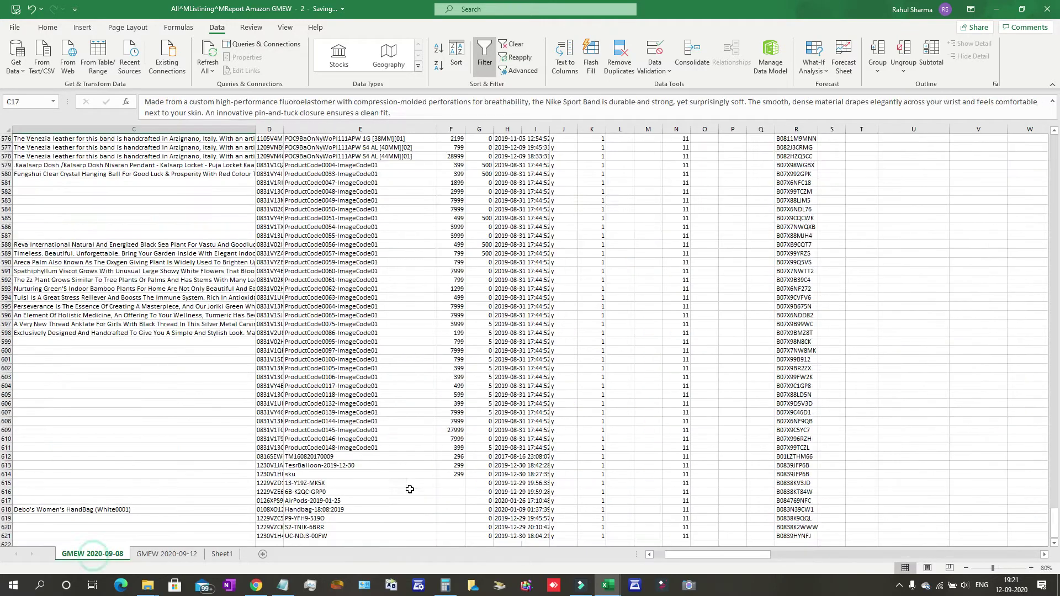
# Go to the GMEW 2020-09-08 sheet in the workbook's other window and bring the Final UPC column into view.
pyautogui.click(94, 555)
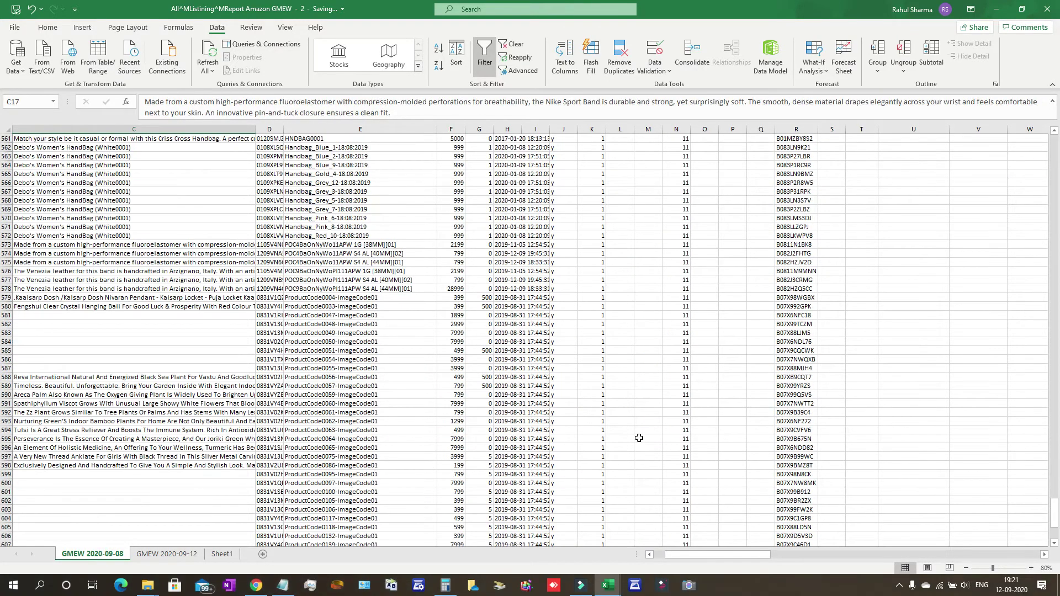
pyautogui.scroll(19, 639, 438)
pyautogui.moveTo(615, 588)
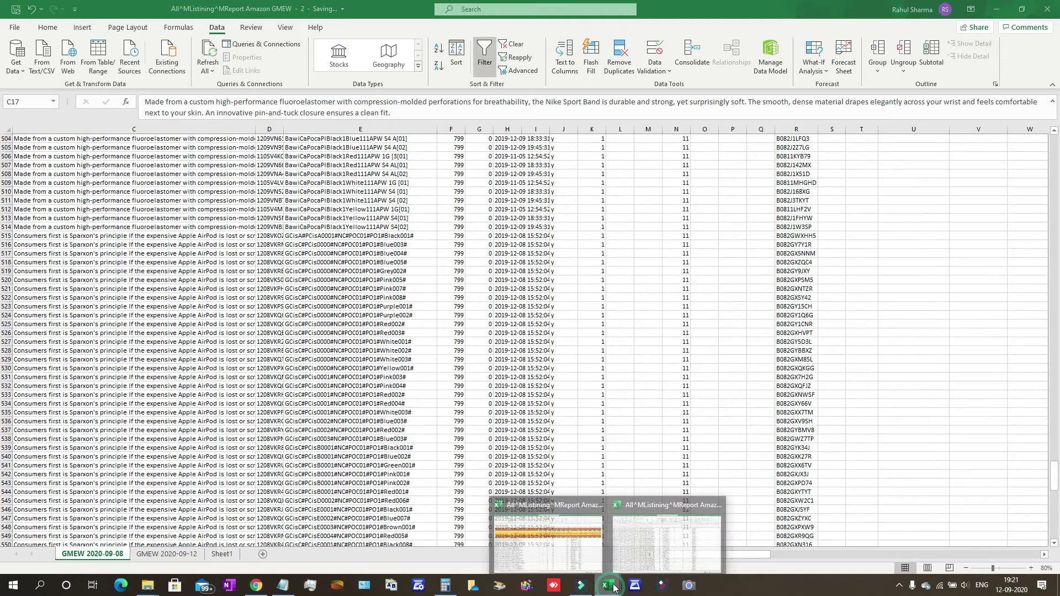
pyautogui.moveTo(547, 533)
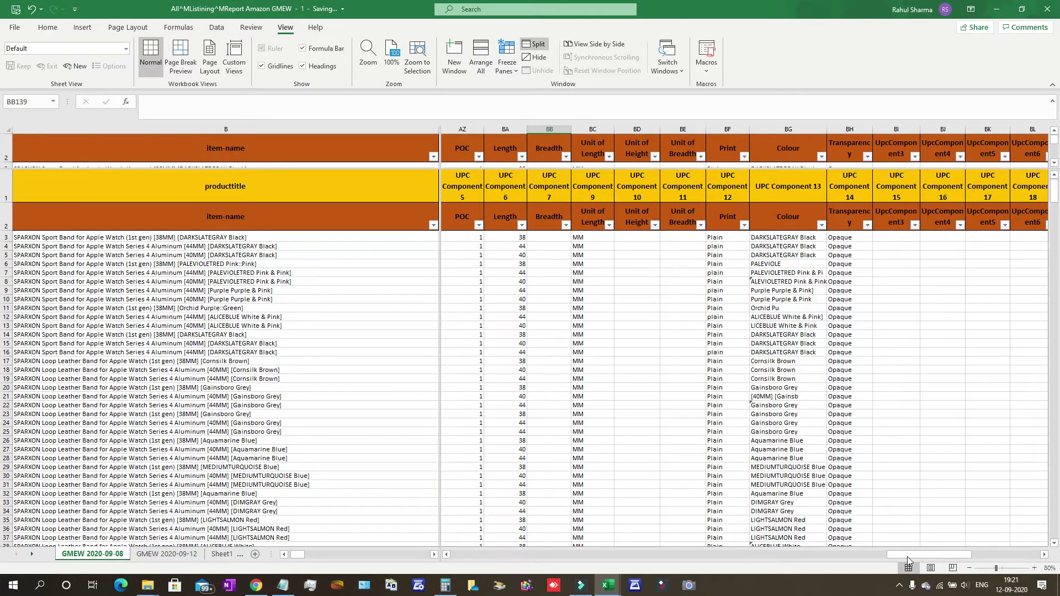
pyautogui.click(1044, 556)
pyautogui.click(1043, 555)
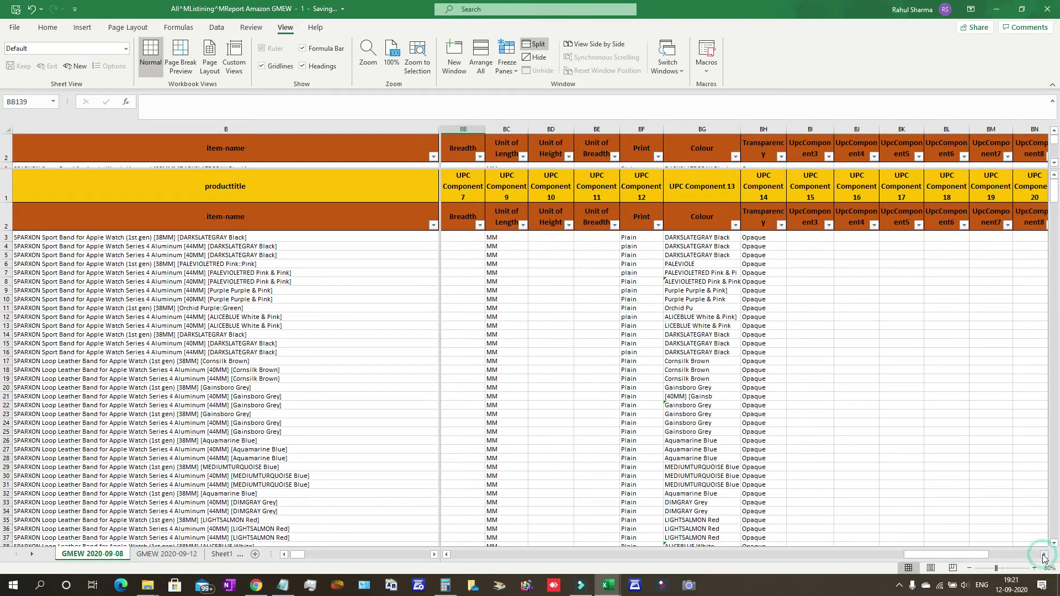
pyautogui.click(1044, 555)
pyautogui.click(1044, 556)
pyautogui.click(1044, 555)
pyautogui.click(1044, 556)
pyautogui.click(1044, 555)
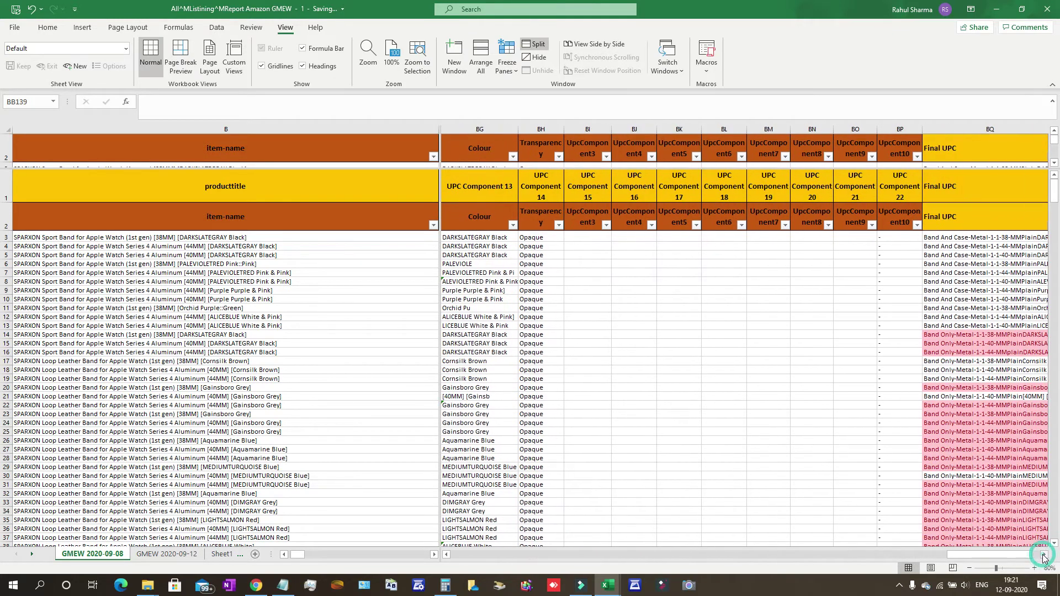
pyautogui.click(1044, 555)
pyautogui.click(1044, 555)
pyautogui.click(1044, 555)
# Examine how far down the listings the Final UPC column is filled on the GMEW 2020-09-08 sheet.
pyautogui.moveTo(967, 560); pyautogui.dragTo(928, 560)
pyautogui.moveTo(912, 555); pyautogui.dragTo(983, 548)
pyautogui.scroll(-5, 981, 388)
pyautogui.scroll(-7, 981, 388)
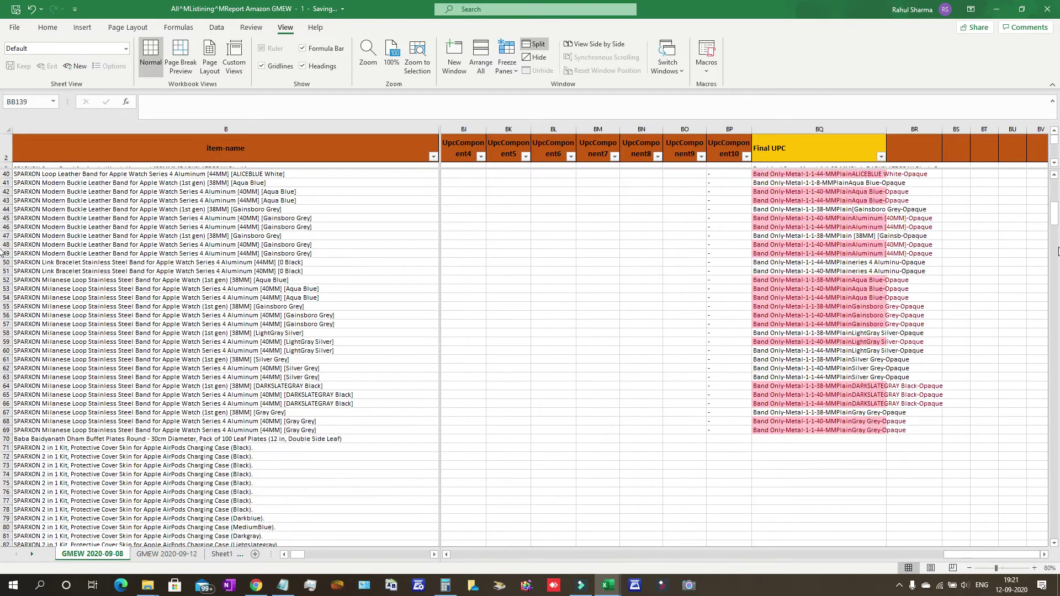
pyautogui.moveTo(1055, 220); pyautogui.dragTo(1054, 183)
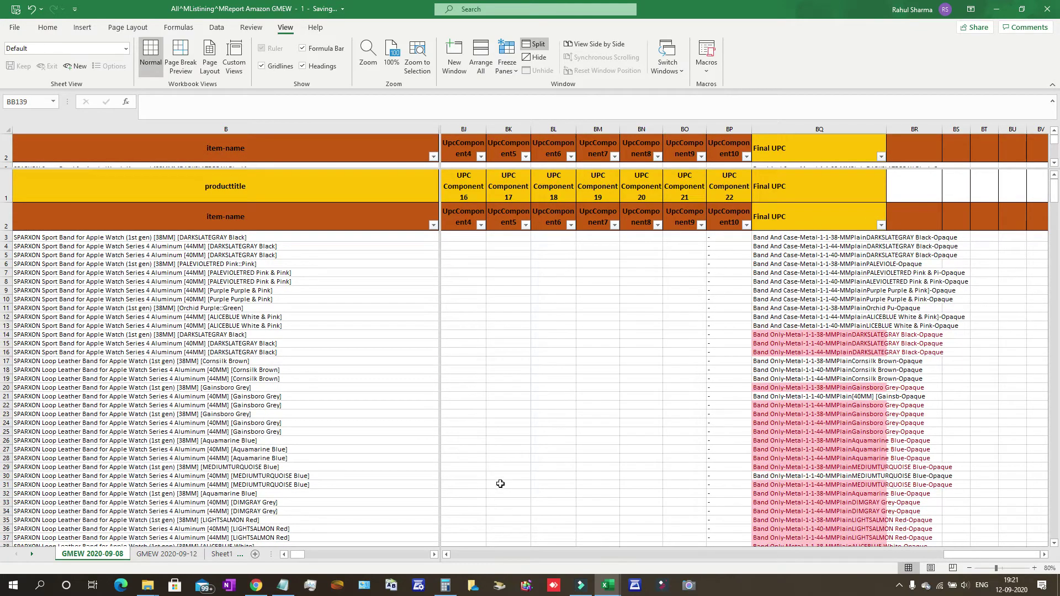
# Examine the UPC component columns from Transparency back to Product Category on the GMEW 2020-09-08 sheet.
pyautogui.click(446, 555)
pyautogui.click(446, 554)
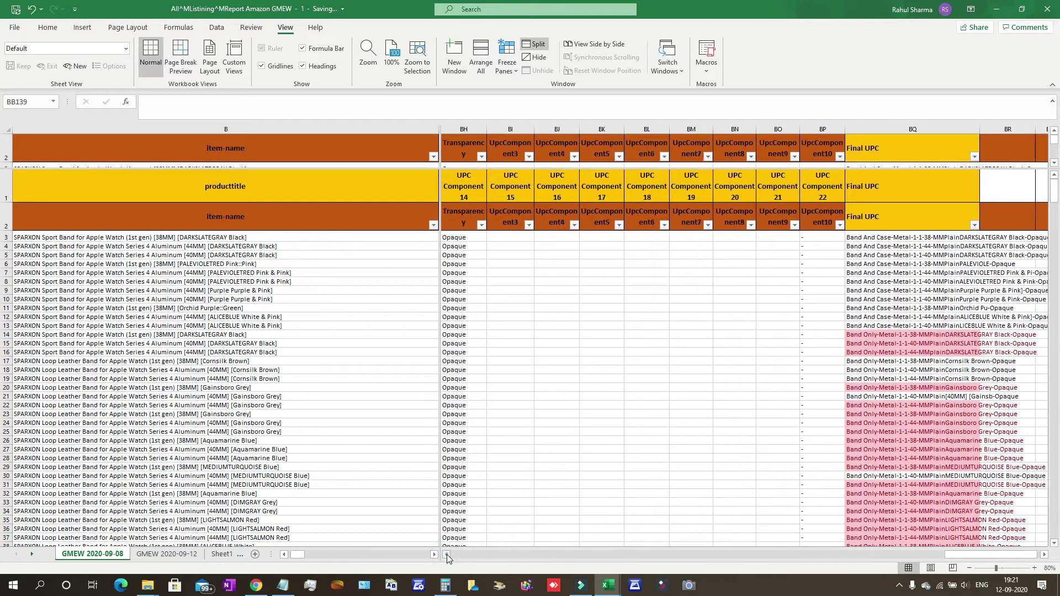
pyautogui.click(446, 554)
pyautogui.click(446, 554)
pyautogui.click(447, 554)
pyautogui.click(446, 554)
pyautogui.click(446, 555)
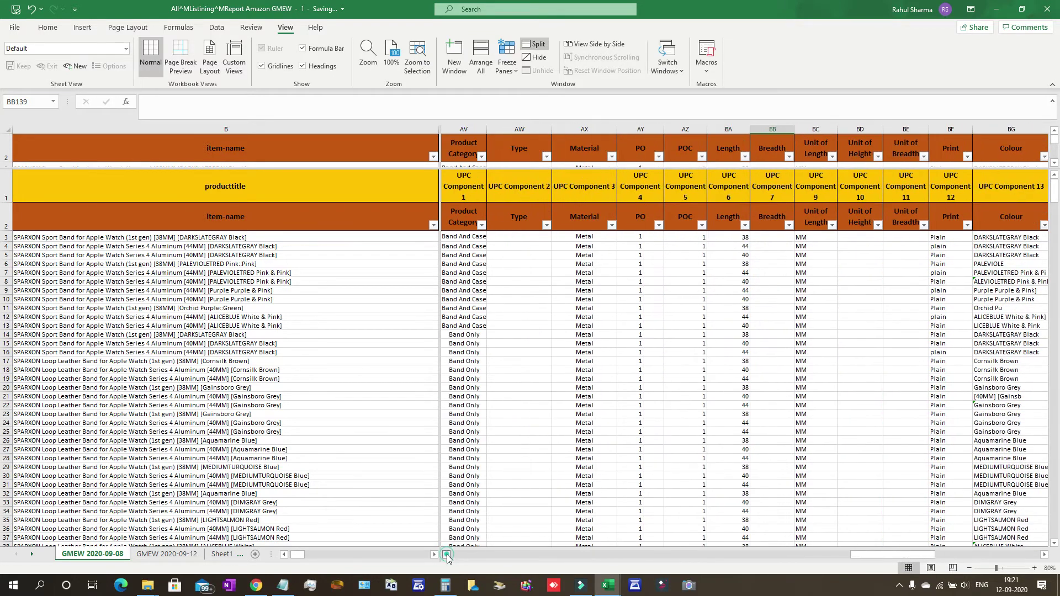
# Filter the Product Category column on the GMEW 2020-09-08 sheet to show only Puja Articles.
pyautogui.click(446, 554)
pyautogui.click(567, 224)
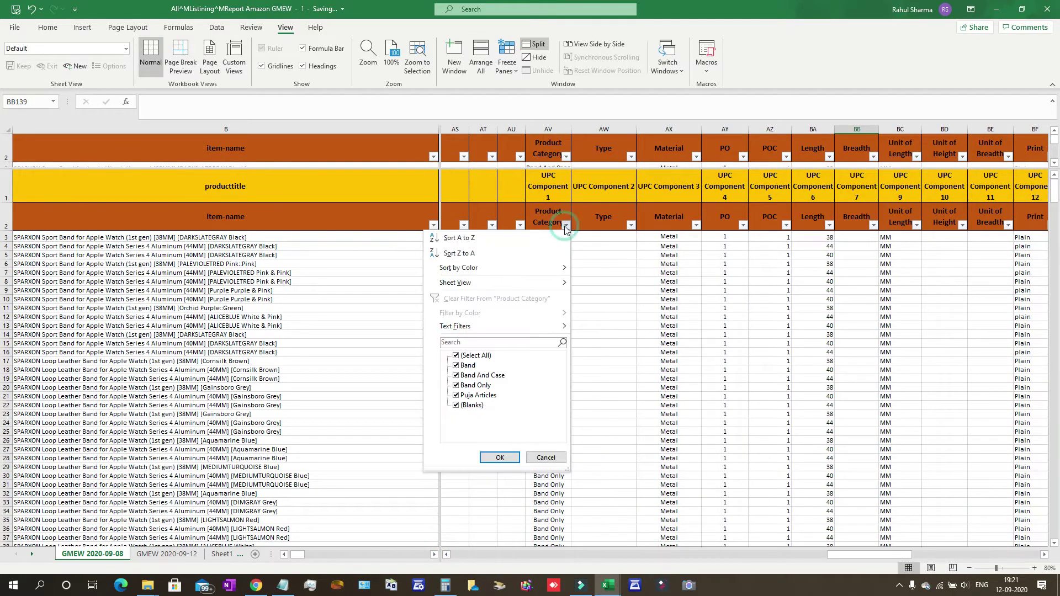
pyautogui.click(485, 357)
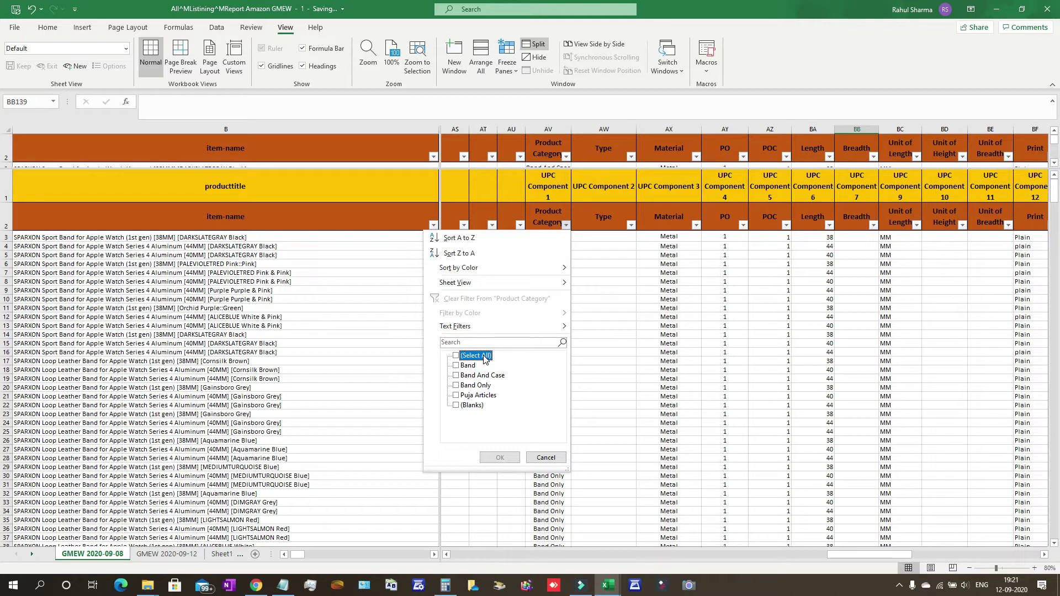
pyautogui.click(475, 385)
pyautogui.click(482, 375)
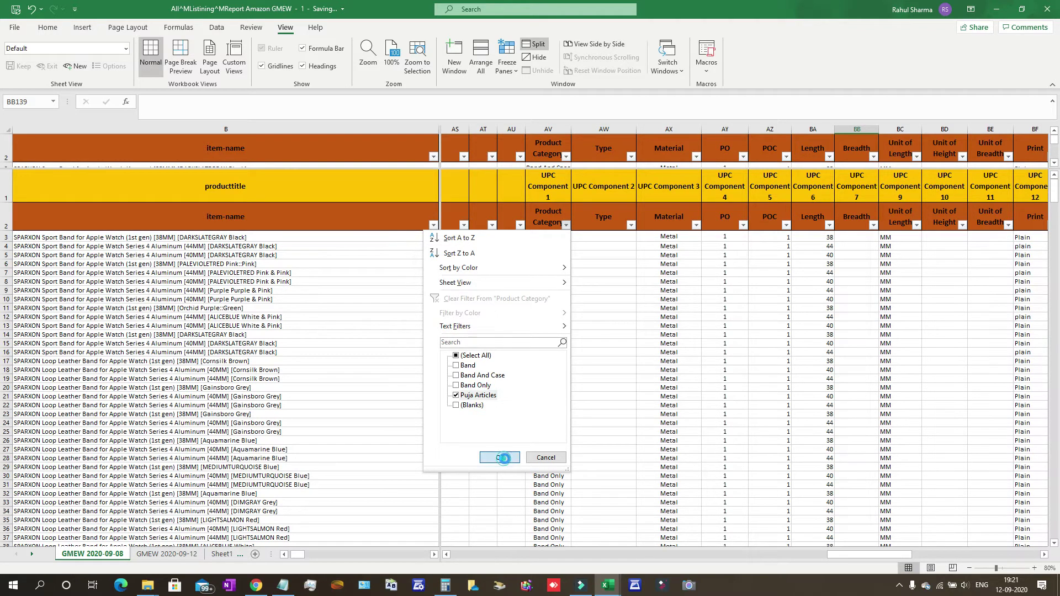
pyautogui.click(499, 457)
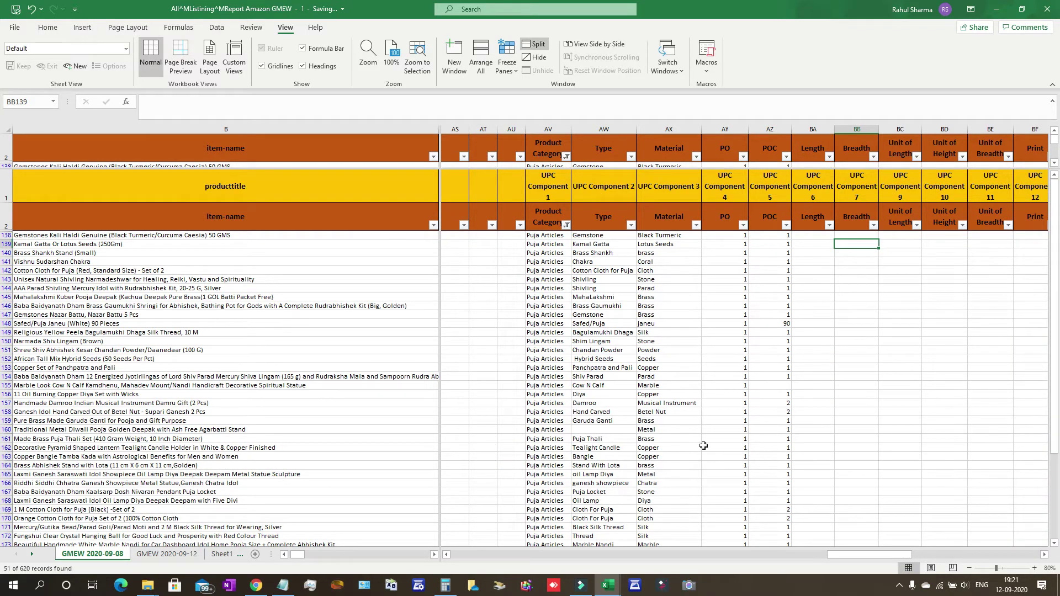
# Reduce the zoom to 70% and arrange the split panes so Product Category to Length shows beside the remaining UPC component columns.
pyautogui.click(1044, 556)
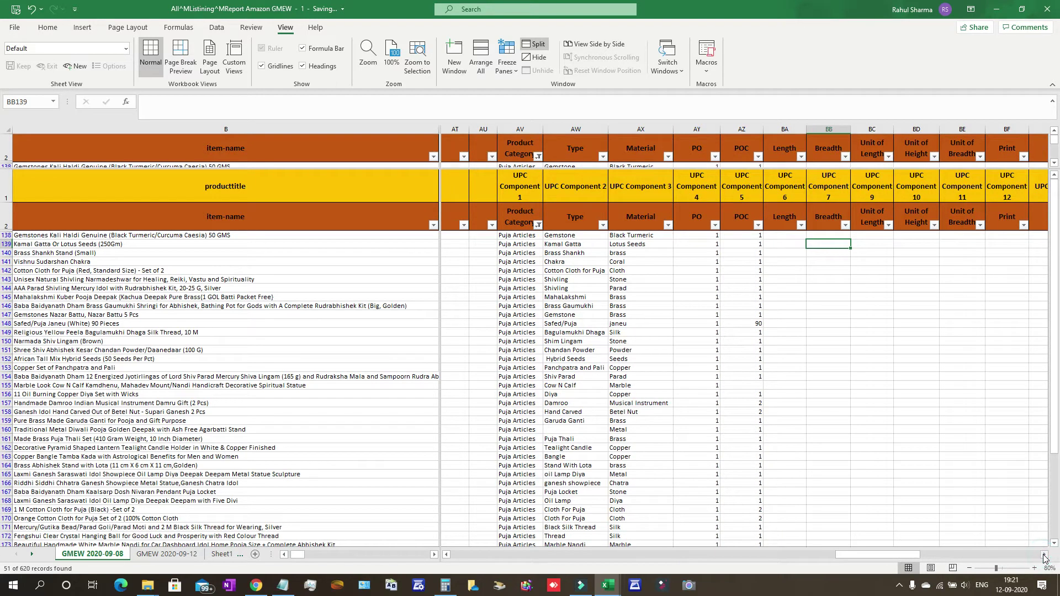
pyautogui.click(833, 236)
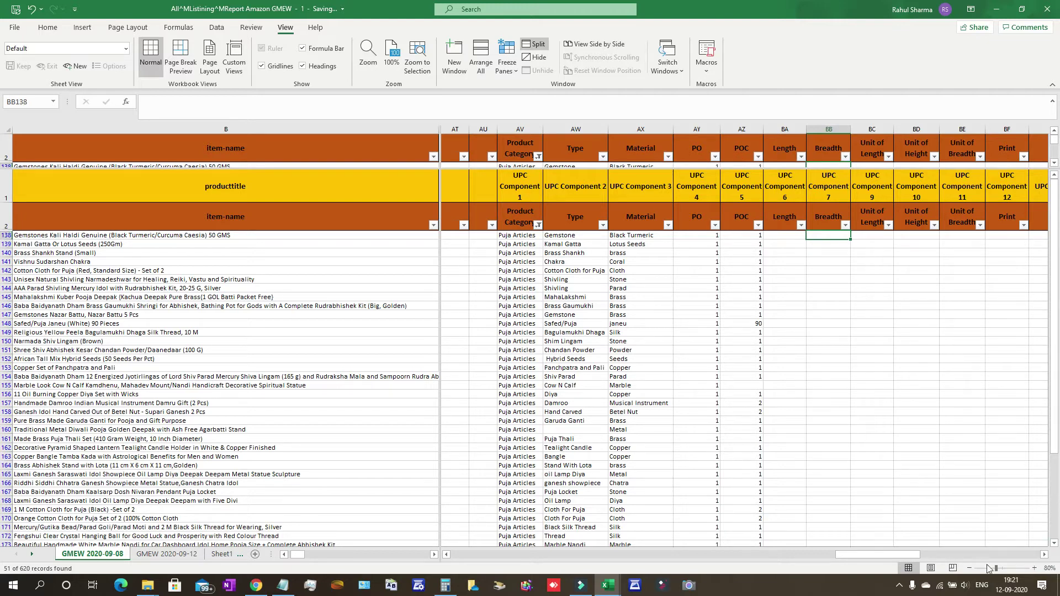
pyautogui.click(969, 569)
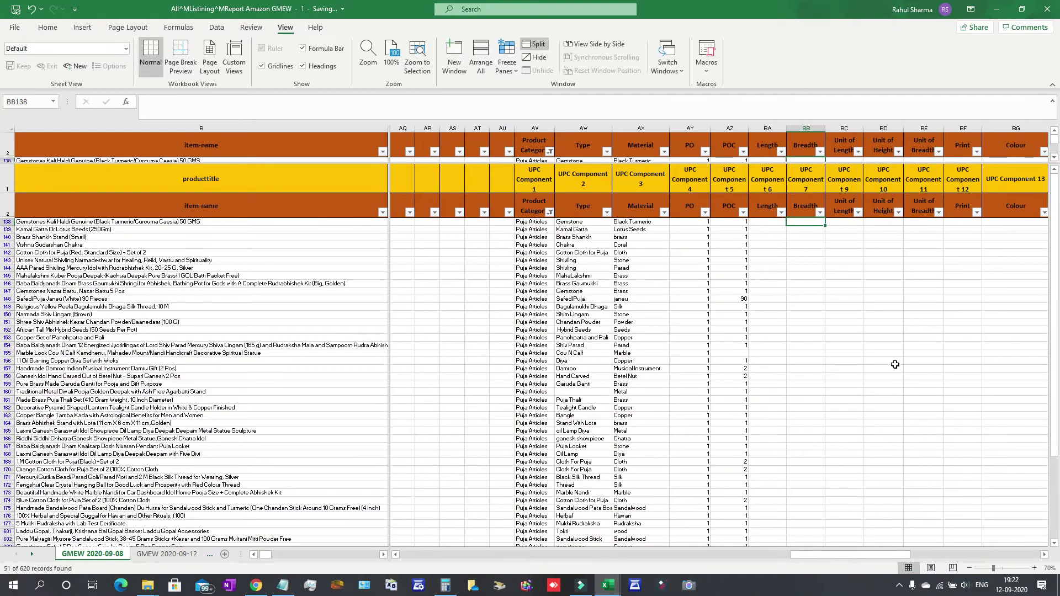
pyautogui.click(1045, 555)
pyautogui.click(1044, 555)
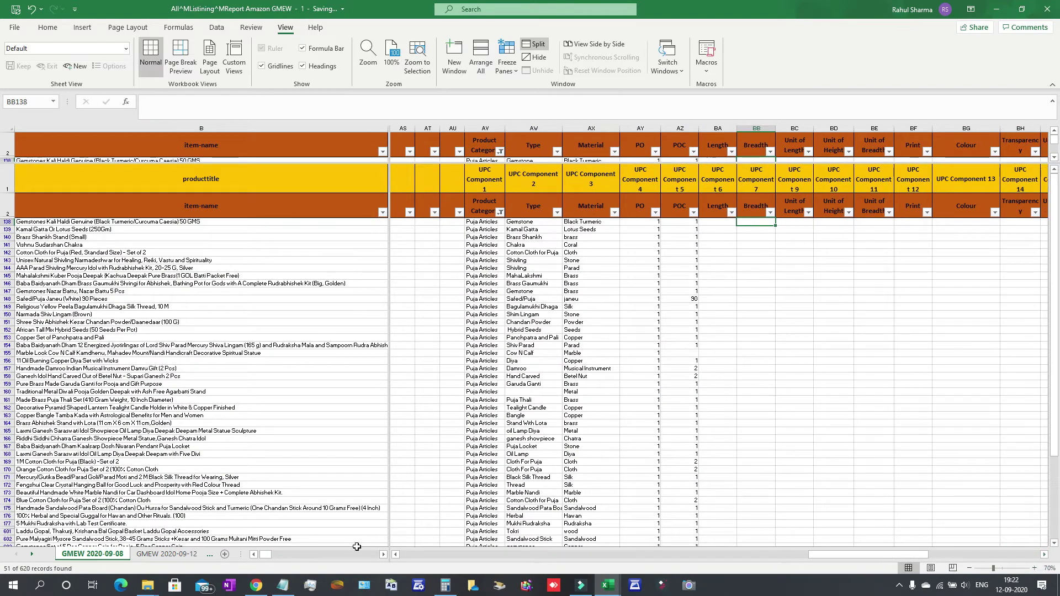
pyautogui.click(384, 554)
pyautogui.click(383, 555)
pyautogui.click(383, 554)
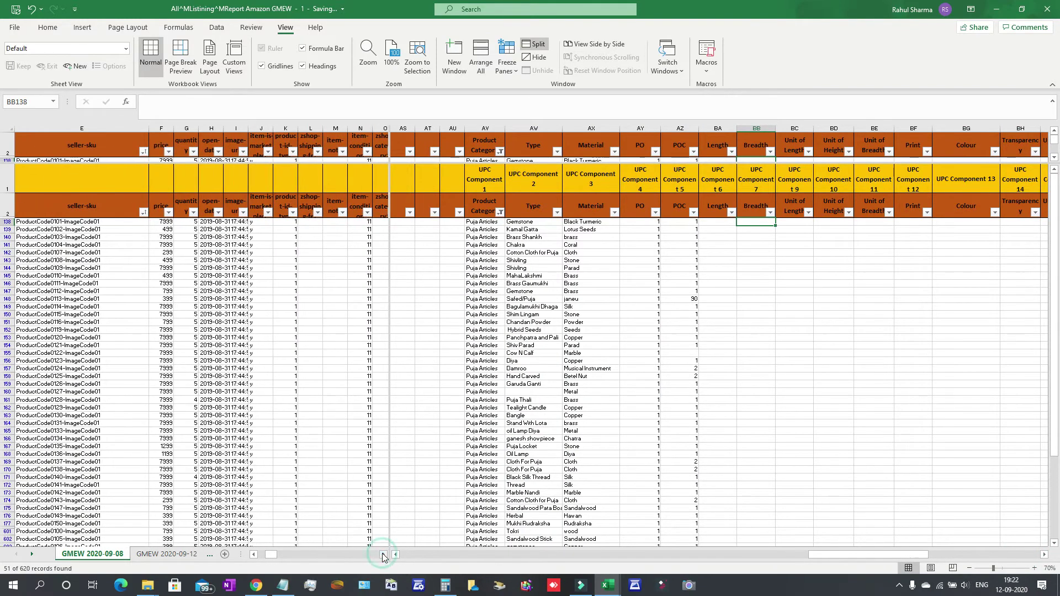
pyautogui.click(384, 555)
pyautogui.click(383, 555)
pyautogui.click(383, 555)
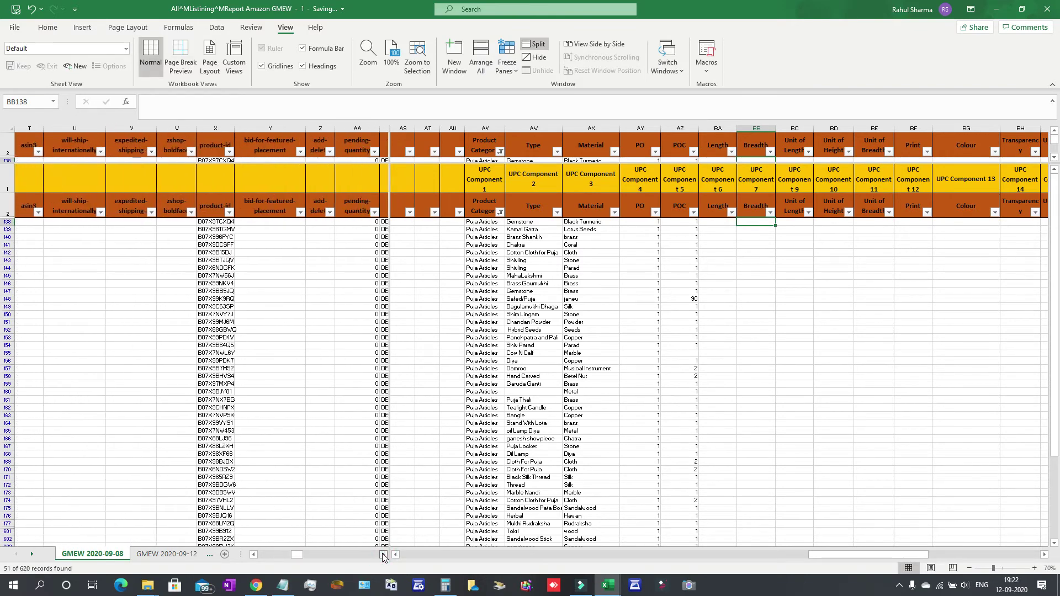
pyautogui.click(383, 555)
pyautogui.click(383, 554)
pyautogui.click(383, 555)
pyautogui.click(384, 554)
pyautogui.click(383, 555)
pyautogui.click(383, 555)
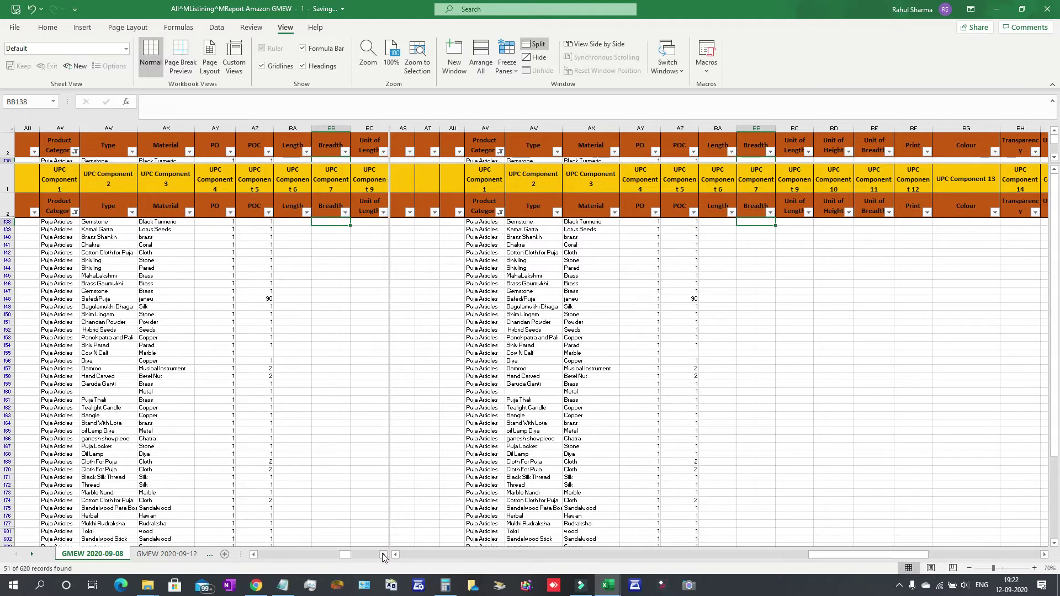
pyautogui.click(1044, 554)
pyautogui.click(1044, 555)
pyautogui.click(1044, 555)
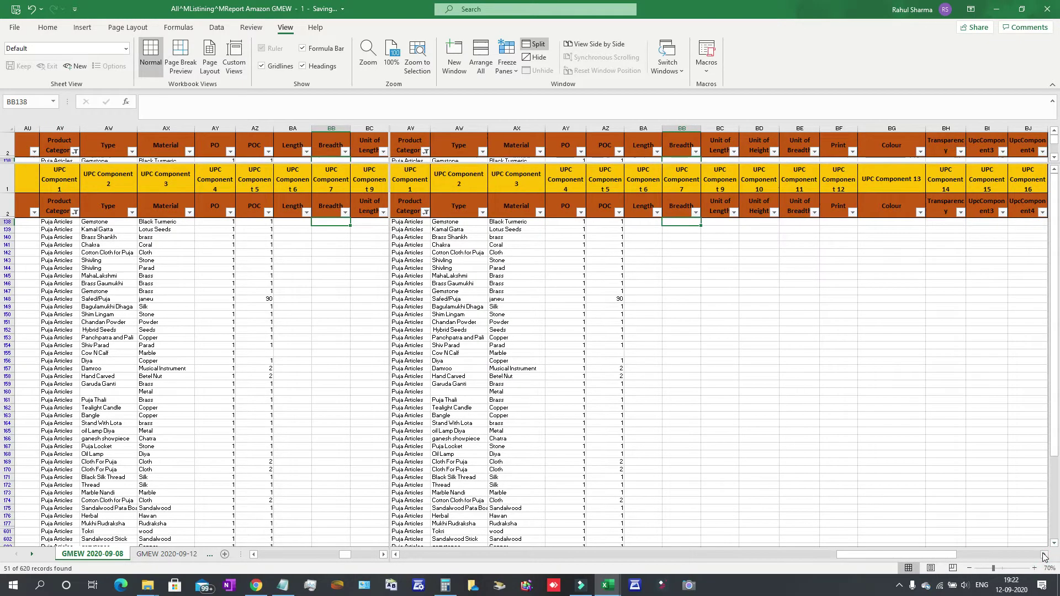
pyautogui.click(1044, 555)
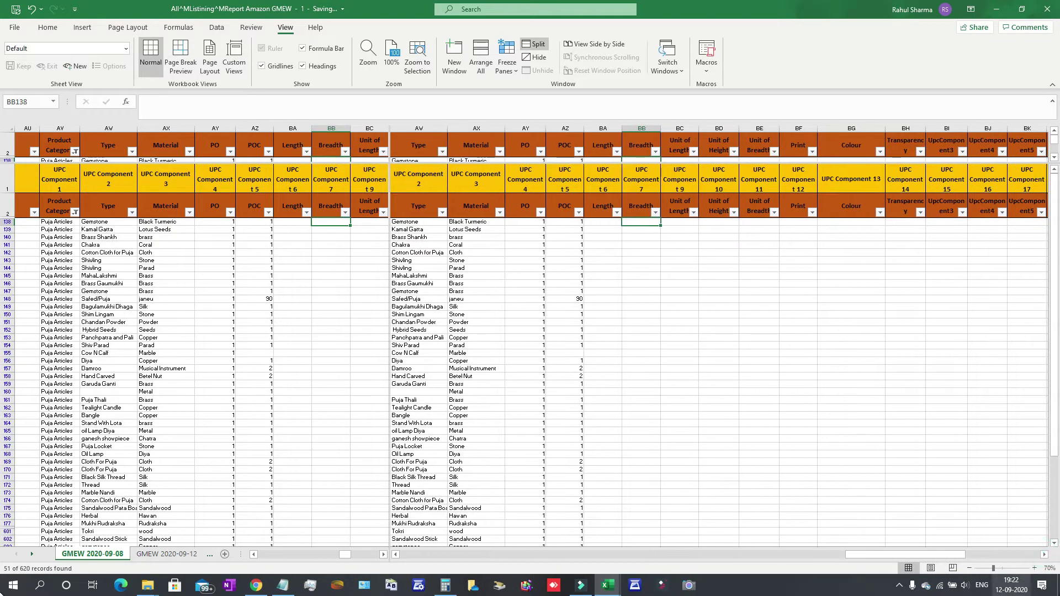
pyautogui.click(900, 585)
pyautogui.rightClick(910, 563)
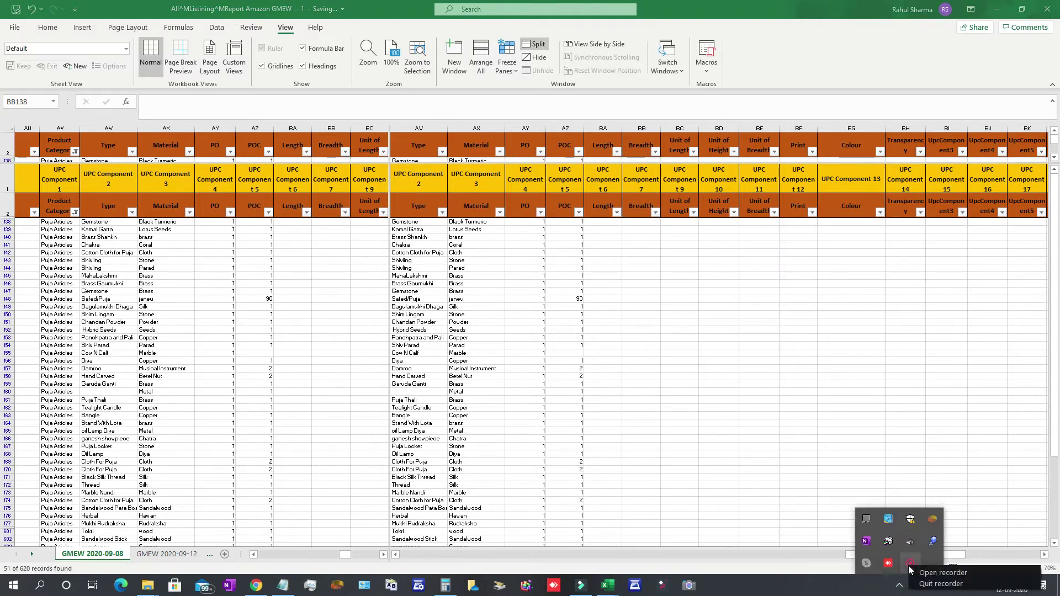
pyautogui.click(941, 573)
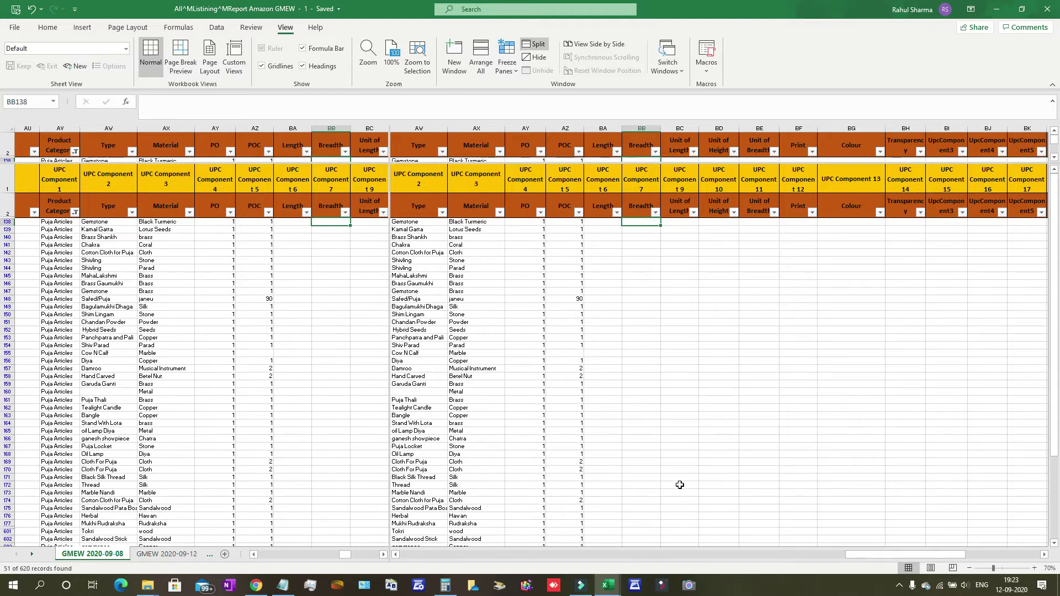
# Go along the header row to Final UPC and select its first filtered cell, BQ138.
pyautogui.press('Up')
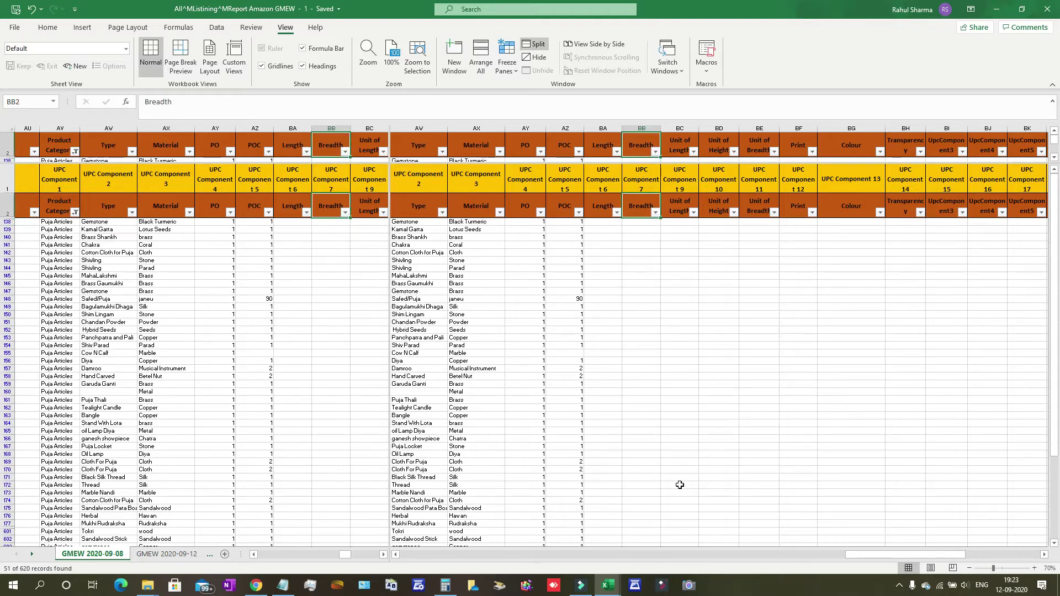
pyautogui.press('Right')
pyautogui.press('Right')
pyautogui.press('Right')
pyautogui.press('Right')
pyautogui.press('Right')
pyautogui.press('Right')
pyautogui.press('Right')
pyautogui.press('Right')
pyautogui.press('Right')
pyautogui.press('Right')
pyautogui.press('Right')
pyautogui.press('Right')
pyautogui.press('Right')
pyautogui.press('Right')
pyautogui.press('Right')
pyautogui.press('Right')
pyautogui.press('Right')
pyautogui.press('Right')
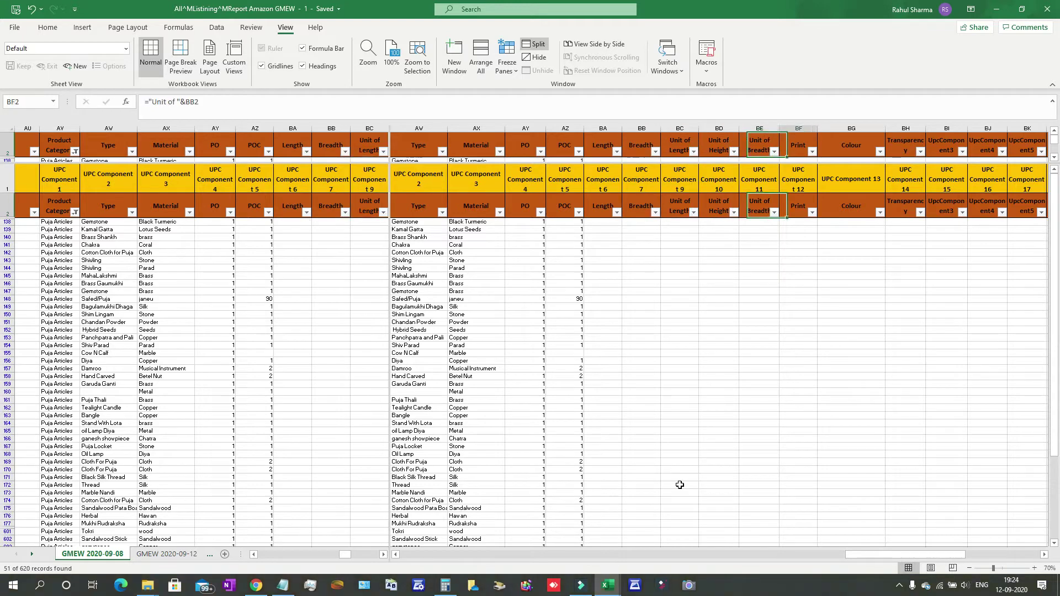
pyautogui.press('Left')
pyautogui.press('Left')
pyautogui.press('Left')
pyautogui.press('Left')
pyautogui.press('Right')
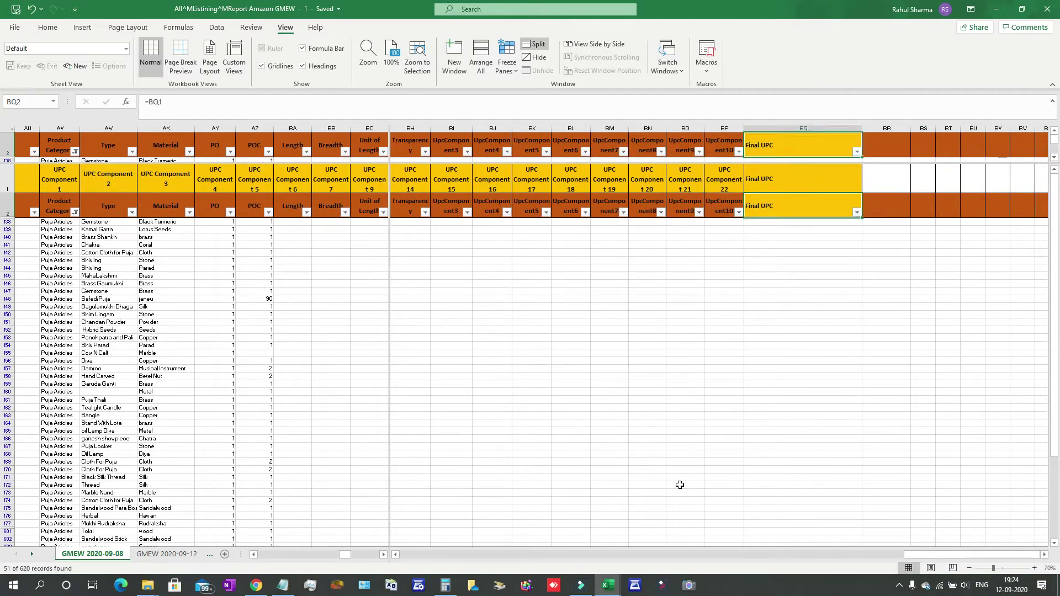
pyautogui.press('Down')
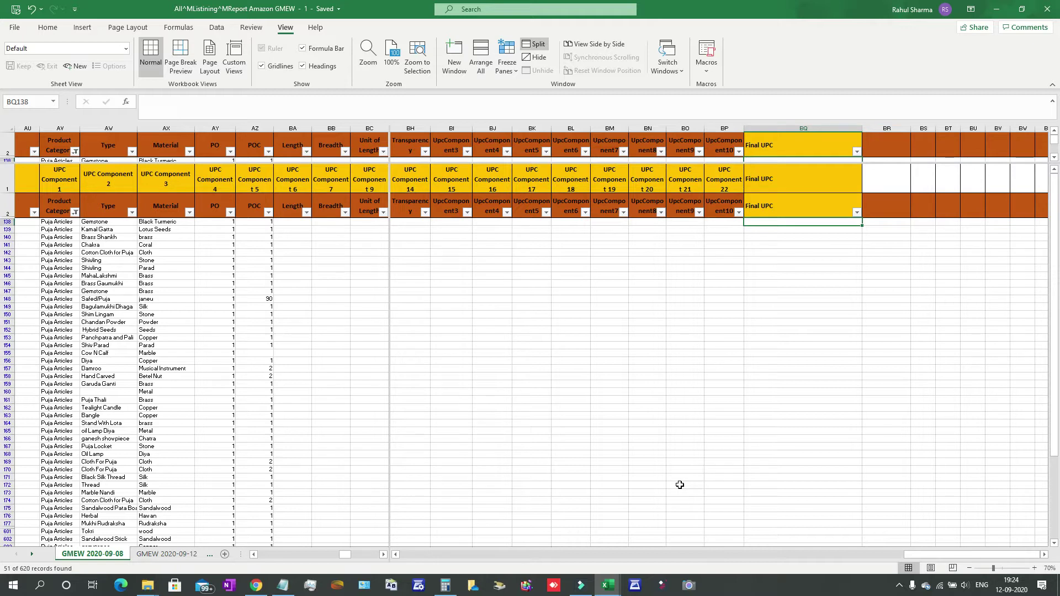
# Start a formula in BQ138 joining Product Category, Type and Material with BP138 between them: =AV138&BP138&AW138&BP138&AX138&.
pyautogui.write('=')
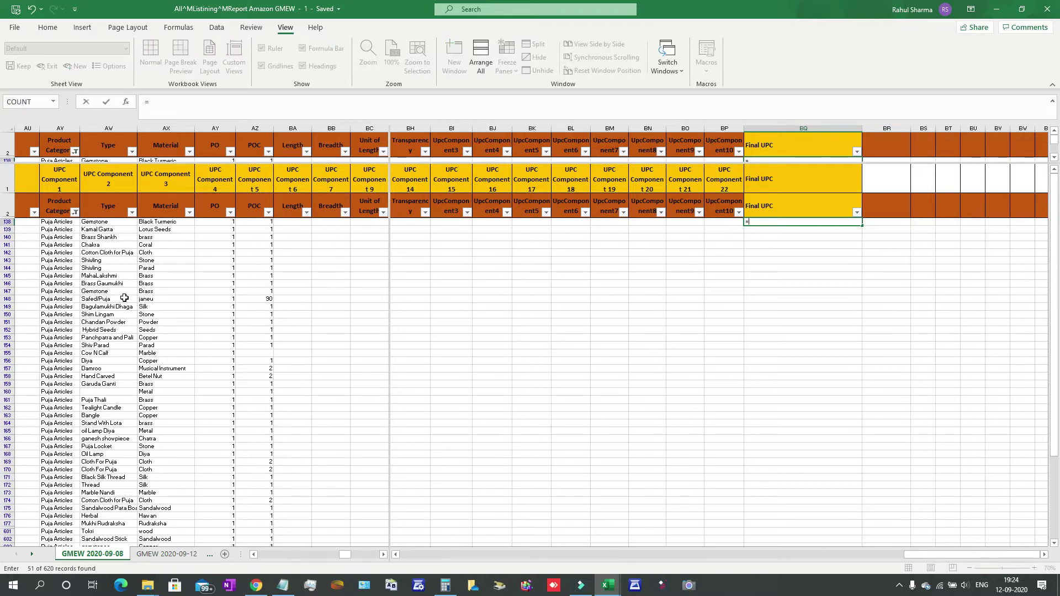
pyautogui.click(59, 221)
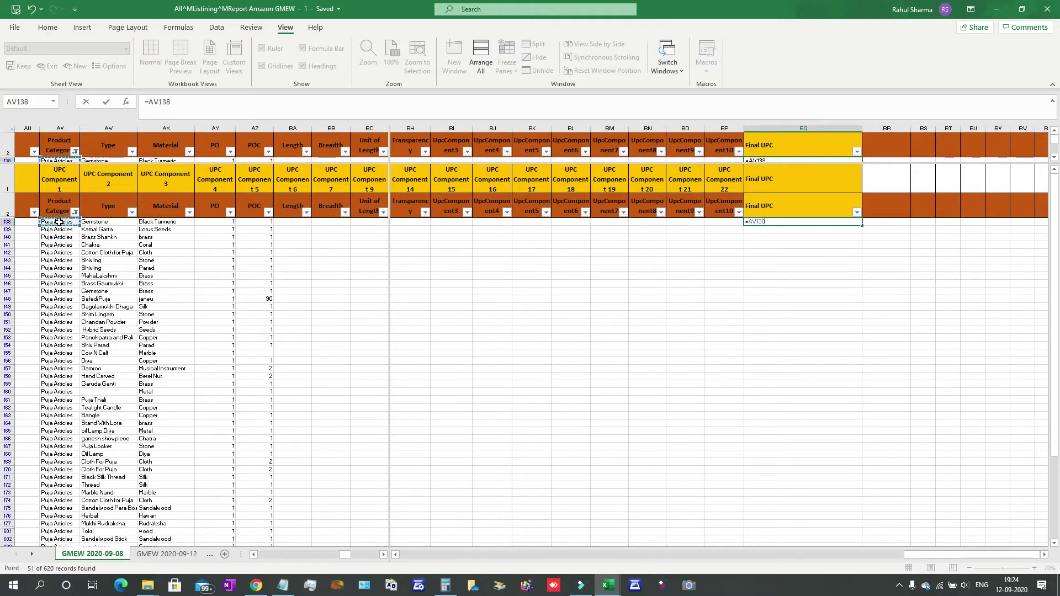
pyautogui.write('&')
pyautogui.click(721, 223)
pyautogui.write('&')
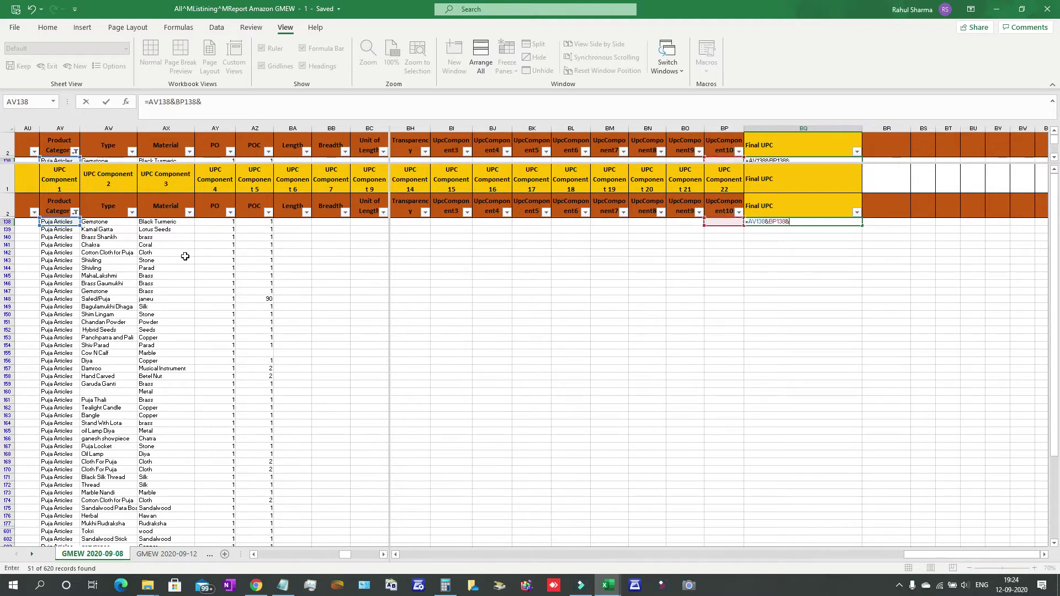
pyautogui.click(111, 222)
pyautogui.write('&')
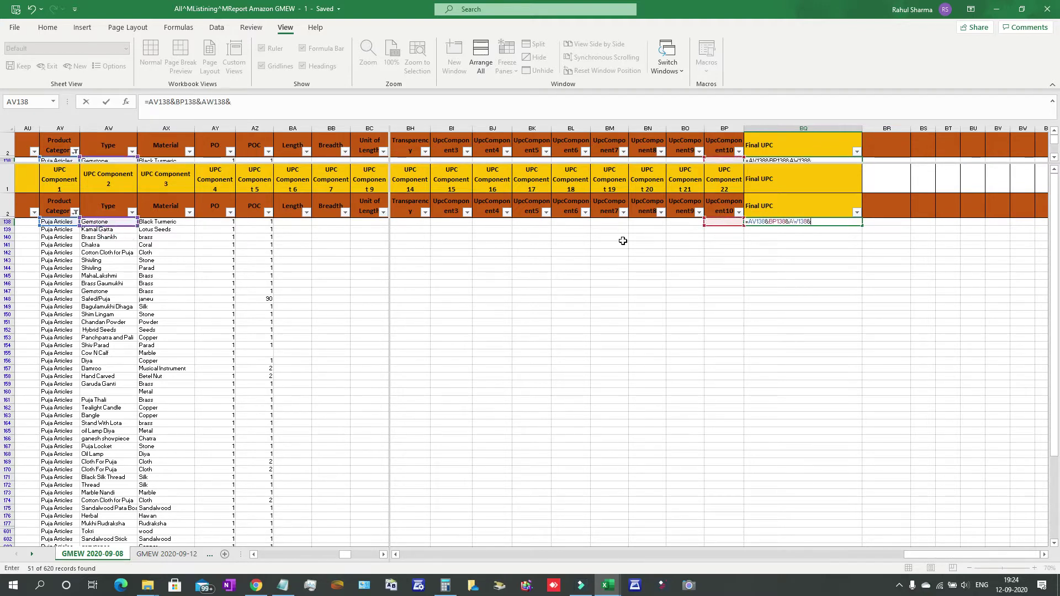
pyautogui.click(721, 222)
pyautogui.write('&')
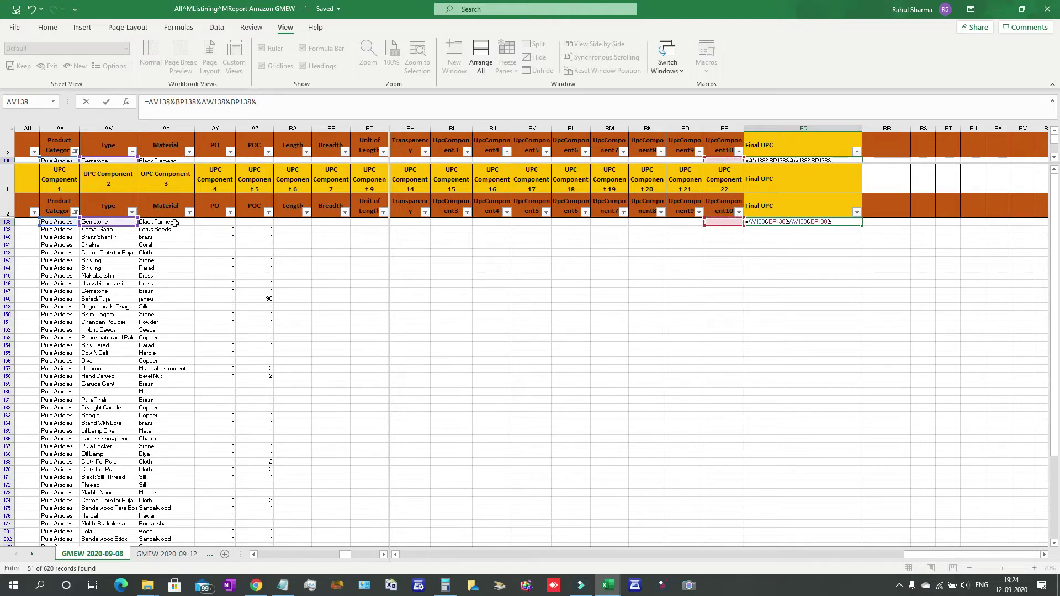
pyautogui.click(164, 224)
pyautogui.write('&')
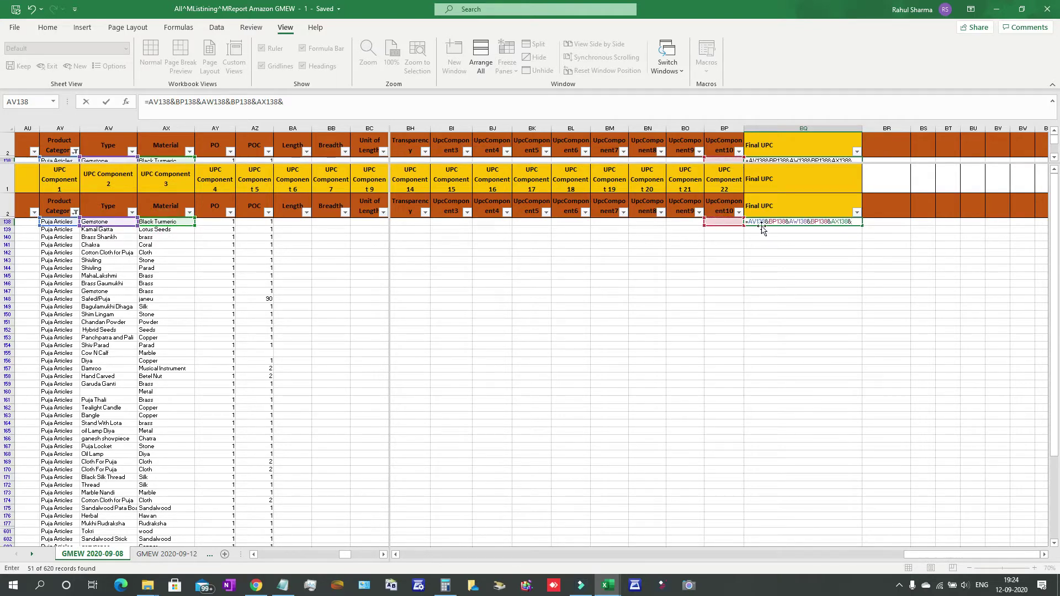
# Complete the BQ138 formula by appending PO, POC and Length with BP138 before each: BP138&AY138&BP138&AZ138&BP138&BA138.
pyautogui.click(719, 222)
pyautogui.write('&')
pyautogui.click(205, 223)
pyautogui.write('&')
pyautogui.click(723, 222)
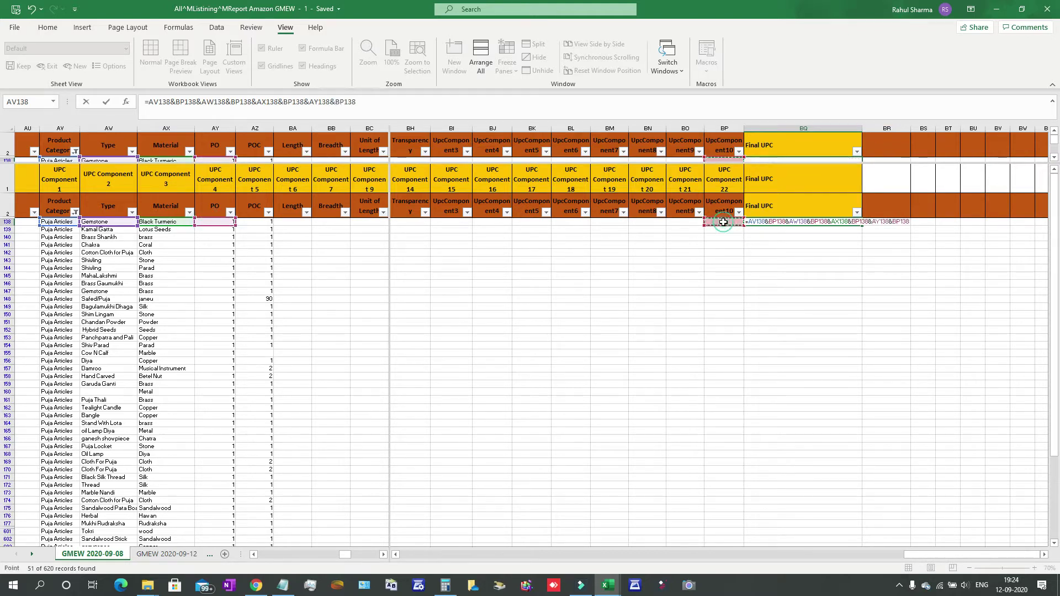
pyautogui.write('&')
pyautogui.click(258, 222)
pyautogui.write('&')
pyautogui.click(717, 222)
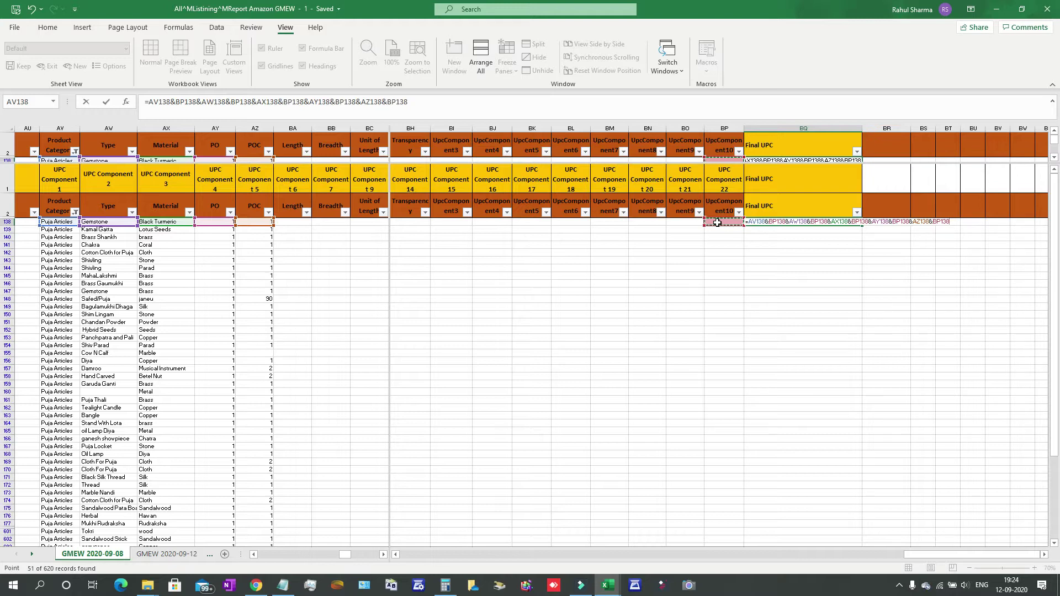
pyautogui.write('&')
pyautogui.click(292, 224)
pyautogui.press('Return')
# Fill the Final UPC formula from BQ138 down through the last filtered Puja Articles listing in row 611.
pyautogui.click(845, 222)
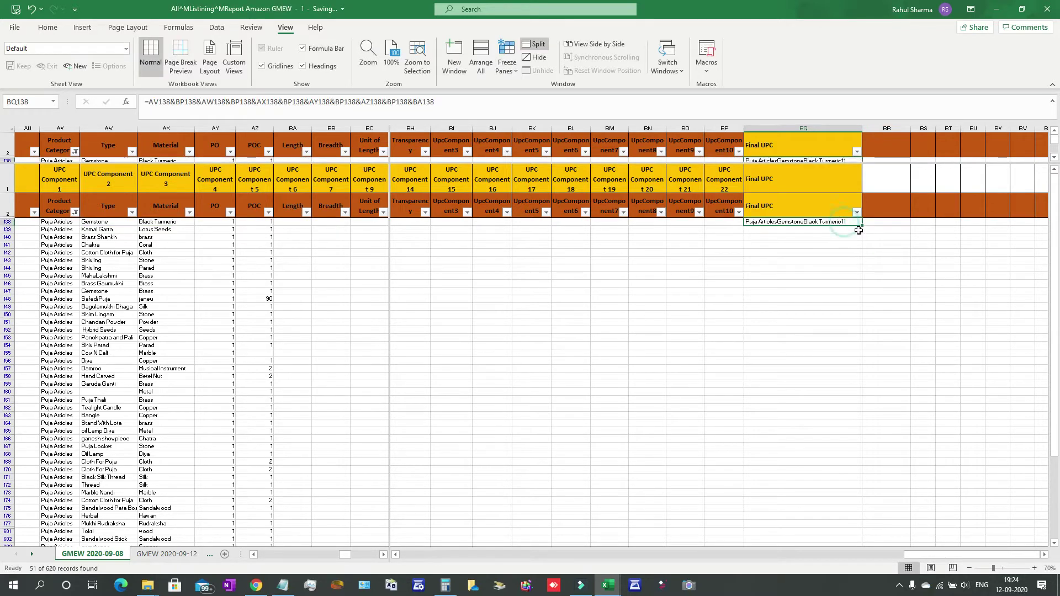
pyautogui.doubleClick(863, 226)
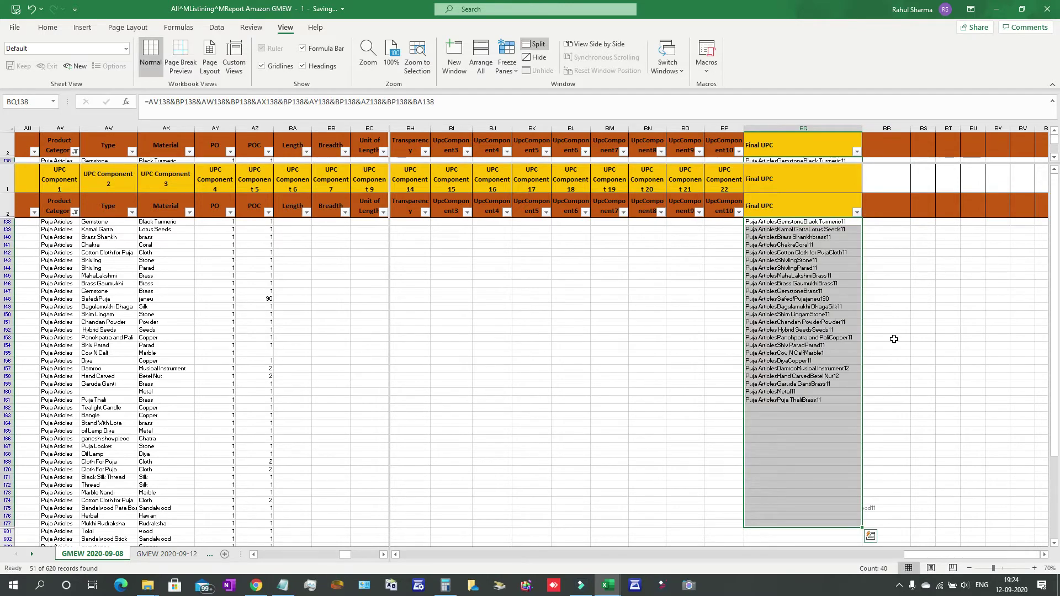
pyautogui.scroll(-4, 906, 422)
pyautogui.moveTo(862, 406); pyautogui.dragTo(847, 489)
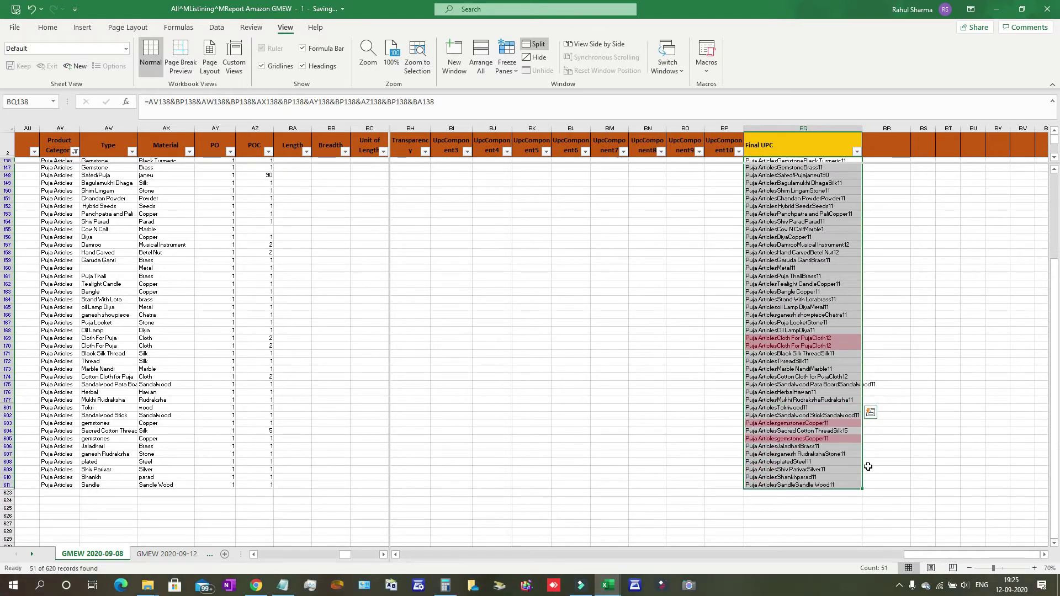
# Examine the filled Final UPC values for highlighted duplicates, including the Cloth For Puja entry in row 170.
pyautogui.scroll(5, 950, 400)
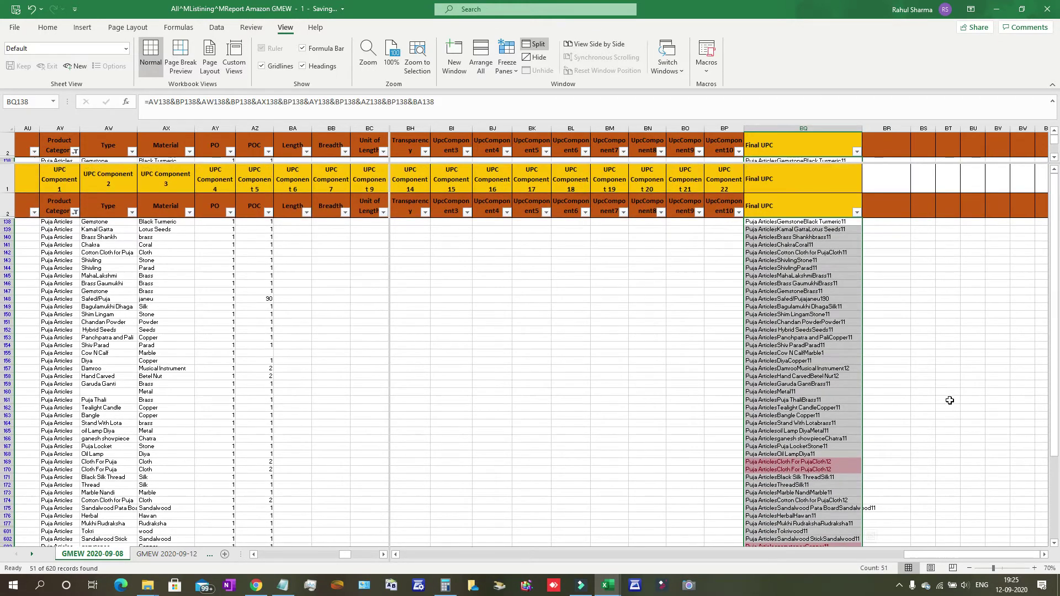
pyautogui.scroll(-3, 950, 400)
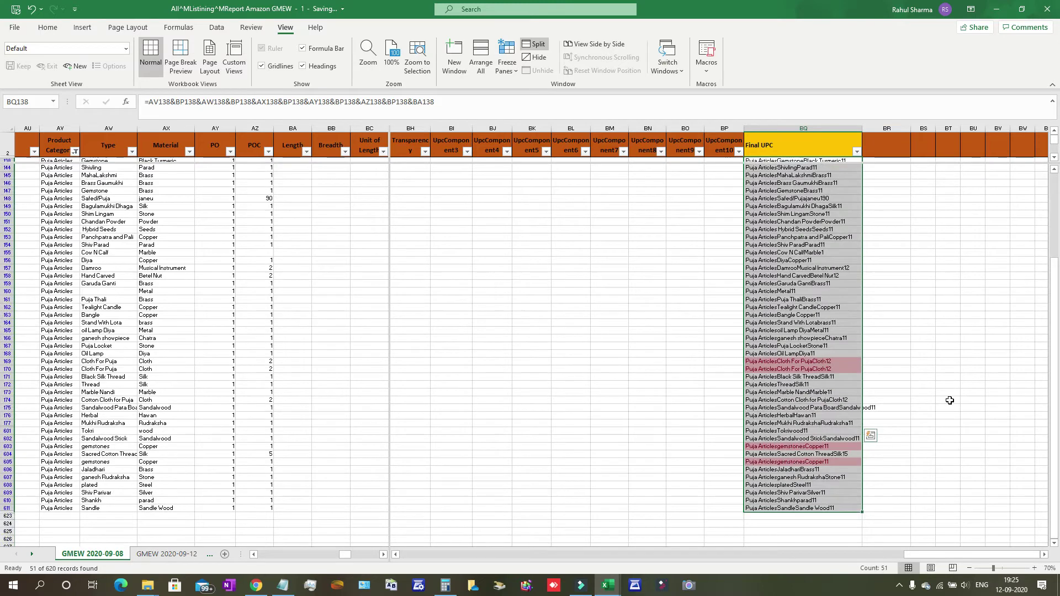
pyautogui.click(762, 368)
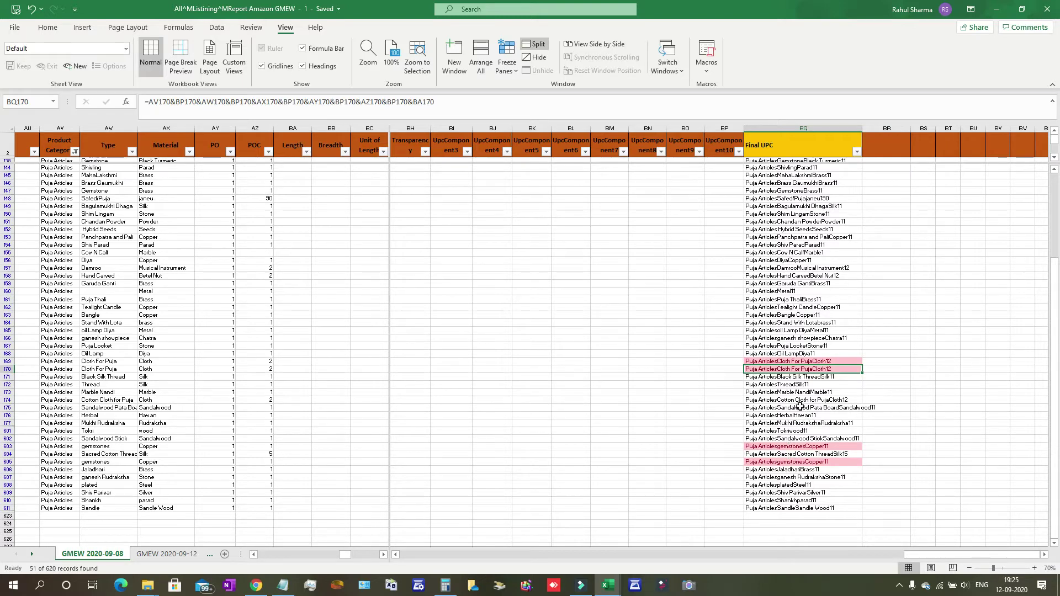
pyautogui.scroll(1, 783, 404)
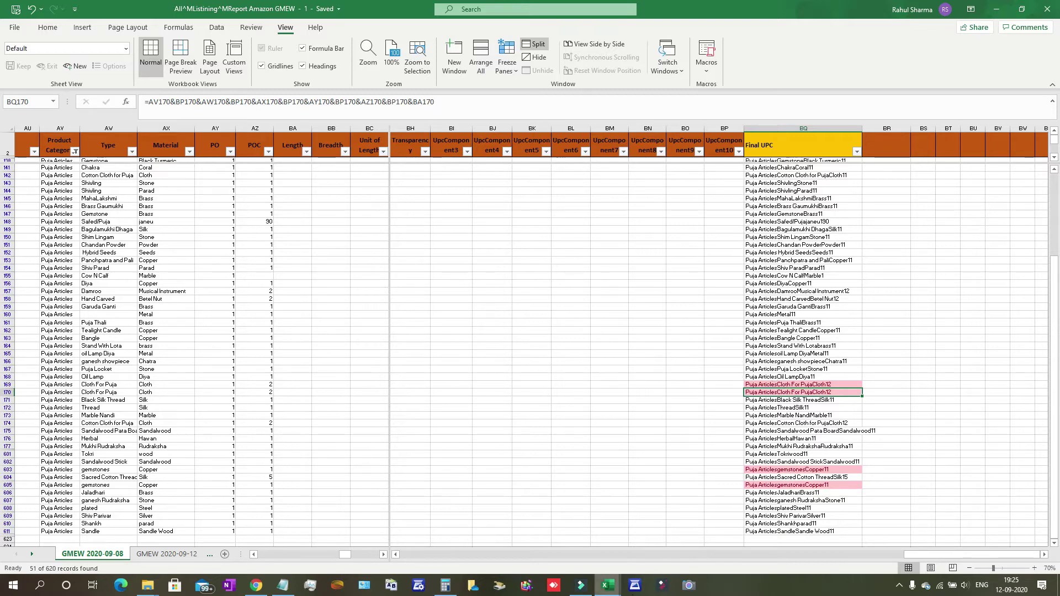
pyautogui.click(900, 585)
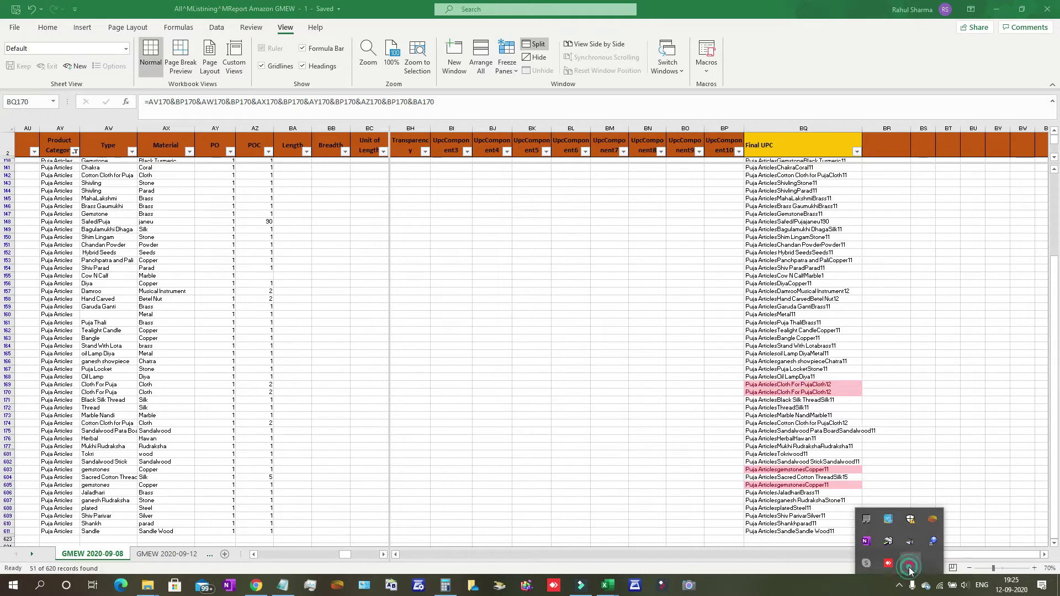
pyautogui.rightClick(910, 566)
pyautogui.click(920, 575)
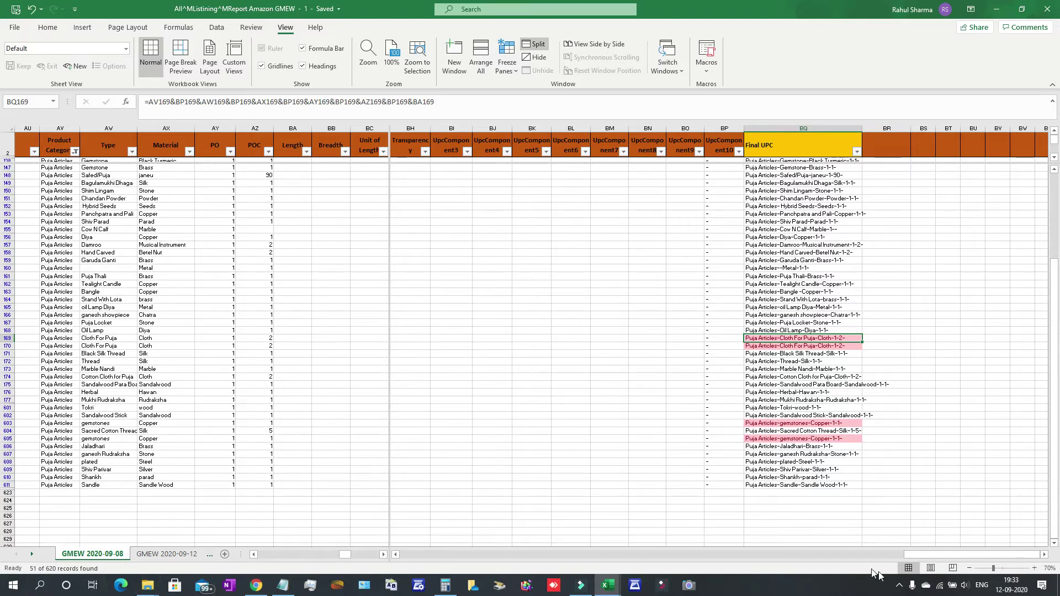
pyautogui.click(900, 586)
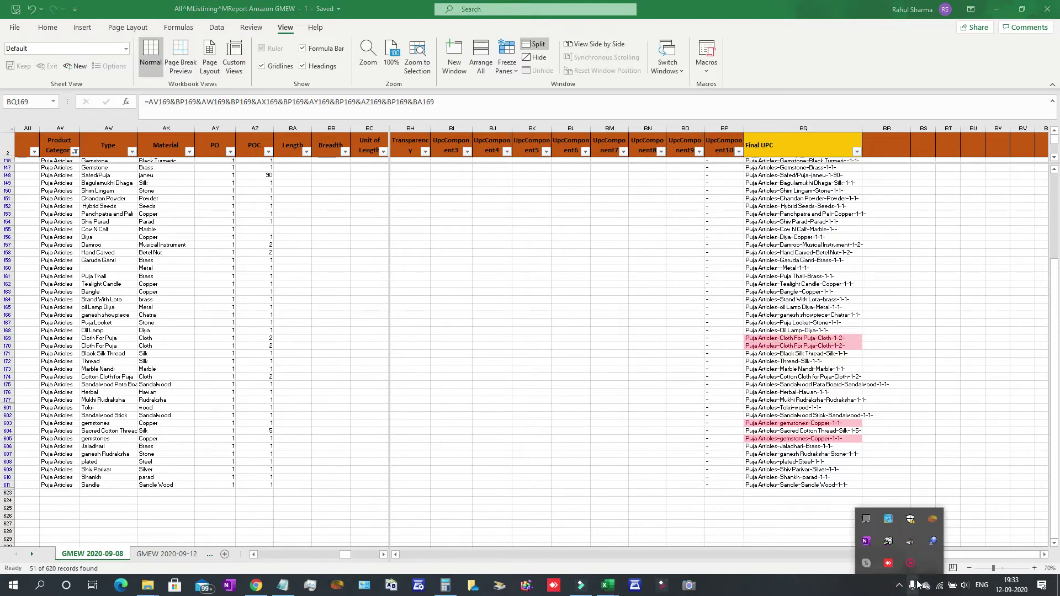
pyautogui.rightClick(911, 567)
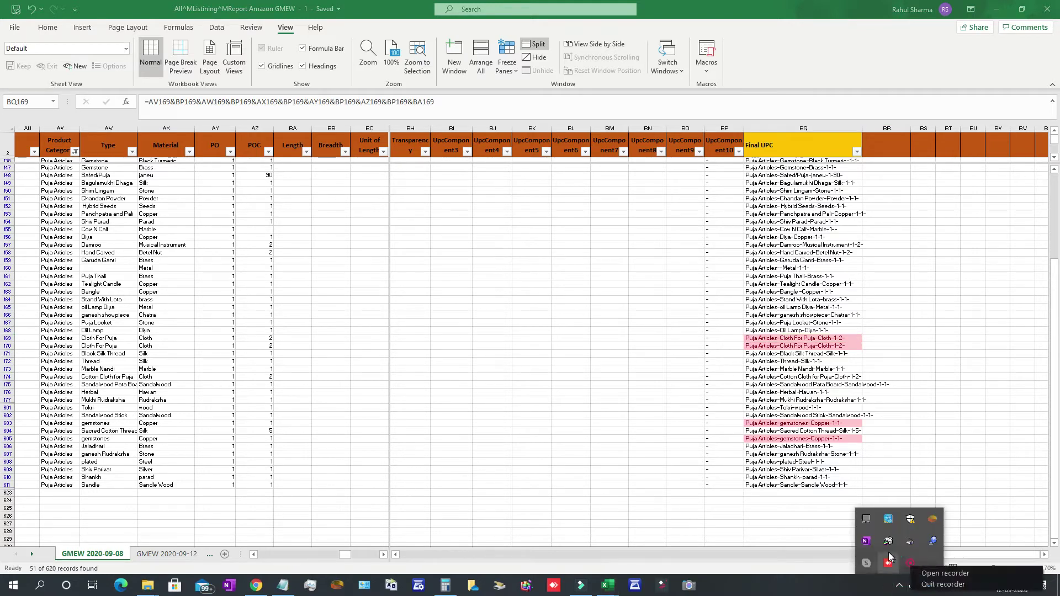
pyautogui.click(949, 575)
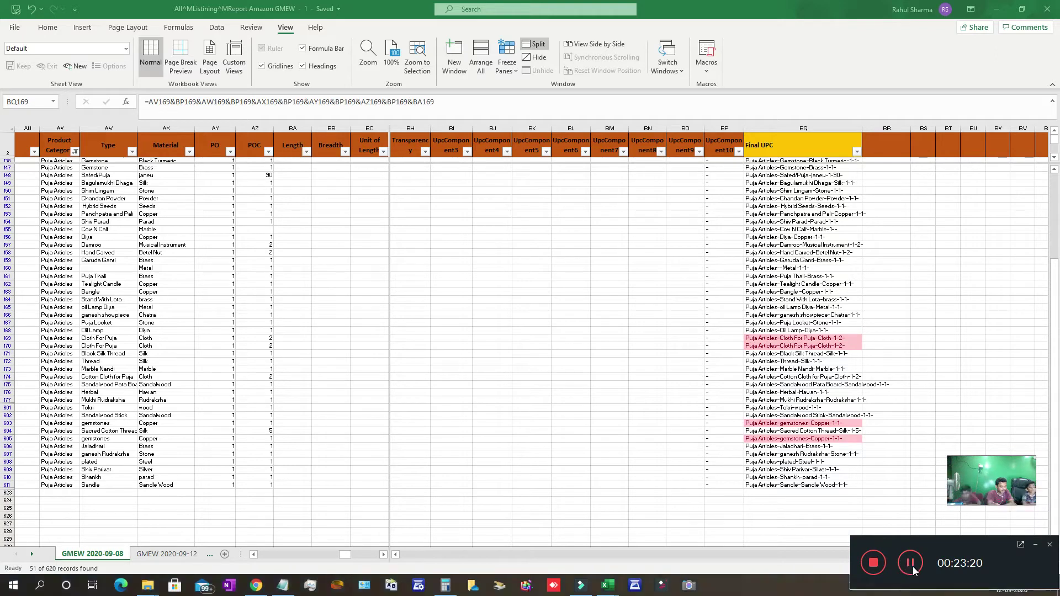
# Filter the Final UPC column for entries containing "thali" and select the matching Puja Thali entry.
pyautogui.scroll(5, 815, 409)
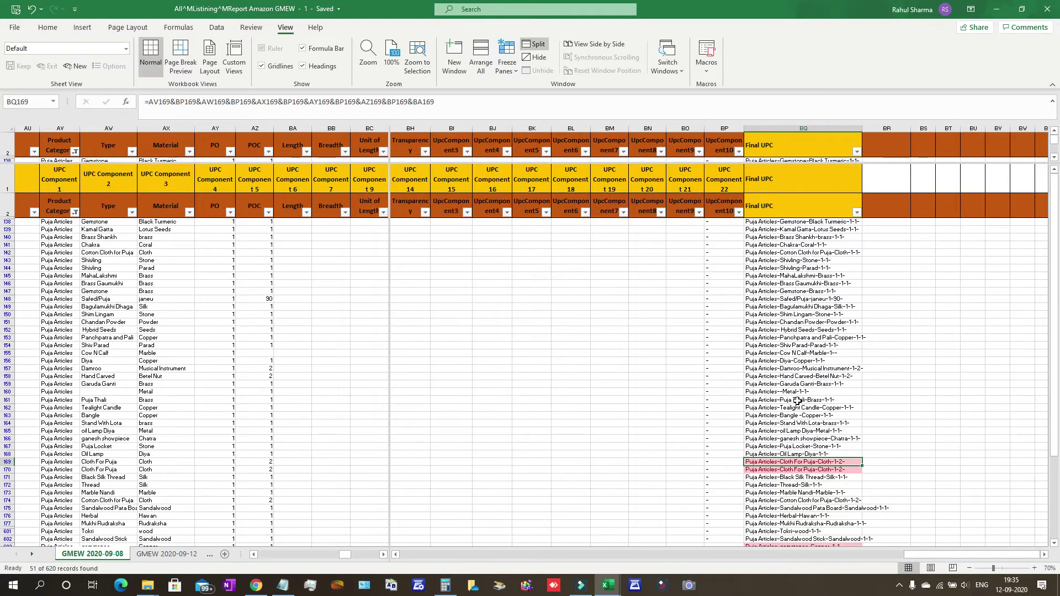
pyautogui.scroll(-2, 798, 400)
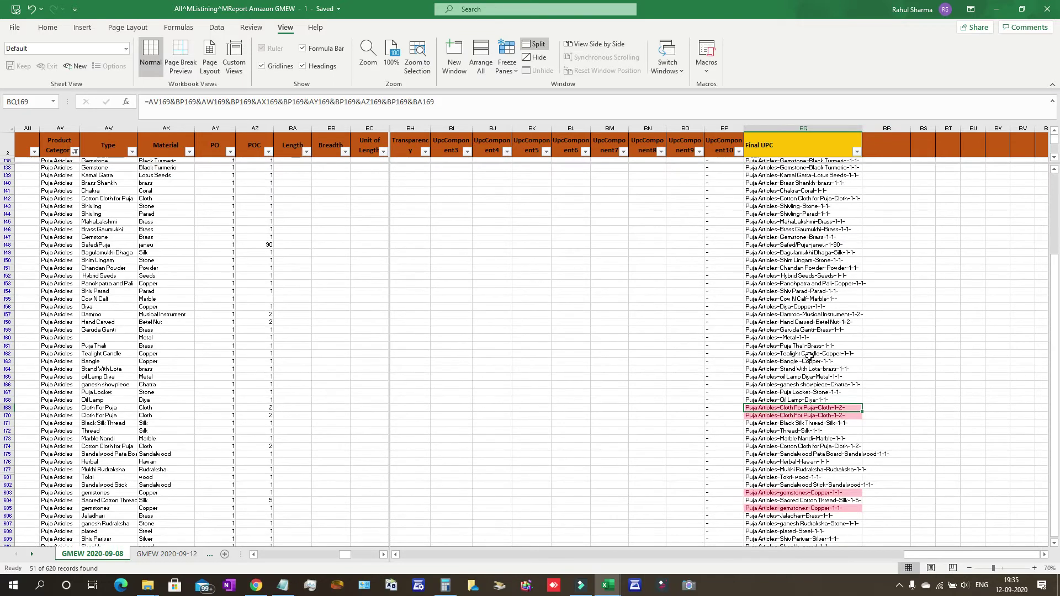
pyautogui.click(811, 307)
pyautogui.click(802, 221)
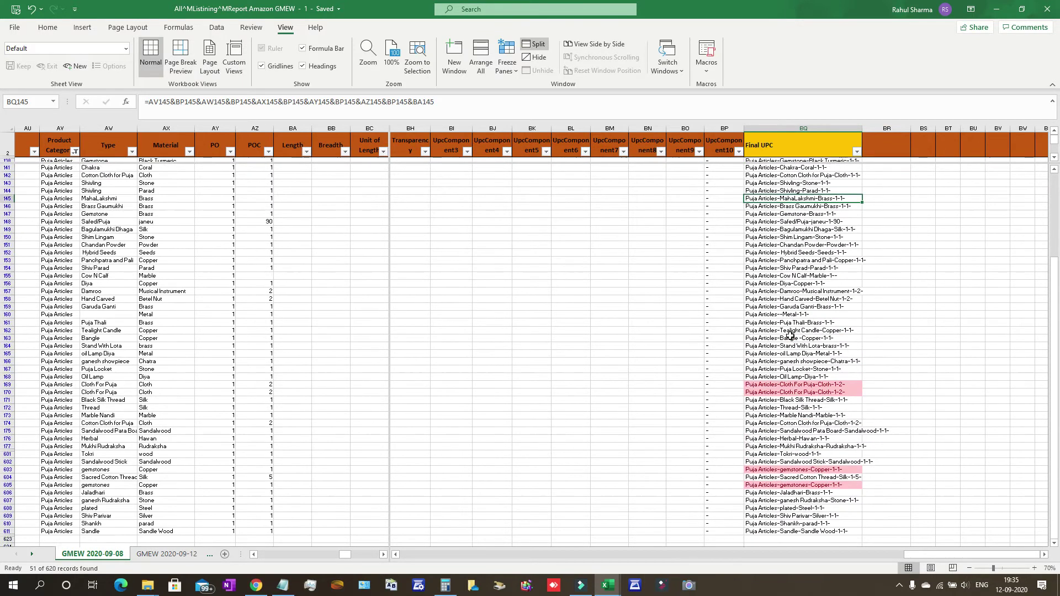
pyautogui.scroll(1, 791, 336)
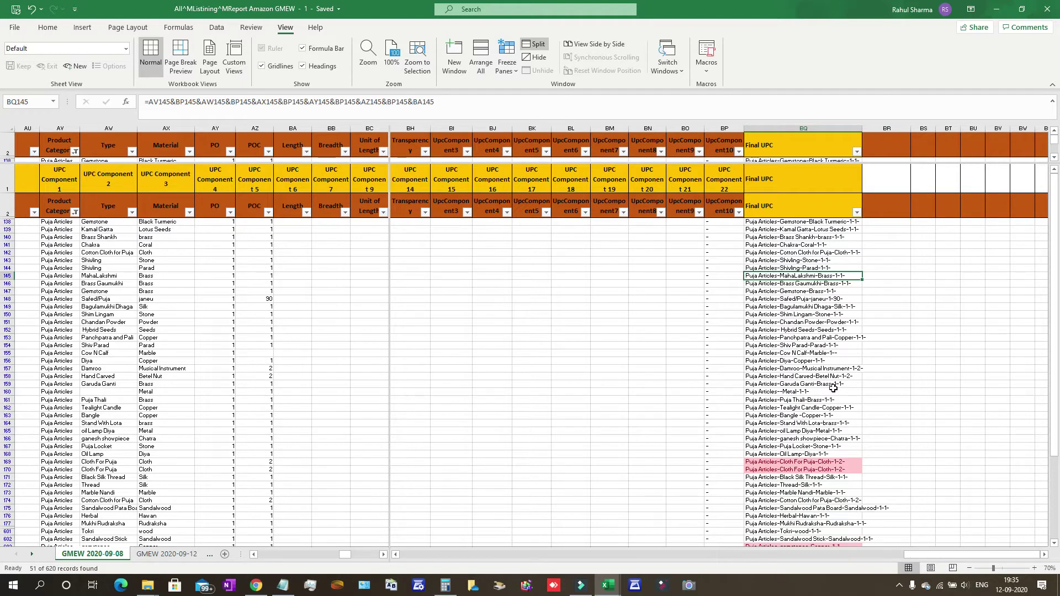
pyautogui.click(856, 214)
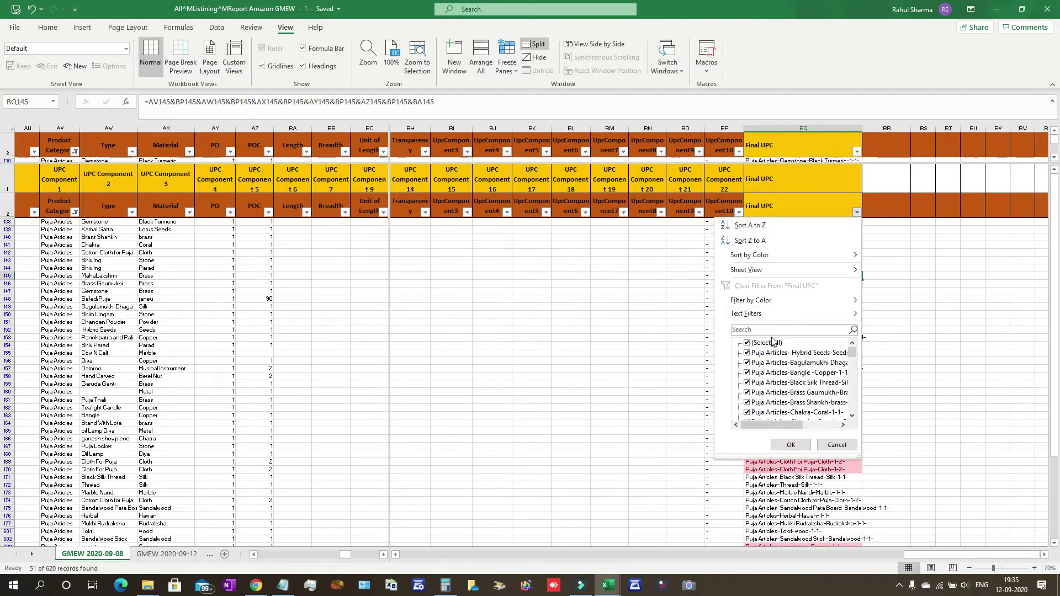
pyautogui.write('thali')
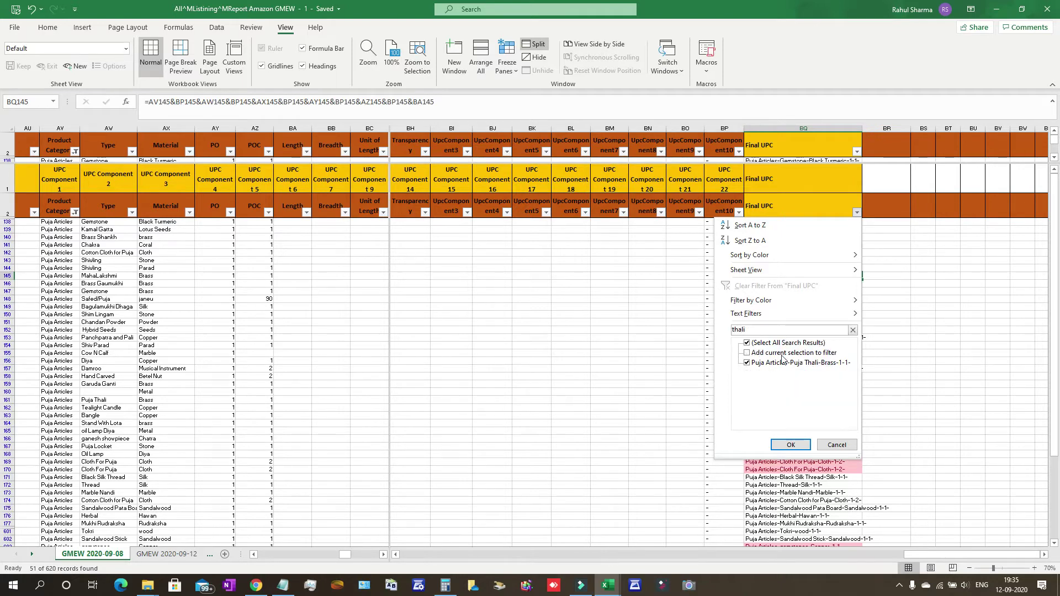
pyautogui.click(779, 445)
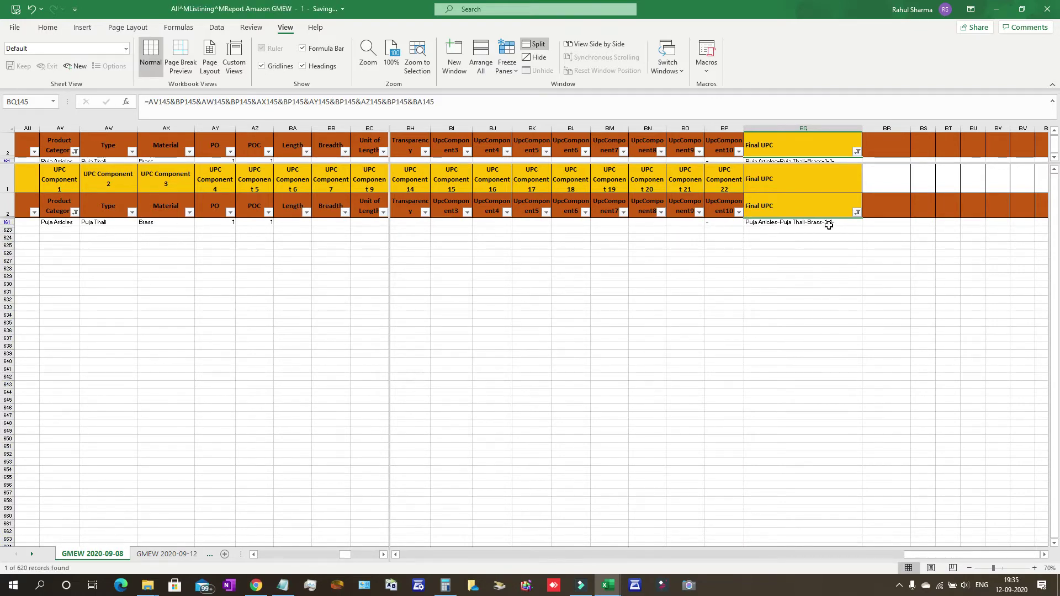
pyautogui.click(802, 321)
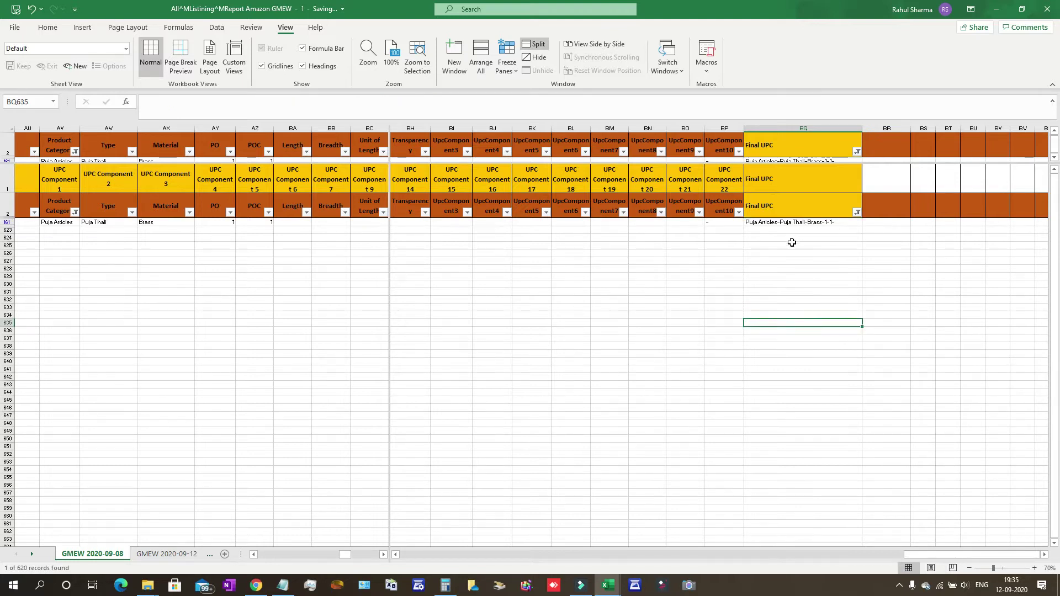
pyautogui.click(791, 223)
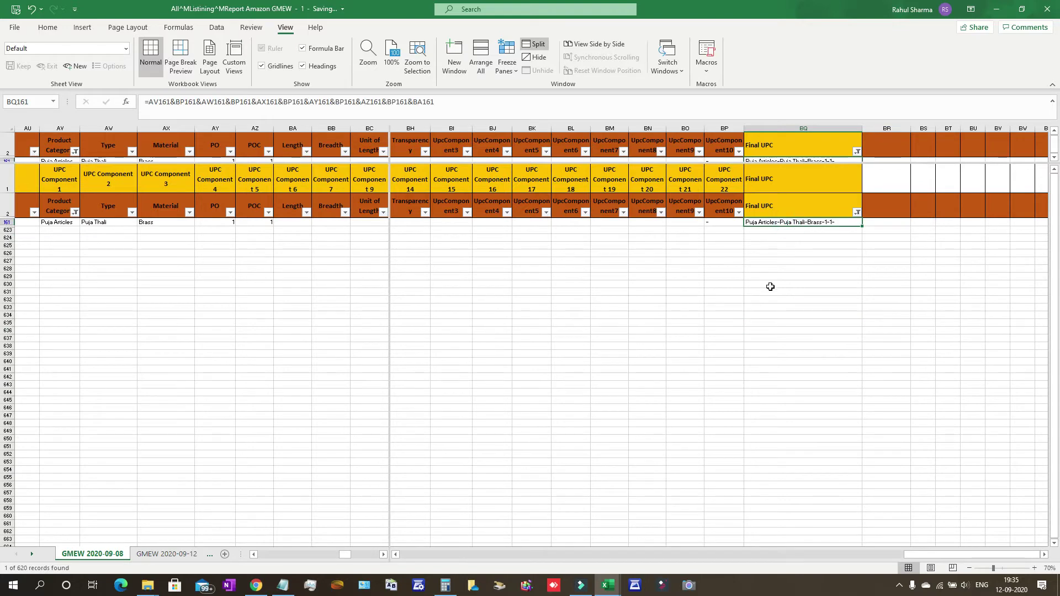
# Remove the thali filter from Final UPC by reselecting all values, and look through the restored Puja Articles list.
pyautogui.click(857, 215)
pyautogui.click(767, 343)
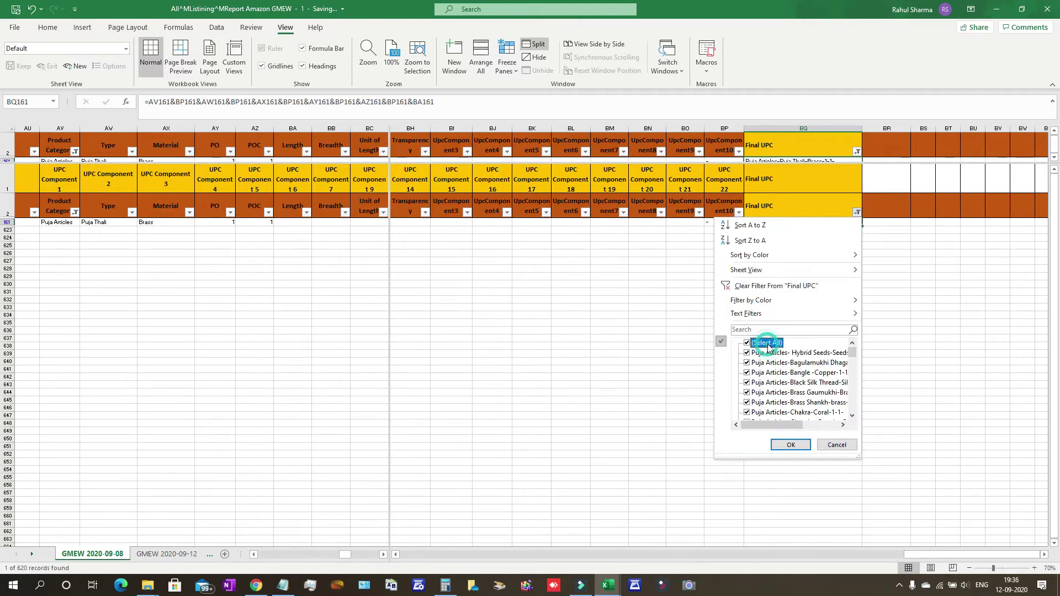
pyautogui.click(790, 446)
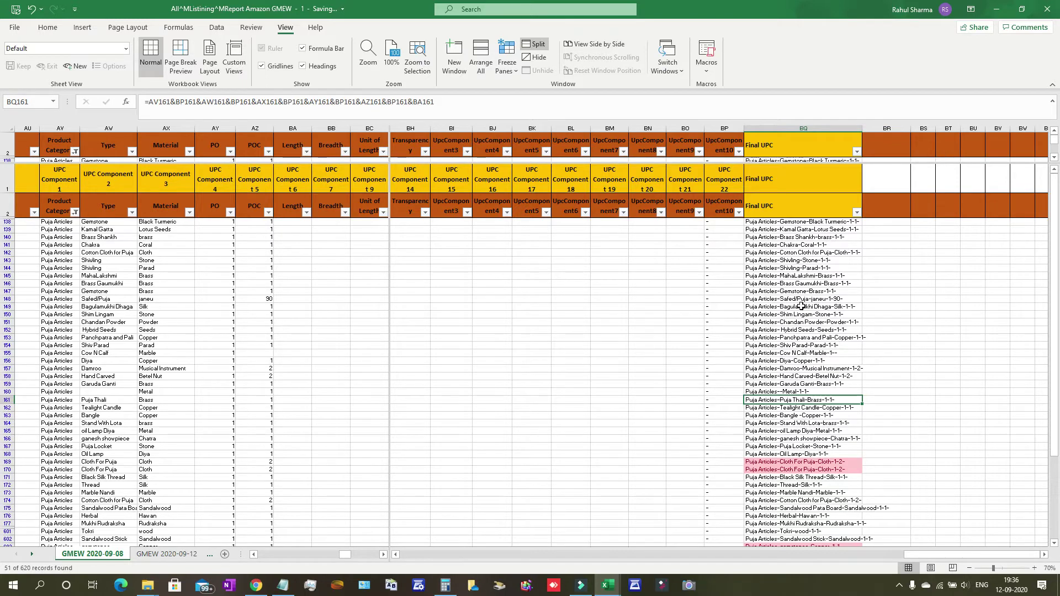
pyautogui.scroll(-4, 791, 348)
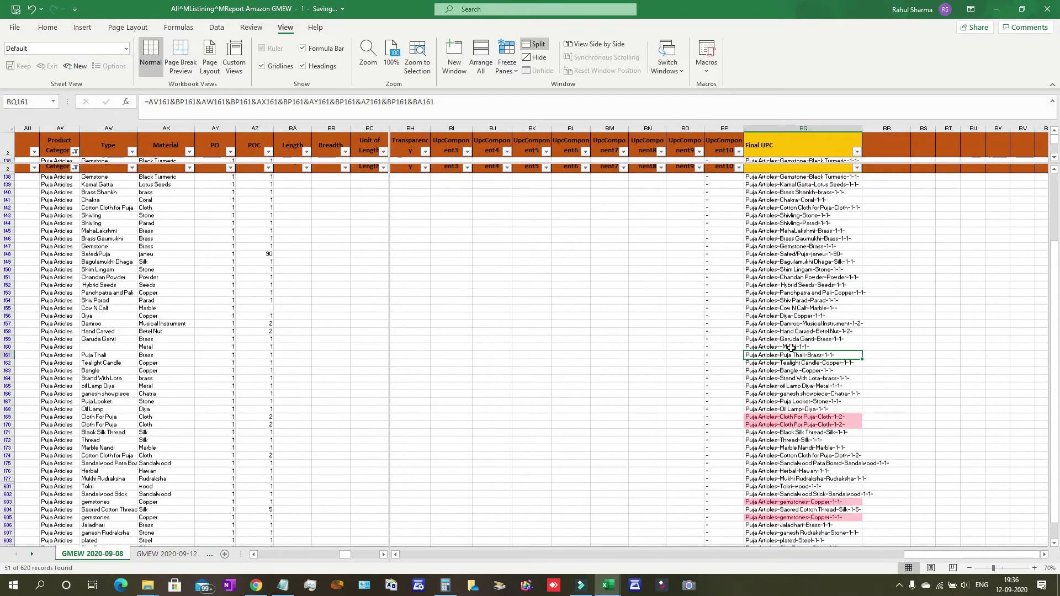
pyautogui.scroll(-5, 791, 348)
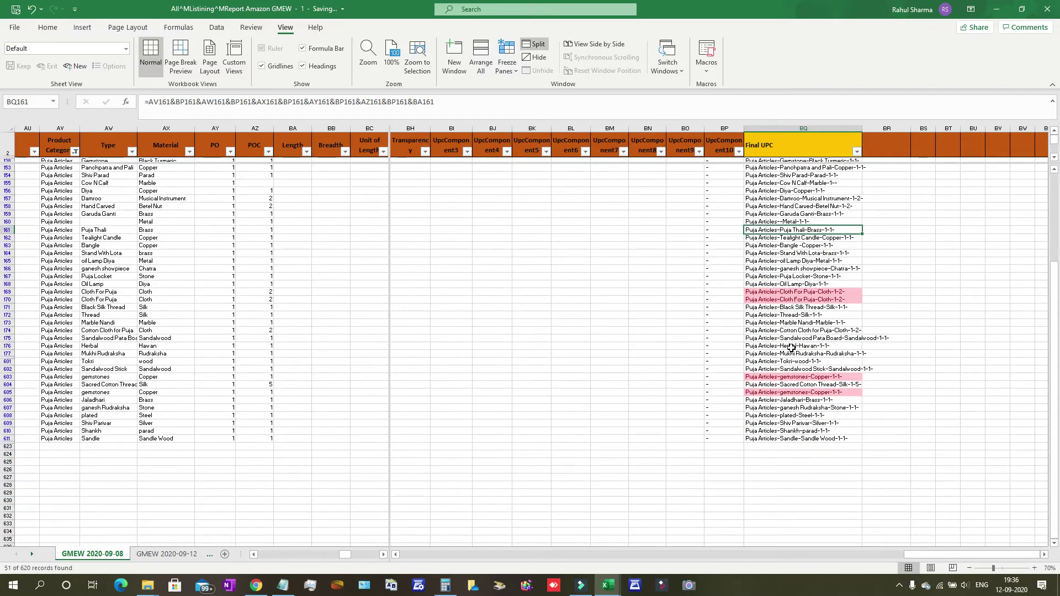
pyautogui.scroll(1, 792, 348)
pyautogui.scroll(6, 792, 348)
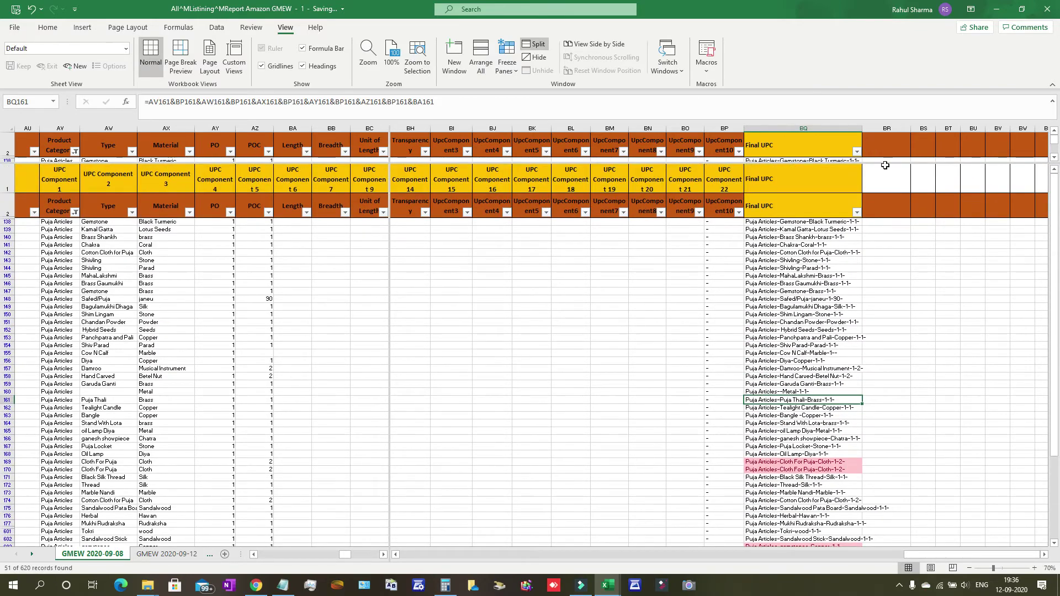
# Widen the Final UPC column slightly and sort the Puja Articles listings by Final UPC from A to Z.
pyautogui.moveTo(862, 129); pyautogui.dragTo(883, 128)
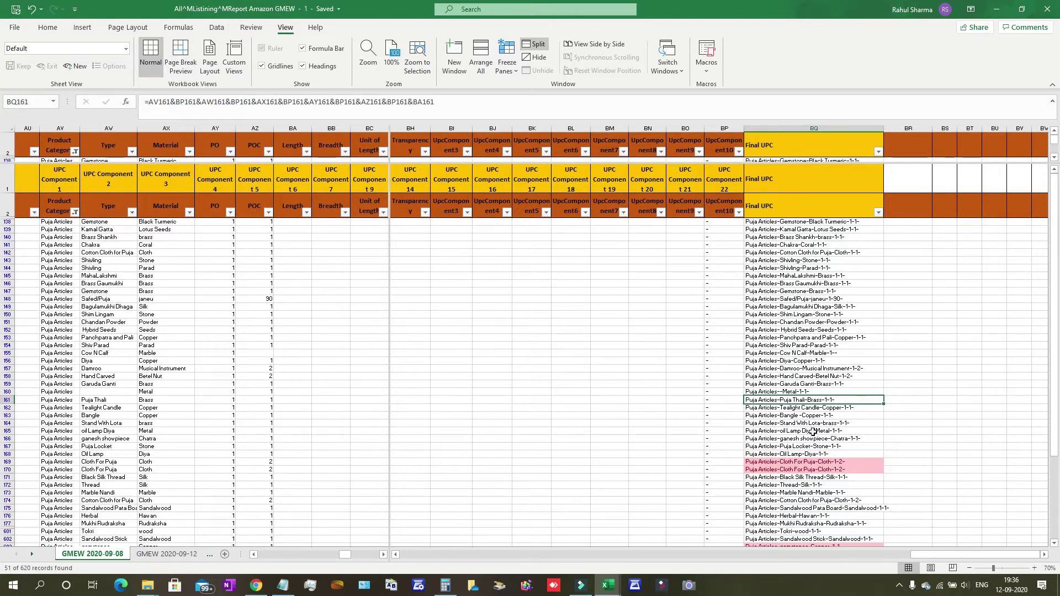
pyautogui.scroll(-3, 811, 434)
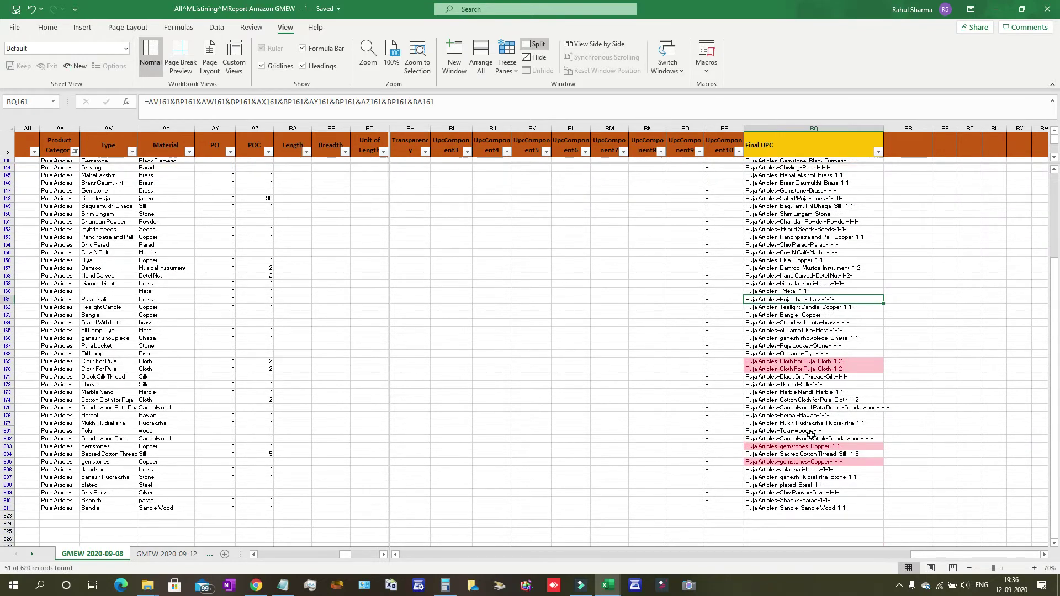
pyautogui.scroll(3, 811, 434)
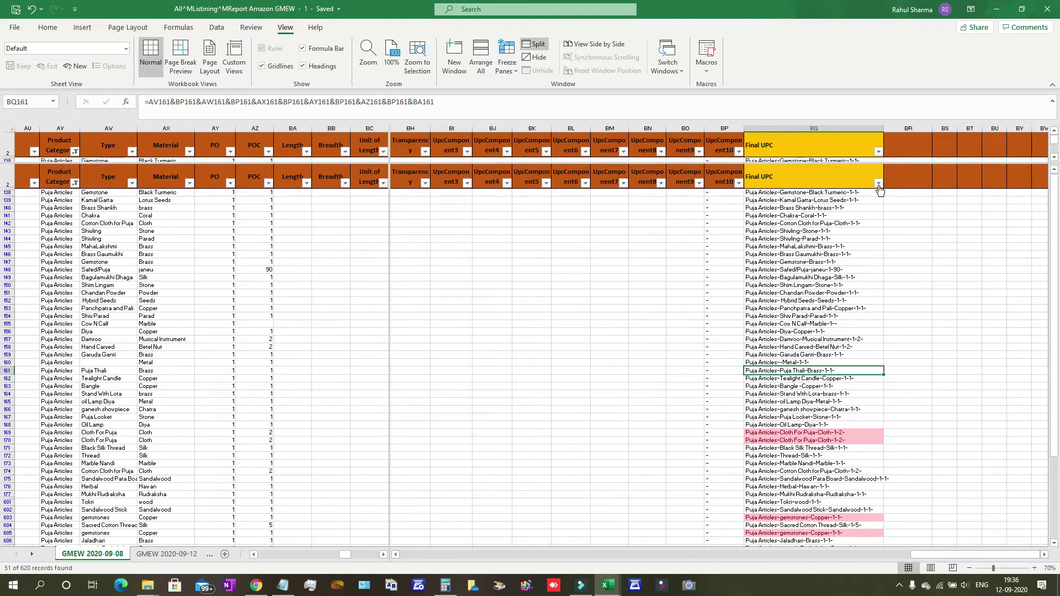
pyautogui.click(878, 184)
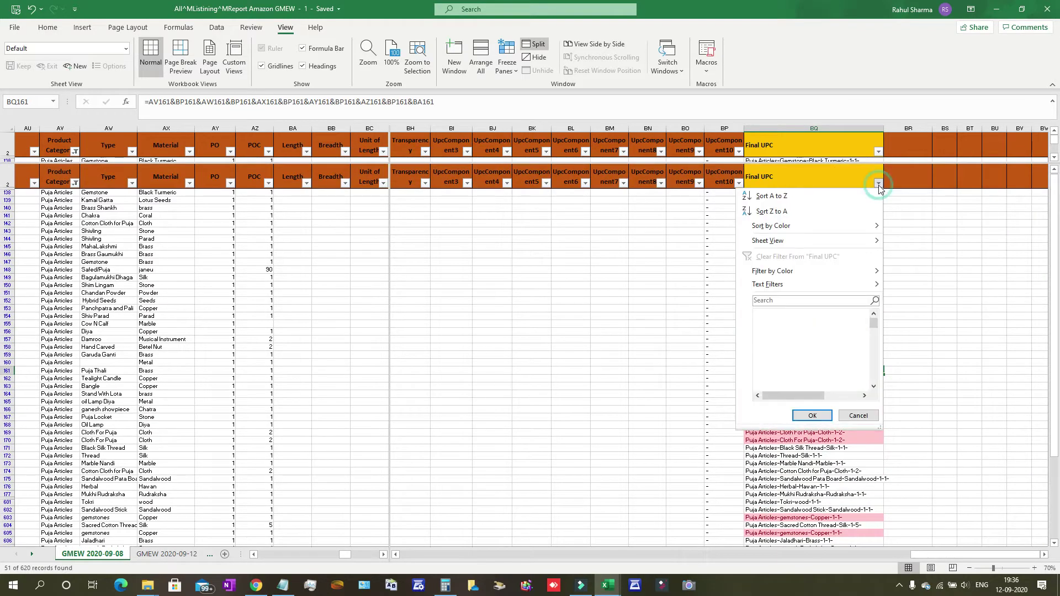
pyautogui.click(844, 197)
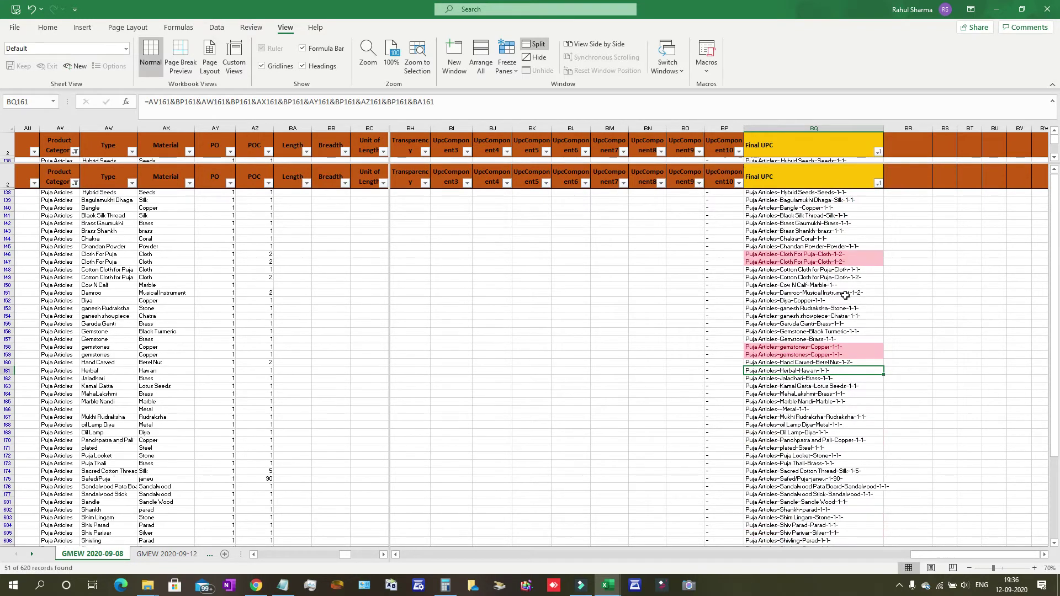
pyautogui.scroll(1, 846, 296)
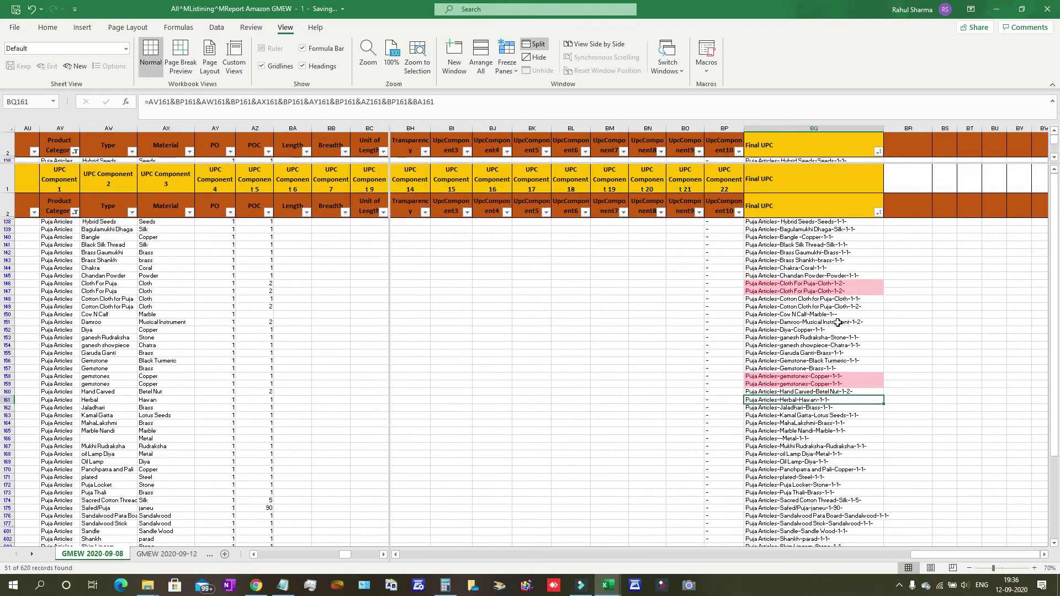
# Compare the sorted Final UPC entries in BQ138 to BQ141, from Hybrid Seeds to Black Silk Thread.
pyautogui.click(847, 223)
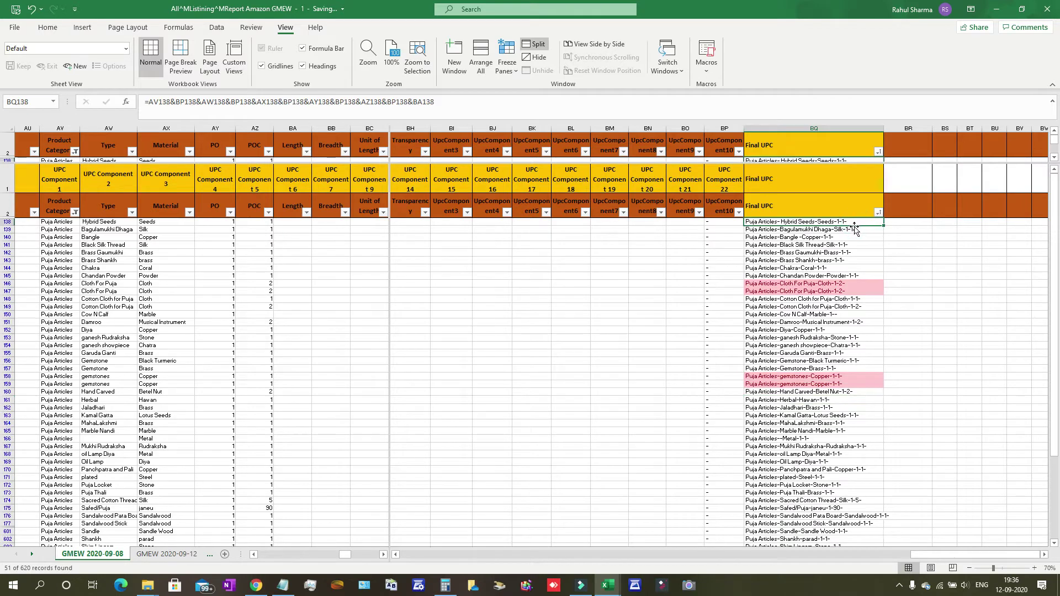
pyautogui.click(835, 230)
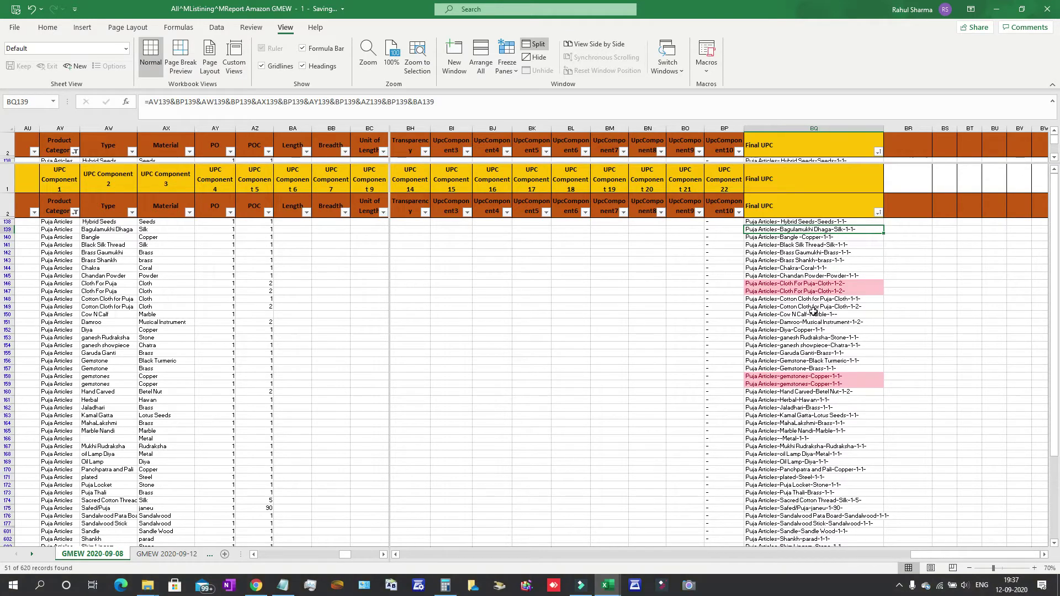
pyautogui.click(836, 246)
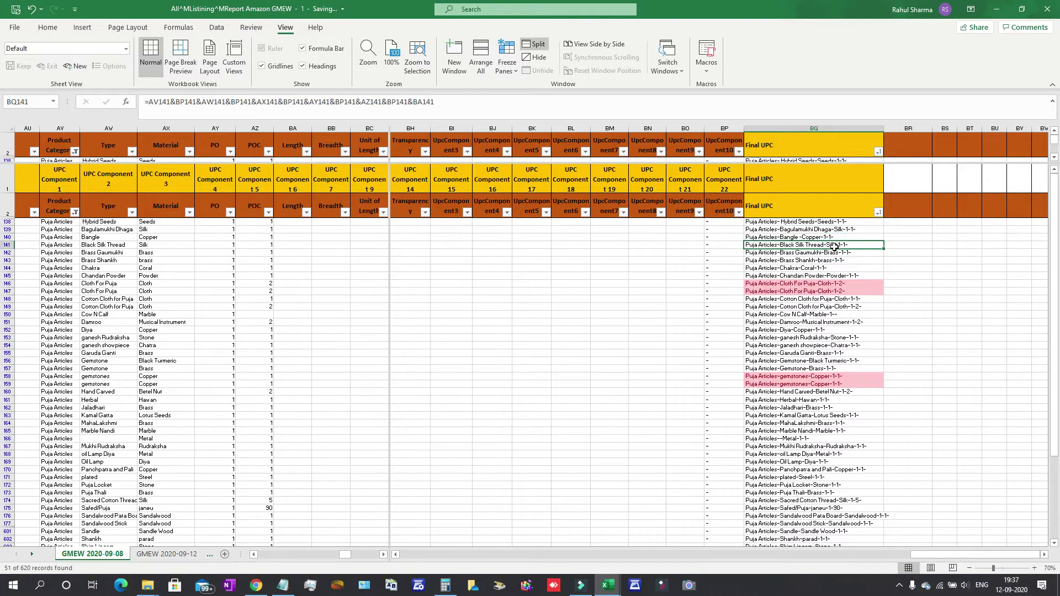
pyautogui.click(840, 228)
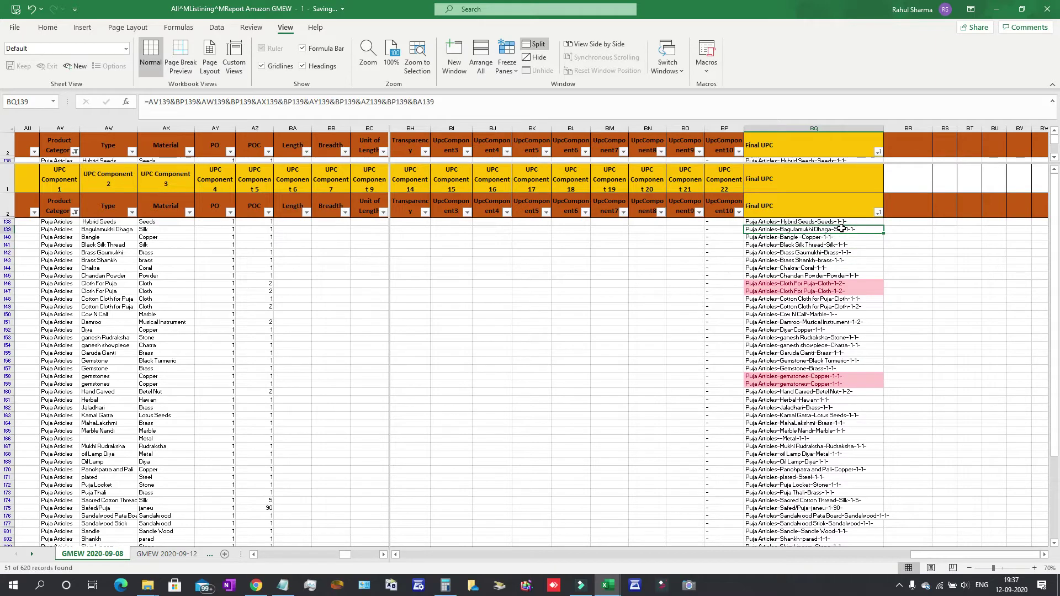
pyautogui.click(805, 238)
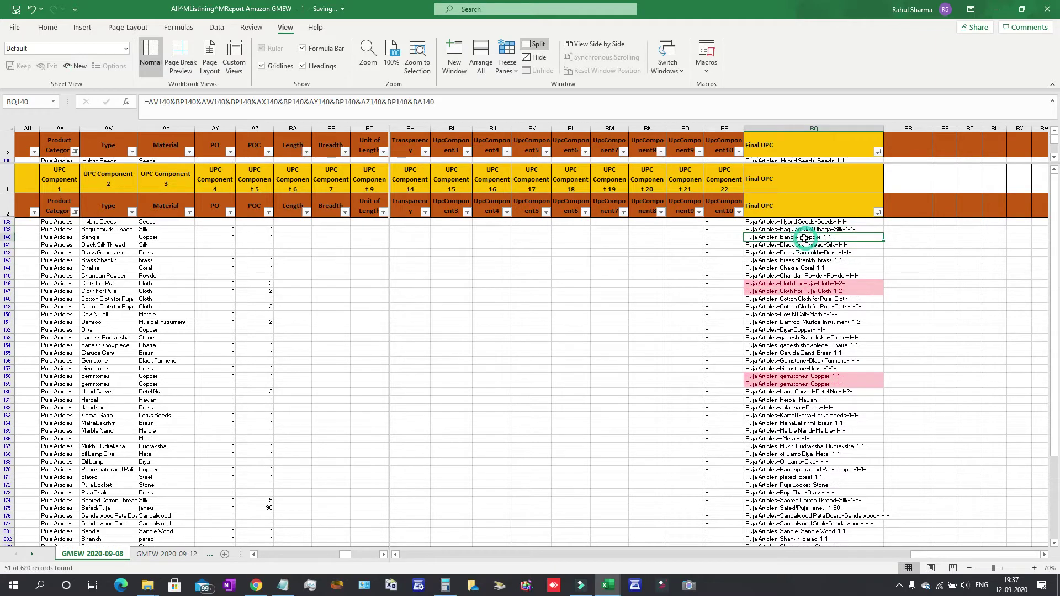
pyautogui.click(835, 245)
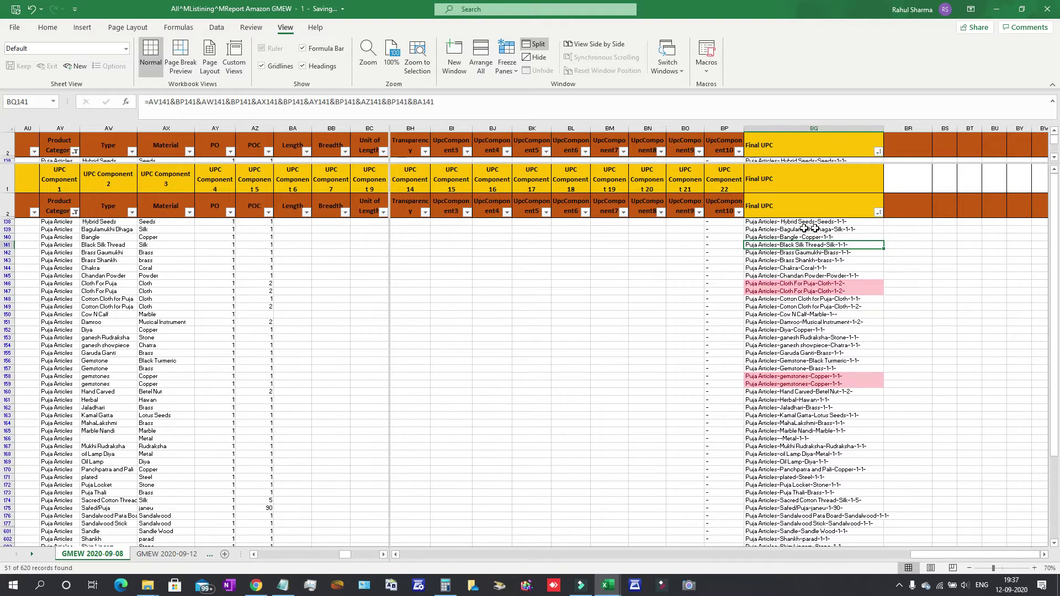
pyautogui.click(848, 230)
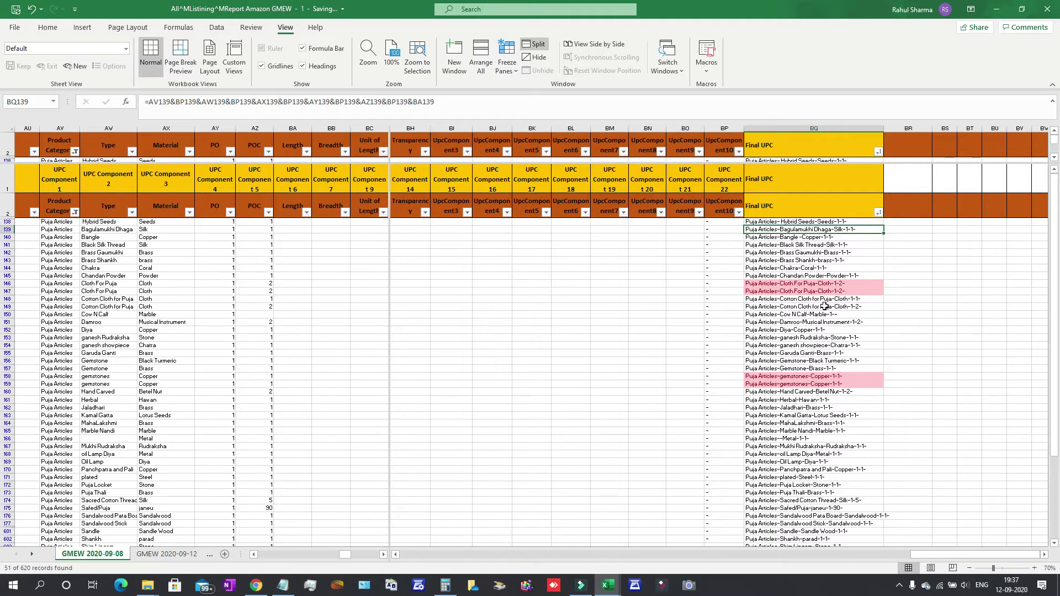
# Inspect the Type component values for Brass Gaumukhi in AW142 and Bagulamukhi Dhaga in AW139.
pyautogui.click(254, 555)
pyautogui.click(254, 555)
pyautogui.click(254, 555)
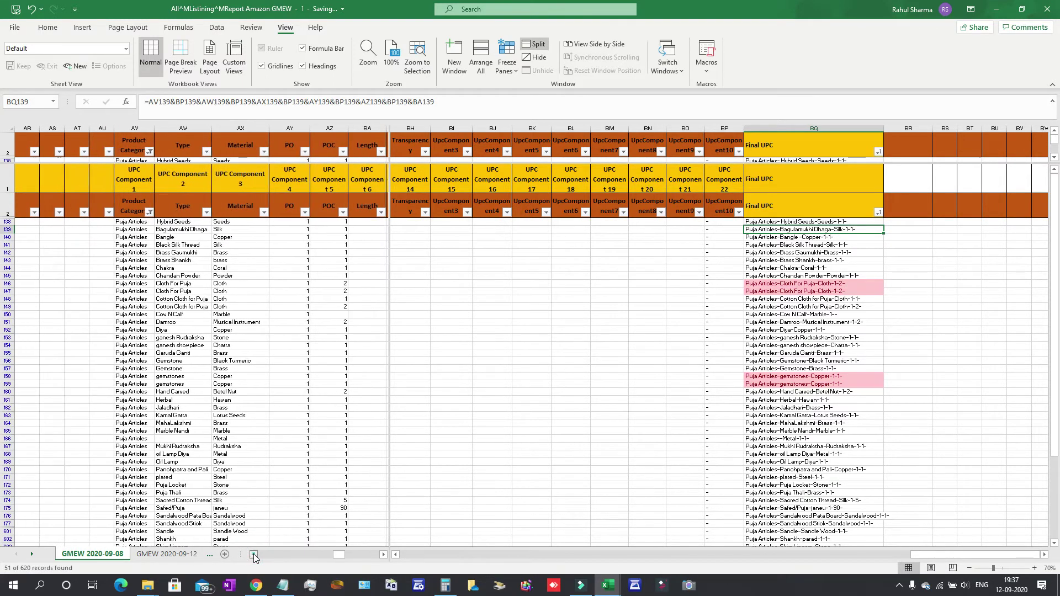
pyautogui.click(254, 555)
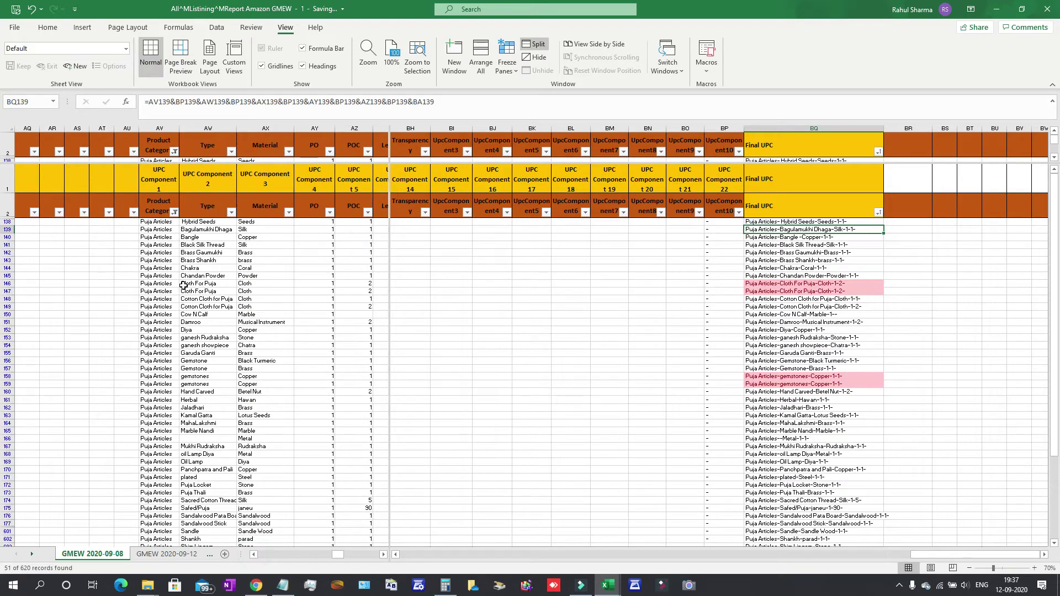
pyautogui.click(207, 253)
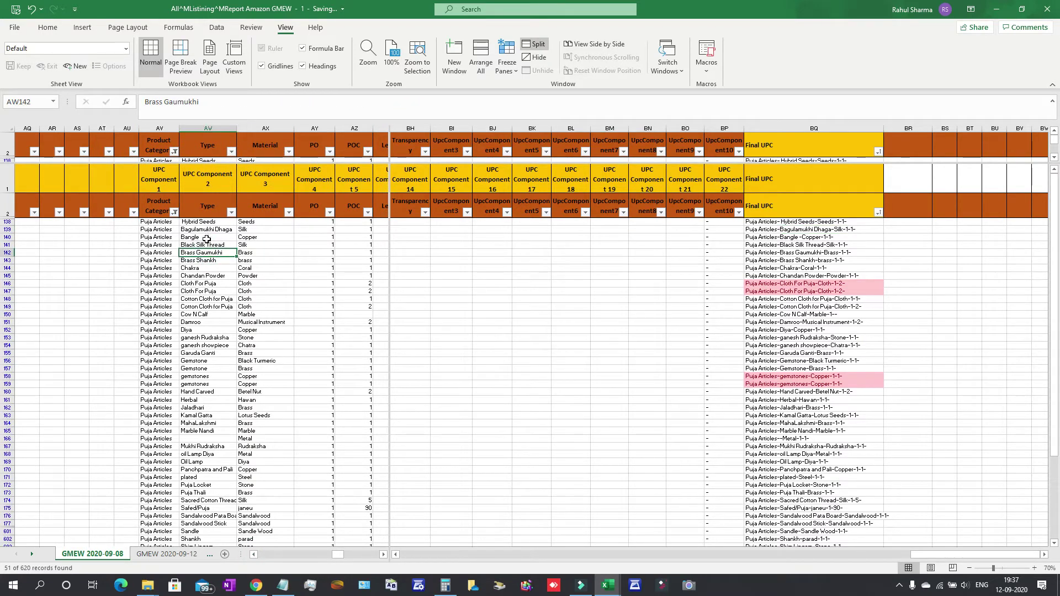
pyautogui.click(207, 230)
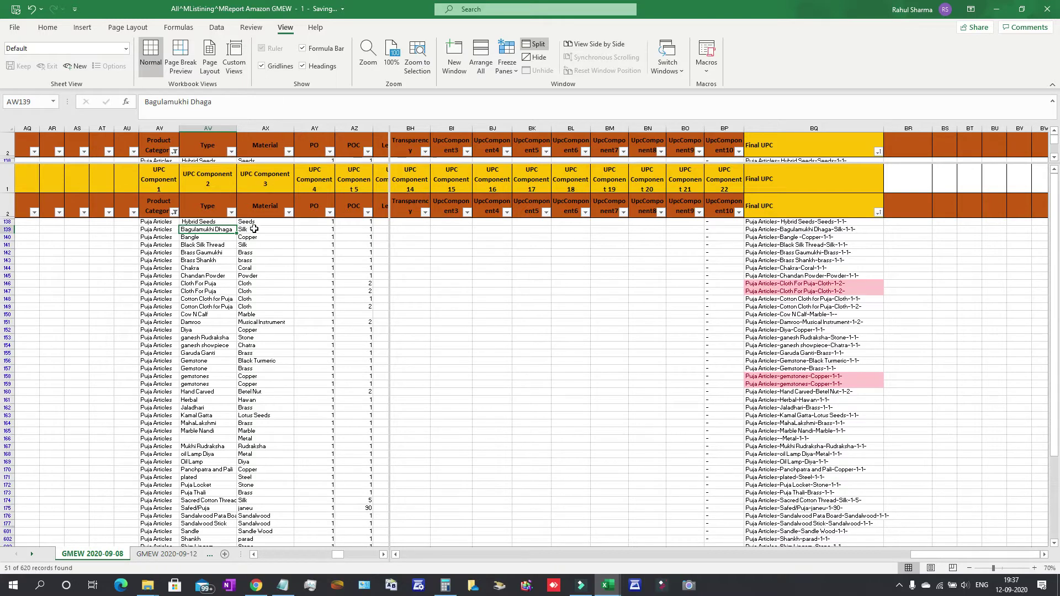
# Change the Type component in AW139 from Bagulamukhi Dhaga to Bagulamukhi Thread.
pyautogui.click(215, 232)
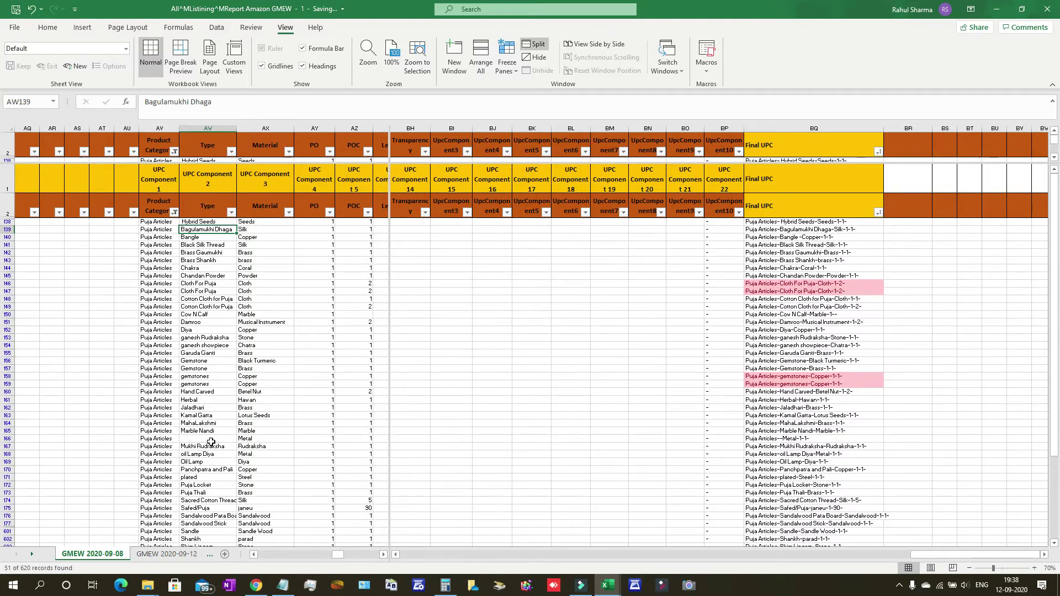
pyautogui.scroll(-3, 212, 449)
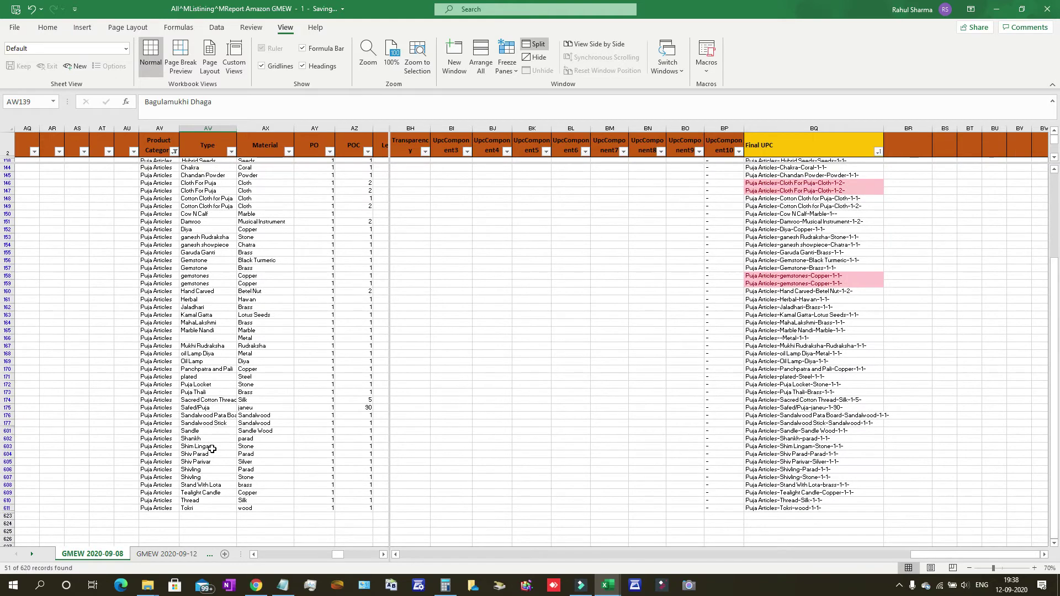
pyautogui.scroll(3, 212, 449)
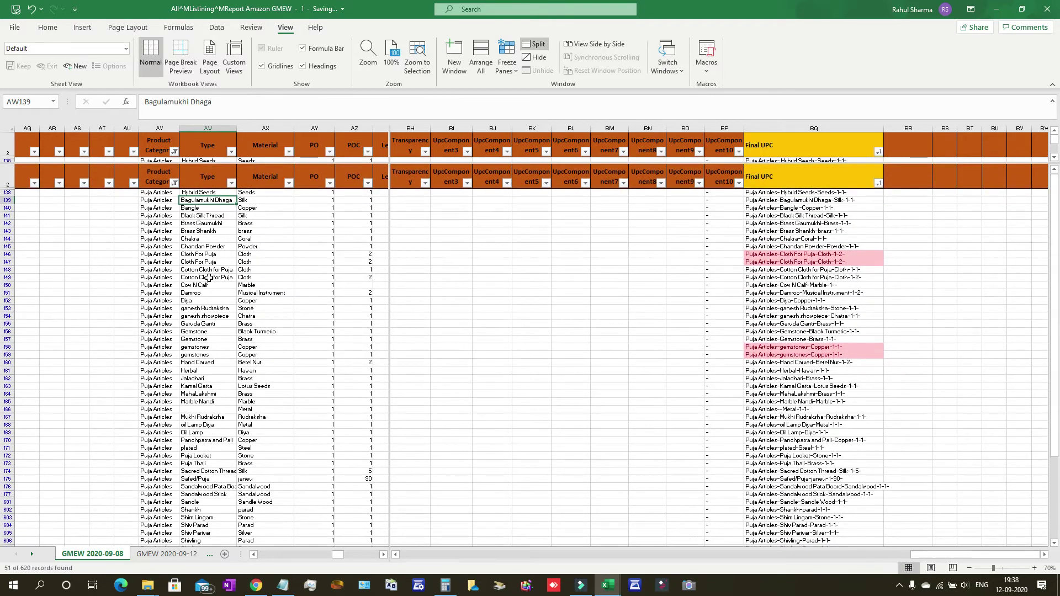
pyautogui.click(238, 102)
pyautogui.press('BackSpace')
pyautogui.press('BackSpace')
pyautogui.press('BackSpace')
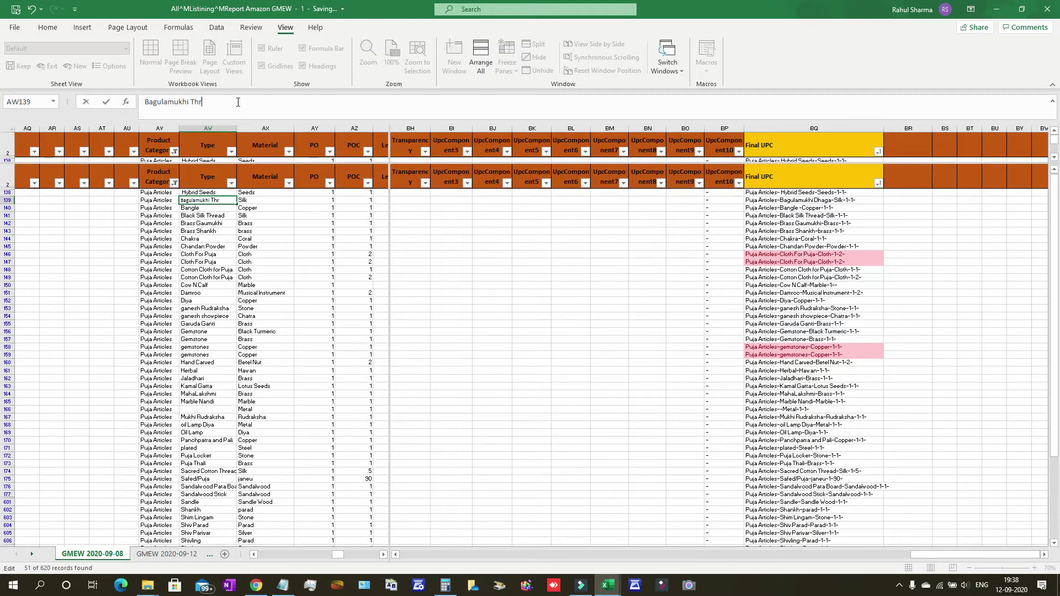
pyautogui.write('d')
pyautogui.press('Return')
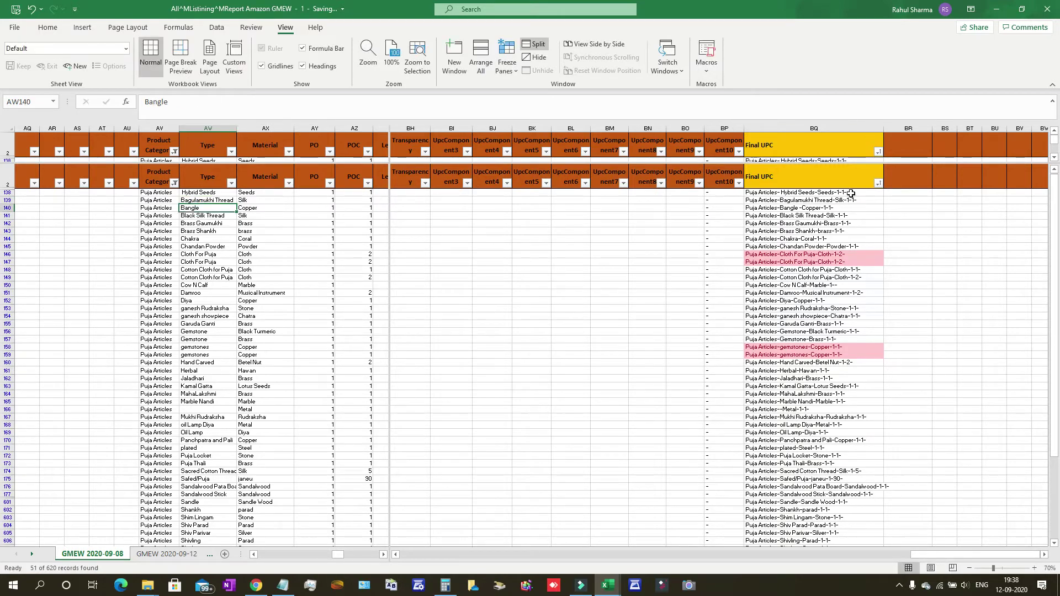
# Filter the Type column to the Puja Articles listings whose type contains thread.
pyautogui.click(232, 183)
pyautogui.click(177, 302)
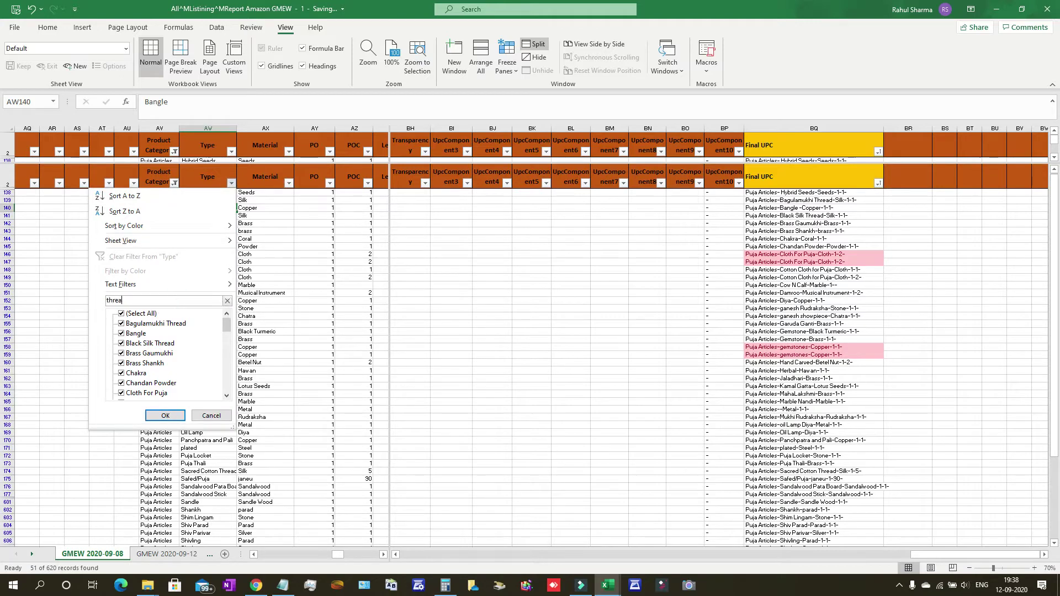
pyautogui.click(163, 415)
pyautogui.click(212, 253)
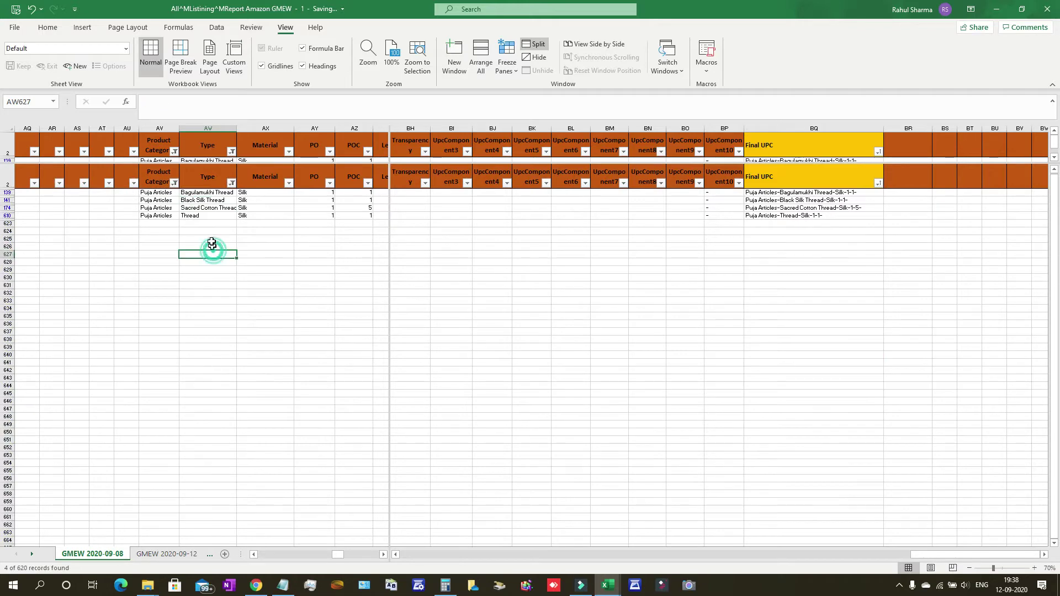
# Widen the Type column to fit the full thread names and inspect the filtered thread listings.
pyautogui.click(192, 203)
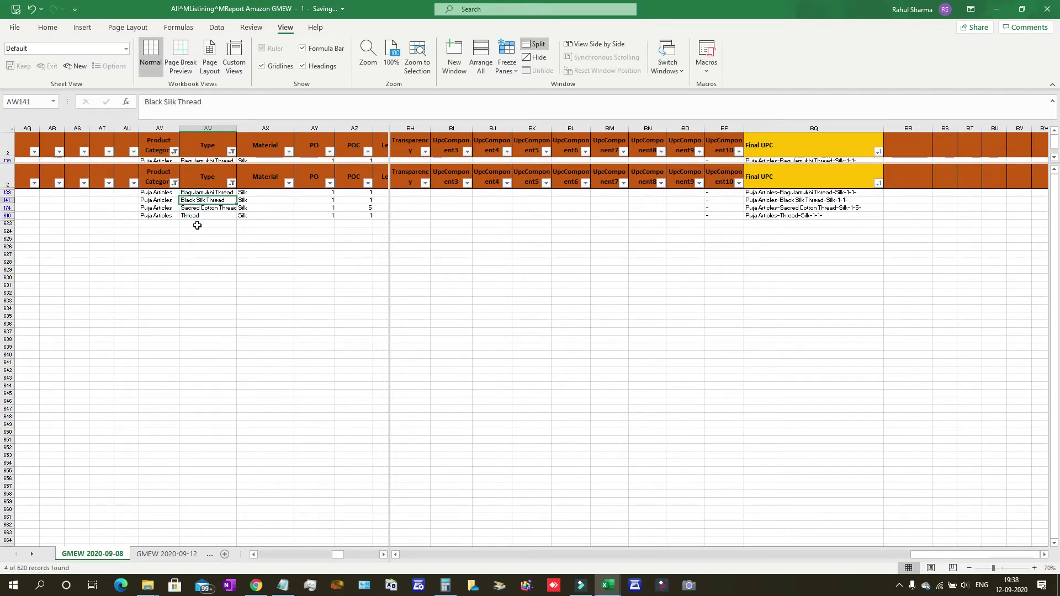
pyautogui.click(217, 209)
pyautogui.moveTo(237, 127); pyautogui.dragTo(259, 127)
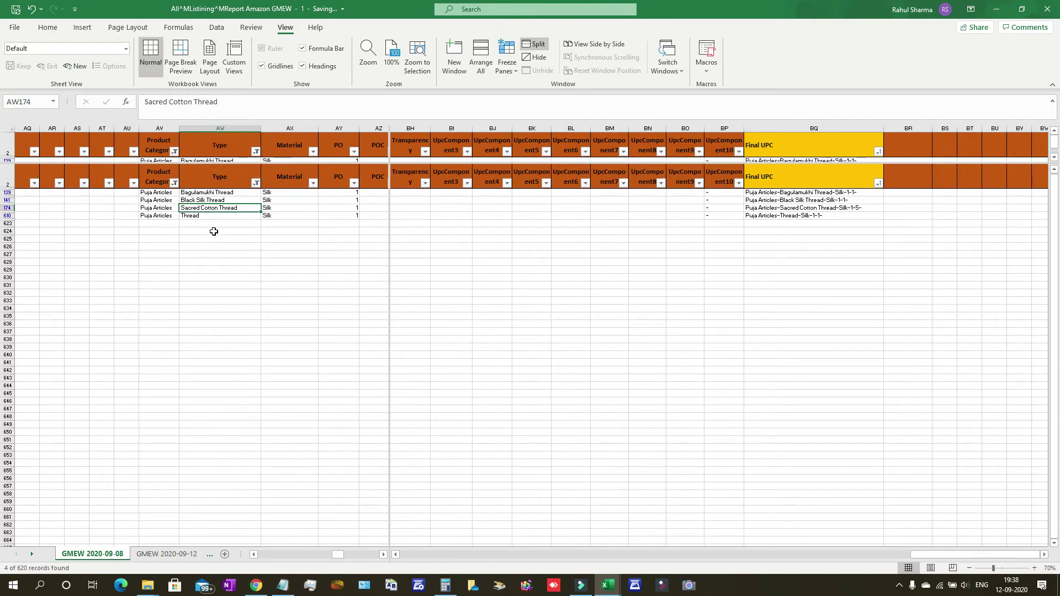
pyautogui.click(204, 216)
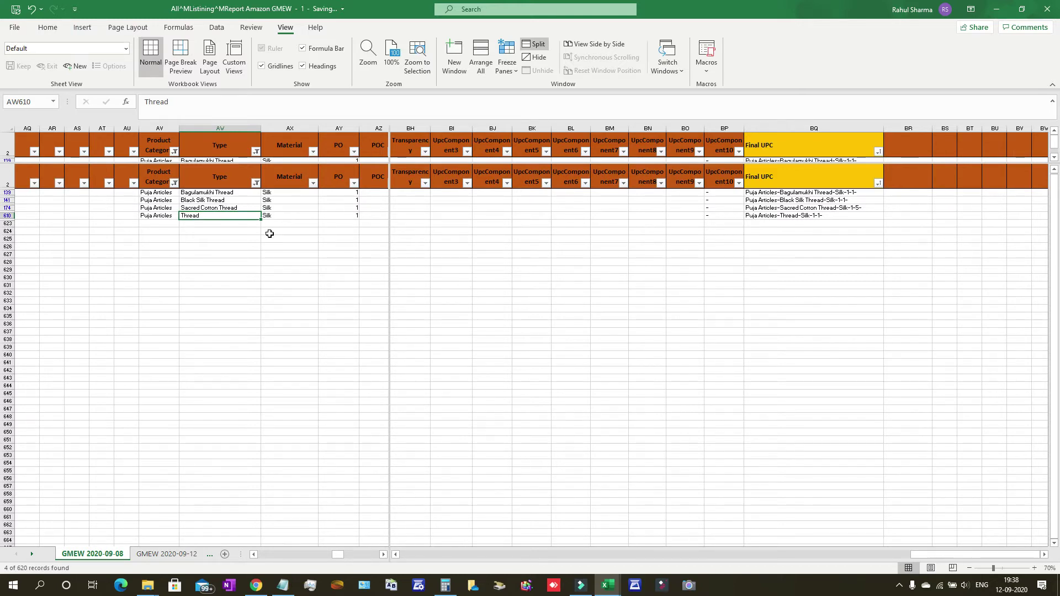
pyautogui.click(200, 201)
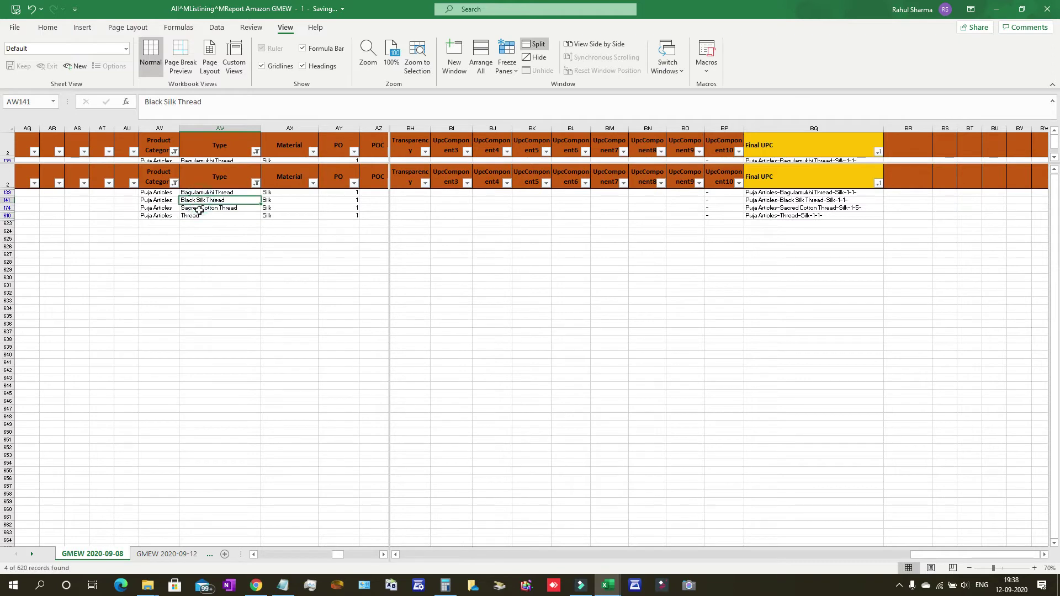
pyautogui.click(384, 557)
pyautogui.click(385, 557)
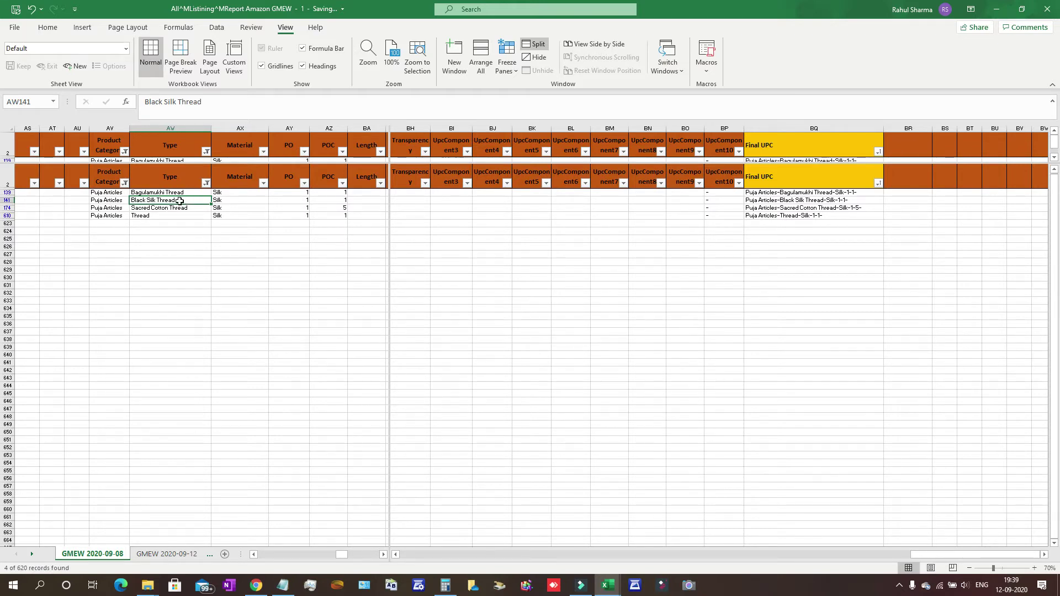
# Reorder the Type component in AW139 so it reads Thread-Bagulamukhi.
pyautogui.click(161, 192)
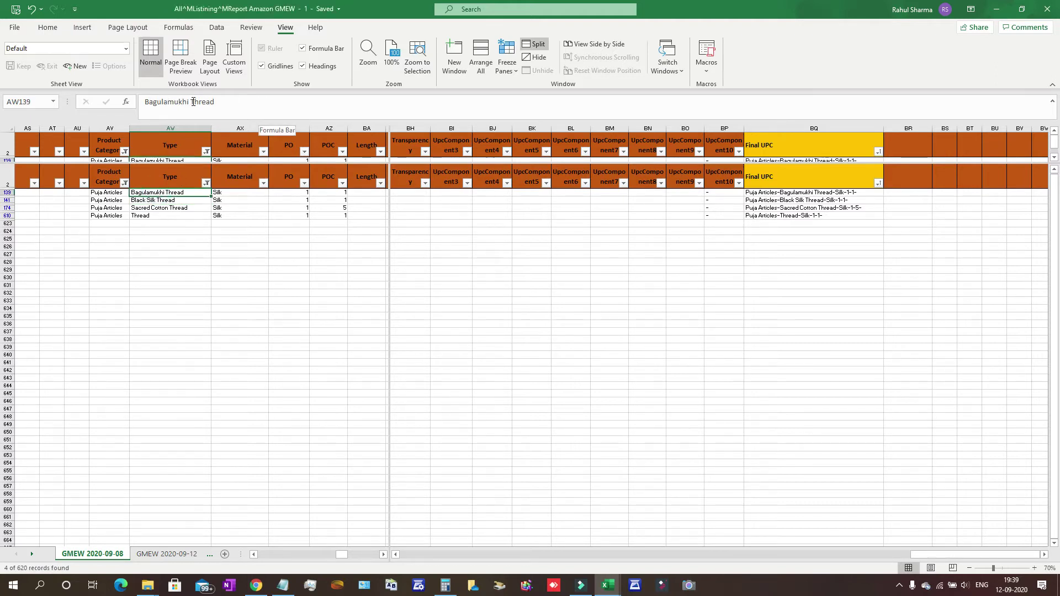
pyautogui.moveTo(193, 102); pyautogui.dragTo(158, 104)
pyautogui.hotkey('ctrl', 'c')
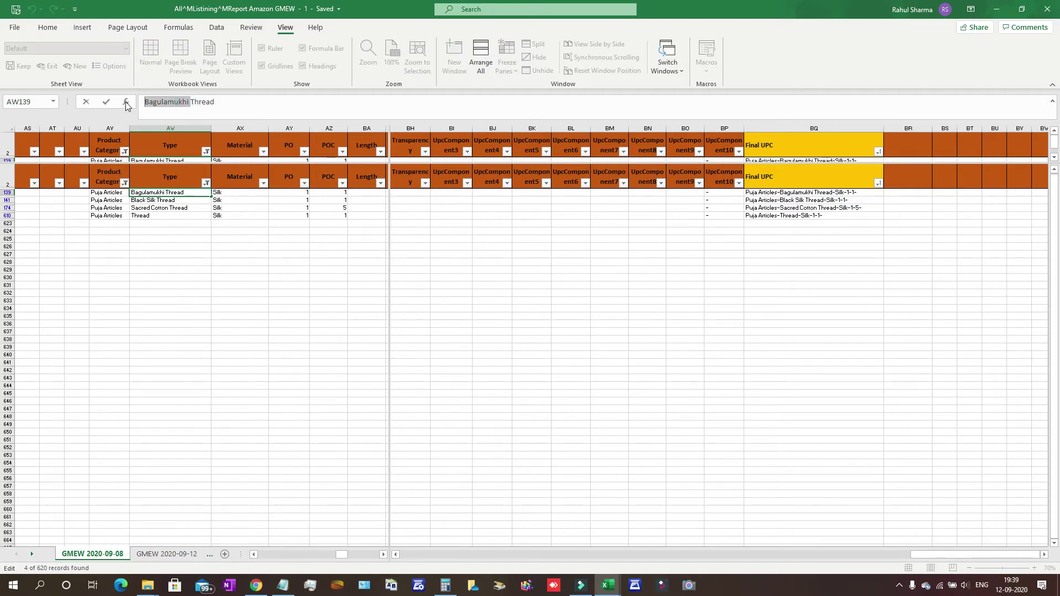
pyautogui.press('Delete')
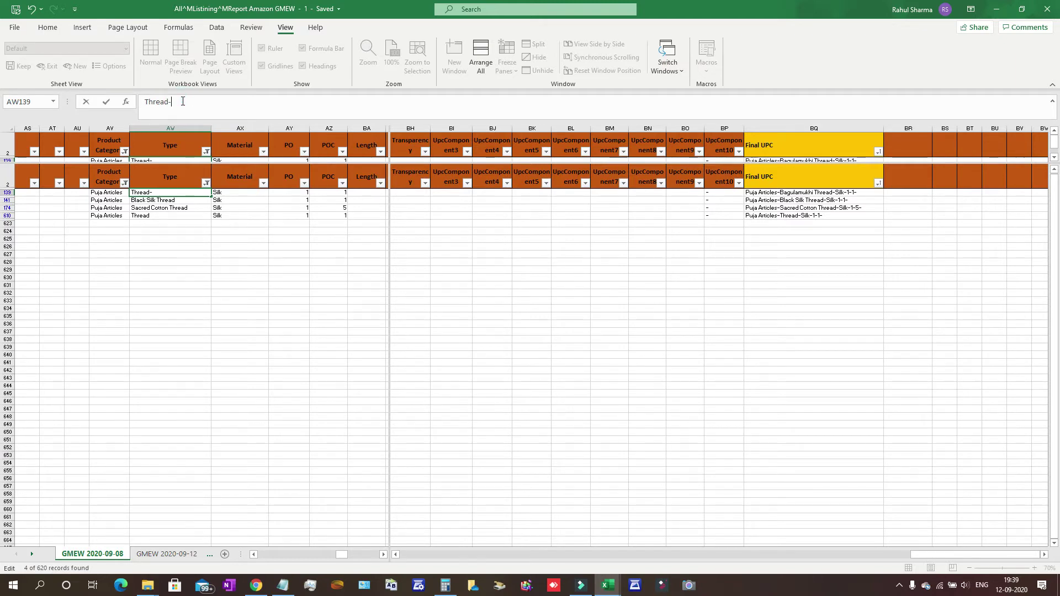
pyautogui.hotkey('ctrl', 'v')
pyautogui.press('Return')
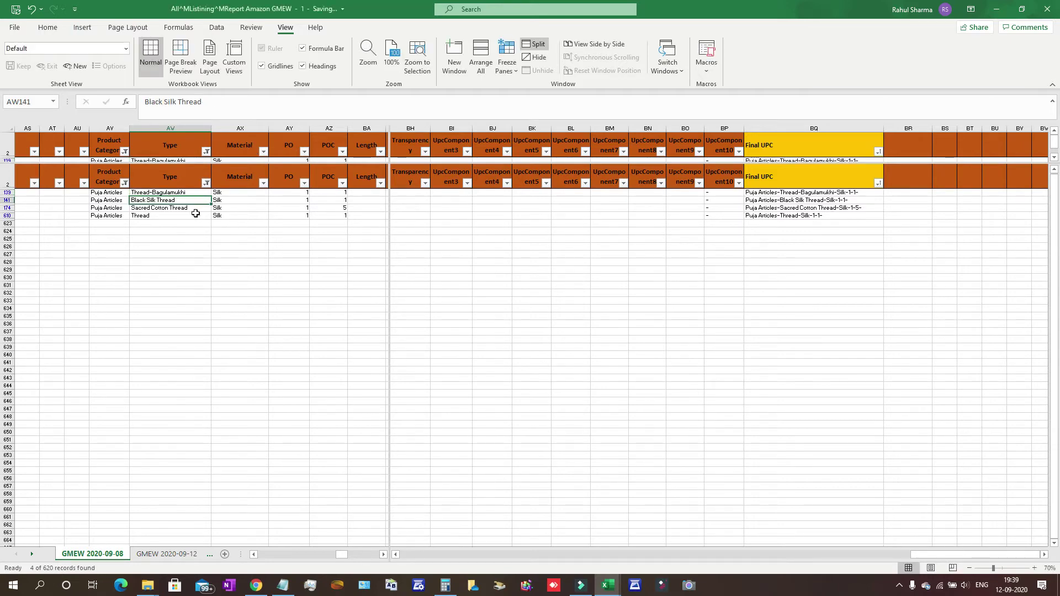
# Shorten the Black Silk Thread type in AW141 to just Thread.
pyautogui.click(172, 101)
pyautogui.press('BackSpace')
pyautogui.press('BackSpace')
pyautogui.press('BackSpace')
pyautogui.press('BackSpace')
pyautogui.press('BackSpace')
pyautogui.press('BackSpace')
pyautogui.press('BackSpace')
pyautogui.press('BackSpace')
pyautogui.press('BackSpace')
pyautogui.press('BackSpace')
pyautogui.press('BackSpace')
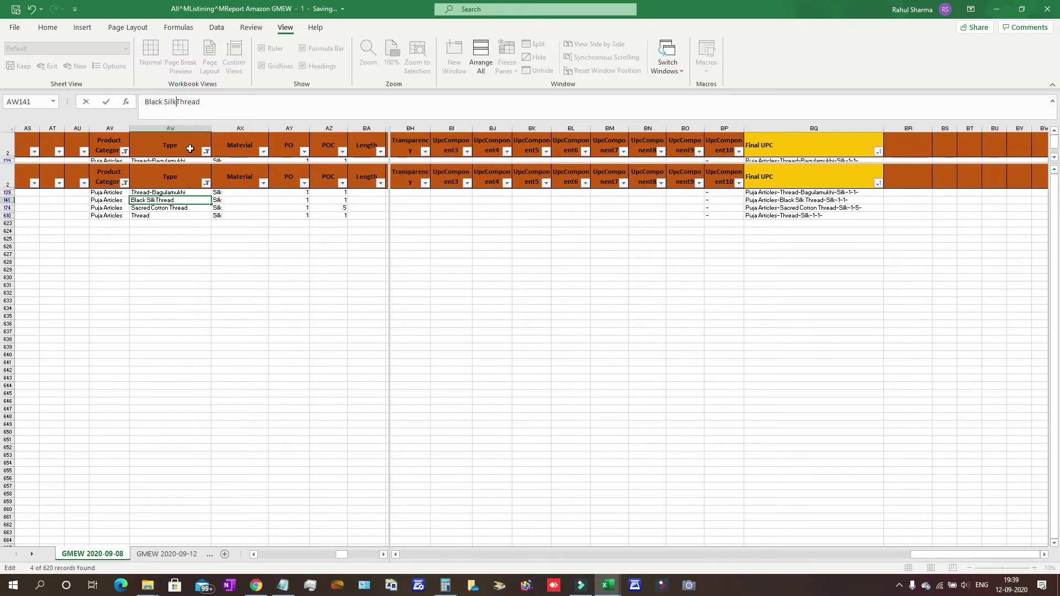
pyautogui.press('Return')
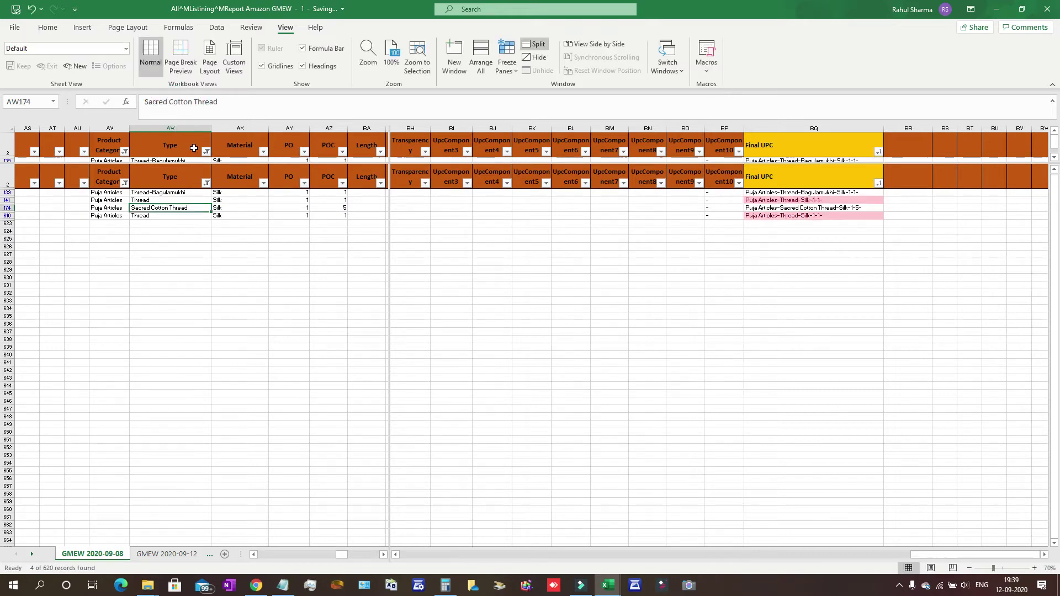
# Shorten the Sacred Cotton Thread type in AW174 to just Thread.
pyautogui.click(194, 101)
pyautogui.press('BackSpace')
pyautogui.press('BackSpace')
pyautogui.press('BackSpace')
pyautogui.press('BackSpace')
pyautogui.press('BackSpace')
pyautogui.press('BackSpace')
pyautogui.press('BackSpace')
pyautogui.press('BackSpace')
pyautogui.press('BackSpace')
pyautogui.press('BackSpace')
pyautogui.press('BackSpace')
pyautogui.press('BackSpace')
pyautogui.press('BackSpace')
pyautogui.press('BackSpace')
pyautogui.press('Return')
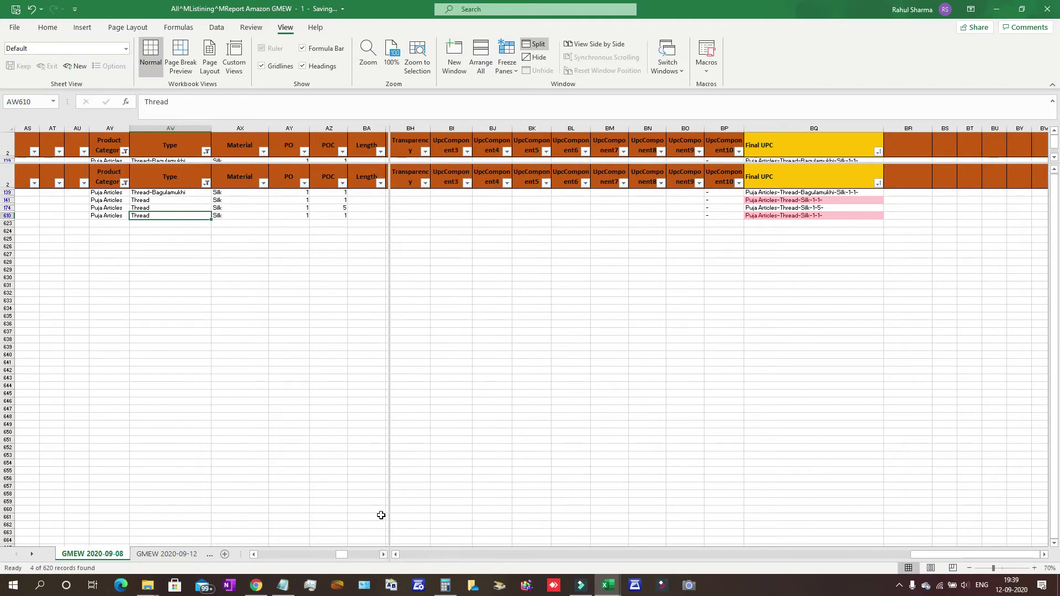
# Move the vertical split to just after column BL, keeping the component columns on one side and Final UPC on the other.
pyautogui.moveTo(389, 499); pyautogui.dragTo(663, 500)
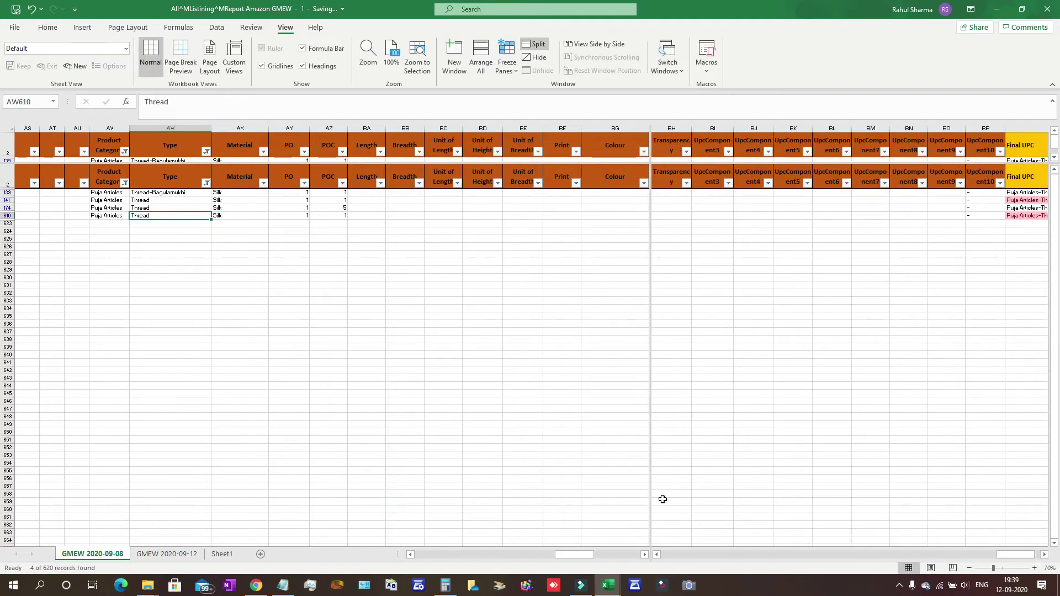
pyautogui.click(658, 555)
pyautogui.click(657, 555)
pyautogui.click(657, 556)
pyautogui.click(1044, 555)
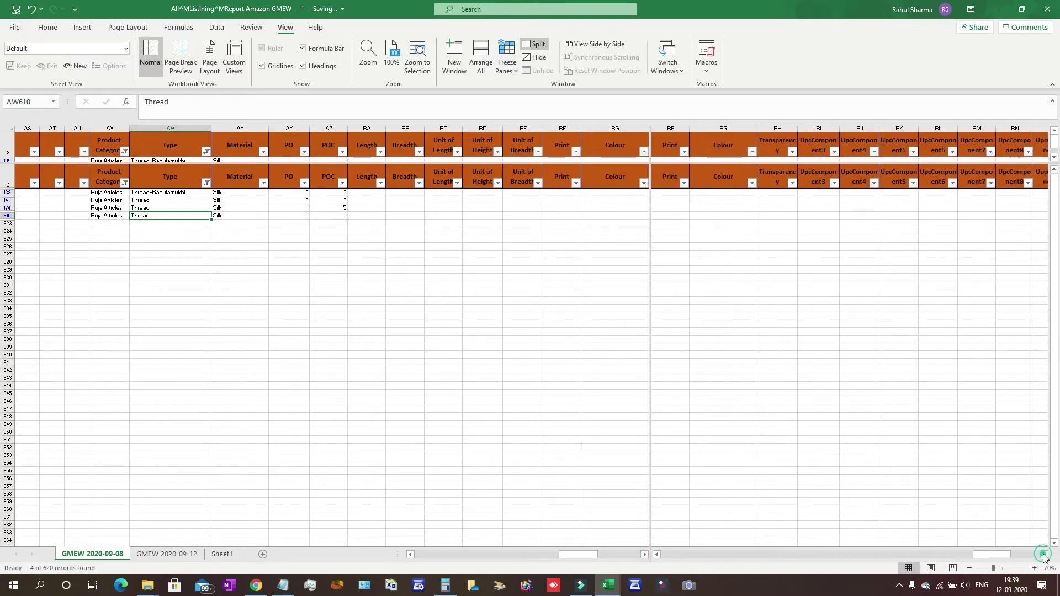
pyautogui.click(1044, 556)
pyautogui.click(1044, 555)
pyautogui.click(1044, 555)
pyautogui.click(1044, 555)
pyautogui.click(1044, 555)
pyautogui.click(1044, 555)
pyautogui.moveTo(649, 408); pyautogui.dragTo(849, 427)
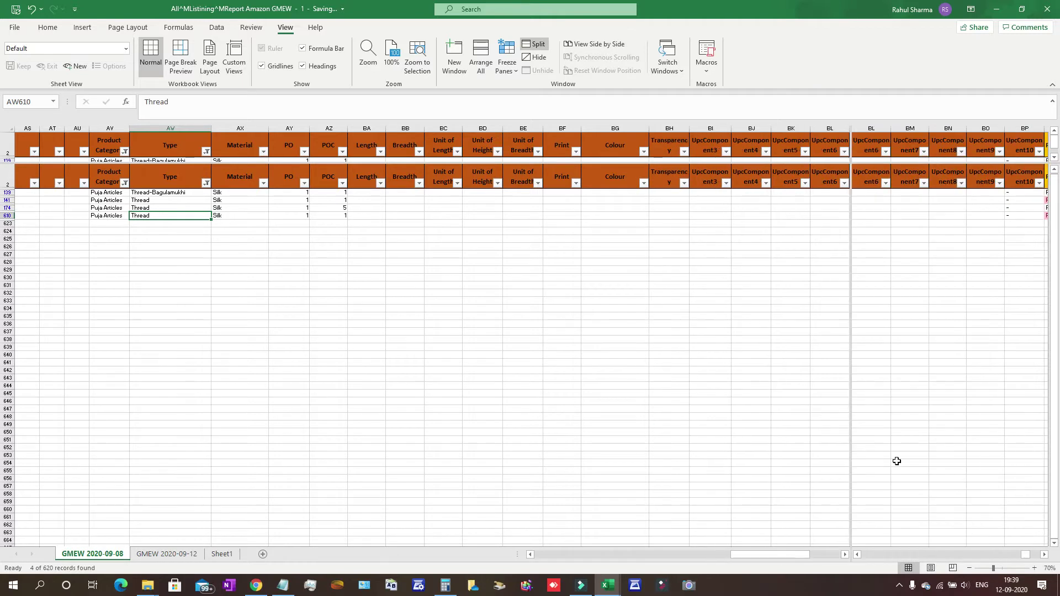
pyautogui.click(1044, 555)
pyautogui.click(1044, 555)
pyautogui.click(1044, 555)
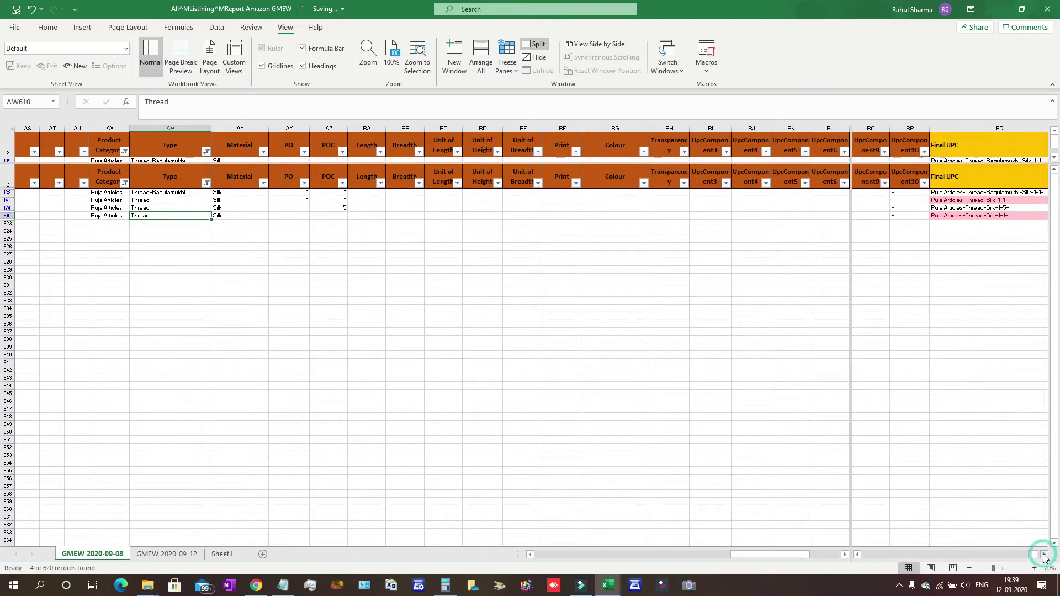
pyautogui.click(1044, 555)
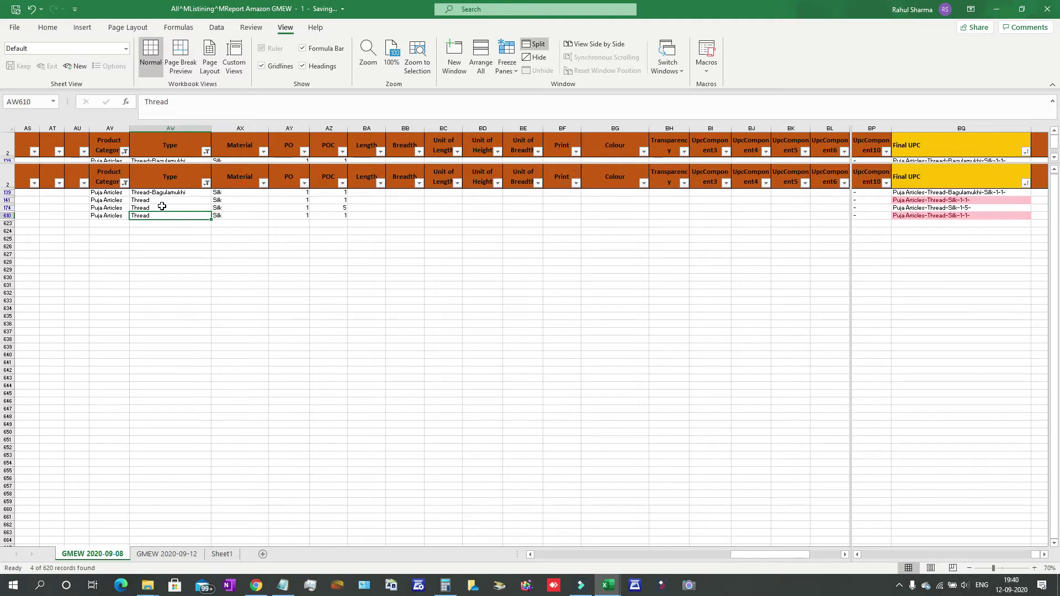
# Set the Material in AX610 to Cotton and check the Material entries of the other thread listings.
pyautogui.click(232, 201)
pyautogui.click(230, 209)
pyautogui.click(228, 215)
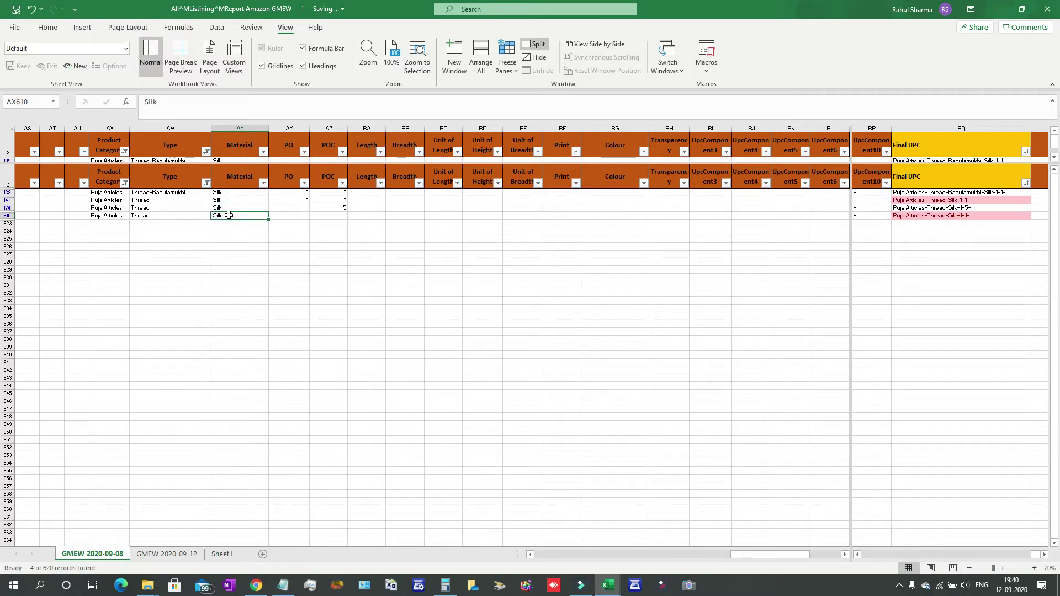
pyautogui.write('Copper')
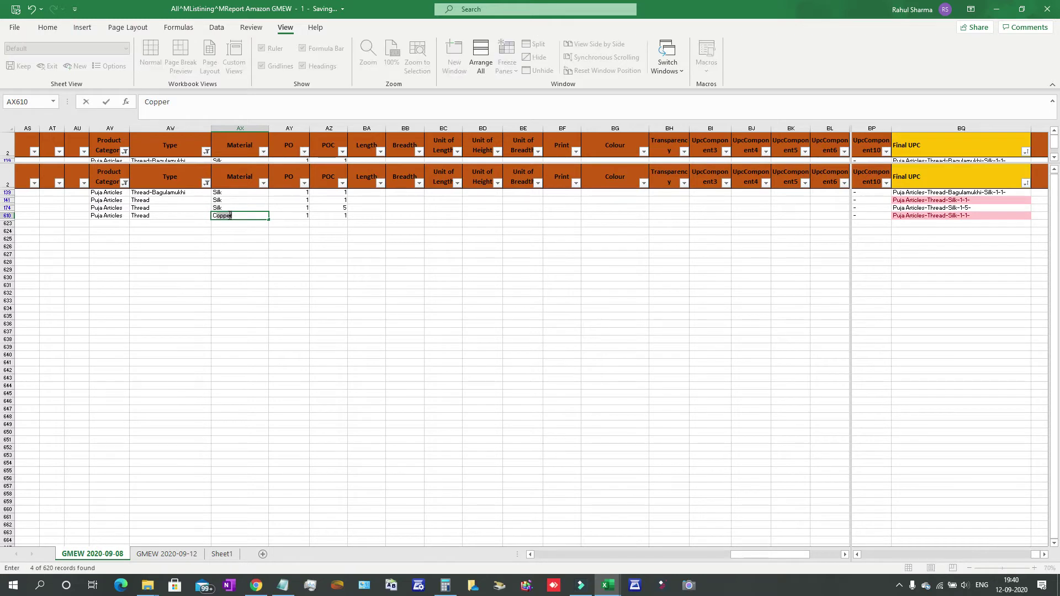
pyautogui.write('tton')
pyautogui.press('Return')
pyautogui.click(237, 208)
pyautogui.click(239, 200)
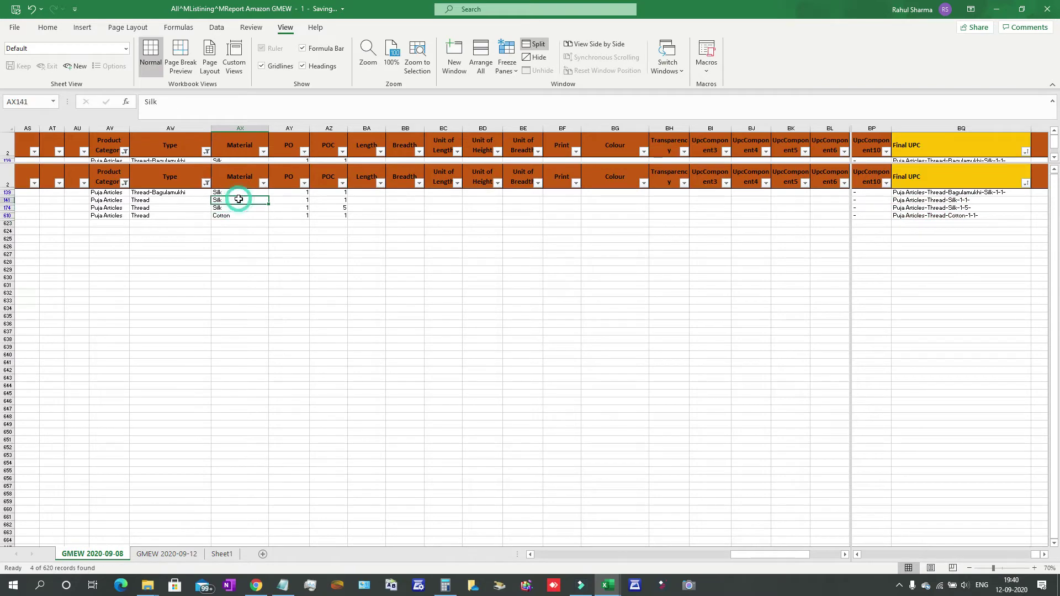
pyautogui.click(234, 192)
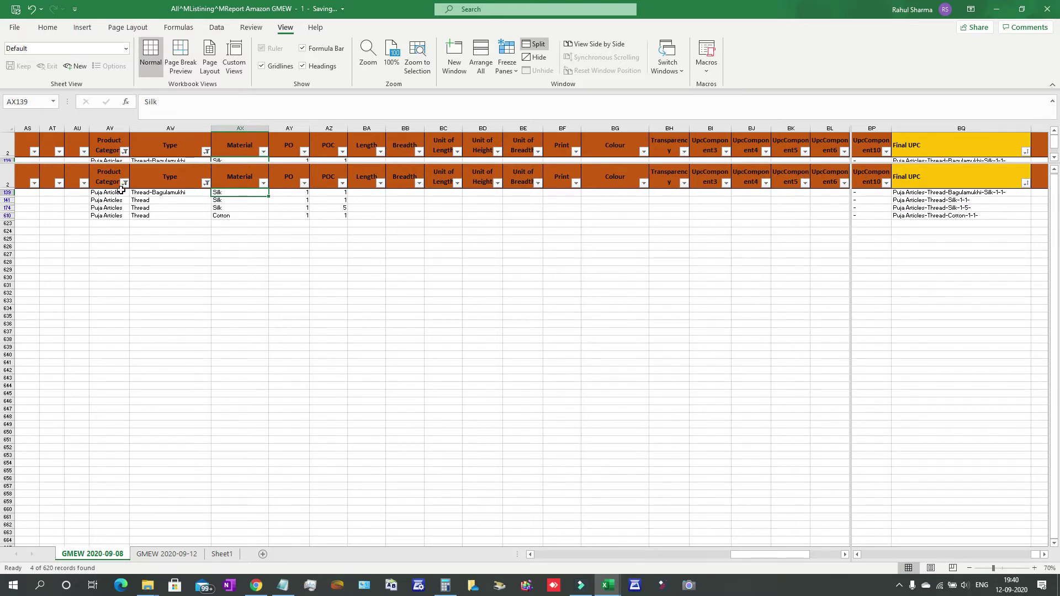
# Show all types again in the Type column's filter and sort that column A to Z.
pyautogui.click(206, 184)
pyautogui.click(123, 315)
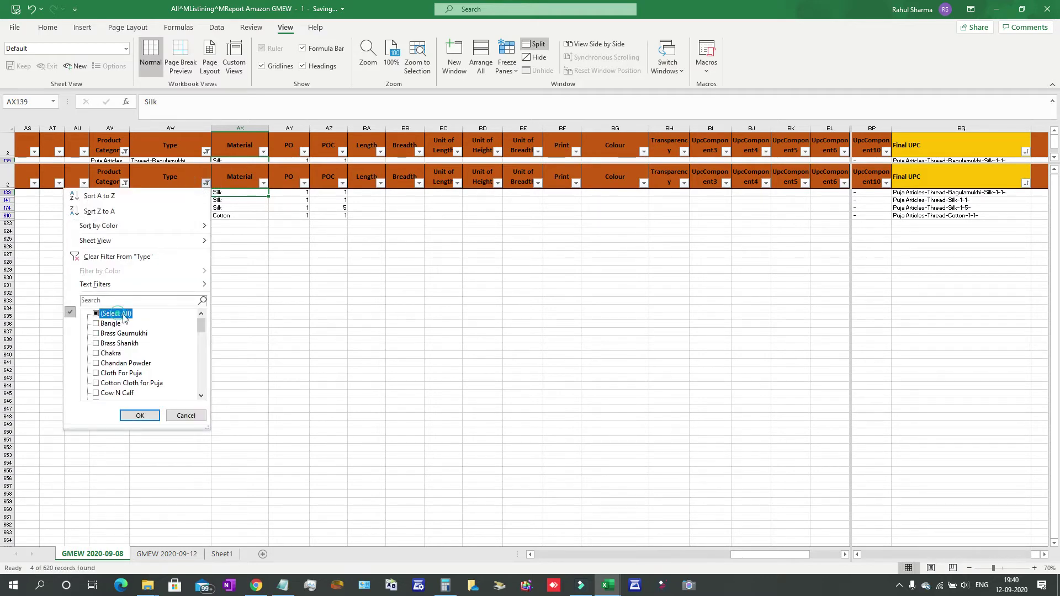
pyautogui.click(139, 415)
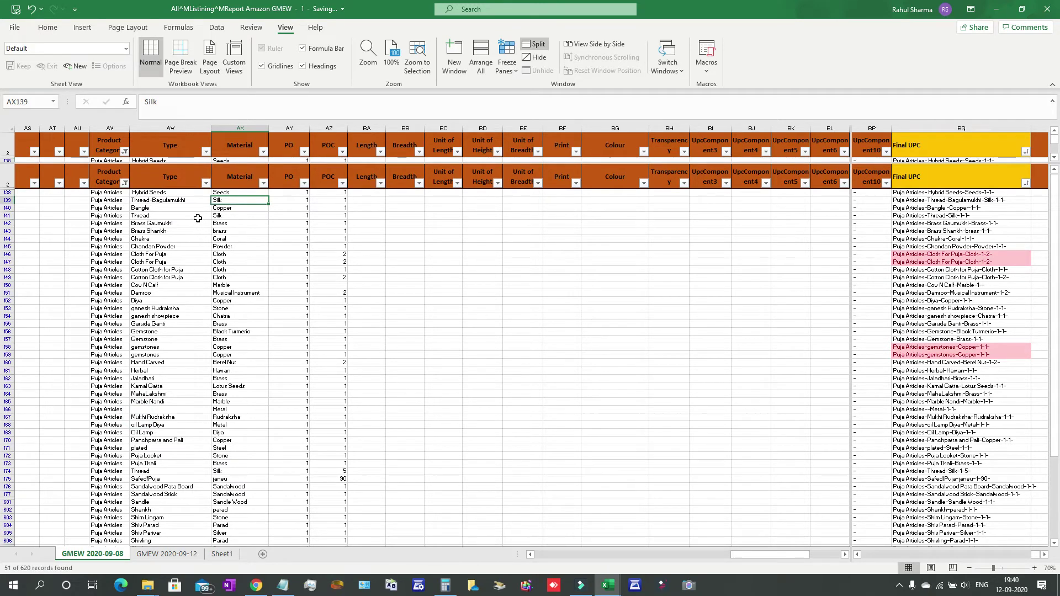
pyautogui.click(205, 183)
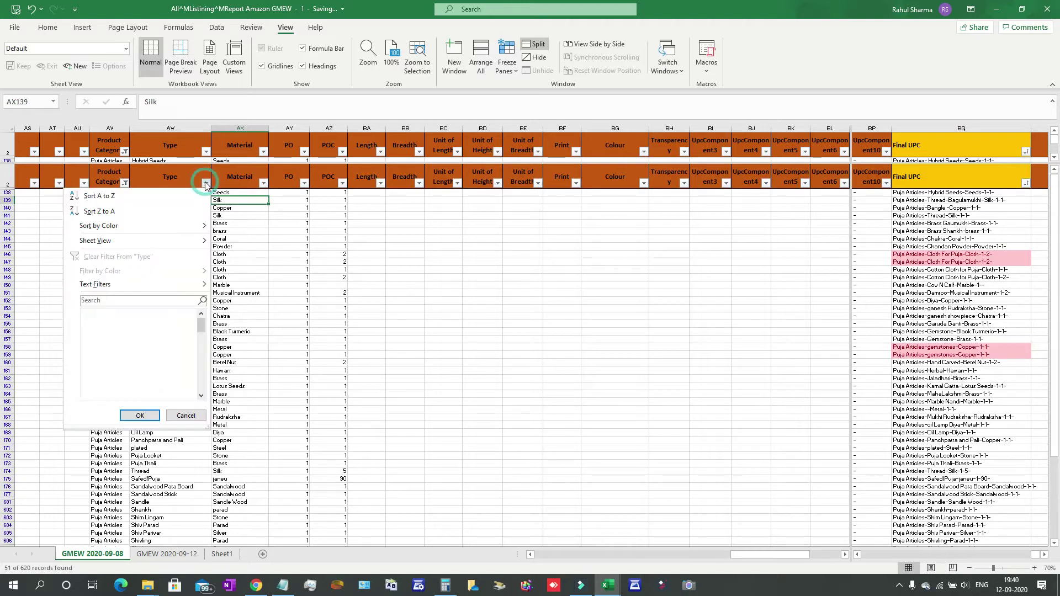
pyautogui.press('Escape')
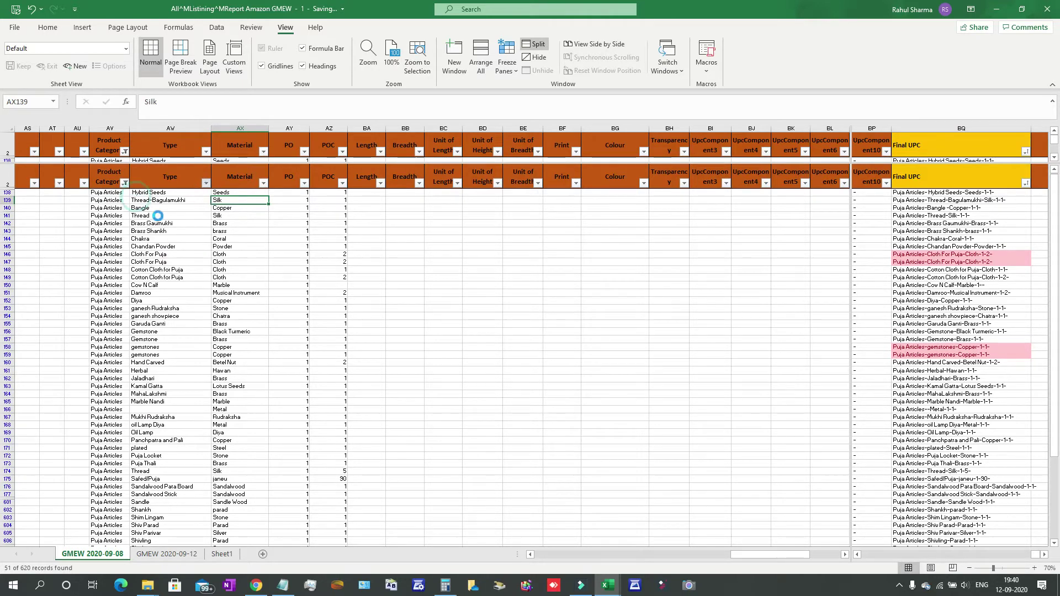
# Change the type in row 138 to "Seeds- Hybrid".
pyautogui.click(169, 193)
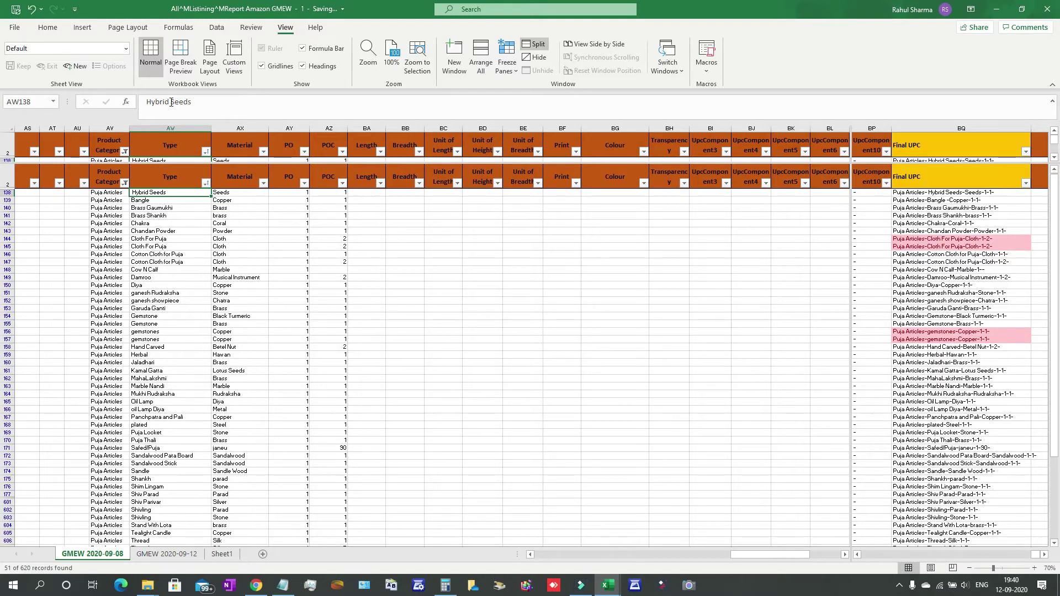
pyautogui.moveTo(171, 102); pyautogui.dragTo(145, 102)
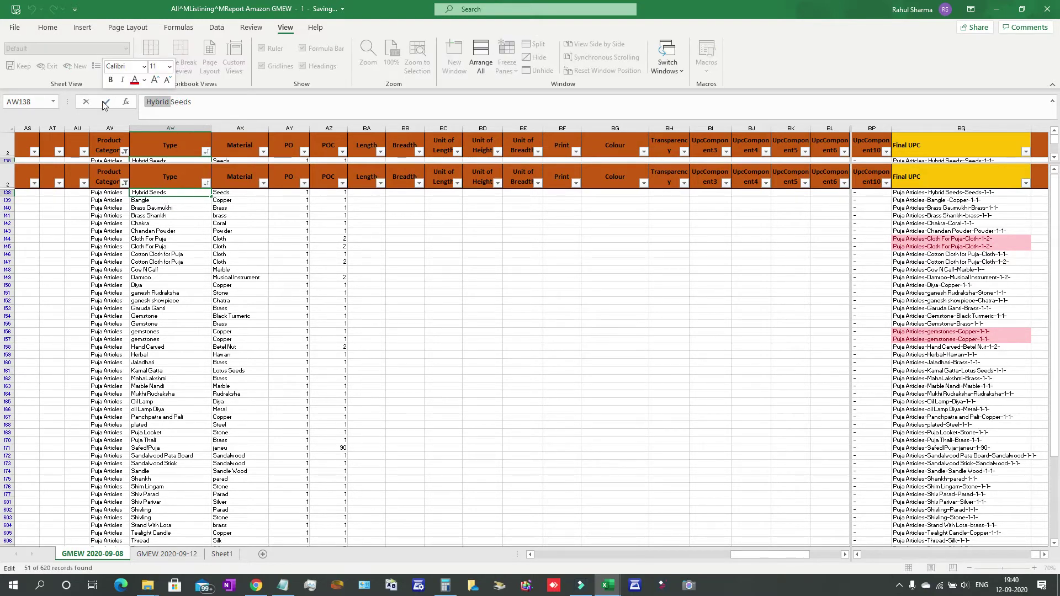
pyautogui.press('Delete')
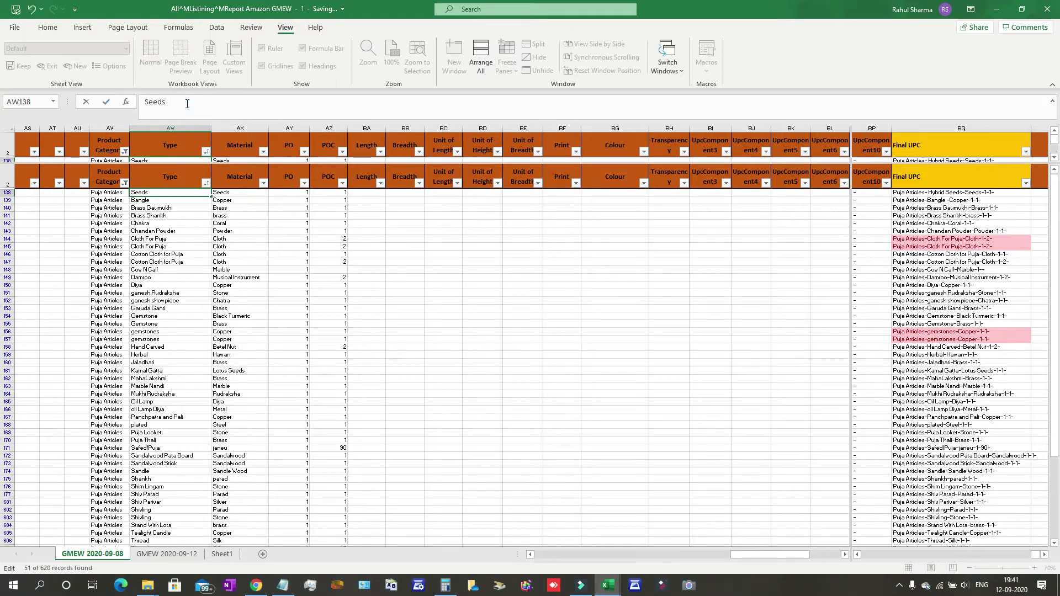
pyautogui.write('- Hybrid')
pyautogui.press('Return')
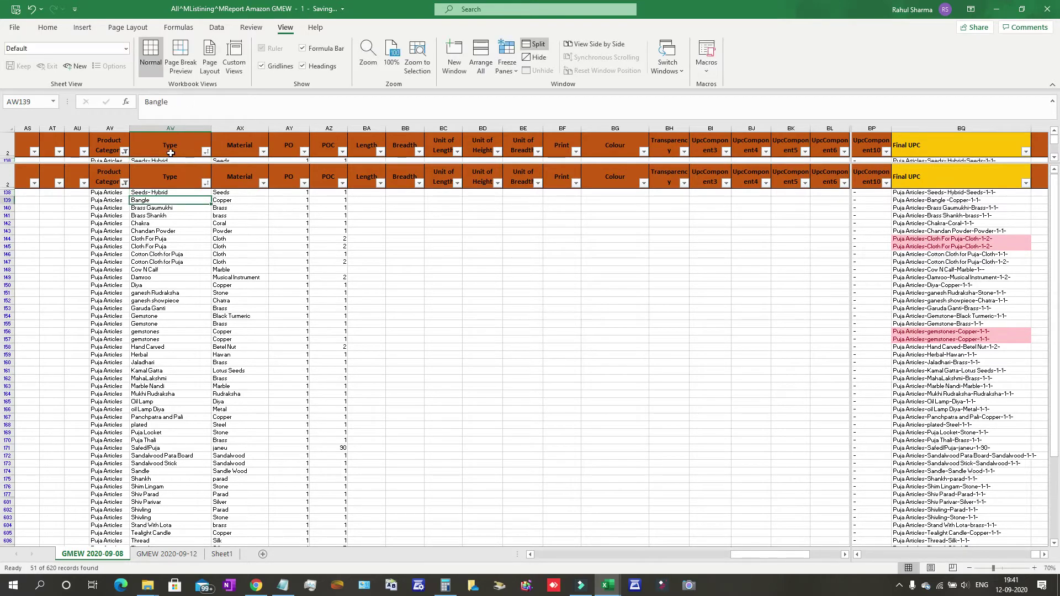
# Shorten the type in row 140 to "Gaumukhi" by removing the material word.
pyautogui.click(176, 208)
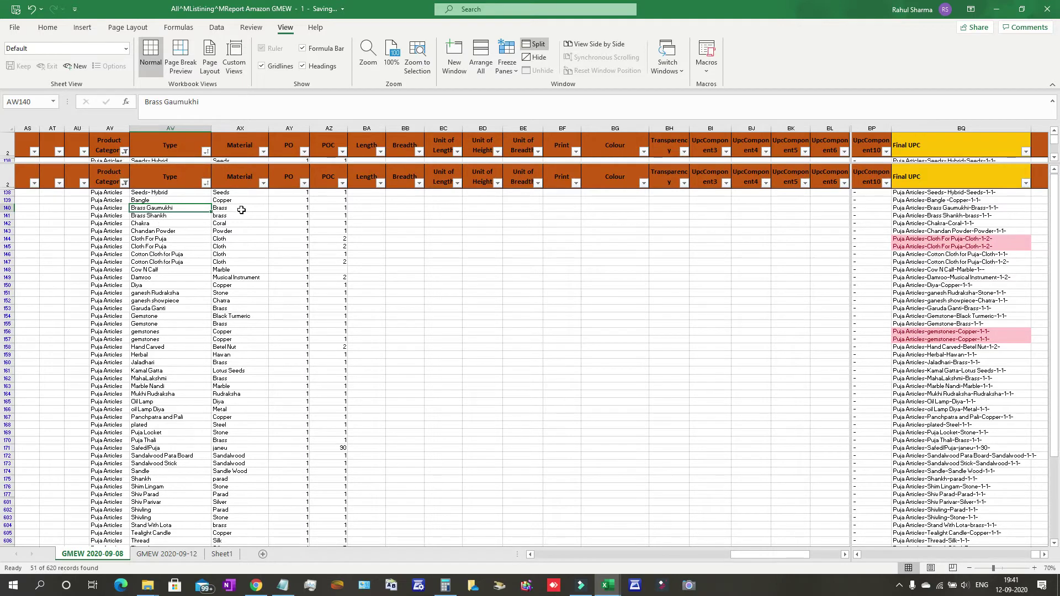
pyautogui.click(165, 102)
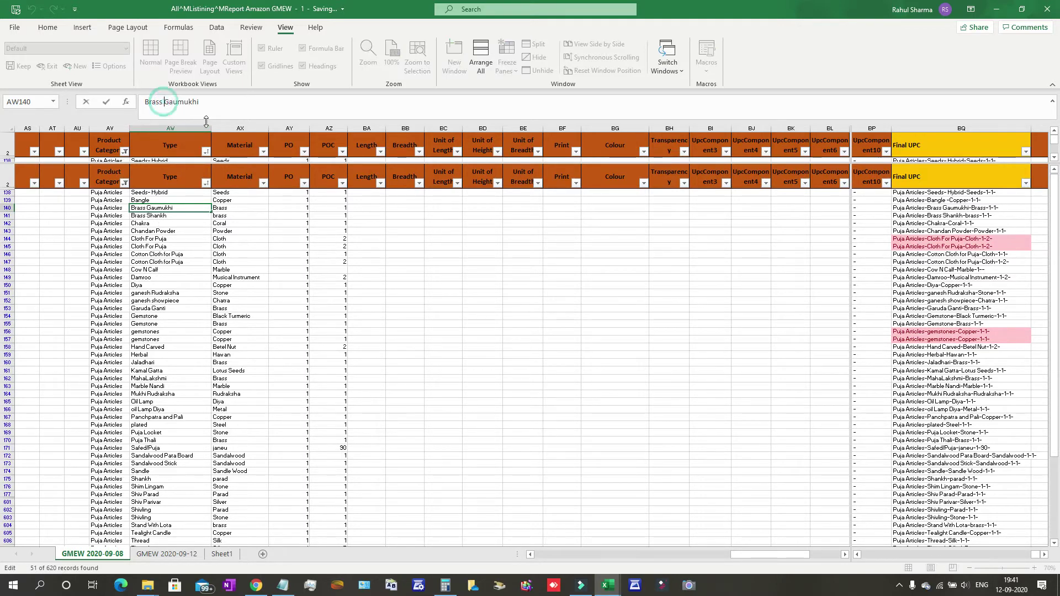
pyautogui.press('BackSpace')
pyautogui.press('BackSpace')
pyautogui.press('BackSpace')
pyautogui.press('BackSpace')
pyautogui.press('BackSpace')
pyautogui.press('BackSpace')
pyautogui.press('Return')
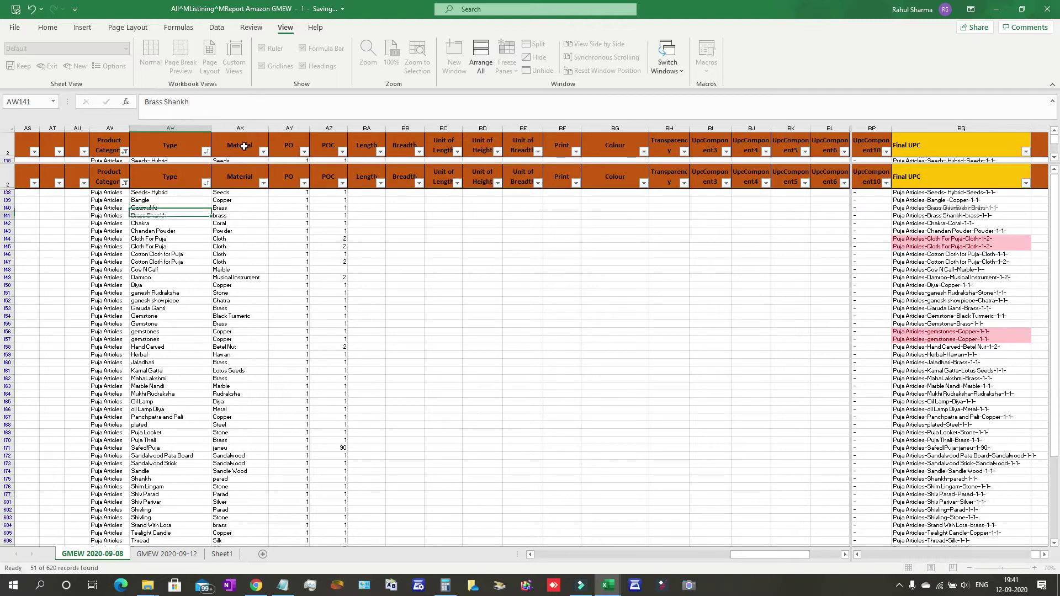
# Move the vertical split to show the item-name column beside the type columns and read row 140's full item name.
pyautogui.click(160, 208)
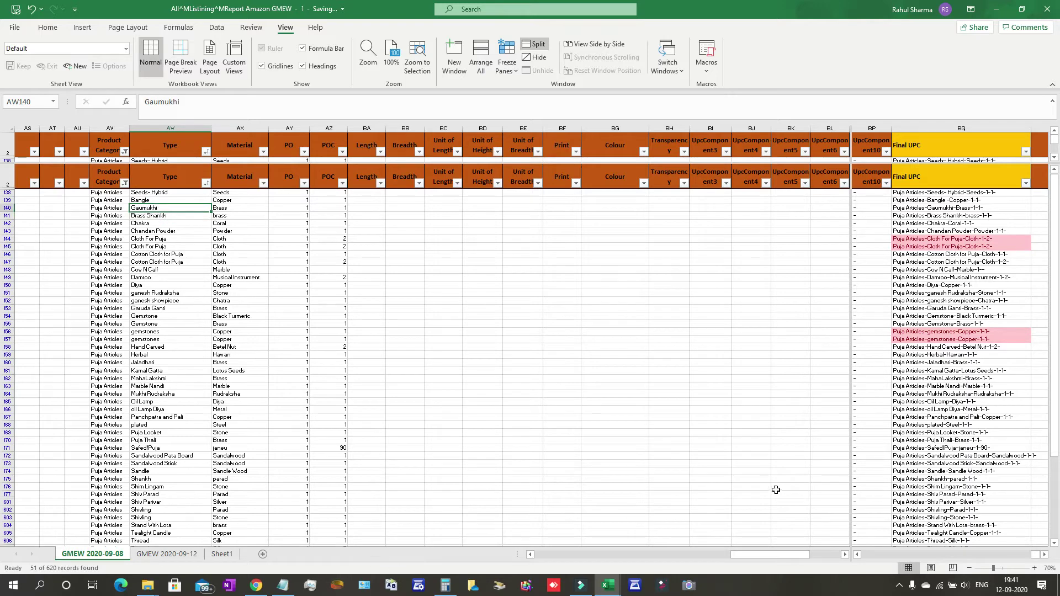
pyautogui.moveTo(851, 524); pyautogui.dragTo(586, 493)
pyautogui.moveTo(589, 555); pyautogui.dragTo(591, 555)
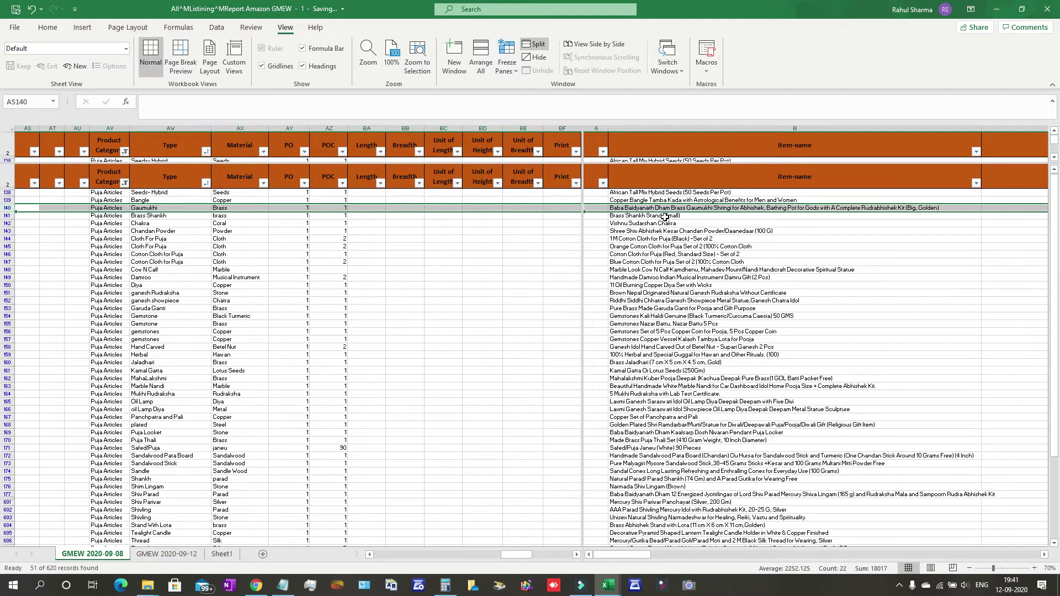
pyautogui.click(737, 224)
pyautogui.click(707, 209)
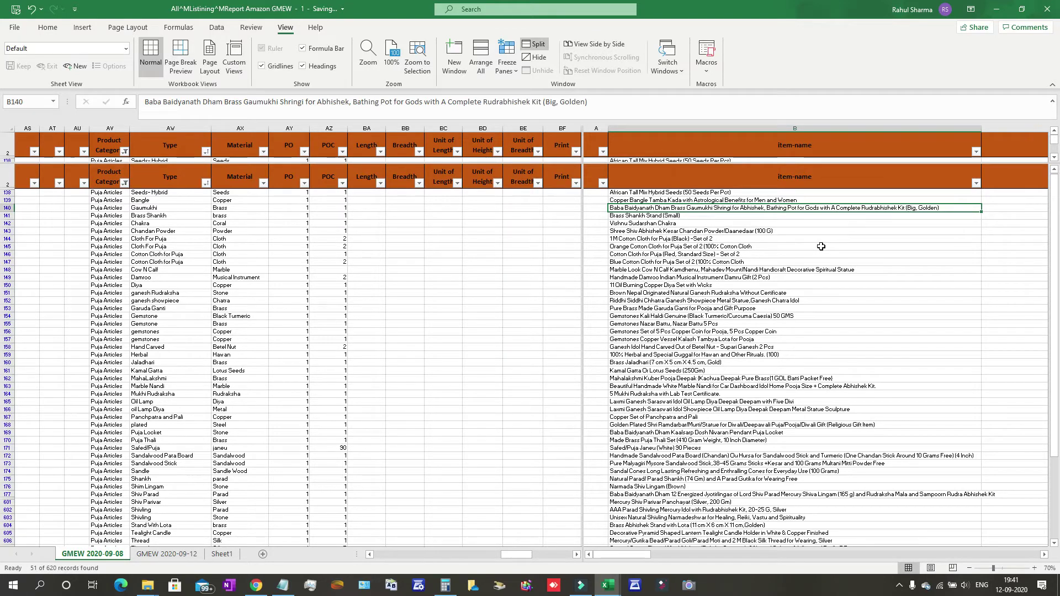
pyautogui.click(8, 208)
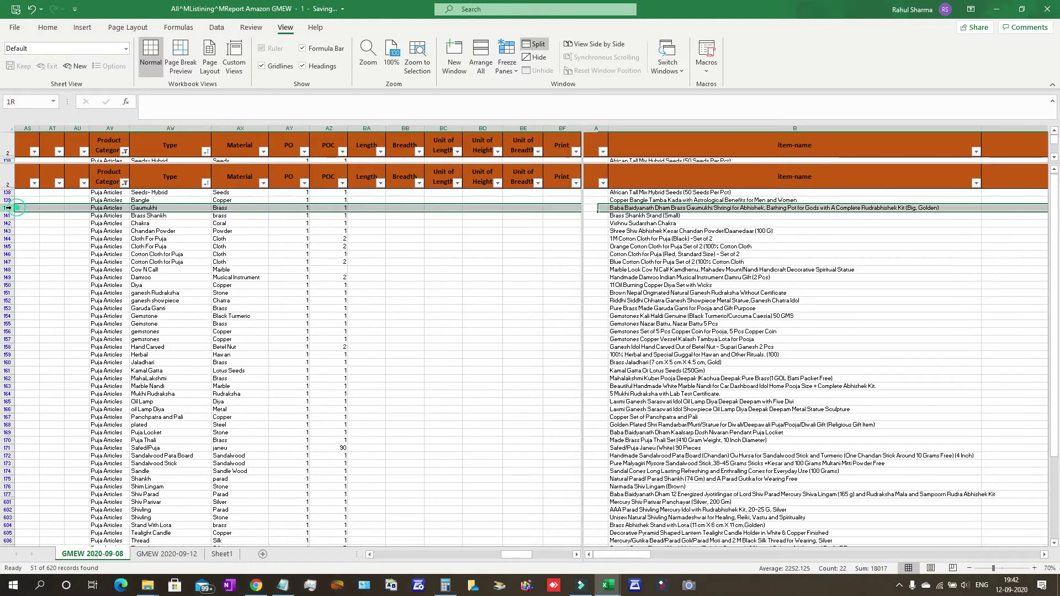
pyautogui.click(104, 208)
pyautogui.click(145, 208)
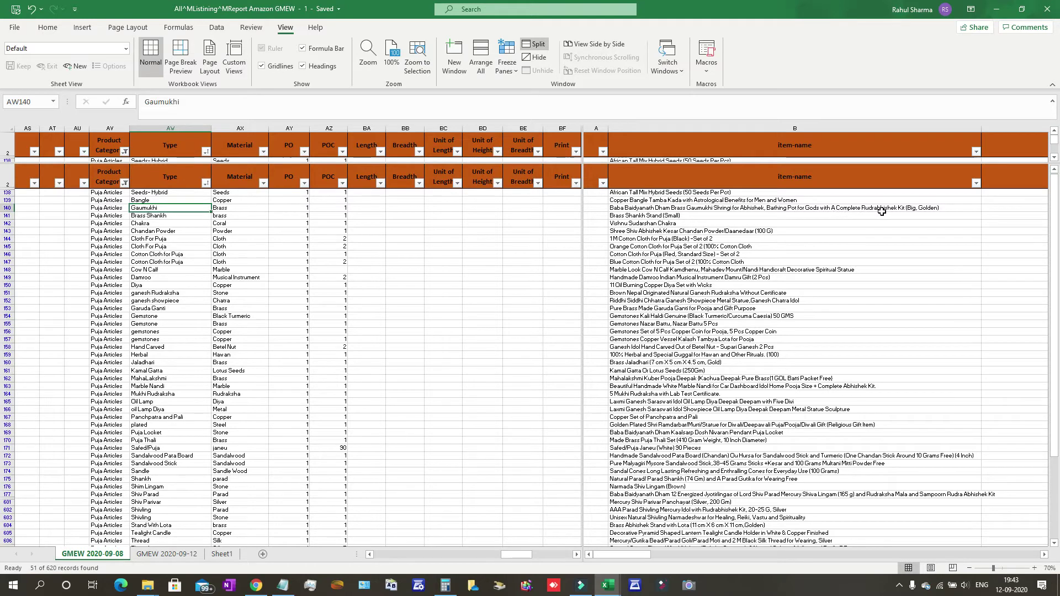
pyautogui.click(927, 209)
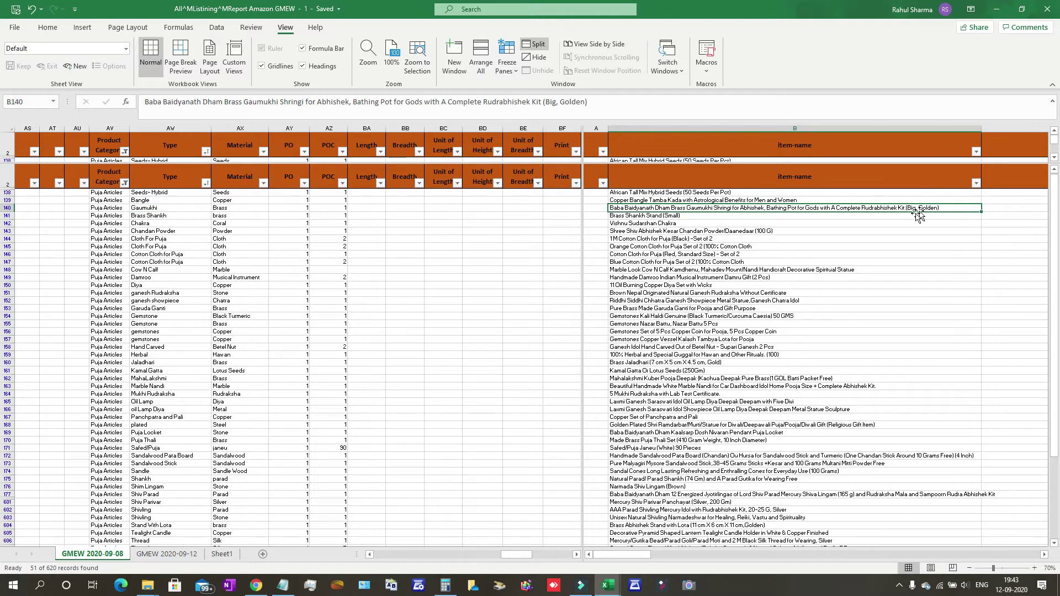
# Replace the type in row 140 with "Kit-[]".
pyautogui.click(160, 211)
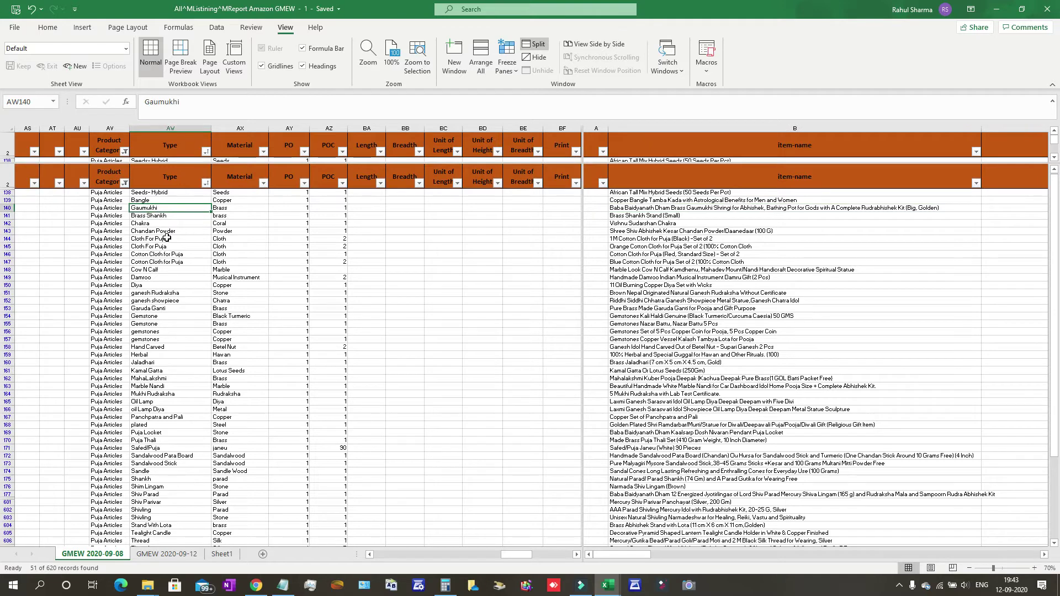
pyautogui.write('Kit')
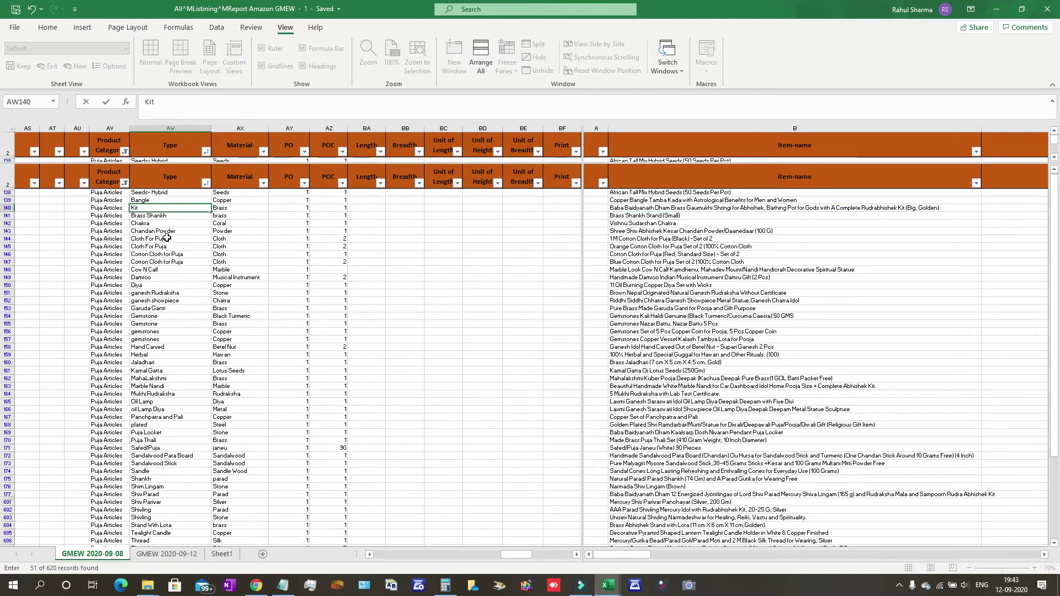
pyautogui.hotkey('ctrl', 'Return')
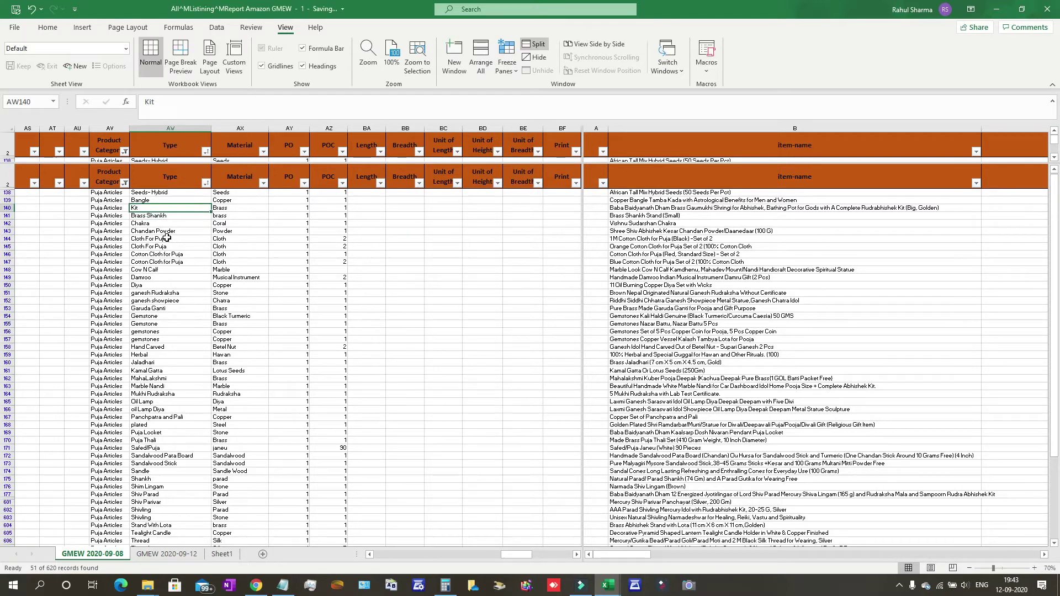
pyautogui.press('Right')
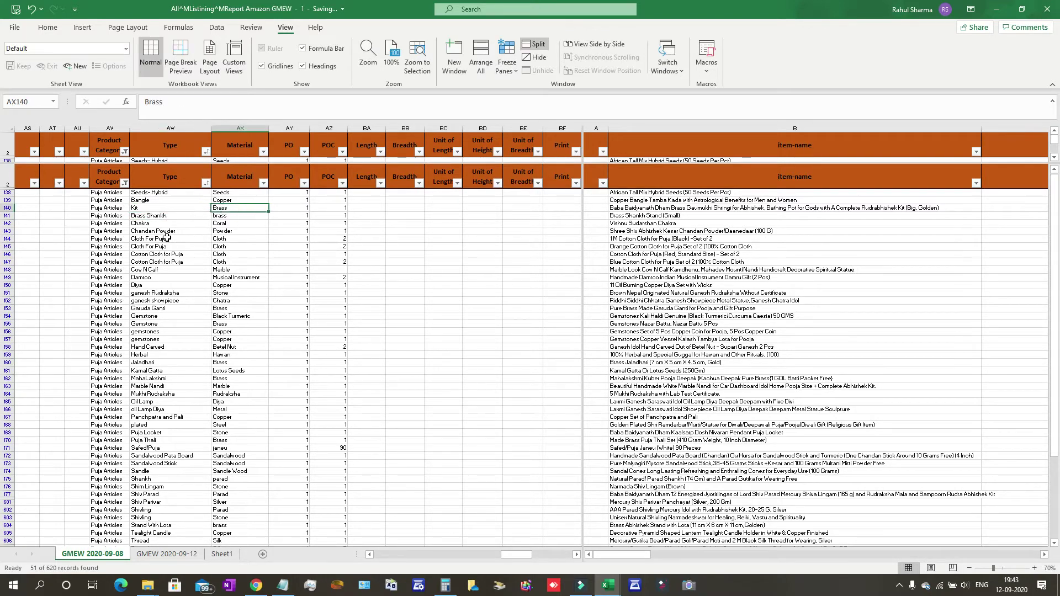
pyautogui.click(171, 208)
pyautogui.click(207, 102)
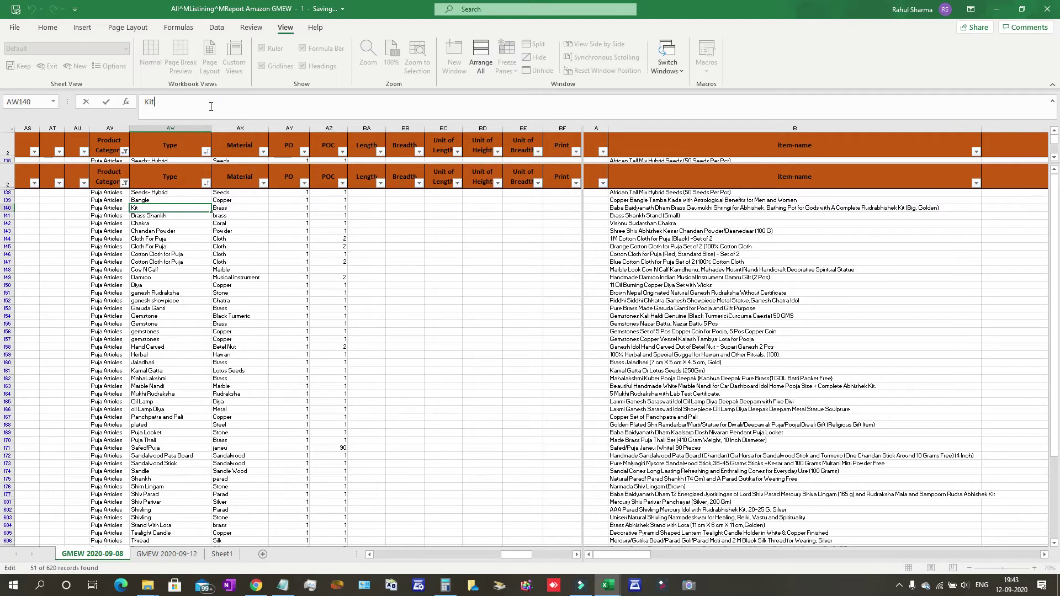
pyautogui.write('-')
pyautogui.write('[]')
pyautogui.write('Shri')
pyautogui.write('ngi')
pyautogui.press('BackSpace')
pyautogui.press('BackSpace')
pyautogui.press('BackSpace')
pyautogui.press('BackSpace')
pyautogui.press('BackSpace')
pyautogui.press('BackSpace')
pyautogui.press('BackSpace')
# Fill the brackets in row 140's type with the kit contents so it reads "Kit-[BathingPot+Rudraksh]".
pyautogui.write('BathingP')
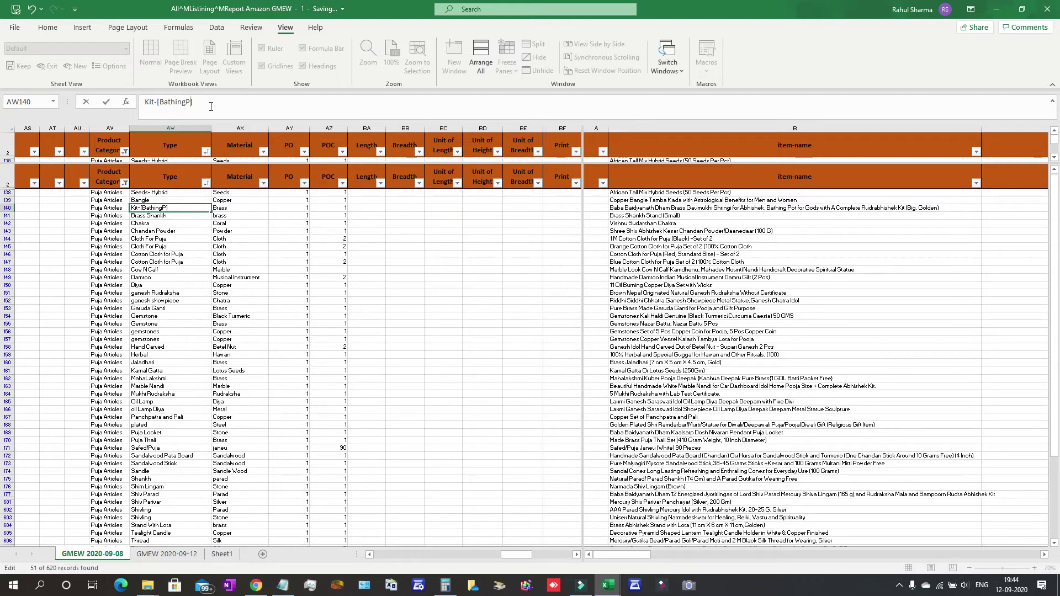
pyautogui.write('t')
pyautogui.press('Left')
pyautogui.write('o')
pyautogui.write('+')
pyautogui.write('Rudraksh')
pyautogui.press('Return')
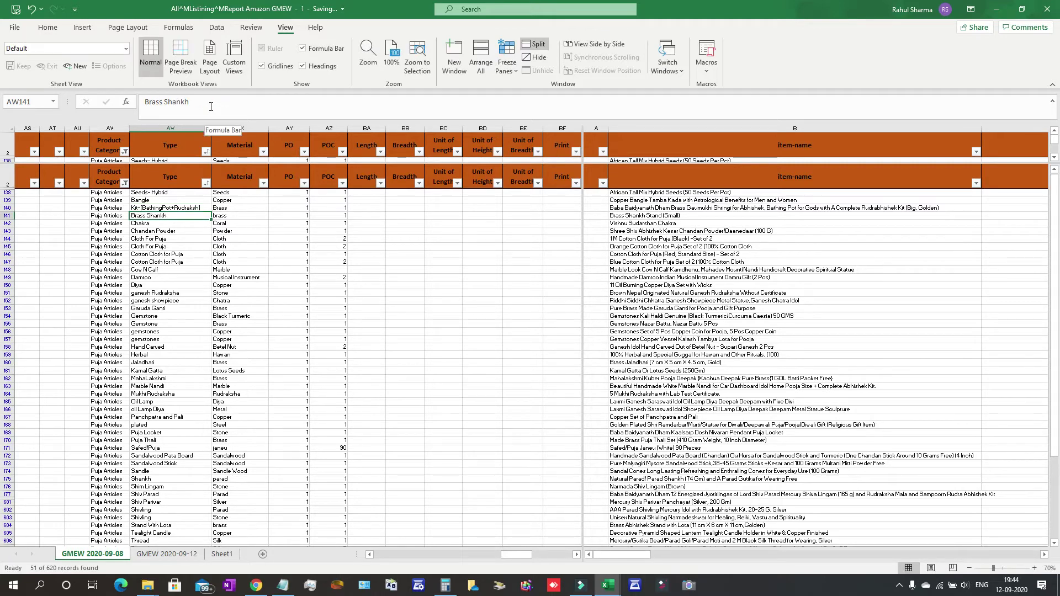
pyautogui.press('Up')
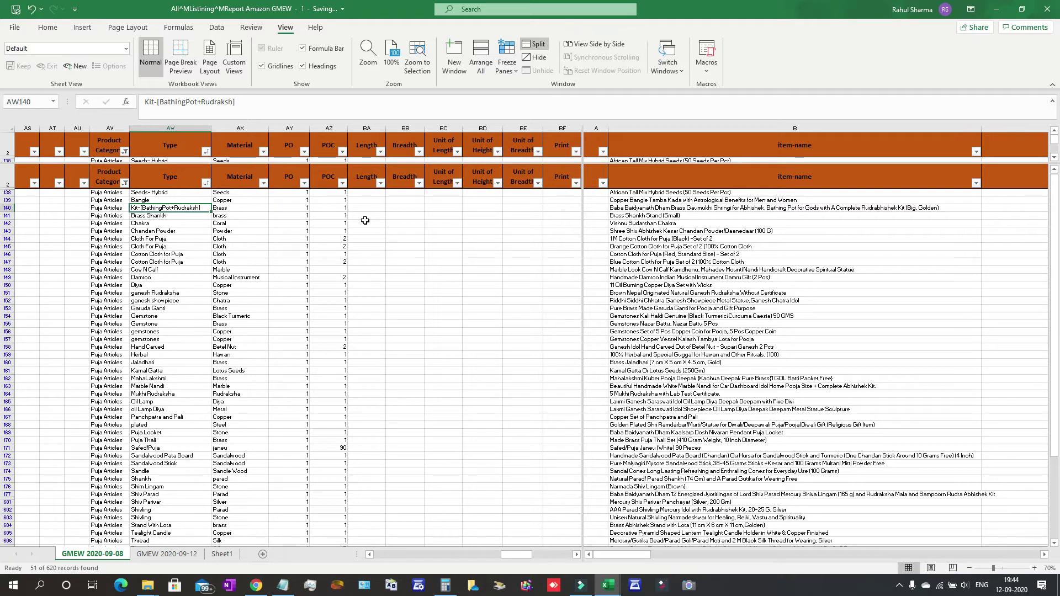
# Add "-Gaumukgi" after "BathingPot" in row 140's type and widen the Type column to fit the full text.
pyautogui.click(194, 102)
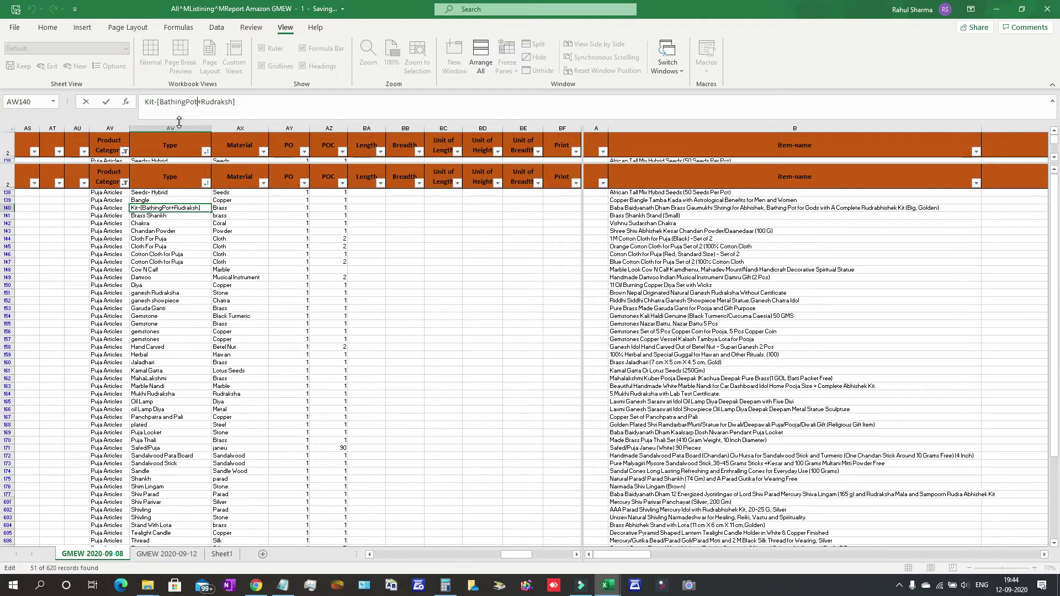
pyautogui.write('-Gaumukgi')
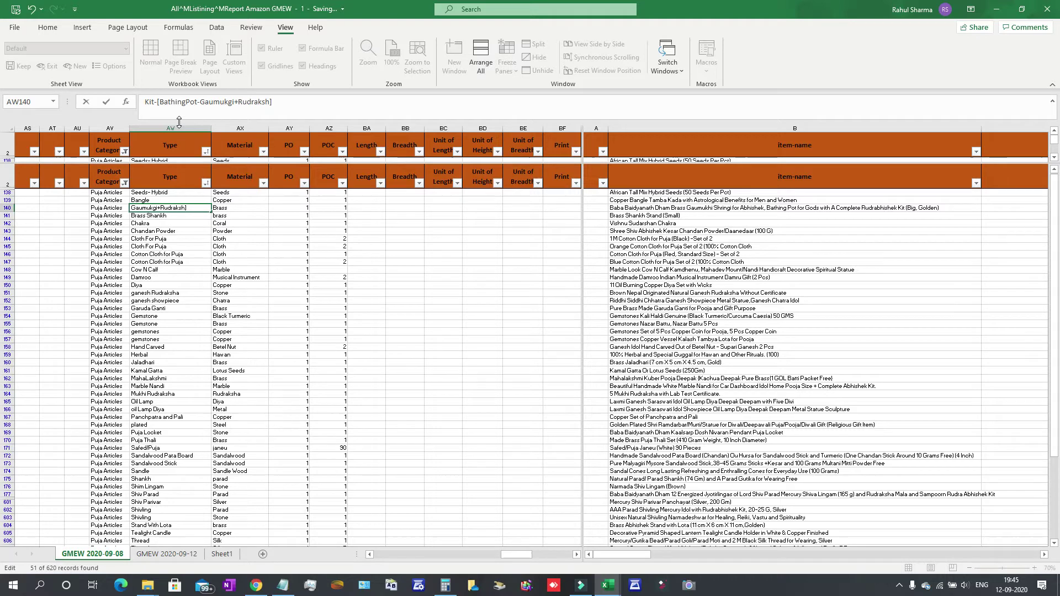
pyautogui.press('Return')
pyautogui.press('Up')
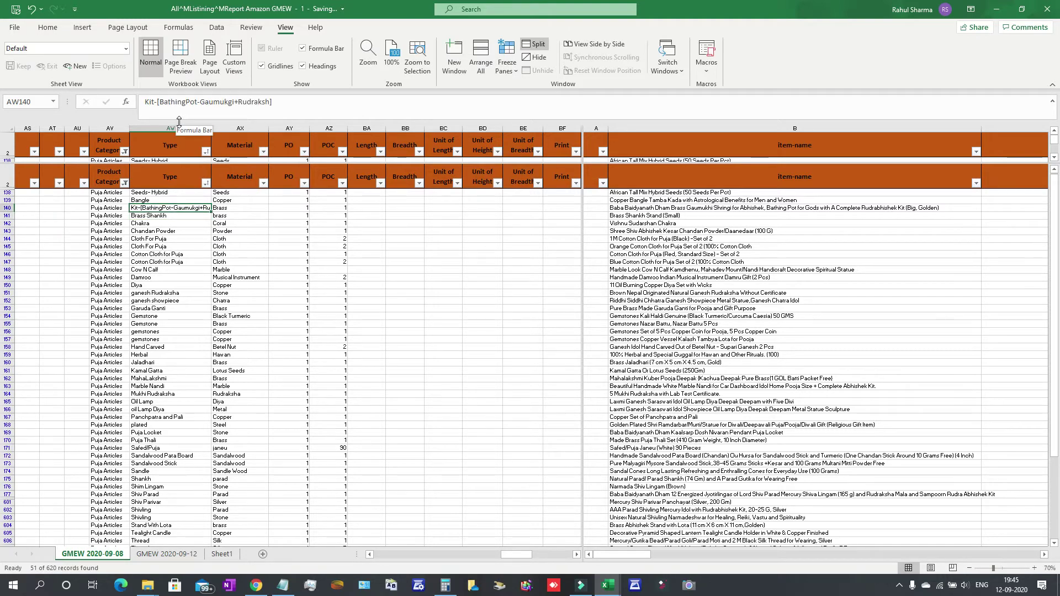
pyautogui.moveTo(211, 130); pyautogui.dragTo(234, 130)
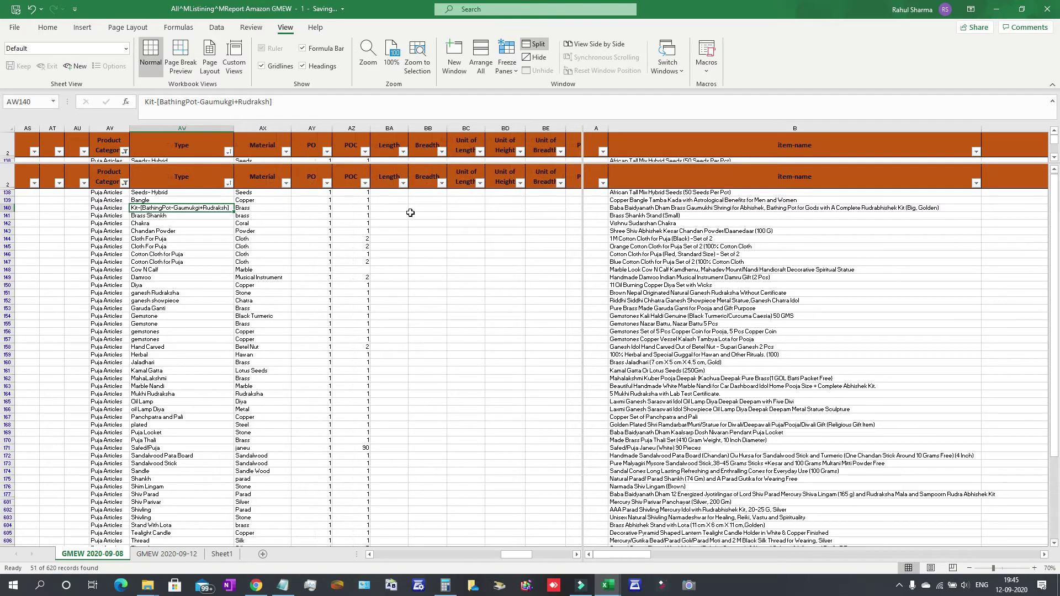
# Set the material in row 140 to "Brass+Rudraksh".
pyautogui.press('Right')
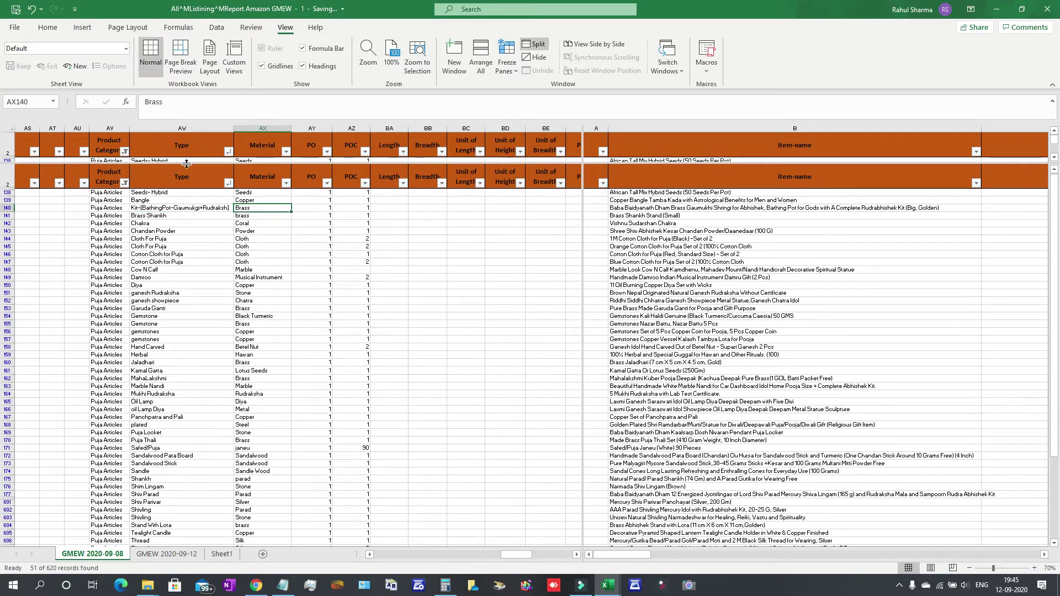
pyautogui.click(226, 103)
pyautogui.write('+')
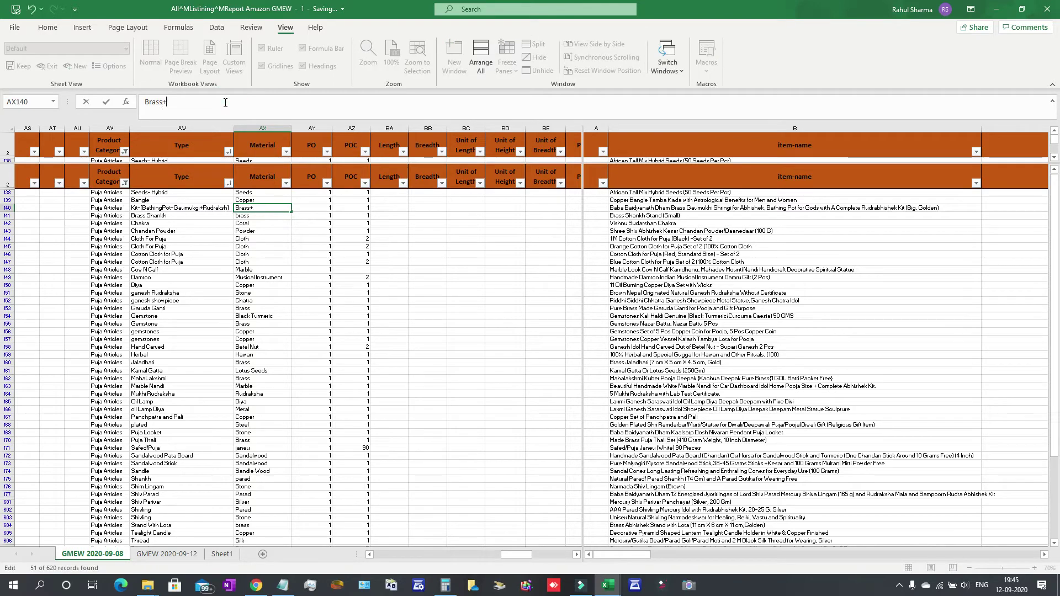
pyautogui.write('Rudraksh')
pyautogui.press('Return')
# Set both the PO and POC quantities in row 140 to 2.
pyautogui.press('Up')
pyautogui.press('Right')
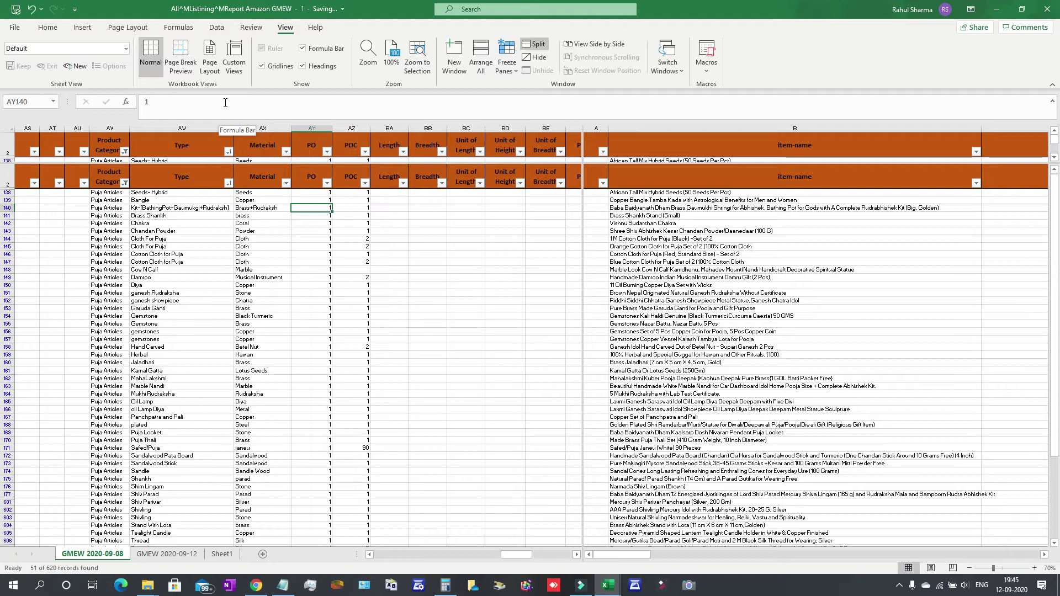
pyautogui.write('2')
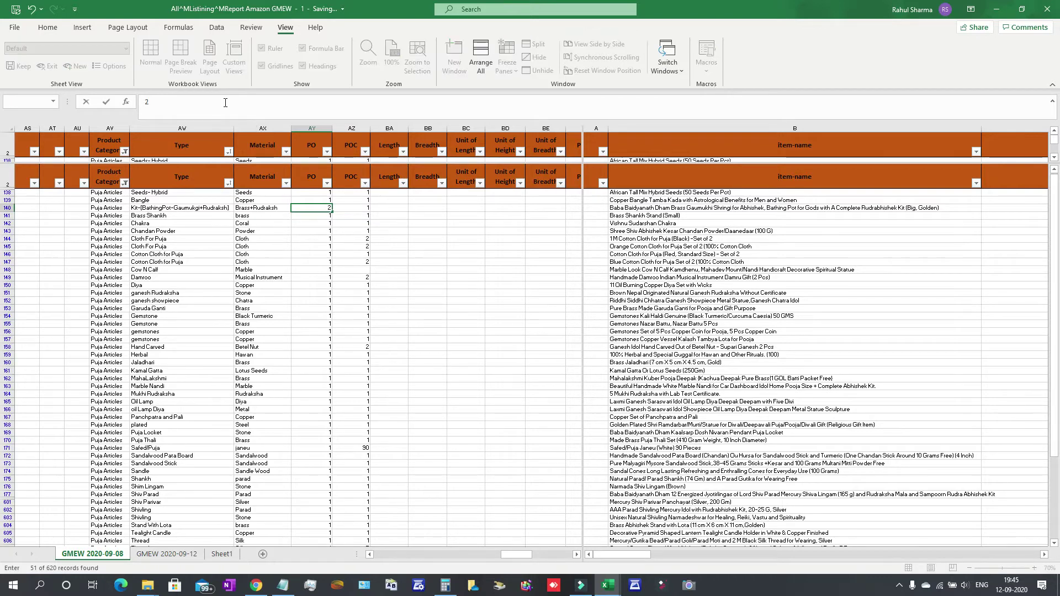
pyautogui.press('Tab')
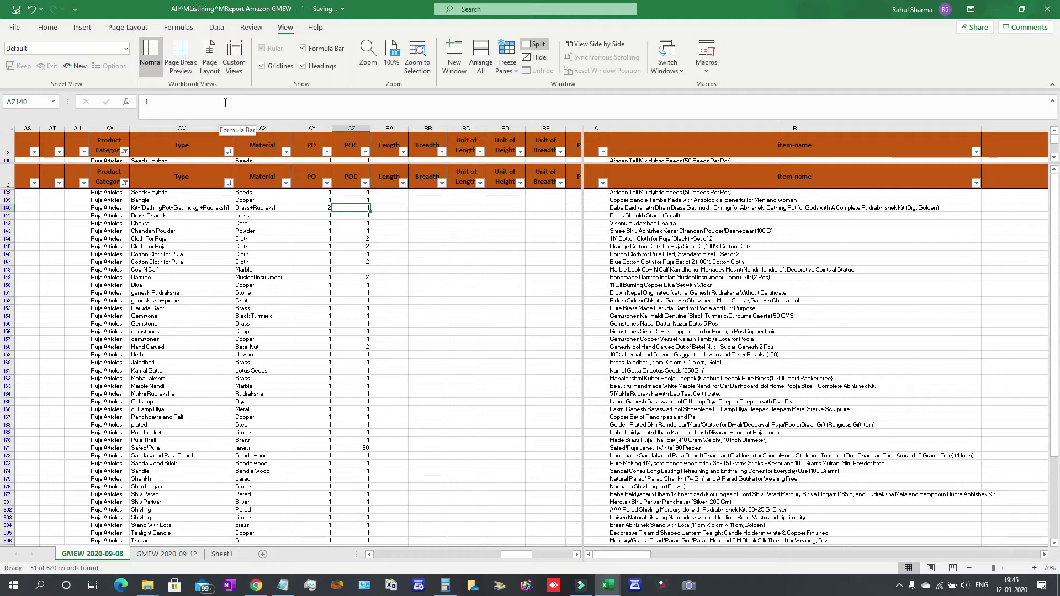
pyautogui.write('2')
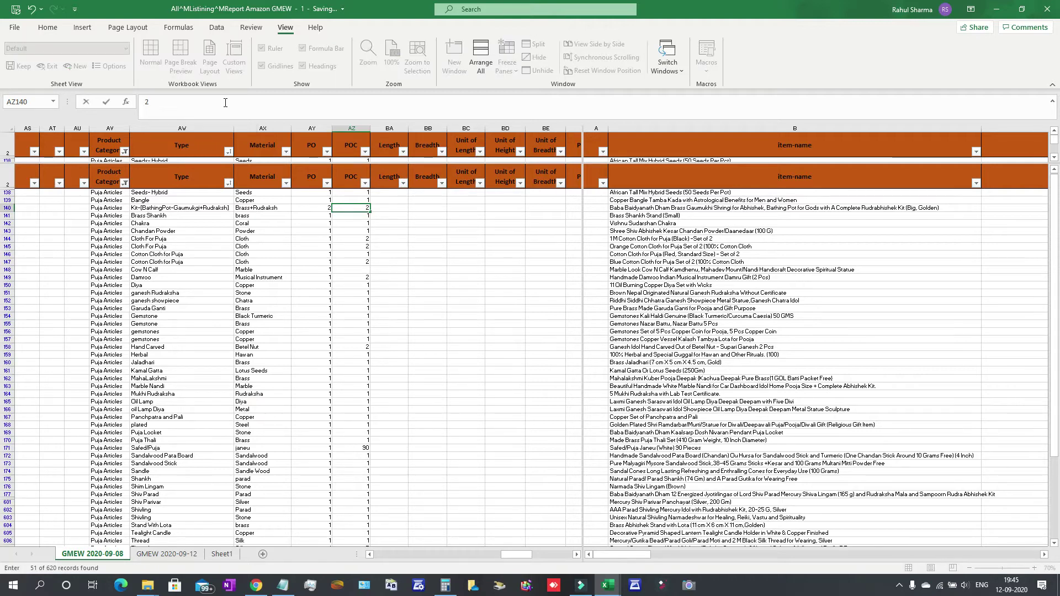
pyautogui.click(446, 252)
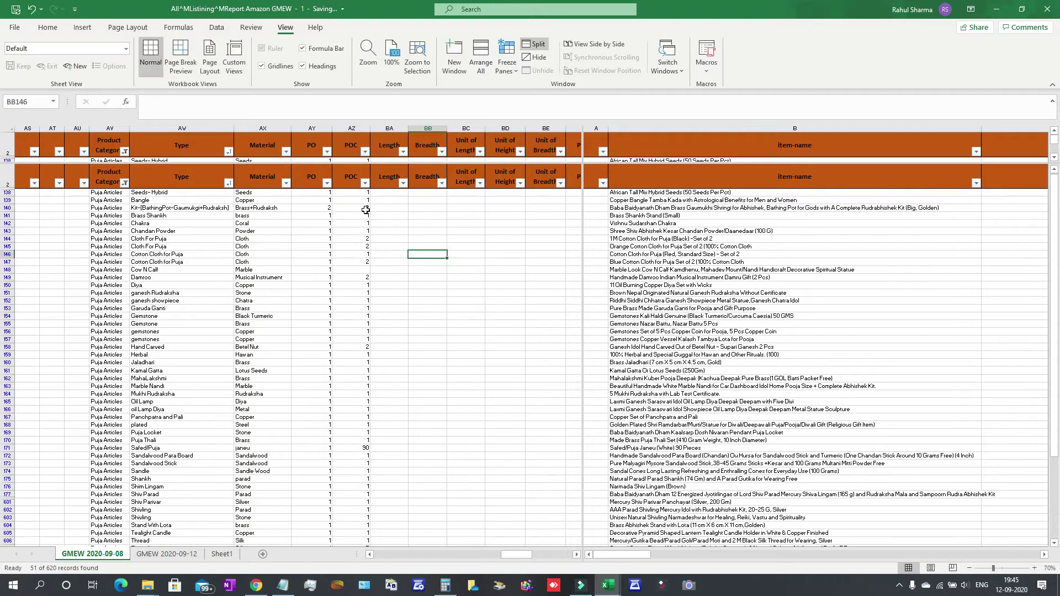
pyautogui.click(365, 209)
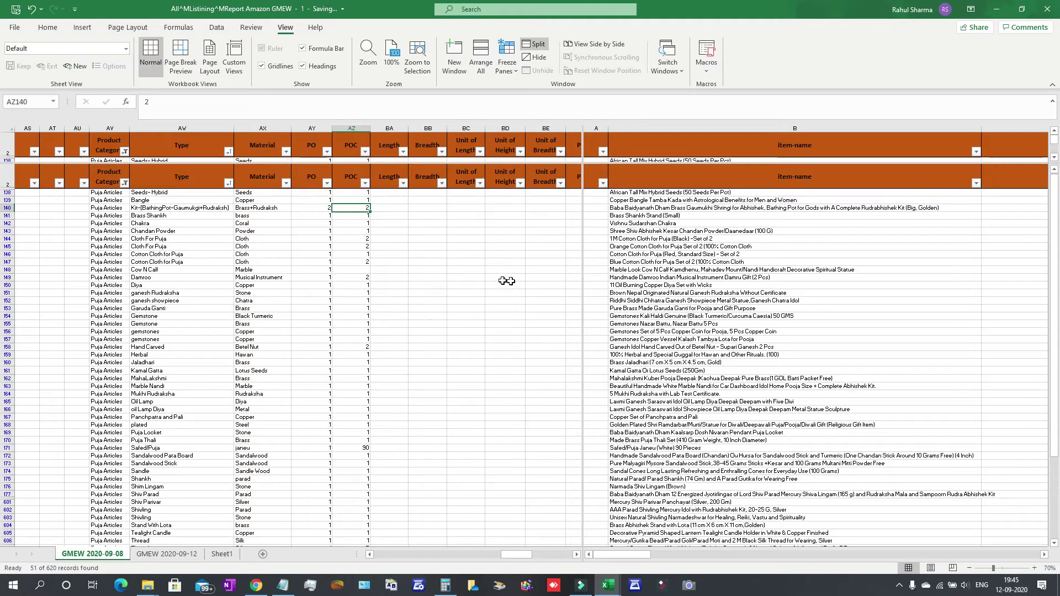
# Copy the asin1 value of the Gaumukhi Shringi listing in row 140.
pyautogui.click(8, 208)
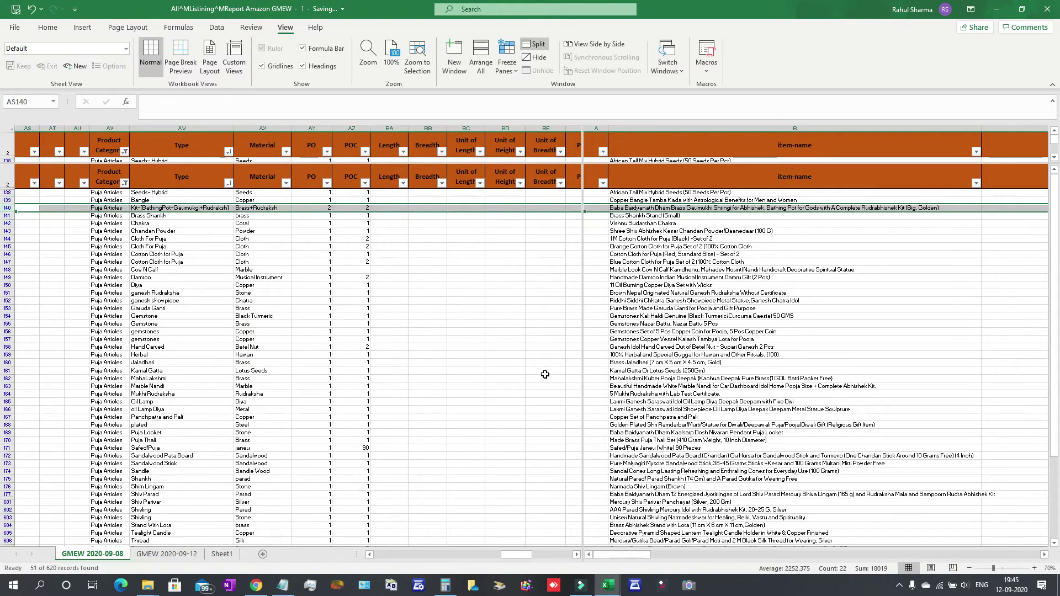
pyautogui.click(1045, 555)
pyautogui.click(1044, 555)
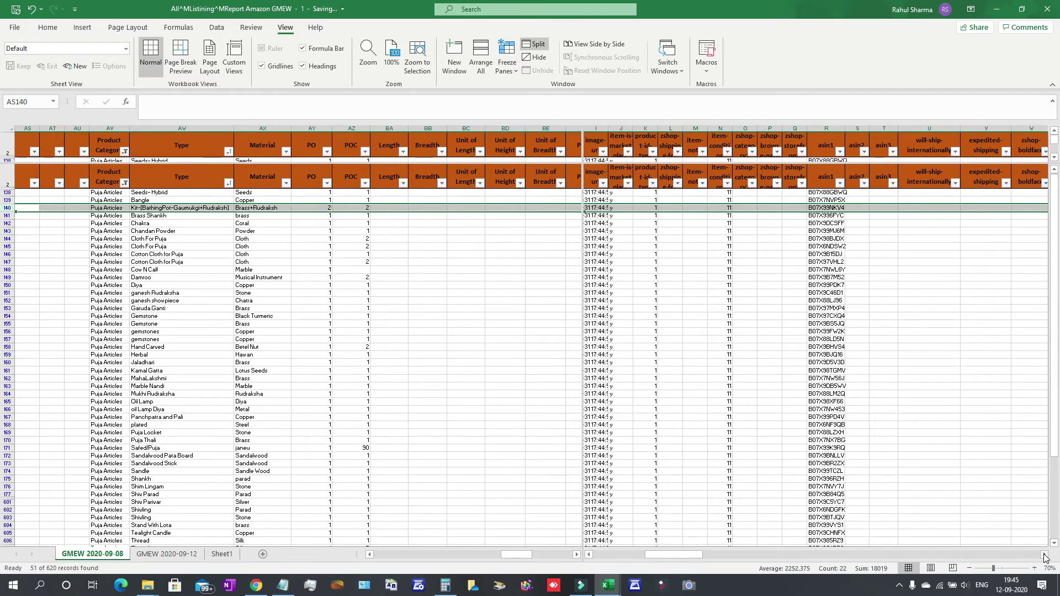
pyautogui.click(818, 208)
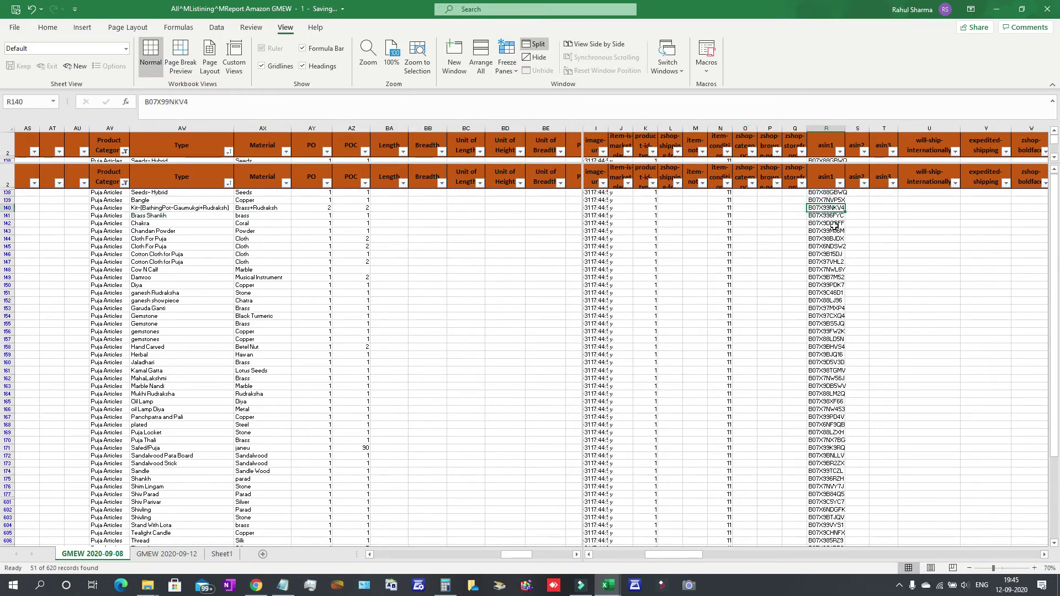
pyautogui.hotkey('ctrl', 'c')
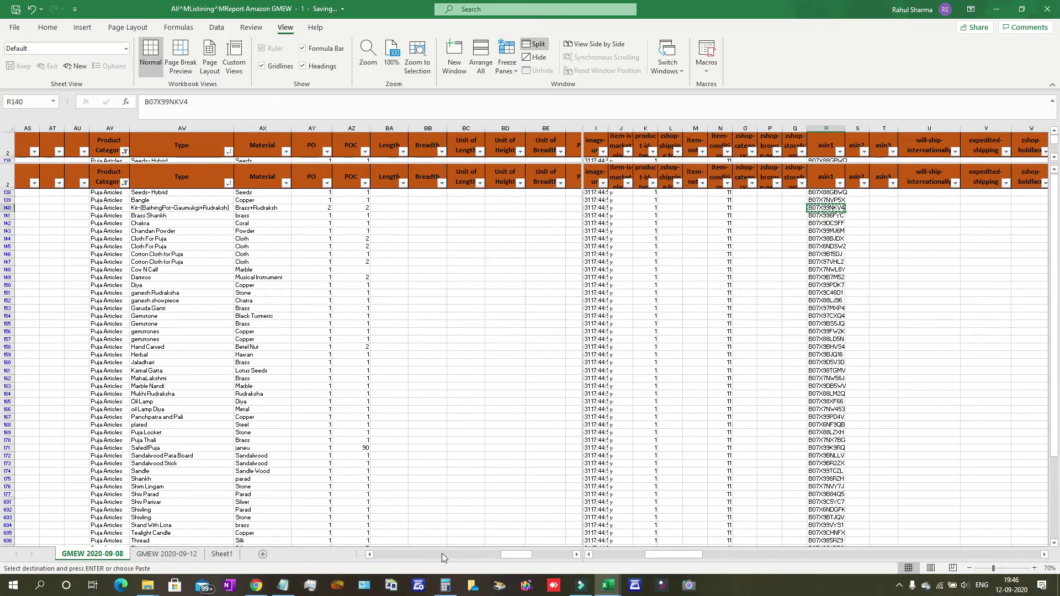
# Switch to Amazon Seller Central in Chrome and search the Manage Inventory page for the copied ASIN.
pyautogui.click(255, 587)
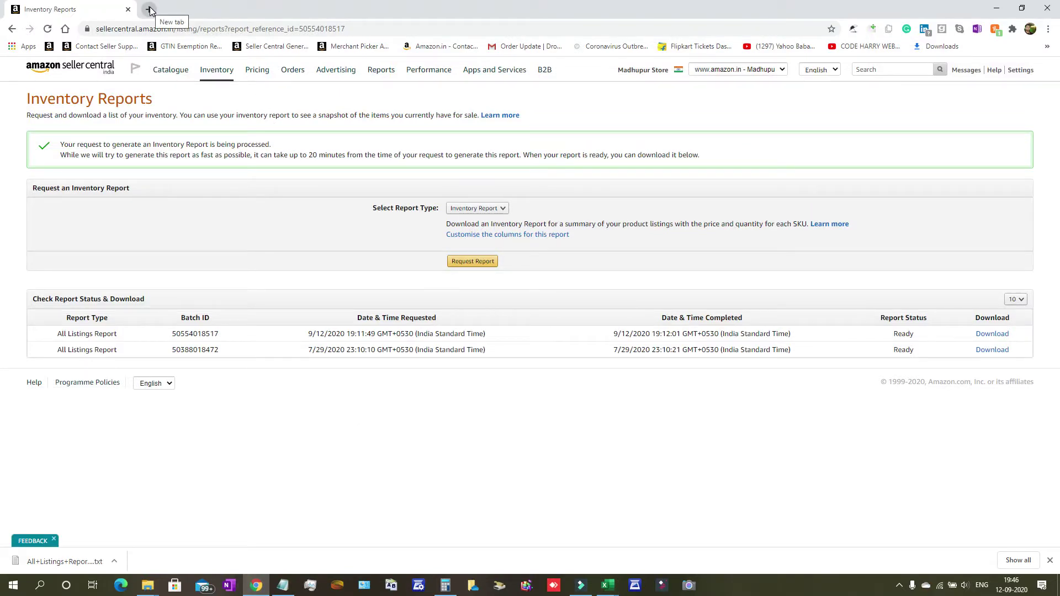
pyautogui.moveTo(216, 70)
pyautogui.click(230, 88)
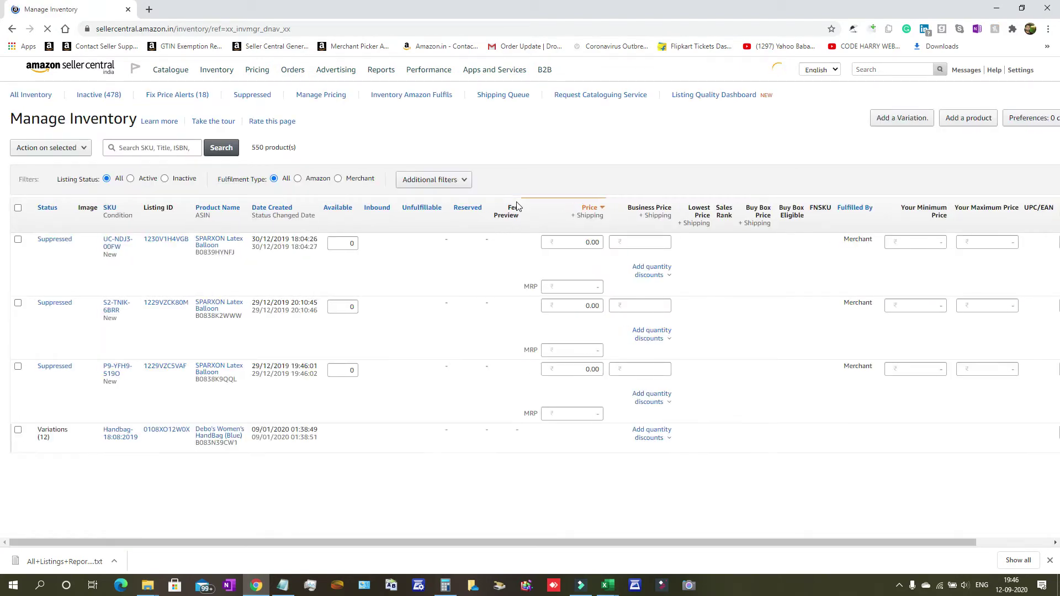
pyautogui.click(147, 148)
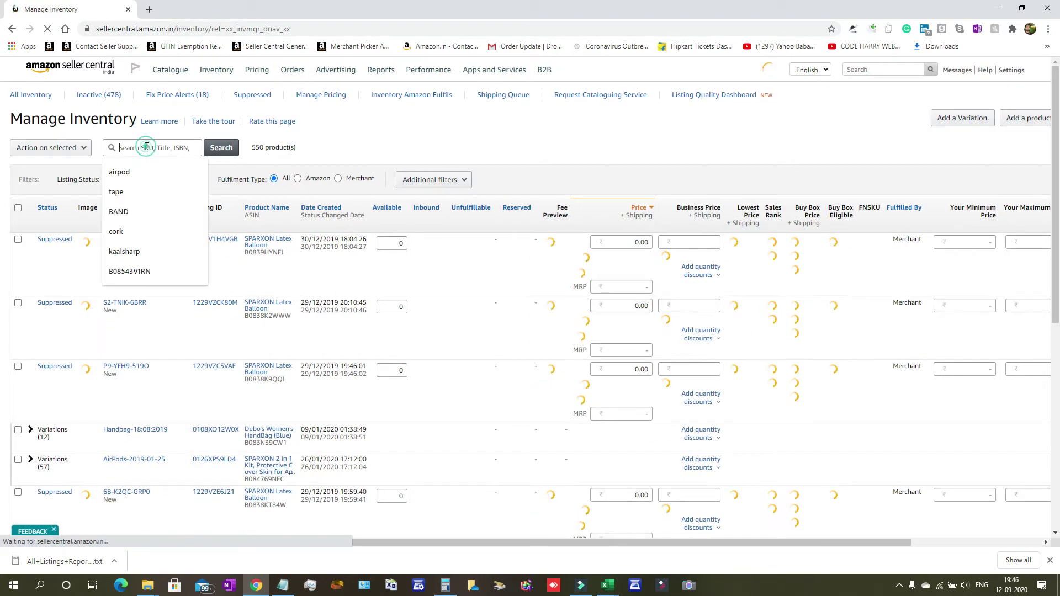
pyautogui.hotkey('ctrl', 'v')
pyautogui.click(231, 154)
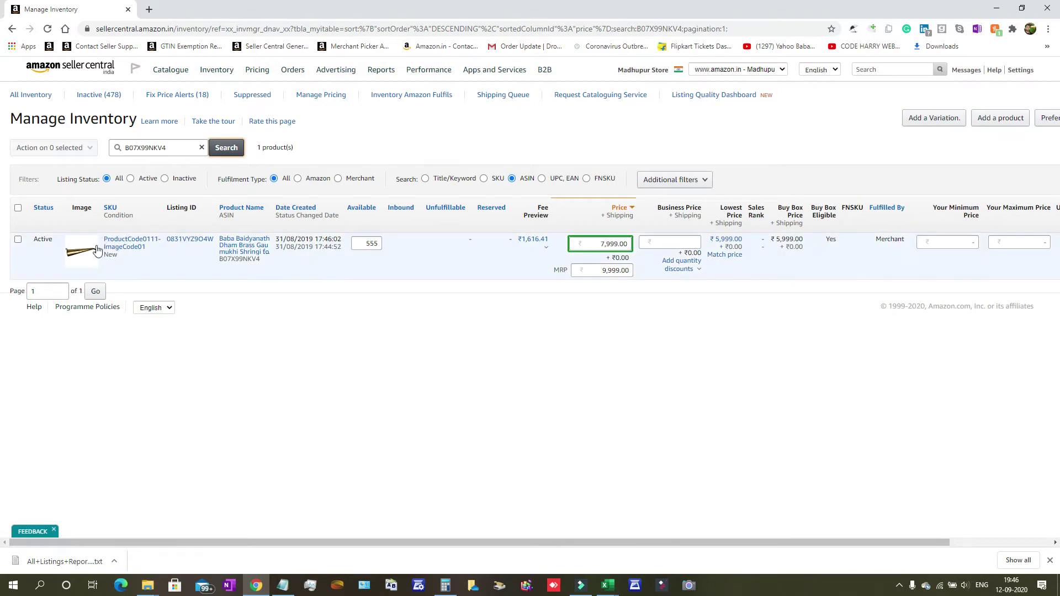
# Open the listing's Amazon product page and examine its price, bullet points, images, technical details and description for the kit contents.
pyautogui.click(252, 252)
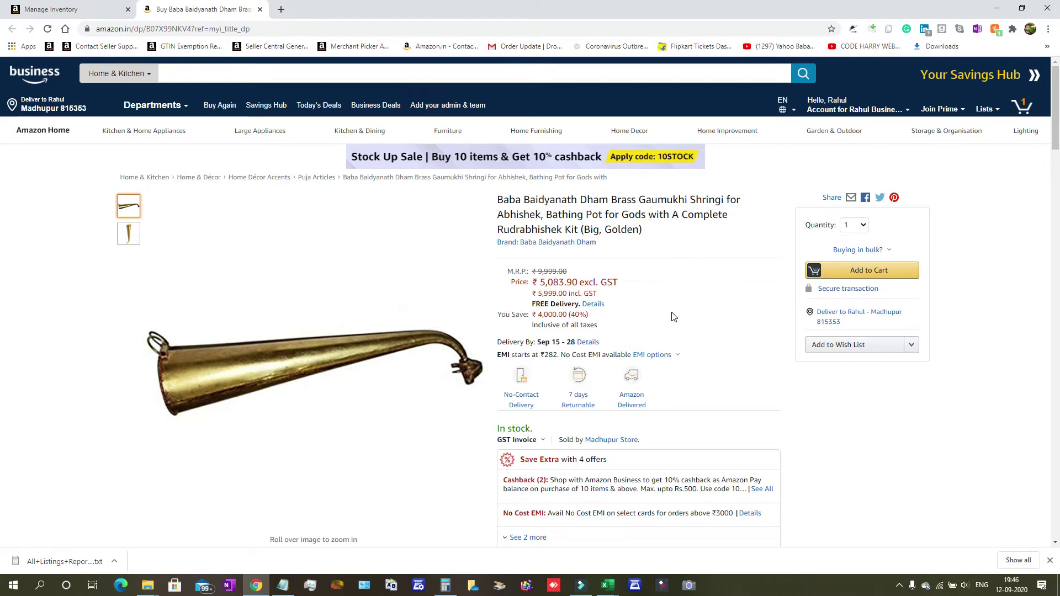
pyautogui.scroll(-12, 673, 317)
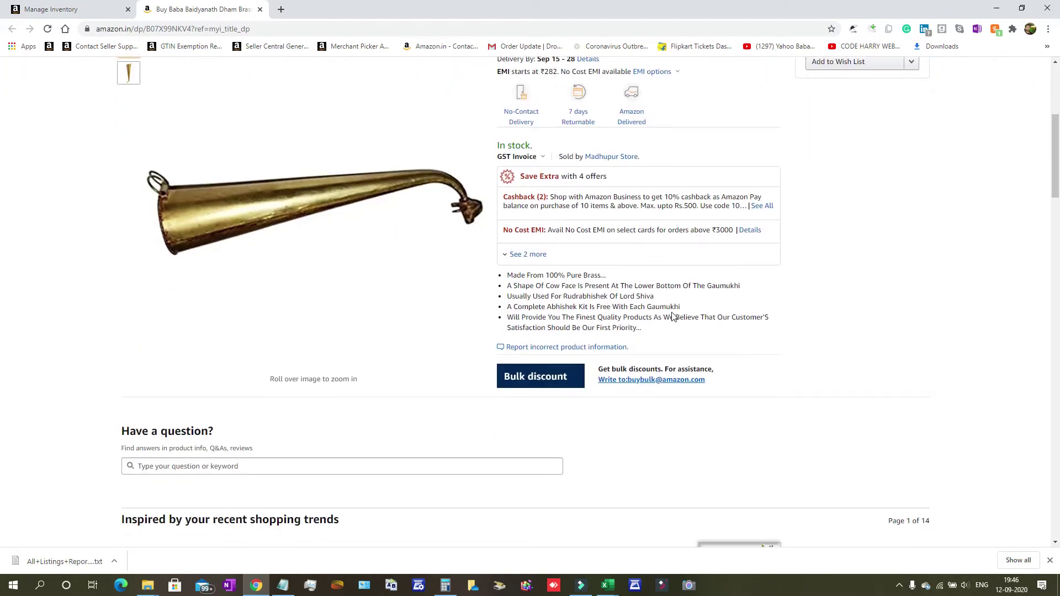
pyautogui.scroll(-15, 674, 317)
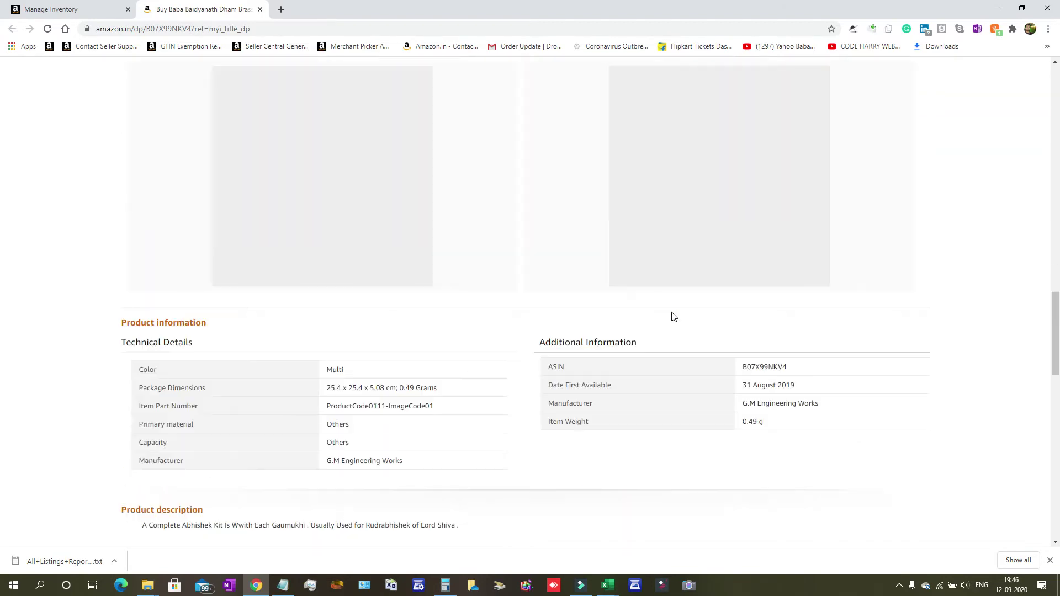
pyautogui.scroll(4, 674, 317)
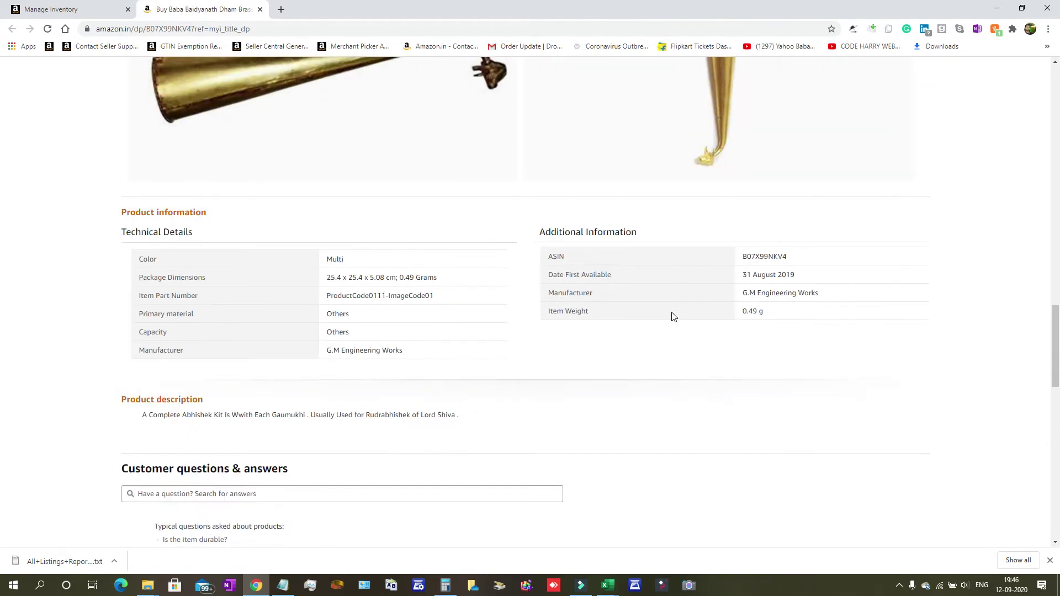
pyautogui.scroll(9, 673, 317)
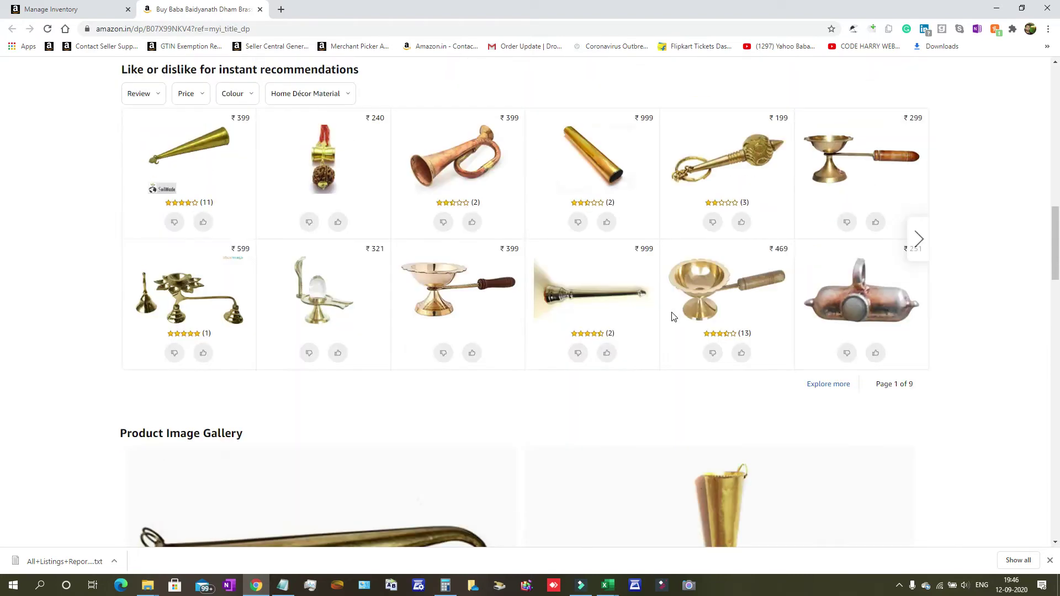
pyautogui.scroll(-4, 673, 317)
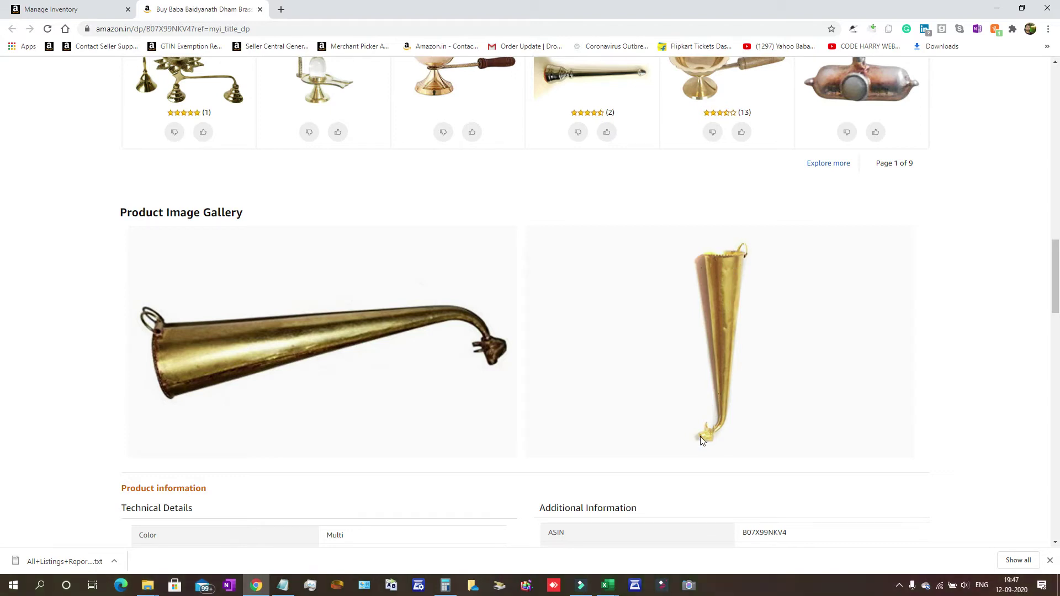
pyautogui.scroll(2, 774, 396)
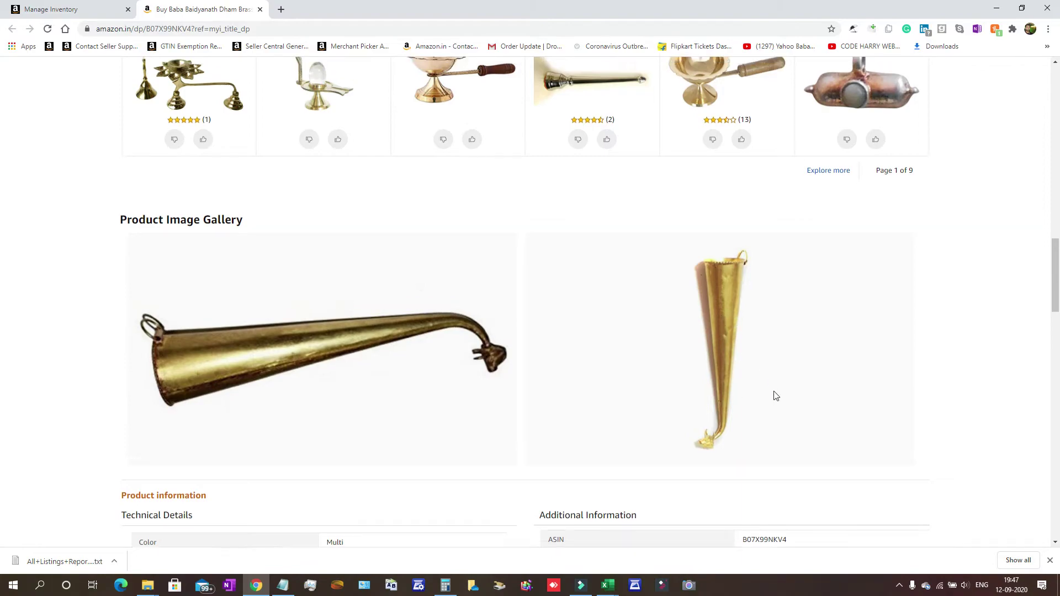
pyautogui.scroll(10, 774, 395)
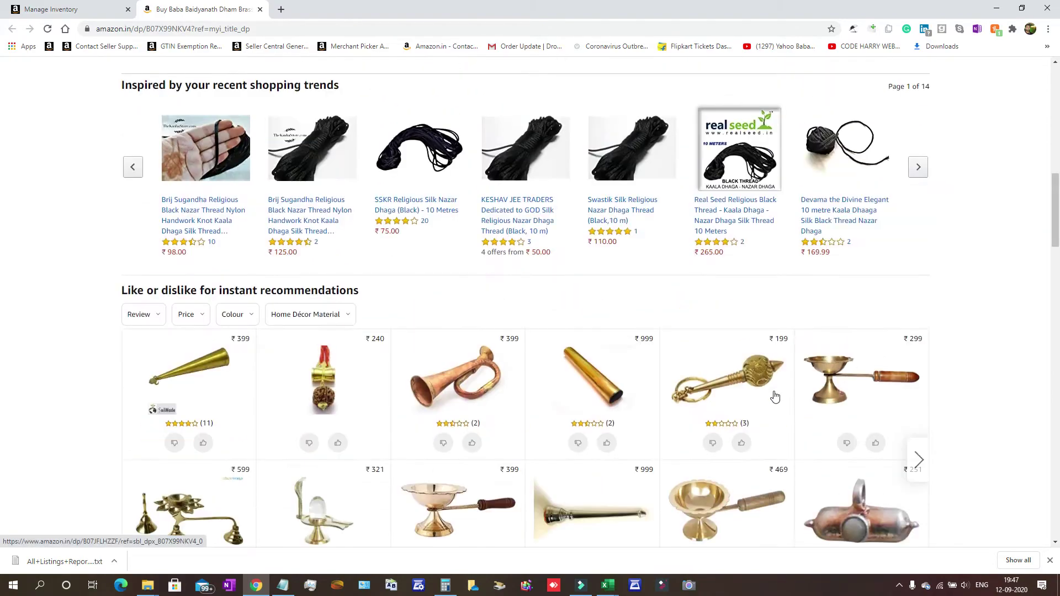
pyautogui.scroll(7, 774, 395)
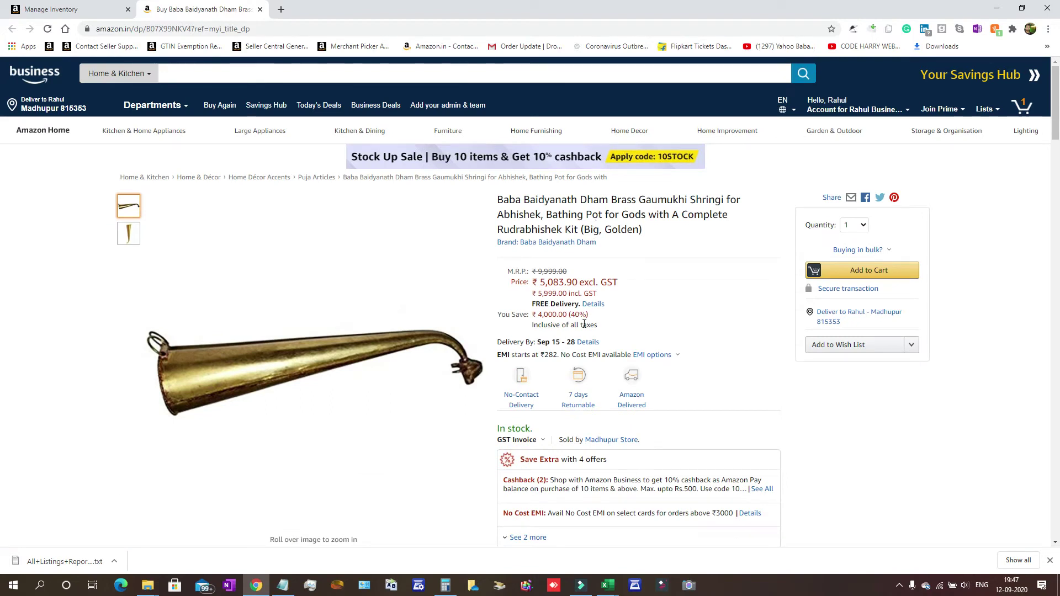
pyautogui.moveTo(532, 285); pyautogui.dragTo(621, 289)
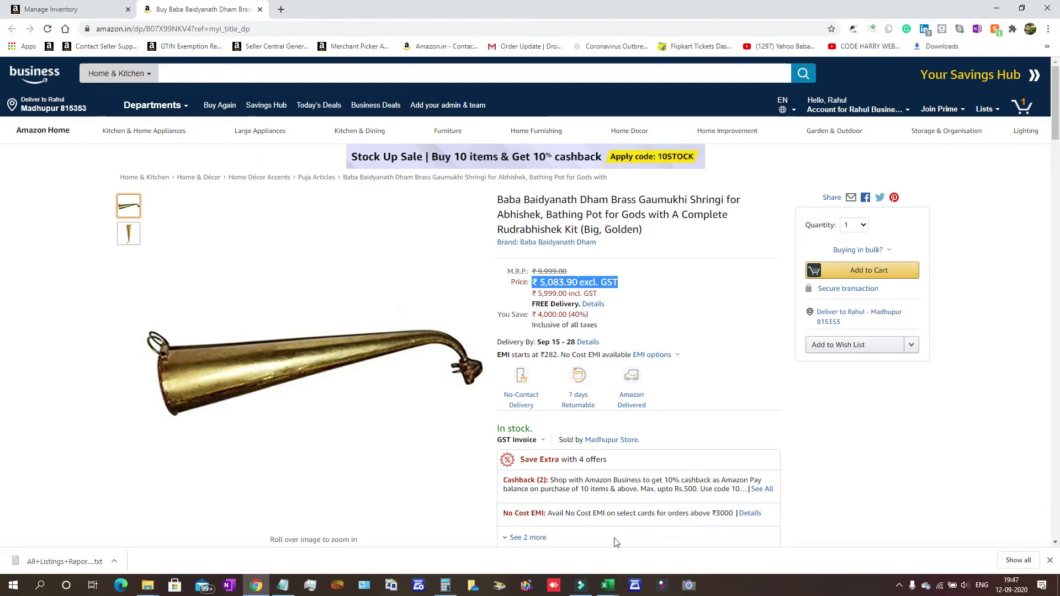
# Switch back to the Excel listings workbook and remove the "Kit-[" prefix from row 140's type.
pyautogui.moveTo(608, 586)
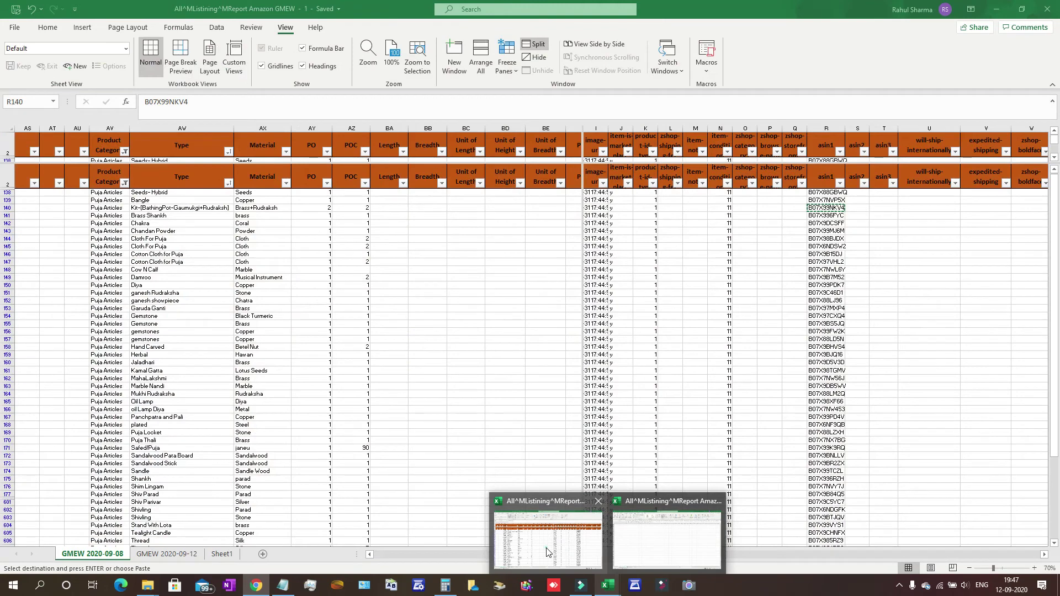
pyautogui.click(546, 552)
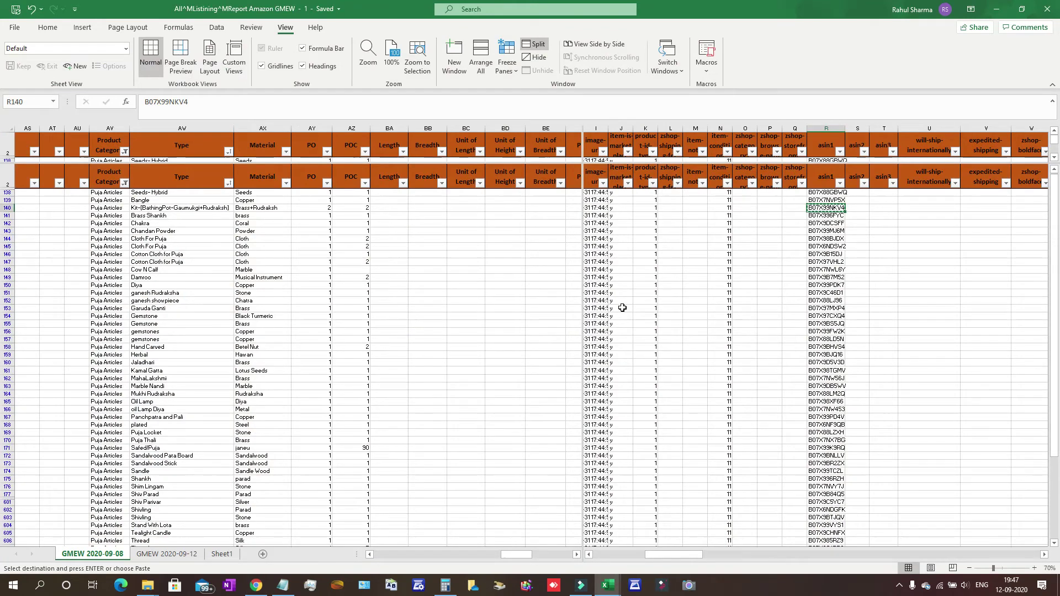
pyautogui.click(189, 208)
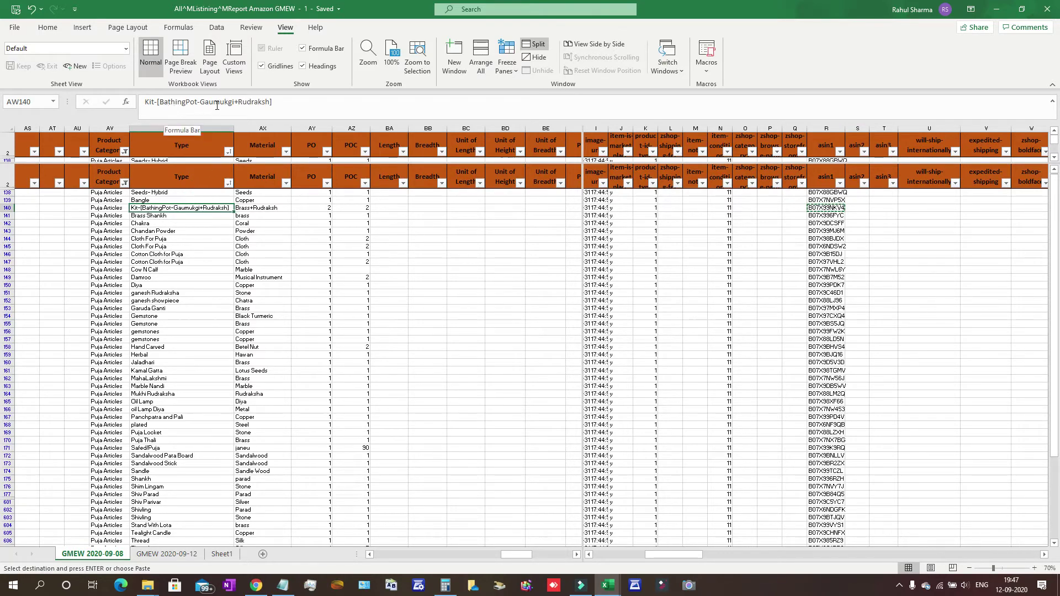
pyautogui.moveTo(227, 103); pyautogui.dragTo(112, 105)
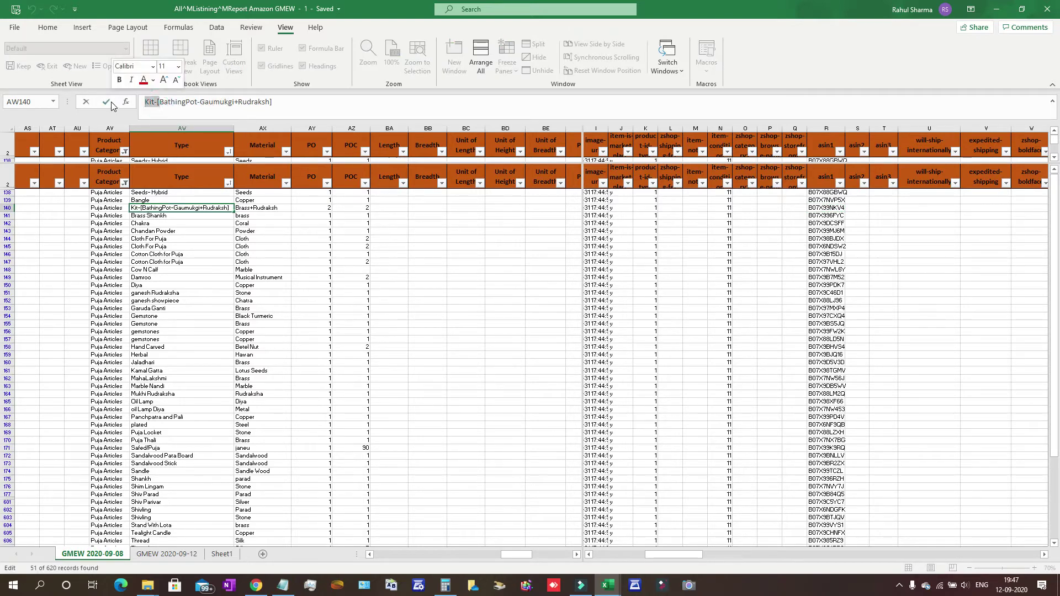
pyautogui.press('Delete')
pyautogui.press('Delete')
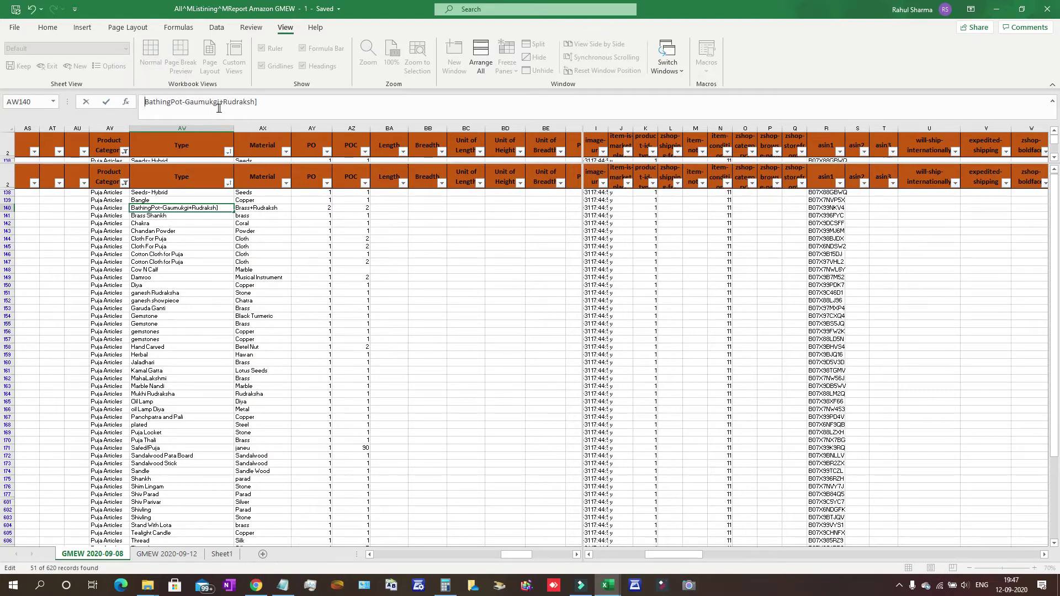
# Remove "+Rudraksh]" from row 140's type and correct the spelling so it reads "BathingPot-Gaumukhi".
pyautogui.moveTo(217, 103); pyautogui.dragTo(329, 103)
pyautogui.click(257, 103)
pyautogui.moveTo(220, 103); pyautogui.dragTo(286, 105)
pyautogui.press('Delete')
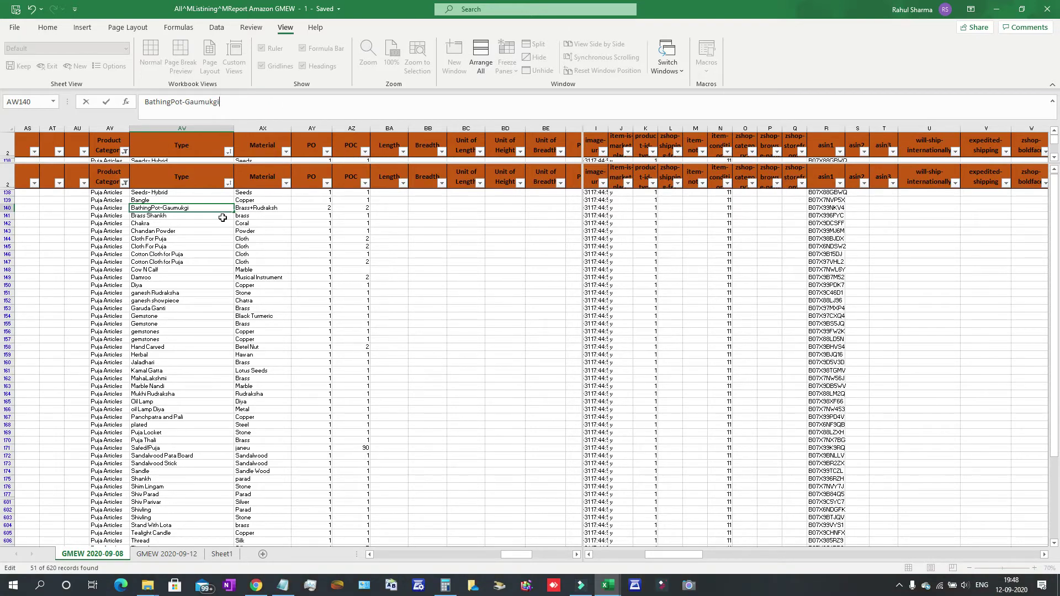
pyautogui.press('BackSpace')
pyautogui.write('h')
pyautogui.press('Return')
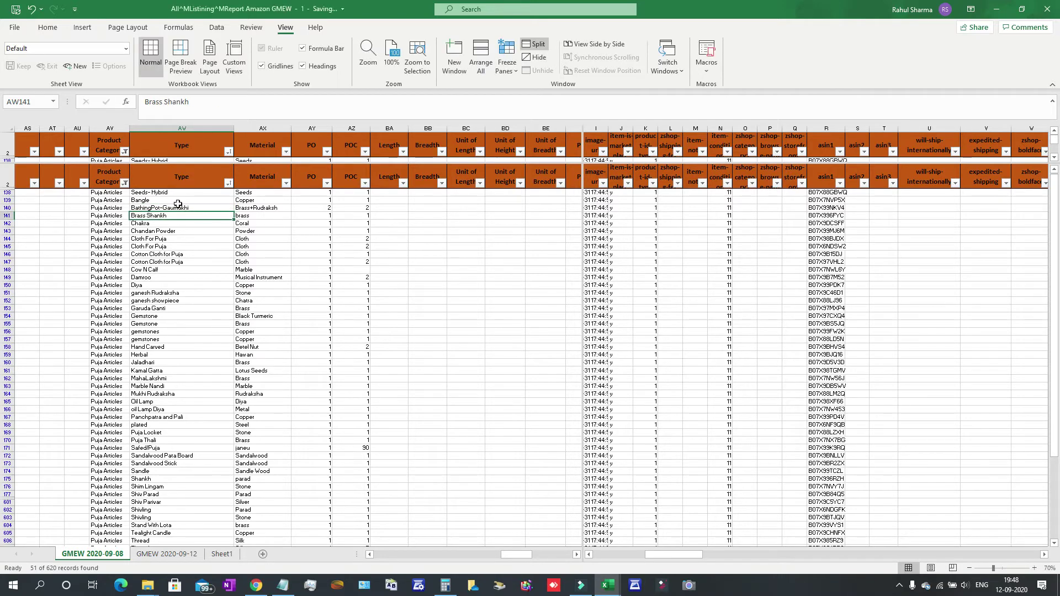
pyautogui.click(177, 206)
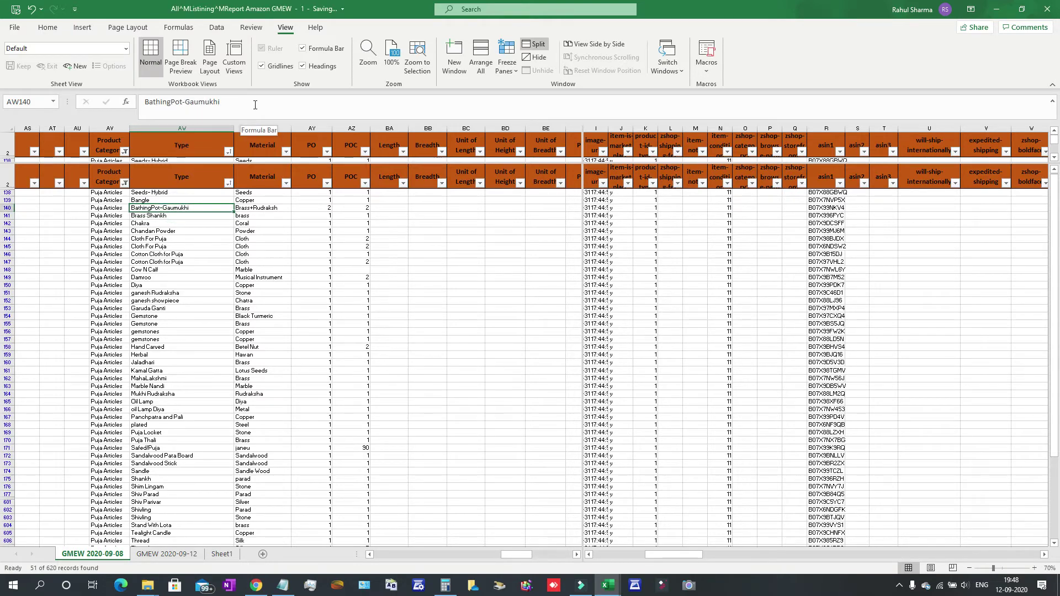
# Remove "+Rudraksh" from row 140's material so it reads "Brass".
pyautogui.click(264, 208)
pyautogui.click(204, 208)
pyautogui.press('Right')
pyautogui.click(179, 209)
pyautogui.press('Right')
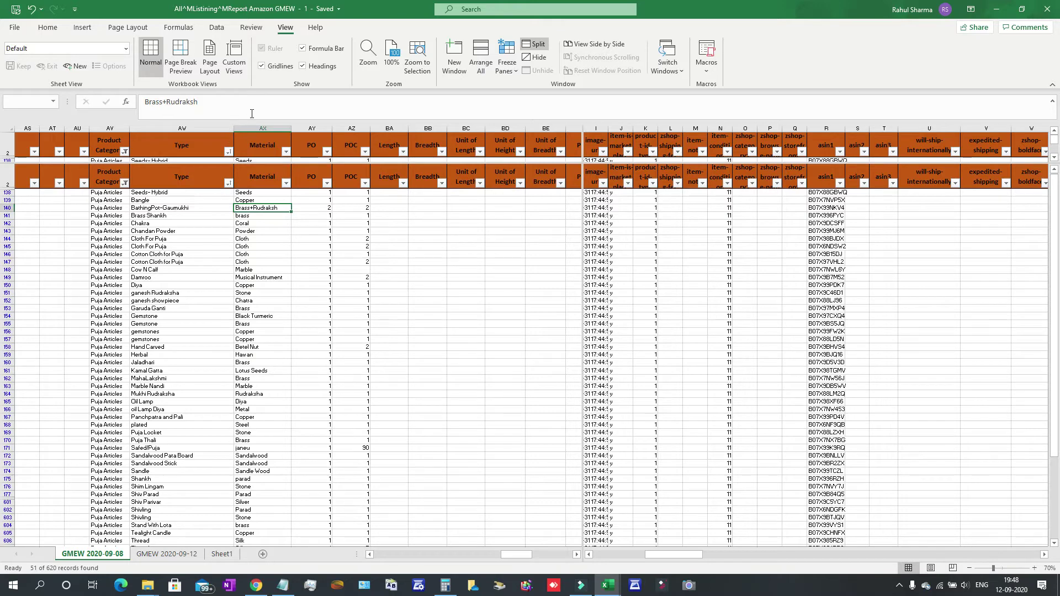
pyautogui.click(276, 101)
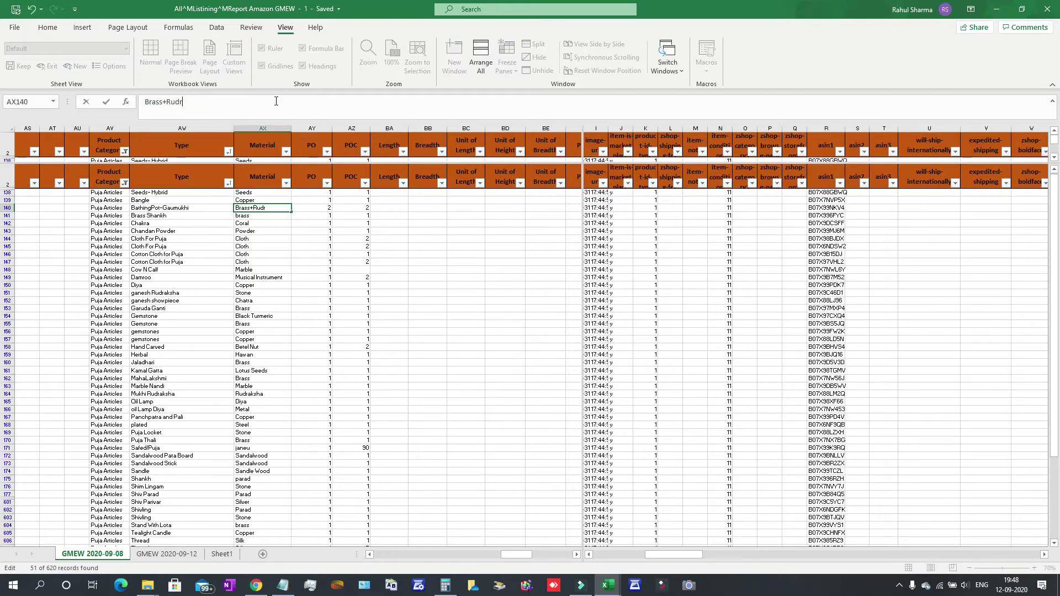
pyautogui.press('Return')
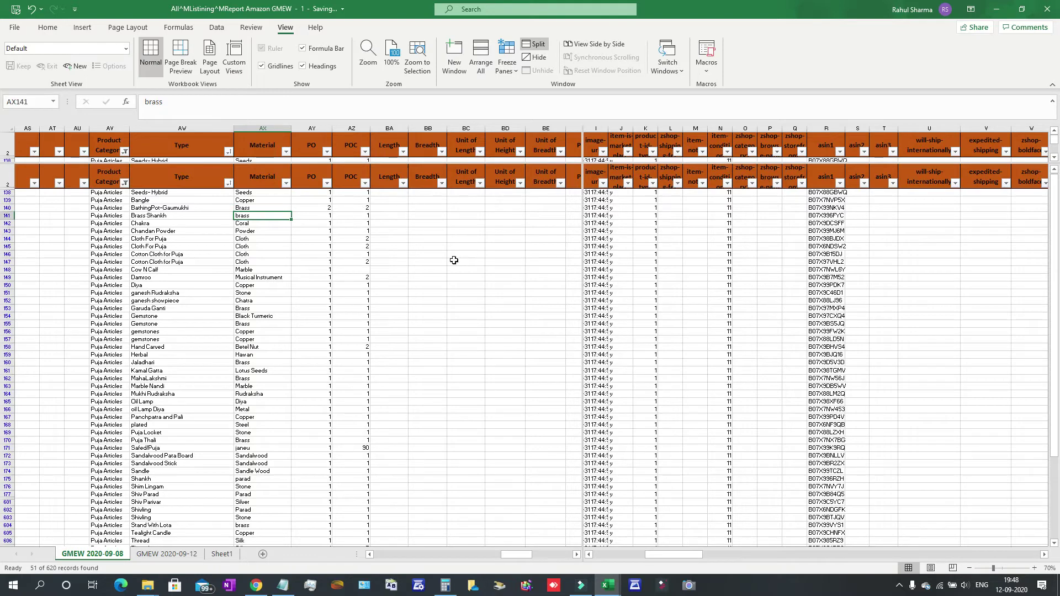
# Widen the Transparency column so that its header fits on one line.
pyautogui.hotkey('ctrl', 'Up')
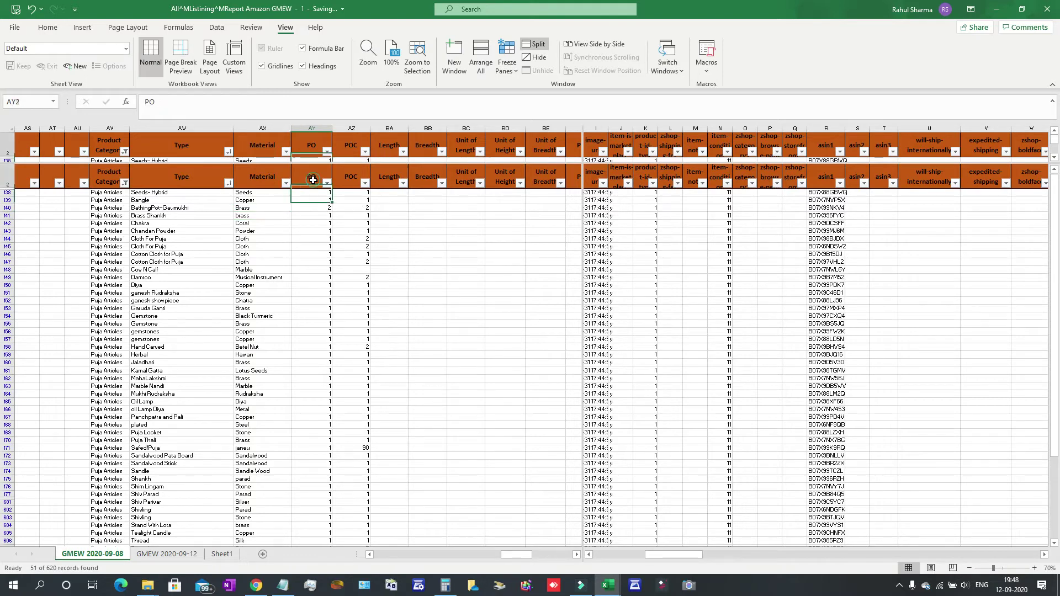
pyautogui.press('Right')
pyautogui.press('Right')
pyautogui.press('Right')
pyautogui.press('Right')
pyautogui.press('Right')
pyautogui.press('Right')
pyautogui.press('Right')
pyautogui.press('Right')
pyautogui.press('Right')
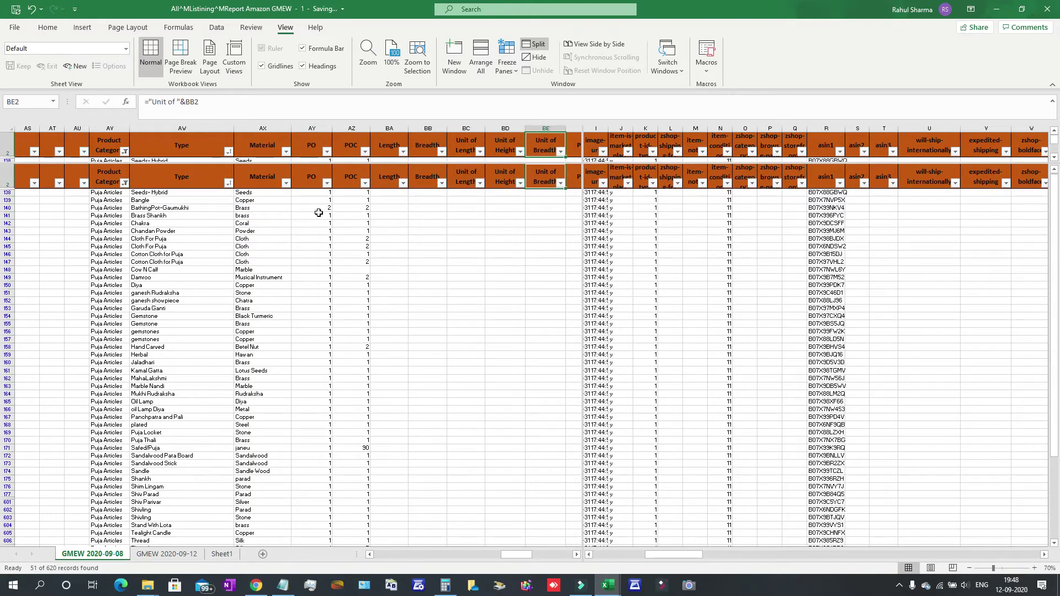
pyautogui.press('Right')
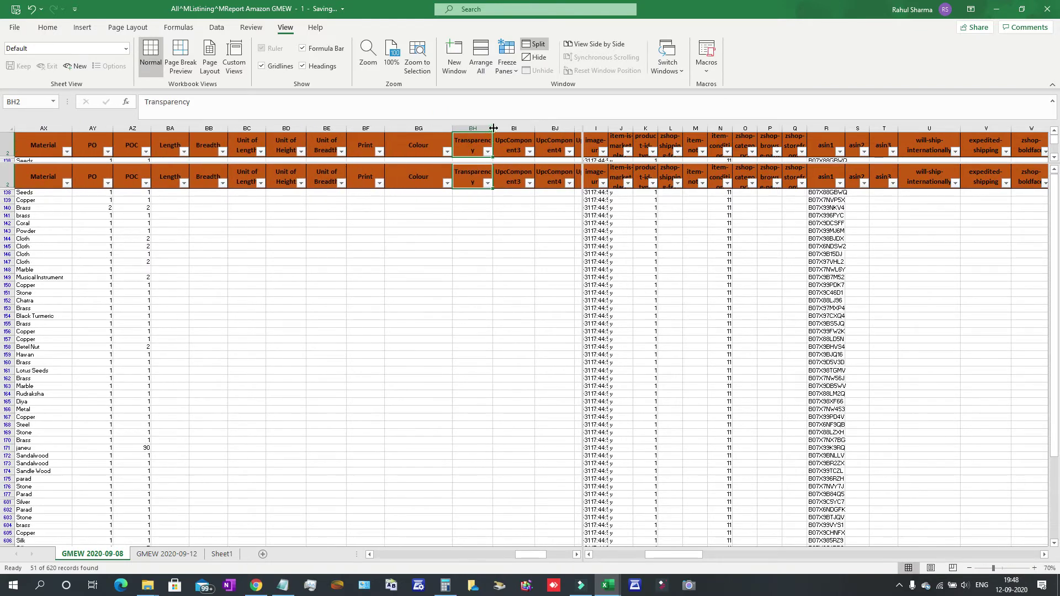
pyautogui.moveTo(495, 128); pyautogui.dragTo(515, 128)
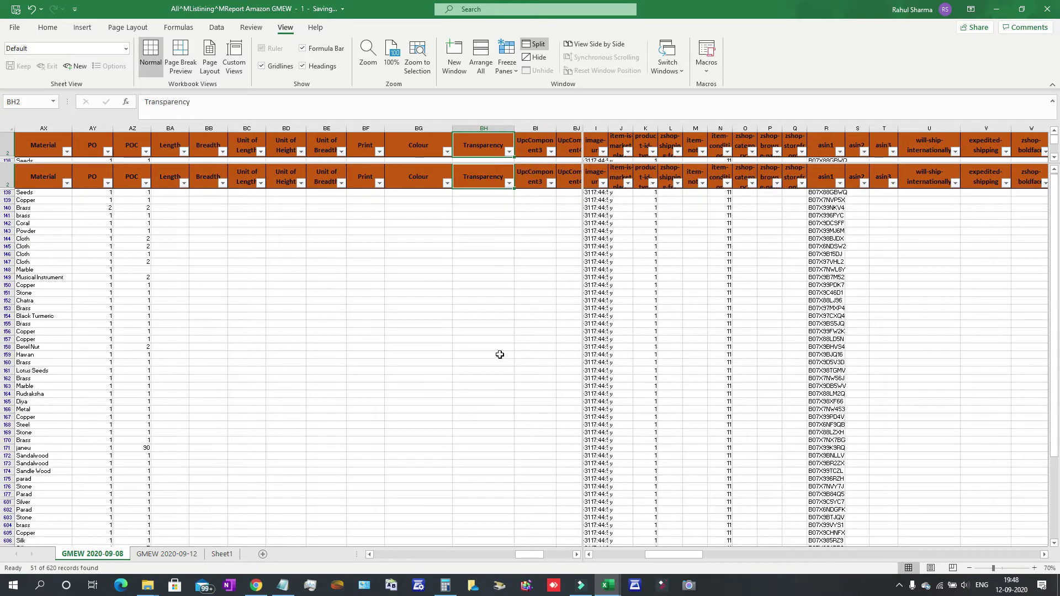
# Compare the Length and Breadth headers with the Unit of Length, Unit of Height and Unit of Breadth headers.
pyautogui.click(246, 180)
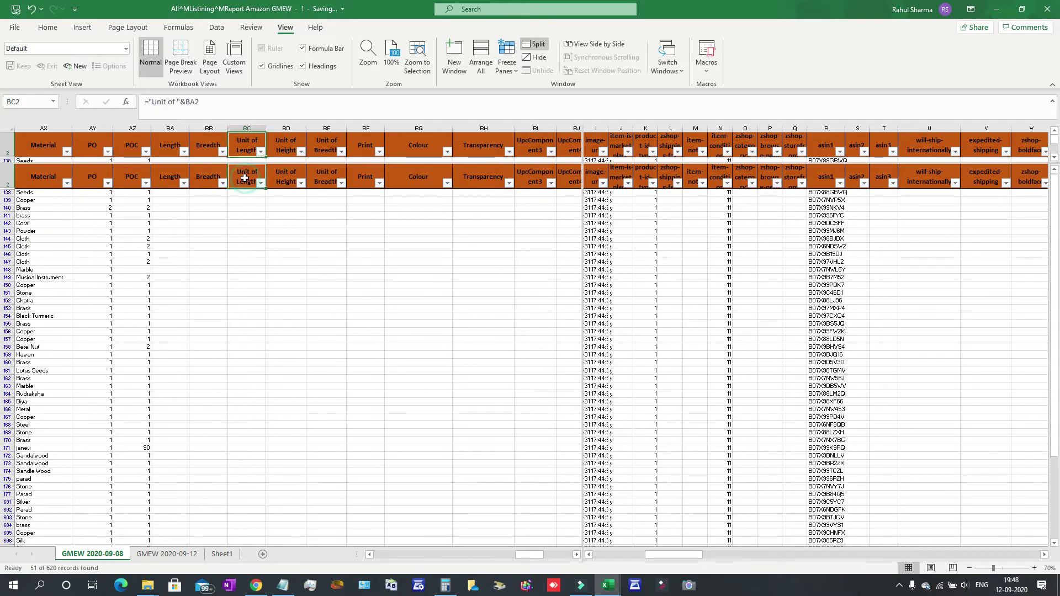
pyautogui.click(284, 177)
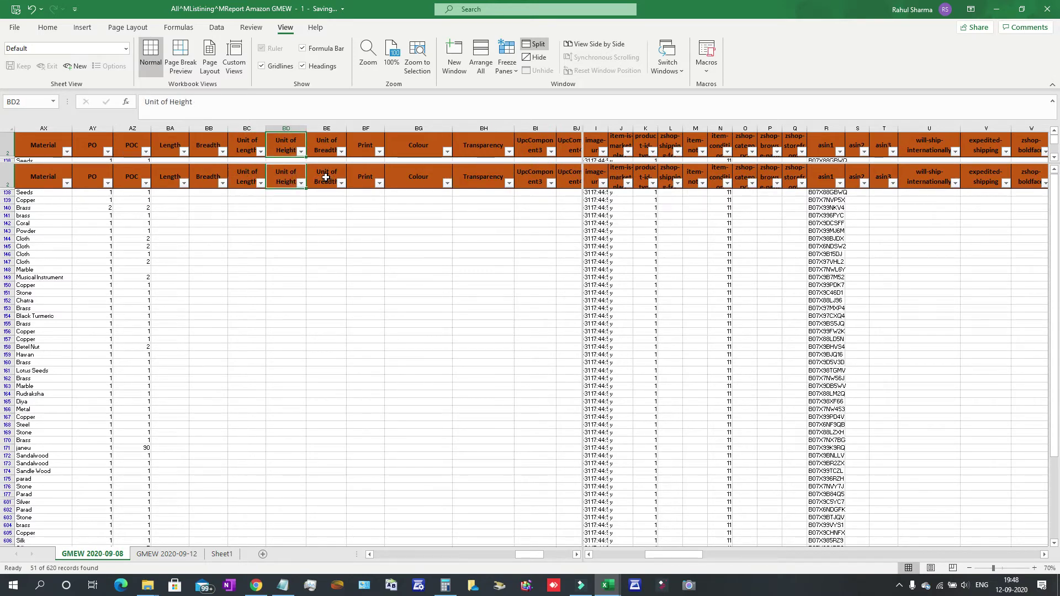
pyautogui.click(326, 176)
pyautogui.click(169, 177)
pyautogui.click(221, 176)
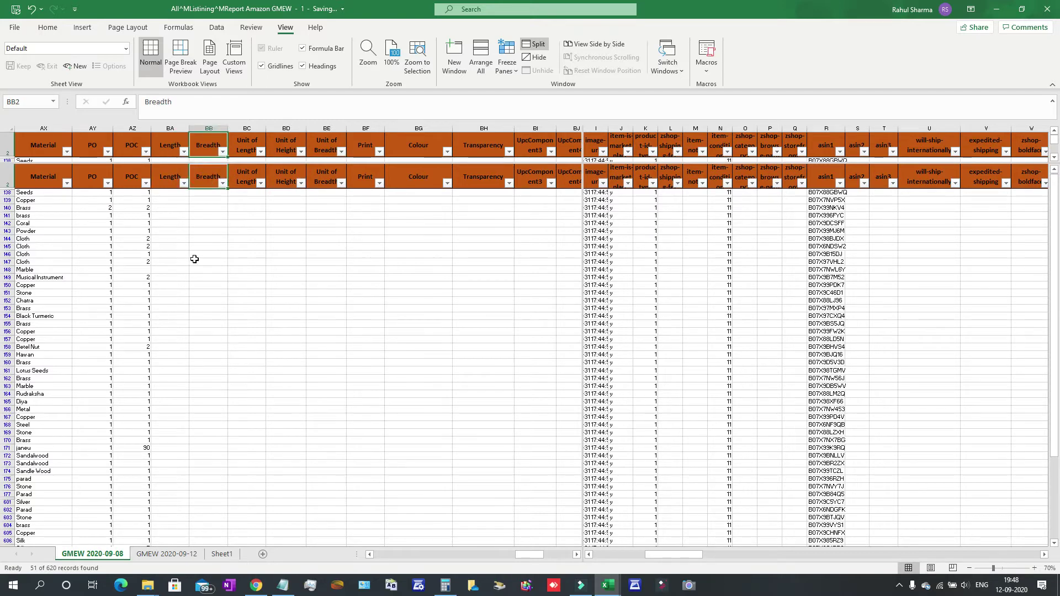
pyautogui.click(170, 176)
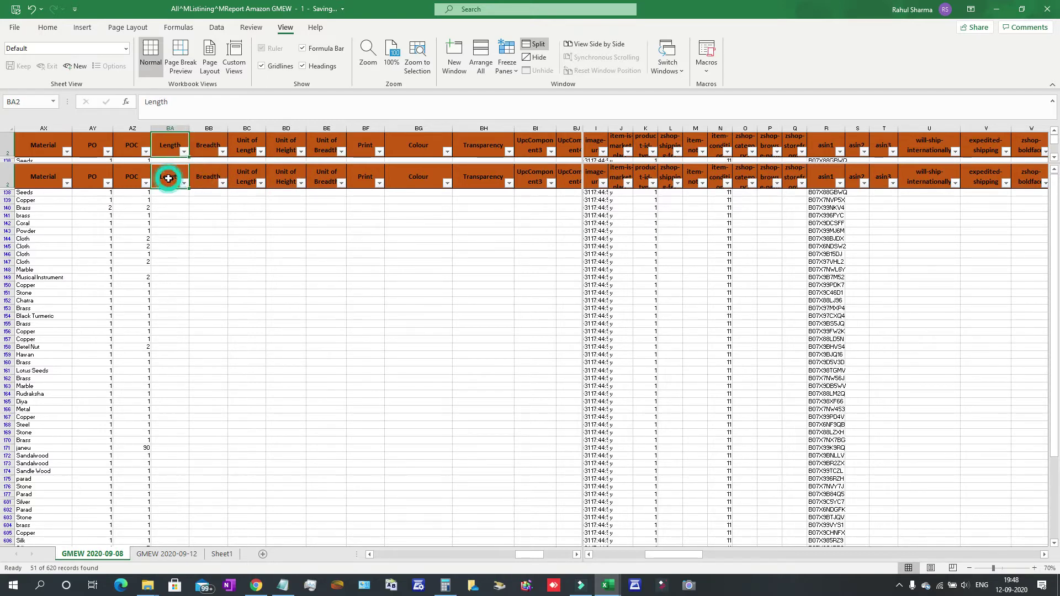
pyautogui.click(213, 177)
pyautogui.click(245, 177)
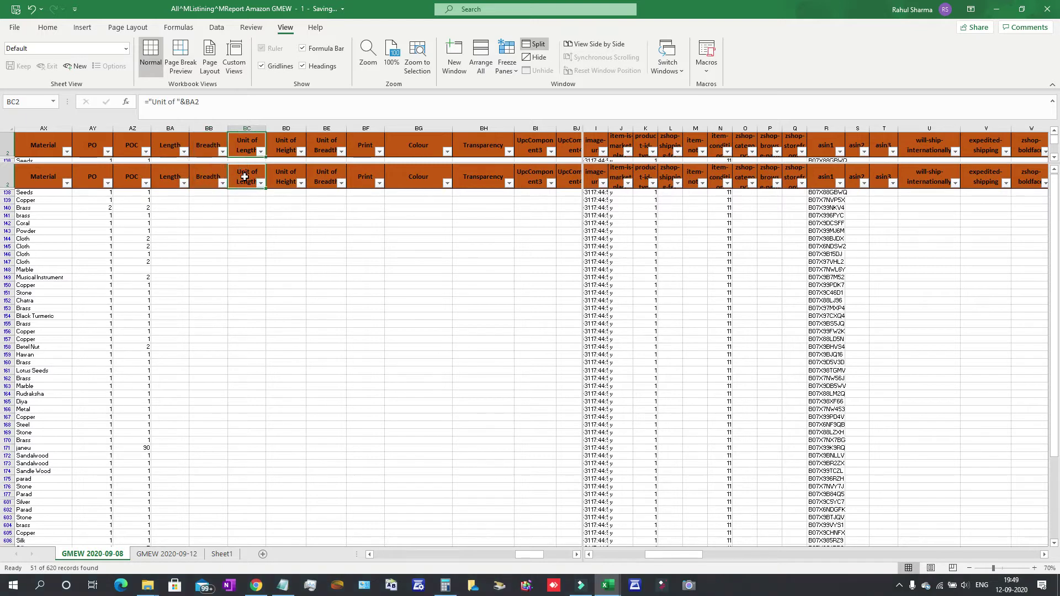
pyautogui.click(285, 178)
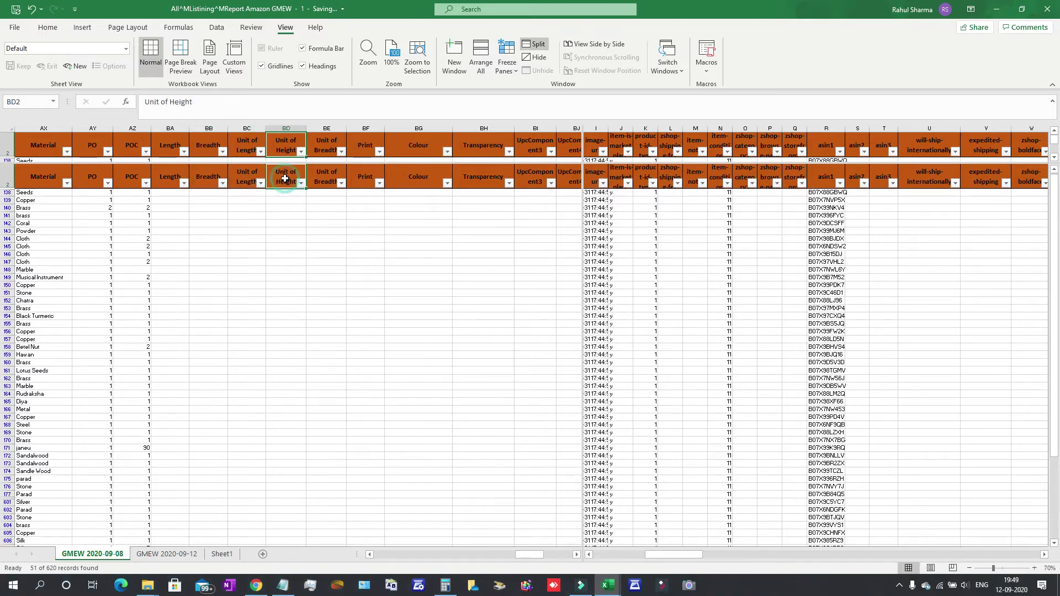
pyautogui.click(180, 177)
pyautogui.click(205, 174)
pyautogui.click(229, 175)
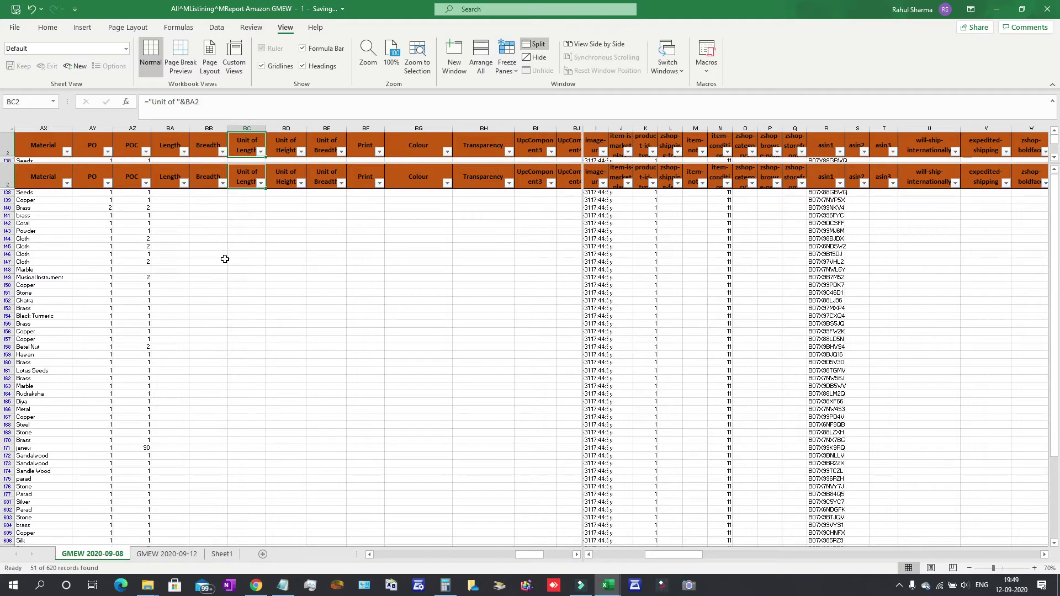
# Insert a blank sheet column between Breadth and Unit of Length.
pyautogui.click(238, 230)
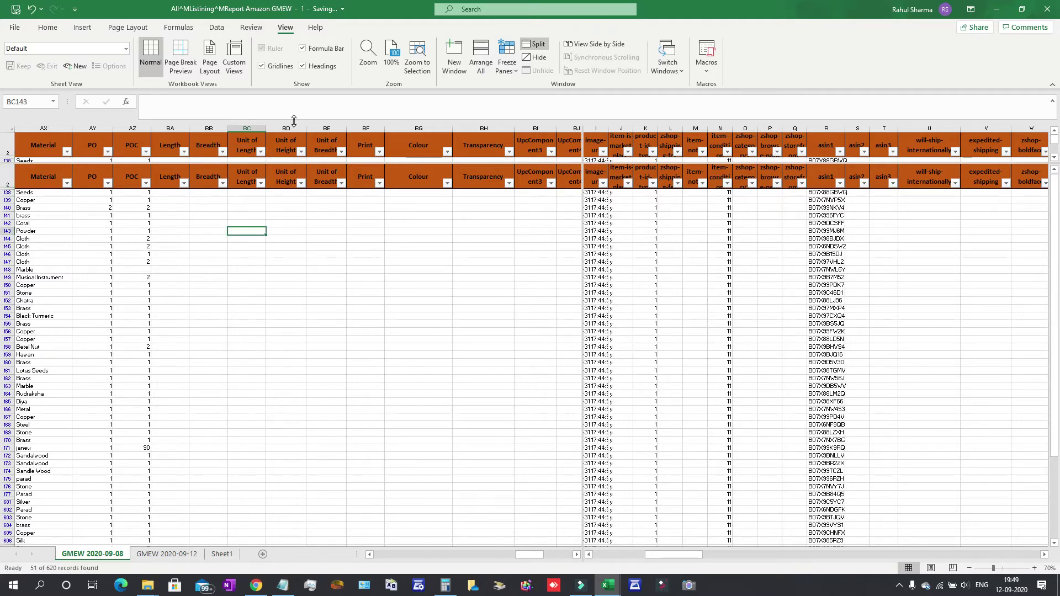
pyautogui.click(48, 29)
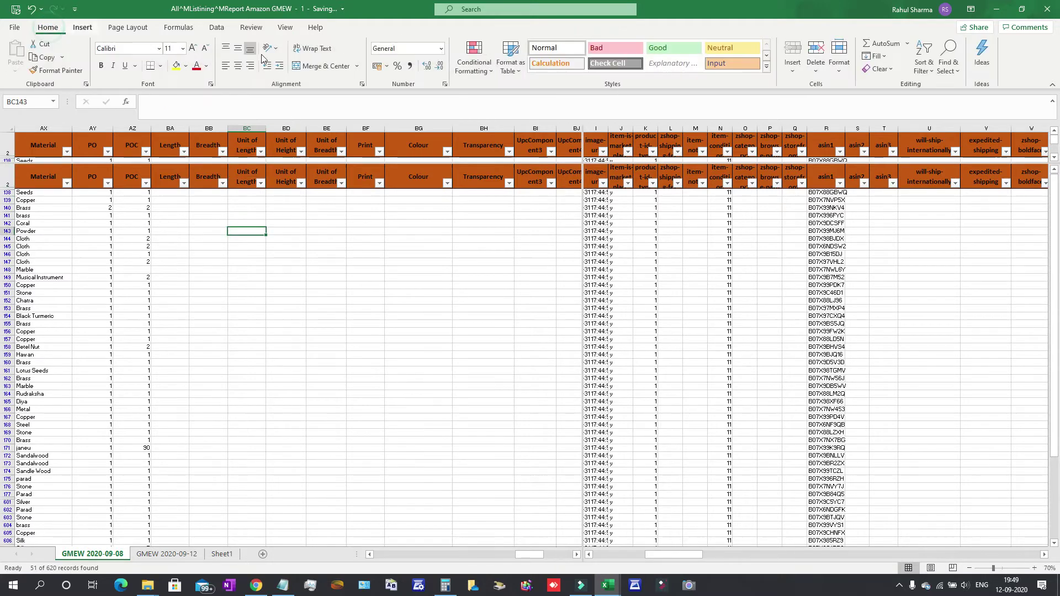
pyautogui.click(796, 76)
pyautogui.click(813, 121)
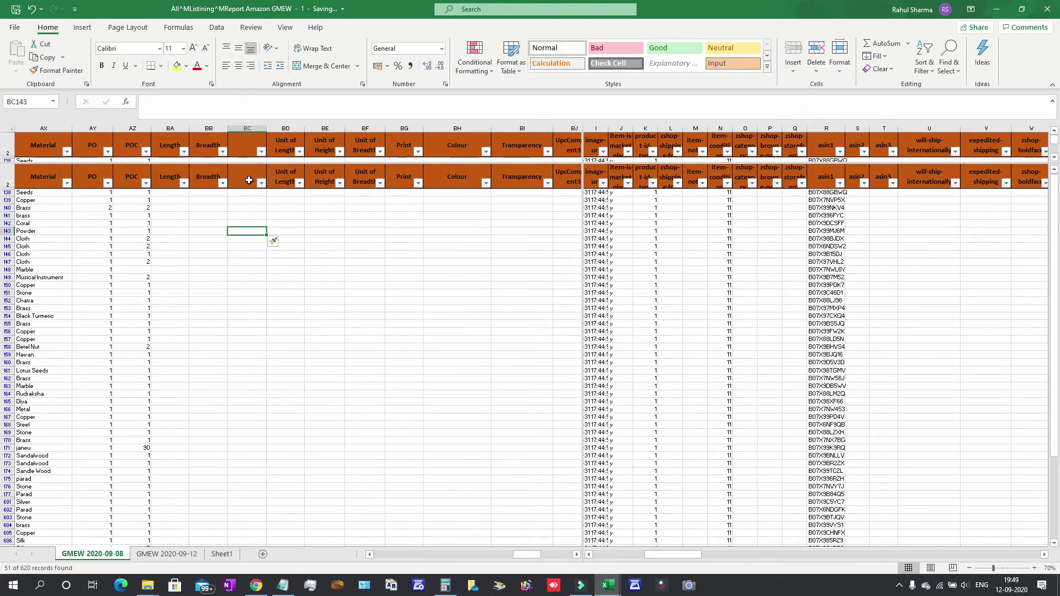
pyautogui.click(246, 177)
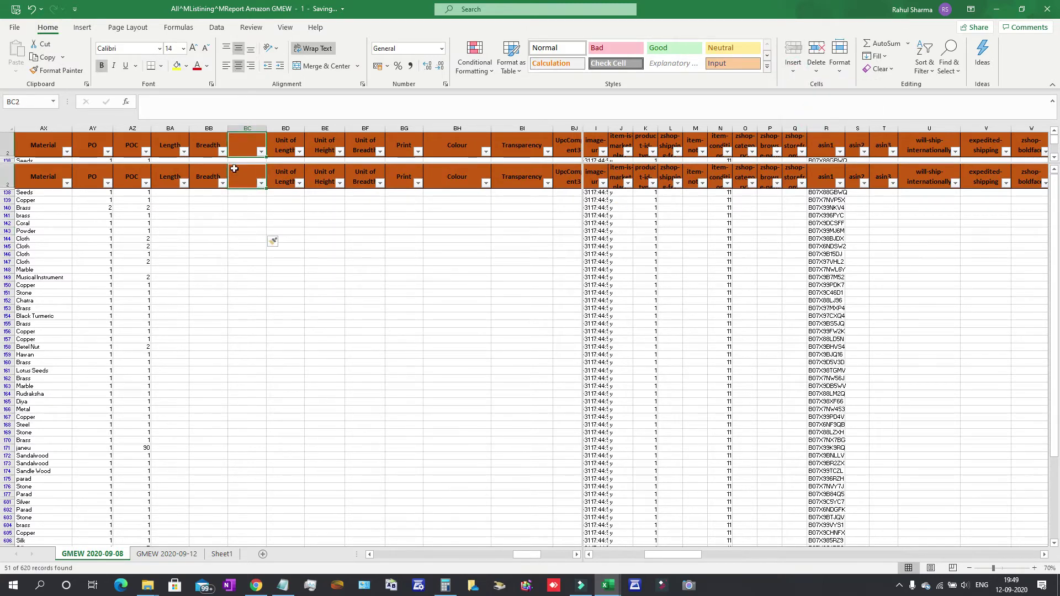
pyautogui.click(244, 148)
pyautogui.write('Length')
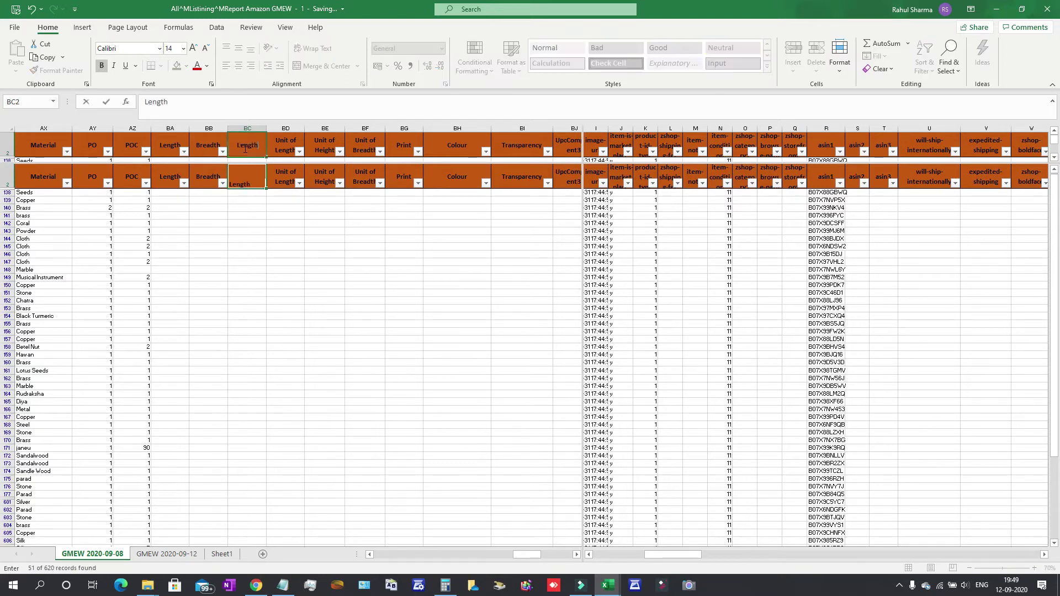
pyautogui.press('BackSpace')
pyautogui.press('BackSpace')
pyautogui.press('BackSpace')
pyautogui.press('BackSpace')
pyautogui.press('BackSpace')
pyautogui.press('BackSpace')
pyautogui.click(337, 286)
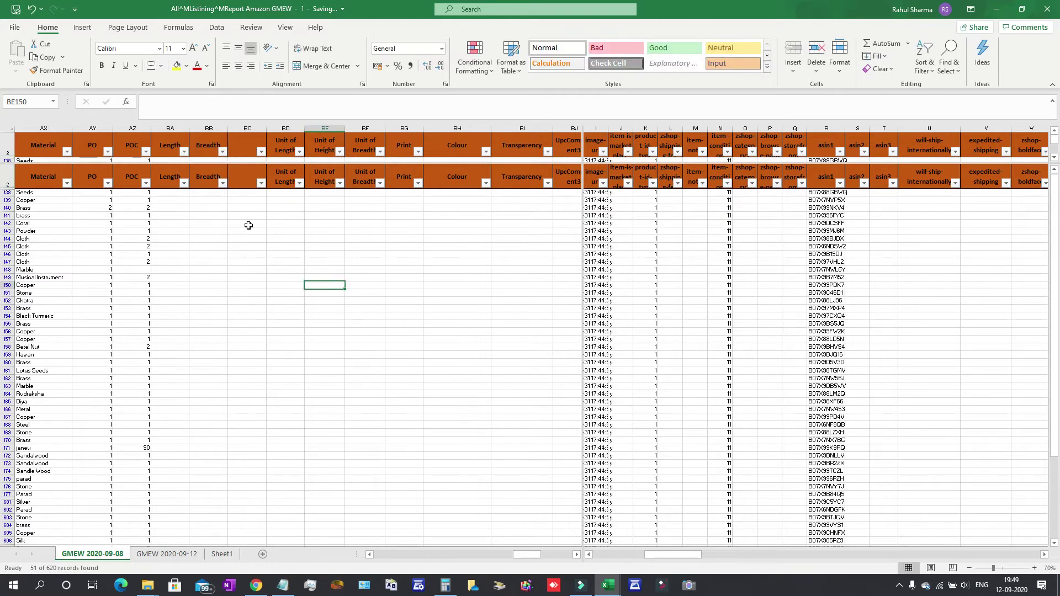
# Enter "Height" as the row 2 header of the blank column after Breadth.
pyautogui.click(172, 177)
pyautogui.click(204, 176)
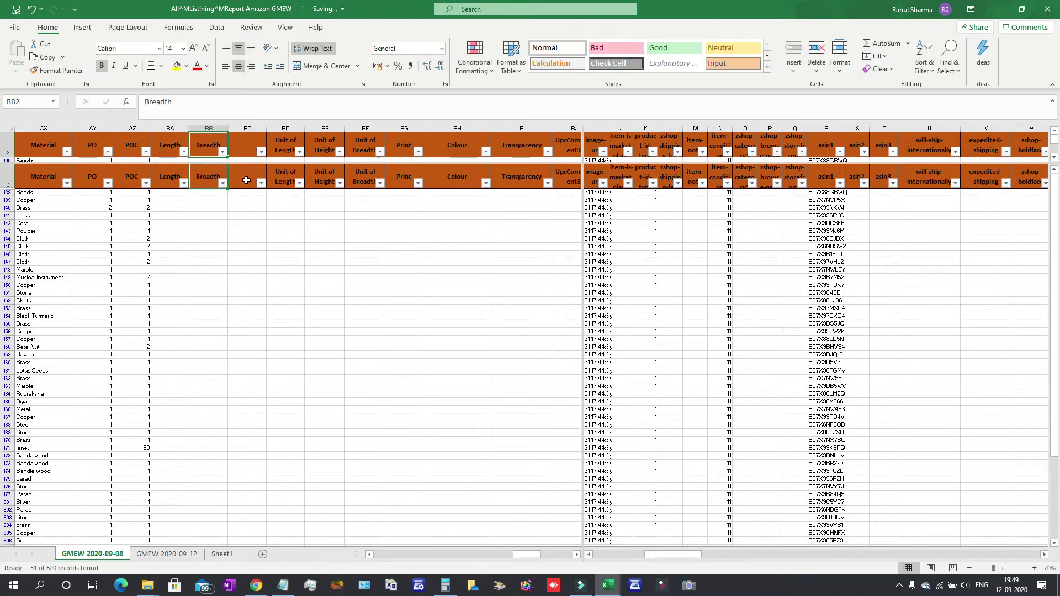
pyautogui.click(247, 180)
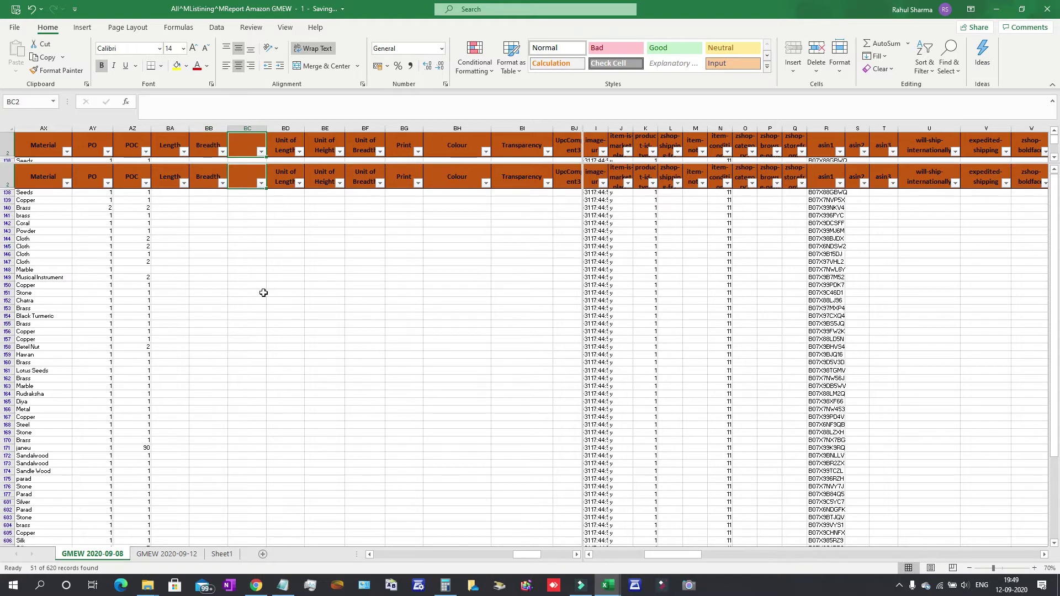
pyautogui.write('Height')
pyautogui.press('Return')
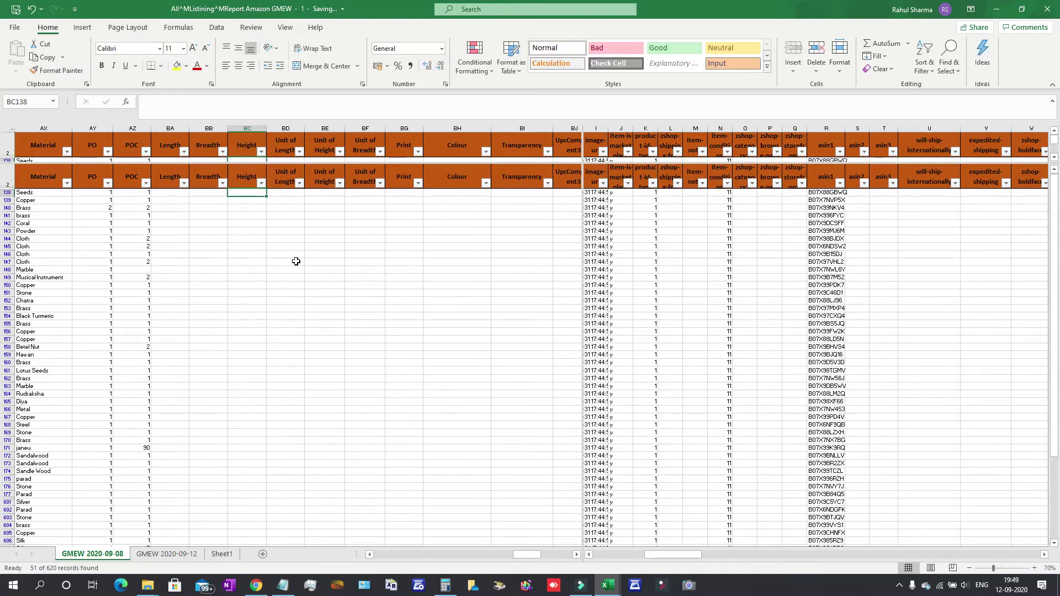
# Fill the Unit of Length header formula across the next two unit headers so they follow the Breadth and Height order.
pyautogui.click(285, 178)
pyautogui.click(322, 177)
pyautogui.click(361, 175)
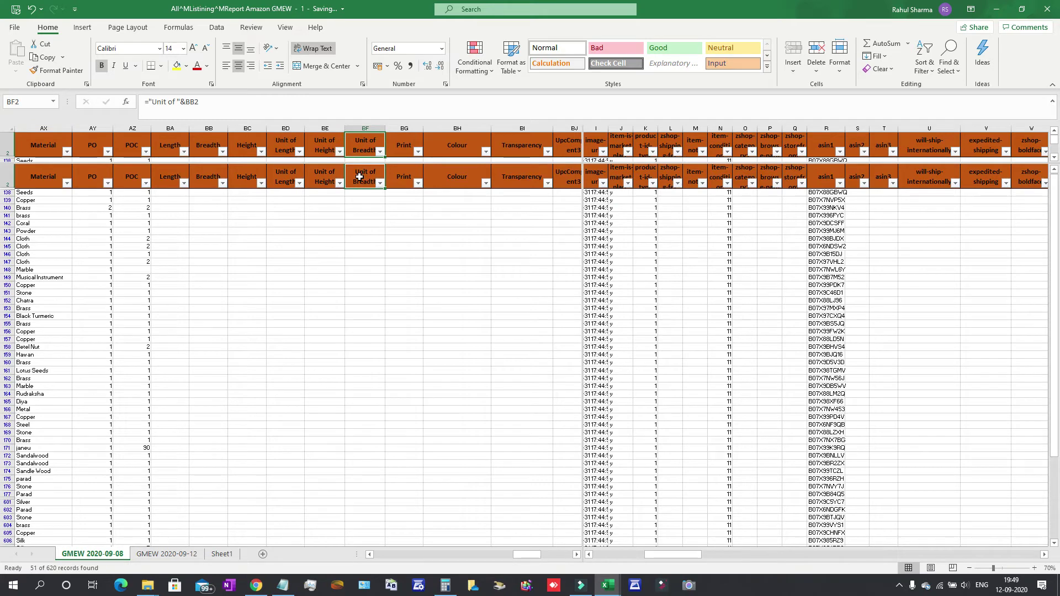
pyautogui.click(280, 176)
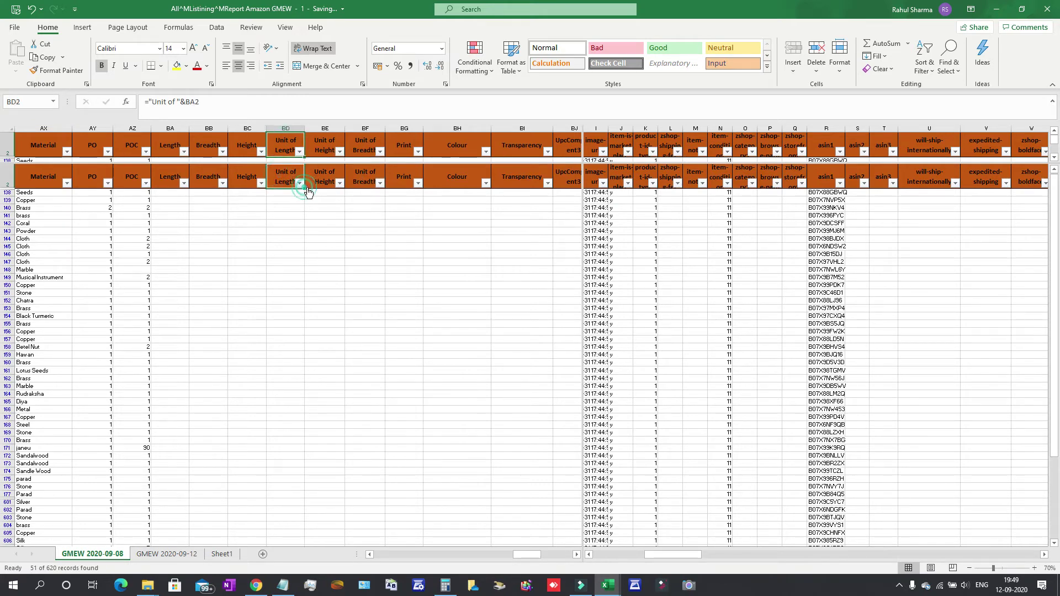
pyautogui.moveTo(306, 189); pyautogui.dragTo(375, 186)
pyautogui.click(343, 214)
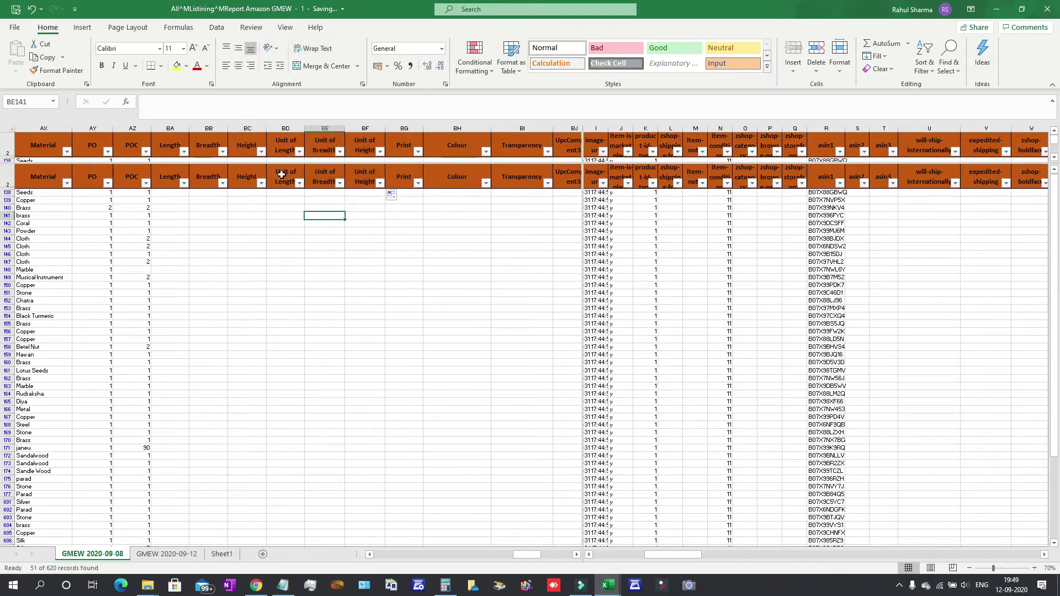
# Rename the UpcComponent3 header after Transparency as "Occassion".
pyautogui.click(395, 181)
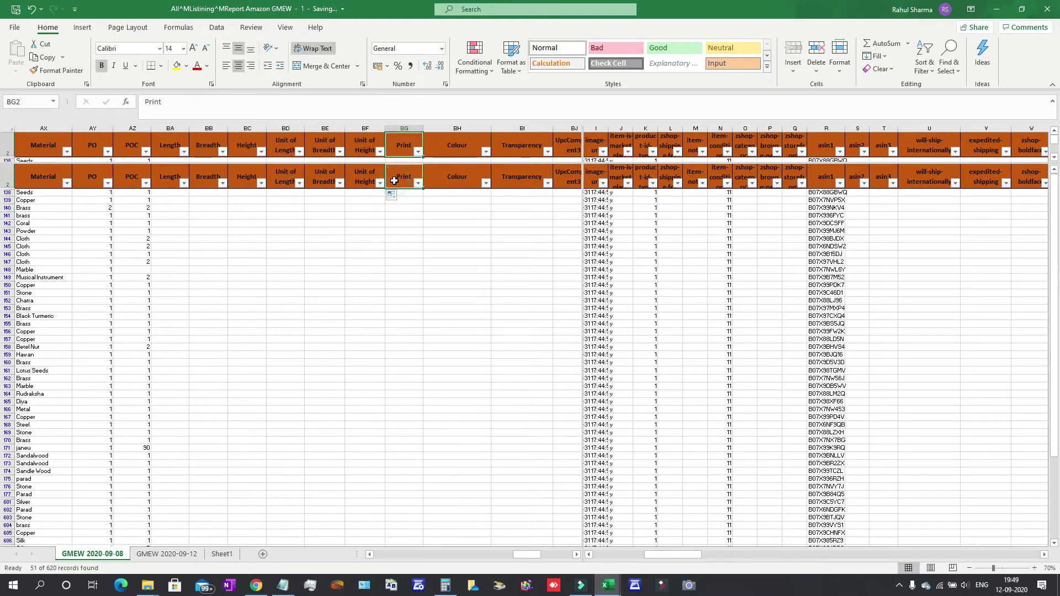
pyautogui.press('Right')
pyautogui.press('Right')
pyautogui.press('Right')
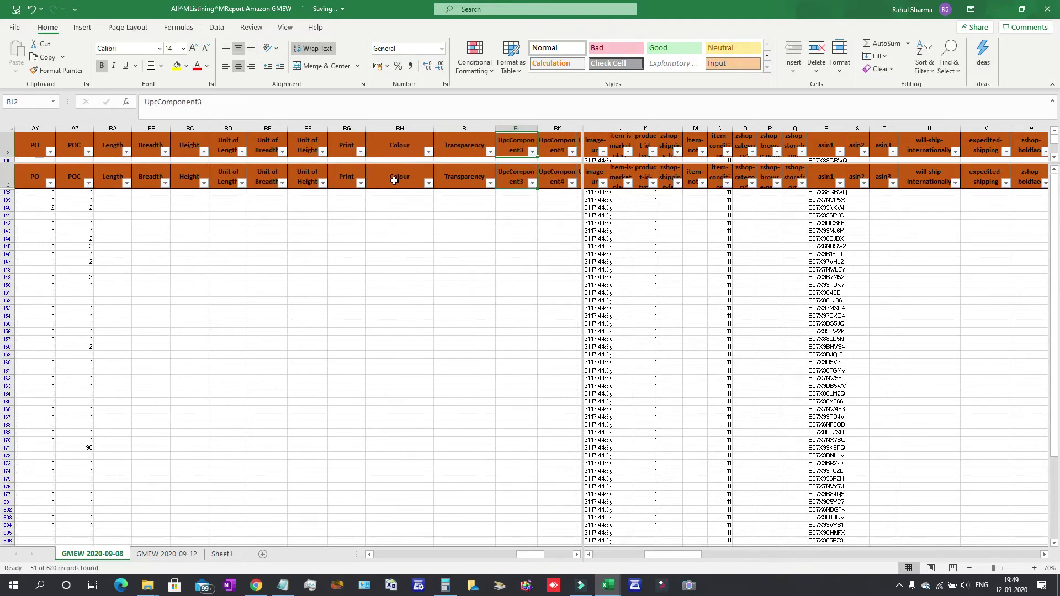
pyautogui.hscroll(3, 394, 181)
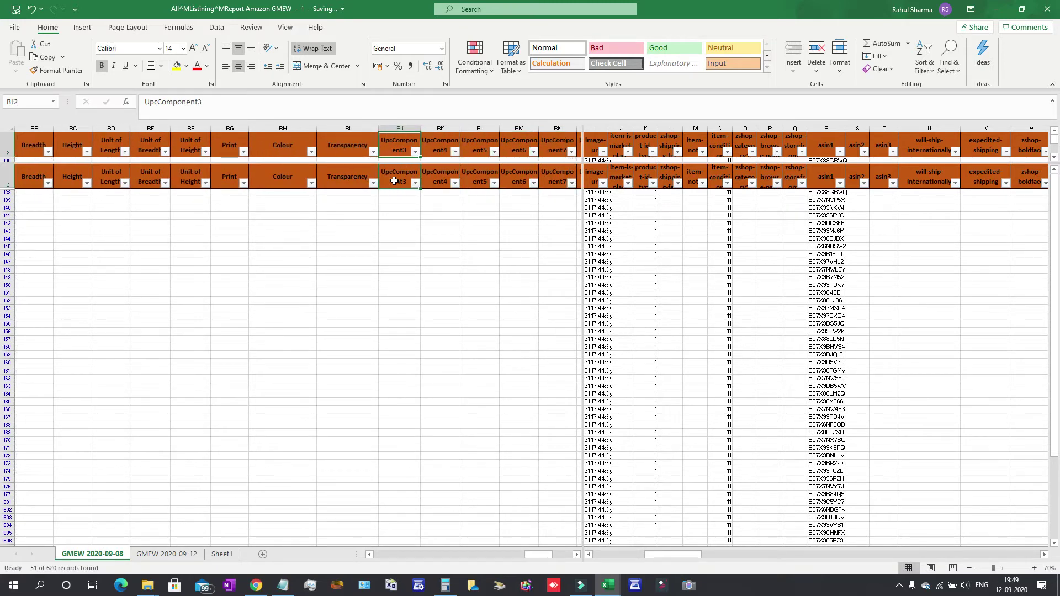
pyautogui.write('Occasion')
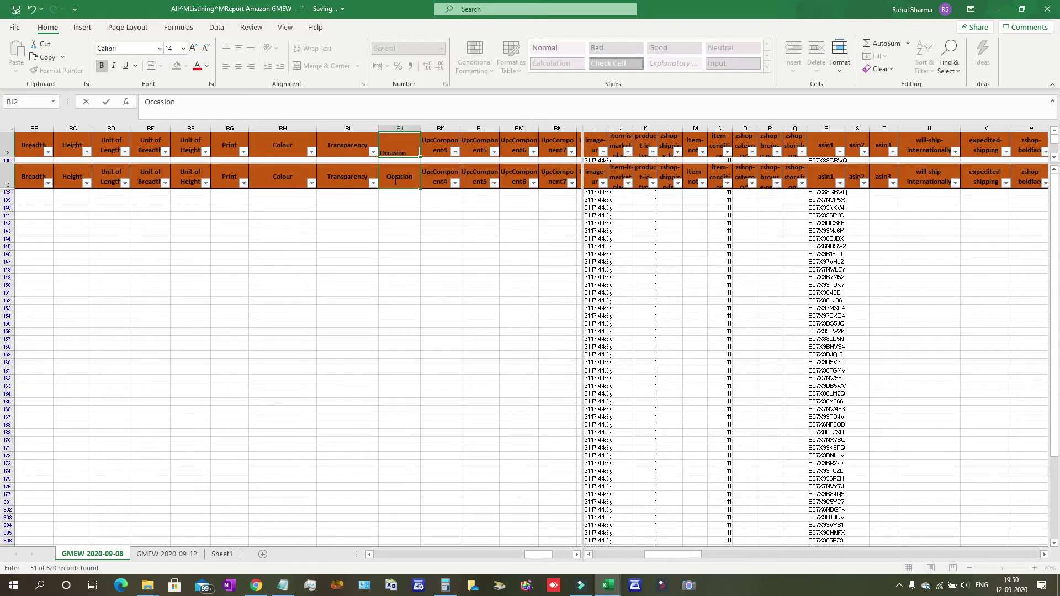
pyautogui.click(165, 102)
pyautogui.write('s')
pyautogui.press('Return')
pyautogui.click(395, 178)
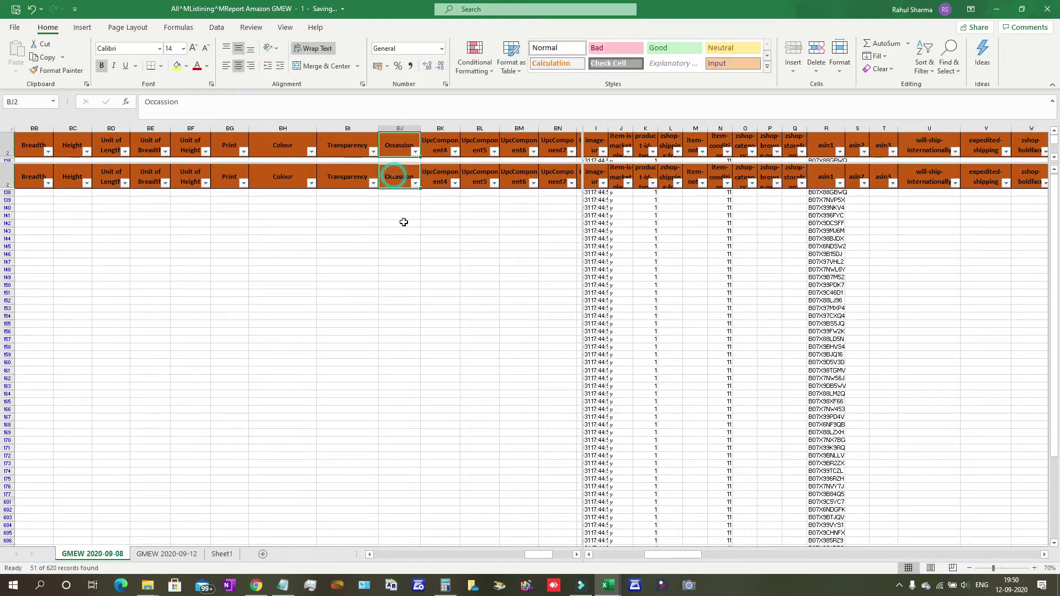
# Examine the UPC Component numbering in row 1 above the attribute headers from PO to Occassion.
pyautogui.scroll(1, 471, 488)
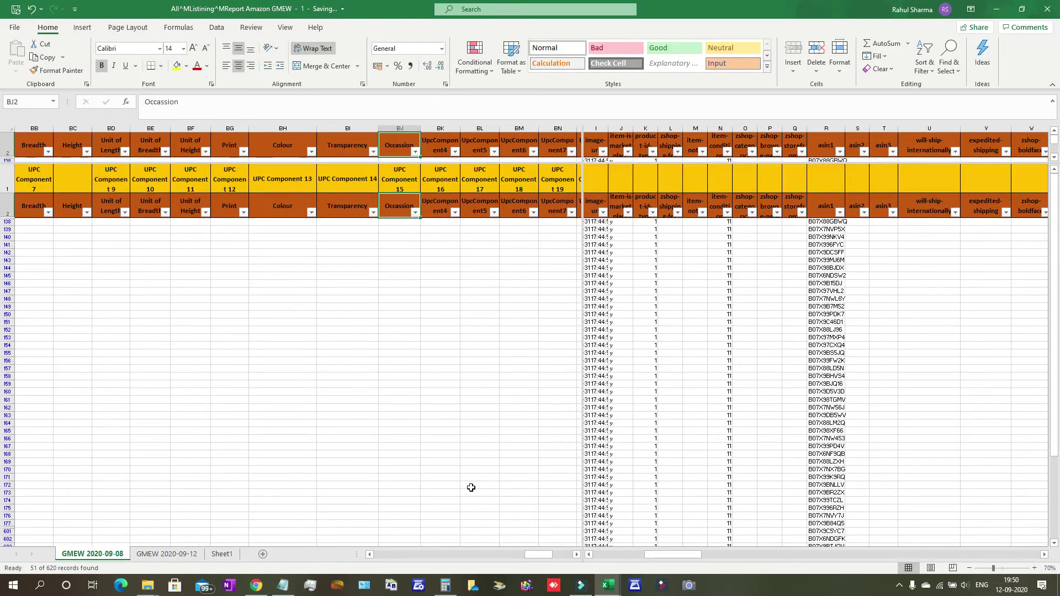
pyautogui.scroll(-1, 471, 487)
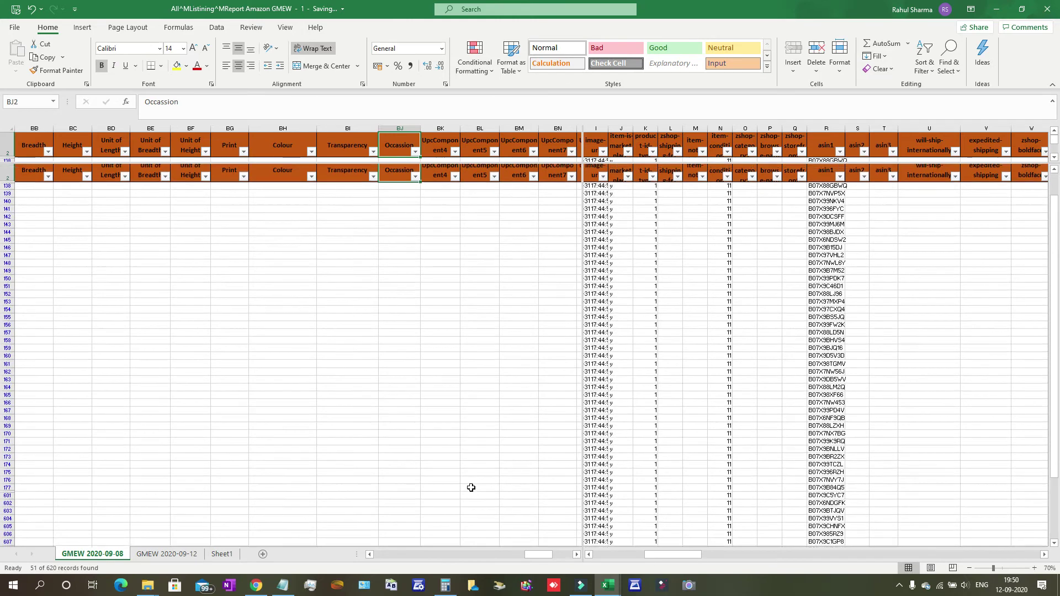
pyautogui.click(369, 555)
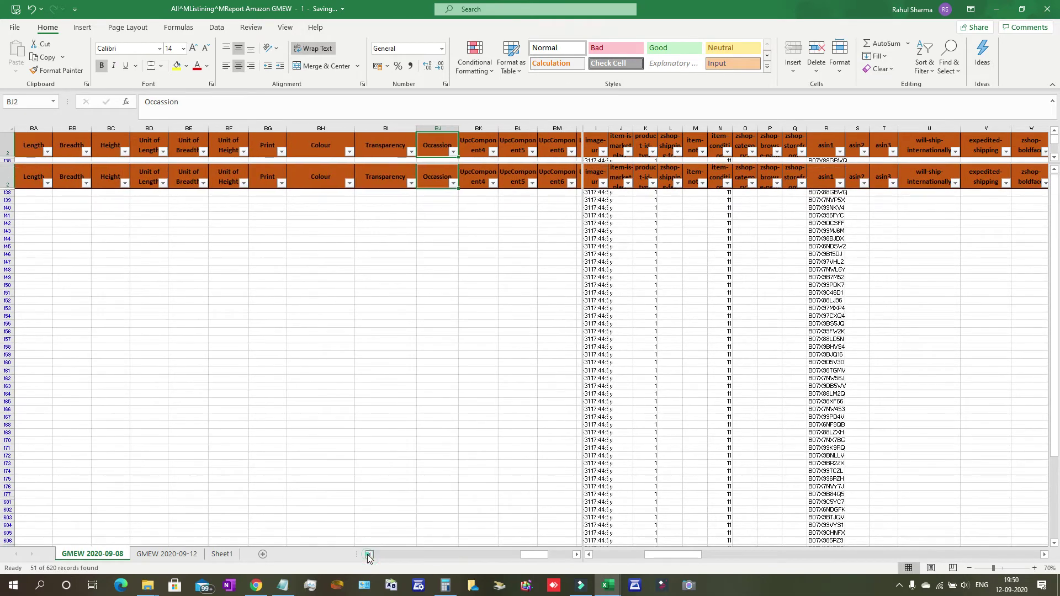
pyautogui.click(369, 555)
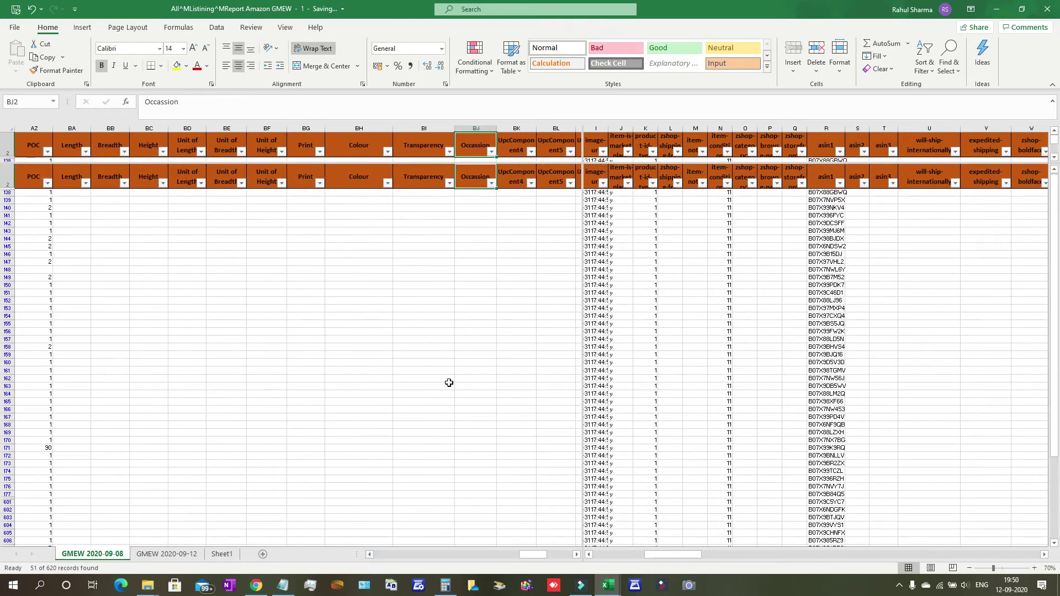
pyautogui.click(471, 347)
pyautogui.click(476, 224)
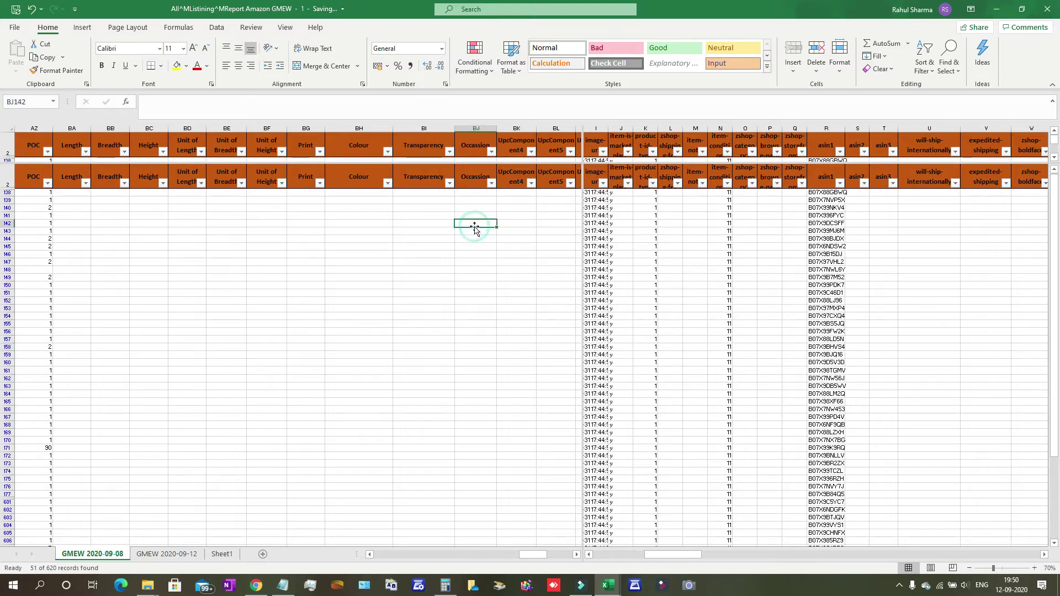
pyautogui.scroll(1, 464, 353)
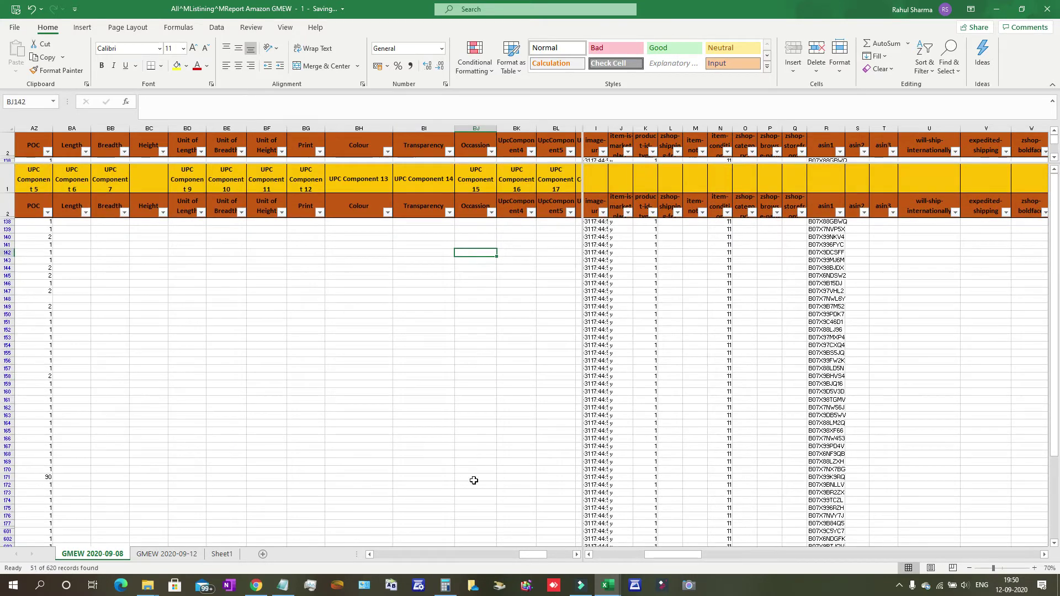
pyautogui.click(368, 555)
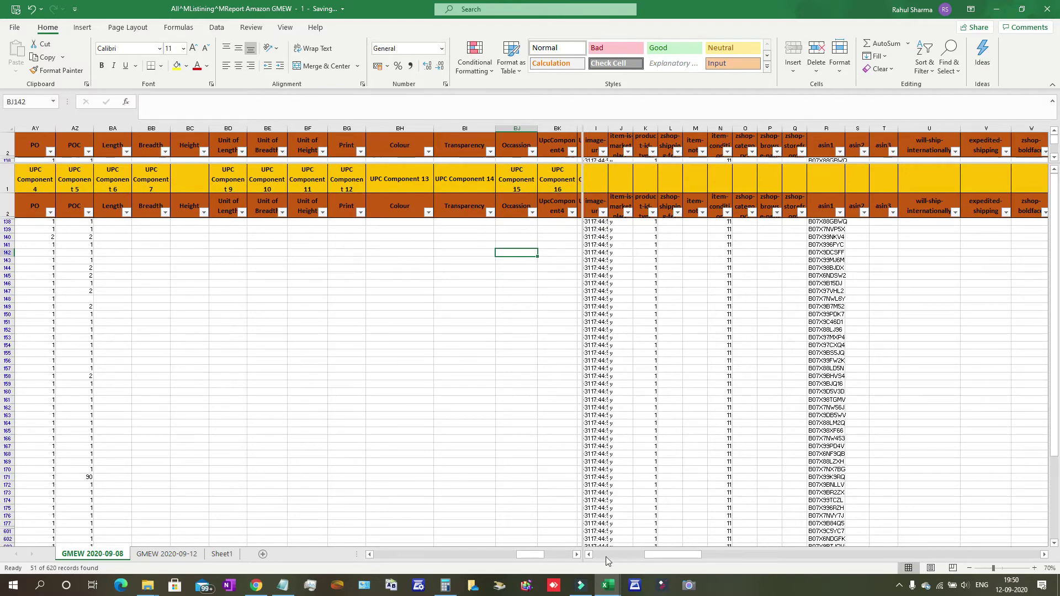
# Review the product titles in the item-name column and return to the Type and Material columns.
pyautogui.click(588, 555)
pyautogui.click(589, 555)
pyautogui.click(589, 555)
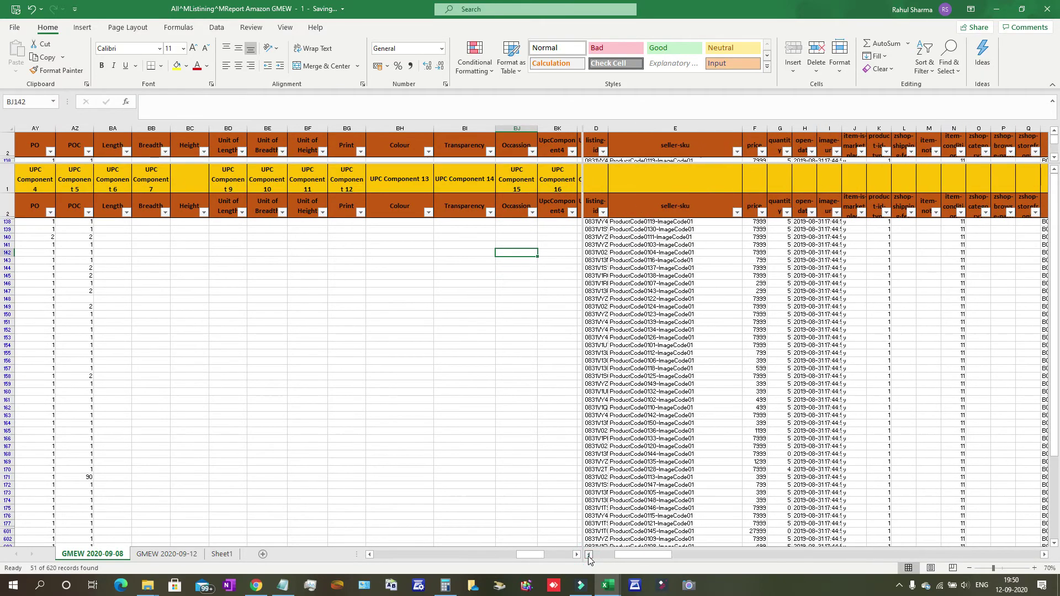
pyautogui.click(588, 555)
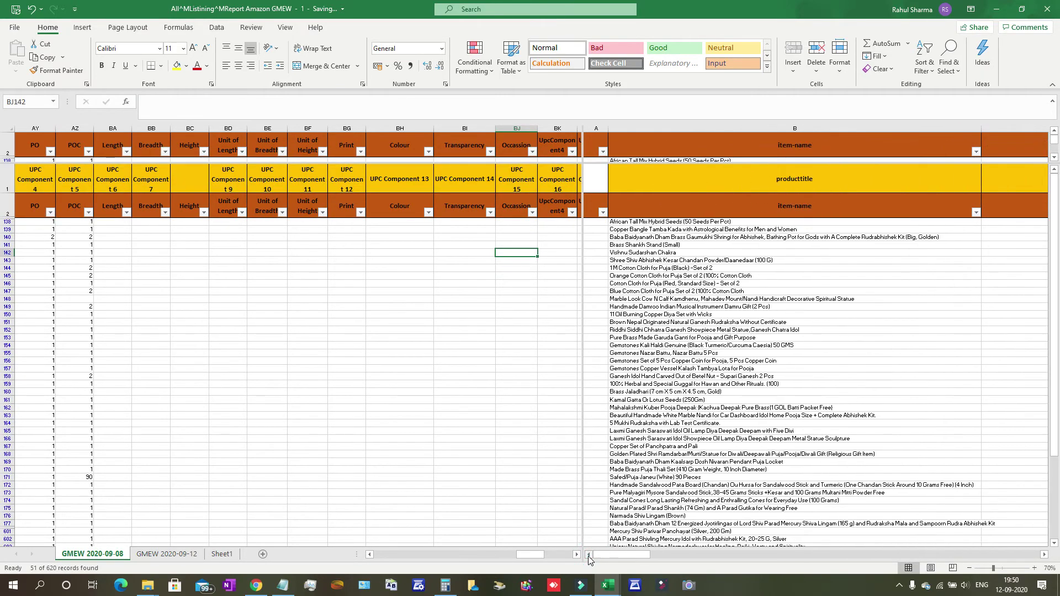
pyautogui.click(1045, 555)
pyautogui.click(1045, 555)
pyautogui.click(1045, 555)
pyautogui.click(1045, 555)
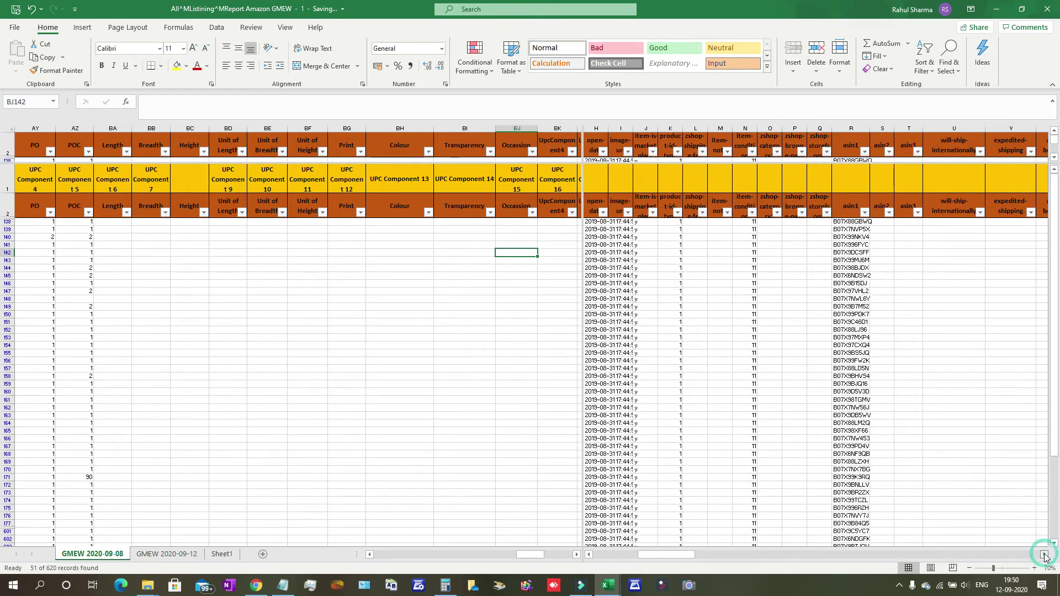
pyautogui.click(1045, 555)
pyautogui.click(1045, 555)
pyautogui.click(1045, 555)
pyautogui.click(1045, 555)
pyautogui.click(1045, 555)
pyautogui.click(1045, 555)
pyautogui.click(1045, 555)
pyautogui.click(1045, 555)
pyautogui.click(1045, 555)
pyautogui.click(1045, 555)
pyautogui.click(1045, 555)
pyautogui.click(1045, 555)
pyautogui.click(1045, 555)
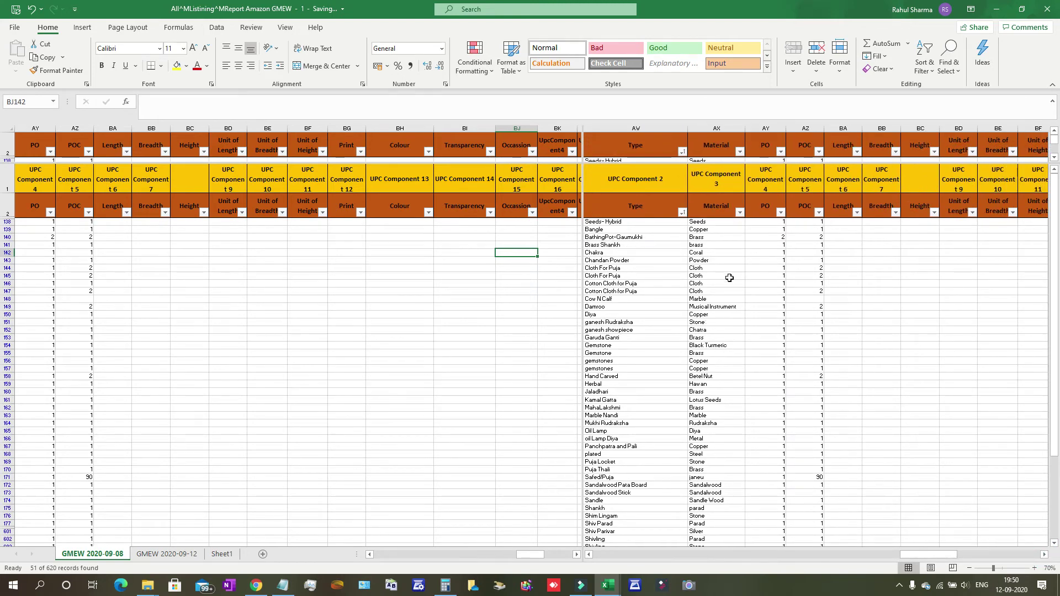
# Enter "Rudrabhishek" as the Occassion for the BathingPot-Gaumukhi product in row 140.
pyautogui.click(636, 237)
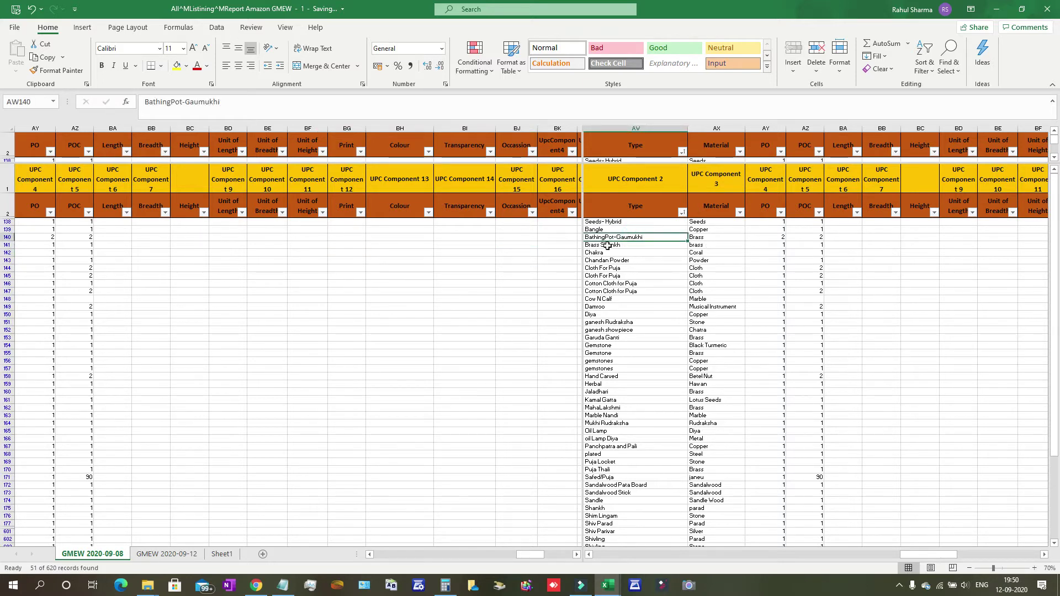
pyautogui.click(523, 239)
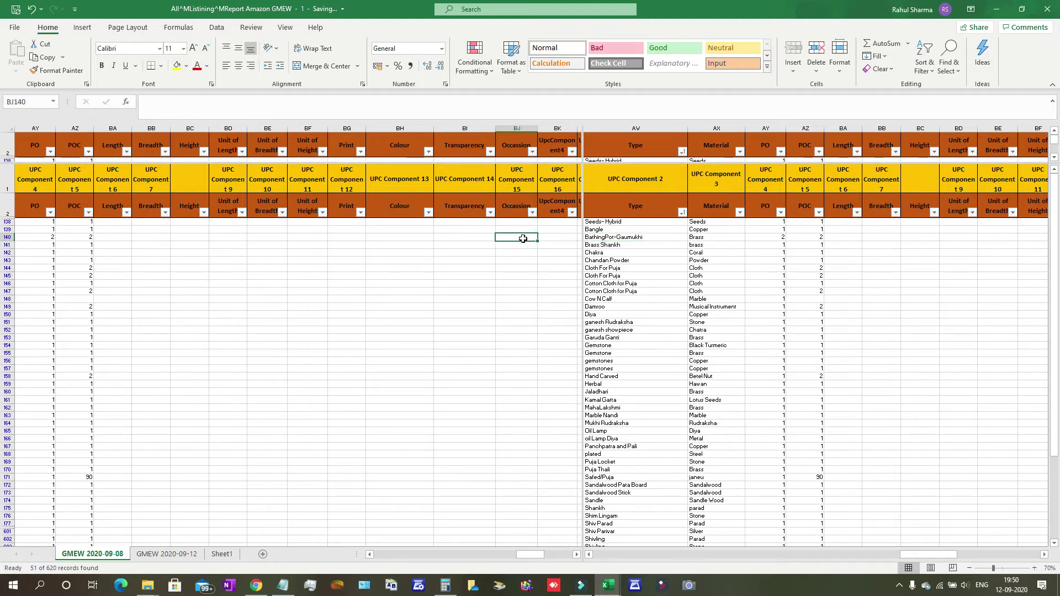
pyautogui.write('Rud')
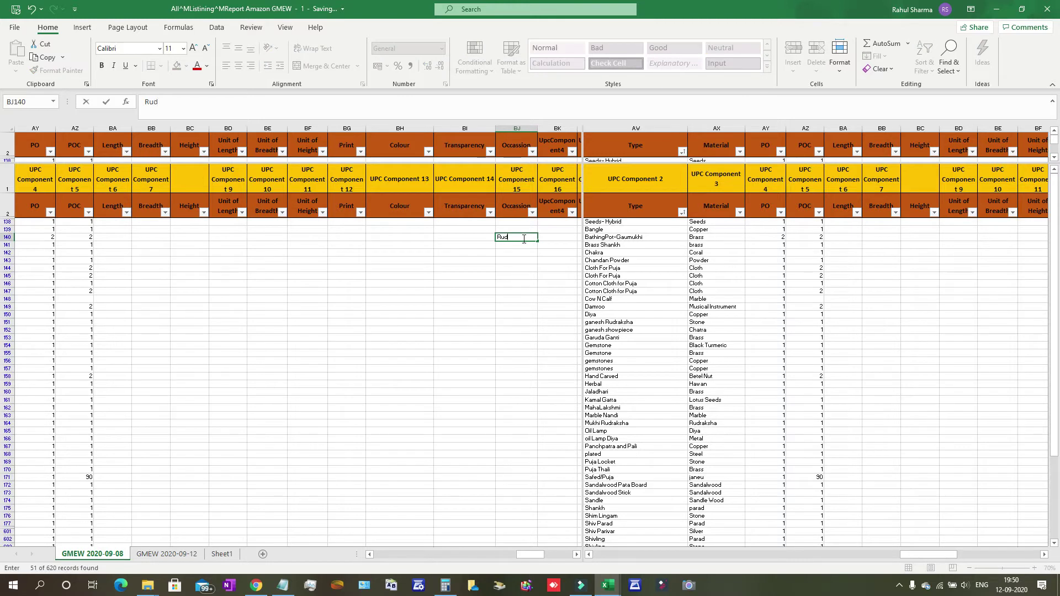
pyautogui.write('rabhishe')
pyautogui.press('Return')
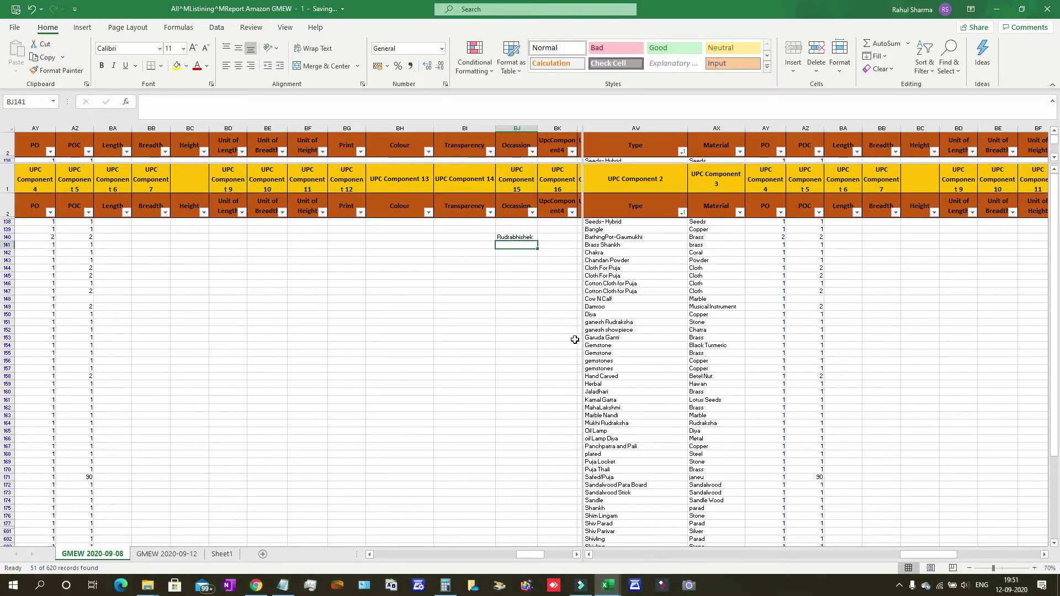
# Shorten the Type of the Brass Shankh product in row 141 to "Shankh".
pyautogui.click(370, 554)
pyautogui.moveTo(370, 555); pyautogui.dragTo(370, 555)
pyautogui.click(303, 239)
pyautogui.click(294, 246)
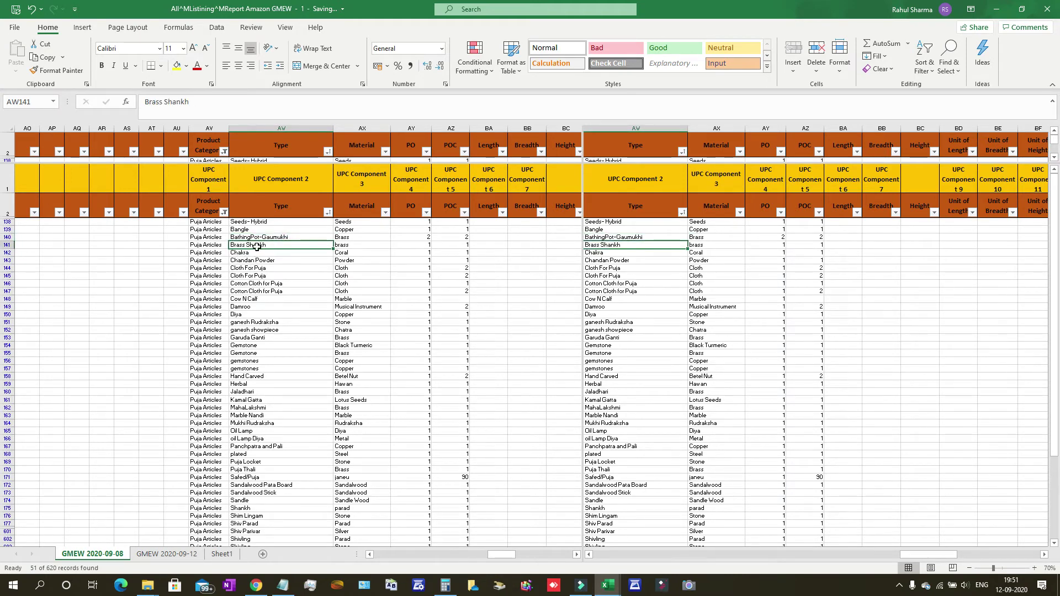
pyautogui.click(163, 103)
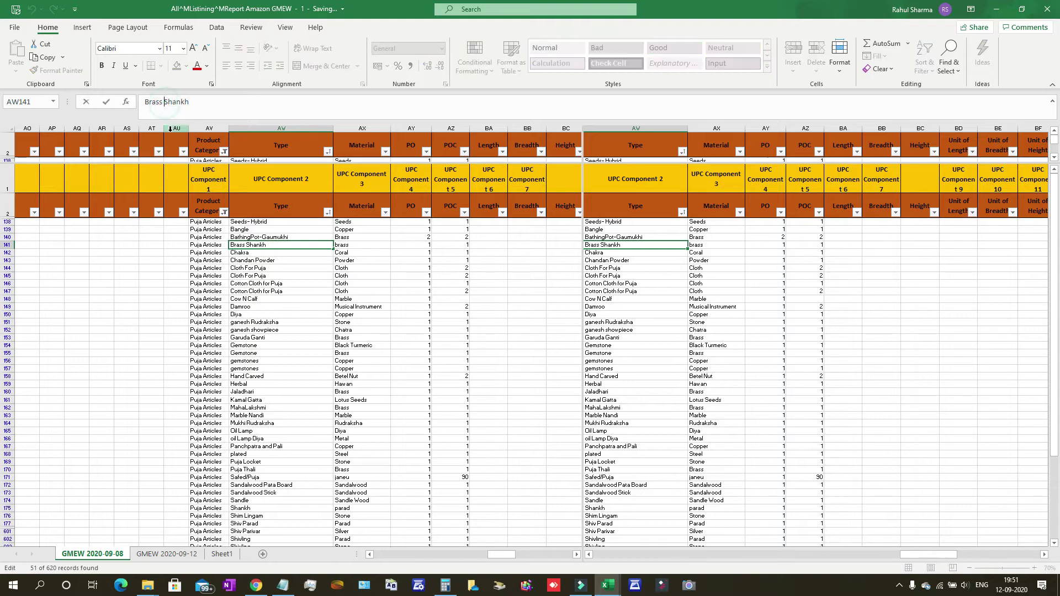
pyautogui.press('BackSpace')
pyautogui.press('BackSpace')
pyautogui.press('BackSpace')
pyautogui.press('BackSpace')
pyautogui.press('BackSpace')
pyautogui.press('BackSpace')
pyautogui.click(262, 246)
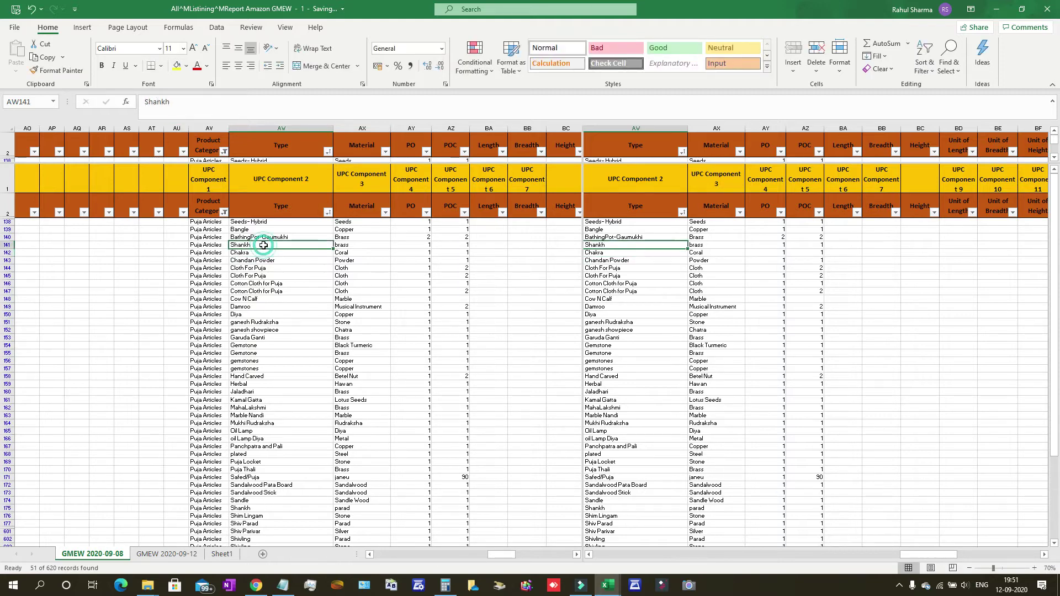
# Capitalise the Material of the Shankh product in row 141 as "Brass".
pyautogui.click(351, 245)
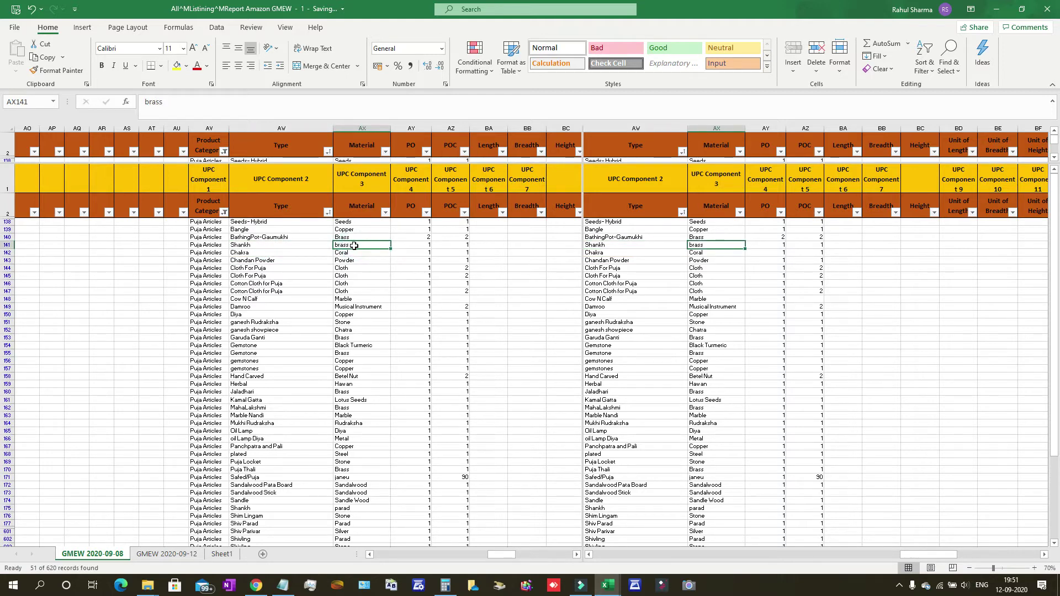
pyautogui.write('Br')
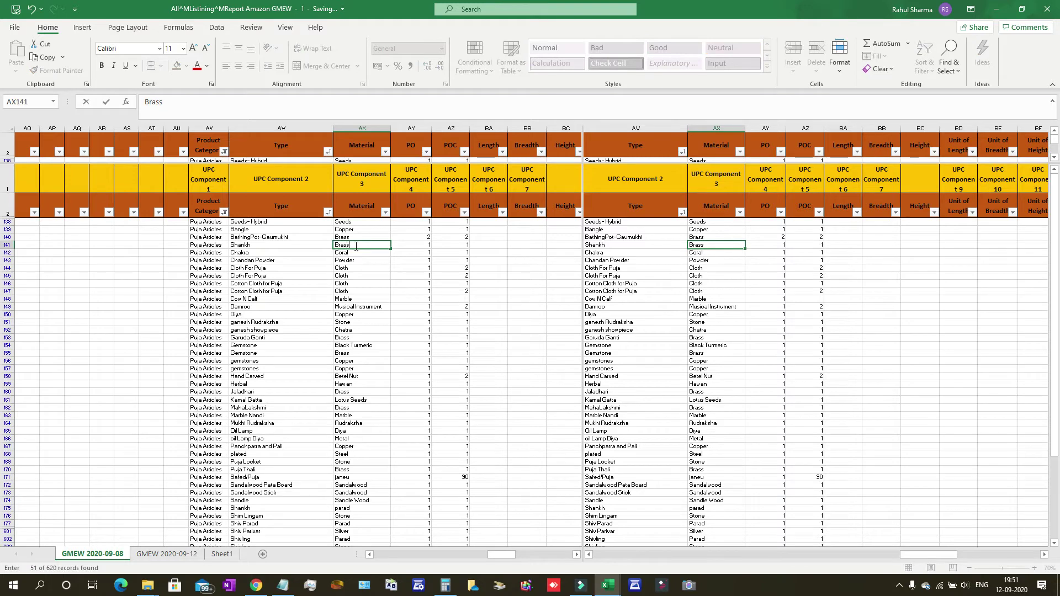
pyautogui.press('Return')
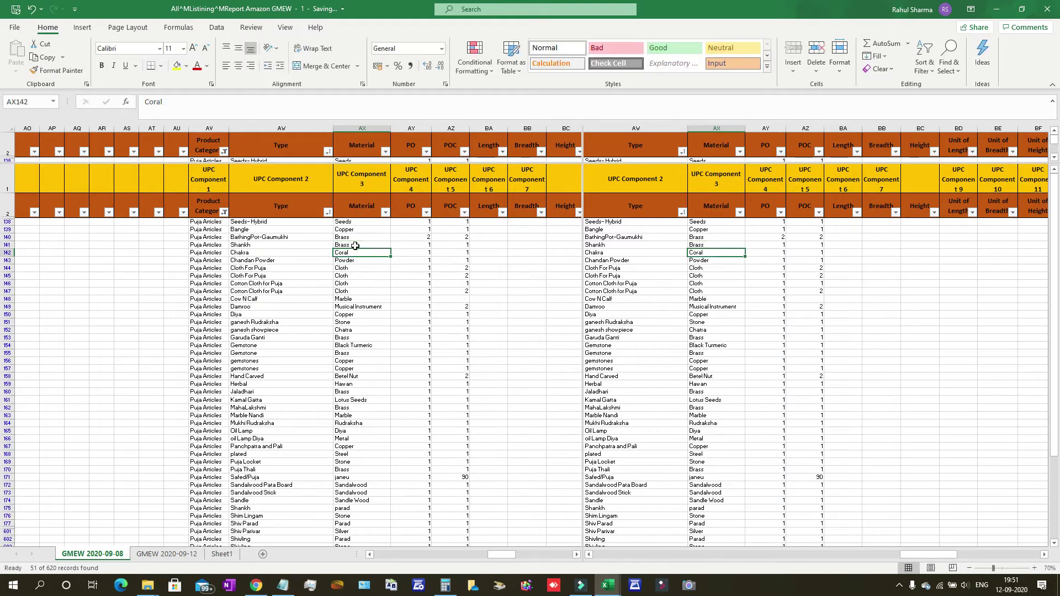
# Shorten the Type of the Chandan Powder product in row 143 to "Powder".
pyautogui.click(265, 254)
pyautogui.press('Right')
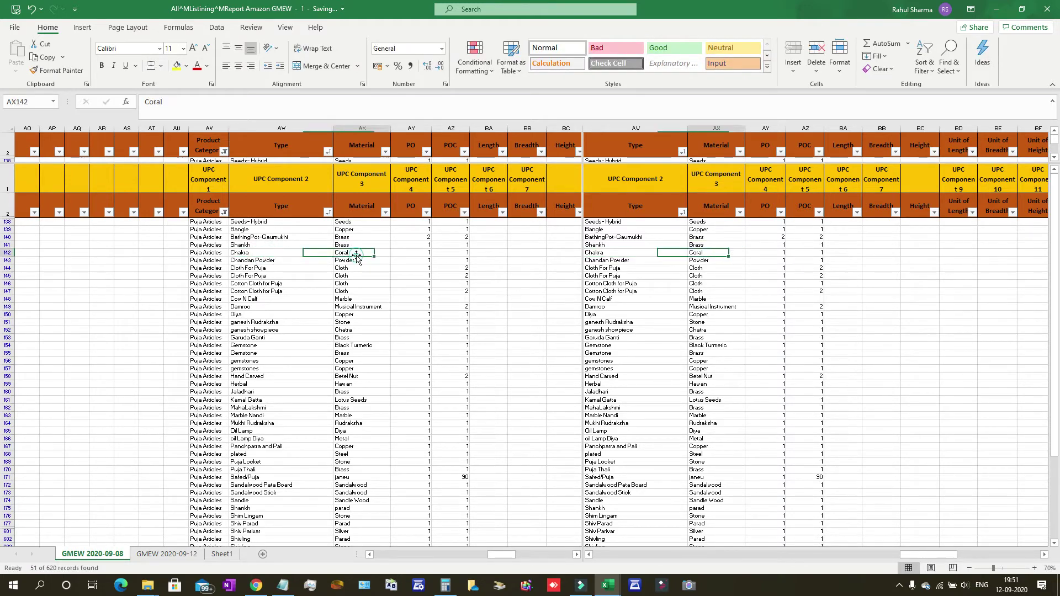
pyautogui.click(291, 261)
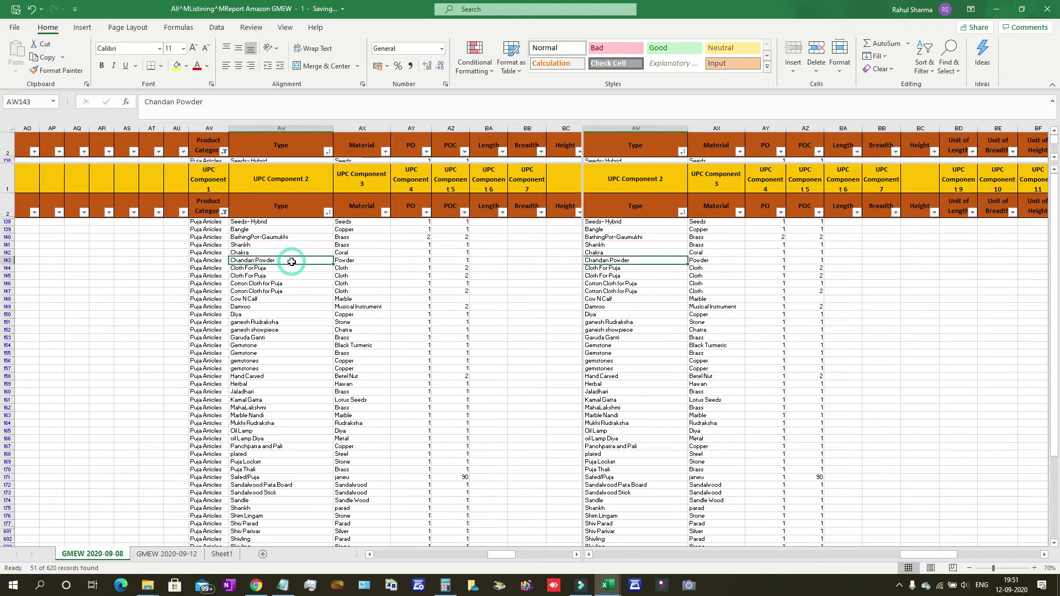
pyautogui.click(180, 101)
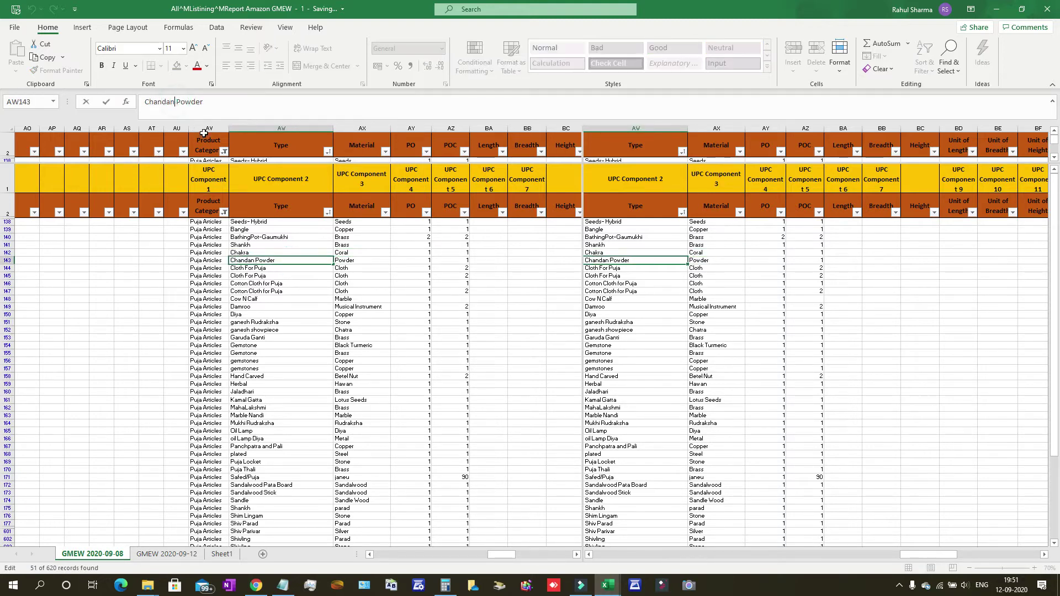
pyautogui.press('BackSpace')
pyautogui.press('BackSpace')
pyautogui.press('BackSpace')
pyautogui.press('BackSpace')
pyautogui.press('BackSpace')
pyautogui.press('BackSpace')
pyautogui.press('BackSpace')
pyautogui.press('BackSpace')
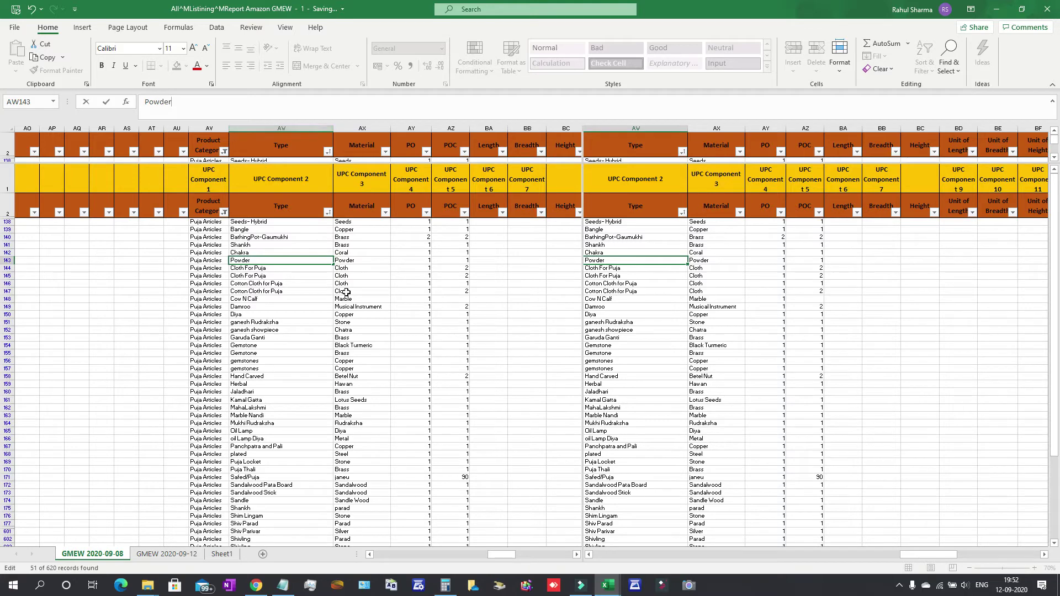
# Replace the Material of the Powder product in row 143 with "Chandan".
pyautogui.click(347, 262)
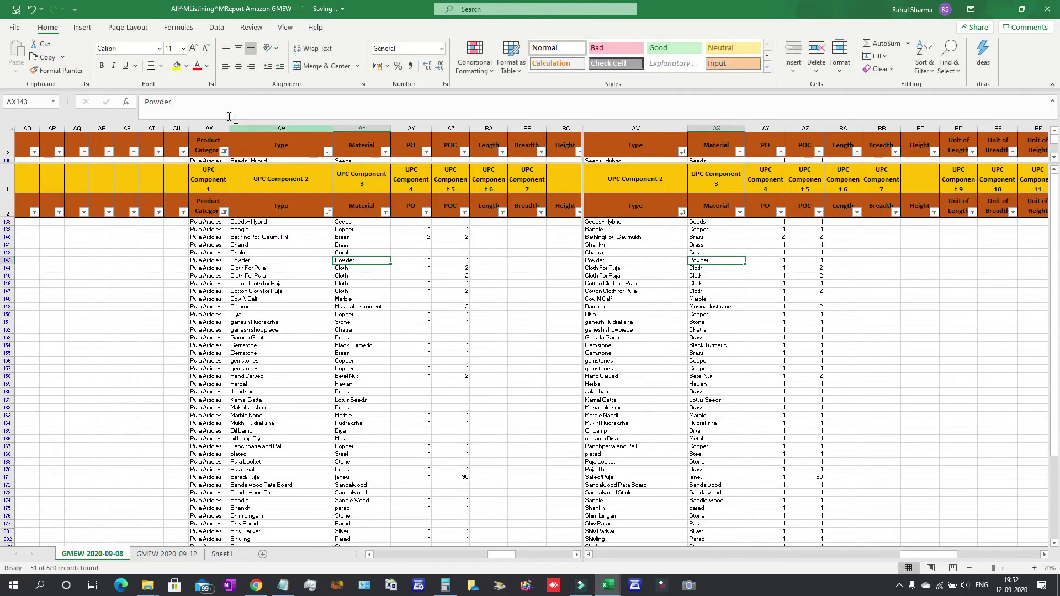
pyautogui.click(195, 100)
pyautogui.press('BackSpace')
pyautogui.press('BackSpace')
pyautogui.press('BackSpace')
pyautogui.press('BackSpace')
pyautogui.press('BackSpace')
pyautogui.press('BackSpace')
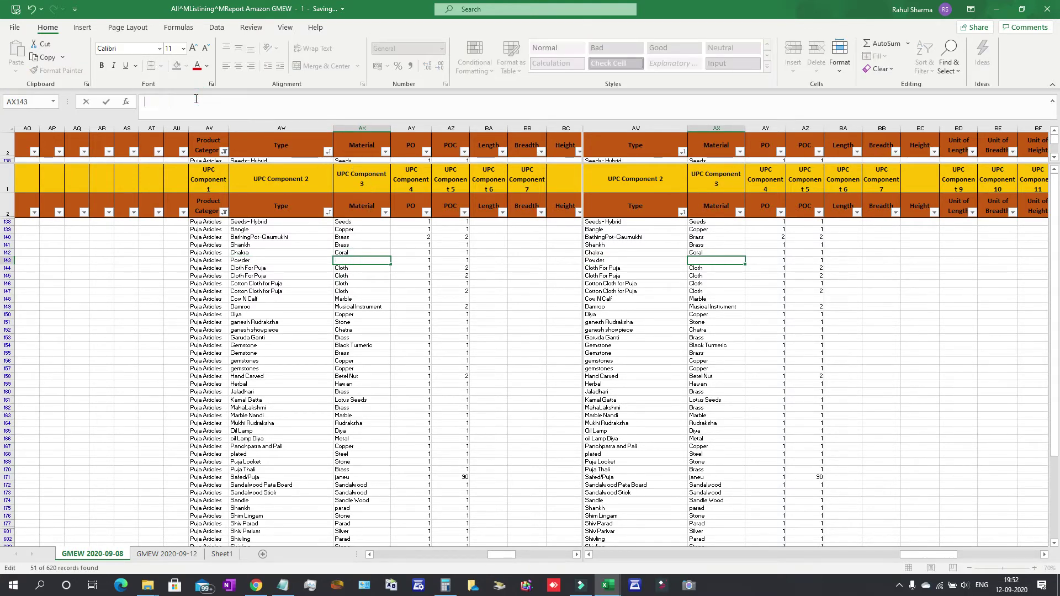
pyautogui.write('Chandan')
pyautogui.press('Return')
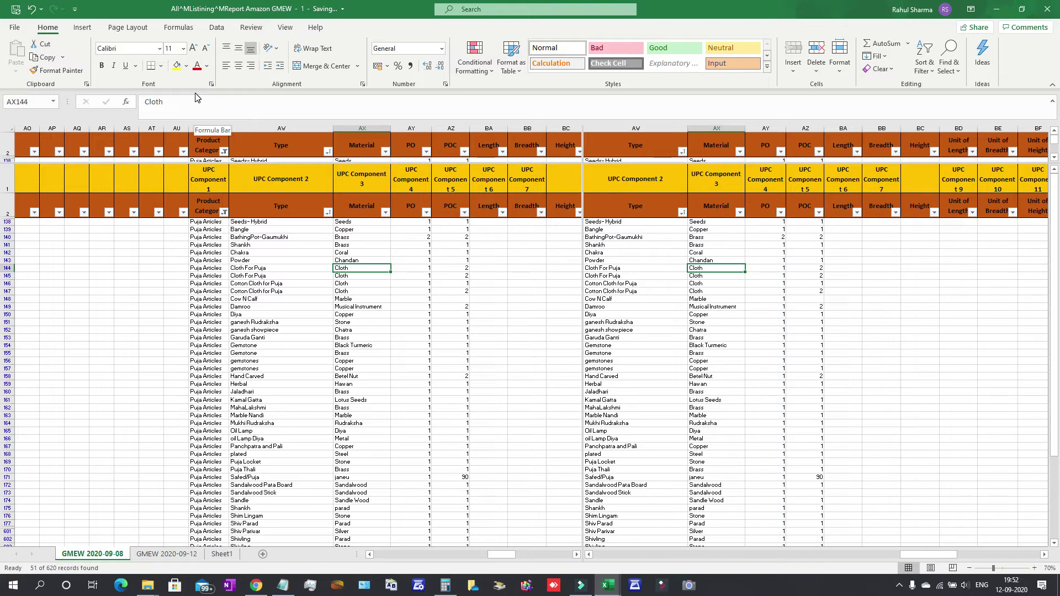
# Replace the Type of the Cloth For Puja product in row 144 with "Clothe".
pyautogui.click(255, 269)
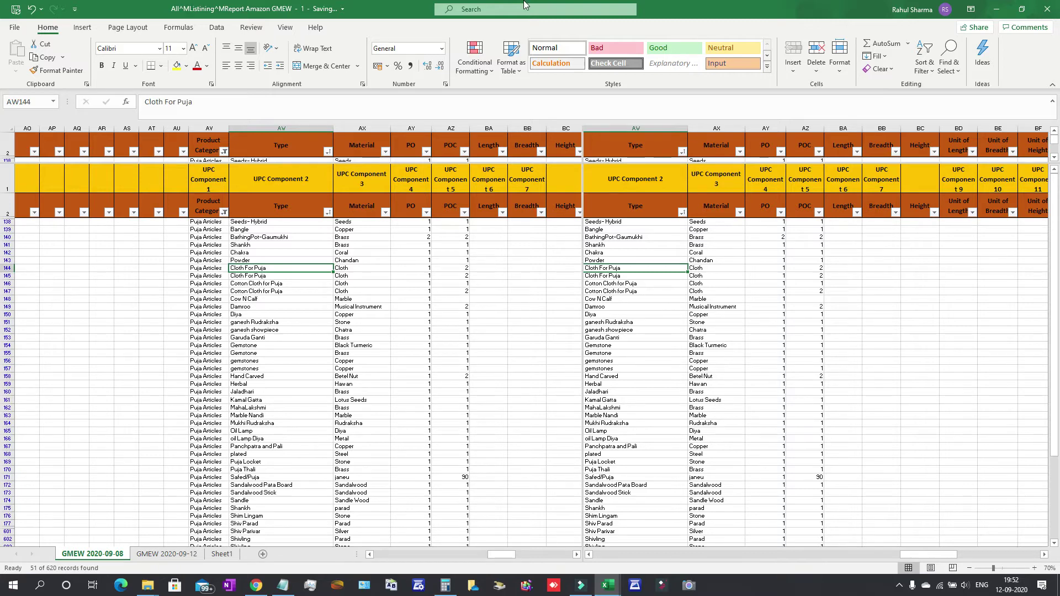
pyautogui.click(254, 107)
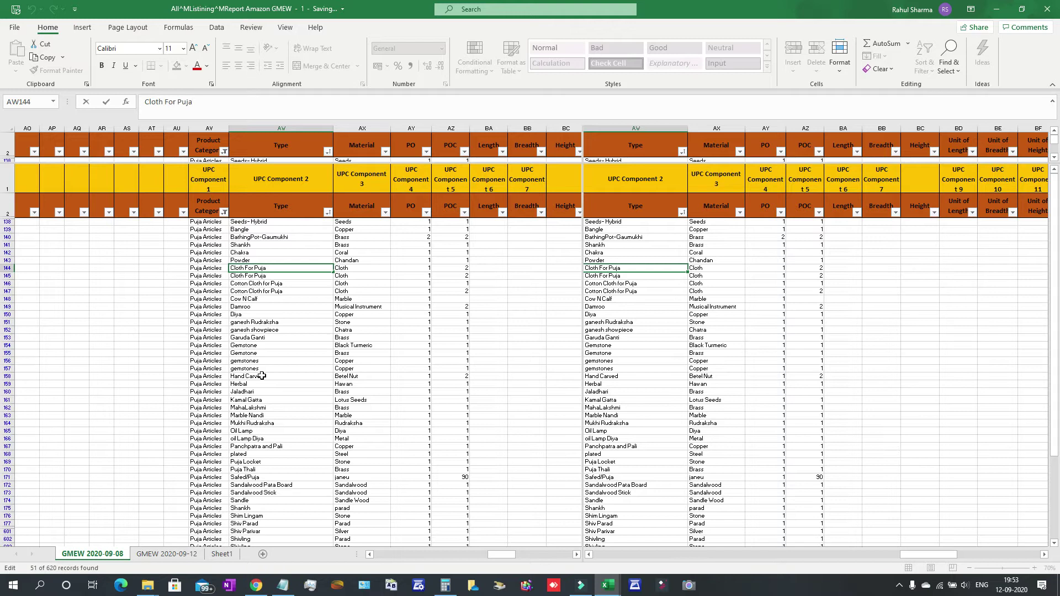
pyautogui.write('Clothe')
pyautogui.hotkey('ctrl', 'Return')
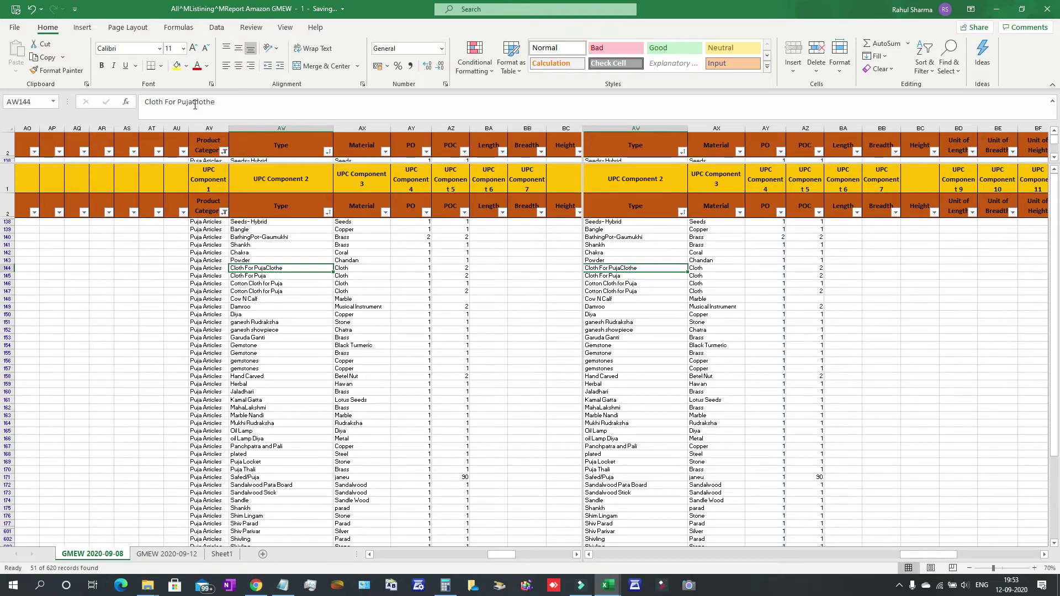
pyautogui.moveTo(193, 104); pyautogui.dragTo(147, 102)
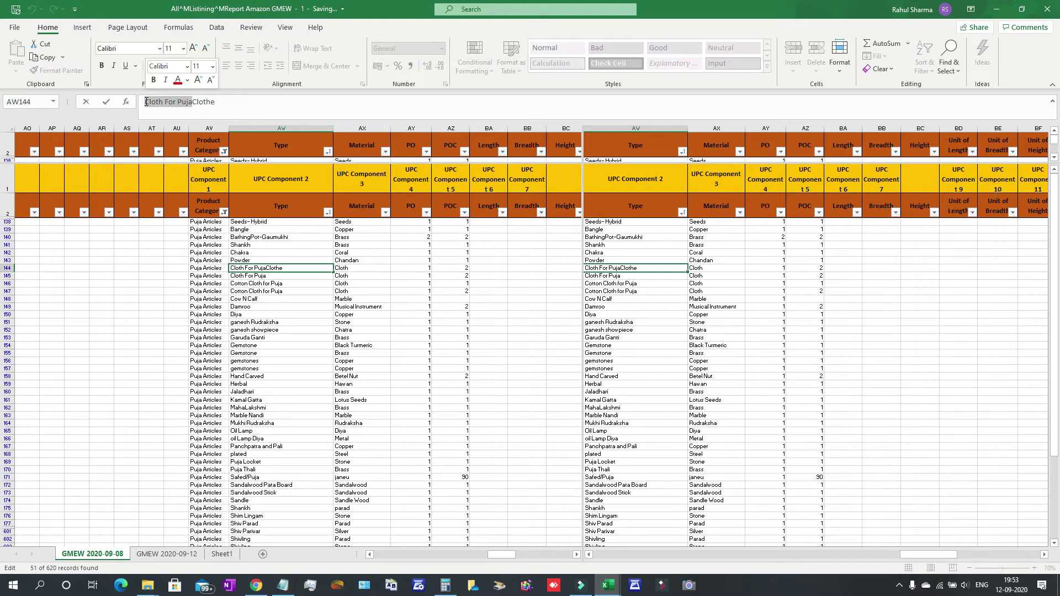
pyautogui.press('BackSpace')
pyautogui.press('Return')
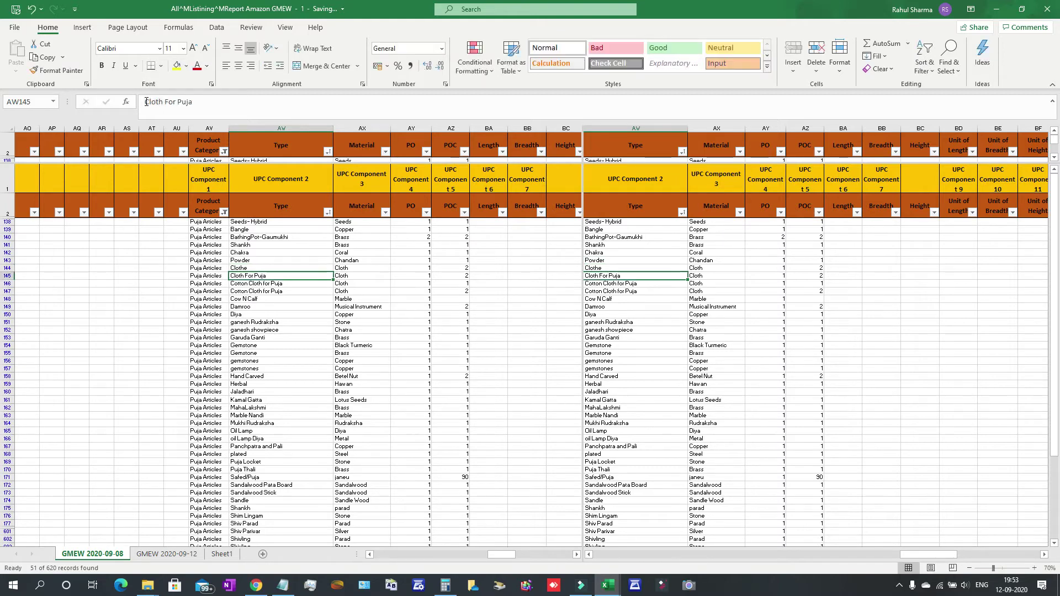
# Set the Material of the product in row 144 to "Clothe".
pyautogui.press('Up')
pyautogui.press('Right')
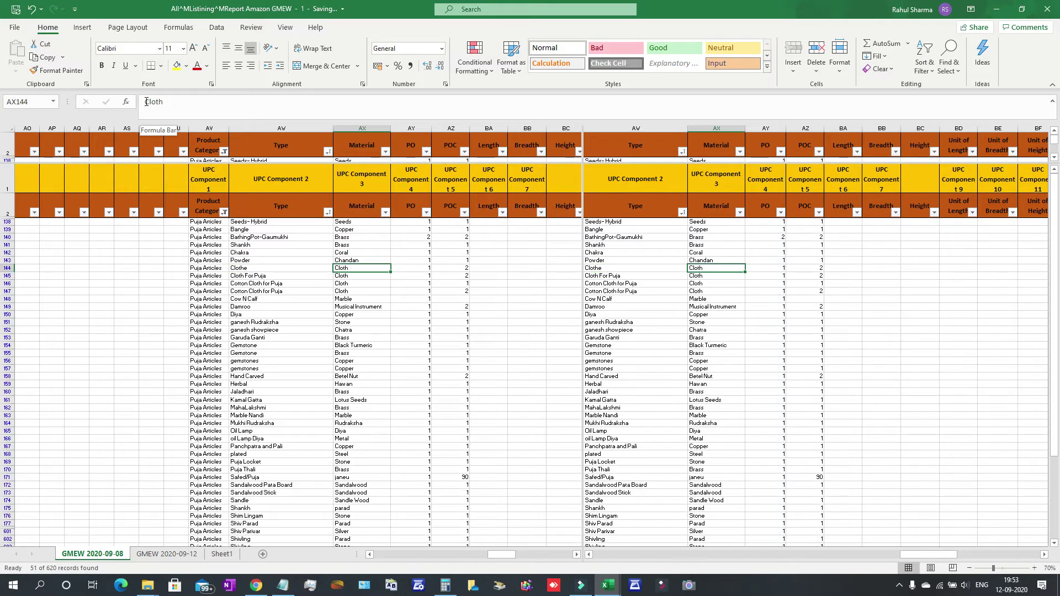
pyautogui.press('Left')
pyautogui.press('Right')
pyautogui.write('Clothe')
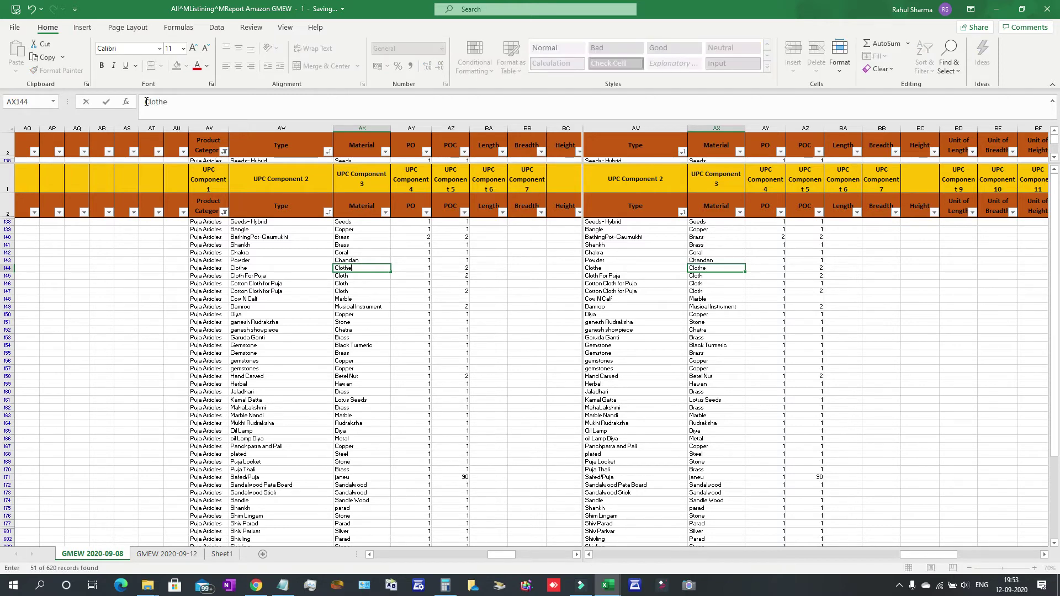
pyautogui.press('Return')
pyautogui.press('Up')
pyautogui.press('Left')
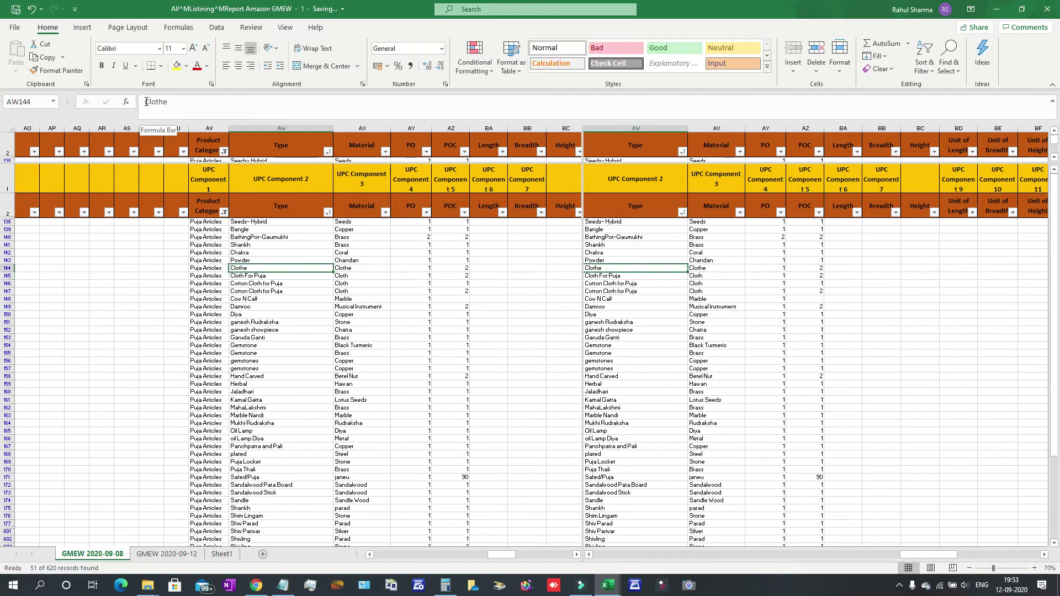
# Compare the Type and Material in row 144 with the product's full title in the item-name column.
pyautogui.press('Down')
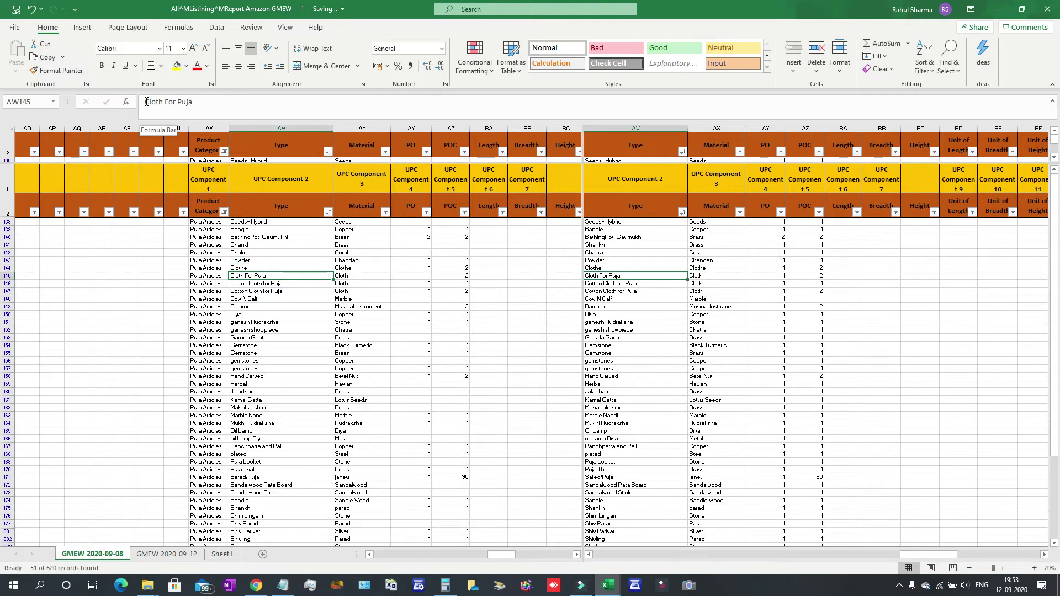
pyautogui.press('Up')
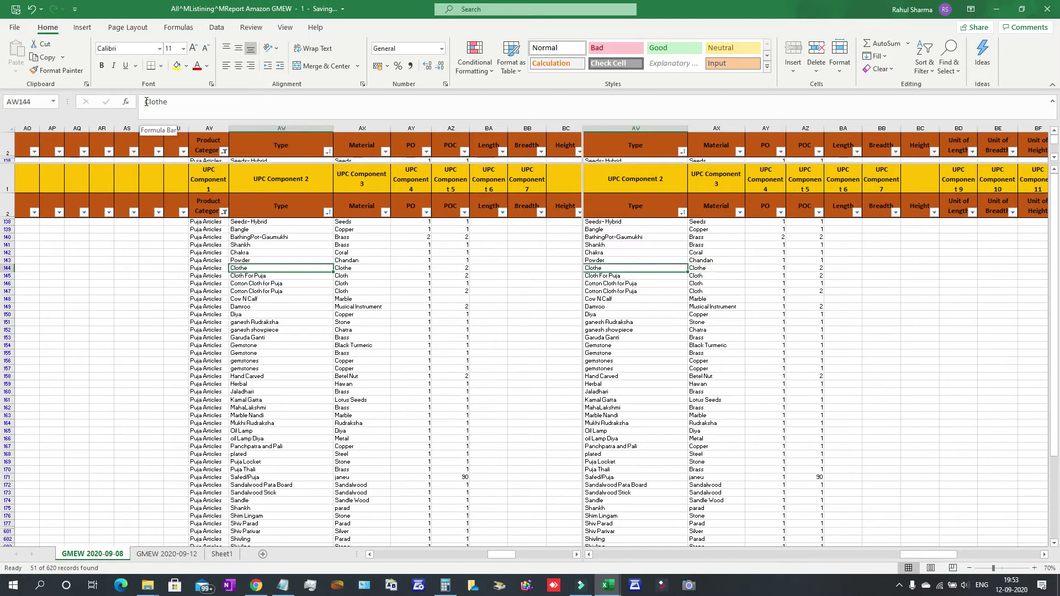
pyautogui.press('Right')
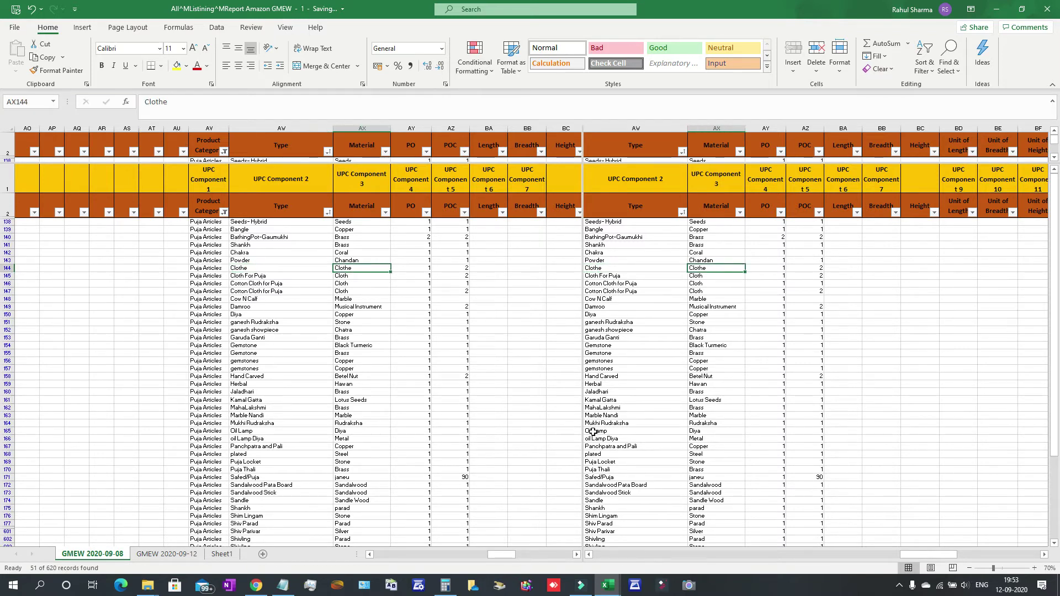
pyautogui.click(589, 555)
pyautogui.click(590, 555)
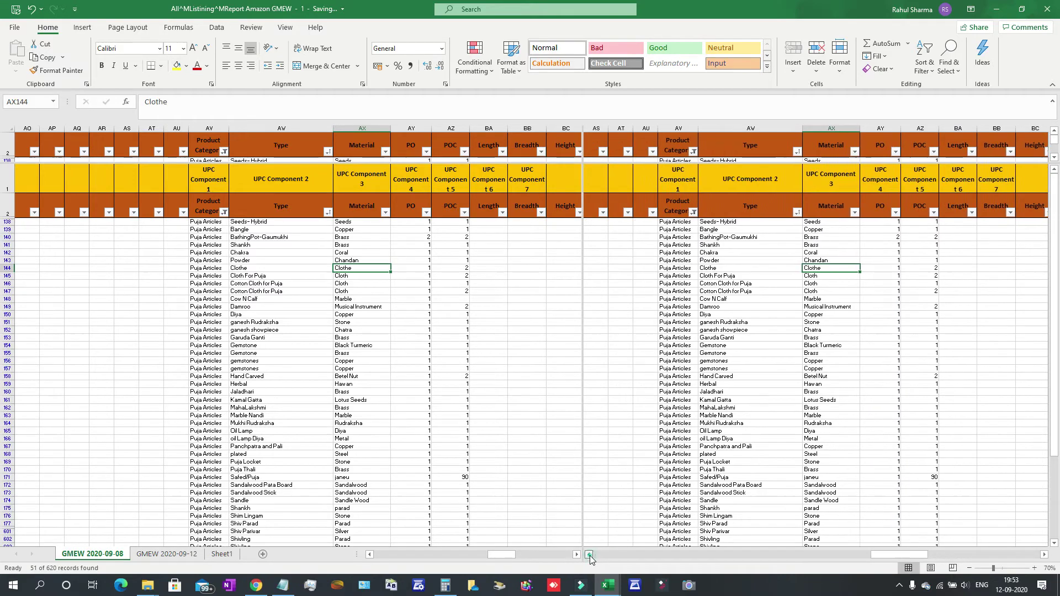
pyautogui.click(590, 555)
pyautogui.moveTo(590, 555); pyautogui.dragTo(590, 556)
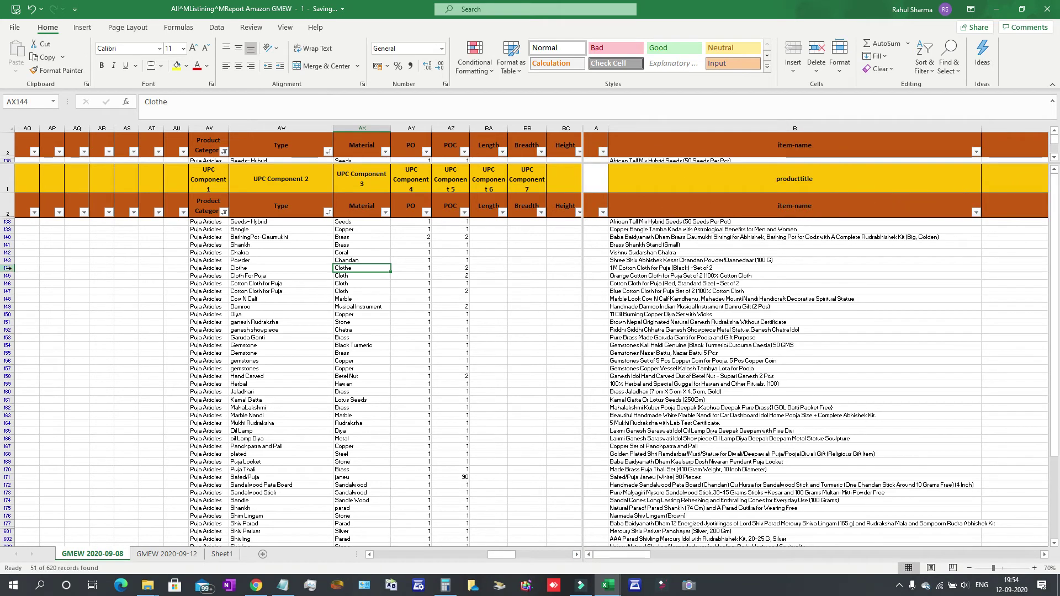
pyautogui.click(8, 268)
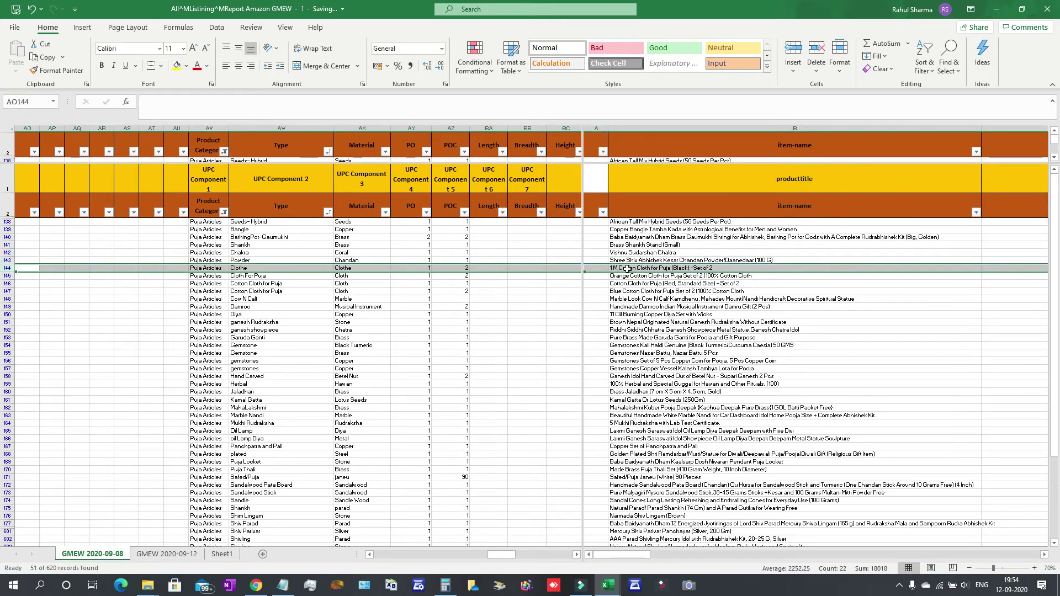
# Check the title of the black cloth product in row 144 and replace its Material with "Cotton".
pyautogui.click(648, 268)
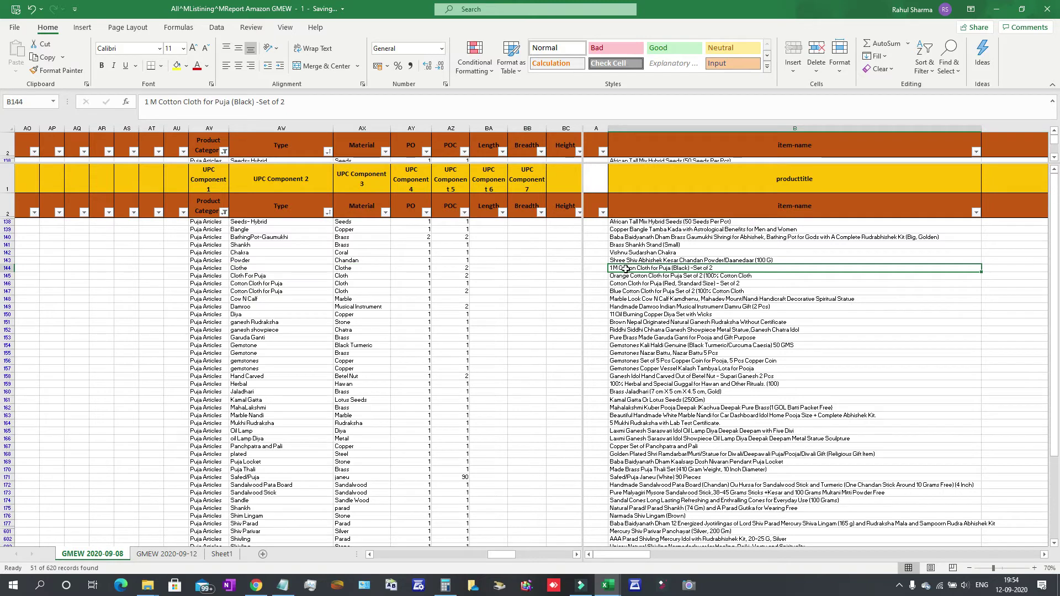
pyautogui.click(8, 268)
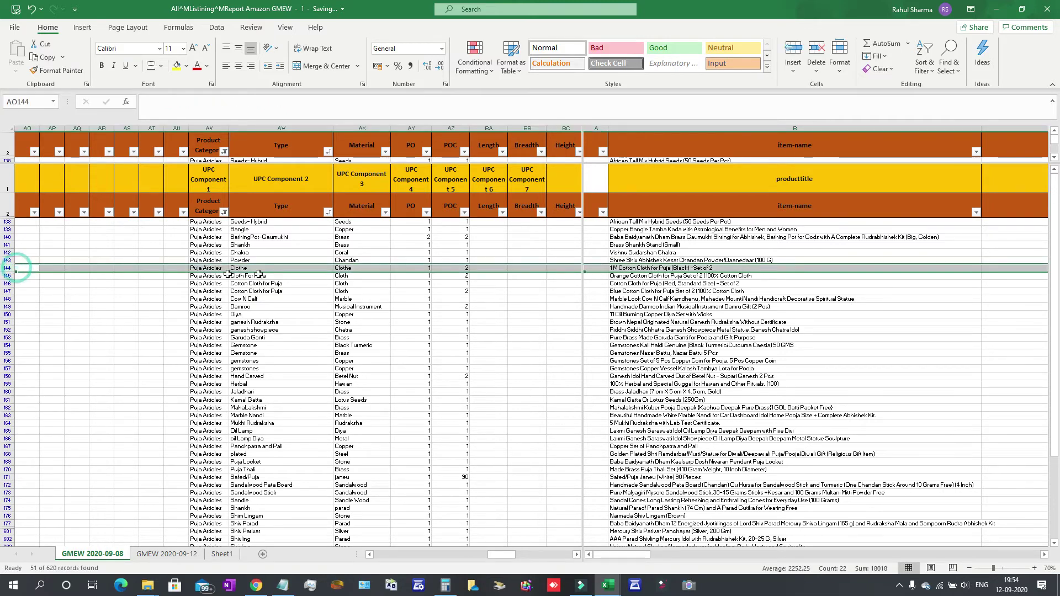
pyautogui.click(341, 269)
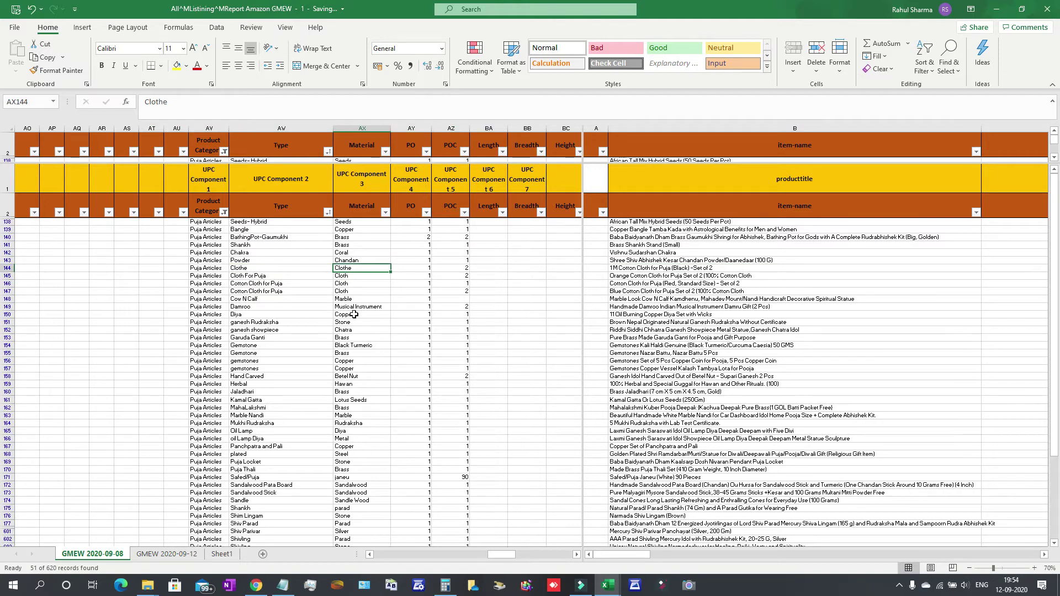
pyautogui.write('Cotton')
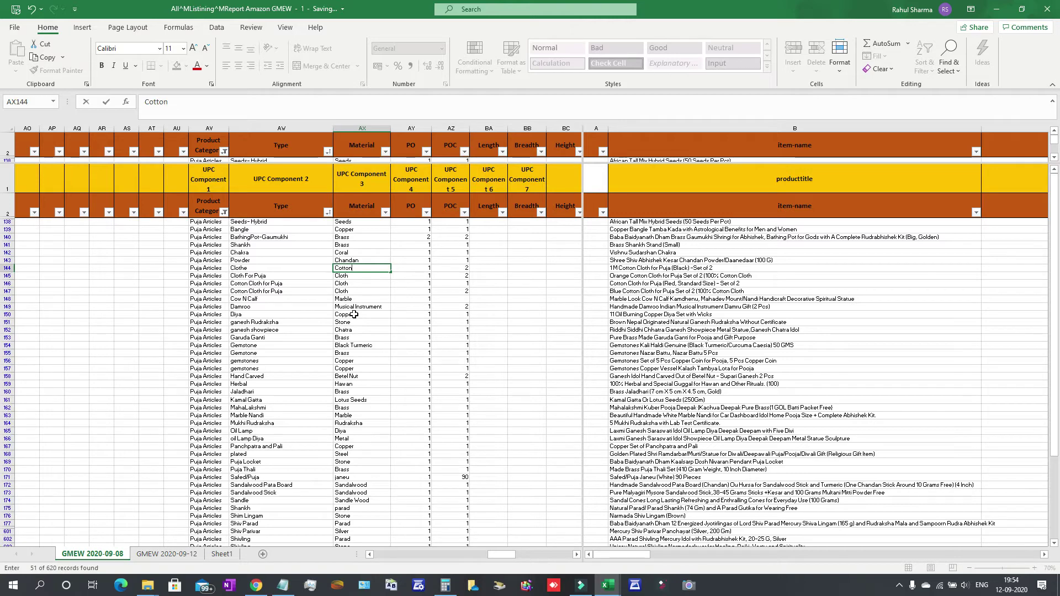
pyautogui.press('Return')
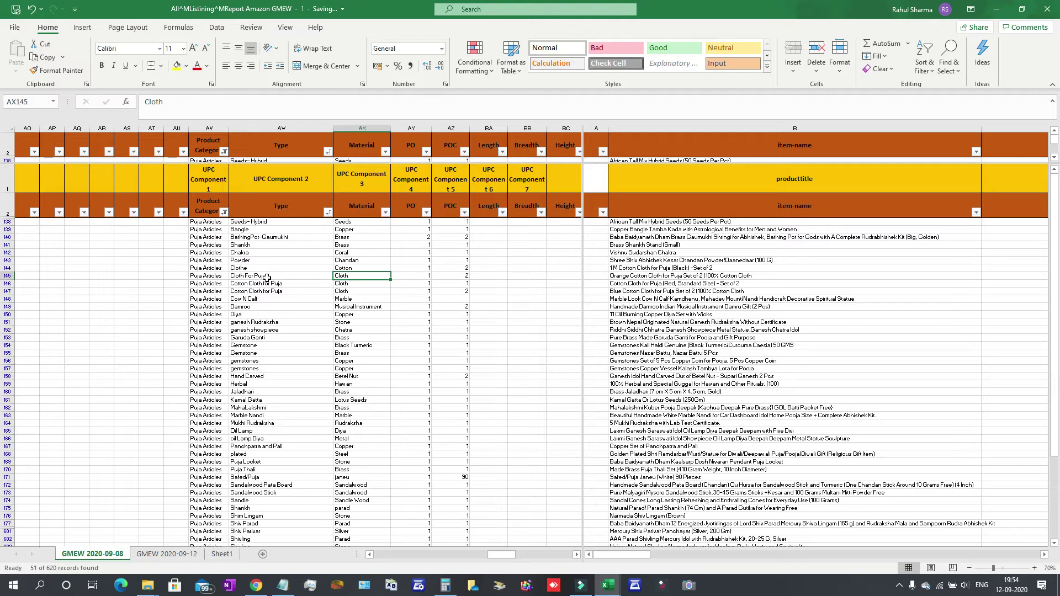
# Copy the "Cotton" Material from row 144 down to the cloth products in rows 145 and 146.
pyautogui.click(381, 269)
pyautogui.moveTo(390, 274); pyautogui.dragTo(381, 283)
pyautogui.click(373, 284)
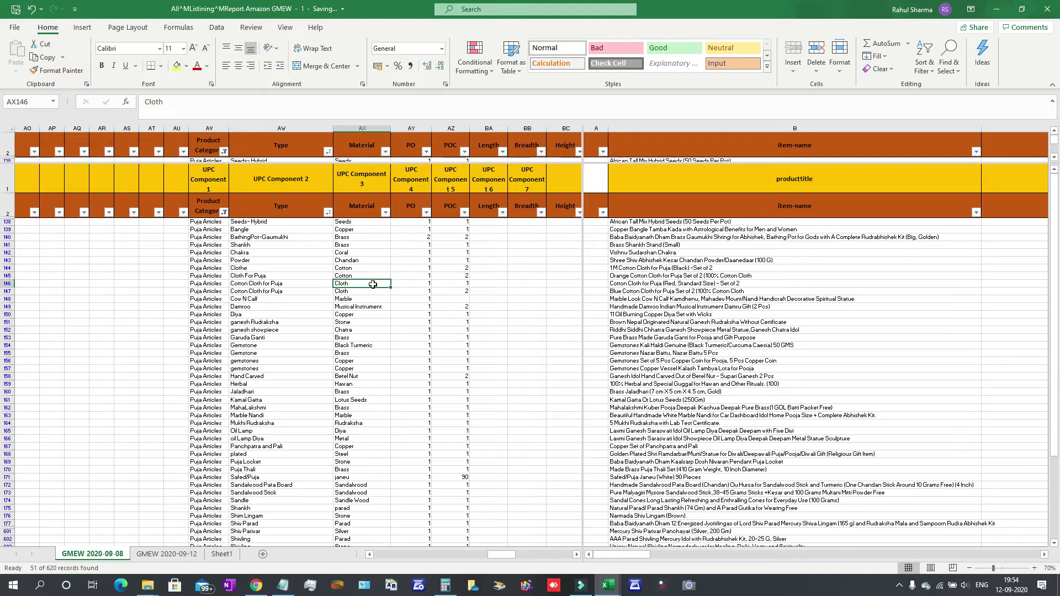
pyautogui.click(370, 276)
pyautogui.moveTo(390, 281); pyautogui.dragTo(390, 288)
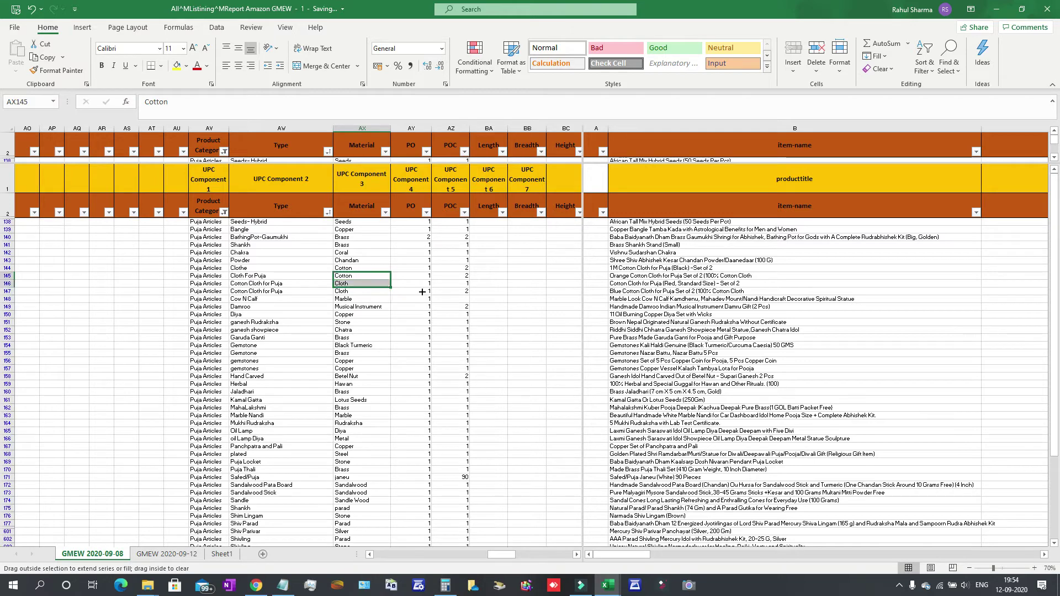
# Check the title of the marble Cow N Calf product in row 148 and replace its Type with "Idol".
pyautogui.click(626, 299)
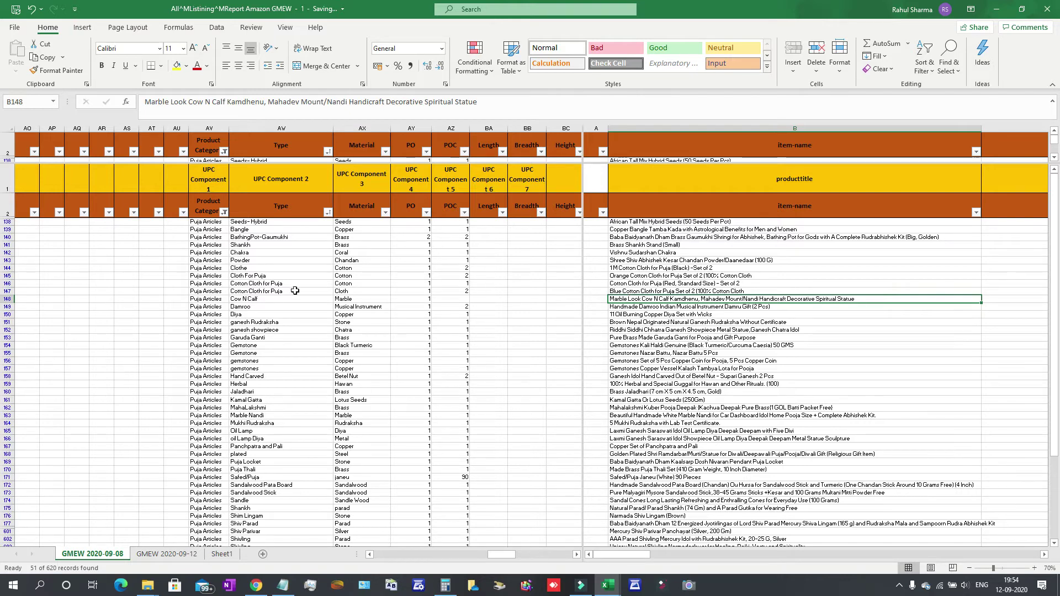
pyautogui.click(7, 298)
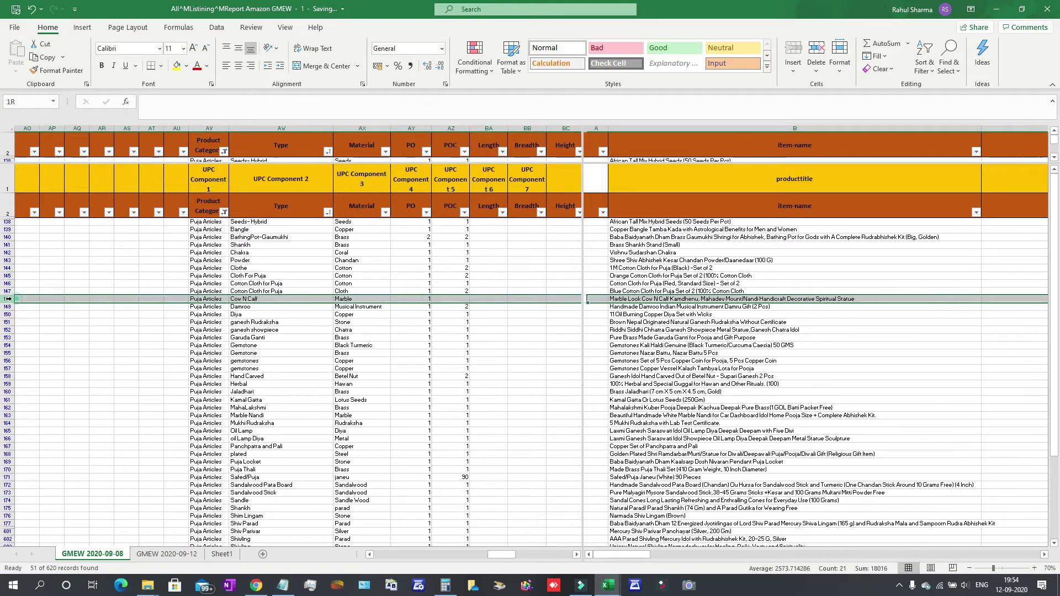
pyautogui.click(265, 298)
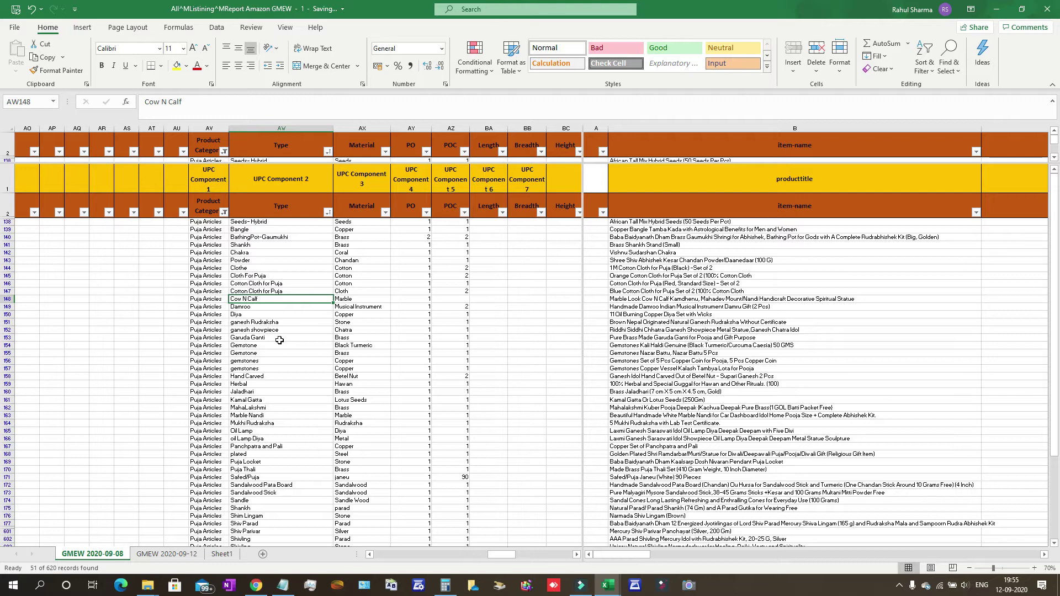
pyautogui.write('Idol')
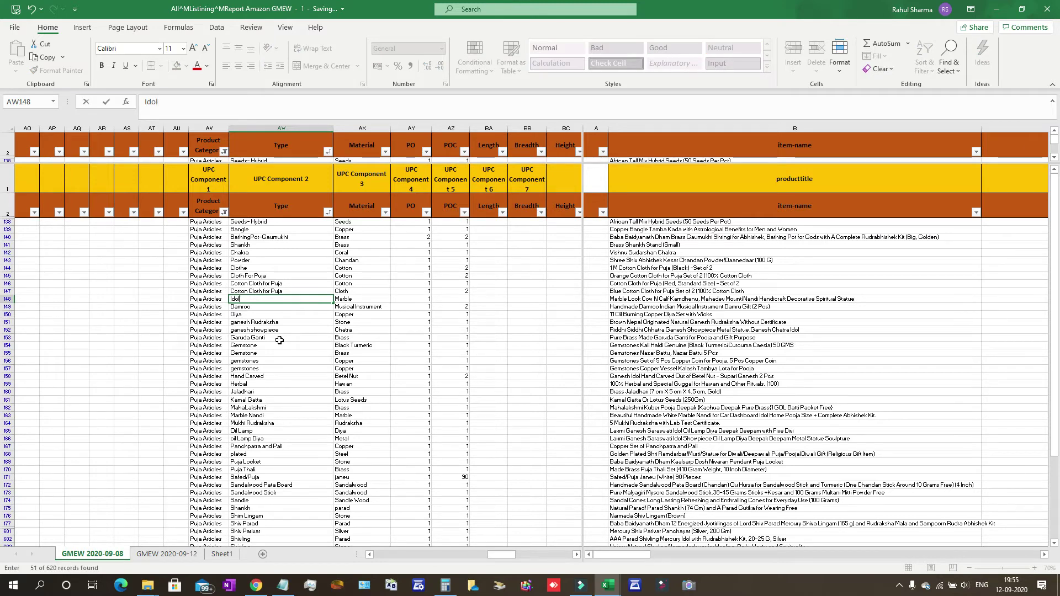
pyautogui.press('Tab')
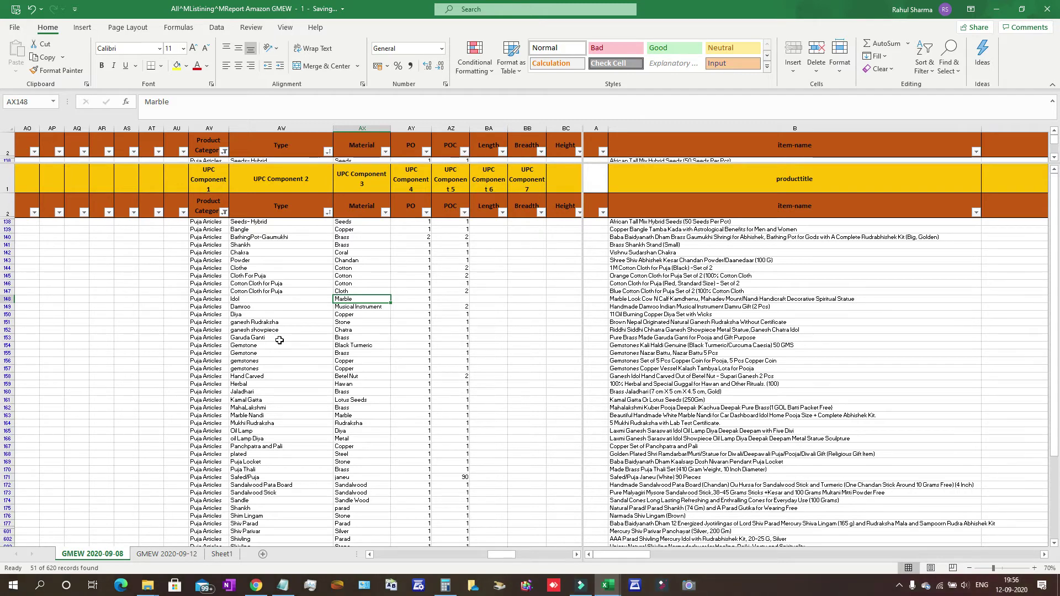
# Rename the UpcComponent4 column header in BK2 to "Manufacturing Process".
pyautogui.click(577, 555)
pyautogui.click(577, 556)
pyautogui.click(577, 556)
pyautogui.click(577, 555)
pyautogui.click(576, 556)
pyautogui.click(576, 556)
pyautogui.click(576, 555)
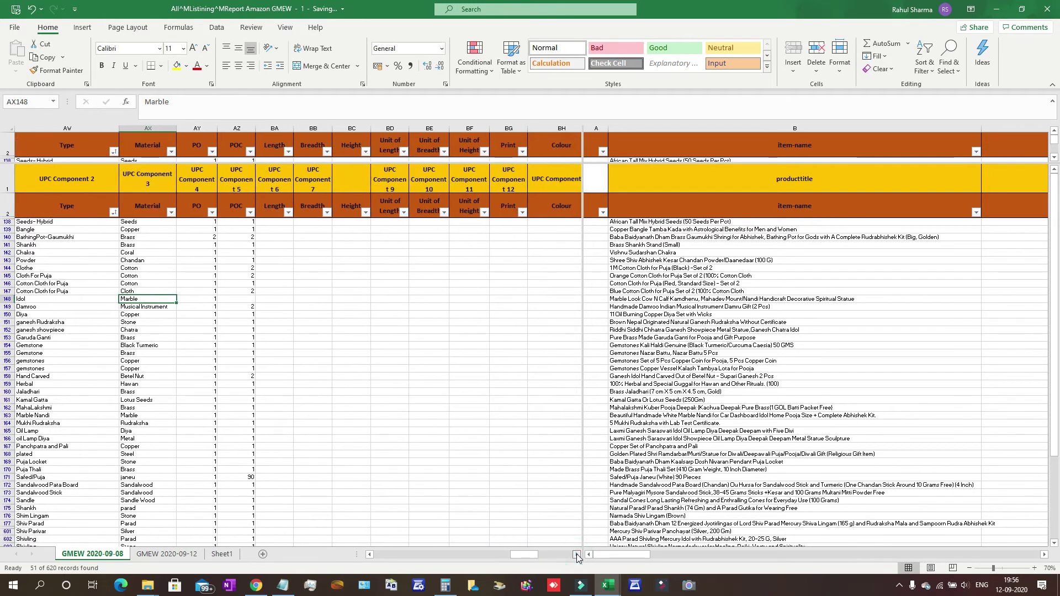
pyautogui.click(577, 555)
pyautogui.click(577, 556)
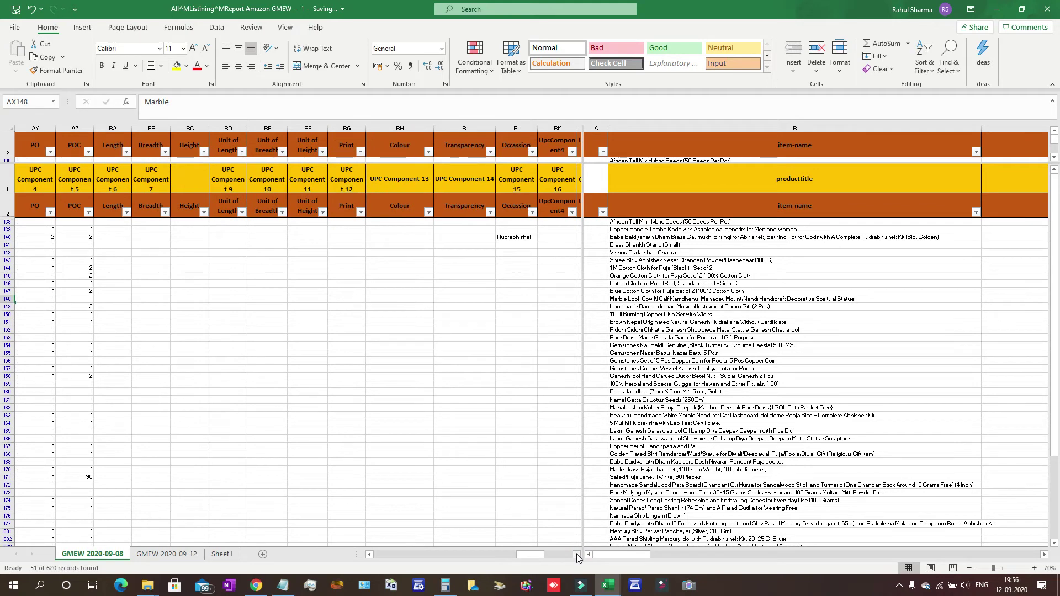
pyautogui.click(577, 556)
pyautogui.click(576, 555)
pyautogui.click(577, 556)
pyautogui.click(436, 214)
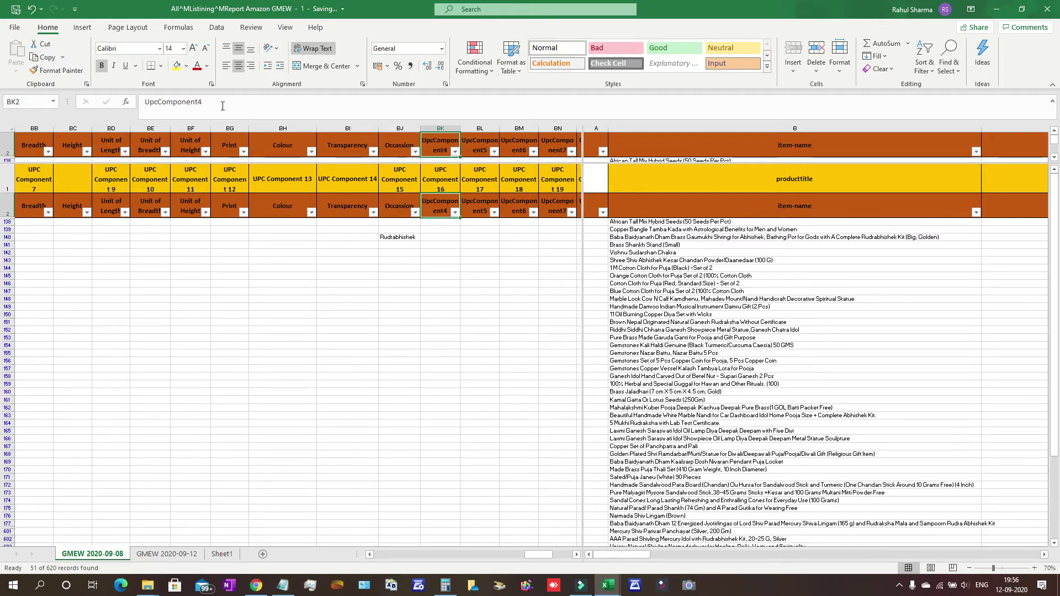
pyautogui.moveTo(224, 104); pyautogui.dragTo(117, 105)
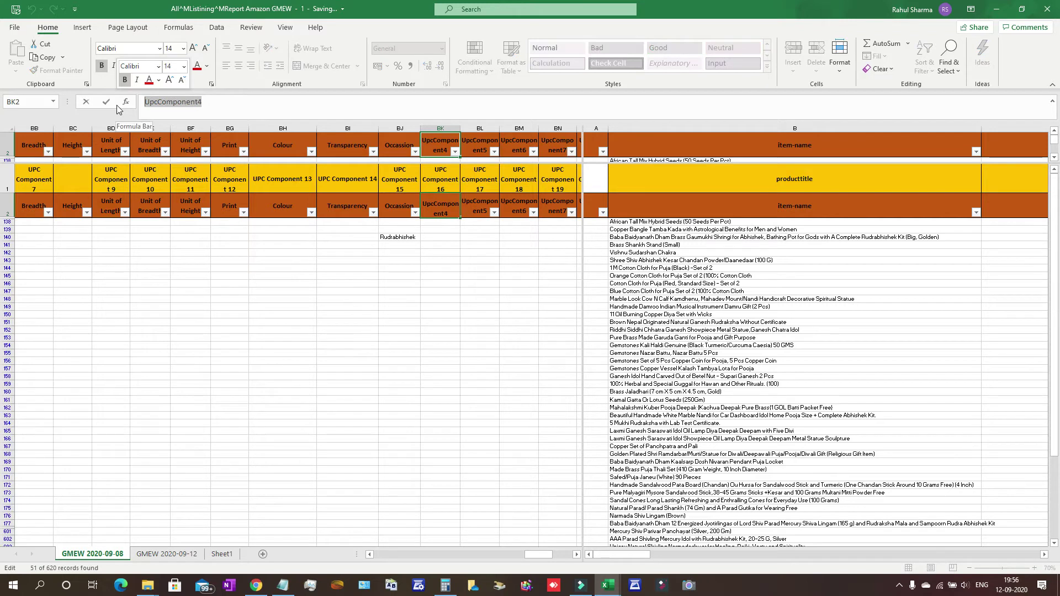
pyautogui.write('Ma')
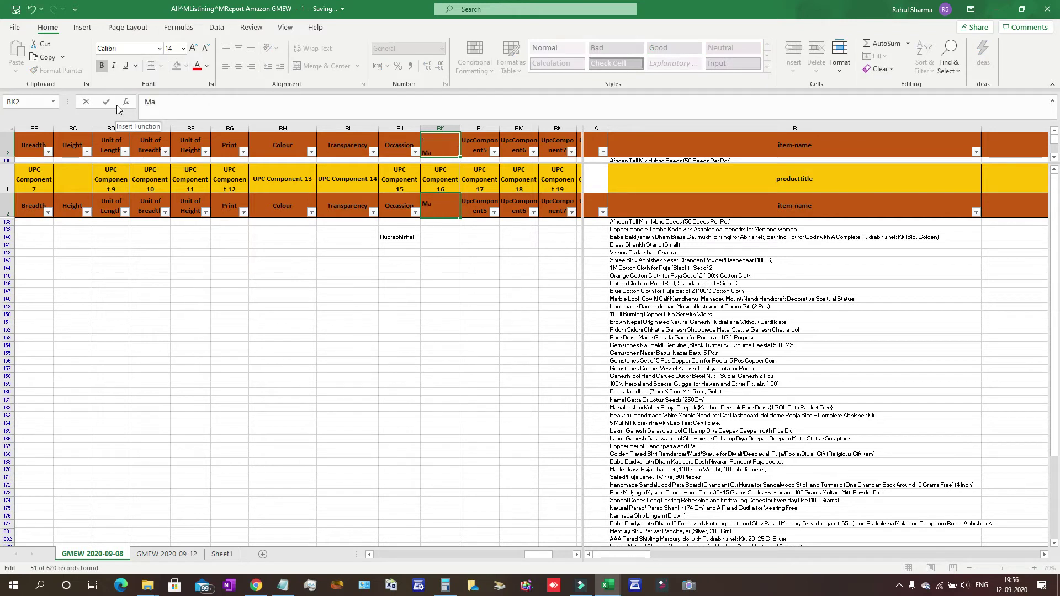
pyautogui.write('nufacturing')
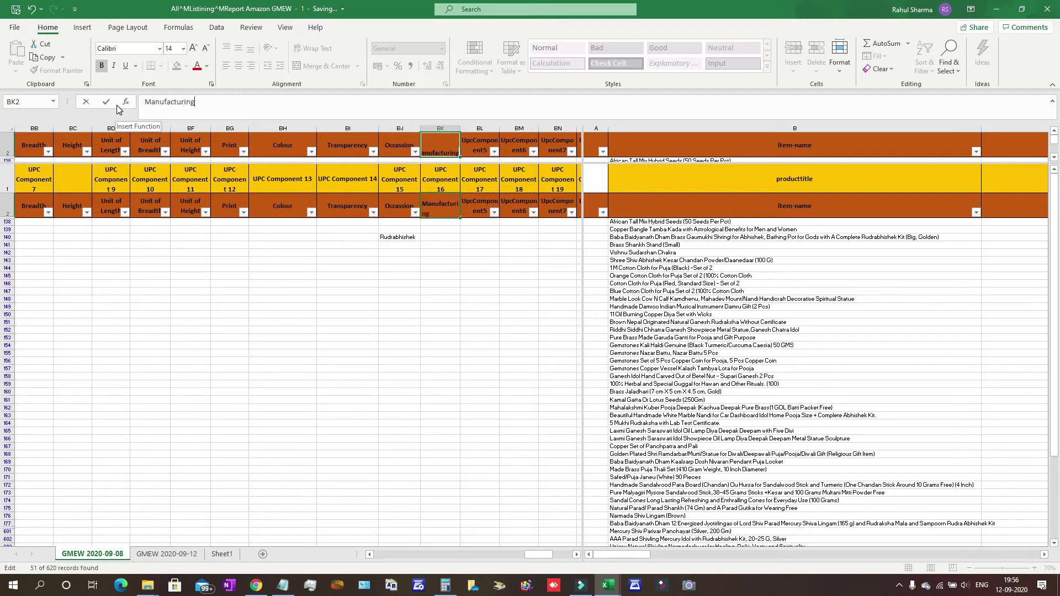
pyautogui.write(' Process')
pyautogui.press('Return')
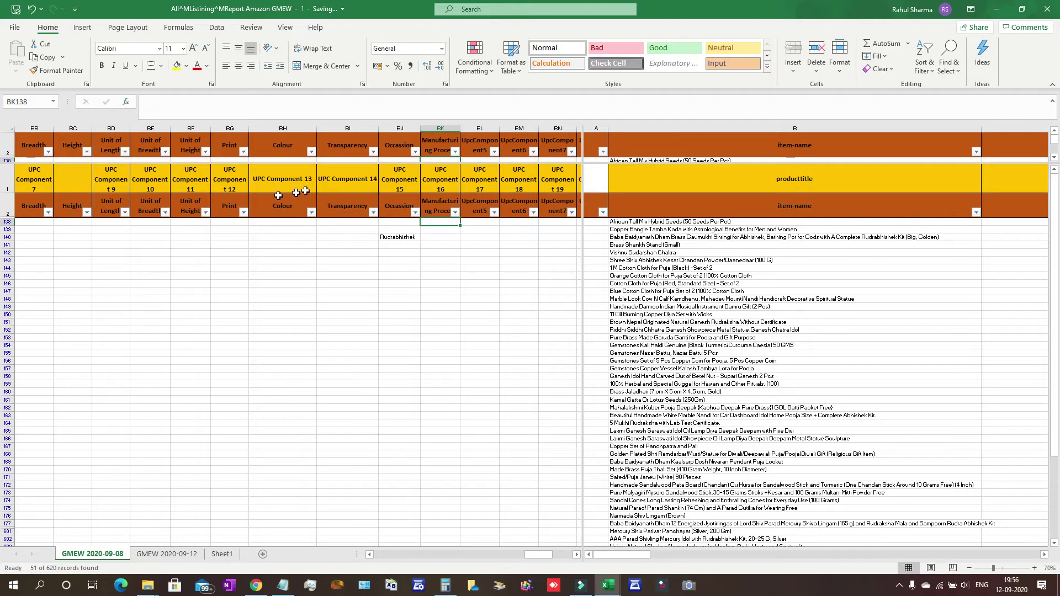
# Enter "Handicraft" as the Manufacturing Process of the marble idol product in row 148.
pyautogui.click(432, 268)
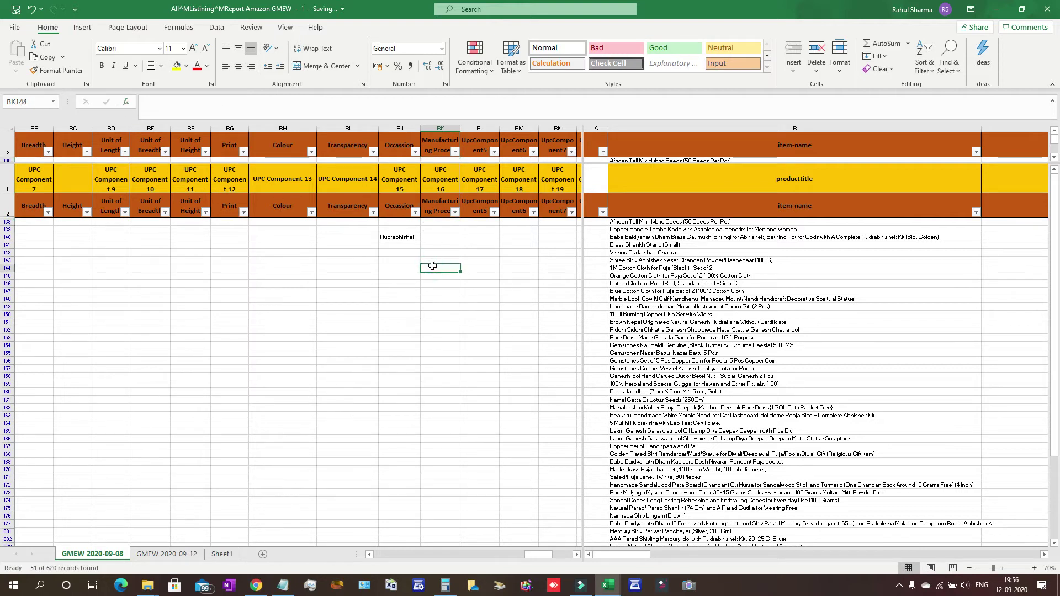
pyautogui.click(369, 554)
pyautogui.click(369, 555)
pyautogui.click(370, 555)
pyautogui.click(370, 555)
pyautogui.click(370, 555)
pyautogui.click(370, 555)
pyautogui.click(370, 555)
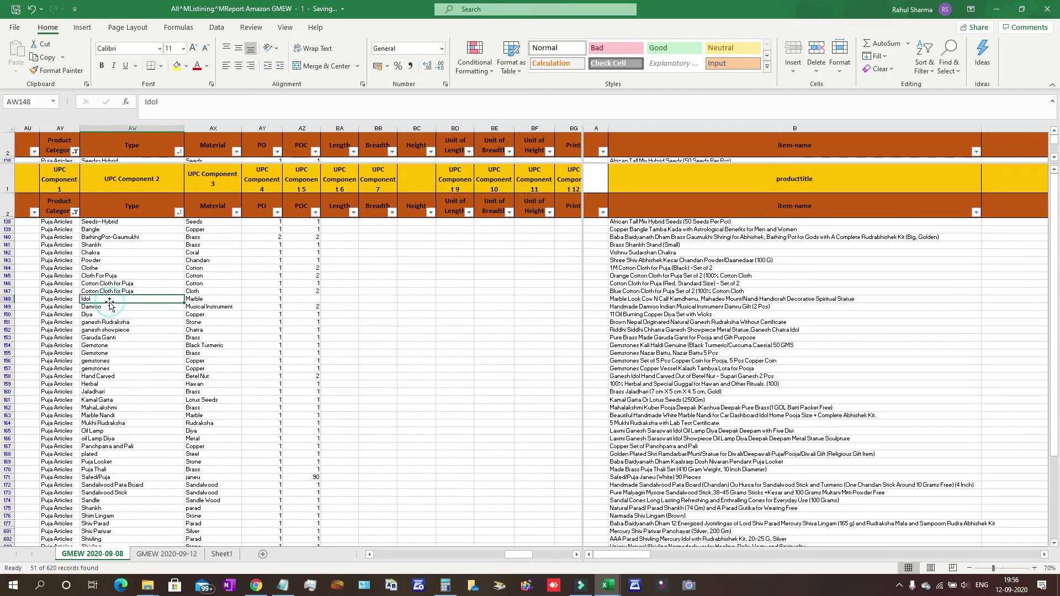
pyautogui.click(9, 299)
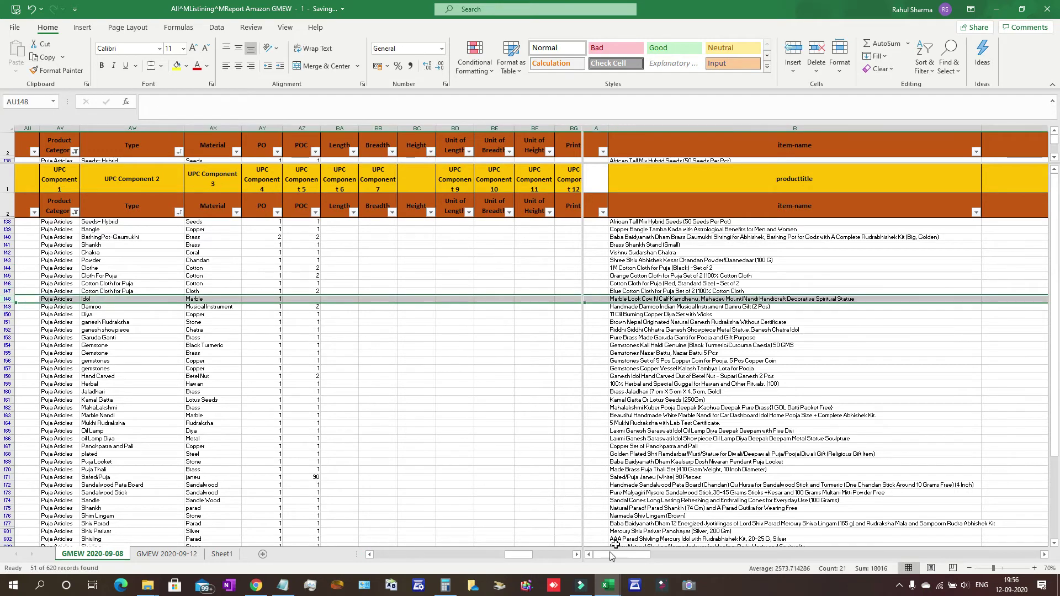
pyautogui.click(577, 554)
pyautogui.click(576, 555)
pyautogui.click(577, 554)
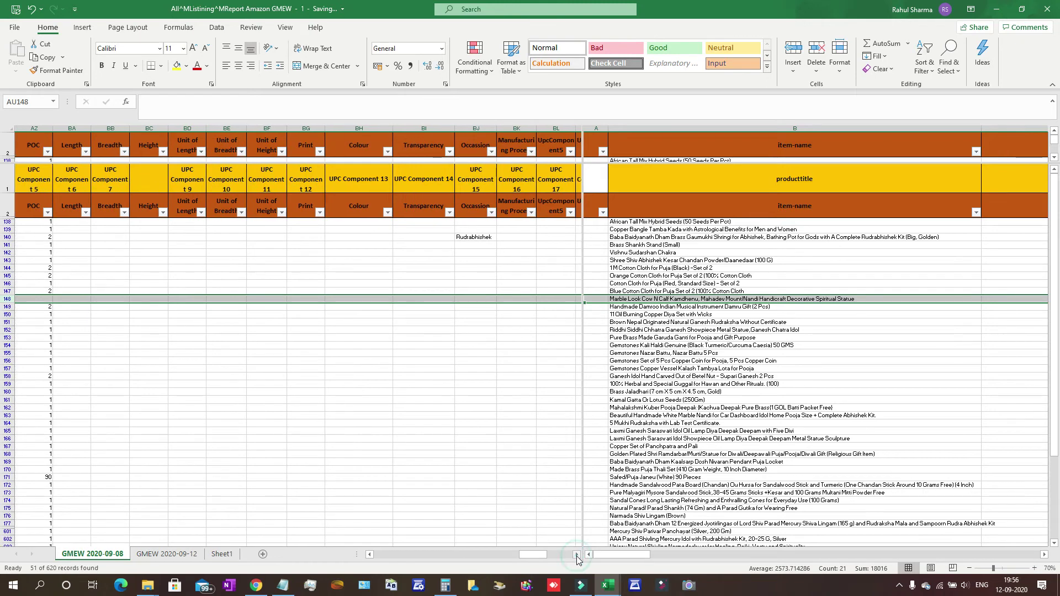
pyautogui.click(576, 555)
pyautogui.click(478, 299)
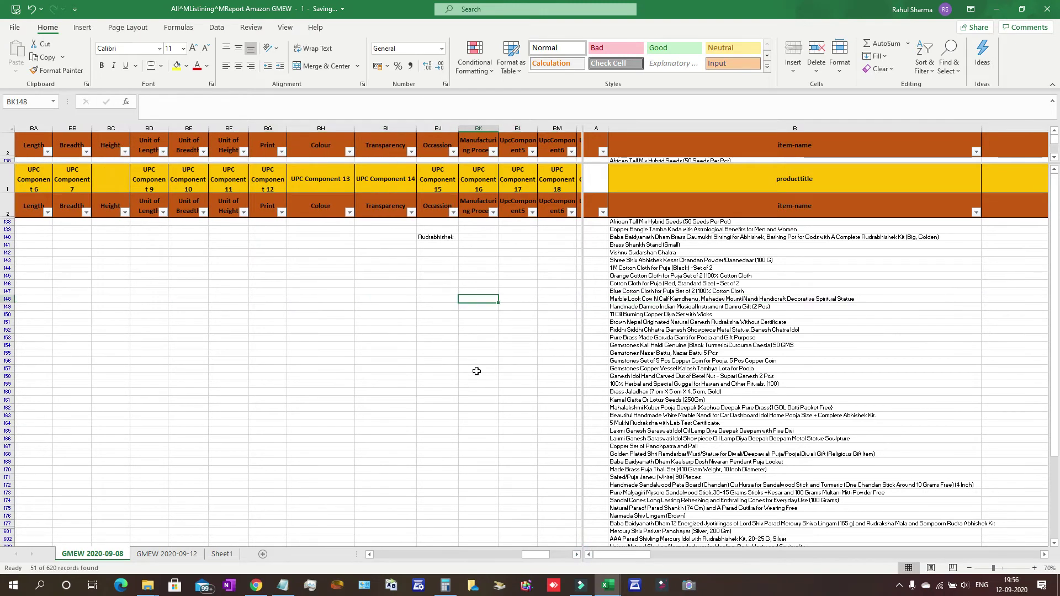
pyautogui.write('Handicr')
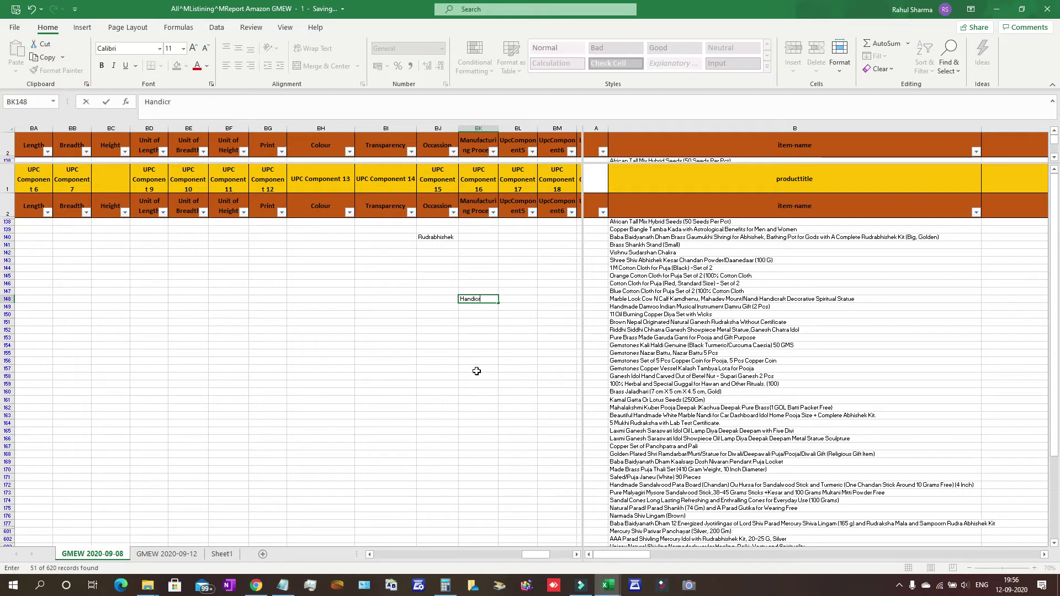
pyautogui.write('aft')
pyautogui.press('Return')
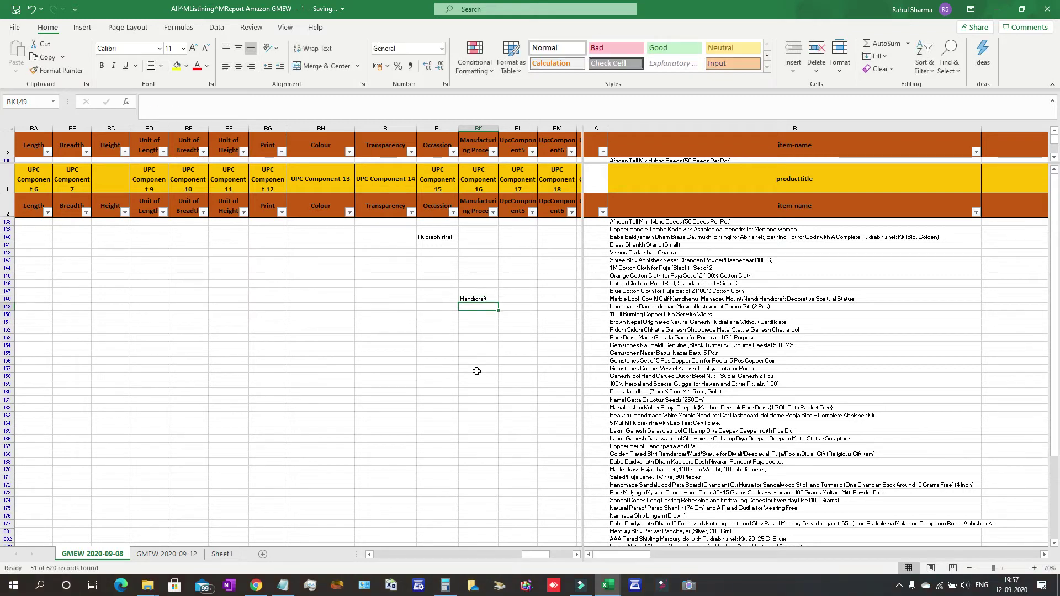
pyautogui.click(474, 299)
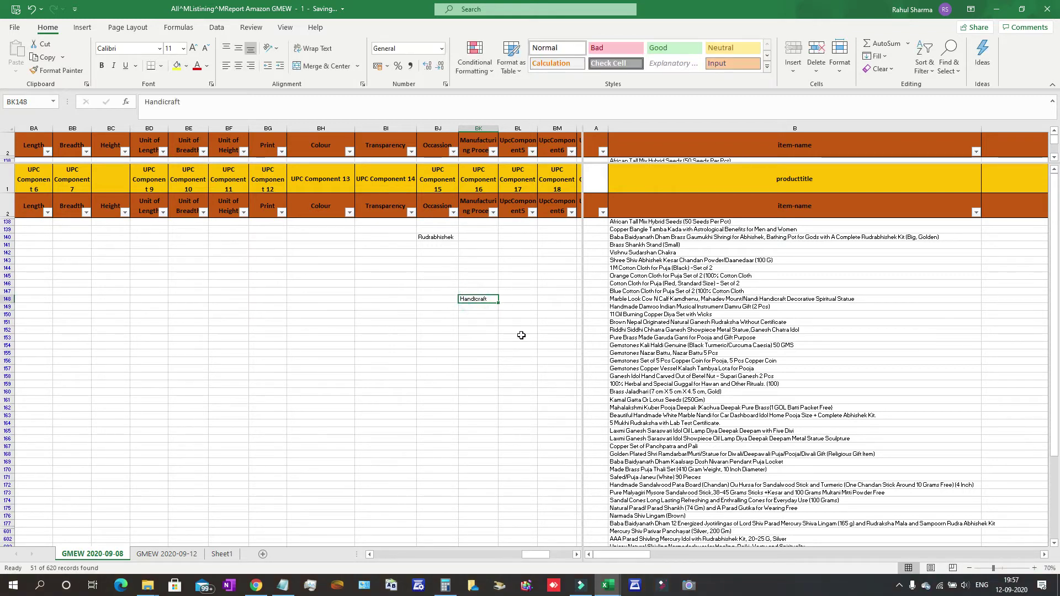
# Rename the UpcComponent5 column header in BL2 to "Shape".
pyautogui.click(370, 555)
pyautogui.click(370, 555)
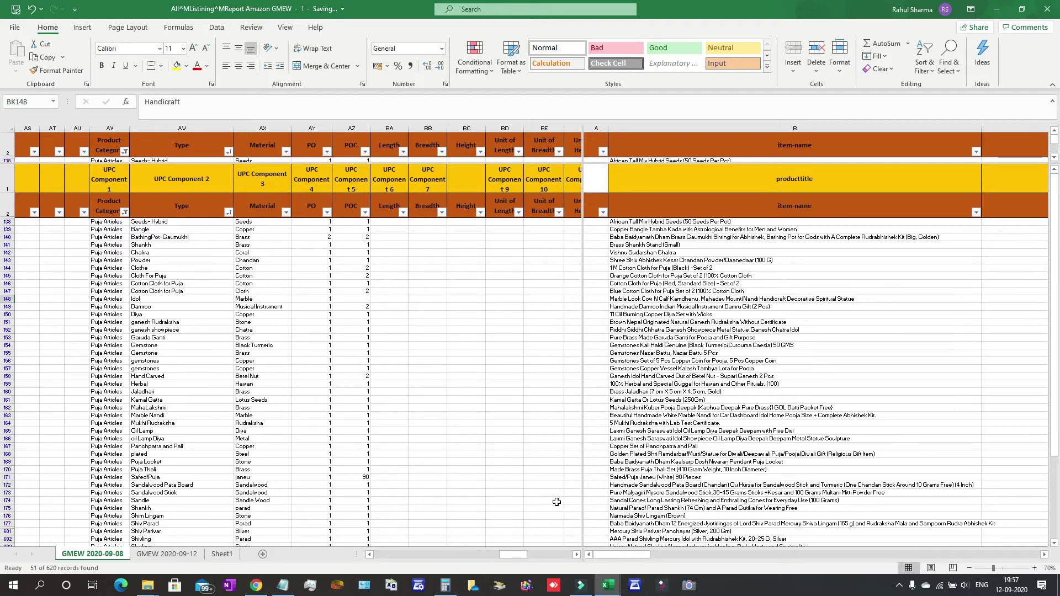
pyautogui.click(576, 555)
pyautogui.click(576, 556)
pyautogui.click(577, 555)
pyautogui.click(576, 555)
pyautogui.click(576, 556)
pyautogui.click(576, 556)
pyautogui.click(576, 555)
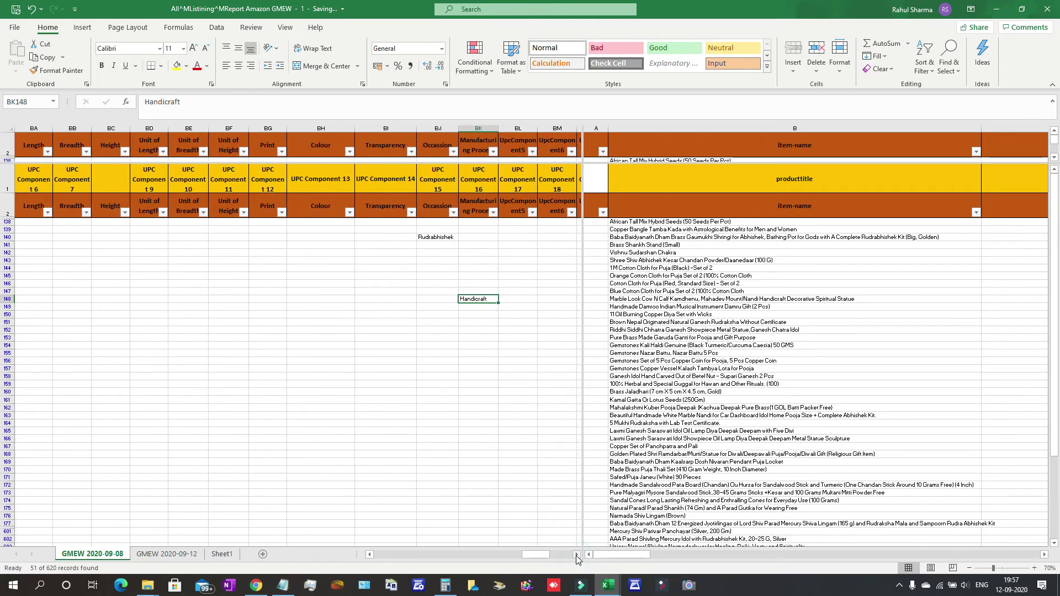
pyautogui.click(576, 555)
pyautogui.click(576, 556)
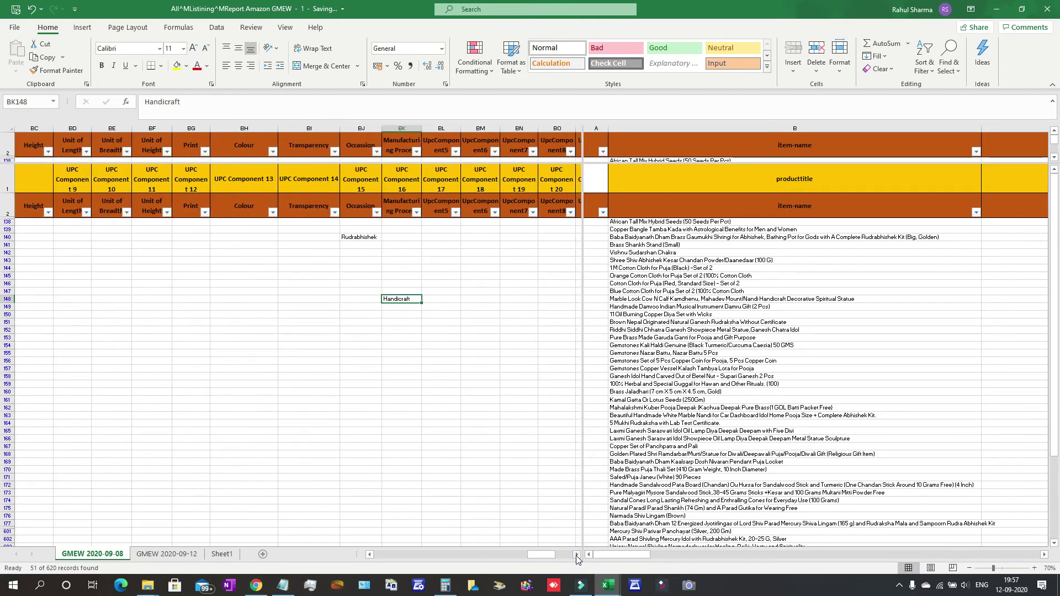
pyautogui.click(440, 207)
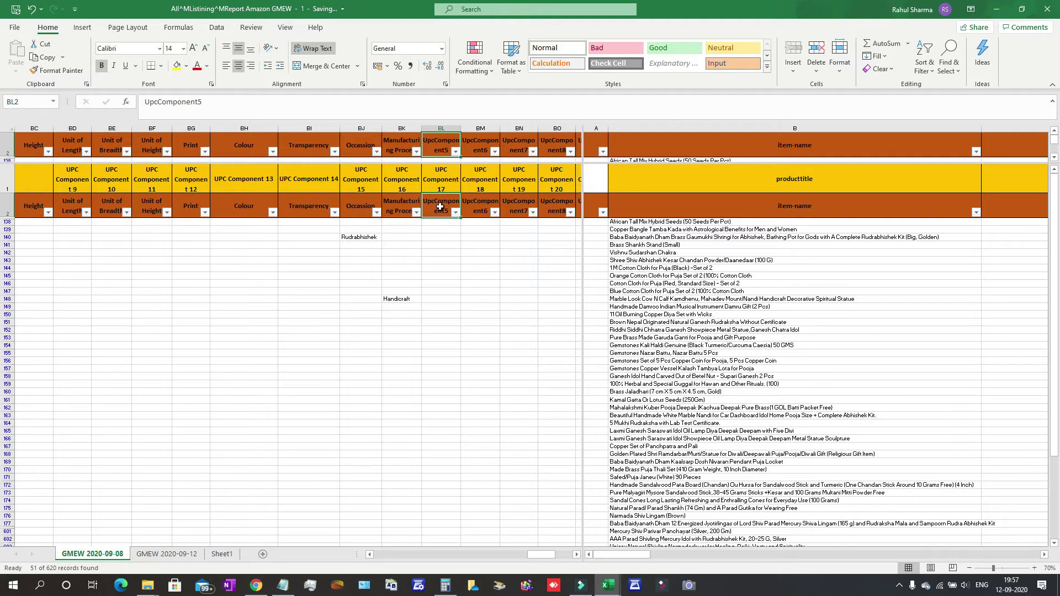
pyautogui.write('Shape')
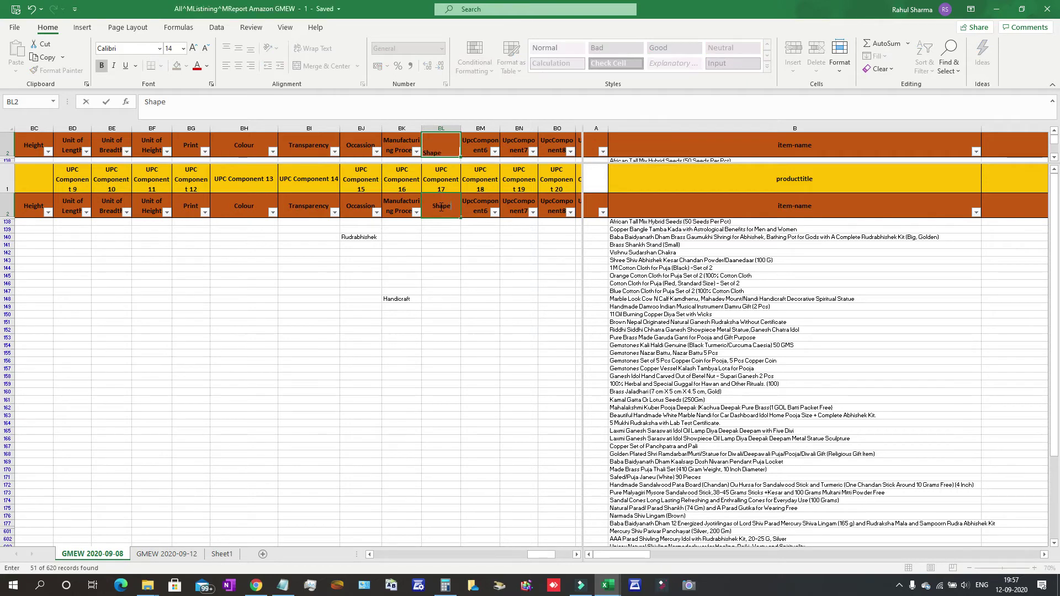
pyautogui.press('Return')
# Enter "Cow&Calf" as the Shape of the marble idol product in row 148 and check it against the product title.
pyautogui.click(438, 315)
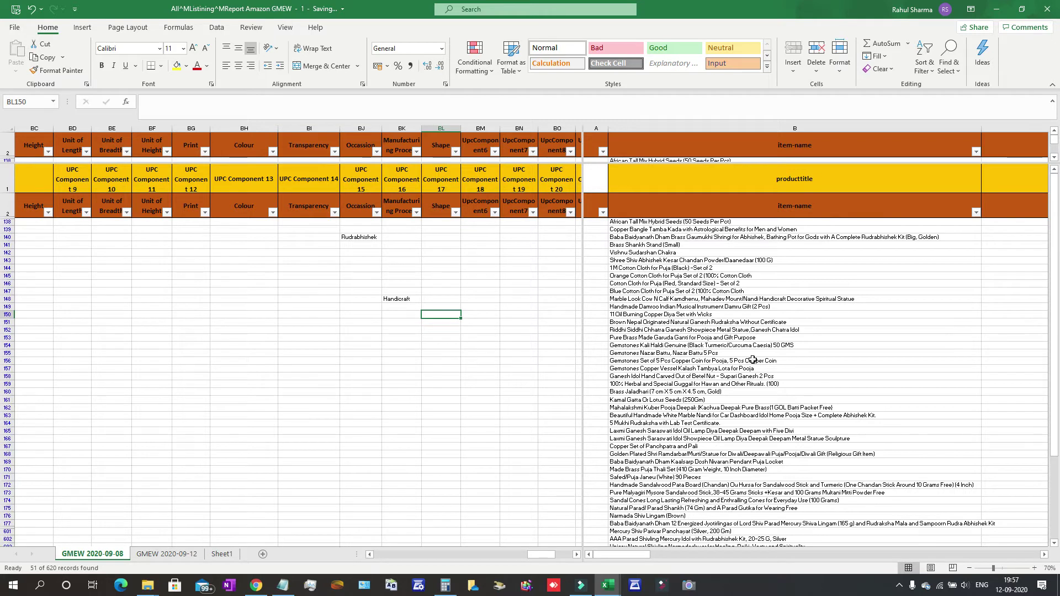
pyautogui.click(646, 299)
pyautogui.click(440, 301)
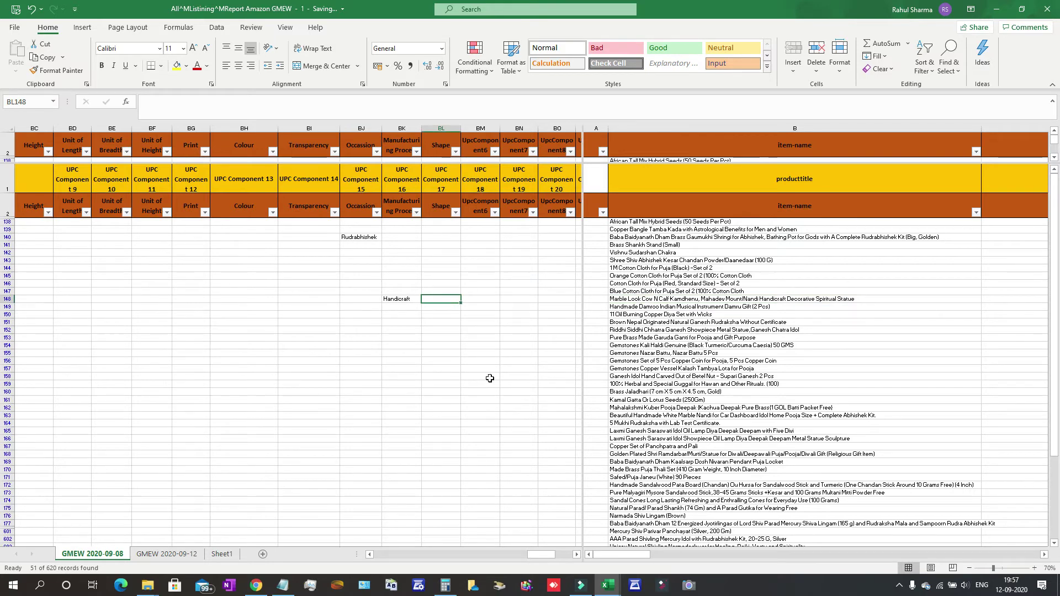
pyautogui.write('Cow')
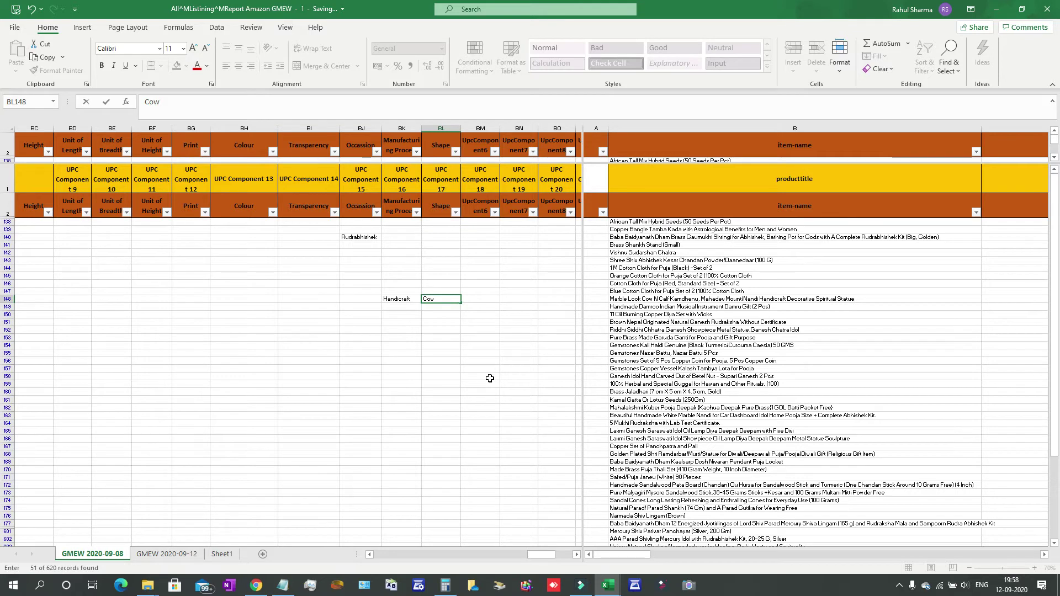
pyautogui.write('&Calf')
pyautogui.press('Return')
pyautogui.click(640, 300)
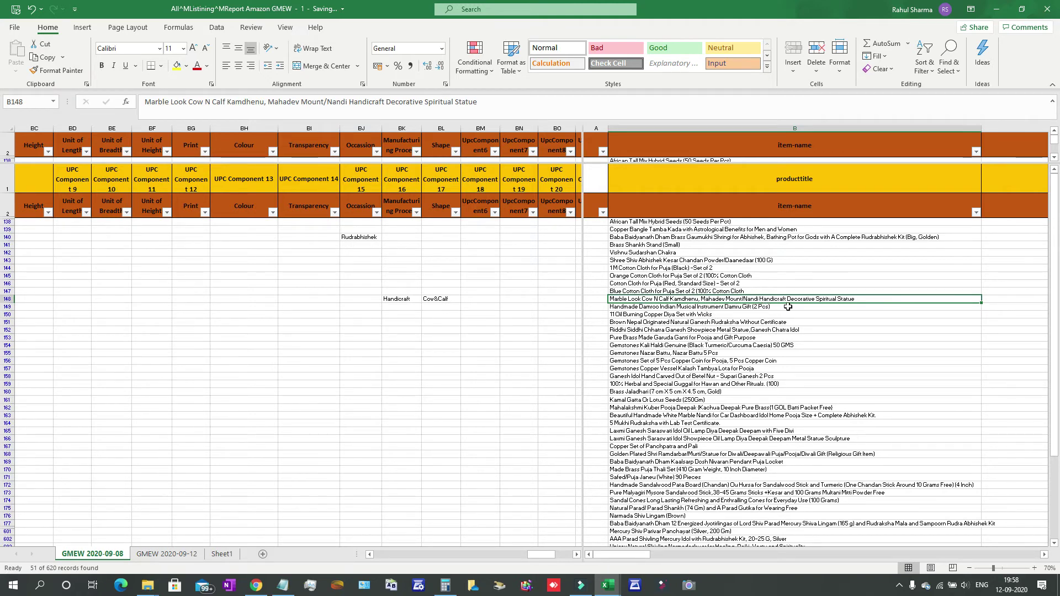
pyautogui.click(442, 299)
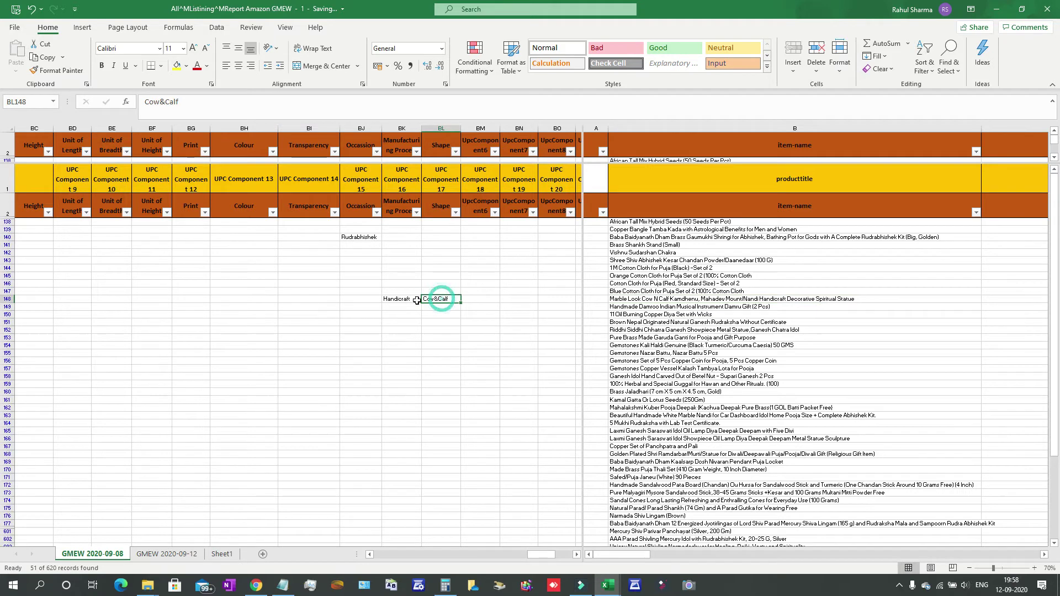
pyautogui.click(408, 300)
pyautogui.click(624, 298)
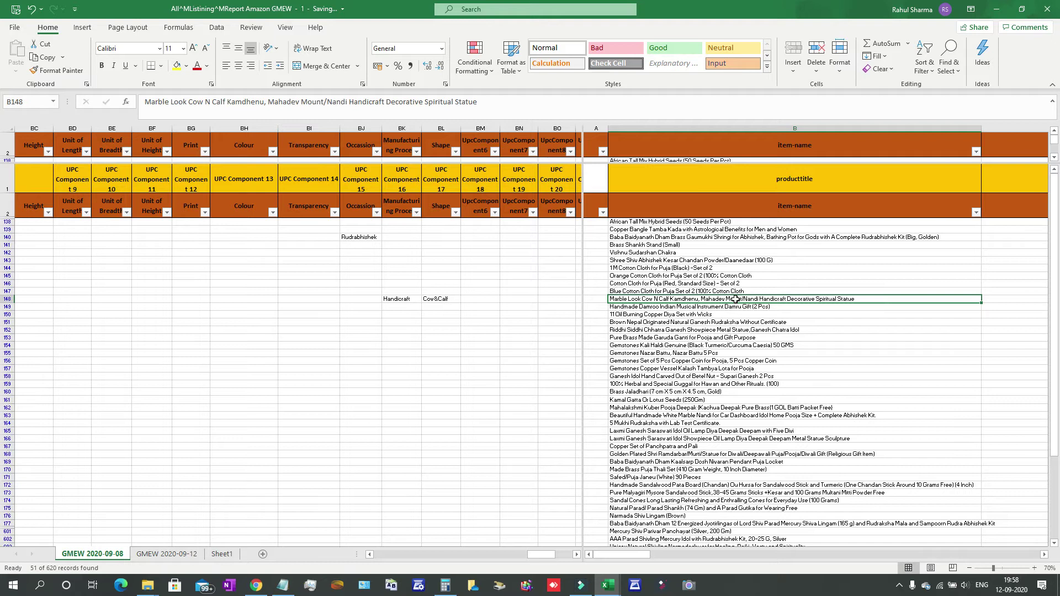
pyautogui.press('Left')
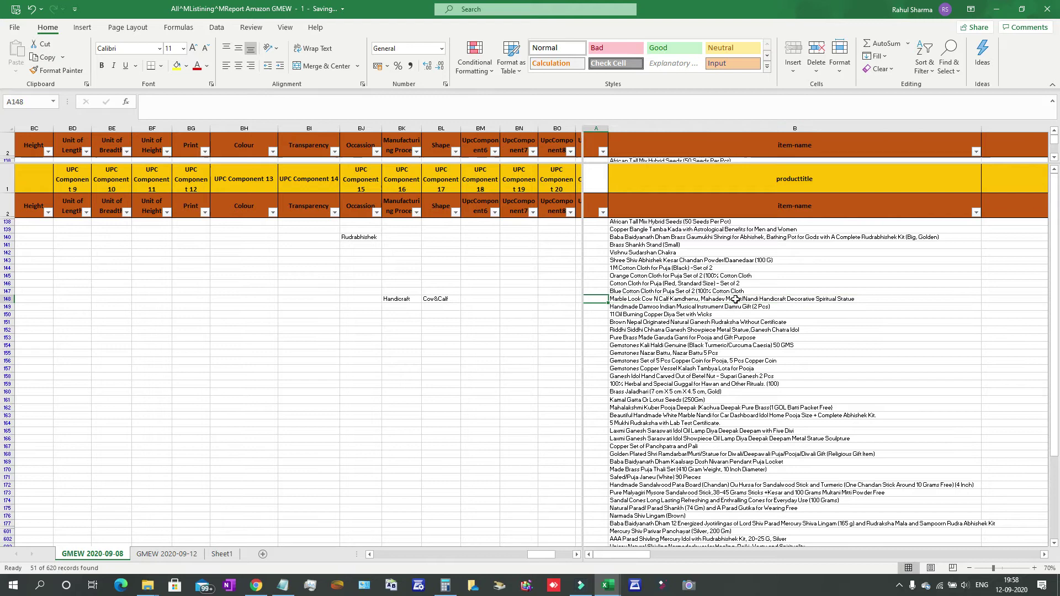
# Replace the Type of the Damroo product in row 149 with "Instrument-Musical".
pyautogui.click(397, 299)
pyautogui.press('Left')
pyautogui.press('Left')
pyautogui.press('Left')
pyautogui.press('Left')
pyautogui.press('Left')
pyautogui.press('Left')
pyautogui.press('Left')
pyautogui.press('Left')
pyautogui.press('Left')
pyautogui.press('Left')
pyautogui.press('Left')
pyautogui.press('Left')
pyautogui.press('Left')
pyautogui.press('Left')
pyautogui.press('Left')
pyautogui.press('Left')
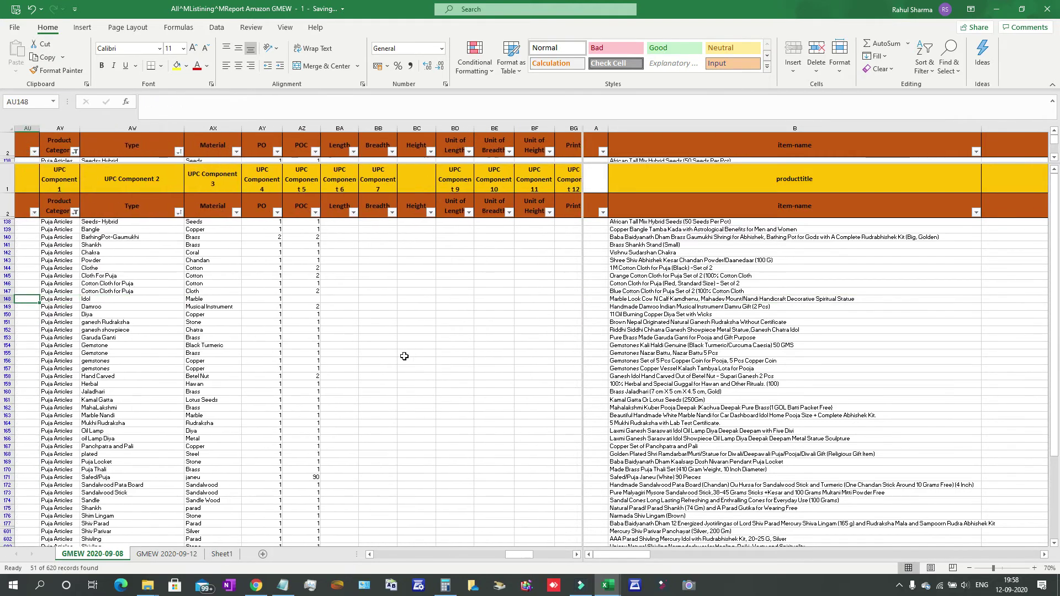
pyautogui.click(135, 308)
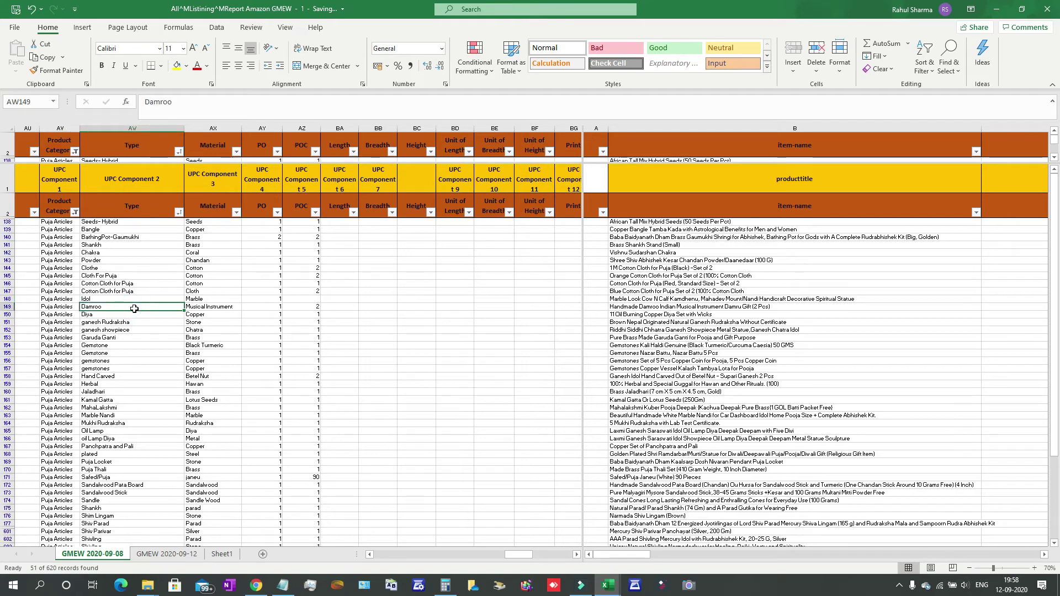
pyautogui.click(227, 308)
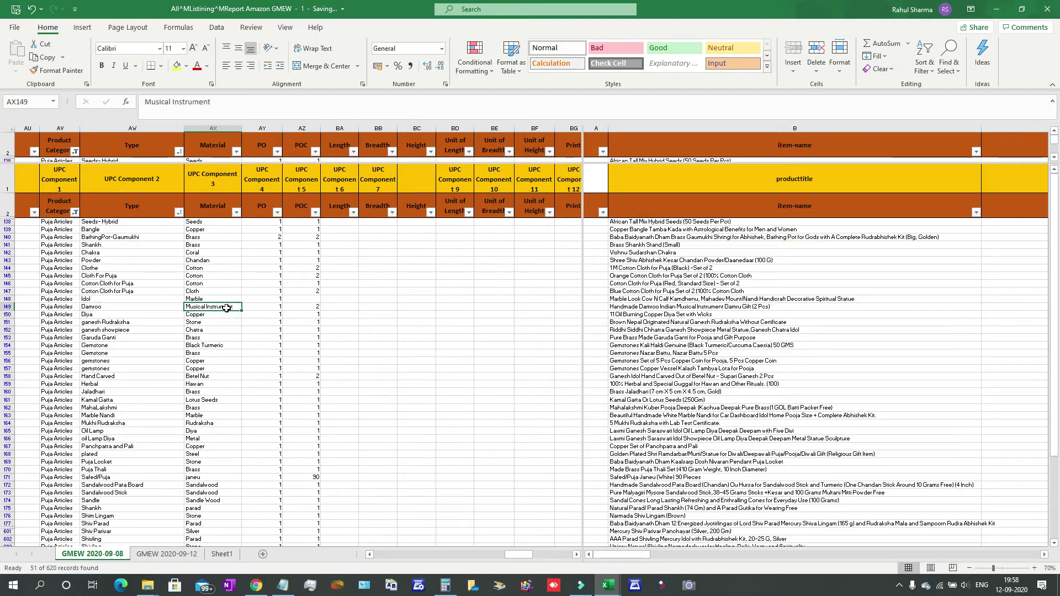
pyautogui.click(134, 309)
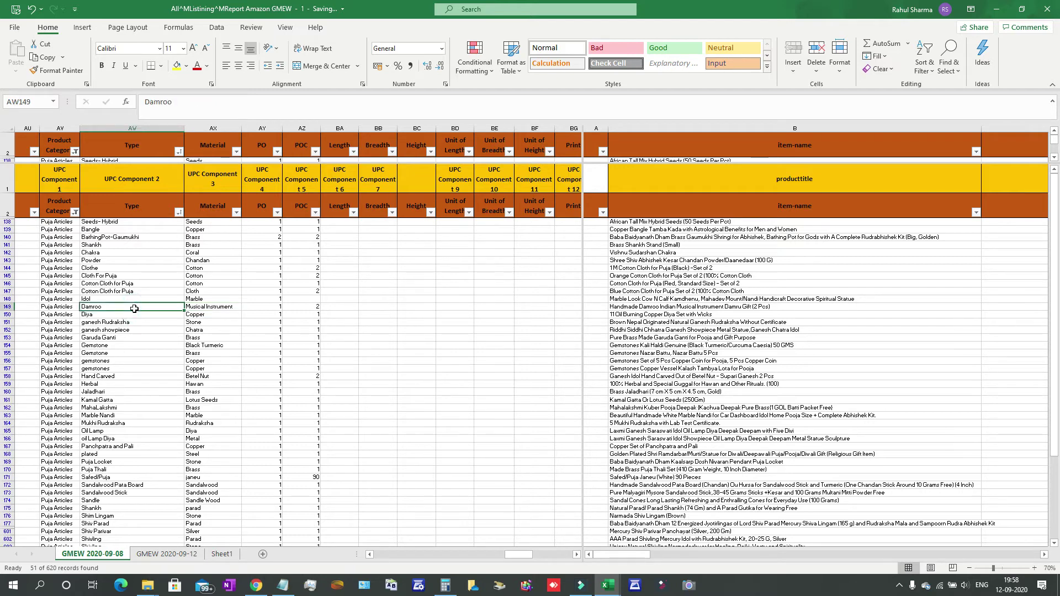
pyautogui.click(220, 307)
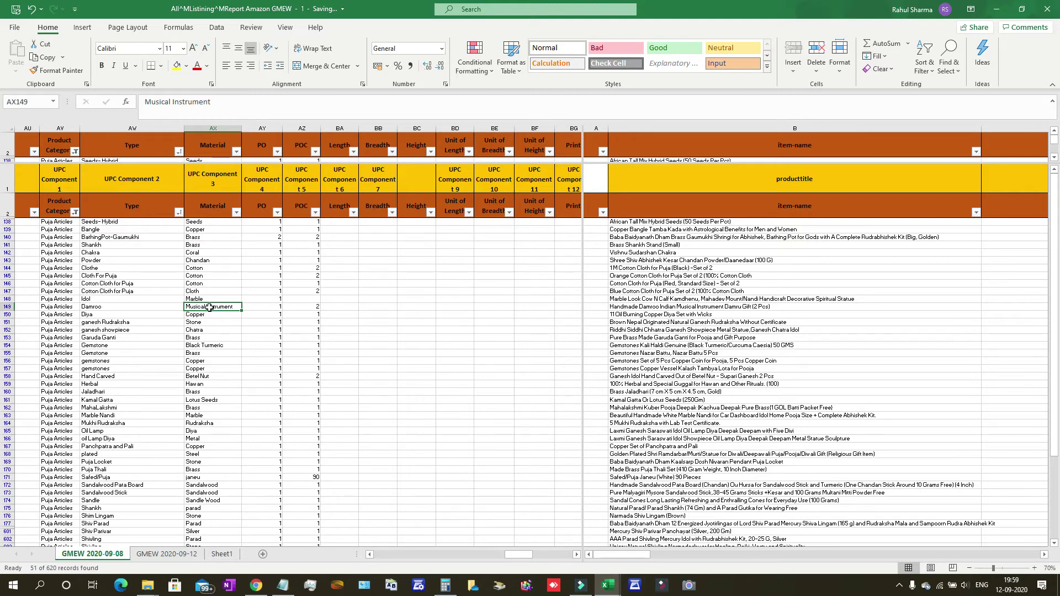
pyautogui.click(118, 309)
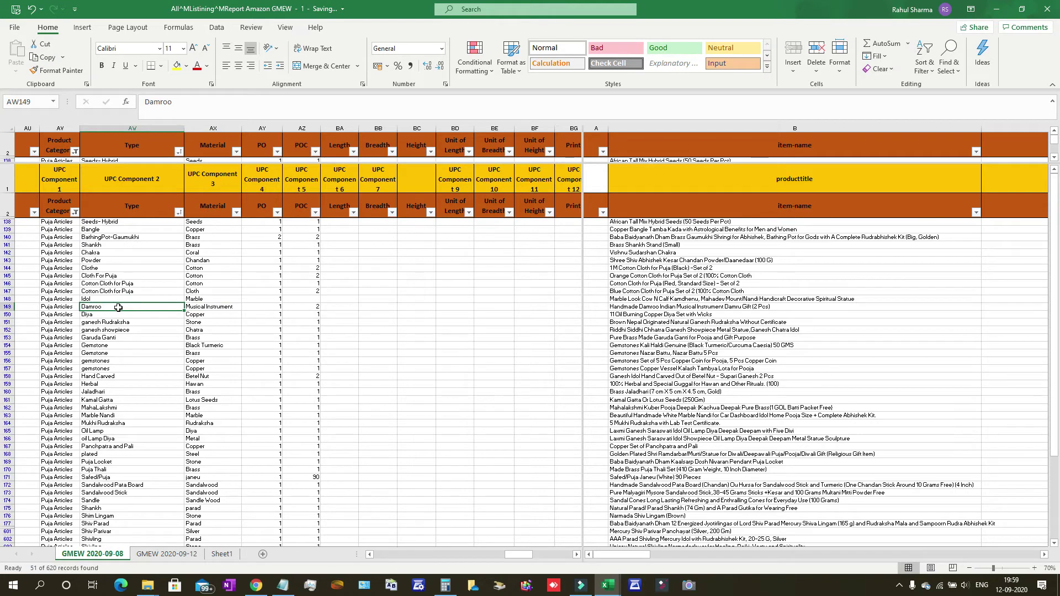
pyautogui.write('Inst')
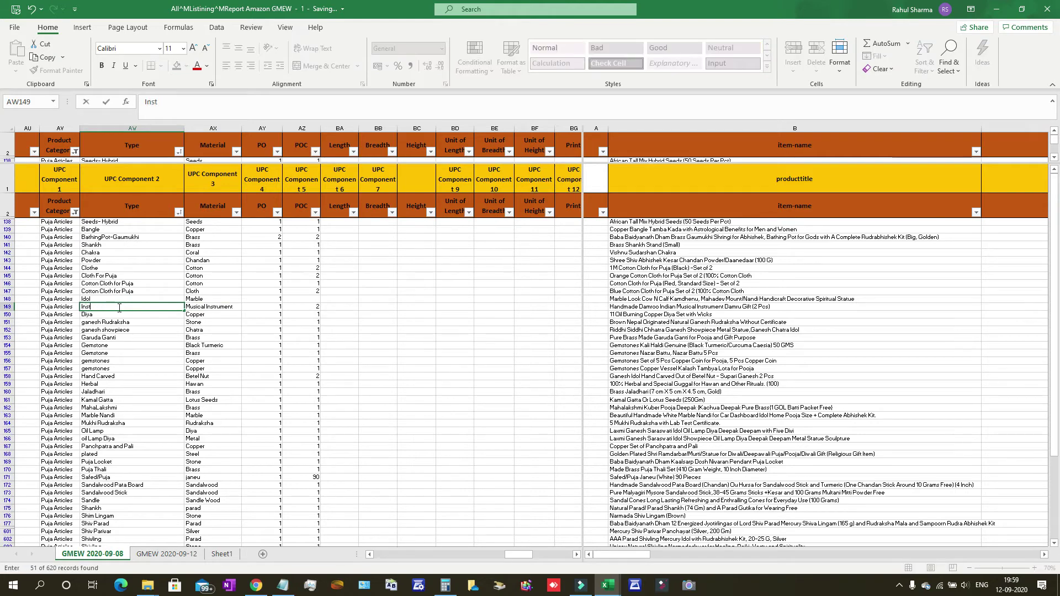
pyautogui.write('rument-Musical')
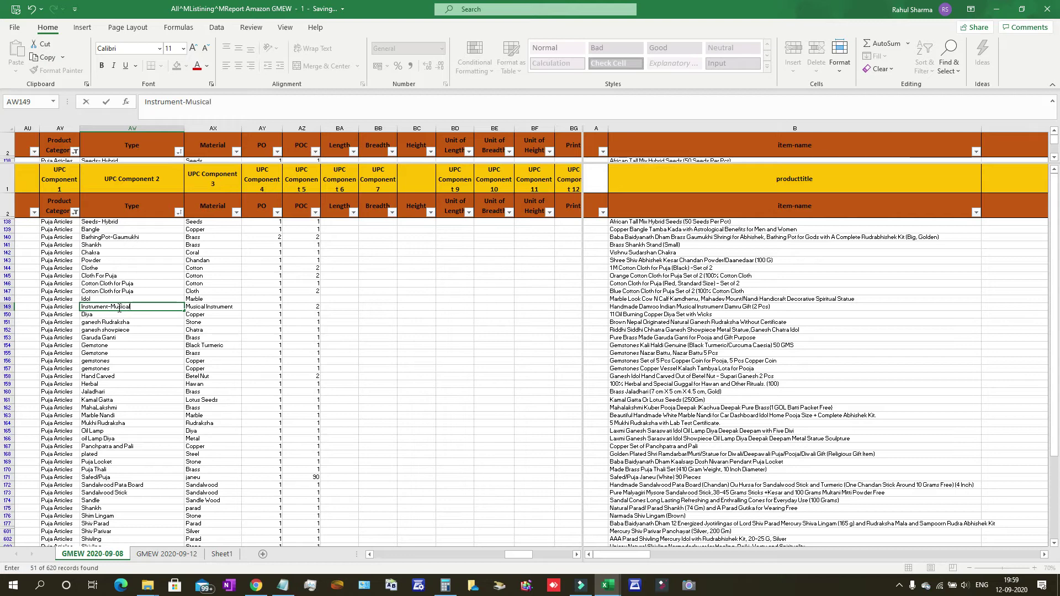
pyautogui.press('Return')
# Clear the Material value of the Damroo product in row 149.
pyautogui.press('Up')
pyautogui.press('Right')
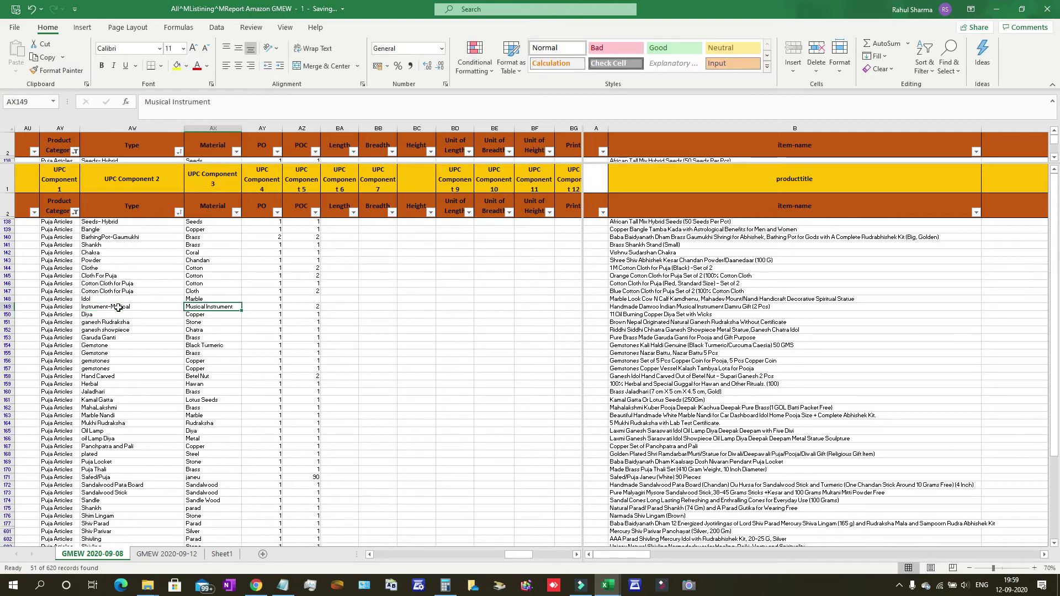
pyautogui.press('Delete')
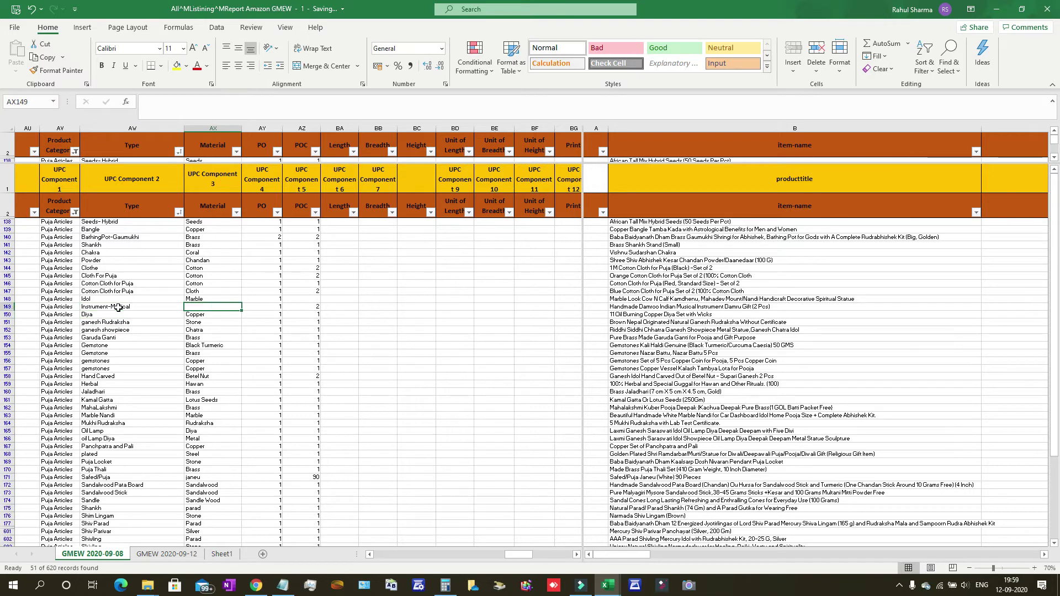
# Enter "Damroo" as the Shape of the musical instrument product in row 149.
pyautogui.press('Right')
pyautogui.press('Right')
pyautogui.press('Right')
pyautogui.press('Right')
pyautogui.press('Right')
pyautogui.press('Right')
pyautogui.press('Right')
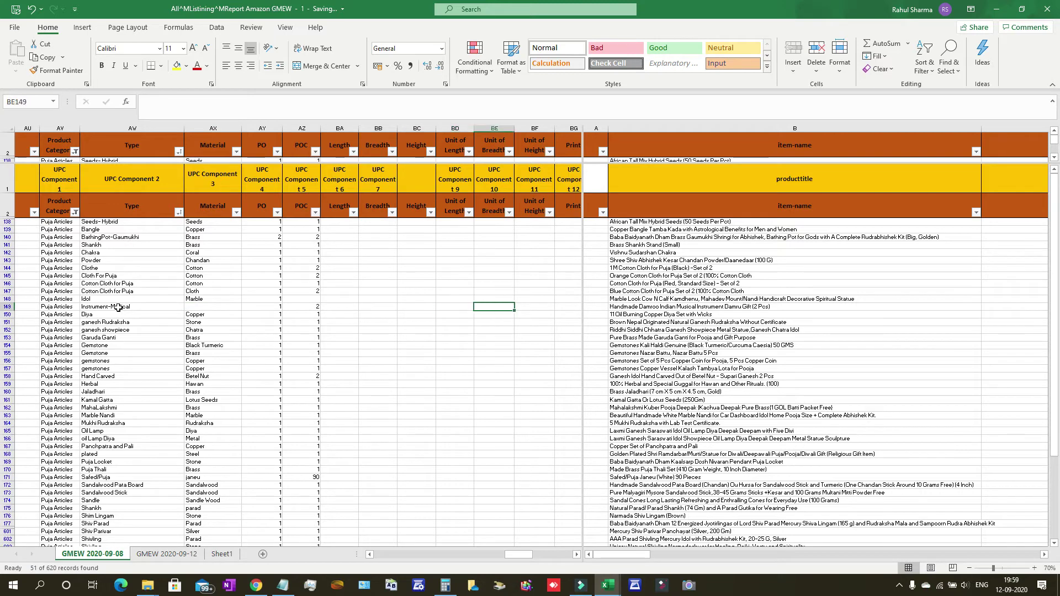
pyautogui.press('Right')
pyautogui.press('Right')
pyautogui.press('Right')
pyautogui.press('Right')
pyautogui.press('Right')
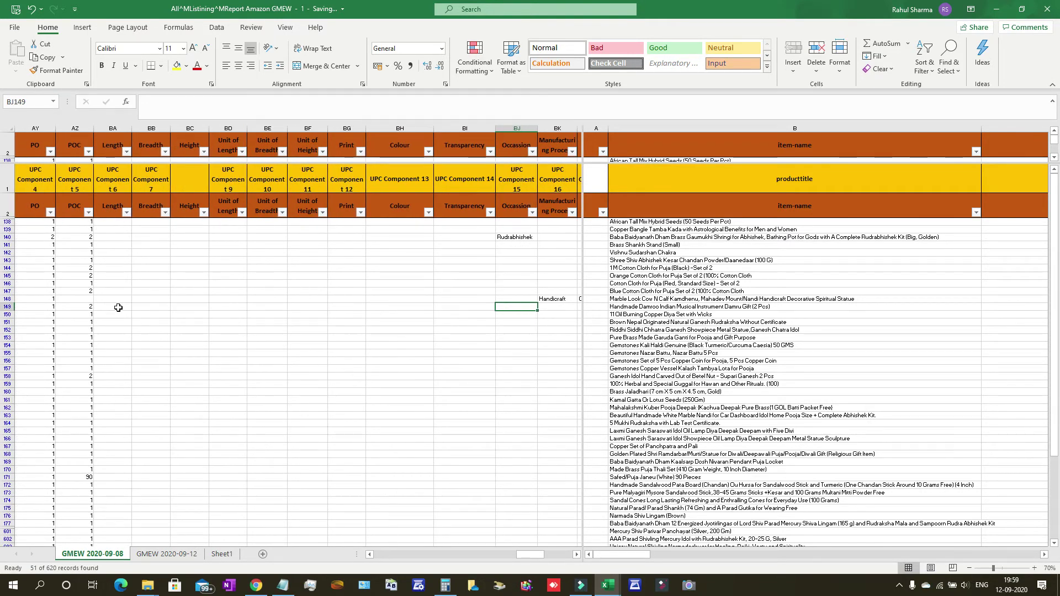
pyautogui.press('Right')
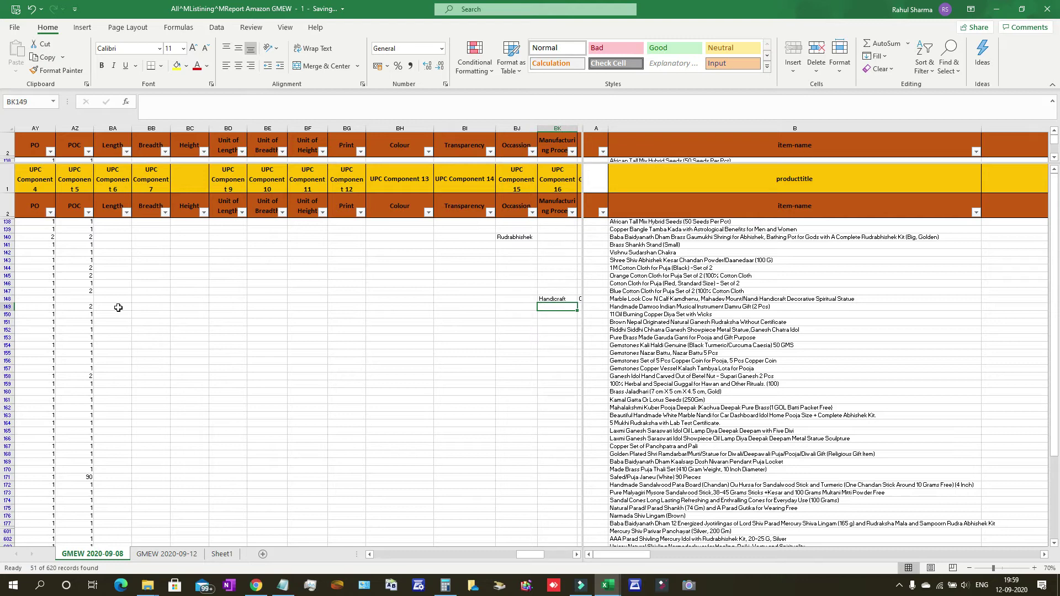
pyautogui.press('Right')
pyautogui.write('Sha')
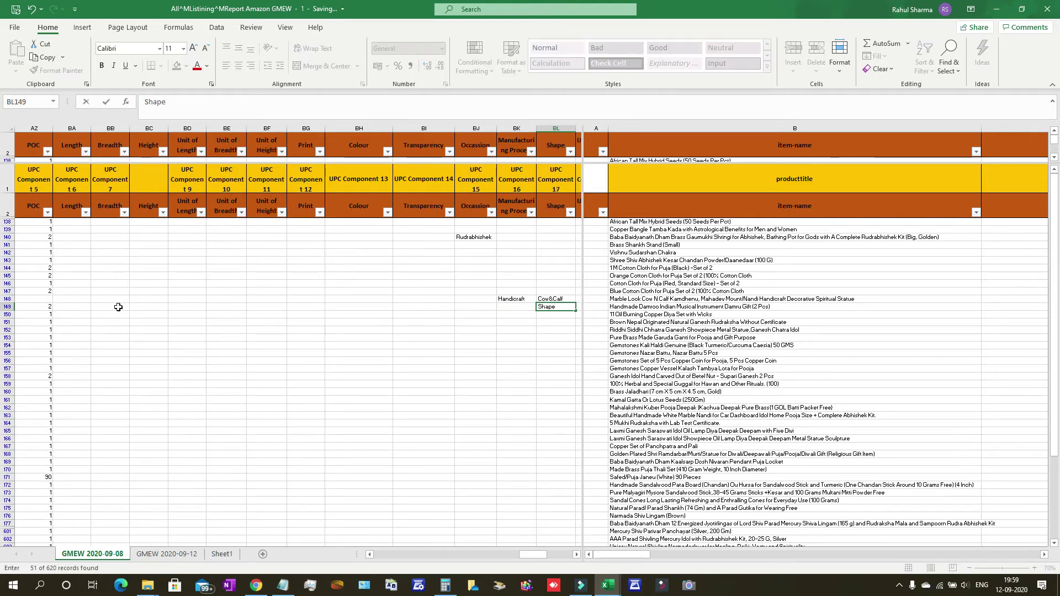
pyautogui.write('pe')
pyautogui.hotkey('ctrl', 'Return')
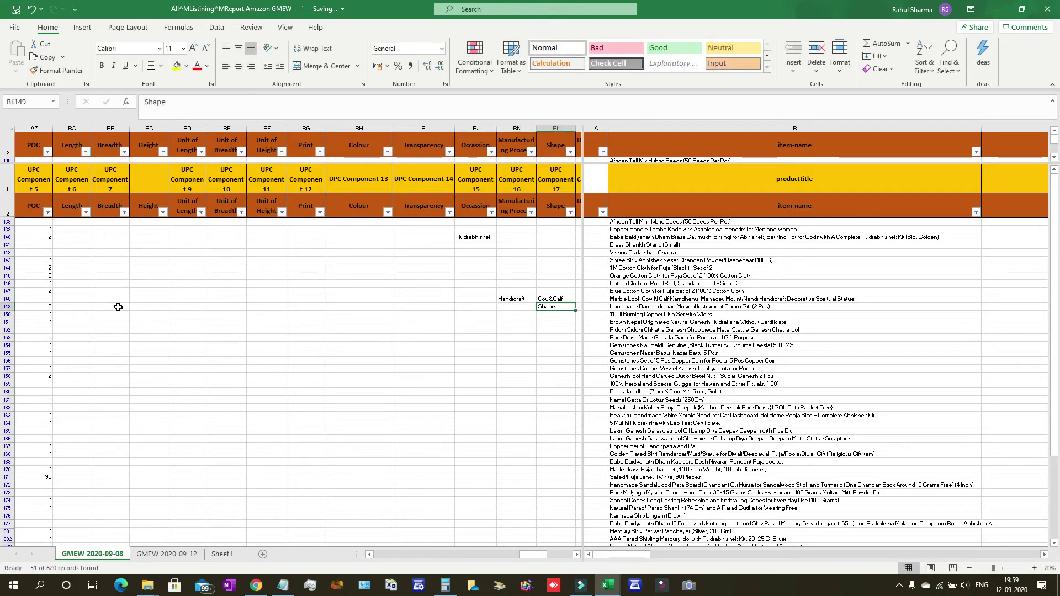
pyautogui.write('Damroo')
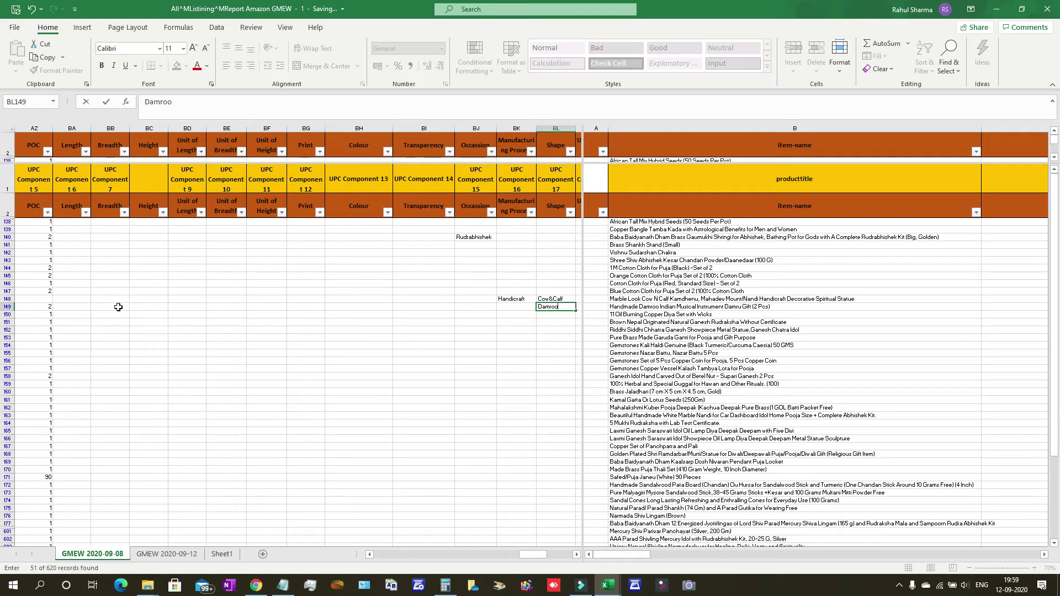
pyautogui.press('Left')
# Check the Type and Material of the oil burning diya set in row 150 against its product title.
pyautogui.press('Left')
pyautogui.press('Left')
pyautogui.press('Left')
pyautogui.press('Left')
pyautogui.press('Left')
pyautogui.press('Left')
pyautogui.press('Left')
pyautogui.press('Left')
pyautogui.press('Left')
pyautogui.press('Left')
pyautogui.press('Left')
pyautogui.press('Left')
pyautogui.press('Left')
pyautogui.press('Left')
pyautogui.press('Left')
pyautogui.press('Left')
pyautogui.press('Left')
pyautogui.press('Left')
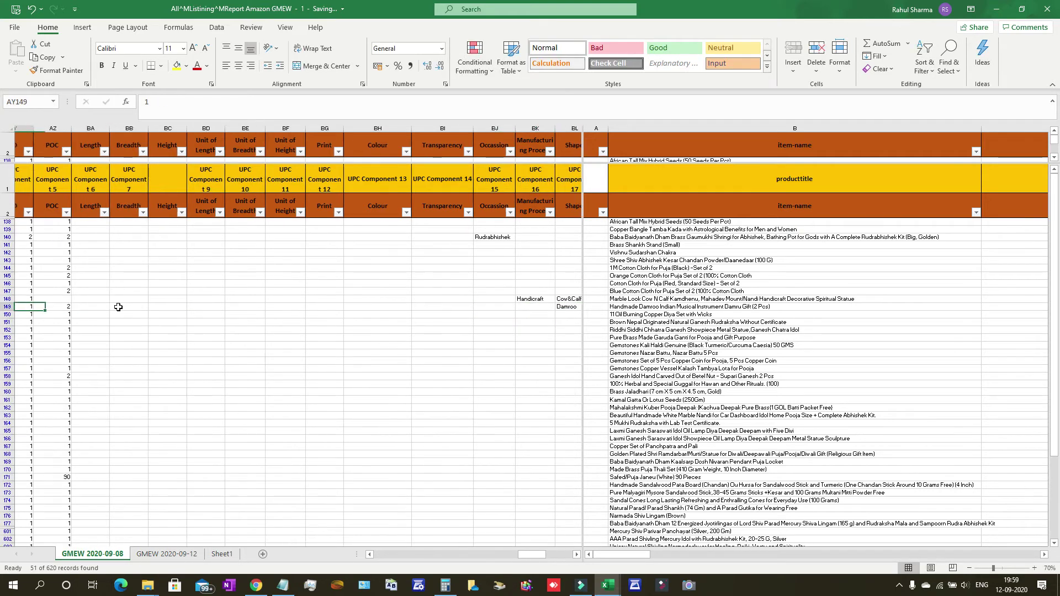
pyautogui.press('Right')
pyautogui.press('Right')
pyautogui.press('Right')
pyautogui.press('Right')
pyautogui.press('Down')
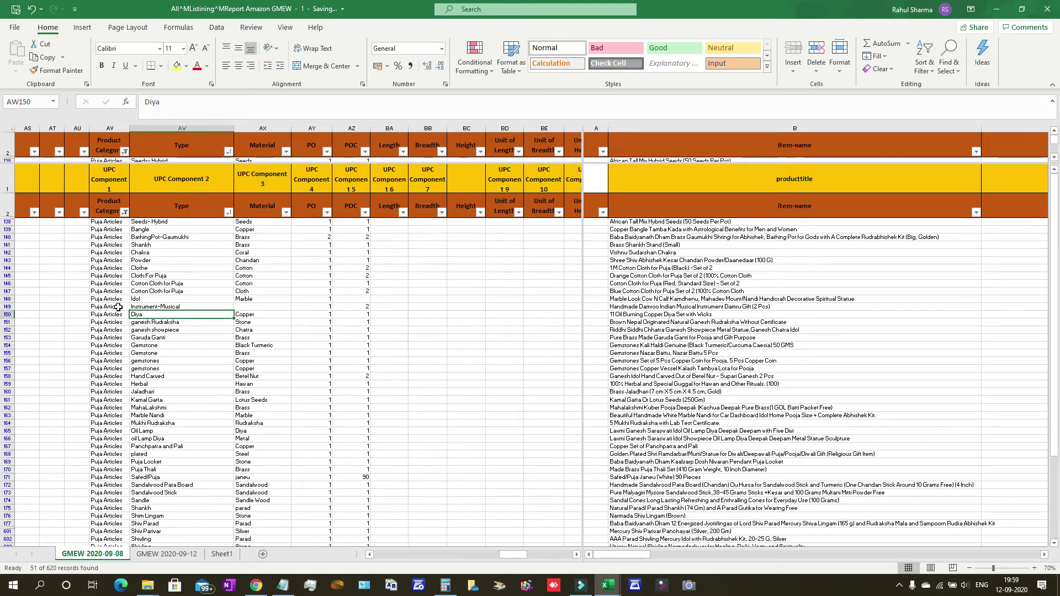
pyautogui.press('Right')
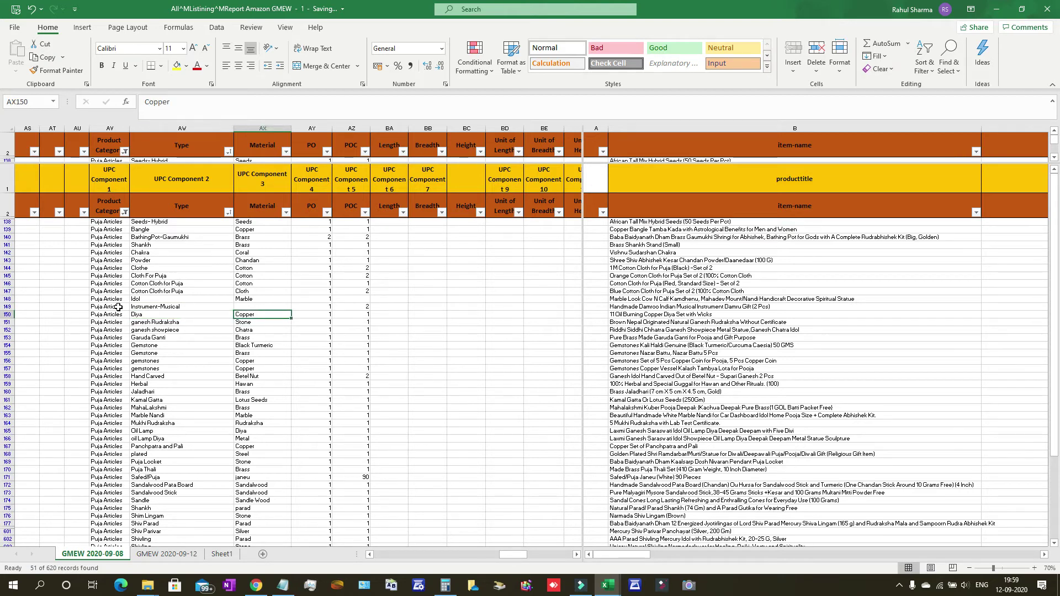
pyautogui.press('Left')
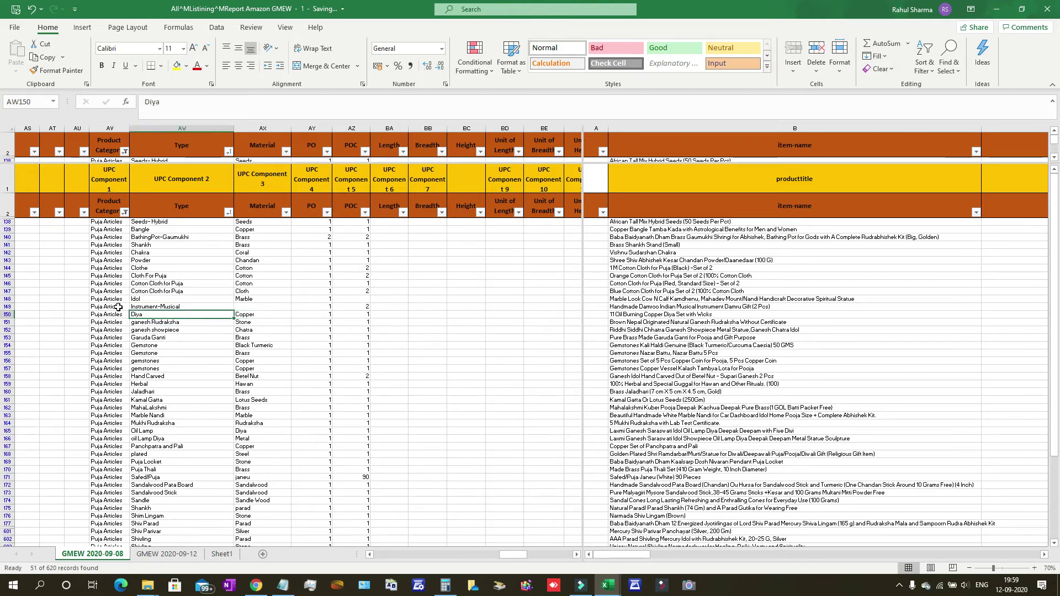
# Check the title of the Ganesh Rudraksha product in row 151 and change its Type to "Rudraksha-Natural-Ganesh".
pyautogui.press('Down')
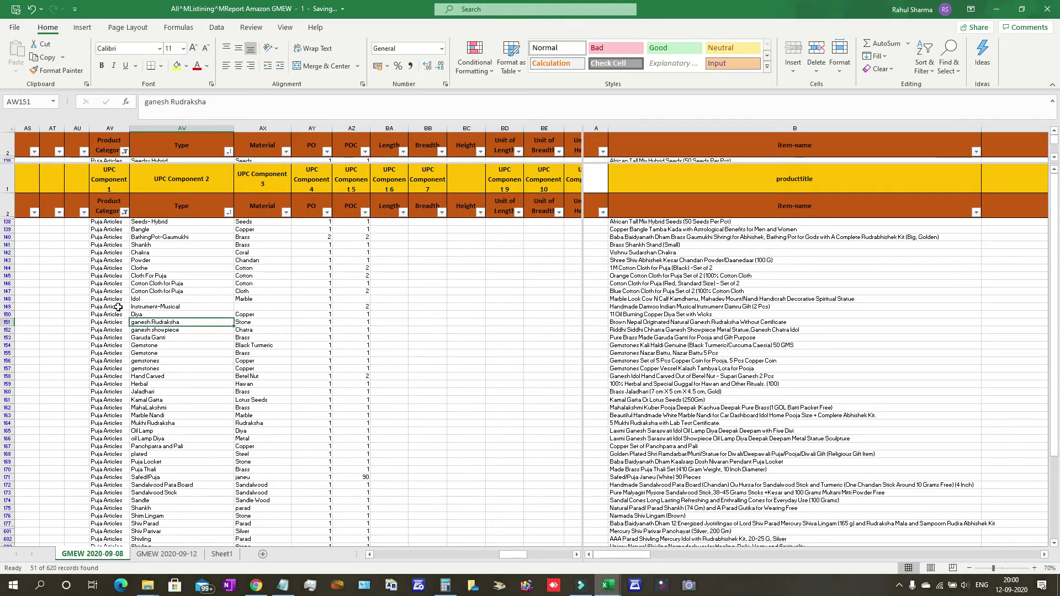
pyautogui.press('Right')
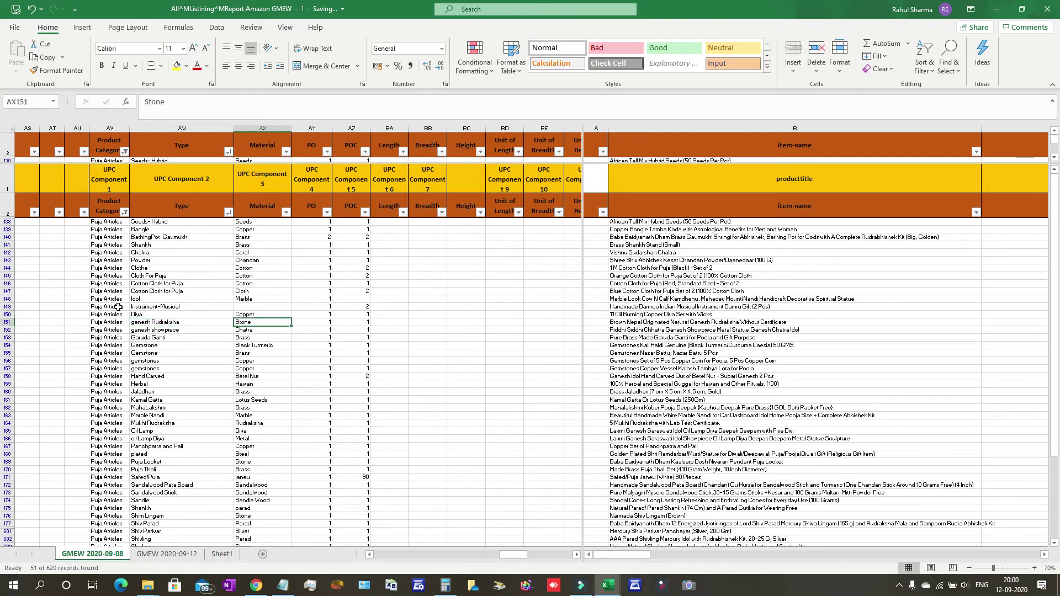
pyautogui.click(7, 324)
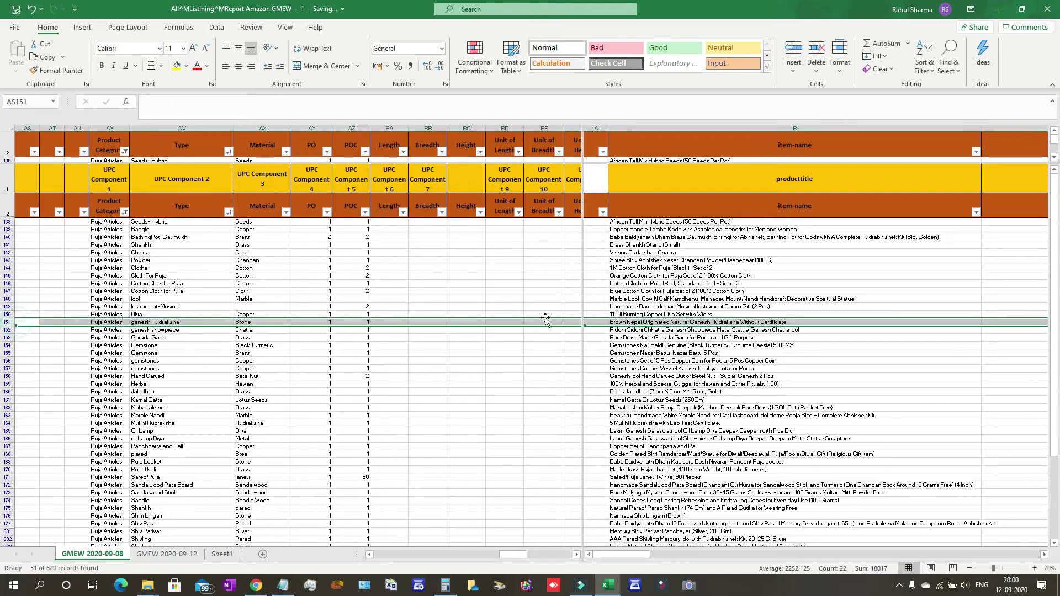
pyautogui.click(636, 322)
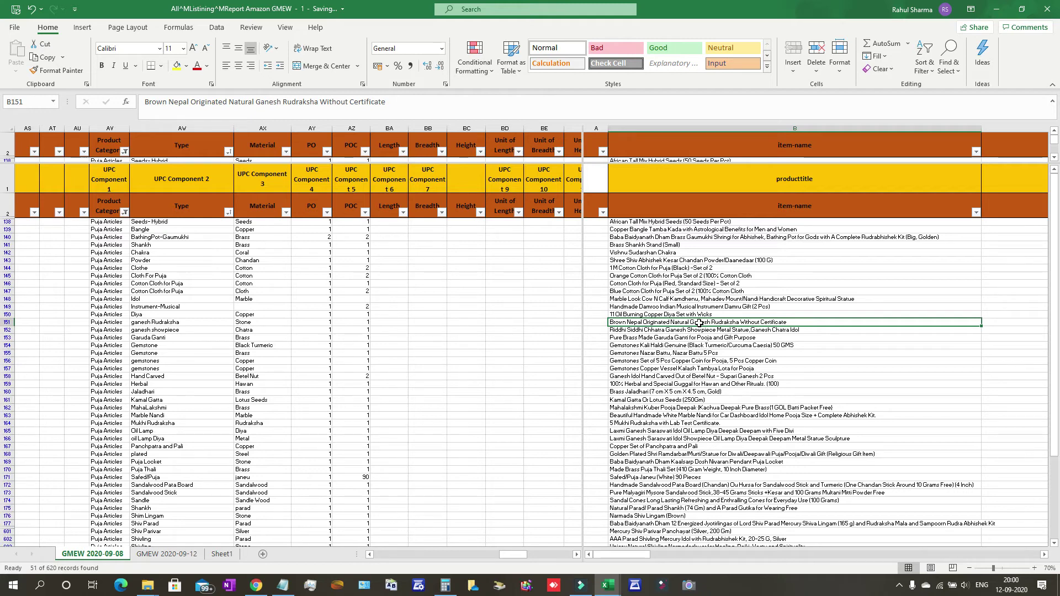
pyautogui.click(182, 324)
pyautogui.click(170, 101)
pyautogui.press('Home')
pyautogui.hotkey('ctrl', 'shift', 'Right')
pyautogui.press('Delete')
pyautogui.click(214, 106)
pyautogui.write('-')
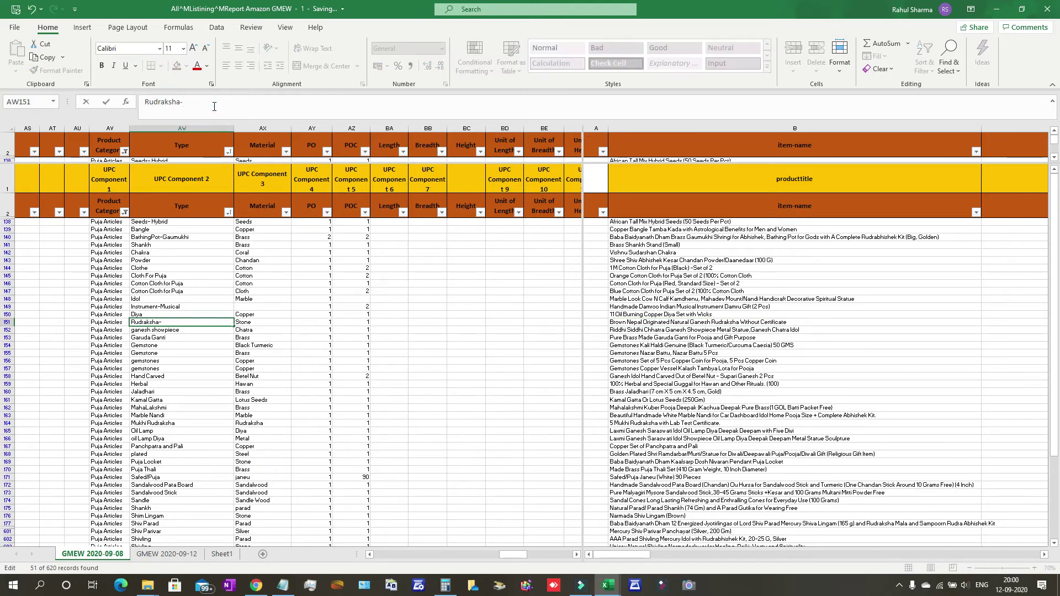
pyautogui.write('Nar')
pyautogui.write('ural')
pyautogui.write('-')
pyautogui.write('Ganes')
pyautogui.write('h')
pyautogui.press('Return')
# Replace the Material of the Ganesh Rudraksha product in row 151 with "Rudraksha".
pyautogui.click(255, 324)
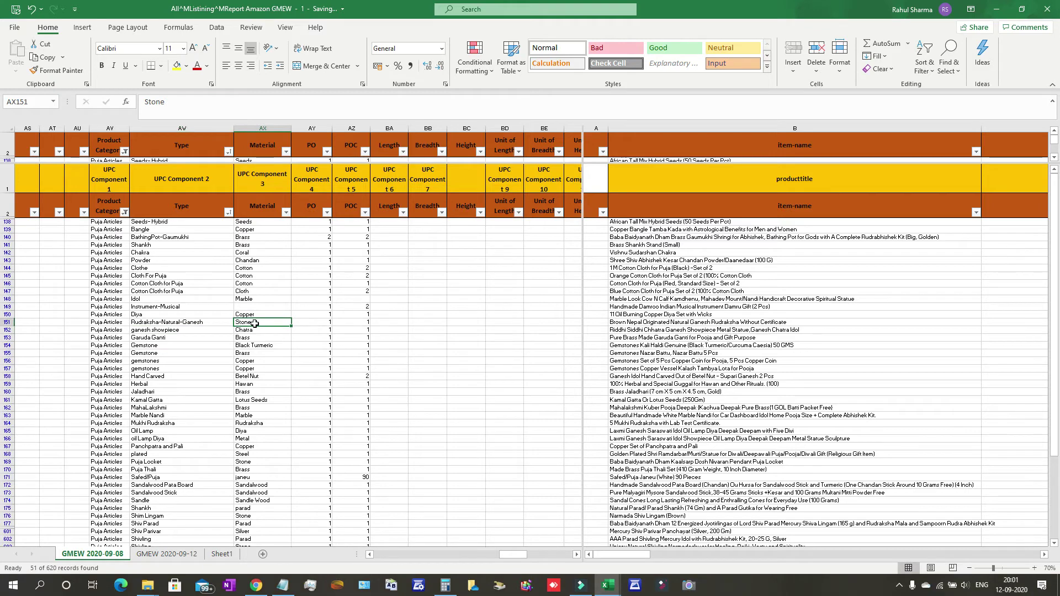
pyautogui.write('Rudraksha')
pyautogui.press('Return')
# Check the title of the Riddhi Siddhi Ganesh showpiece in row 152 and change its Type to "Idol".
pyautogui.press('Left')
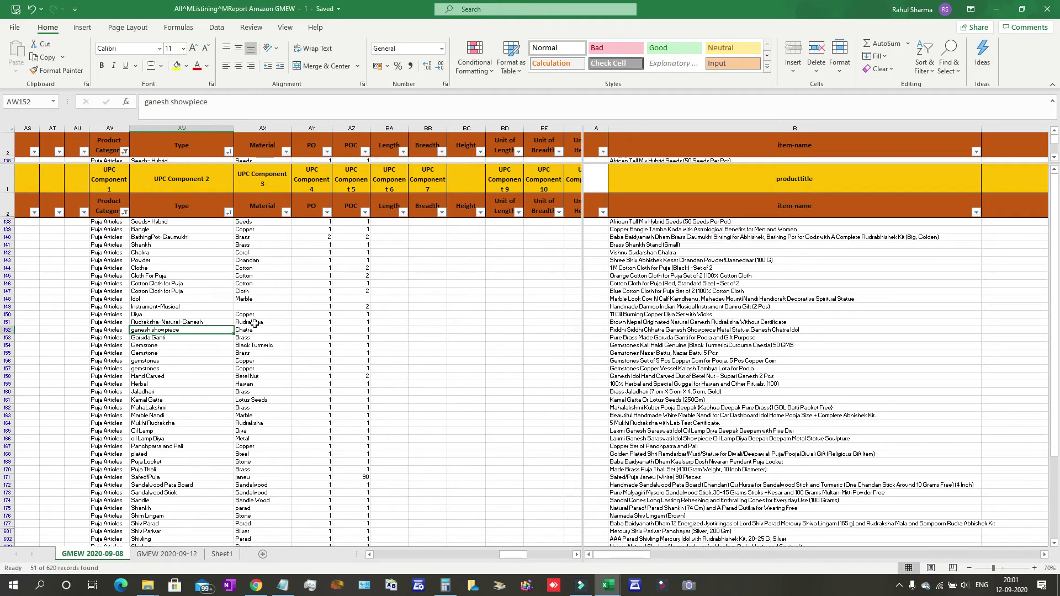
pyautogui.click(8, 330)
pyautogui.click(647, 330)
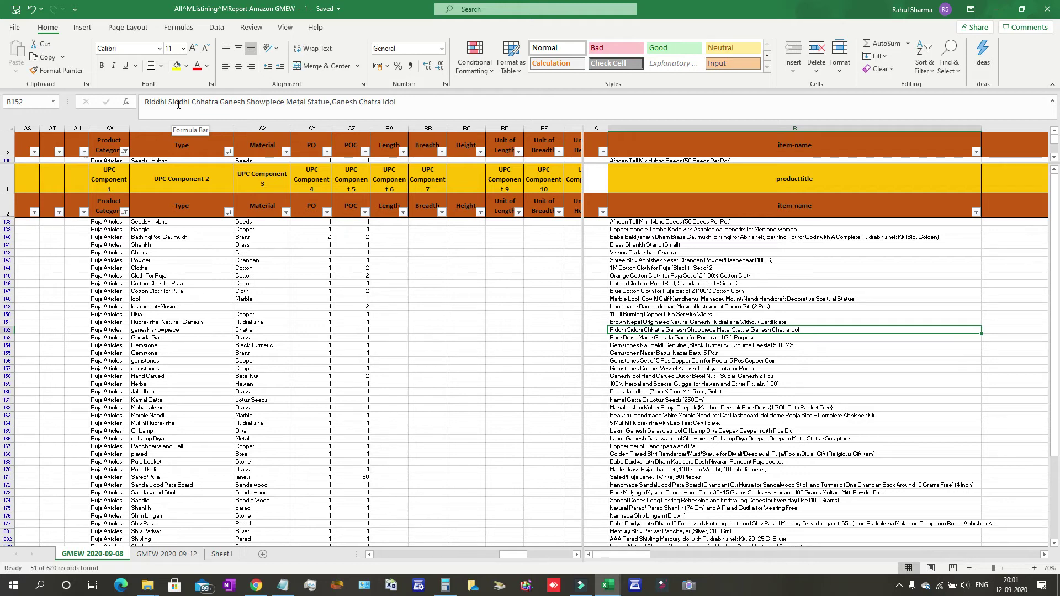
pyautogui.click(189, 330)
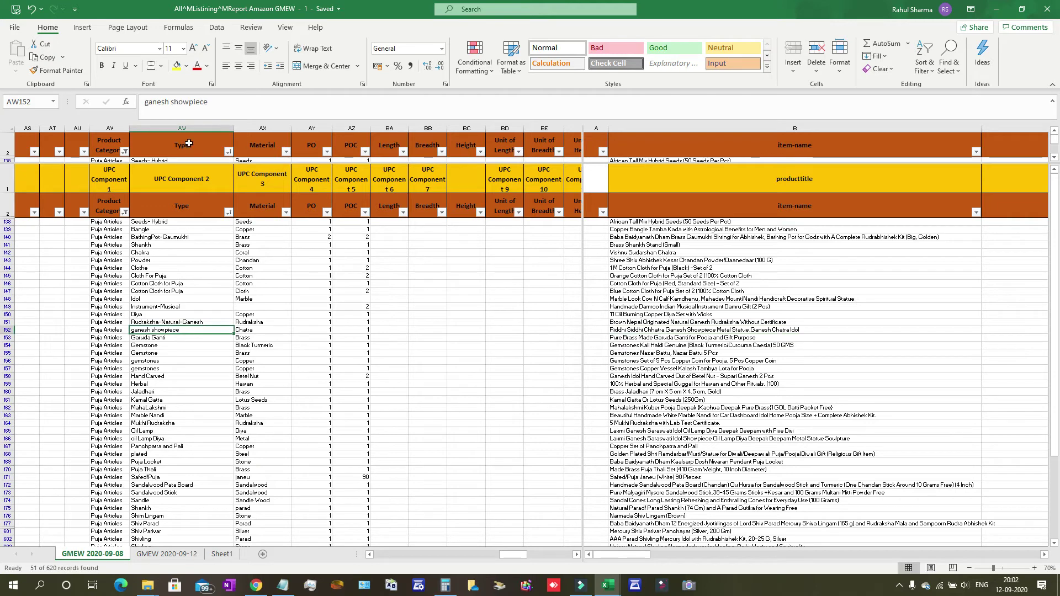
pyautogui.moveTo(243, 102); pyautogui.dragTo(78, 98)
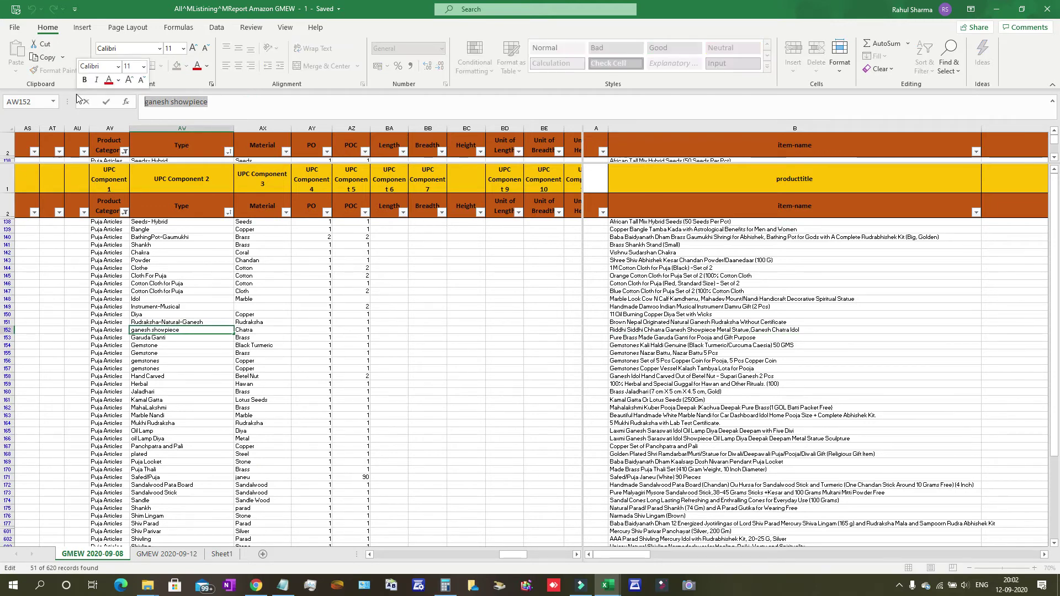
pyautogui.write('Idol-')
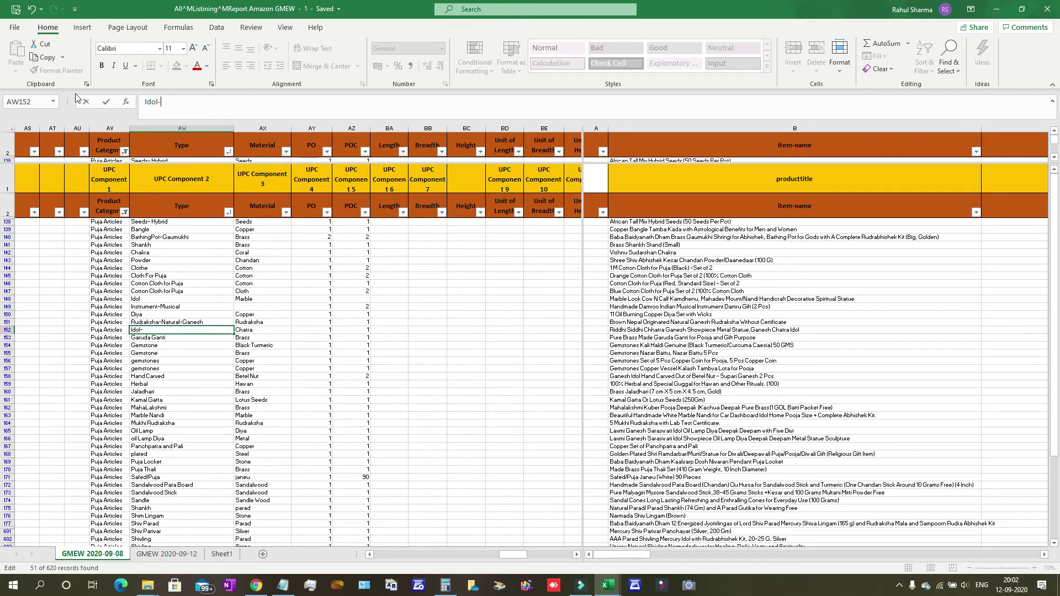
pyautogui.press('BackSpace')
pyautogui.press('Return')
# Replace the Material of the Ganesh showpiece in row 152 with "Metal".
pyautogui.press('Up')
pyautogui.press('Right')
pyautogui.write('Metal')
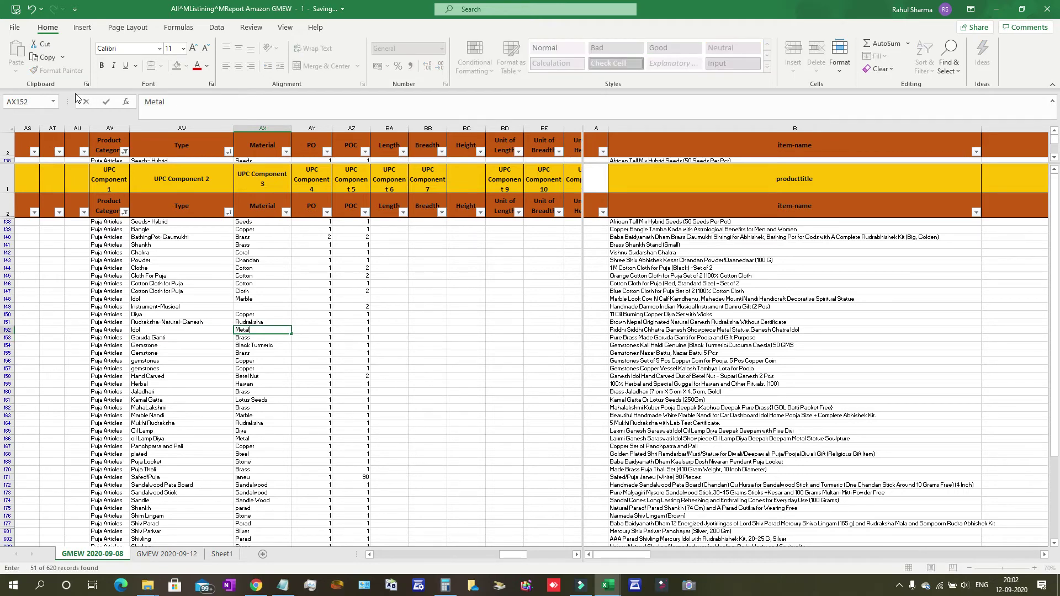
pyautogui.press('Return')
pyautogui.press('Up')
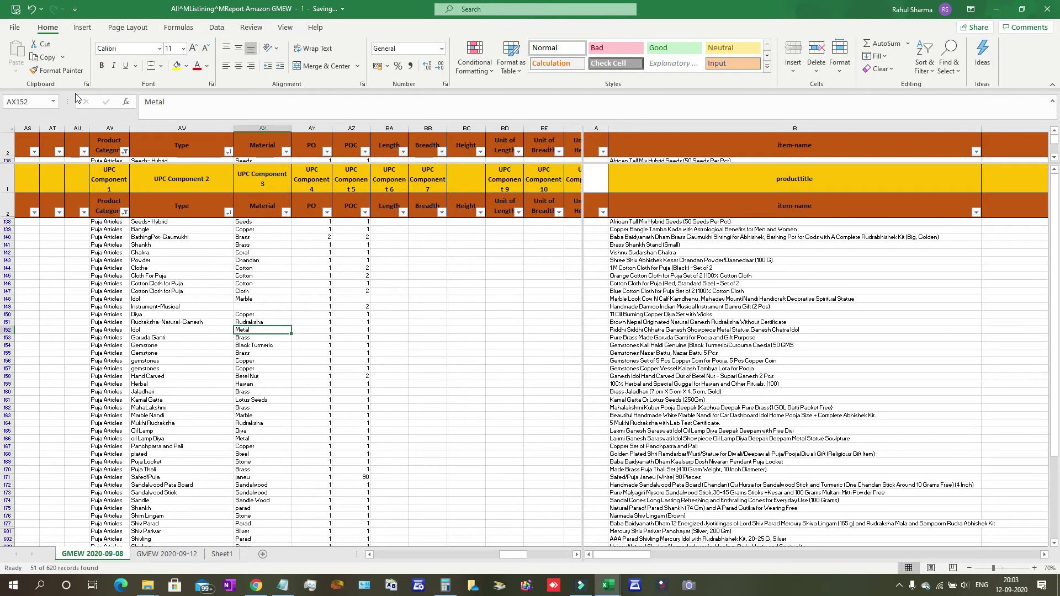
# Enter "Ganesh" as the Shape of the metal idol in row 152.
pyautogui.press('Right')
pyautogui.press('Right')
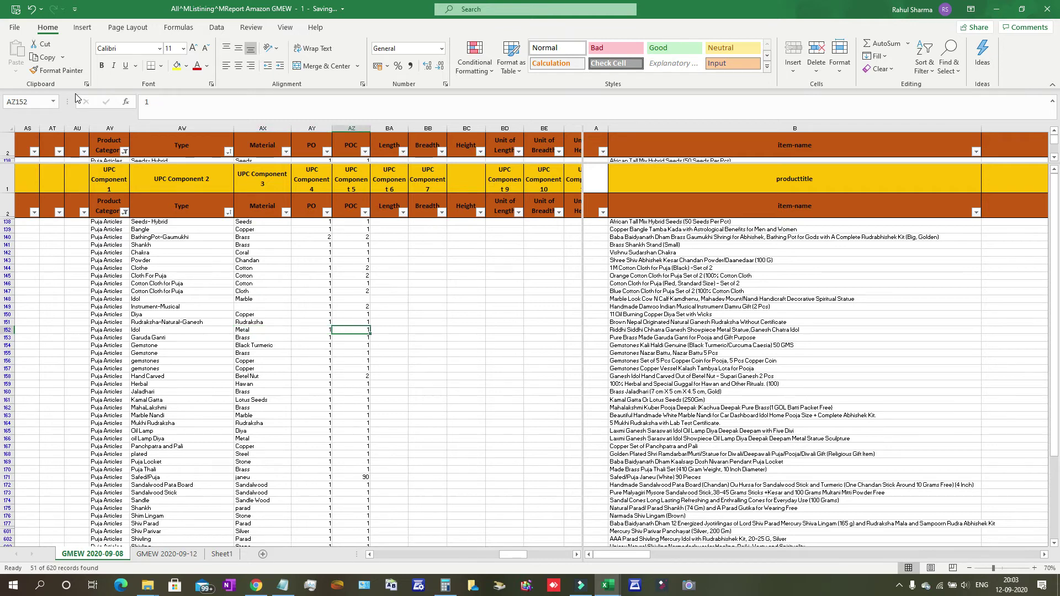
pyautogui.press('Left')
pyautogui.press('Left')
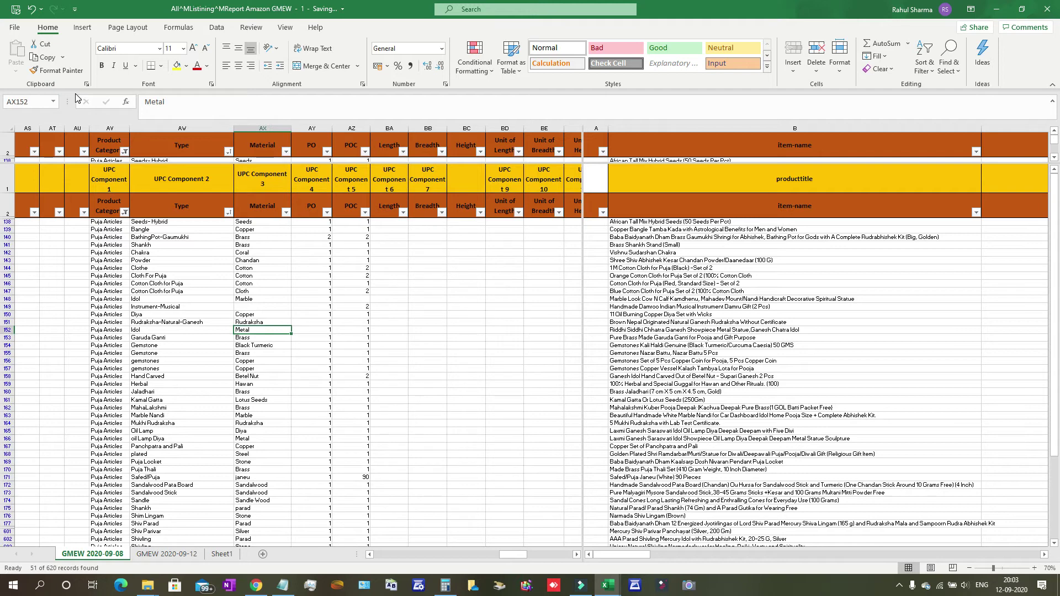
pyautogui.press('Right')
pyautogui.press('Right')
pyautogui.press('Right')
pyautogui.press('Right')
pyautogui.press('Right')
pyautogui.press('Right')
pyautogui.press('Right')
pyautogui.press('Right')
pyautogui.press('Right')
pyautogui.press('Right')
pyautogui.press('Right')
pyautogui.press('Right')
pyautogui.press('Right')
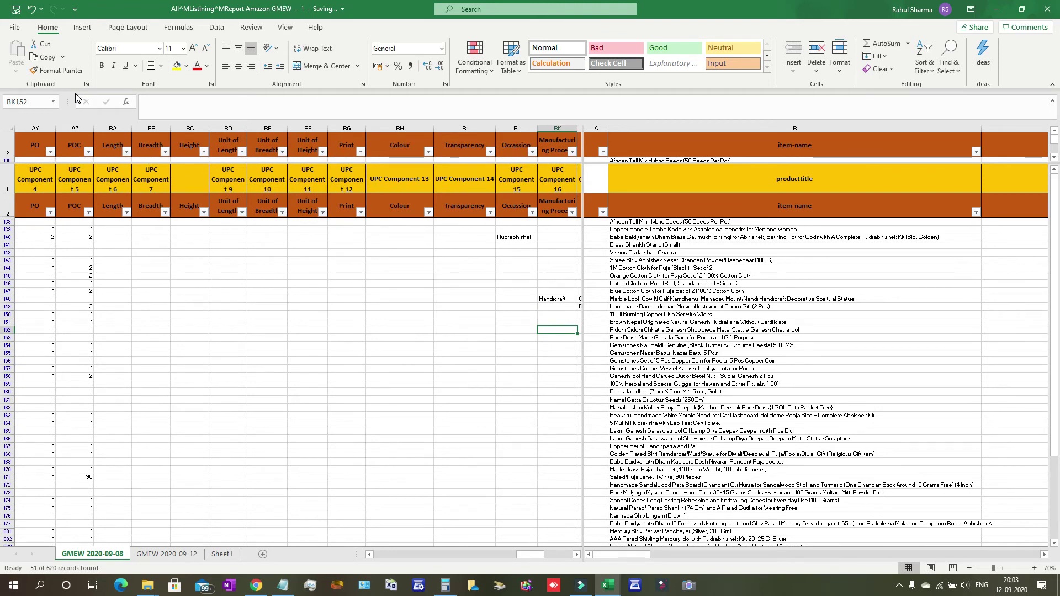
pyautogui.press('Right')
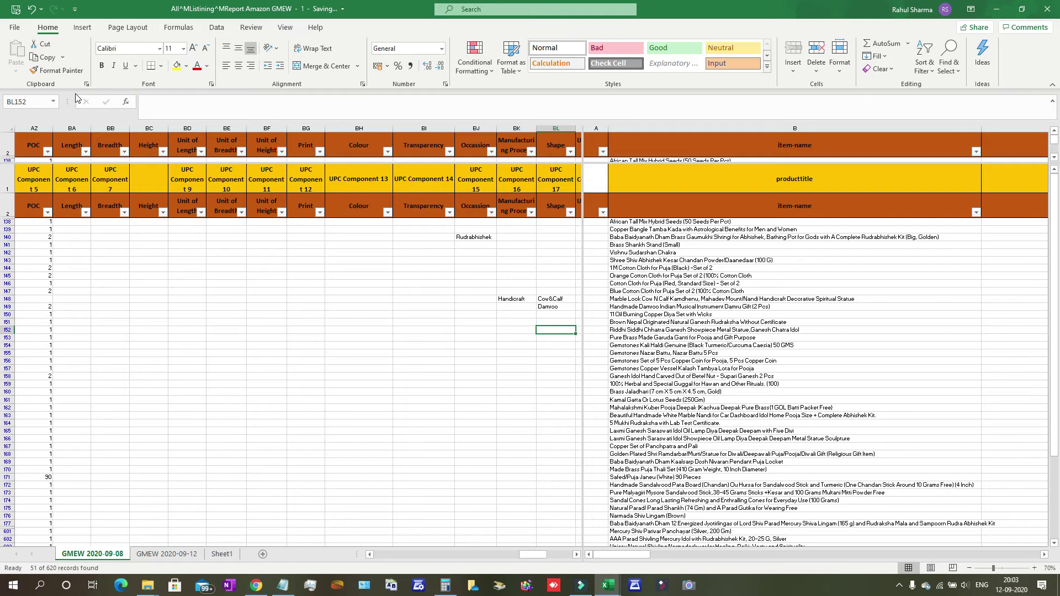
pyautogui.write('Ganesh')
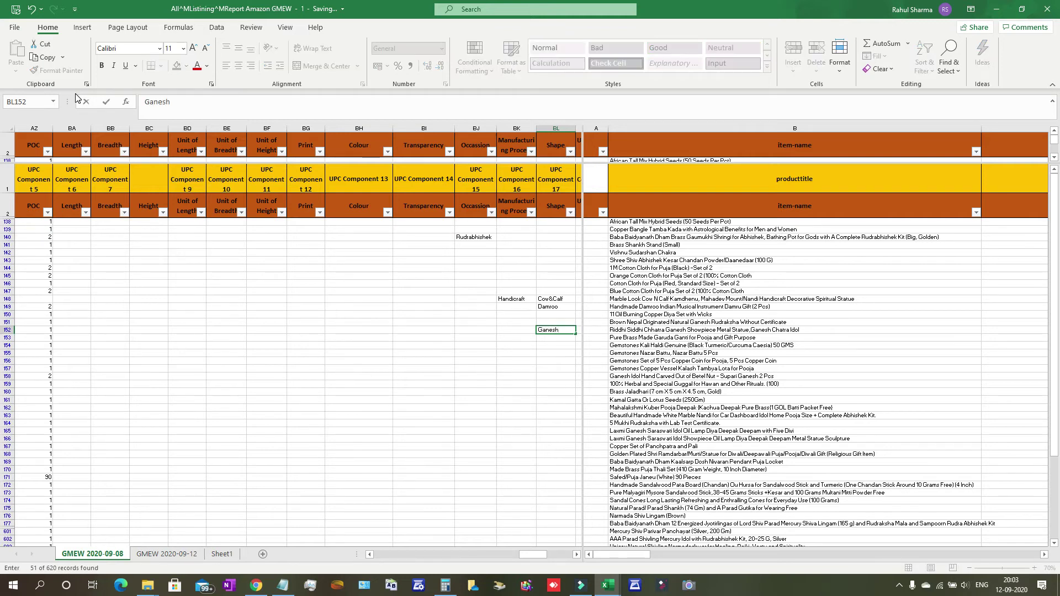
pyautogui.hotkey('ctrl', 'Return')
# Enter "RidhiSidhi" as the Occasion of the Ganesh idol in row 152.
pyautogui.press('Left')
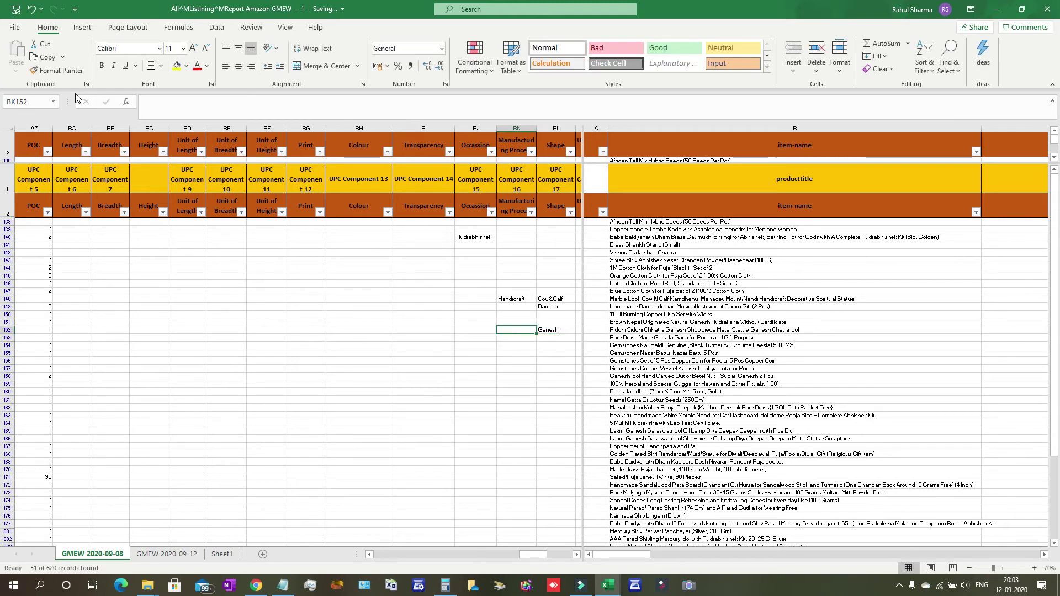
pyautogui.press('Left')
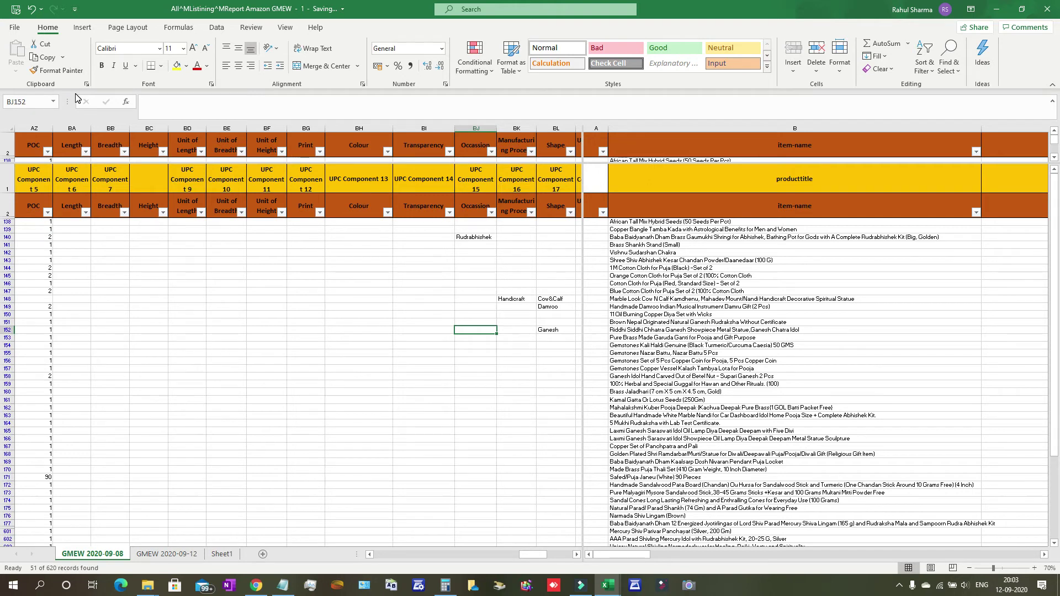
pyautogui.write('R')
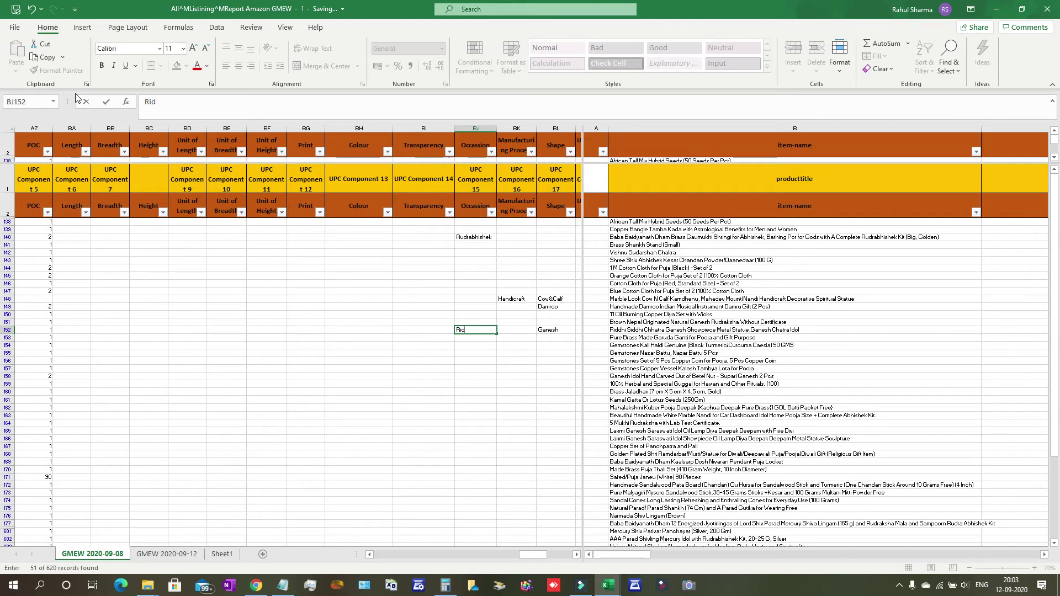
pyautogui.write('idhiSidhi')
pyautogui.press('Return')
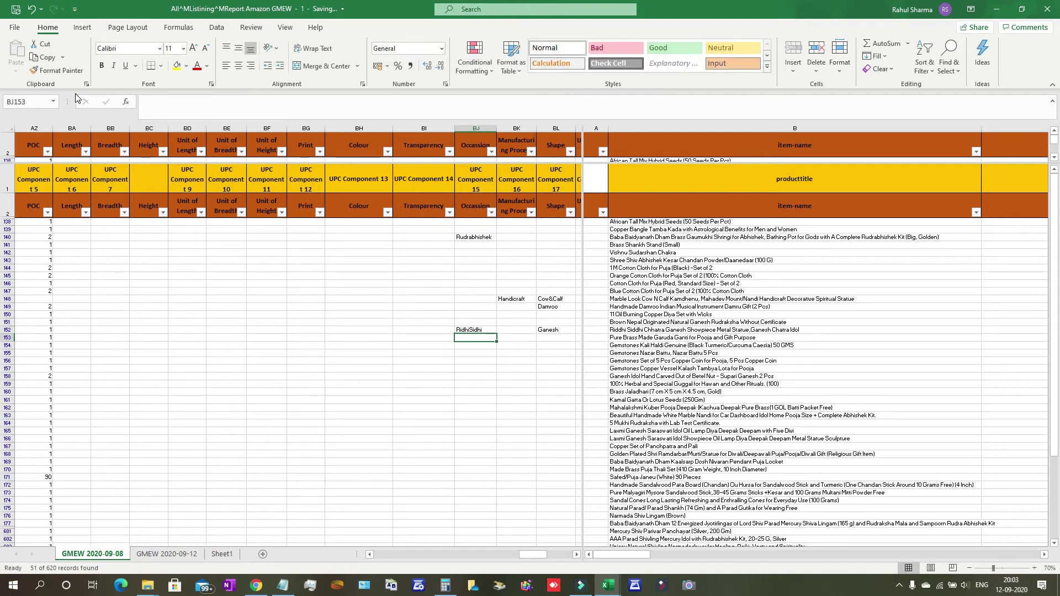
# Check the title of the brass Garuda bell in row 153 and change its Type to "Ghanti-Garuda".
pyautogui.press('Up')
pyautogui.press('Left')
pyautogui.press('Left')
pyautogui.press('Left')
pyautogui.press('Left')
pyautogui.press('Left')
pyautogui.press('Left')
pyautogui.press('Left')
pyautogui.press('Left')
pyautogui.press('Left')
pyautogui.press('Left')
pyautogui.press('Left')
pyautogui.press('Left')
pyautogui.press('Left')
pyautogui.press('Left')
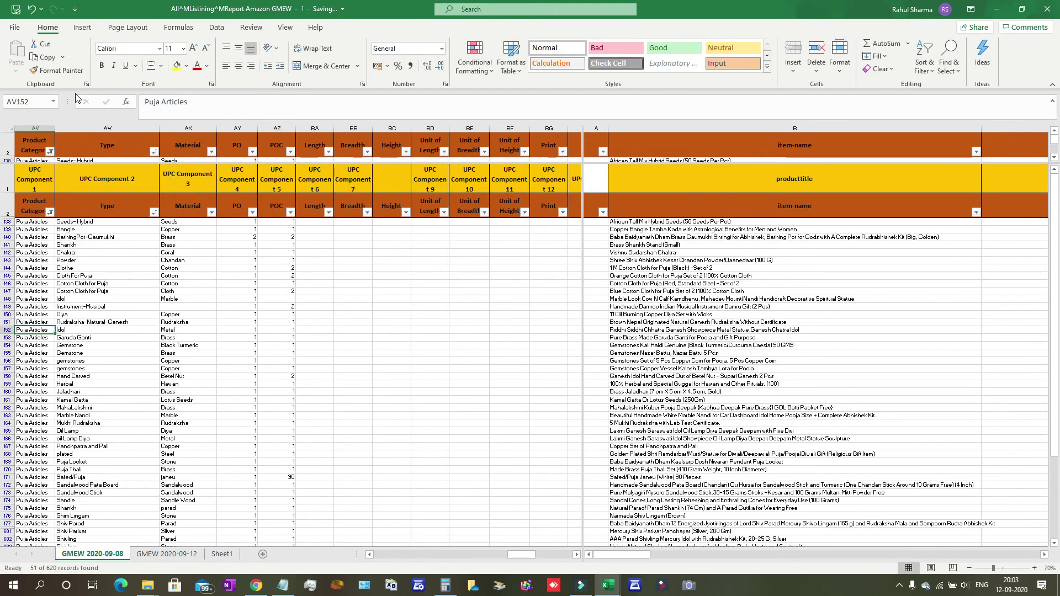
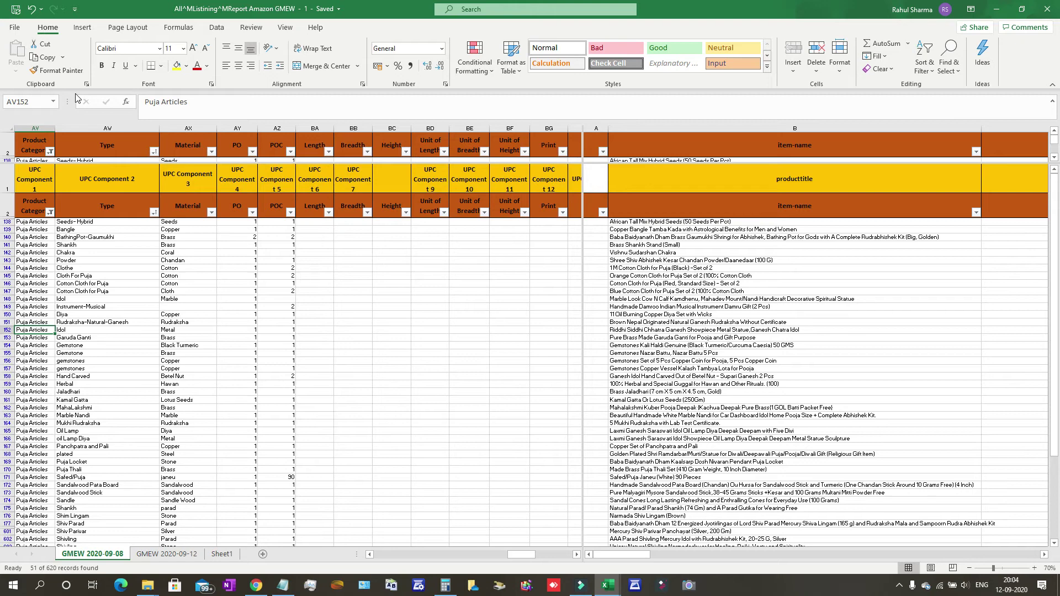
pyautogui.press('Right')
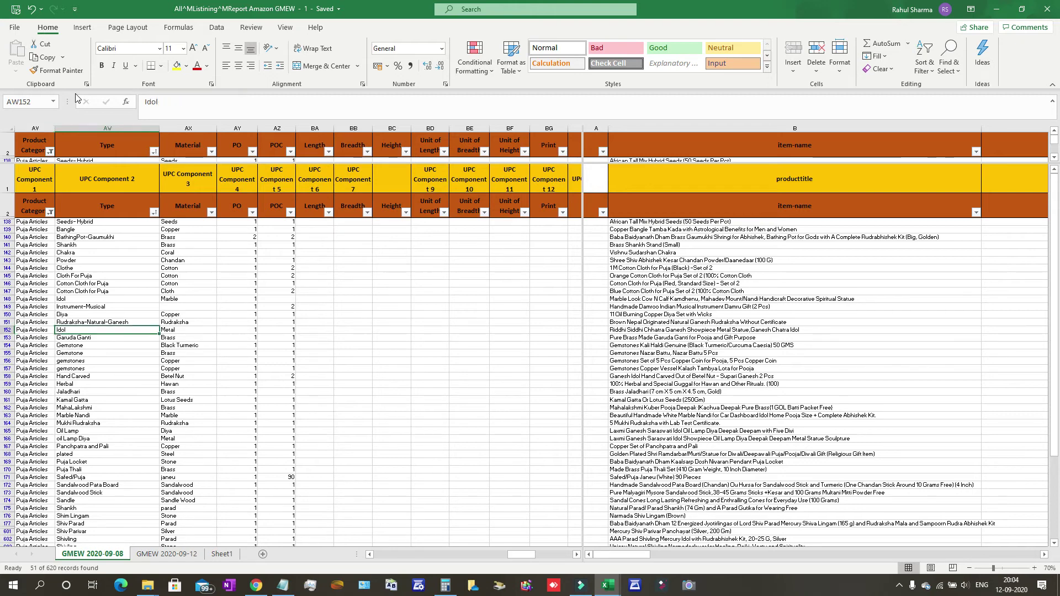
pyautogui.press('Down')
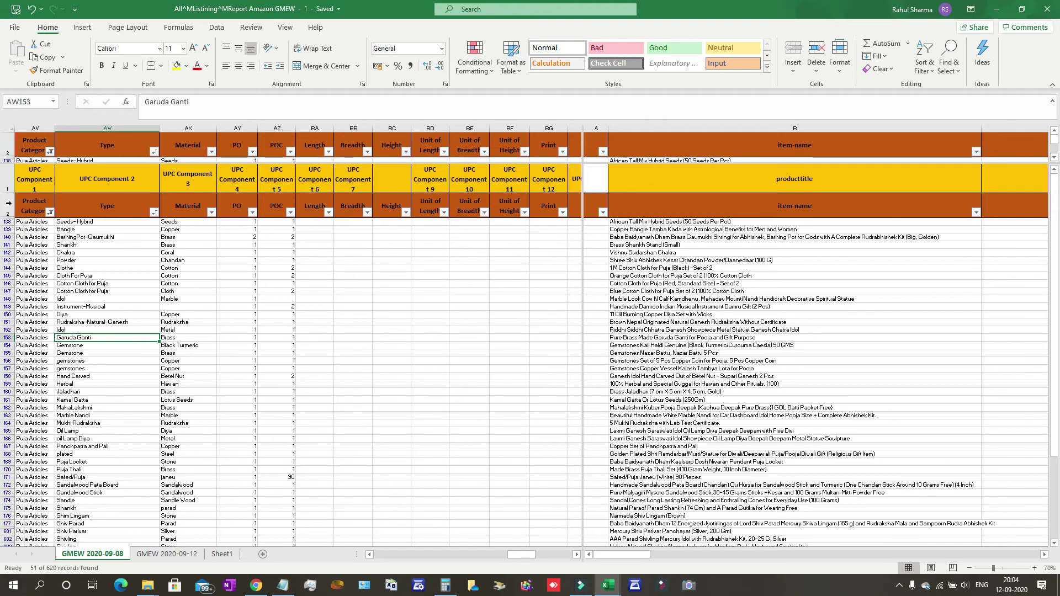
pyautogui.click(9, 337)
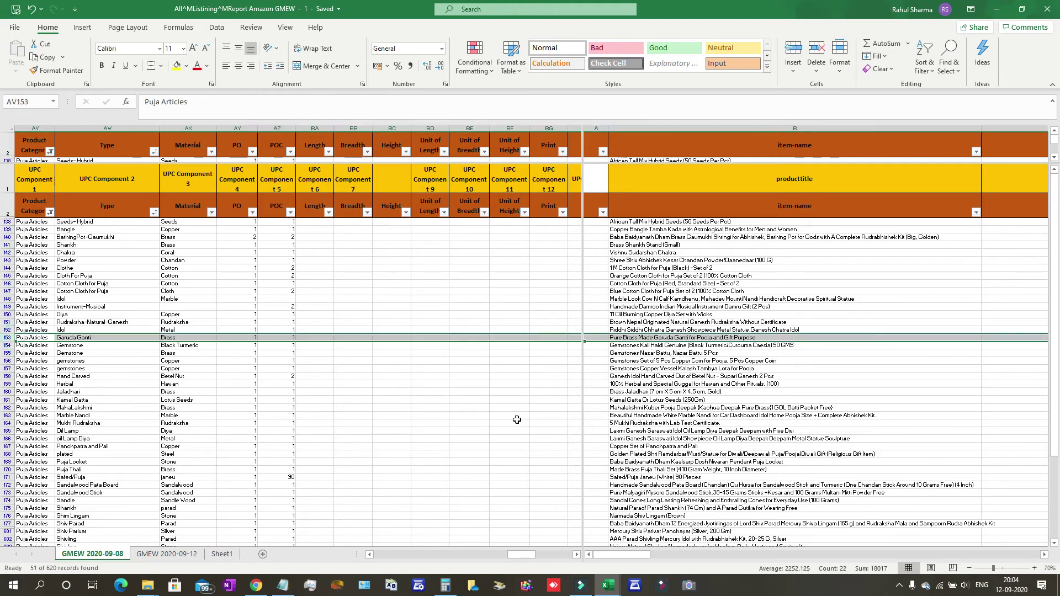
pyautogui.click(640, 338)
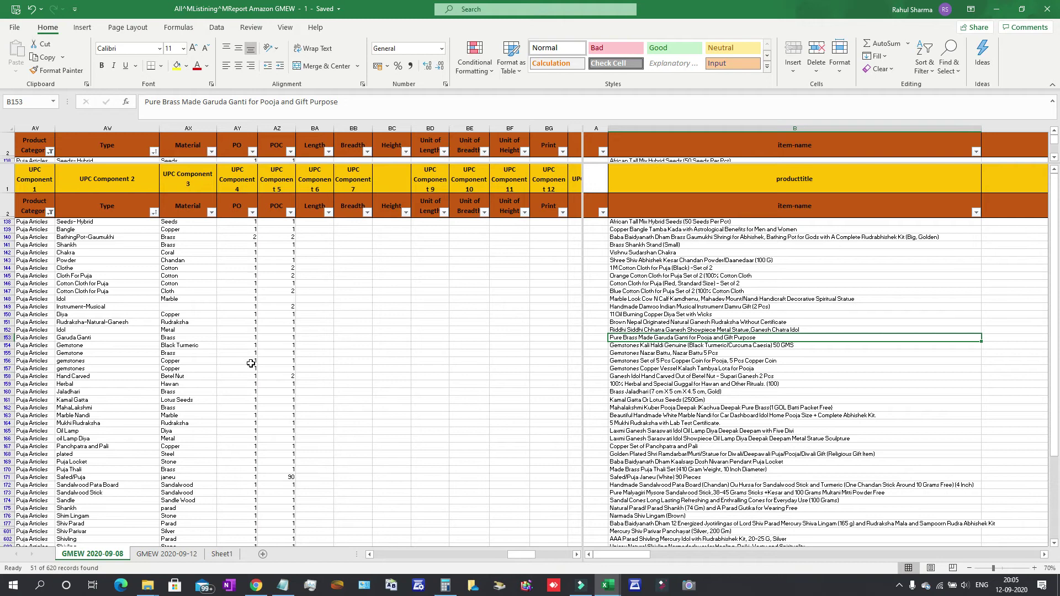
pyautogui.click(117, 338)
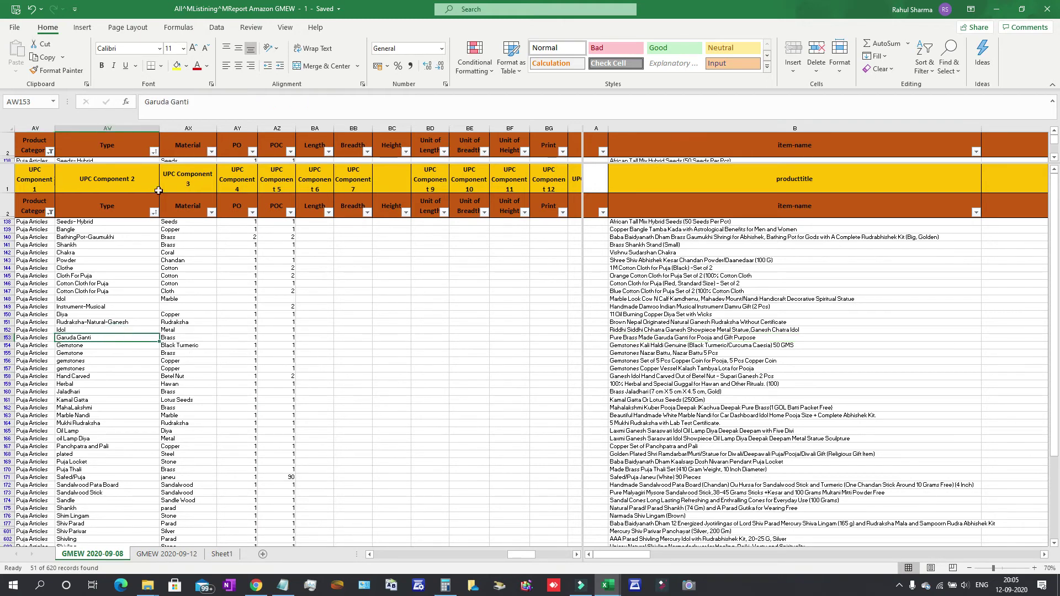
pyautogui.click(177, 103)
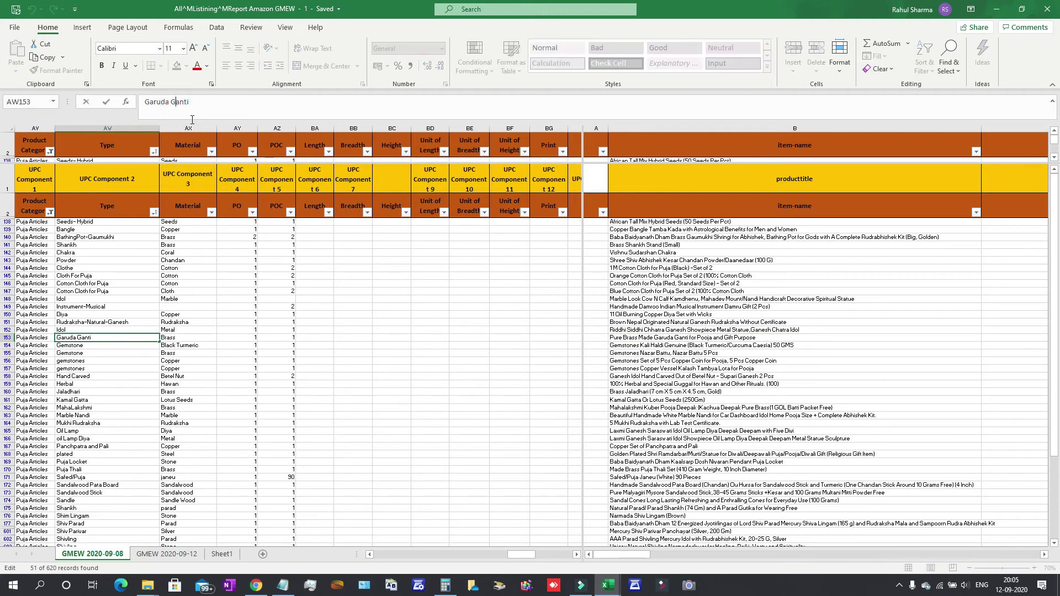
pyautogui.write('hanti-Garuda')
pyautogui.press('Left')
pyautogui.press('Left')
pyautogui.press('Left')
pyautogui.press('Left')
pyautogui.press('Left')
pyautogui.press('Left')
pyautogui.press('Left')
pyautogui.press('Left')
pyautogui.press('BackSpace')
pyautogui.press('BackSpace')
pyautogui.press('BackSpace')
pyautogui.press('BackSpace')
pyautogui.press('BackSpace')
pyautogui.press('BackSpace')
pyautogui.press('BackSpace')
pyautogui.hotkey('ctrl', 'Return')
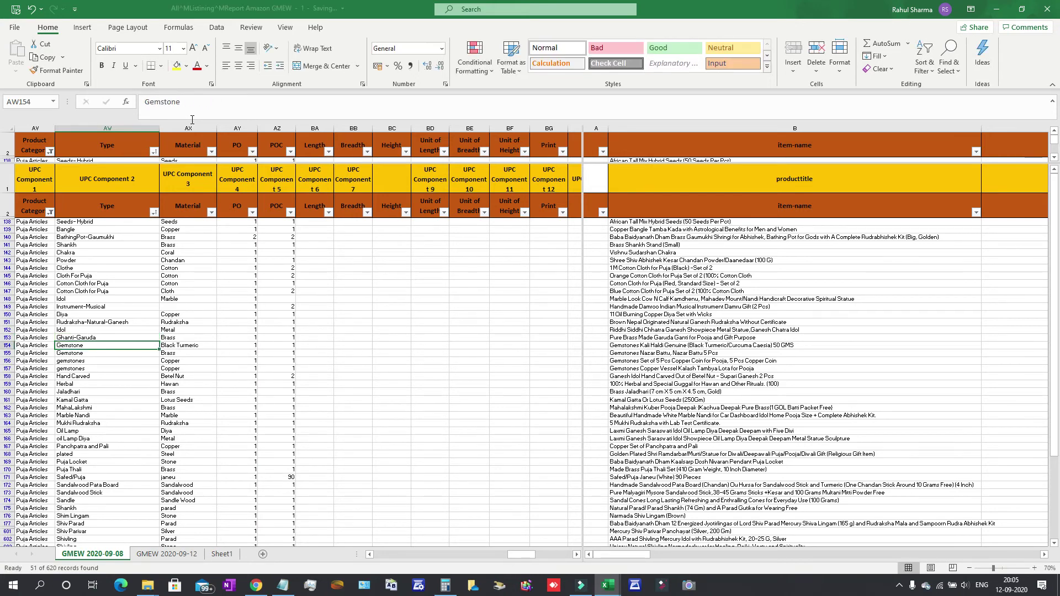
pyautogui.press('Right')
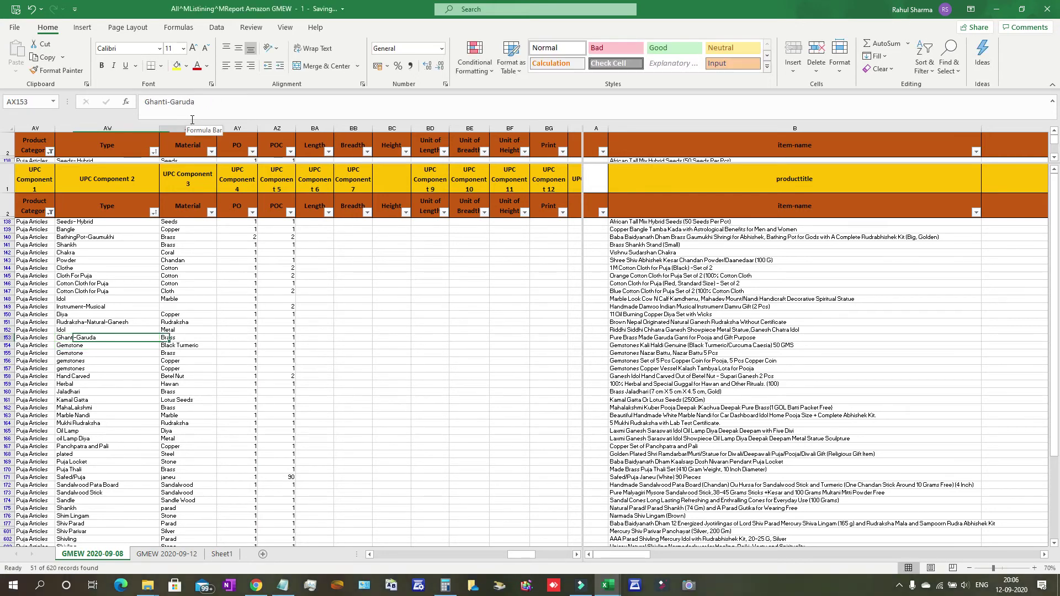
pyautogui.press('Left')
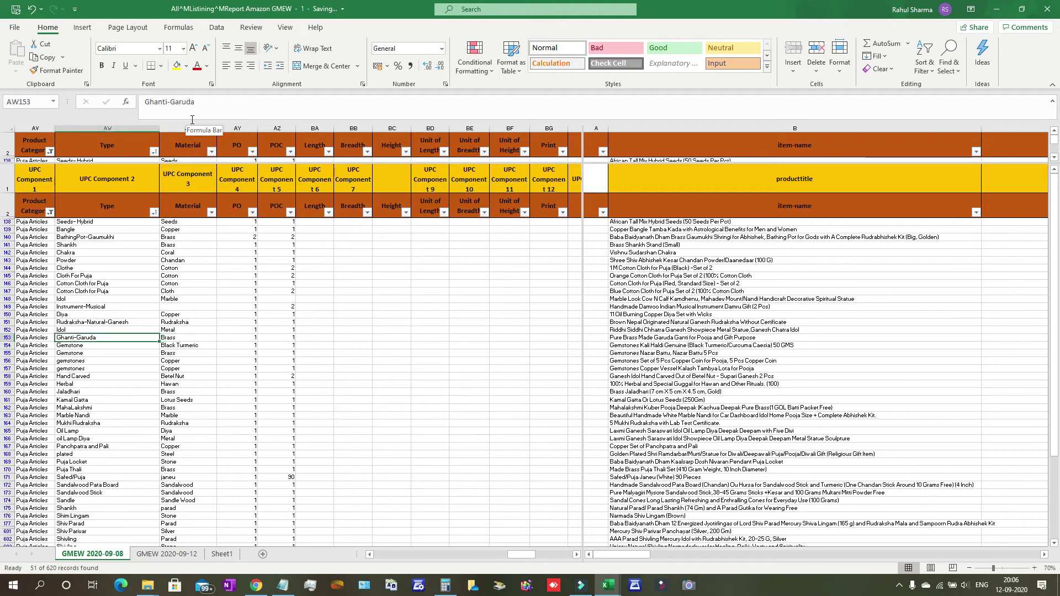
# Check the title of the black turmeric product in row 154 and replace its Type with "Kali Haldi".
pyautogui.press('Down')
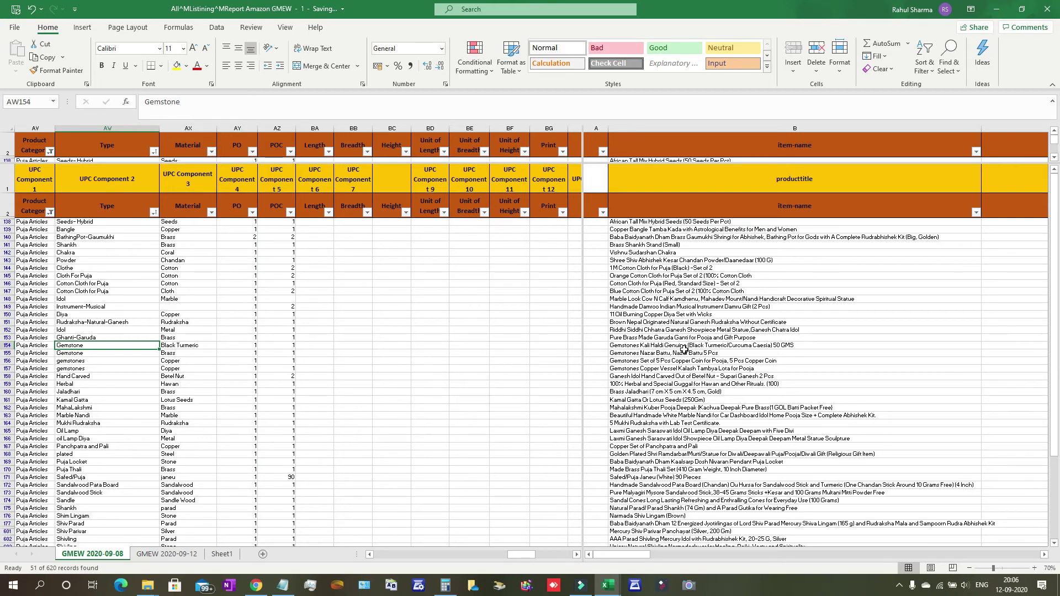
pyautogui.click(742, 347)
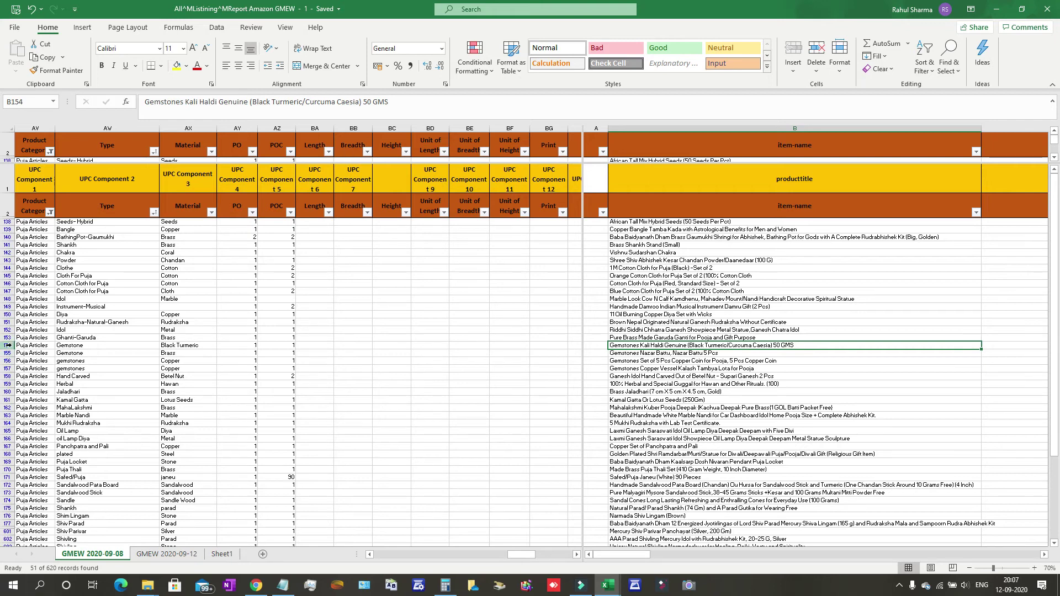
pyautogui.click(6, 346)
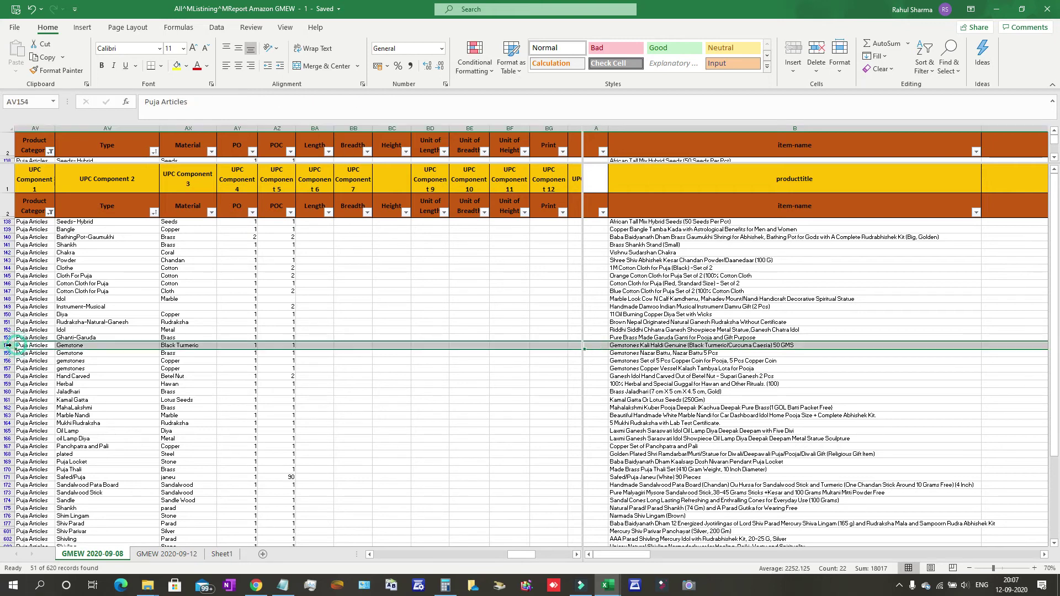
pyautogui.click(70, 345)
pyautogui.click(206, 104)
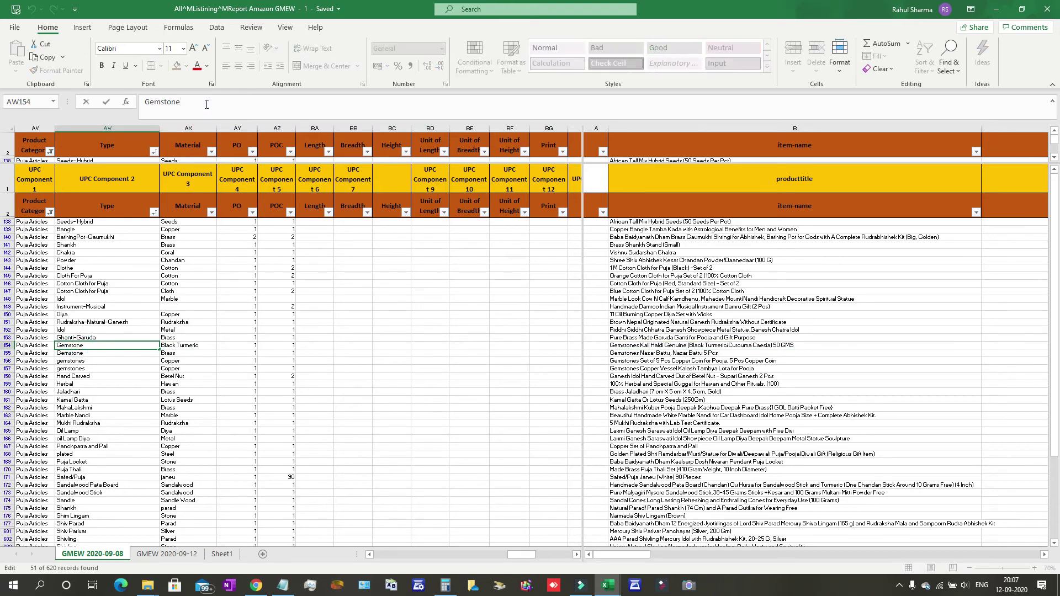
pyautogui.press('BackSpace')
pyautogui.press('BackSpace')
pyautogui.press('BackSpace')
pyautogui.press('BackSpace')
pyautogui.press('BackSpace')
pyautogui.press('BackSpace')
pyautogui.press('BackSpace')
pyautogui.press('BackSpace')
pyautogui.write('K')
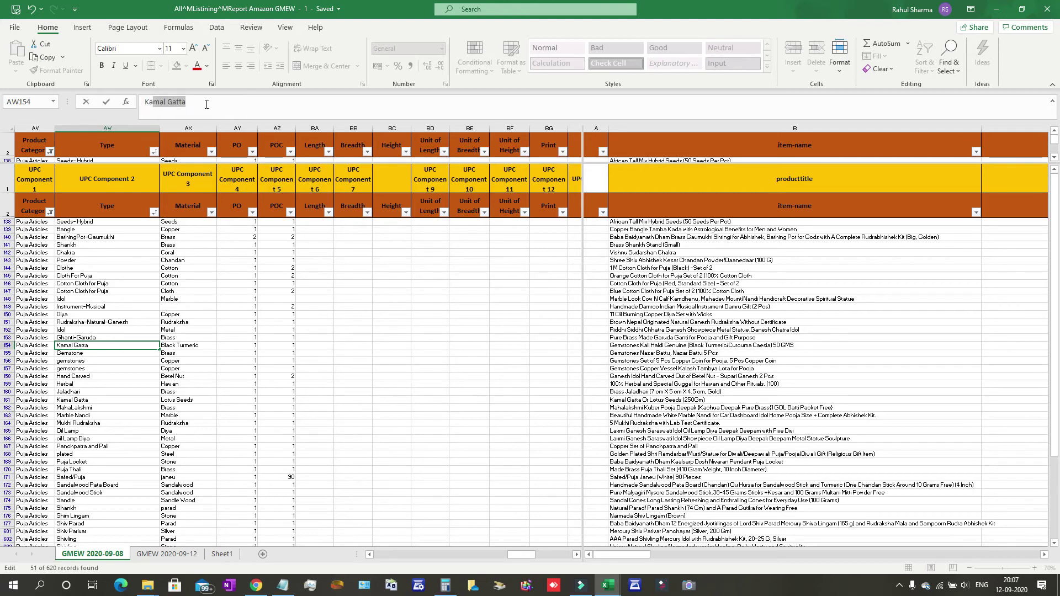
pyautogui.write('ali Haldi')
pyautogui.press('Tab')
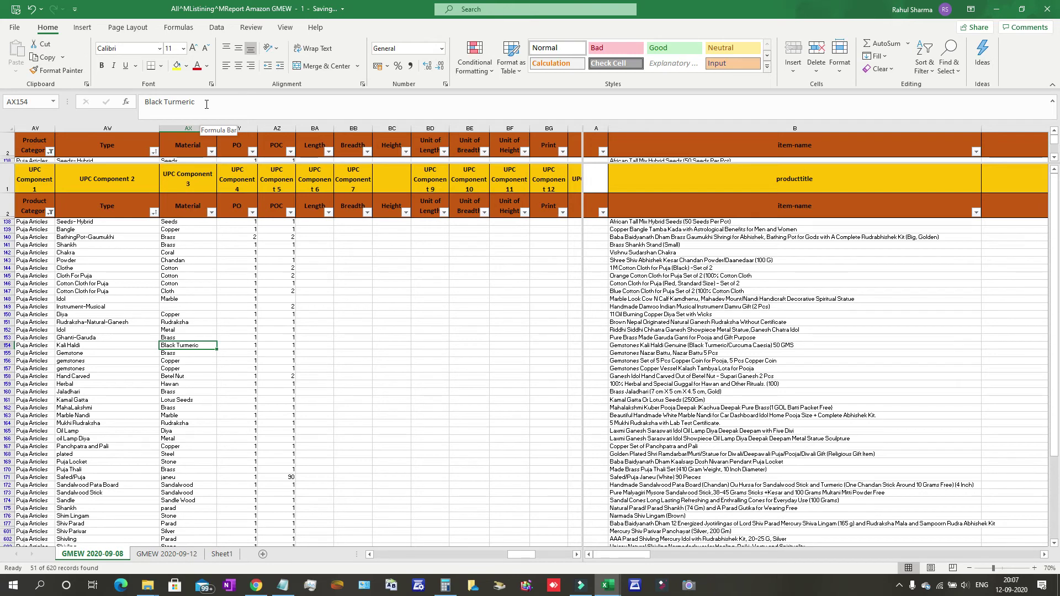
# Shorten the Material of the black turmeric product in row 154 to "Turmeric".
pyautogui.click(208, 104)
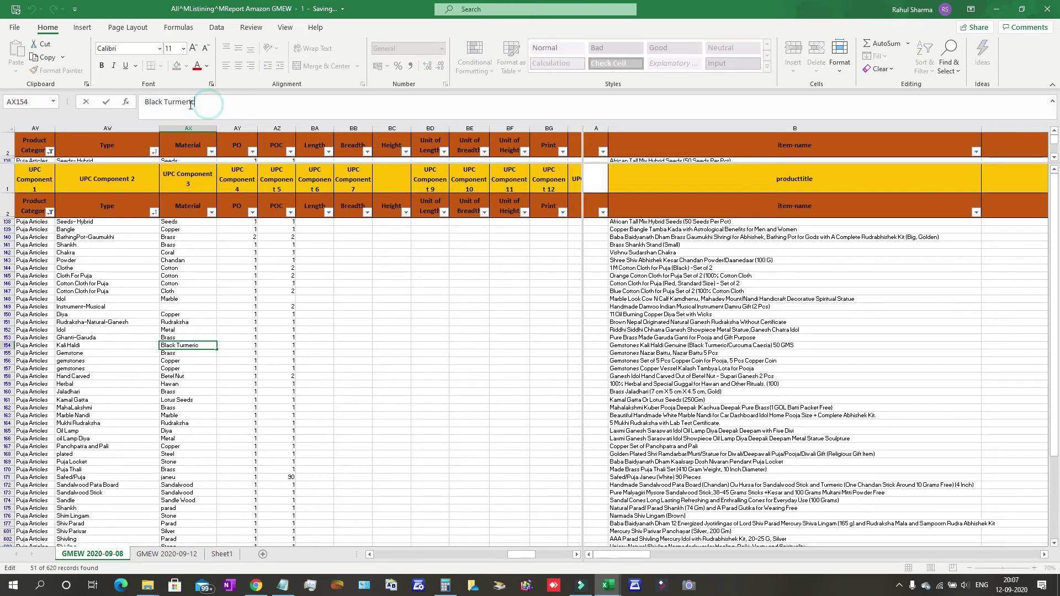
pyautogui.click(164, 98)
pyautogui.press('BackSpace')
pyautogui.press('BackSpace')
pyautogui.press('BackSpace')
pyautogui.press('BackSpace')
pyautogui.press('BackSpace')
pyautogui.press('BackSpace')
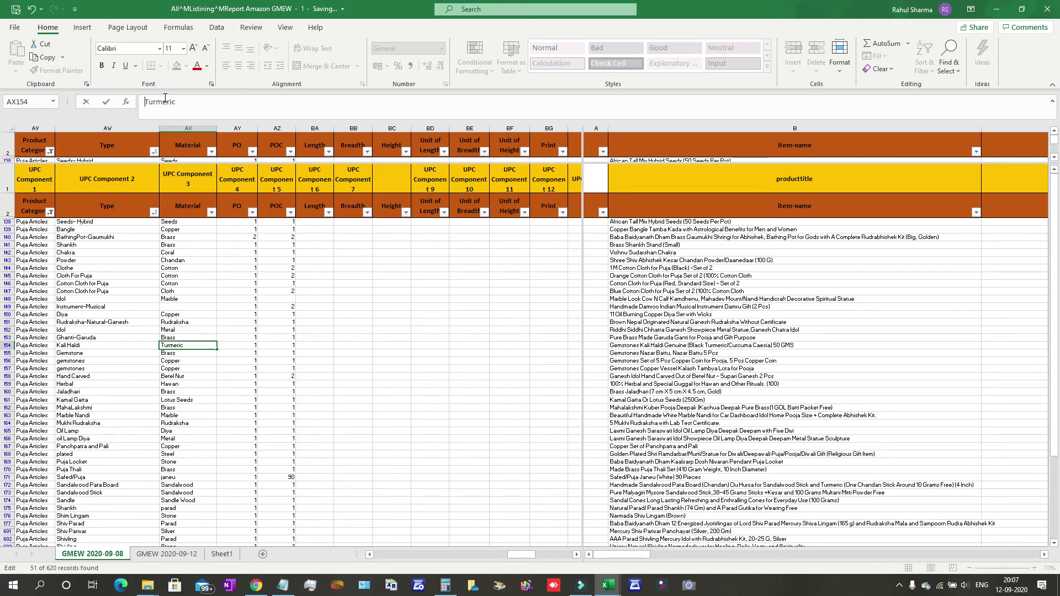
pyautogui.click(78, 347)
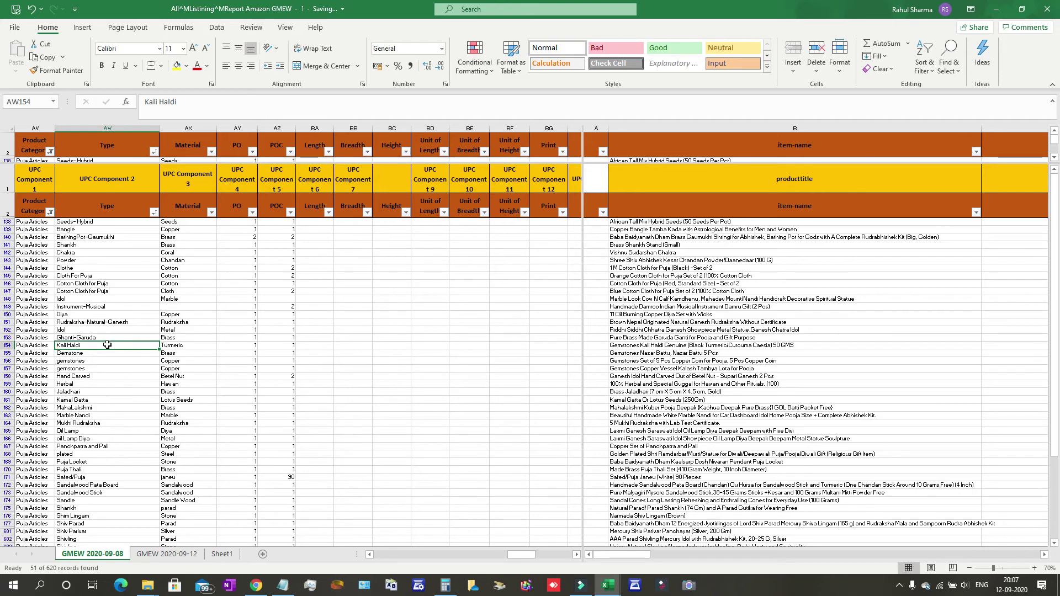
# Clear the Type in row 154 and fill it with "Turmeric" from the neighbouring Material cell.
pyautogui.click(77, 347)
pyautogui.click(76, 347)
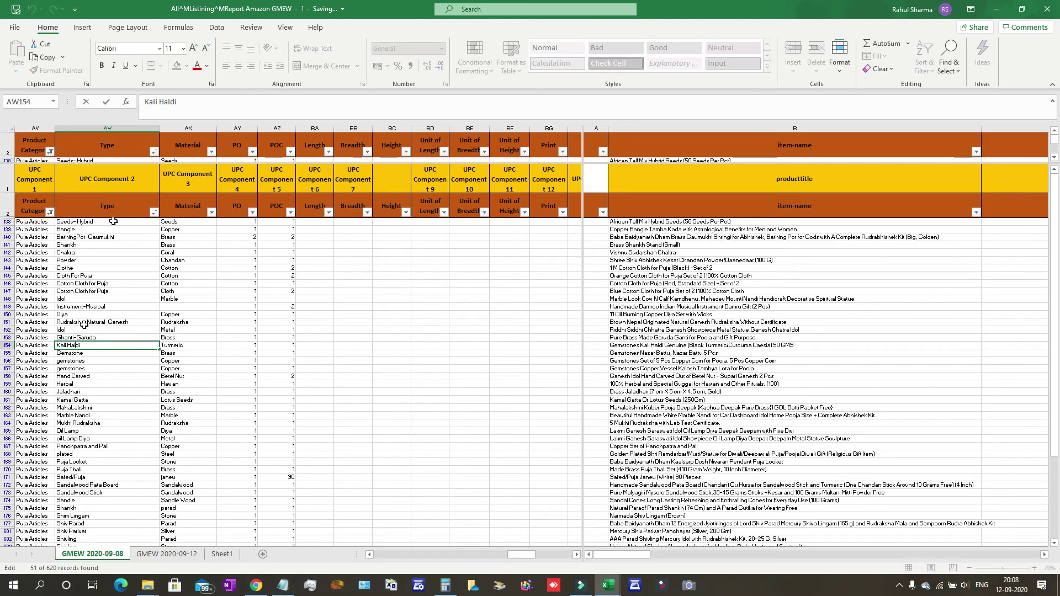
pyautogui.click(160, 101)
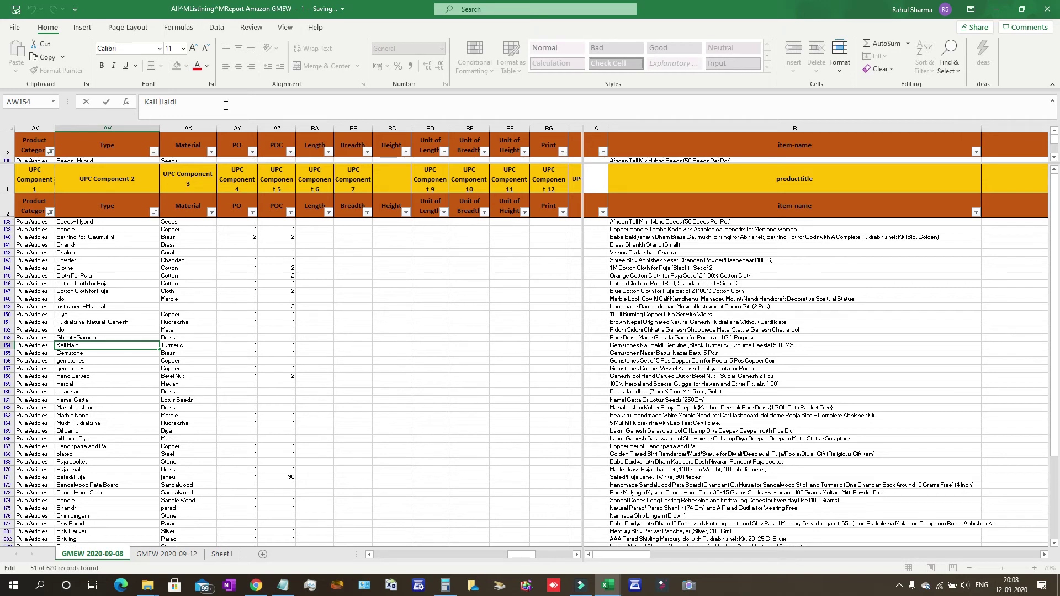
pyautogui.press('Delete')
pyautogui.click(133, 384)
pyautogui.click(93, 344)
pyautogui.press('Delete')
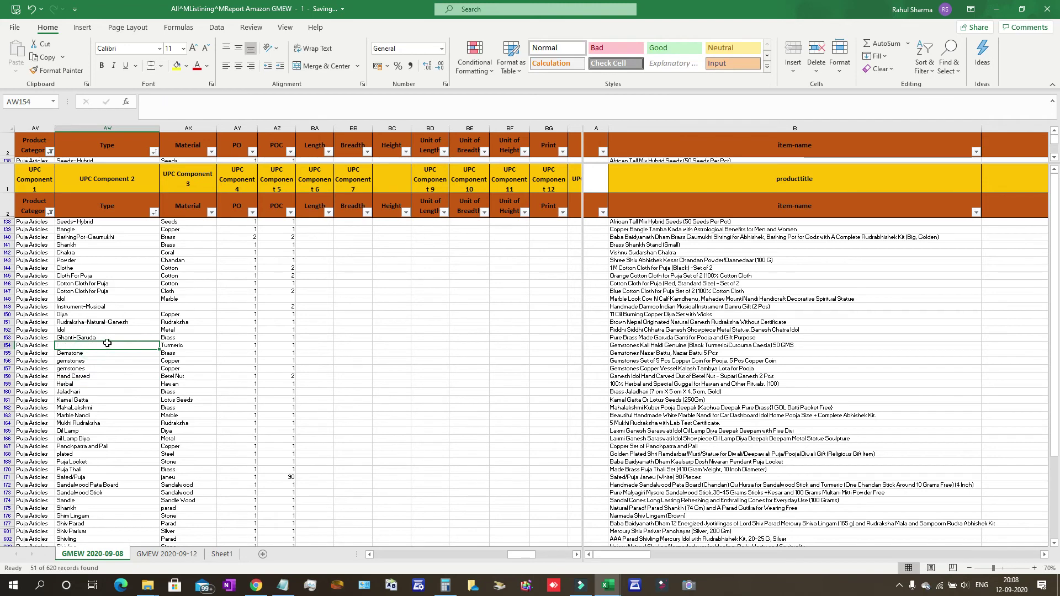
pyautogui.click(178, 348)
pyautogui.moveTo(216, 349); pyautogui.dragTo(96, 349)
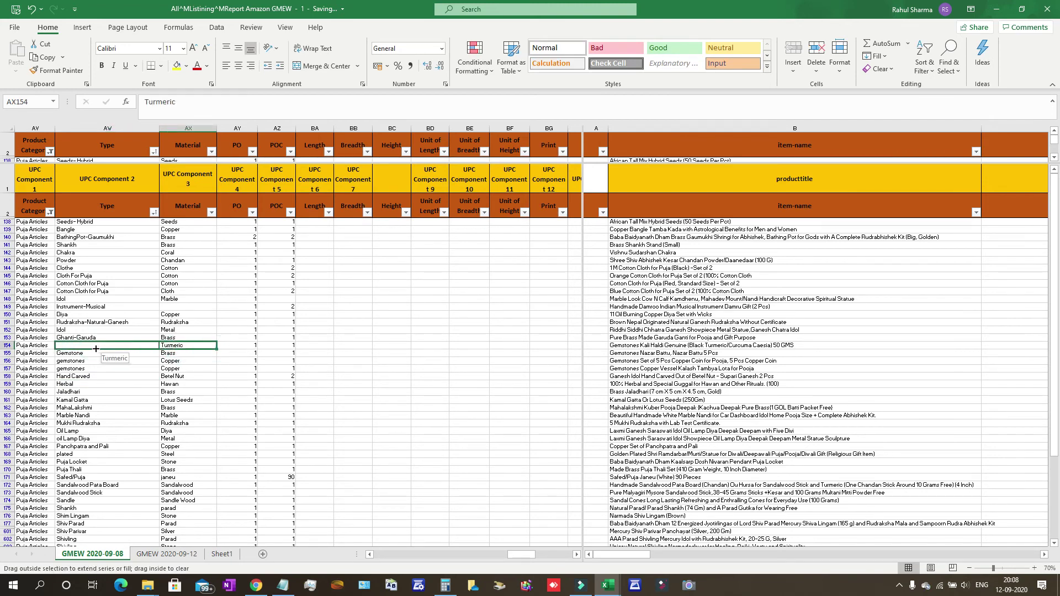
pyautogui.moveTo(95, 349); pyautogui.dragTo(96, 348)
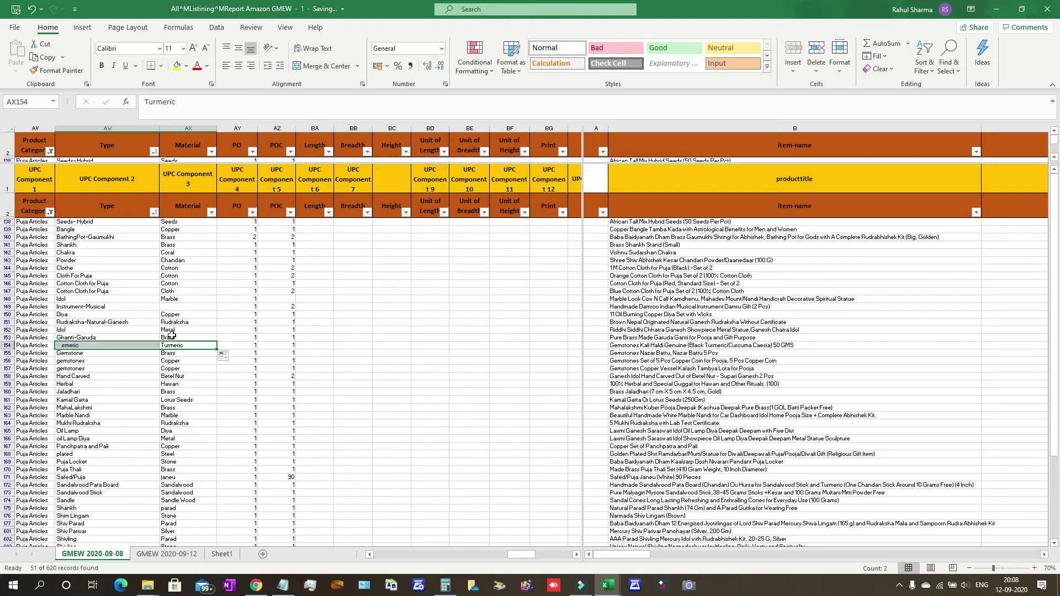
# Locate the seller-sku of the turmeric product in row 154 and copy ProductCode0101-ImageCode01.
pyautogui.click(577, 555)
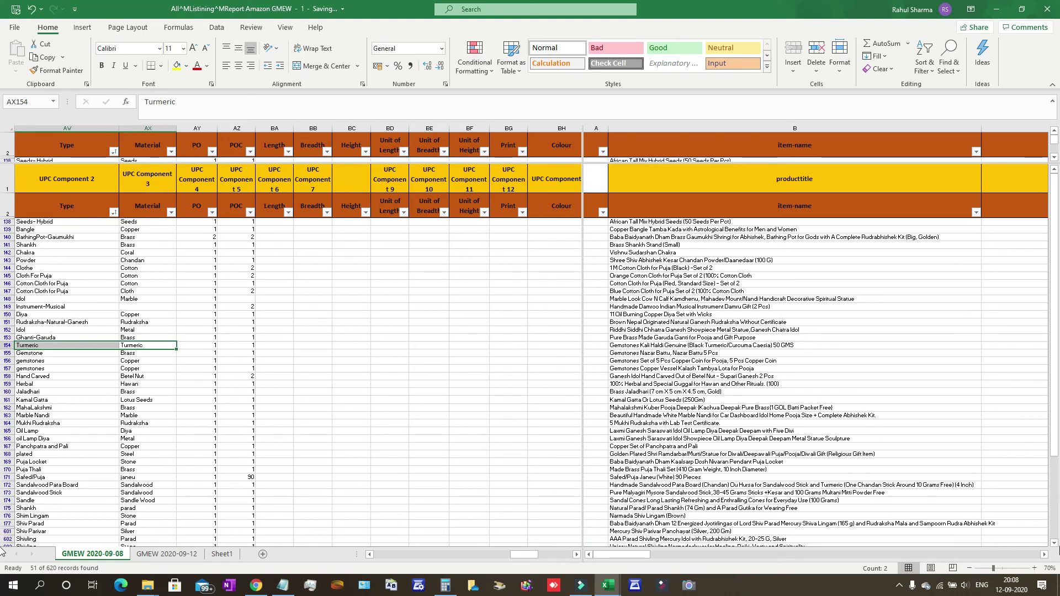
pyautogui.click(1045, 555)
pyautogui.click(1045, 555)
pyautogui.click(1046, 555)
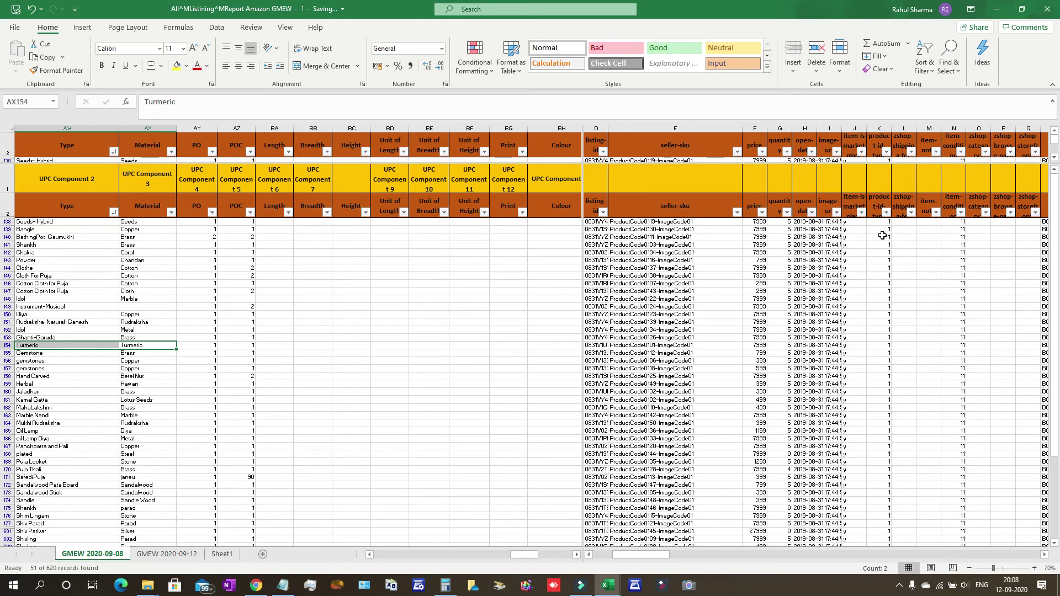
pyautogui.click(684, 222)
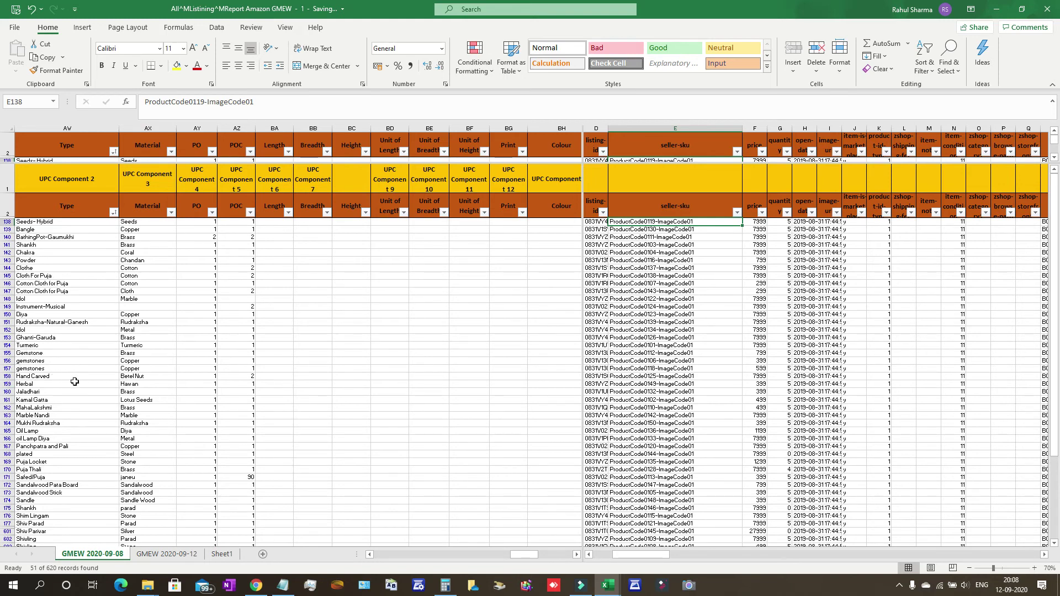
pyautogui.click(62, 343)
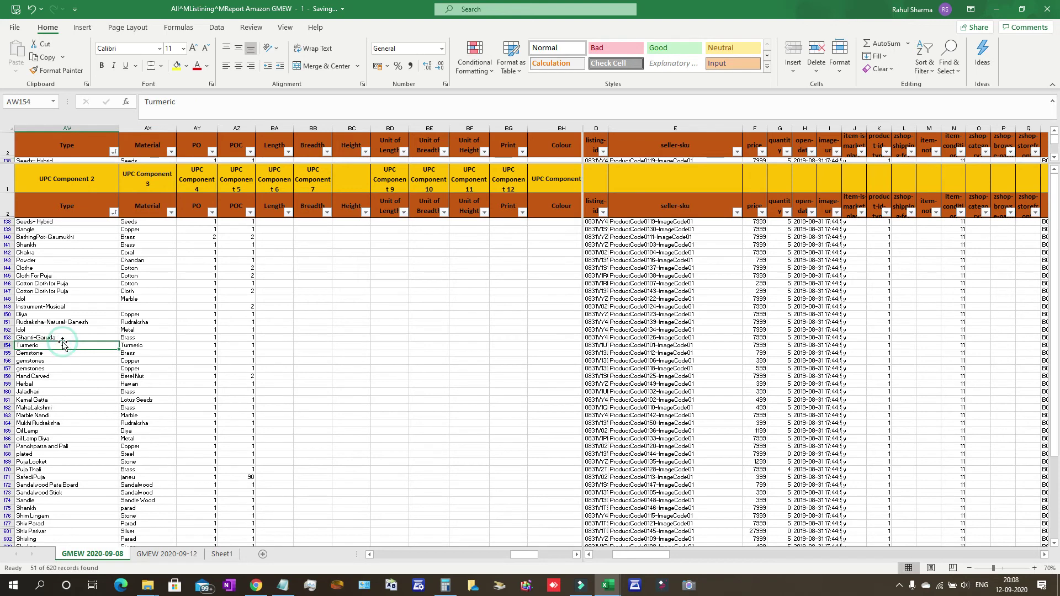
pyautogui.hotkey('shift', 'space')
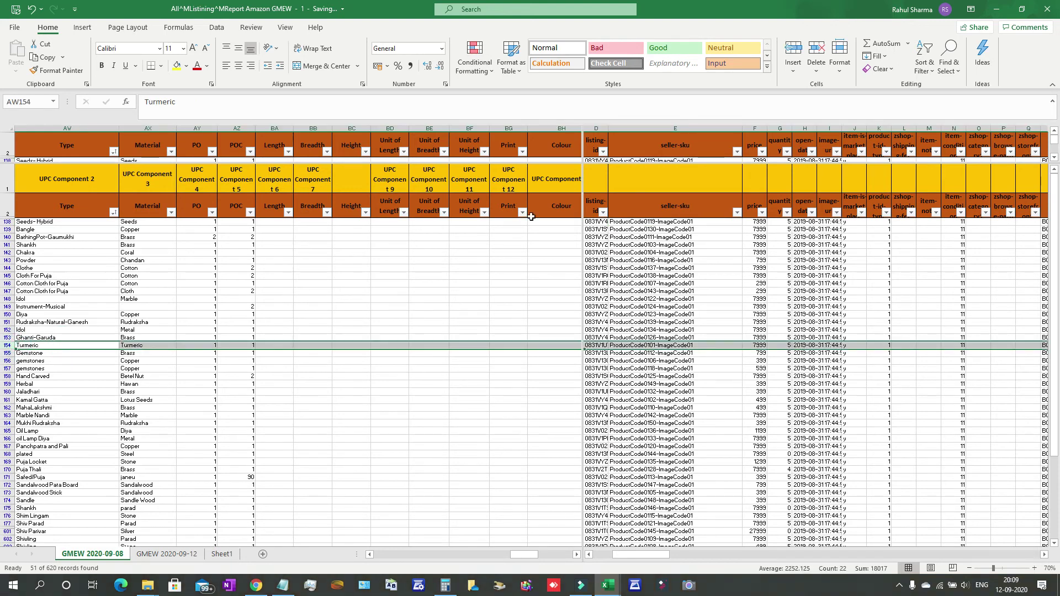
pyautogui.click(654, 347)
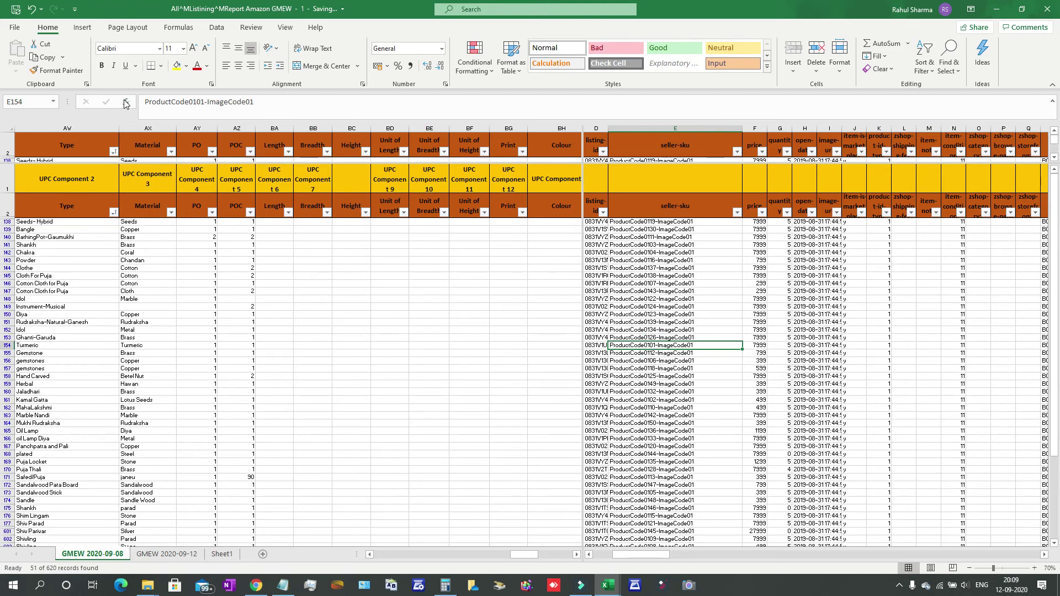
pyautogui.moveTo(142, 100); pyautogui.dragTo(271, 98)
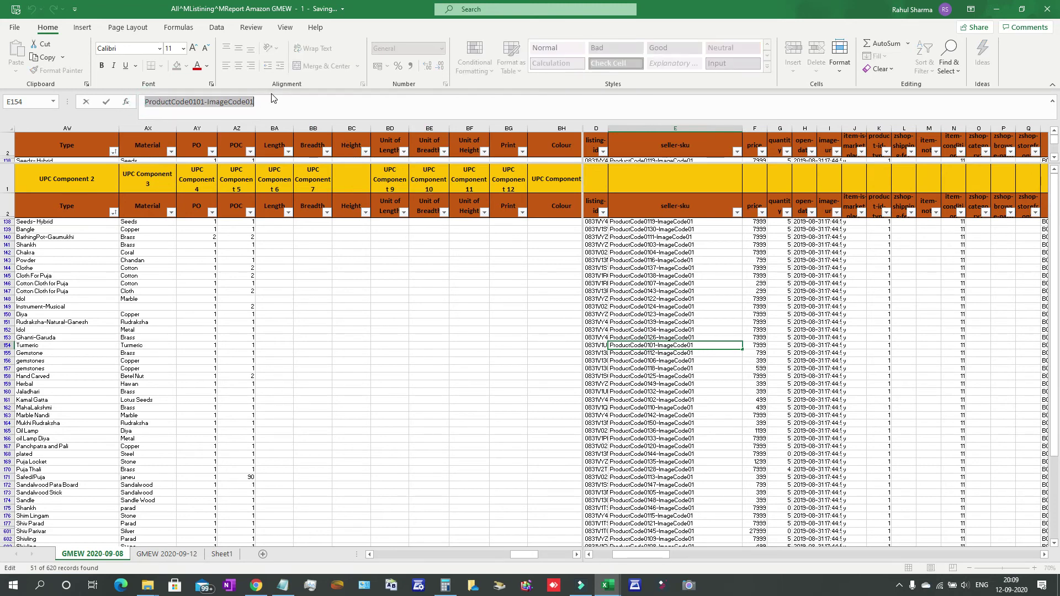
pyautogui.hotkey('ctrl', 'c')
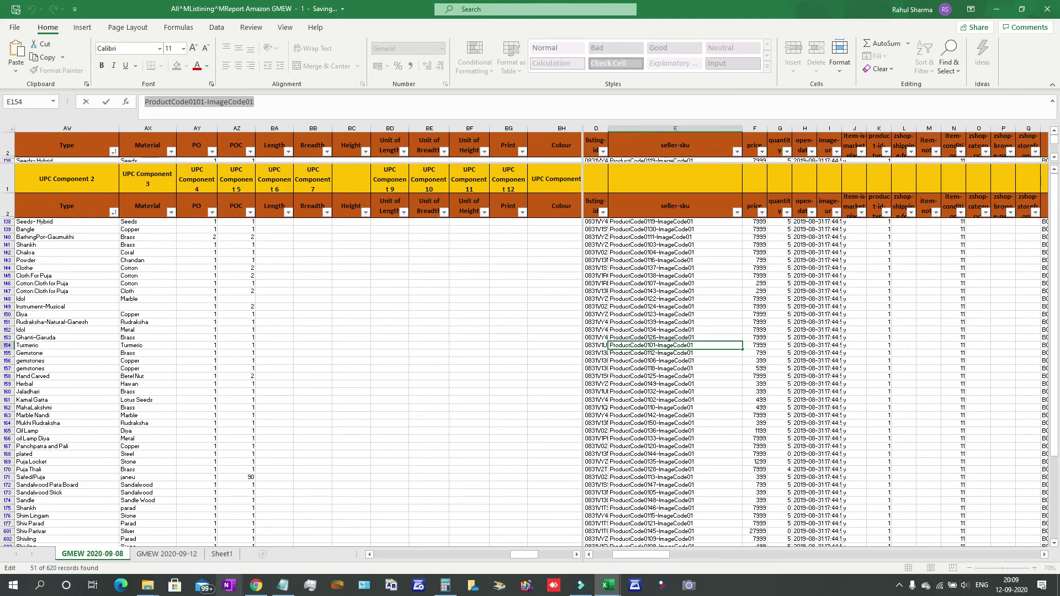
# Switch to Chrome and search the Seller Central Manage Inventory page for the copied SKU ProductCode0101-ImageCode01.
pyautogui.moveTo(259, 588)
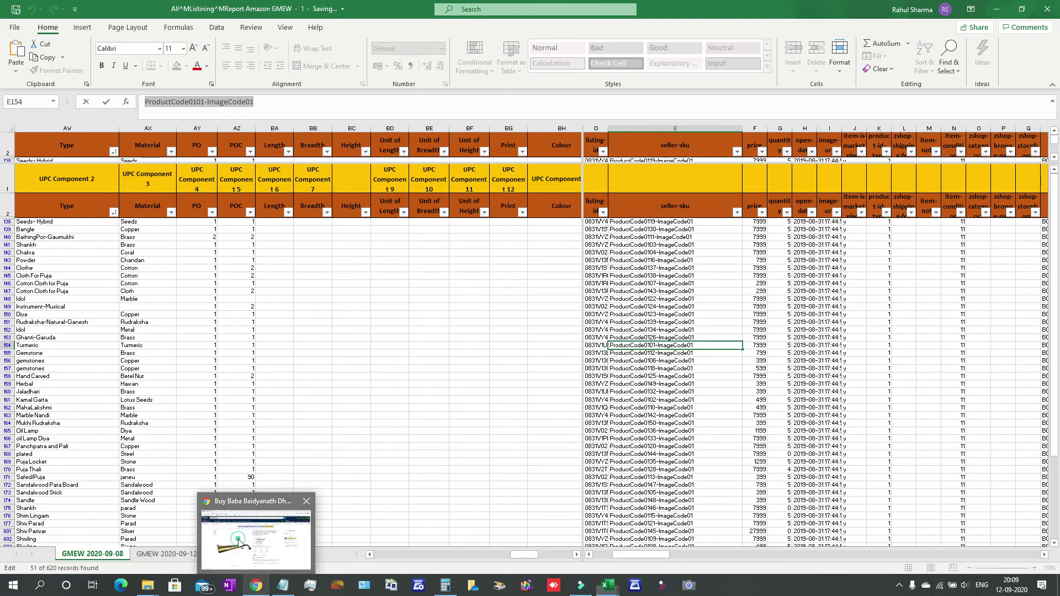
pyautogui.click(239, 538)
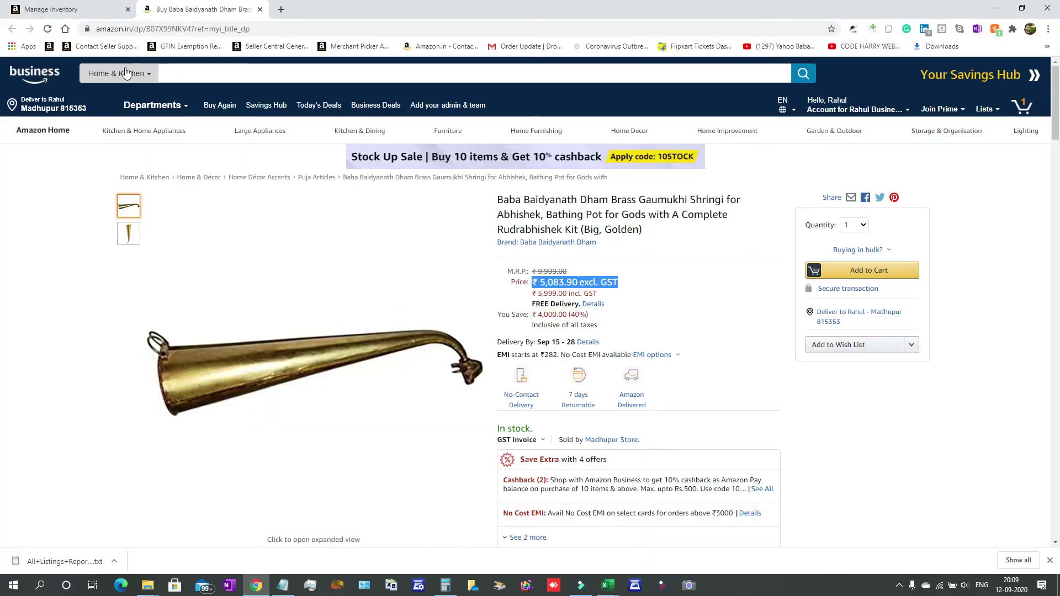
pyautogui.click(75, 10)
pyautogui.click(182, 9)
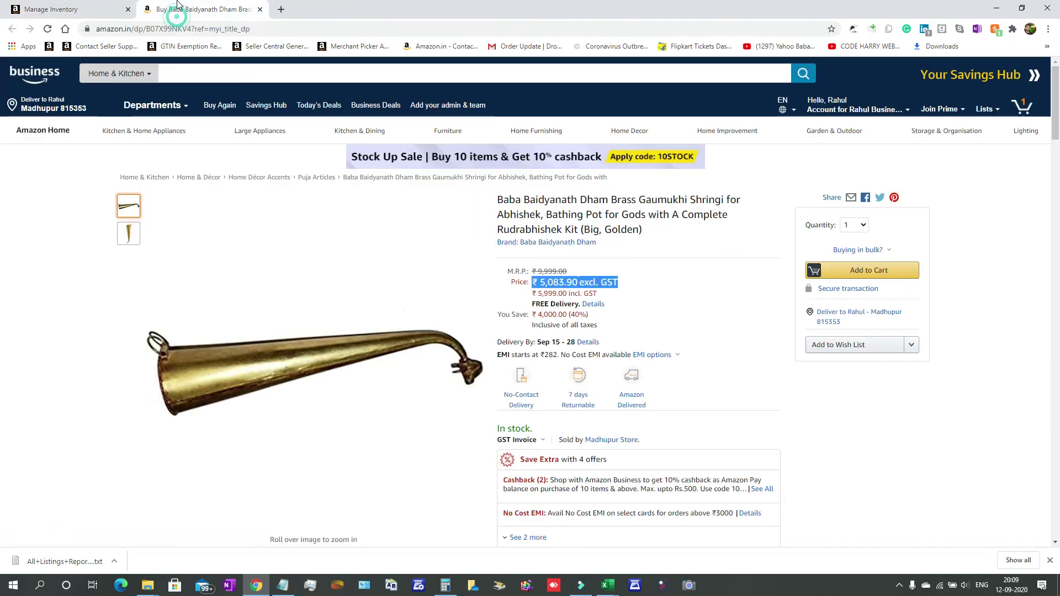
pyautogui.click(83, 7)
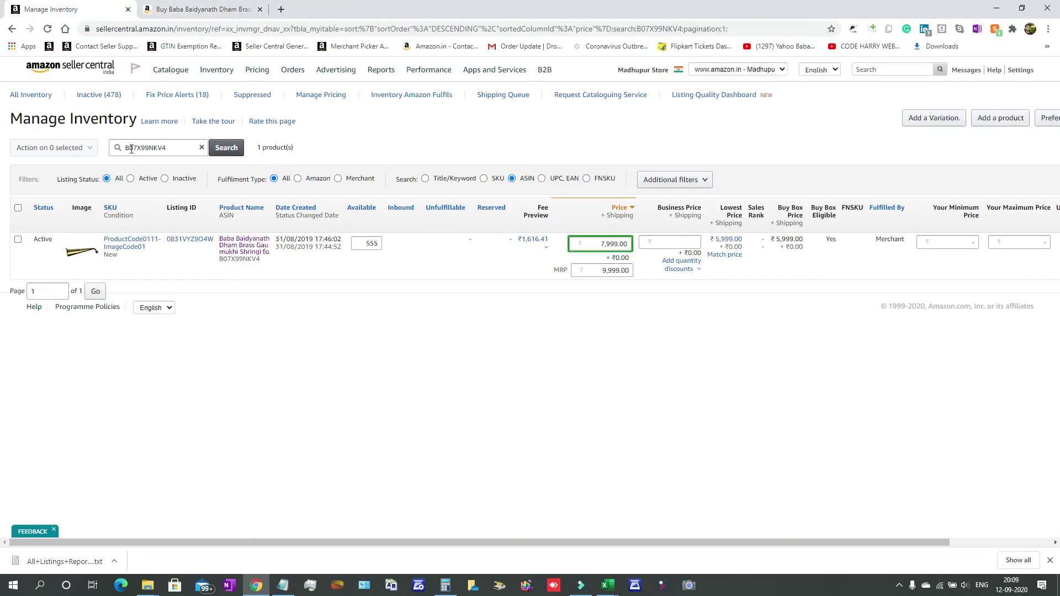
pyautogui.click(171, 148)
pyautogui.click(172, 148)
pyautogui.hotkey('ctrl', 'a')
pyautogui.press('BackSpace')
pyautogui.hotkey('ctrl', 'v')
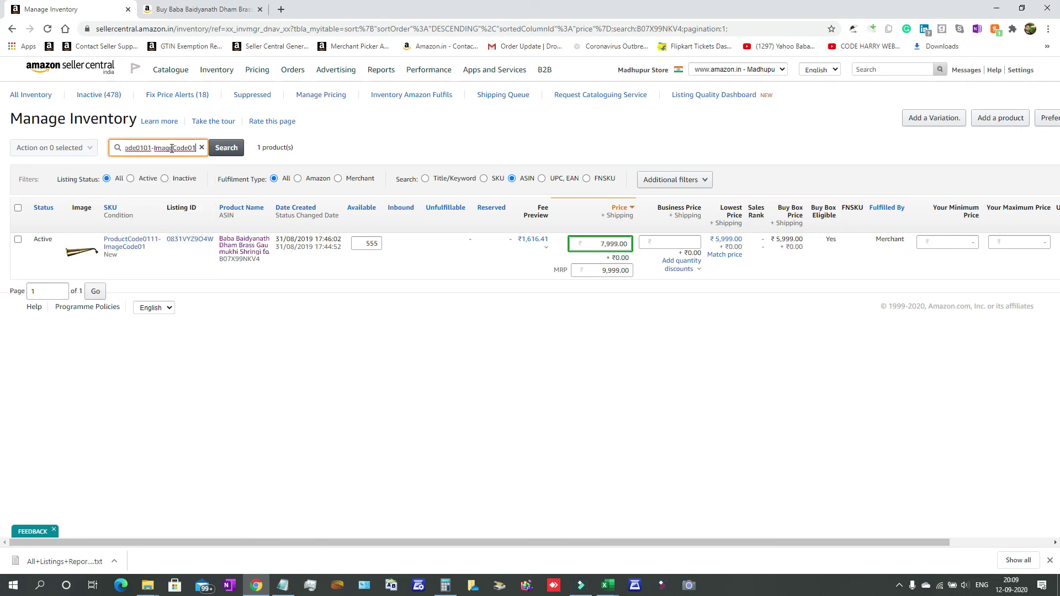
pyautogui.click(227, 148)
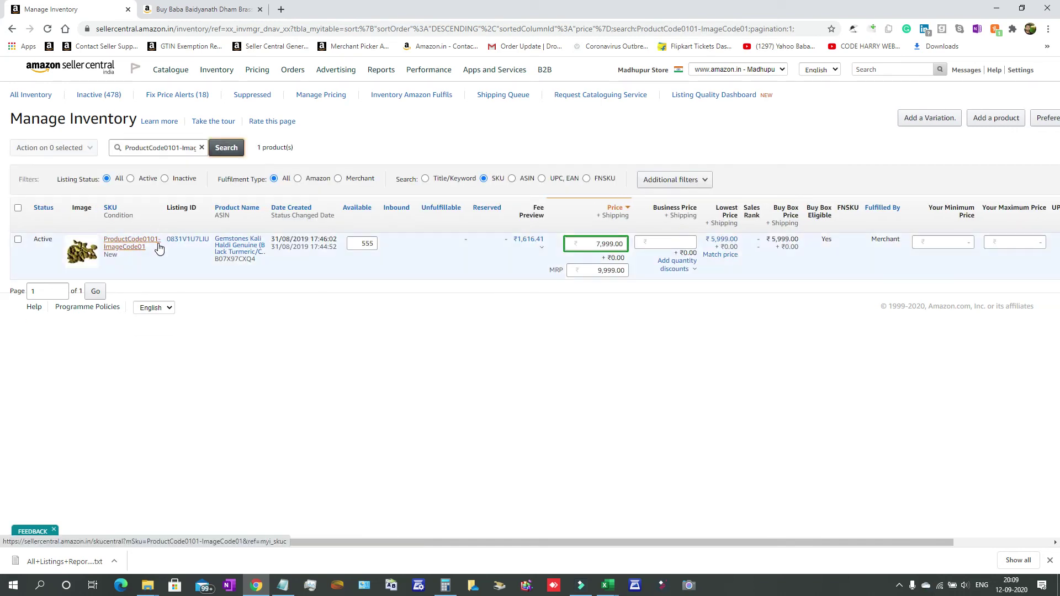
# Open the Kali Haldi product's Amazon page and examine its enlarged photo, title and description.
pyautogui.click(247, 247)
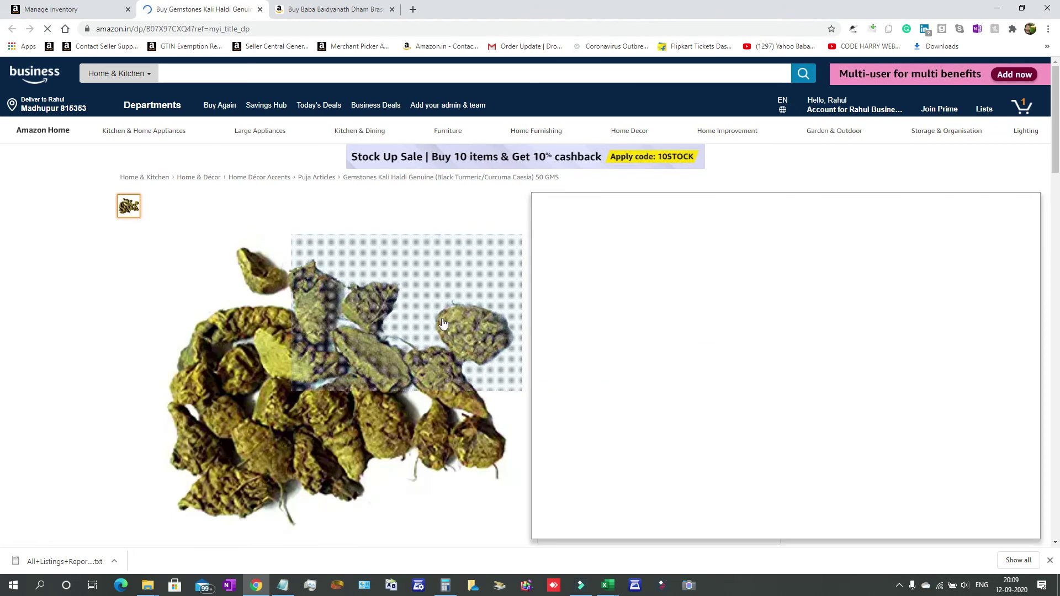
pyautogui.moveTo(407, 311)
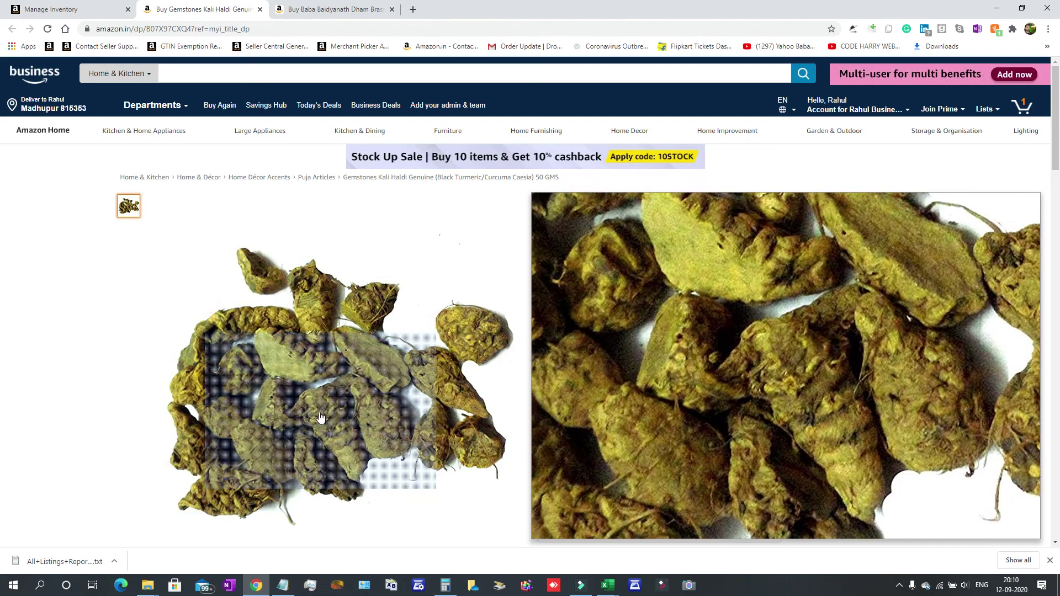
pyautogui.scroll(-1, 402, 367)
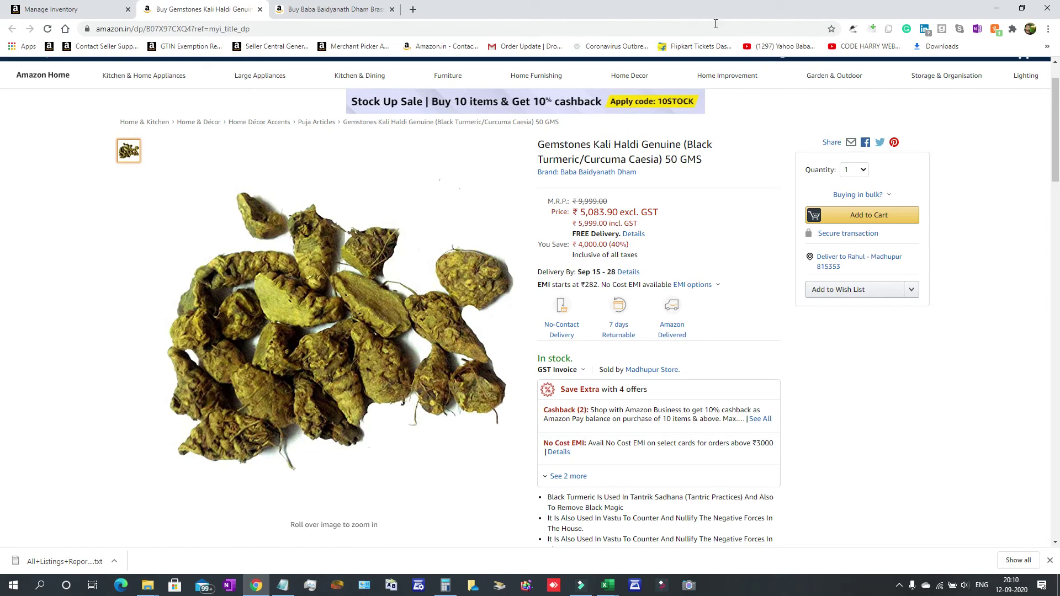
# Search Google for "kali haldi" in a new browser tab and browse the video results.
pyautogui.click(414, 9)
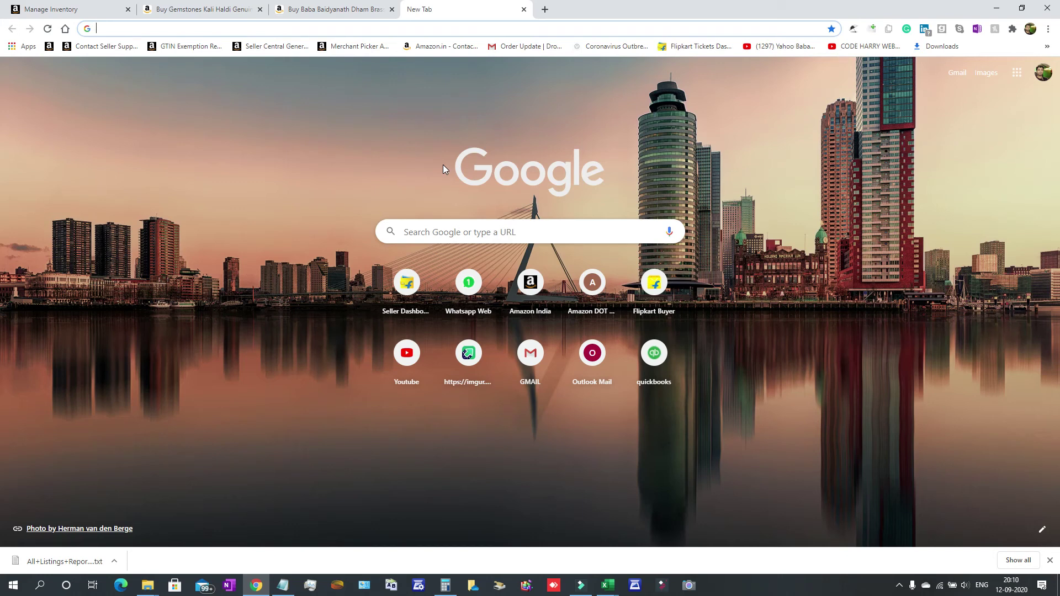
pyautogui.write('kali')
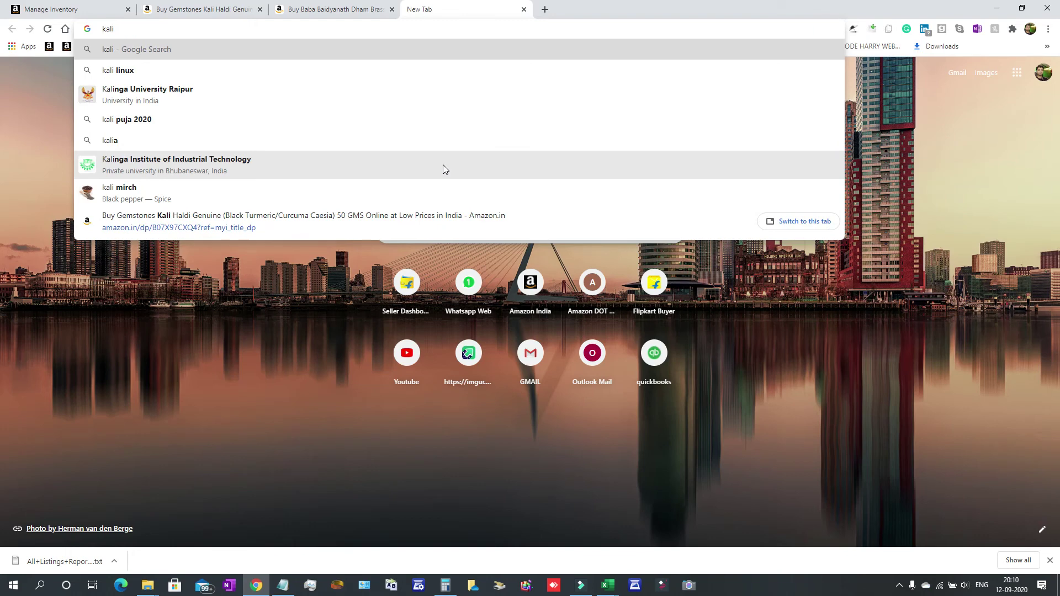
pyautogui.write(' haldi')
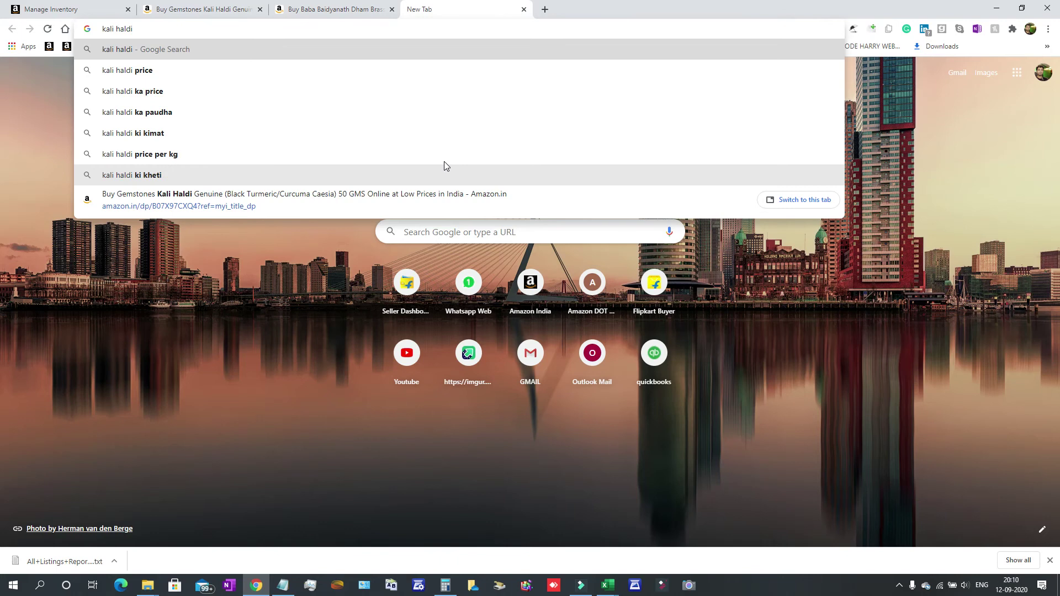
pyautogui.press('Return')
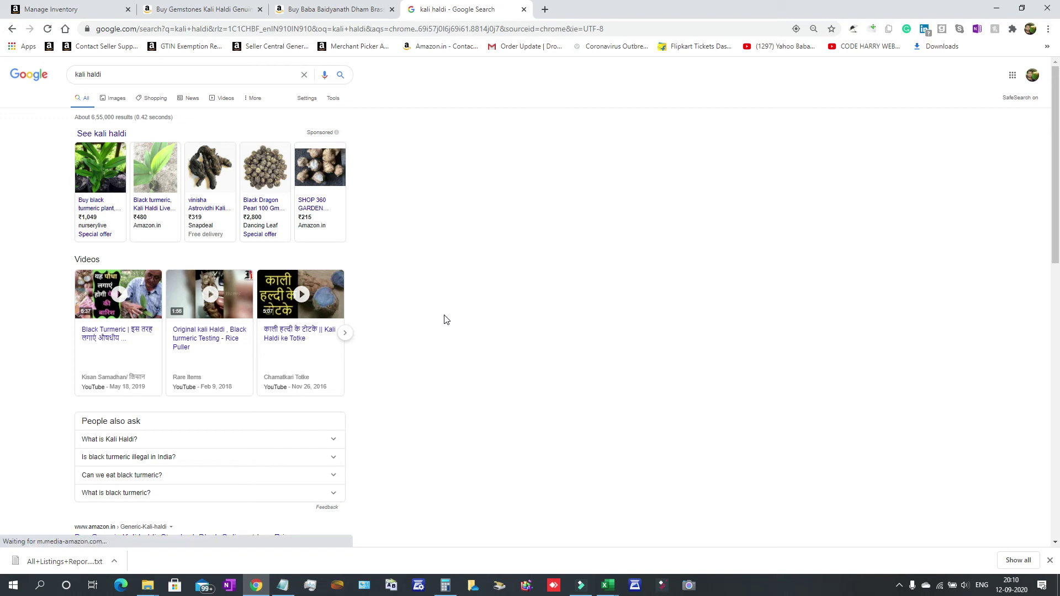
pyautogui.click(346, 333)
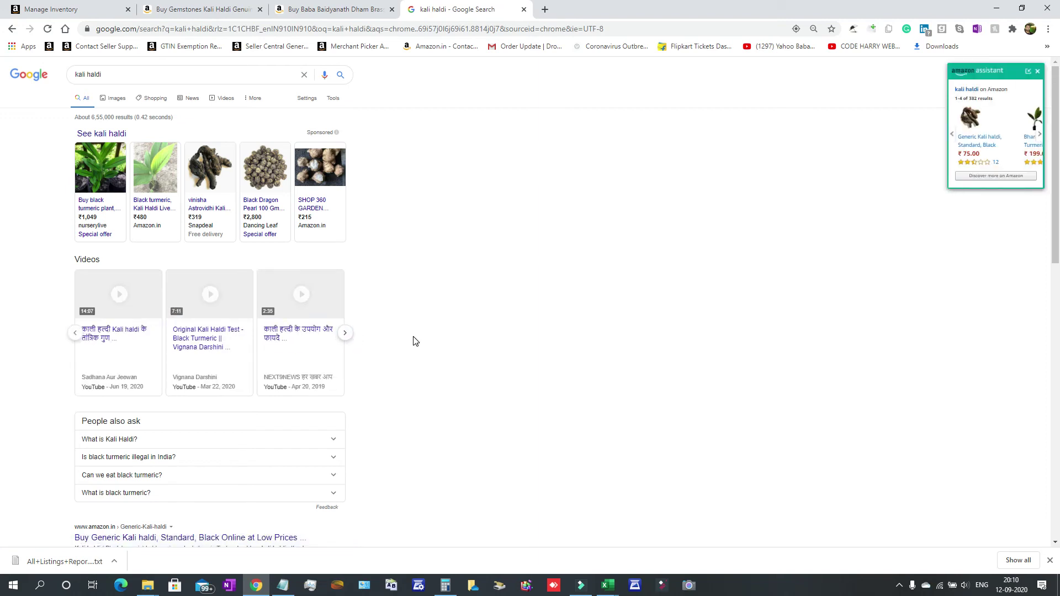
pyautogui.click(346, 336)
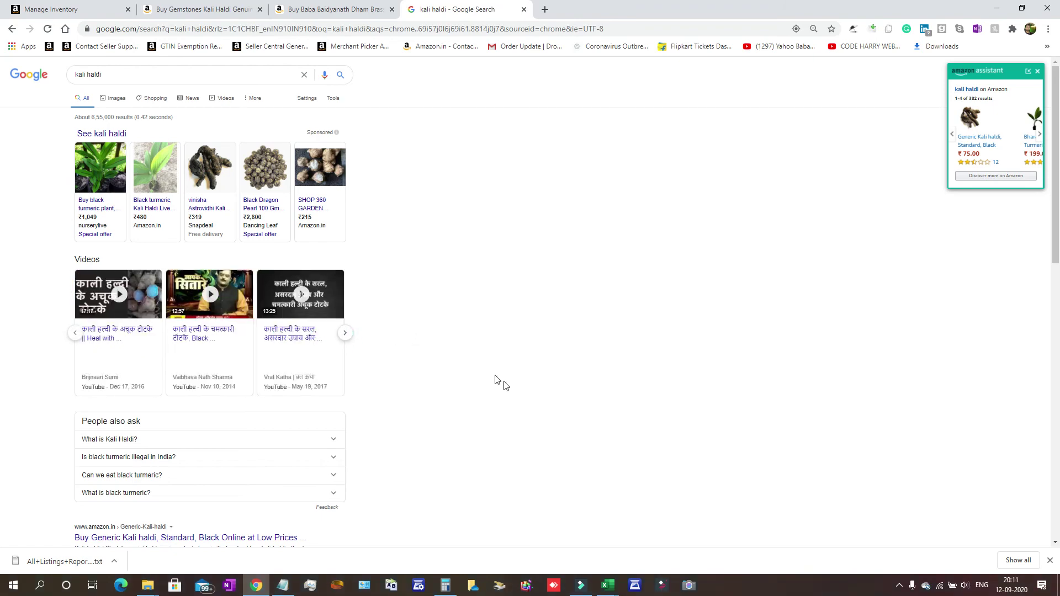
# Expand the related question "What is Kali Haldi?" and read the answer, highlighting the plant's botanical name.
pyautogui.scroll(-4, 507, 387)
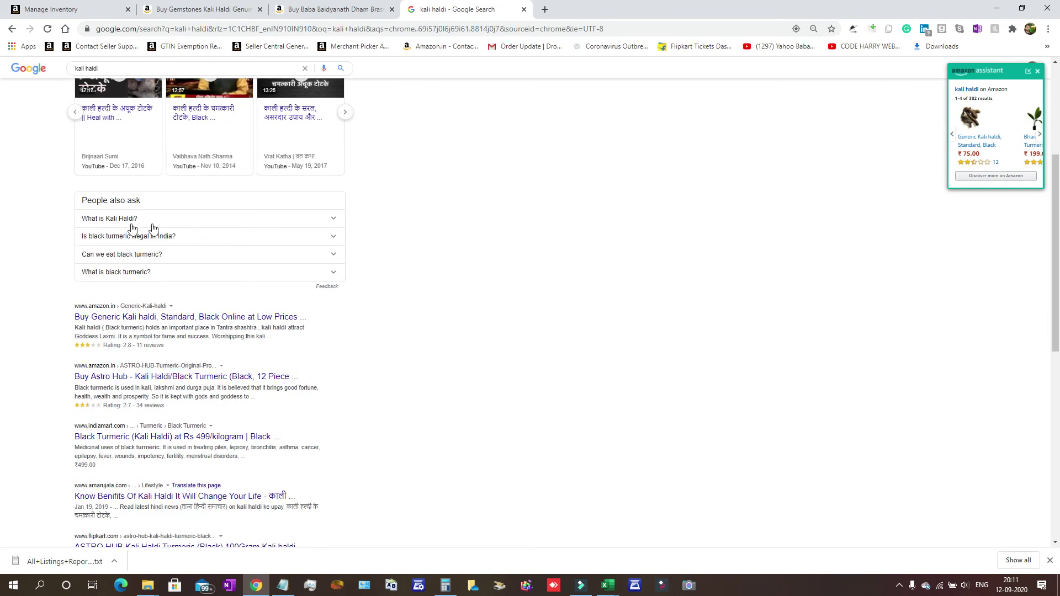
pyautogui.click(296, 219)
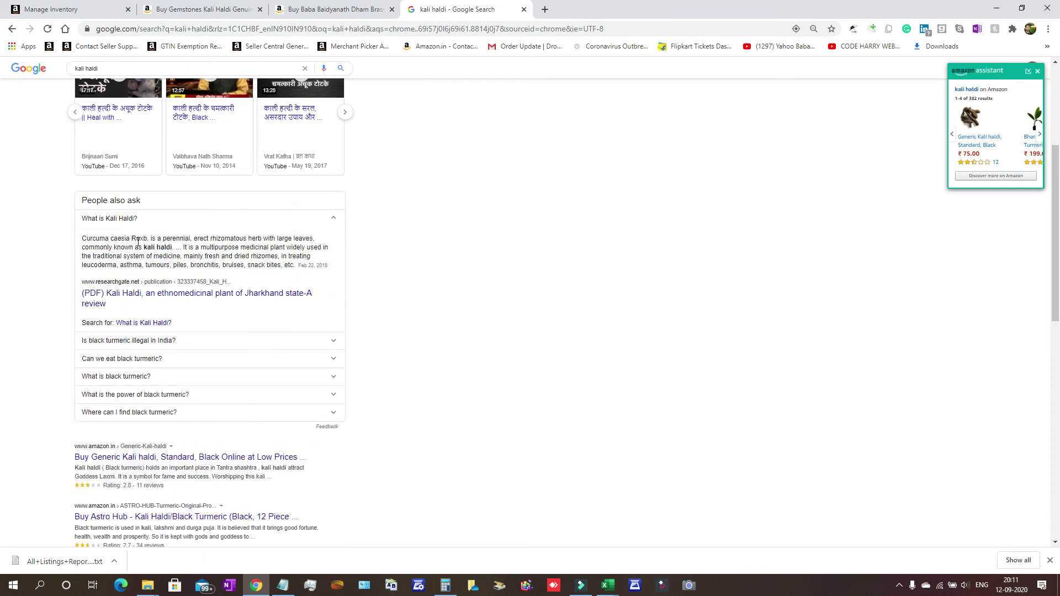
pyautogui.moveTo(148, 238); pyautogui.dragTo(84, 239)
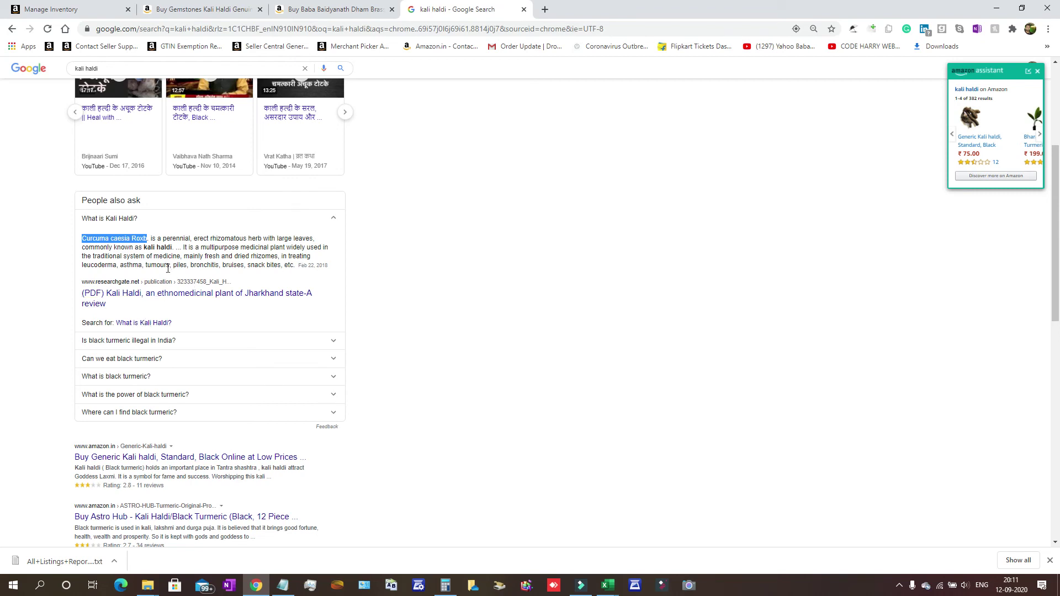
pyautogui.click(144, 259)
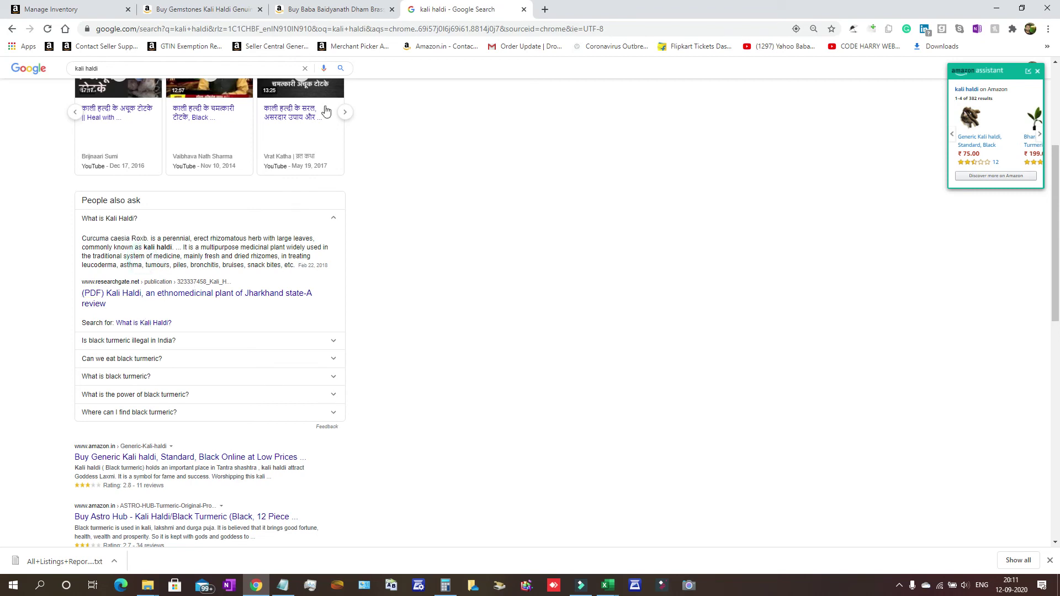
# Close the kali haldi search results and switch from the browser back to the listing report workbook in Excel.
pyautogui.click(524, 9)
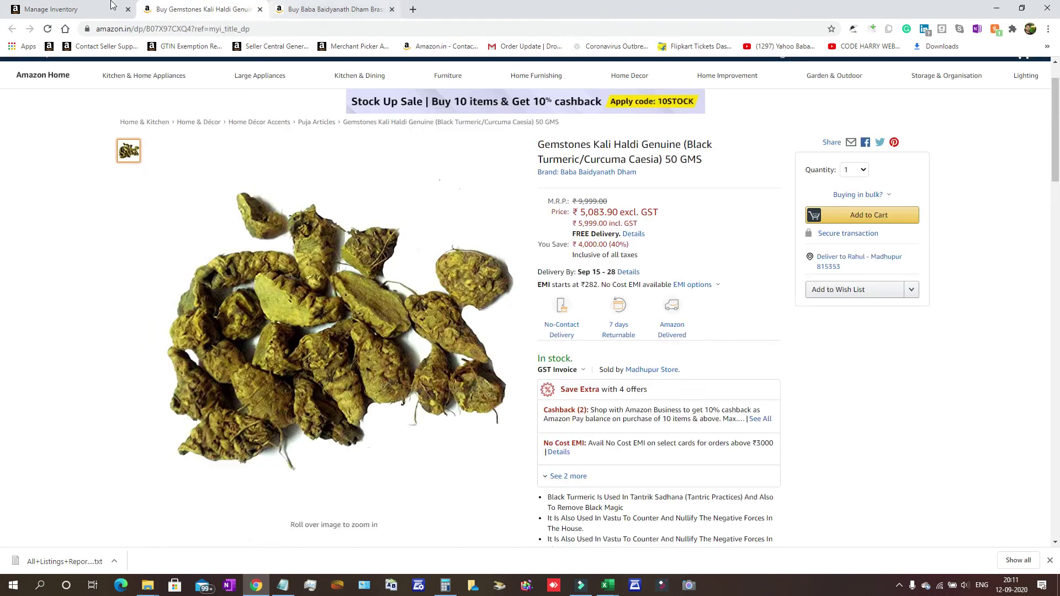
pyautogui.click(66, 9)
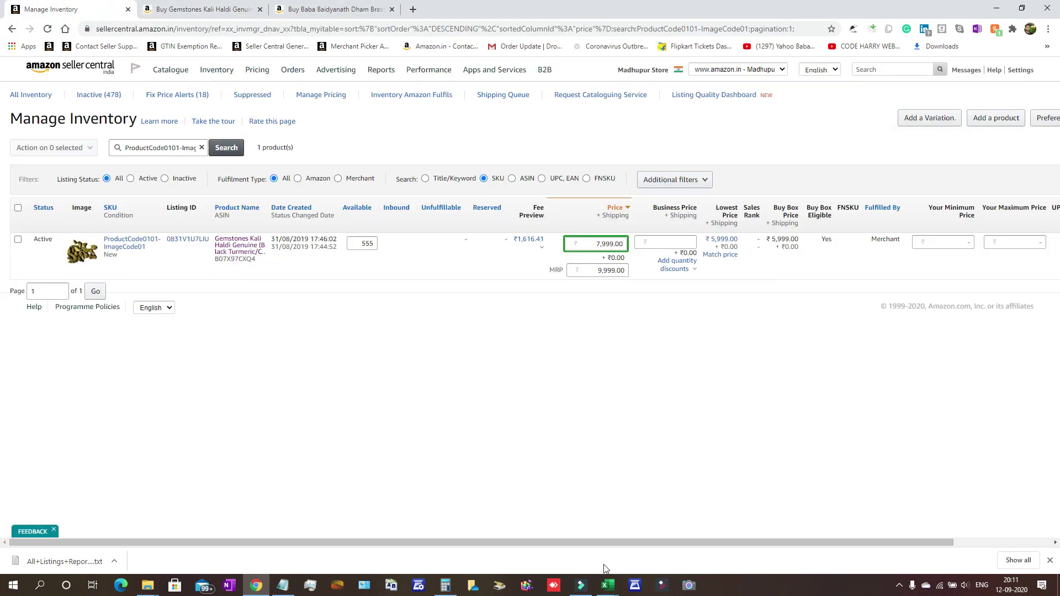
pyautogui.moveTo(607, 585)
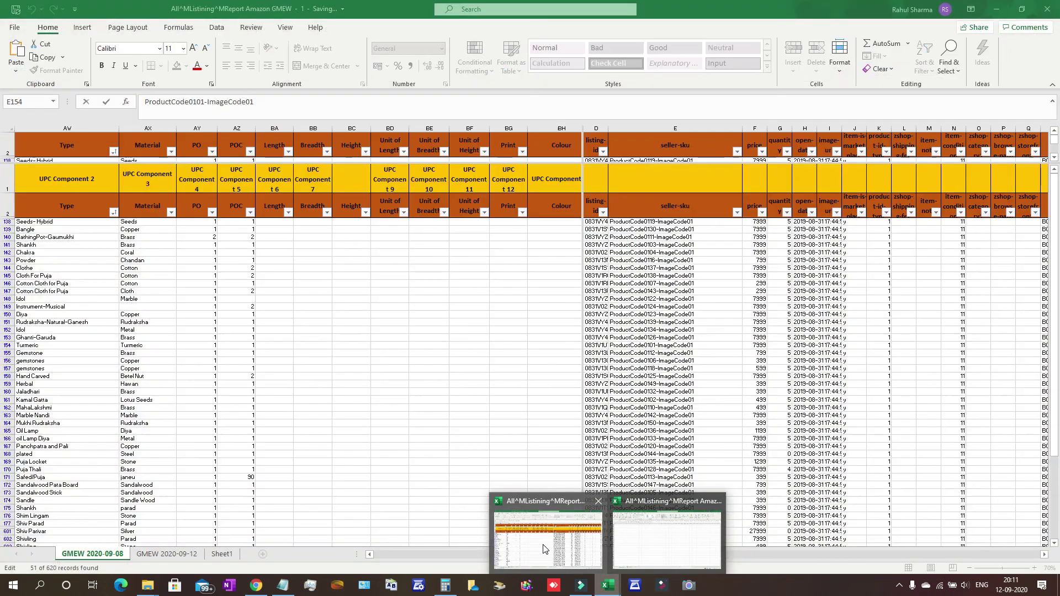
pyautogui.click(544, 549)
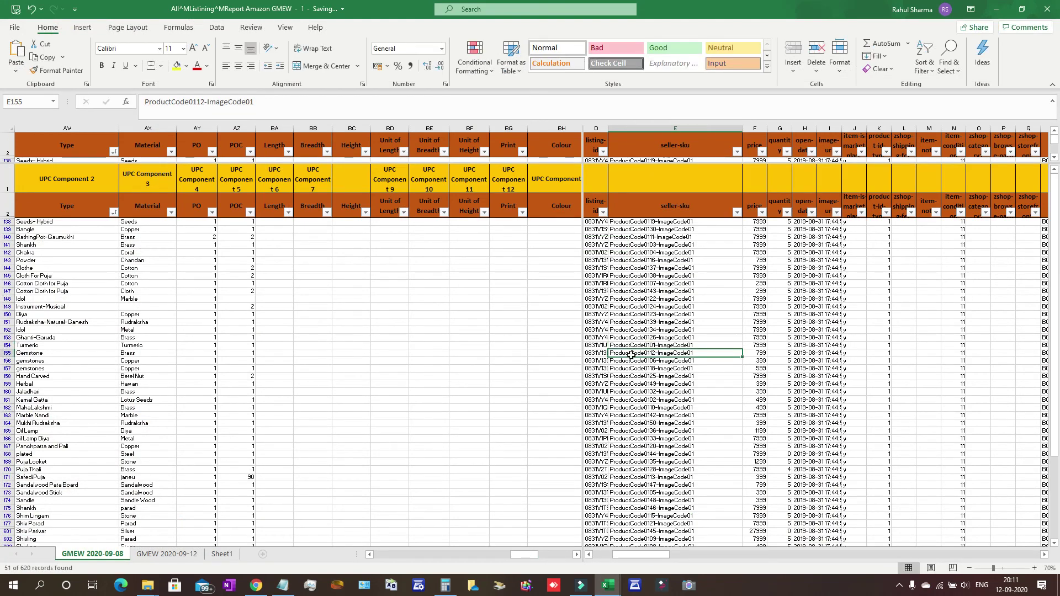
# Bring the item-name column into view and compare the Kali Haldi product's title with its Material in row 154.
pyautogui.click(646, 345)
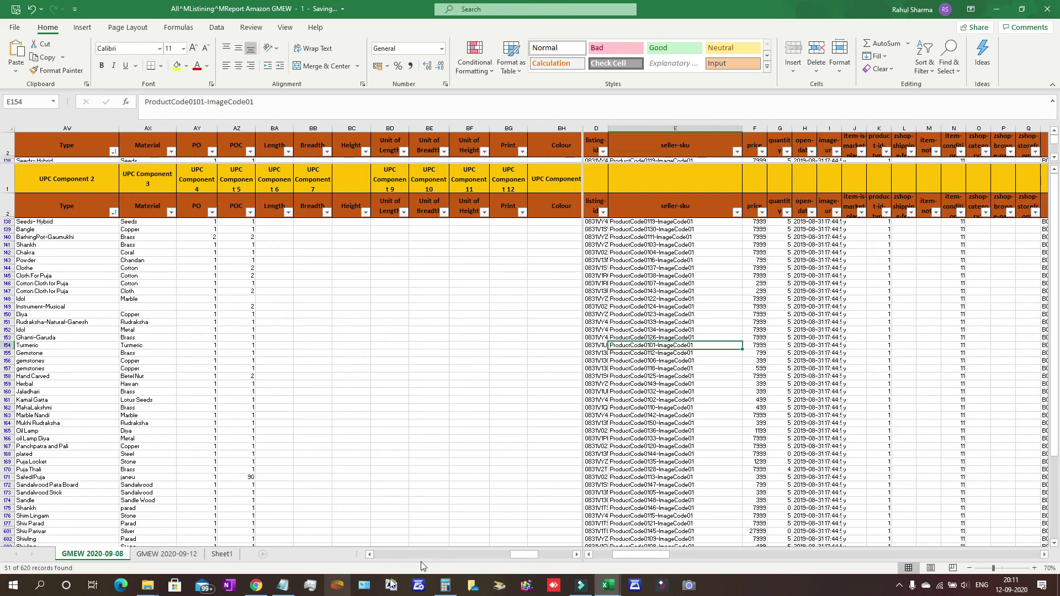
pyautogui.click(589, 555)
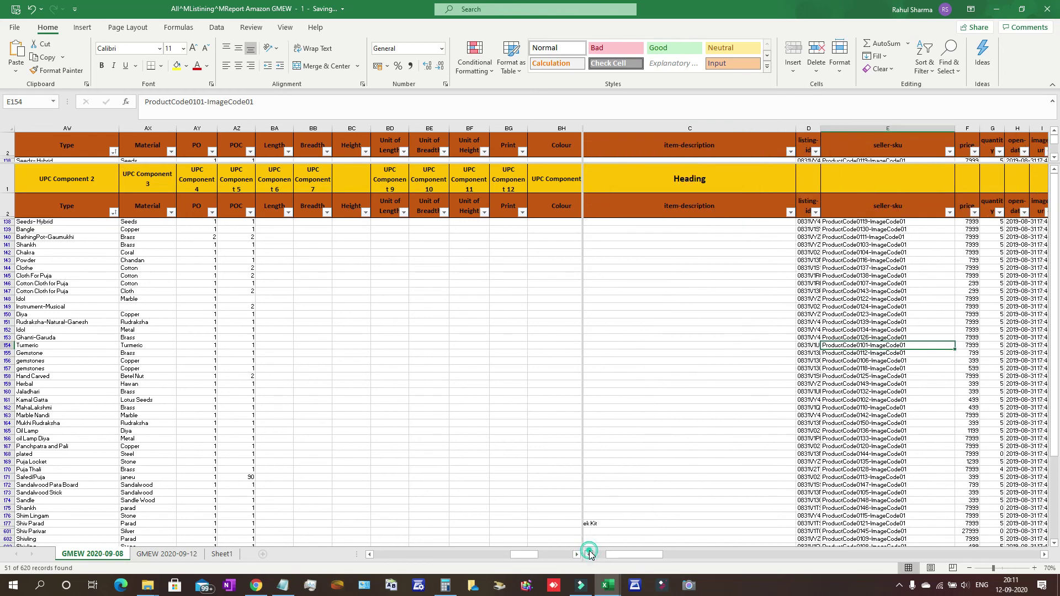
pyautogui.click(589, 554)
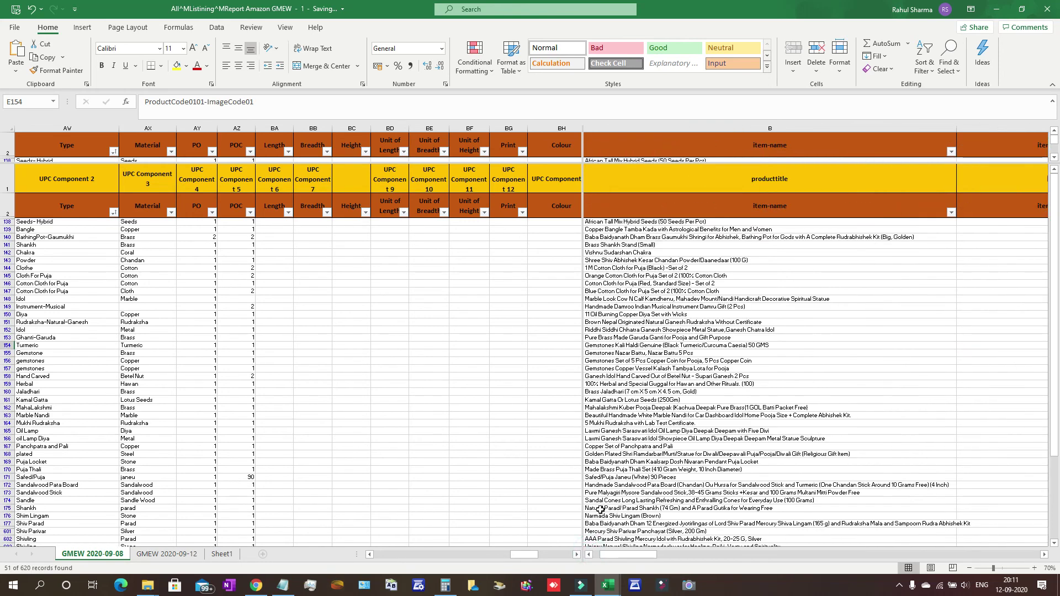
pyautogui.click(124, 345)
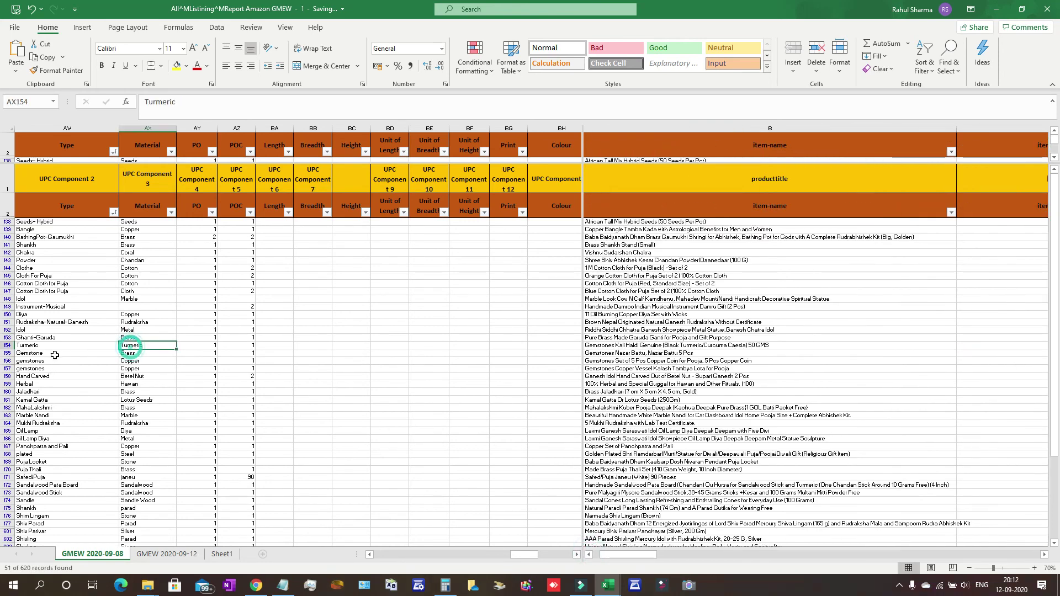
# Check the title in row 155 and replace that product's Type with "Nazar Batu".
pyautogui.click(9, 354)
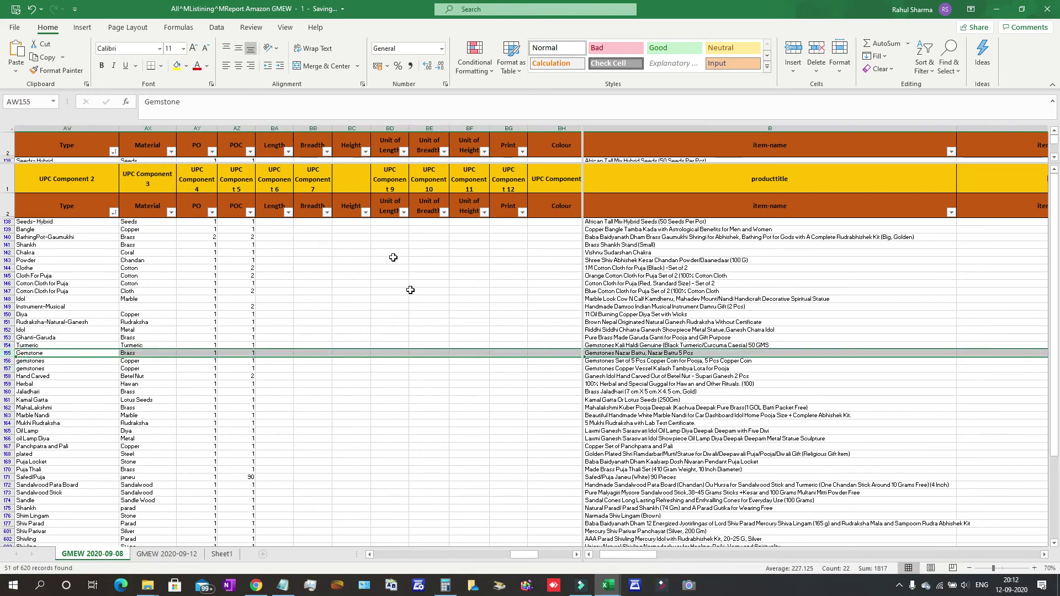
pyautogui.click(645, 353)
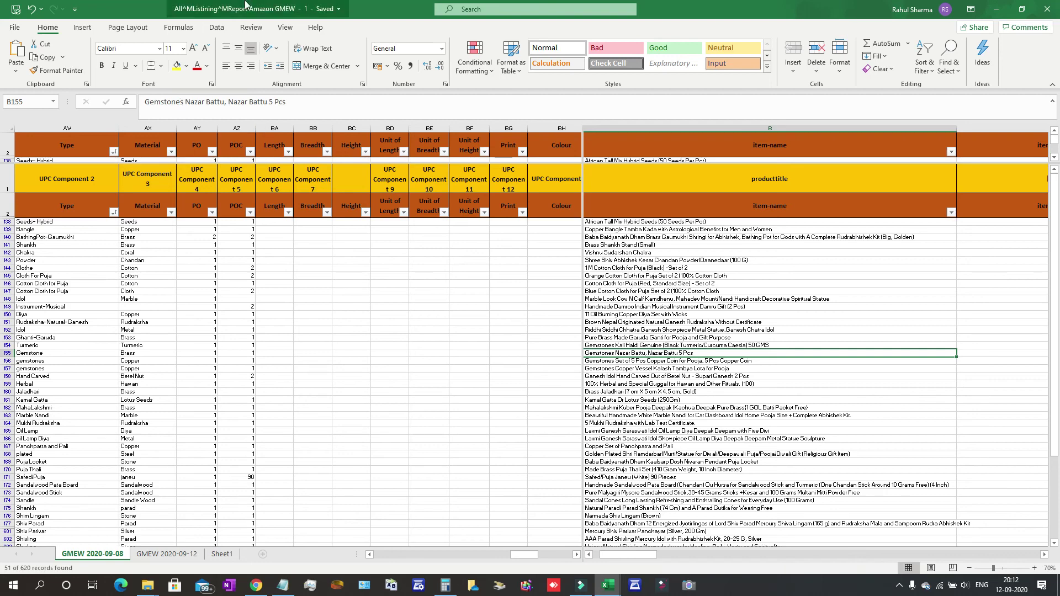
pyautogui.click(26, 353)
pyautogui.click(183, 111)
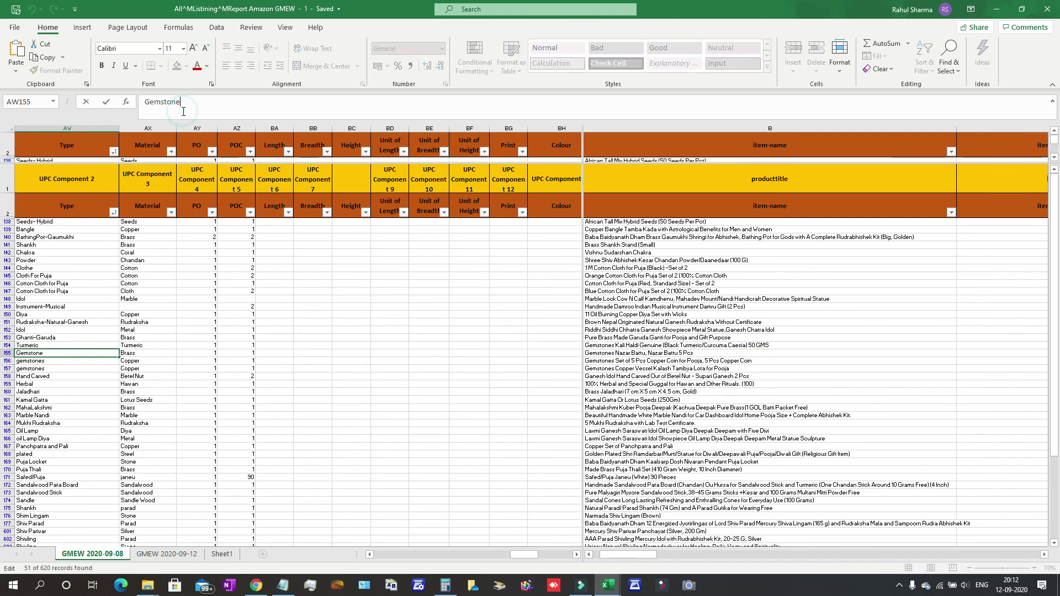
pyautogui.press('BackSpace')
pyautogui.press('BackSpace')
pyautogui.press('BackSpace')
pyautogui.press('BackSpace')
pyautogui.press('BackSpace')
pyautogui.press('BackSpace')
pyautogui.press('BackSpace')
pyautogui.press('BackSpace')
pyautogui.write('Nazar B')
pyautogui.press('Return')
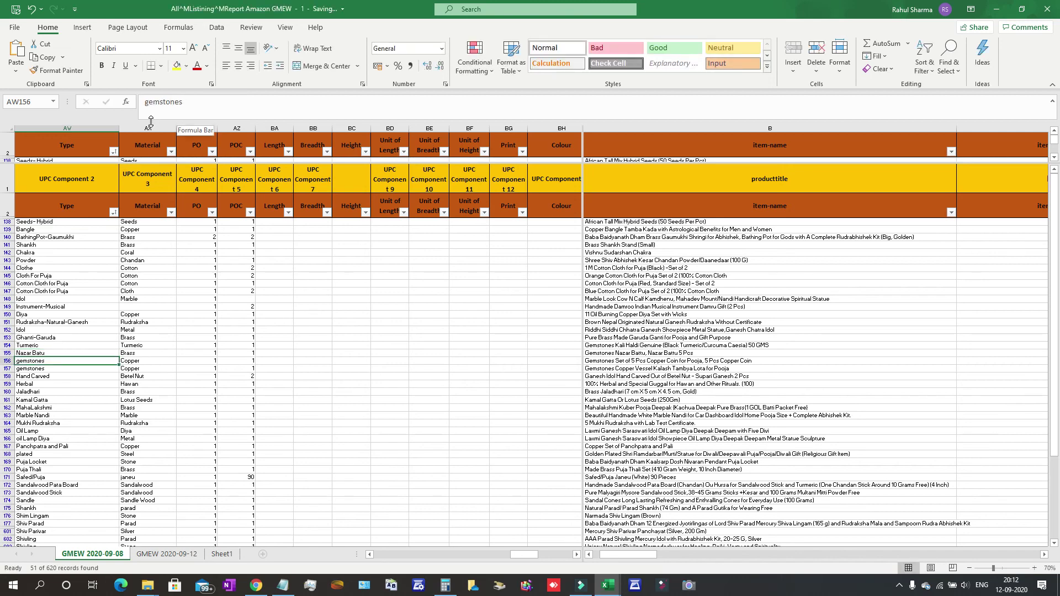
# Check the copper coin set's title in row 156, replace its Type with "Coin" and review its Material.
pyautogui.click(7, 362)
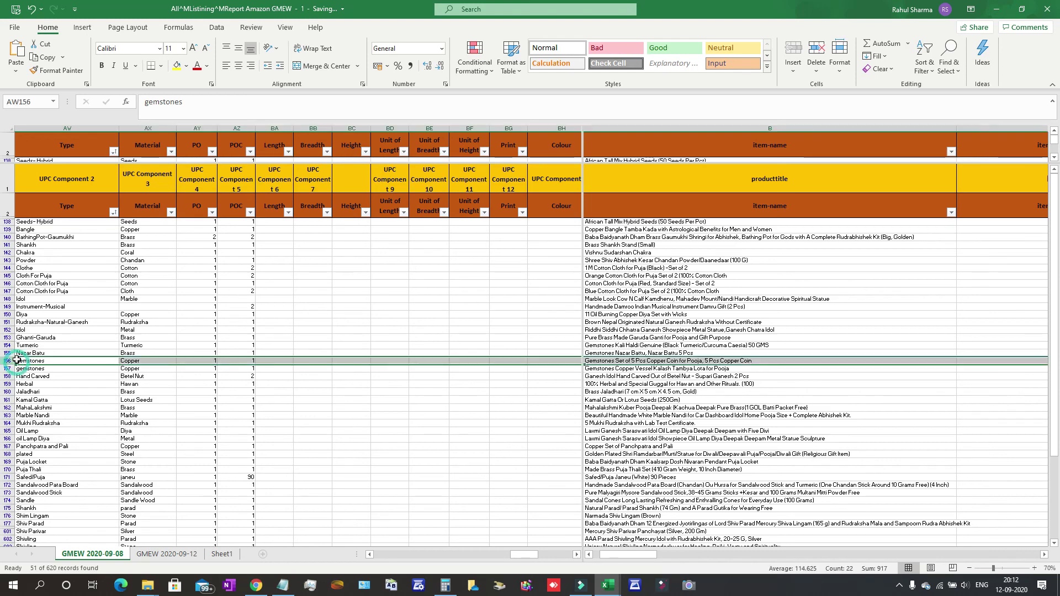
pyautogui.click(630, 362)
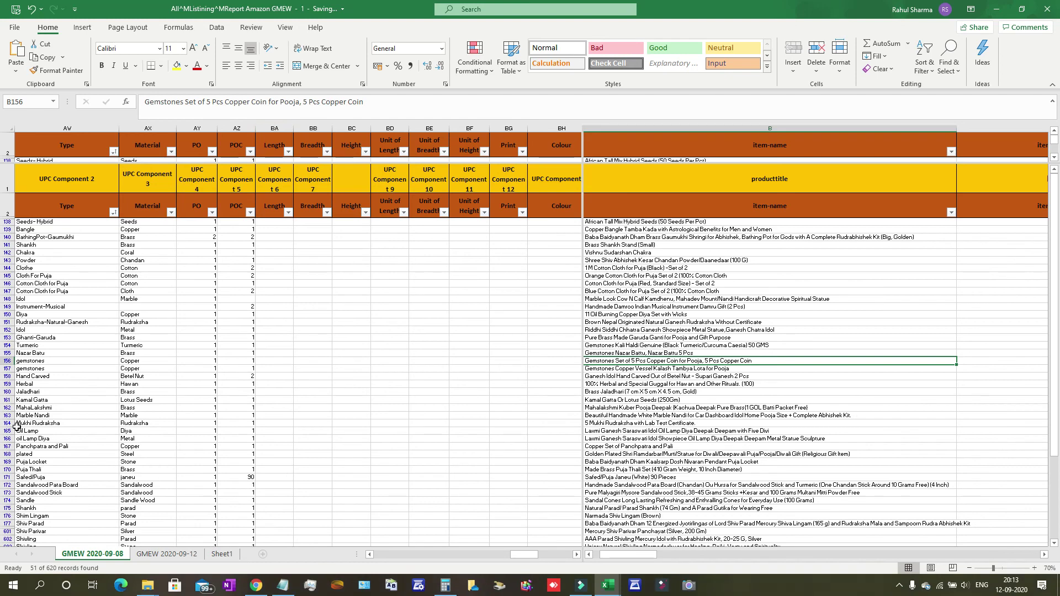
pyautogui.click(39, 362)
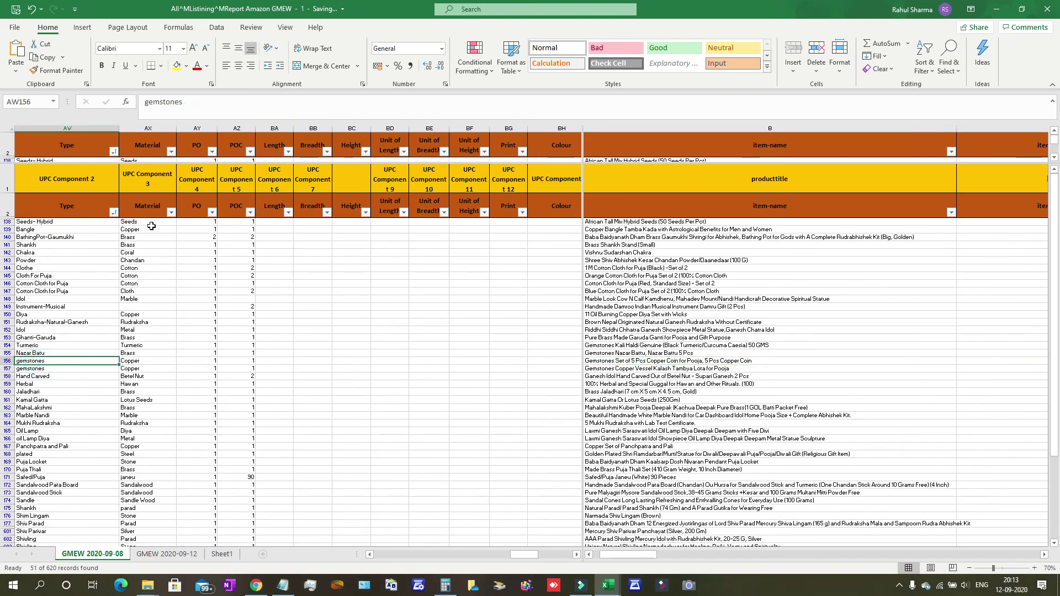
pyautogui.click(190, 100)
pyautogui.press('BackSpace')
pyautogui.press('BackSpace')
pyautogui.press('BackSpace')
pyautogui.press('BackSpace')
pyautogui.press('BackSpace')
pyautogui.press('BackSpace')
pyautogui.press('BackSpace')
pyautogui.press('BackSpace')
pyautogui.press('BackSpace')
pyautogui.write('c')
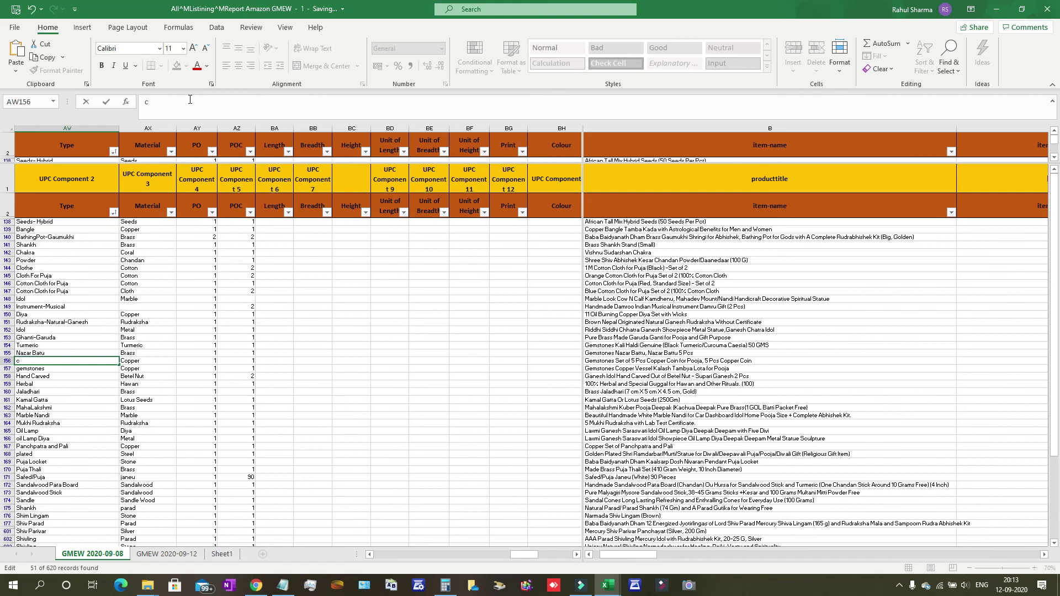
pyautogui.write('Coin')
pyautogui.press('Return')
pyautogui.press('Right')
pyautogui.press('Up')
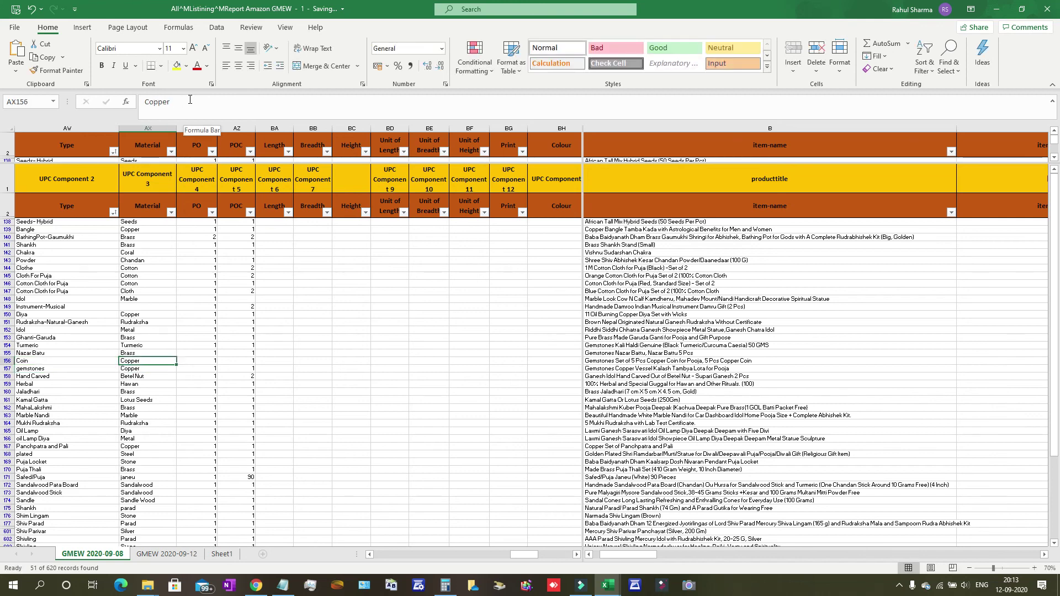
# Check the title of the Kalash Tambya Lota product in row 157 and replace its Type with "Vessel".
pyautogui.click(45, 370)
pyautogui.hotkey('shift', 'space')
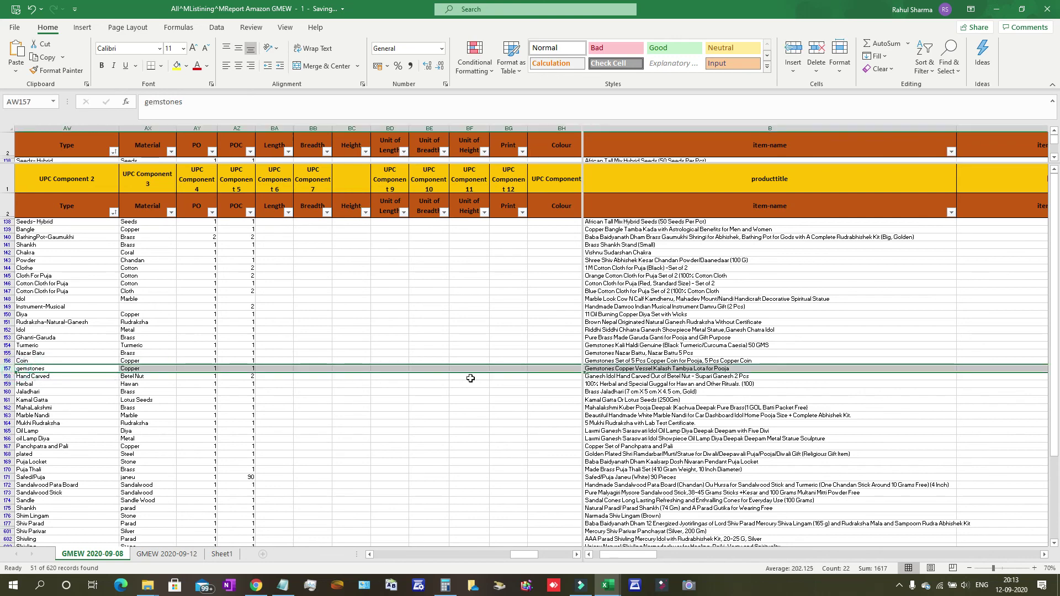
pyautogui.click(653, 368)
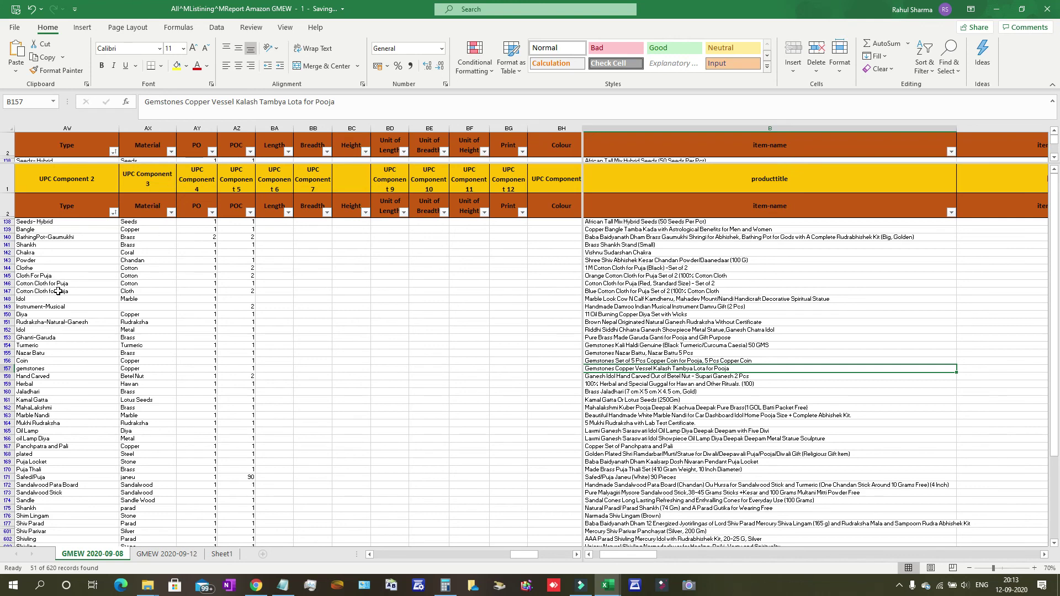
pyautogui.click(42, 368)
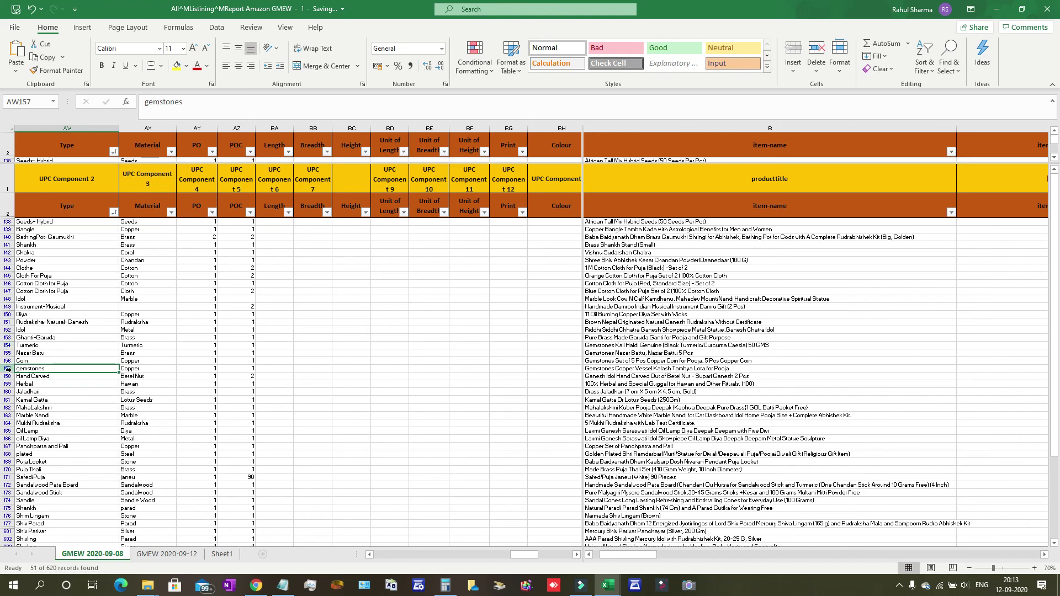
pyautogui.click(7, 369)
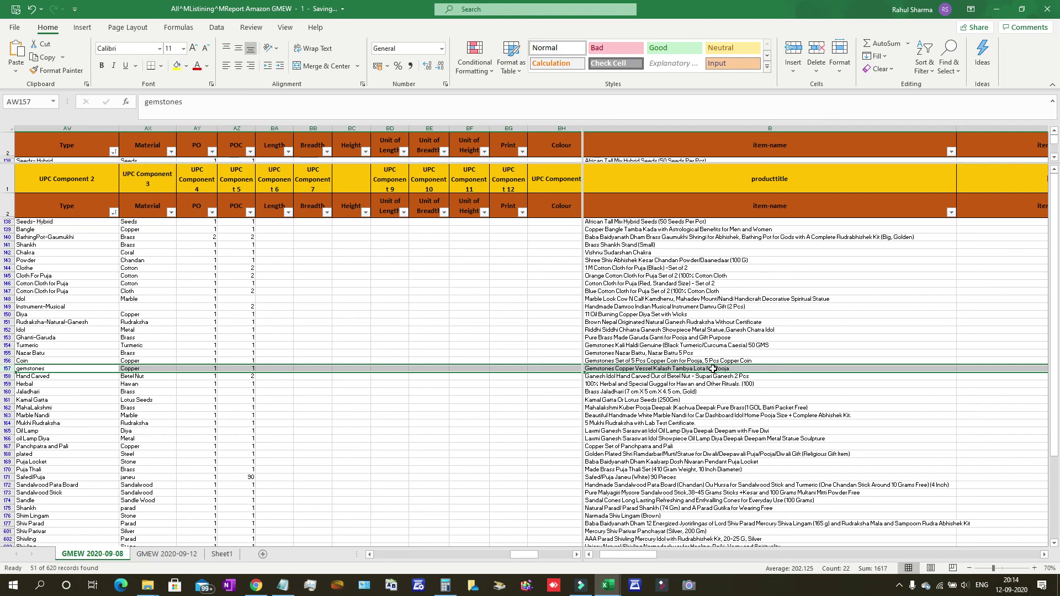
pyautogui.click(64, 370)
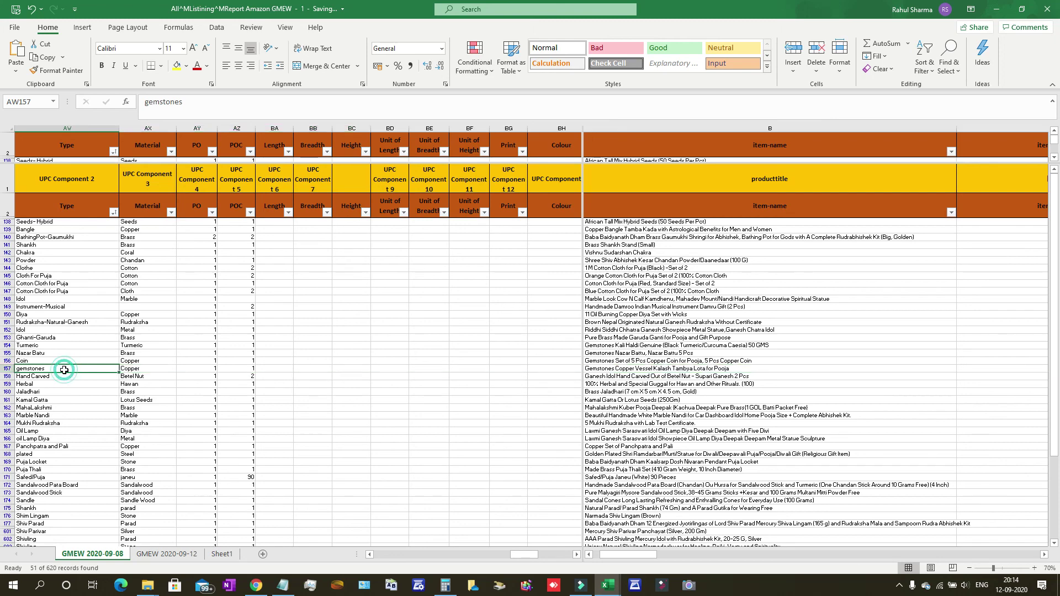
pyautogui.click(218, 98)
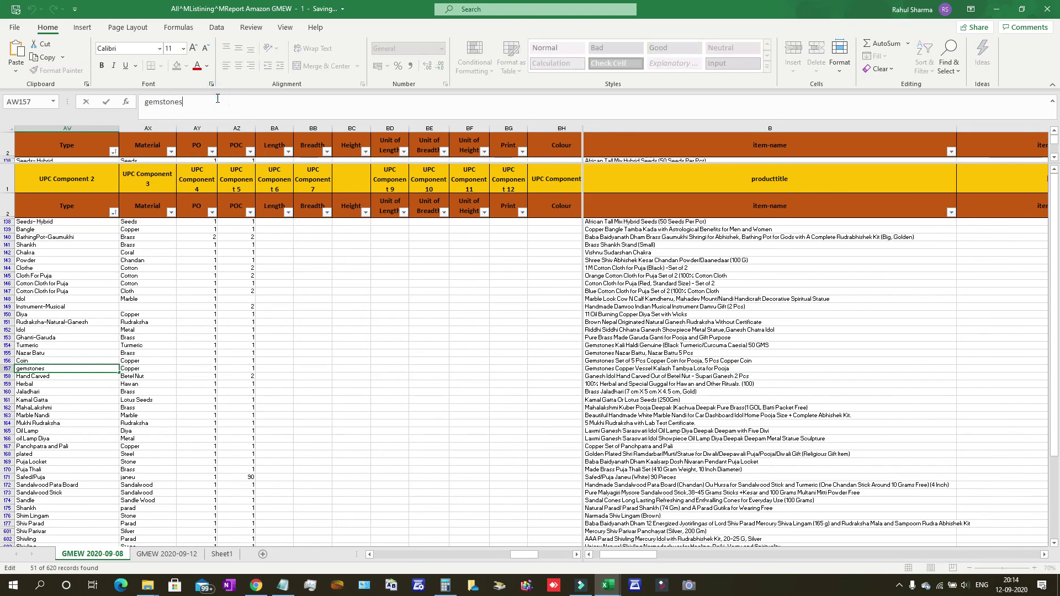
pyautogui.press('BackSpace')
pyautogui.press('BackSpace')
pyautogui.press('BackSpace')
pyautogui.press('BackSpace')
pyautogui.press('BackSpace')
pyautogui.press('BackSpace')
pyautogui.press('BackSpace')
pyautogui.press('BackSpace')
pyautogui.press('BackSpace')
pyautogui.write('Ve')
pyautogui.write('ssel')
pyautogui.press('Return')
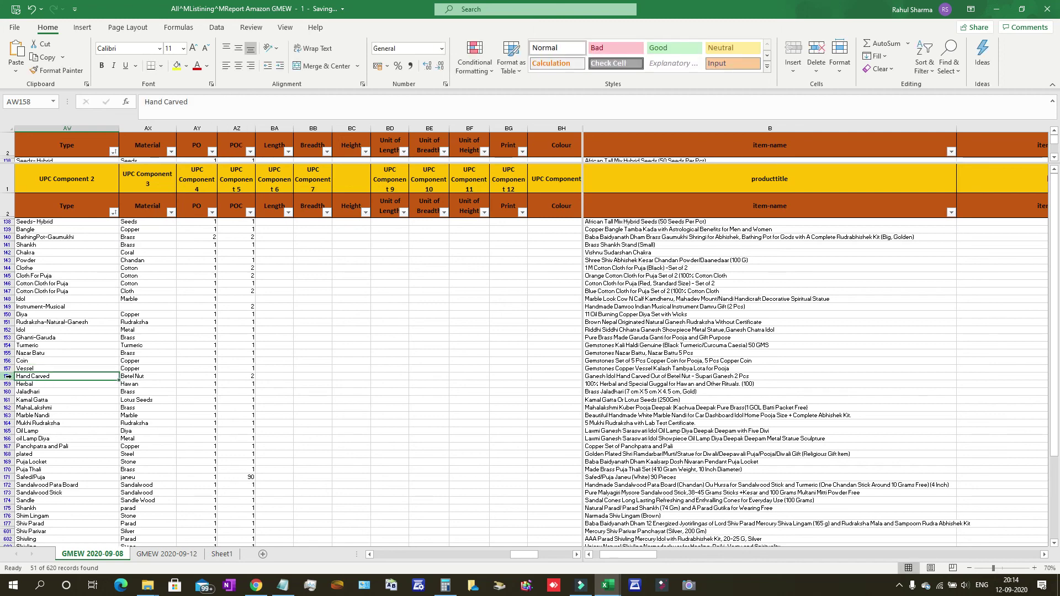
# Replace the Type of the hand-carved Supari Ganesh product in row 158 with "Idol" and check its Material against the title.
pyautogui.click(9, 376)
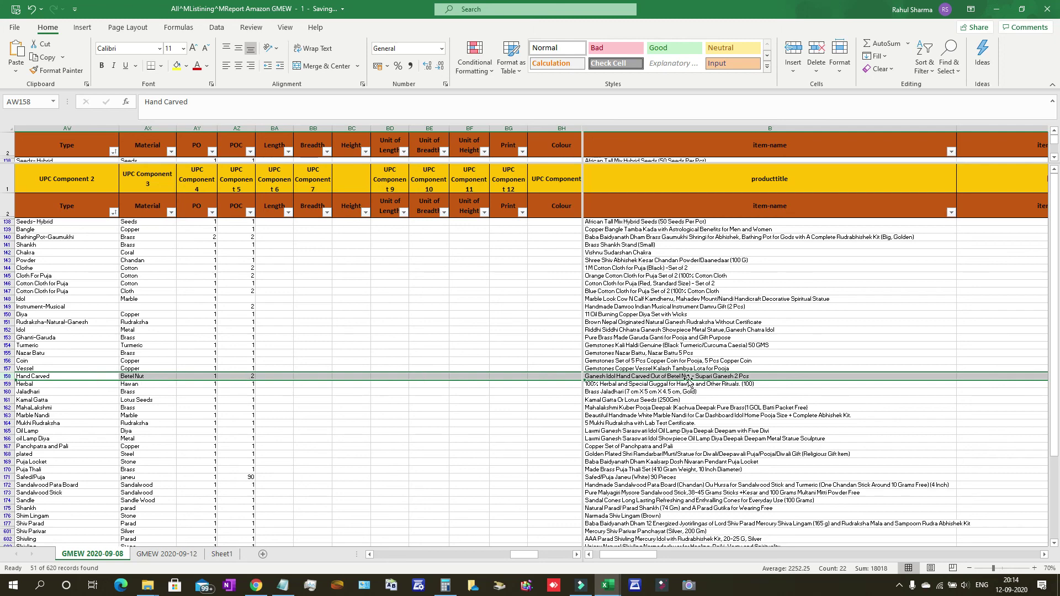
pyautogui.click(64, 375)
pyautogui.press('BackSpace')
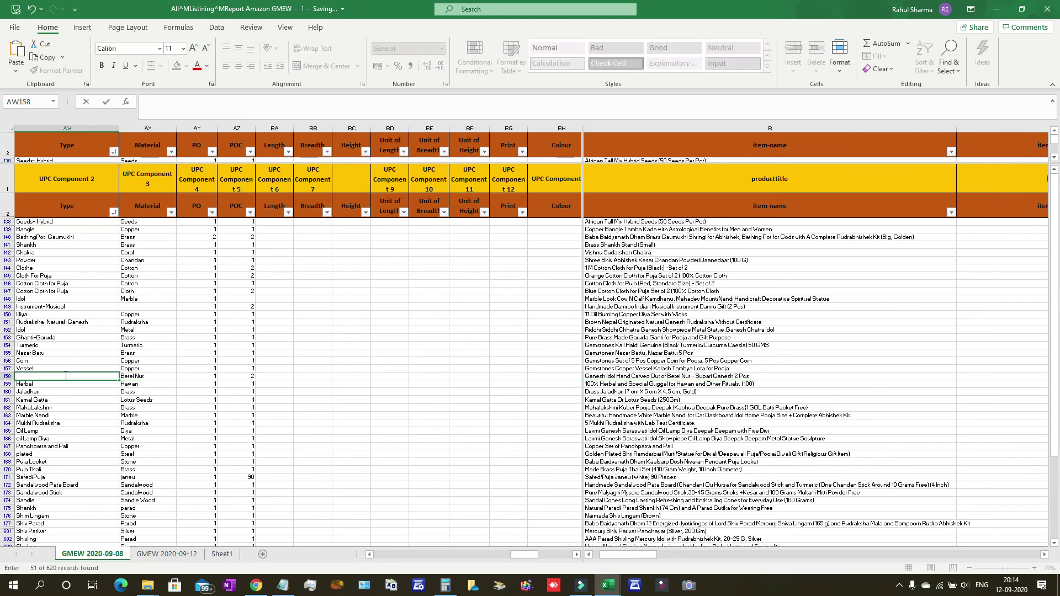
pyautogui.write('Idol')
pyautogui.press('Return')
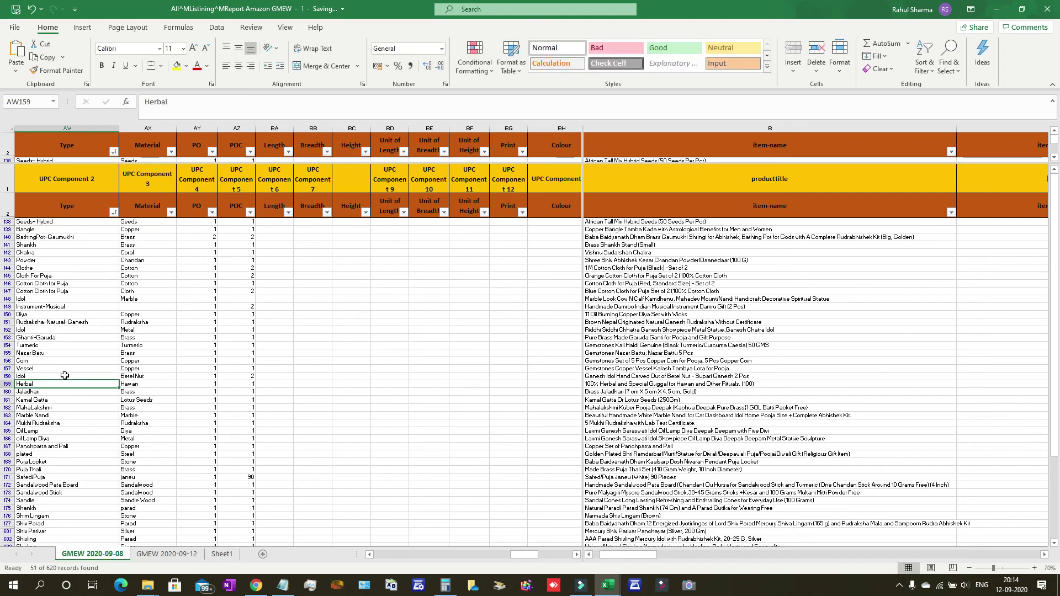
pyautogui.press('Up')
pyautogui.press('Right')
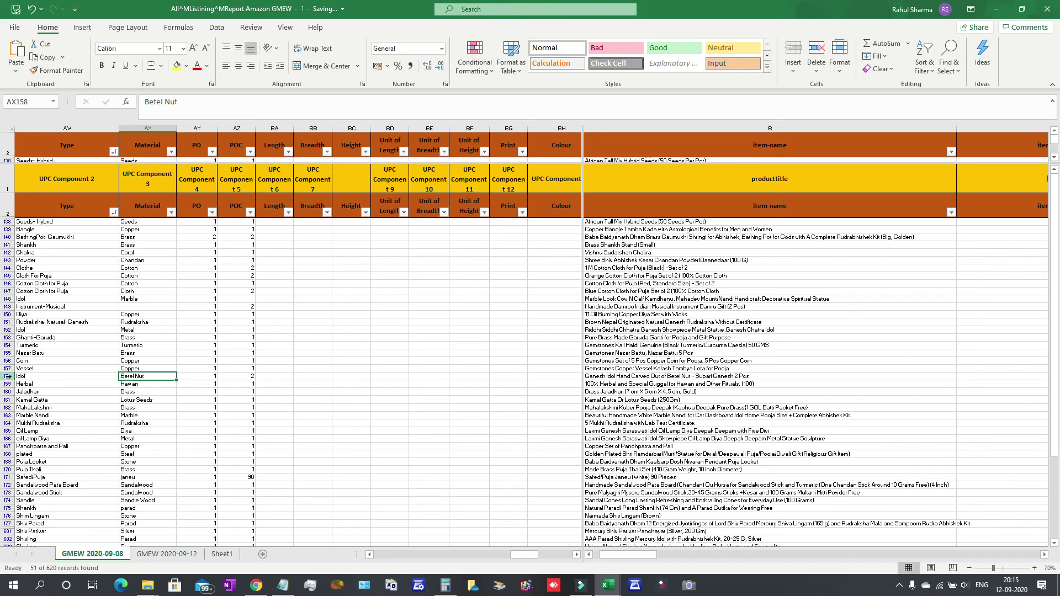
pyautogui.click(8, 376)
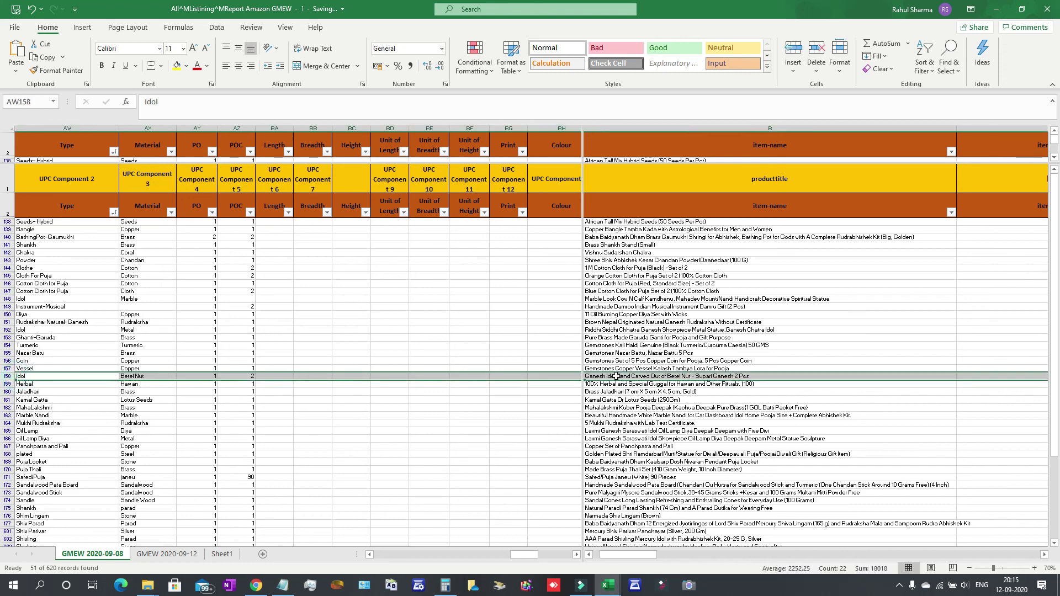
pyautogui.click(84, 376)
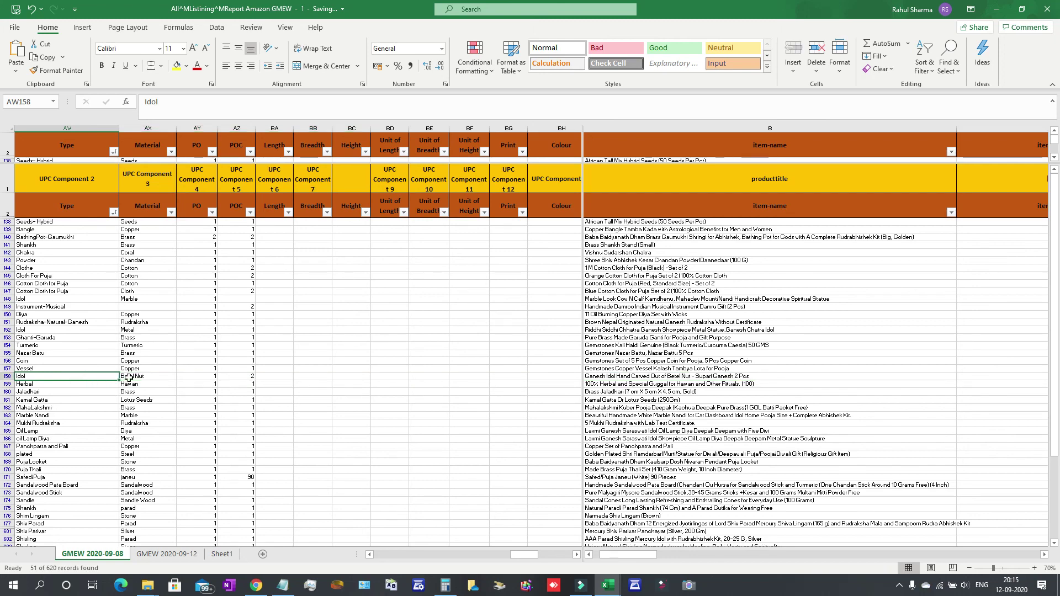
pyautogui.click(129, 378)
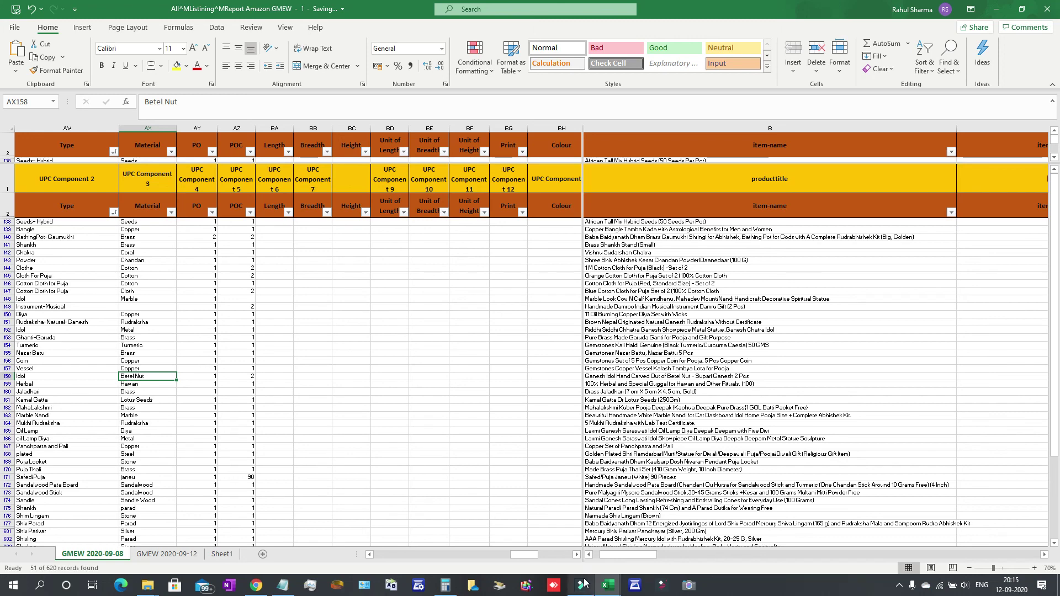
# Enter "Ganesh" as the Shape of the Supari Ganesh idol in row 158.
pyautogui.moveTo(585, 583)
pyautogui.click(577, 555)
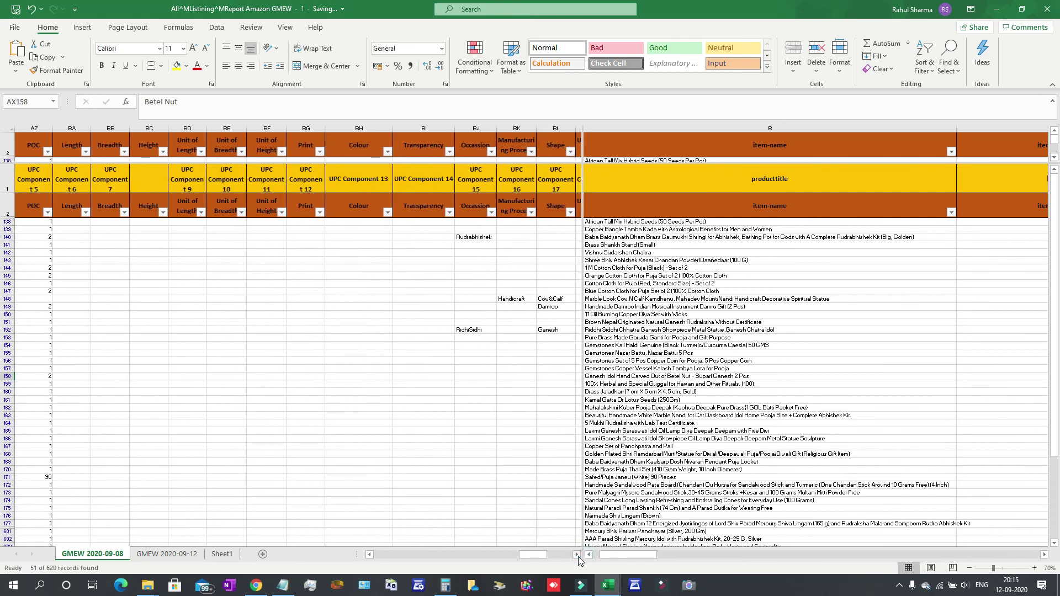
pyautogui.click(8, 376)
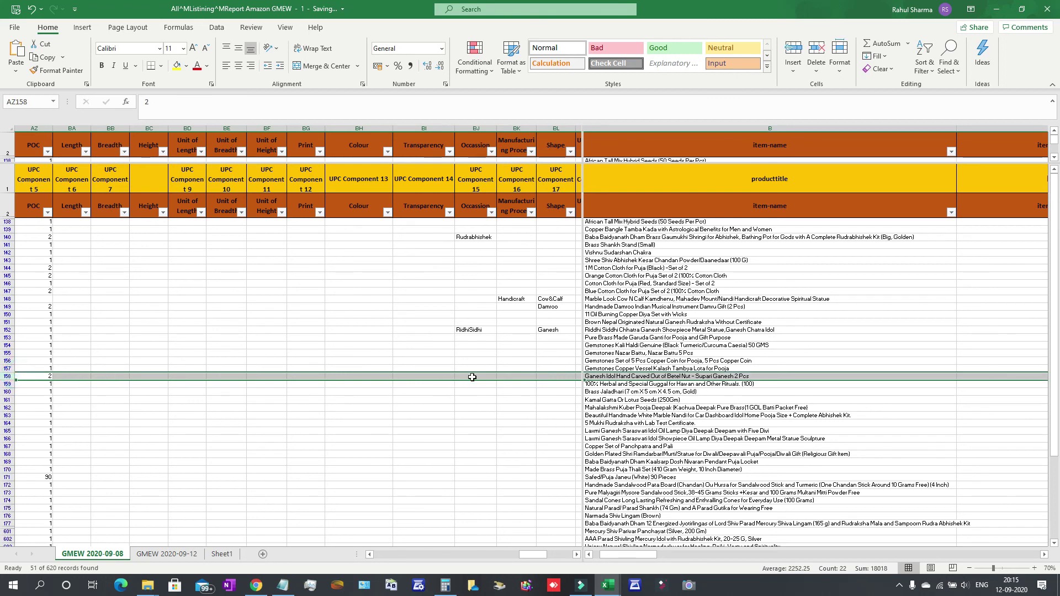
pyautogui.click(557, 377)
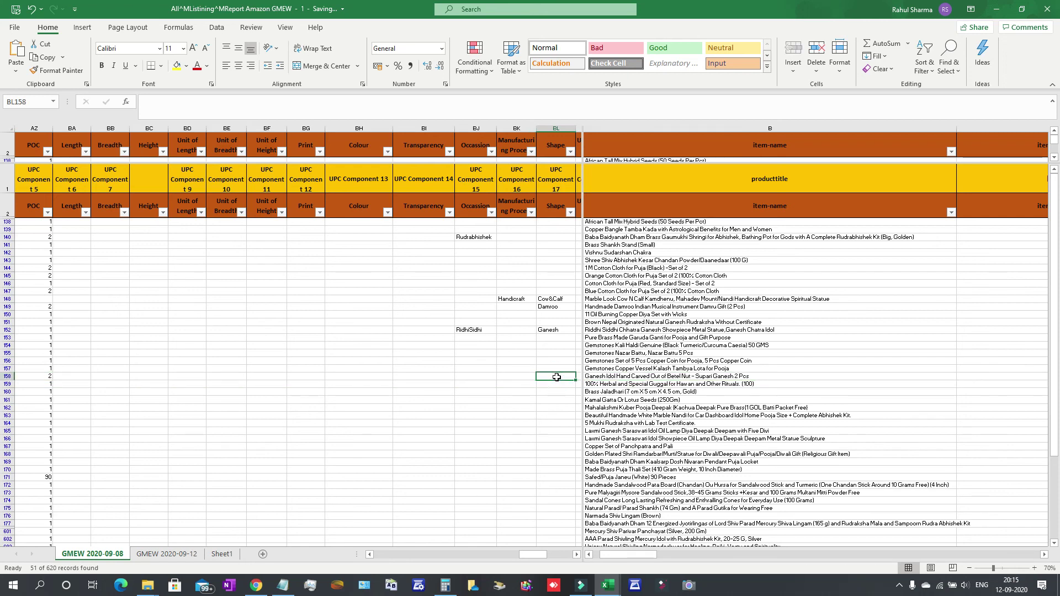
pyautogui.write('Ganesh')
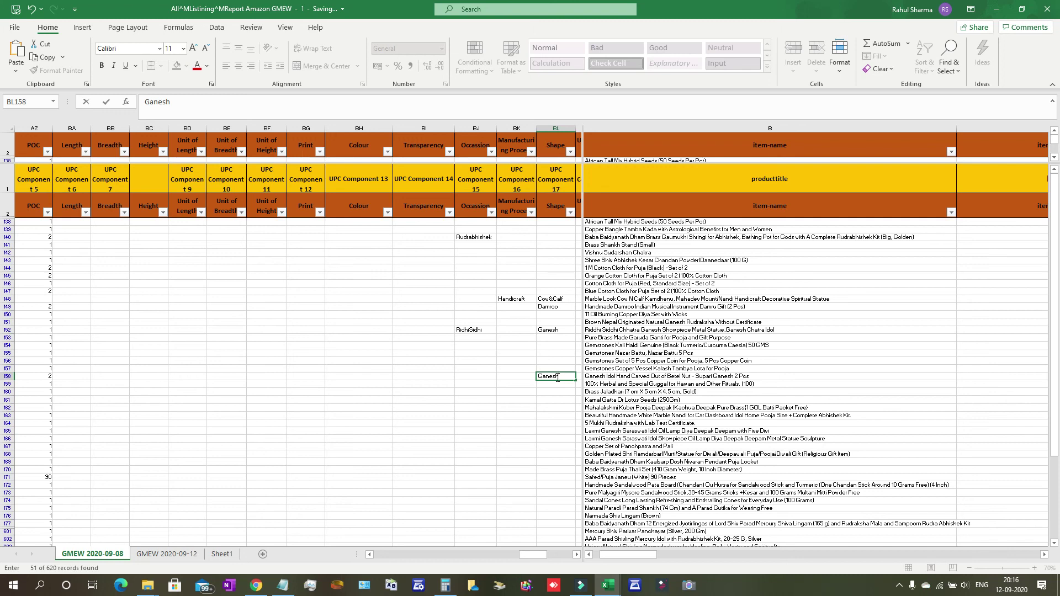
pyautogui.press('Return')
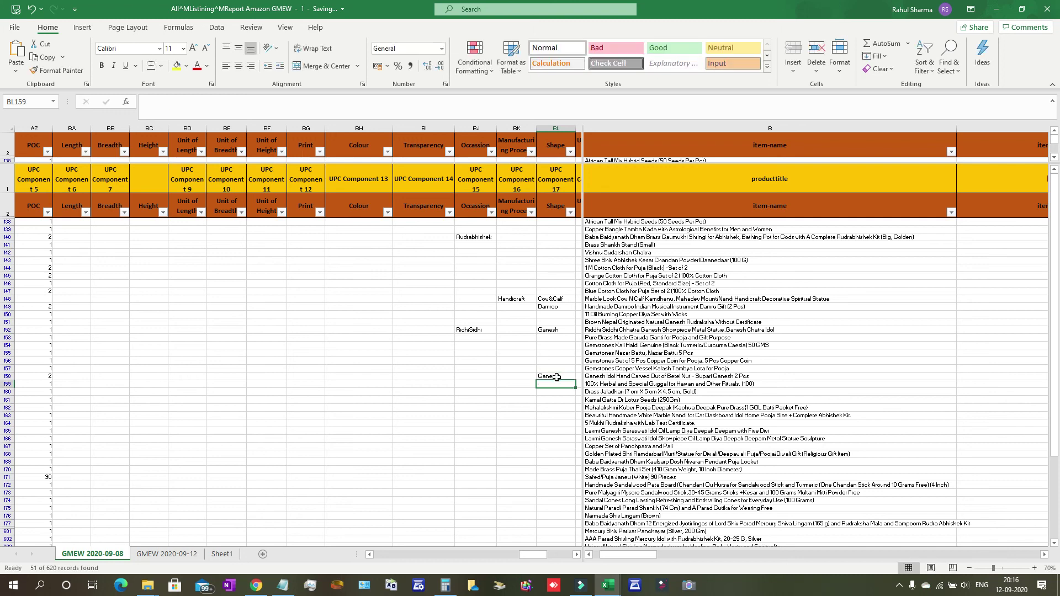
pyautogui.click(901, 586)
pyautogui.rightClick(907, 564)
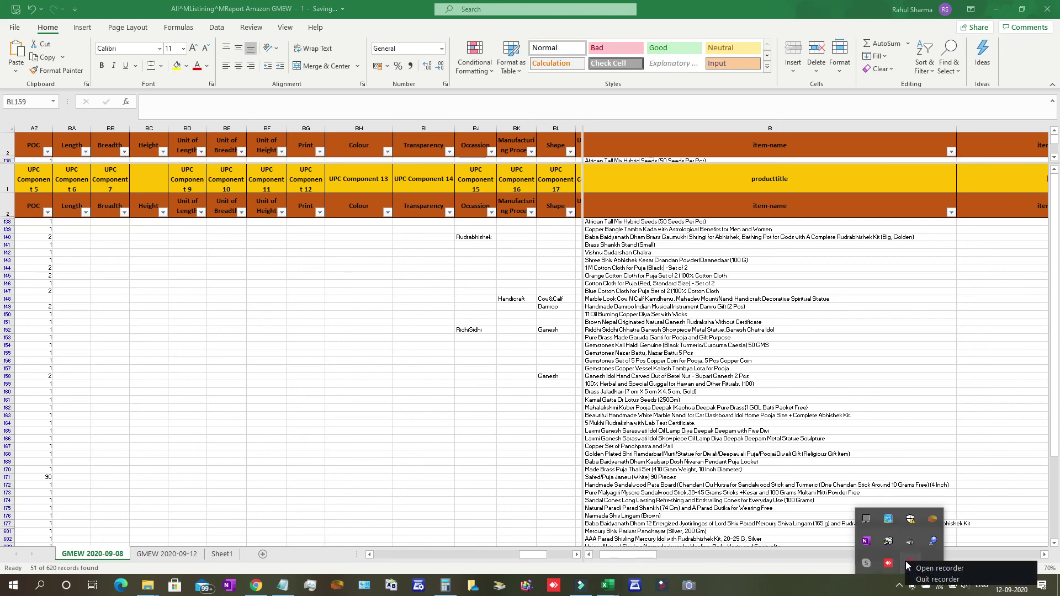